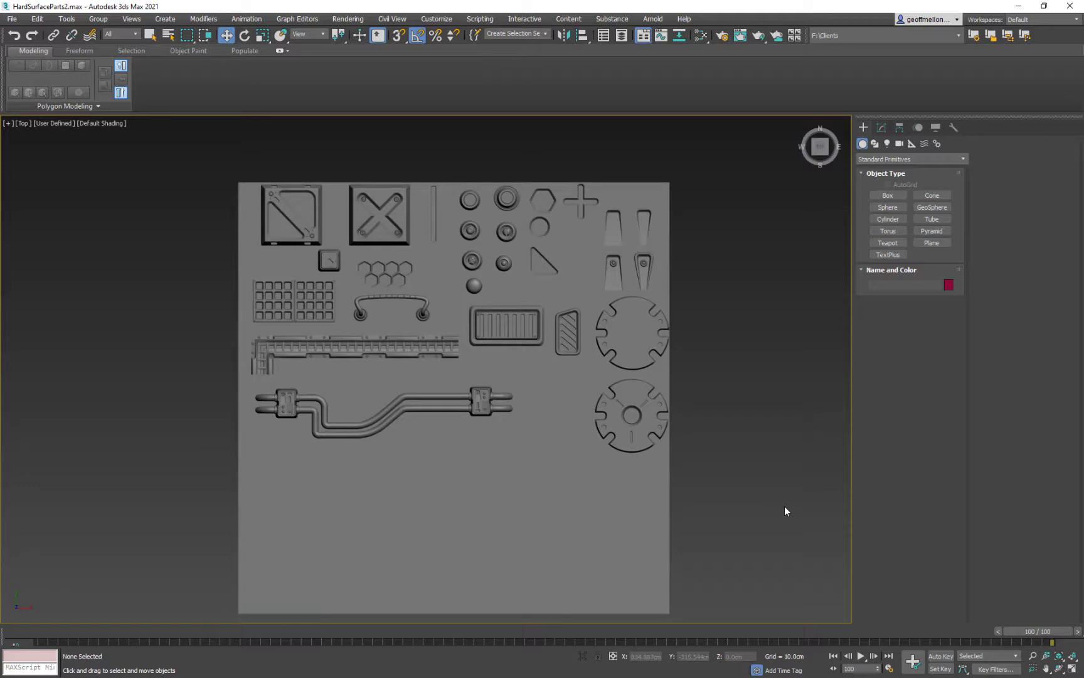
Step: Examine the layout of the hard-surface parts on the base plane from above and from a low side angle
{"action": "left_click", "coordinate": [427, 406]}
{"action": "scroll", "coordinate": [440, 377], "scroll_direction": "up", "scroll_amount": 4}
{"action": "scroll", "coordinate": [421, 365], "scroll_direction": "down", "scroll_amount": 2}
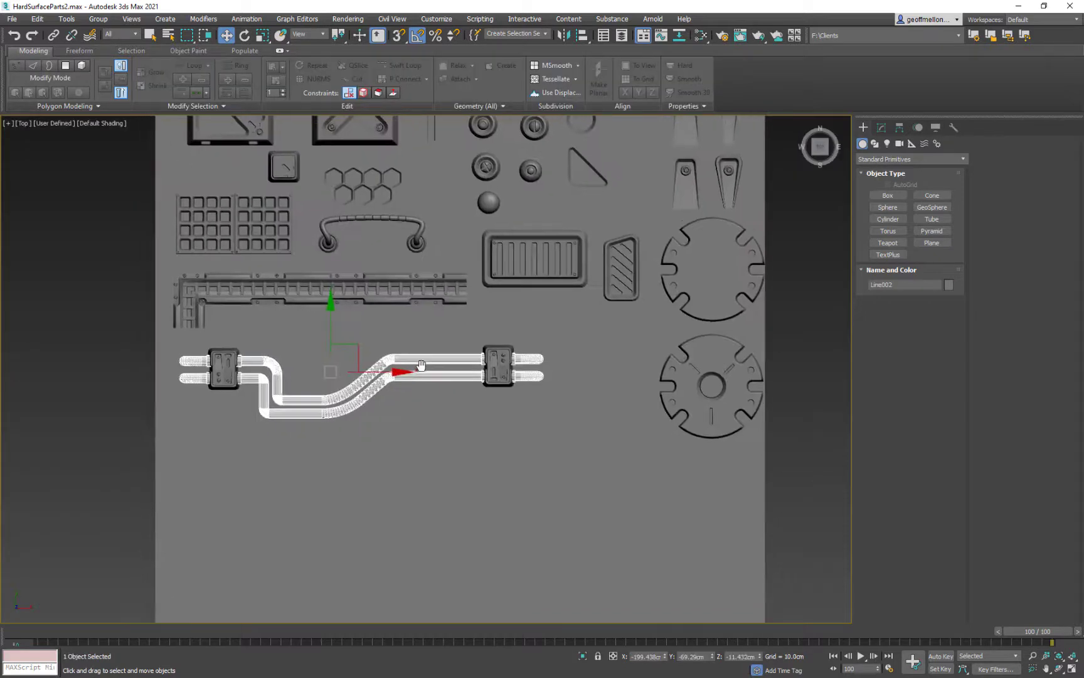
{"action": "middle_click_drag", "start_coordinate": [421, 365], "coordinate": [436, 355]}
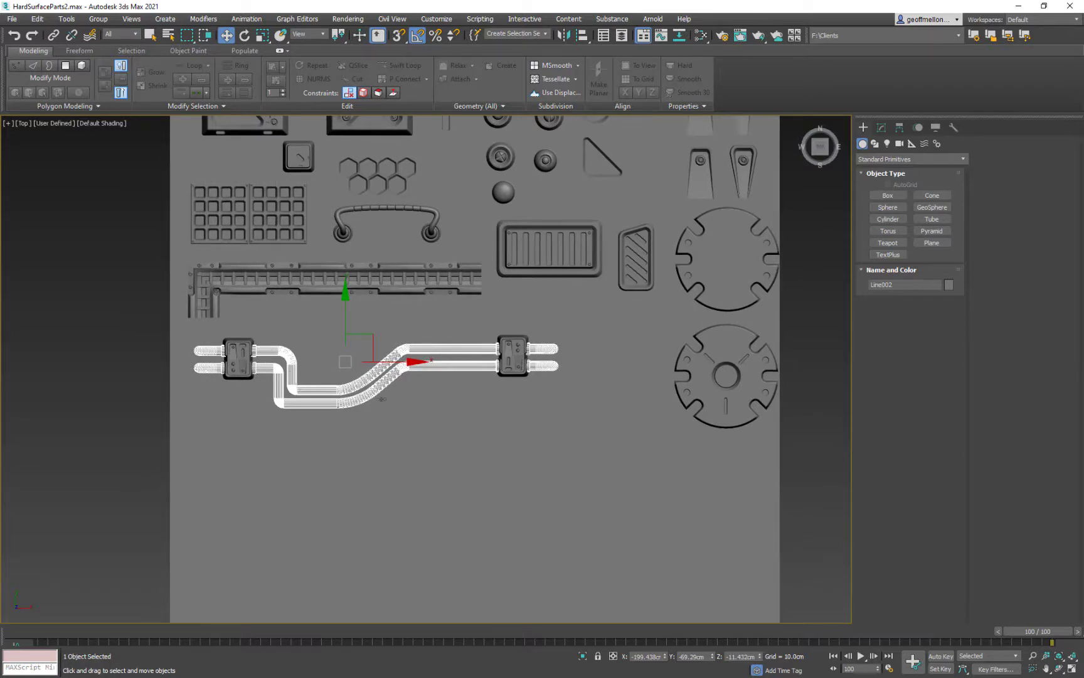
{"action": "middle_click_drag", "start_coordinate": [484, 352], "coordinate": [445, 393]}
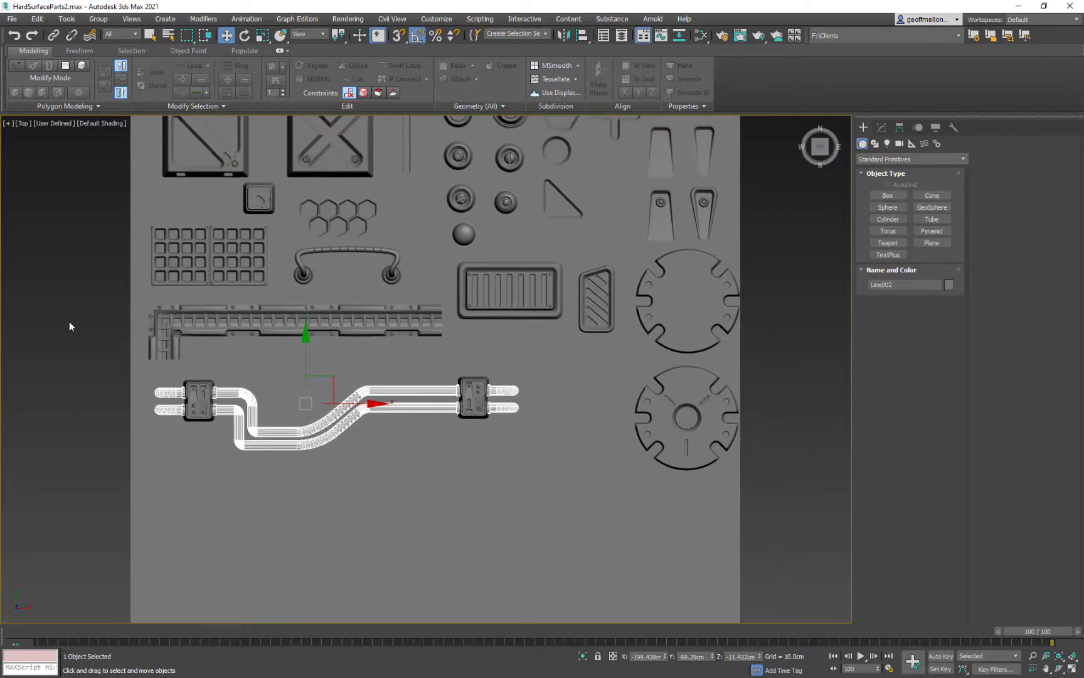
{"action": "middle_click_drag", "start_coordinate": [423, 272], "coordinate": [312, 289]}
{"action": "left_click", "coordinate": [766, 337]}
{"action": "middle_click_drag", "start_coordinate": [634, 314], "coordinate": [762, 372]}
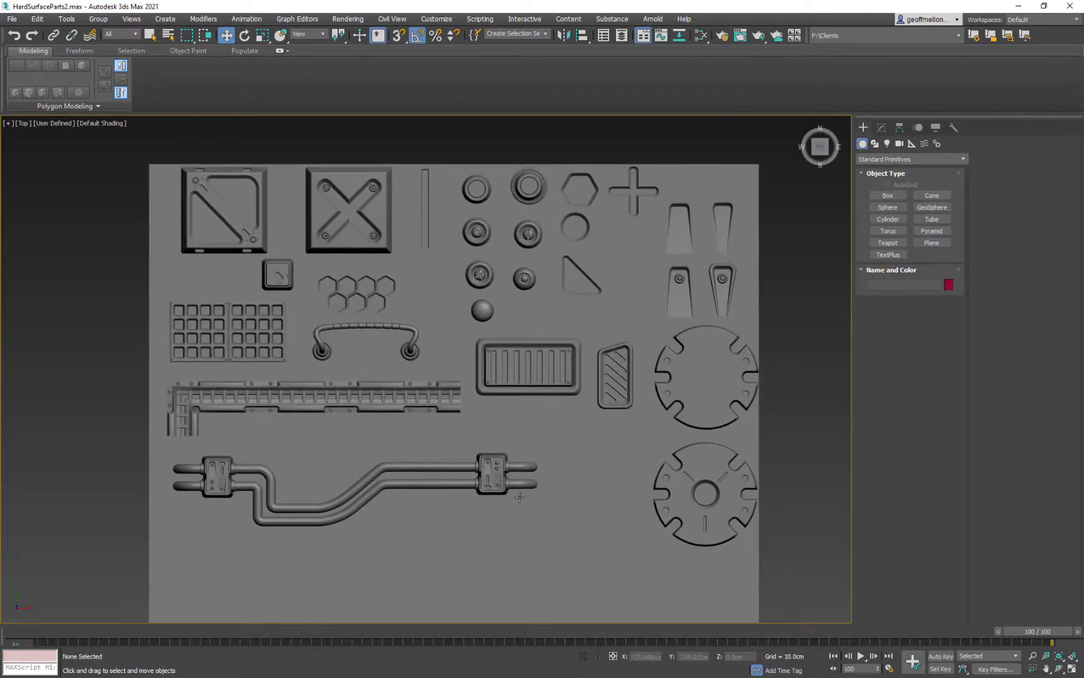
{"action": "middle_click_drag", "start_coordinate": [367, 407], "coordinate": [356, 448]}
{"action": "scroll", "coordinate": [374, 422], "scroll_direction": "up", "scroll_amount": 2}
{"action": "scroll", "coordinate": [376, 422], "scroll_direction": "down", "scroll_amount": 2}
{"action": "middle_click_drag", "start_coordinate": [278, 494], "coordinate": [288, 424]}
{"action": "middle_click_drag", "start_coordinate": [611, 280], "coordinate": [549, 284]}
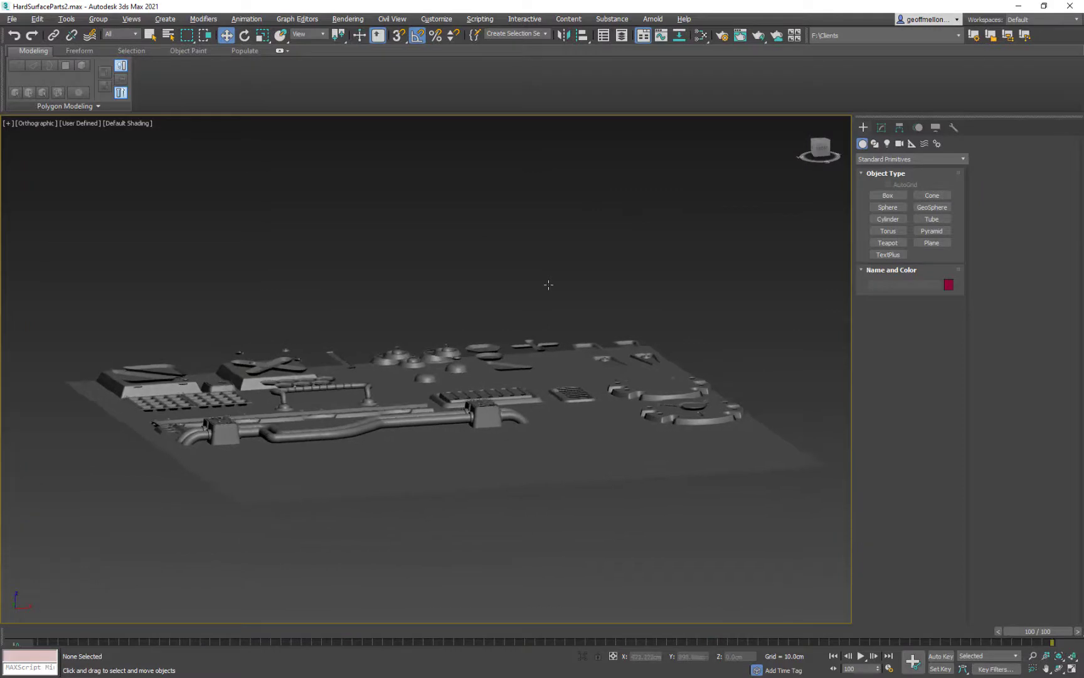
Step: Lower the four floating tapered wedge parts along Z so they sit on the base plane
{"action": "middle_click_drag", "start_coordinate": [695, 392], "coordinate": [441, 375], "text": "alt"}
{"action": "left_click", "coordinate": [441, 375]}
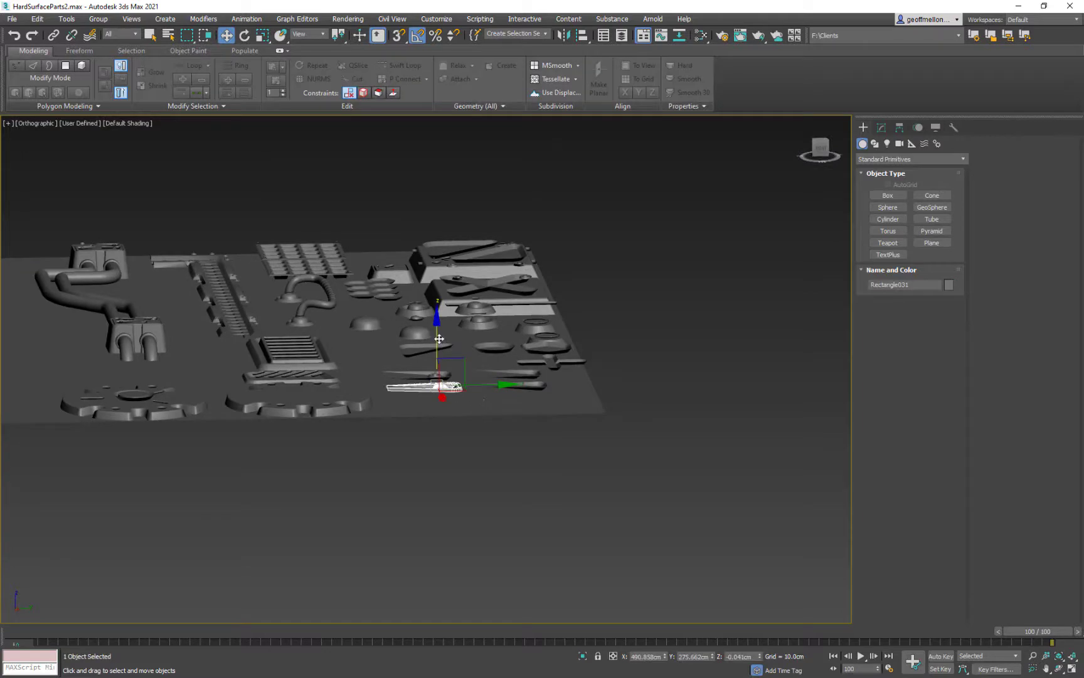
{"action": "mouse_move", "coordinate": [439, 338]}
{"action": "left_mouse_down"}
{"action": "mouse_move", "coordinate": [437, 353]}
{"action": "mouse_move", "coordinate": [429, 334]}
{"action": "mouse_move", "coordinate": [426, 346]}
{"action": "left_mouse_up"}
{"action": "left_click", "coordinate": [424, 371]}
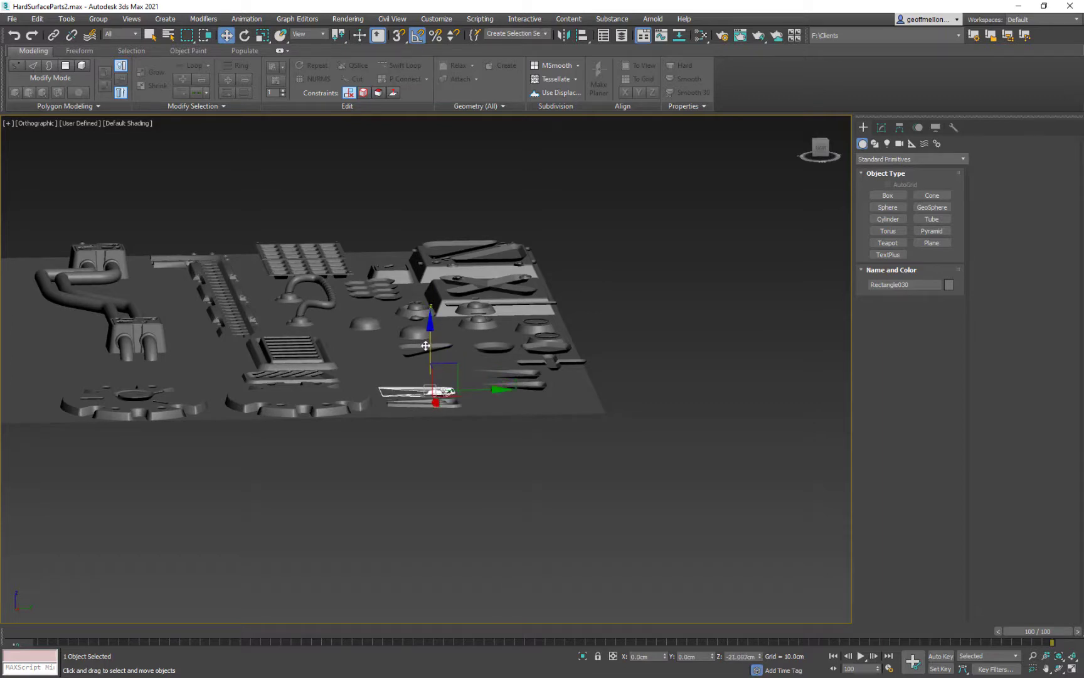
{"action": "left_click", "coordinate": [540, 387]}
{"action": "left_click", "coordinate": [534, 373], "text": "ctrl"}
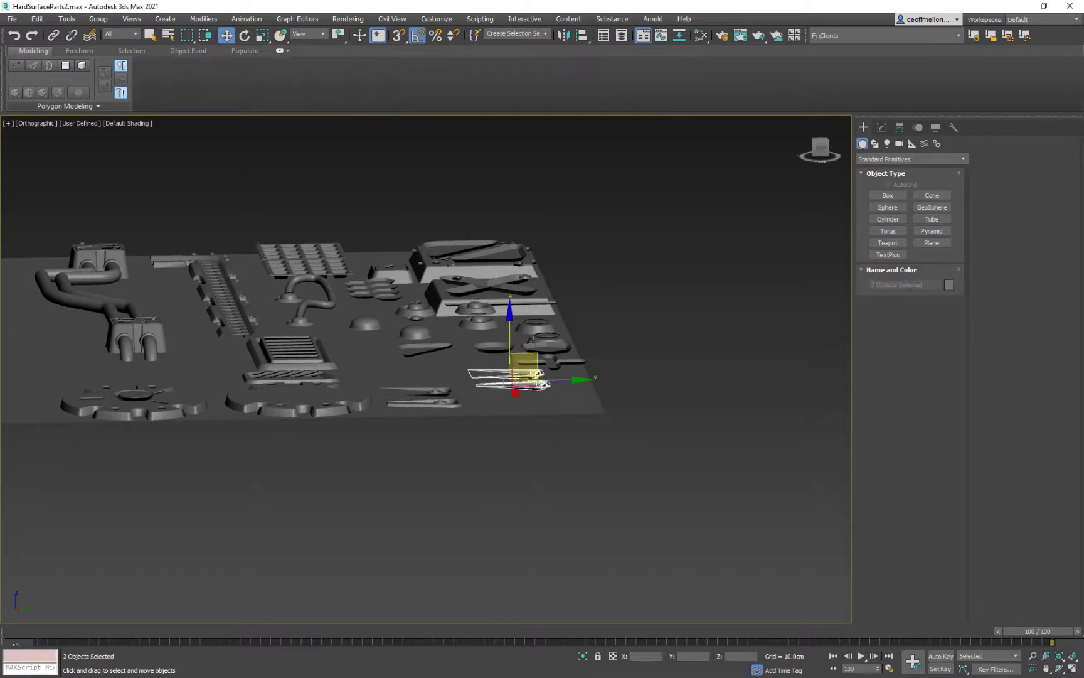
{"action": "left_click_drag", "start_coordinate": [509, 330], "coordinate": [550, 333]}
Step: Lower the cross-shaped part by about 19 cm and the hexagonal dish to about -16 cm in Z
{"action": "left_click", "coordinate": [576, 366]}
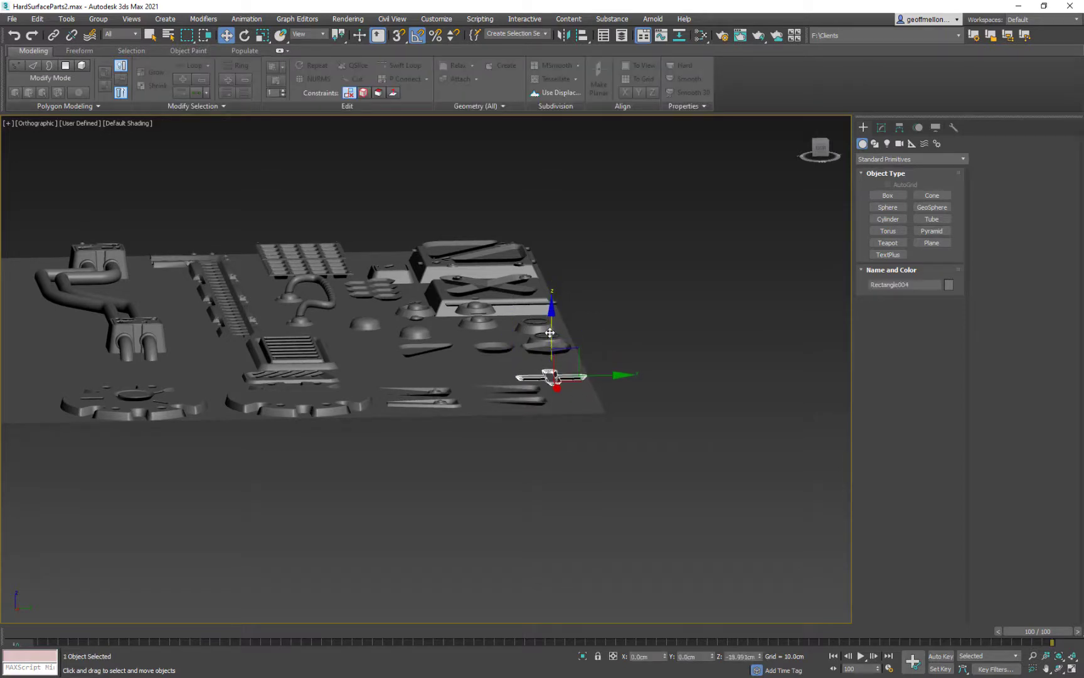
{"action": "middle_click_drag", "start_coordinate": [549, 337], "coordinate": [602, 377], "text": "alt"}
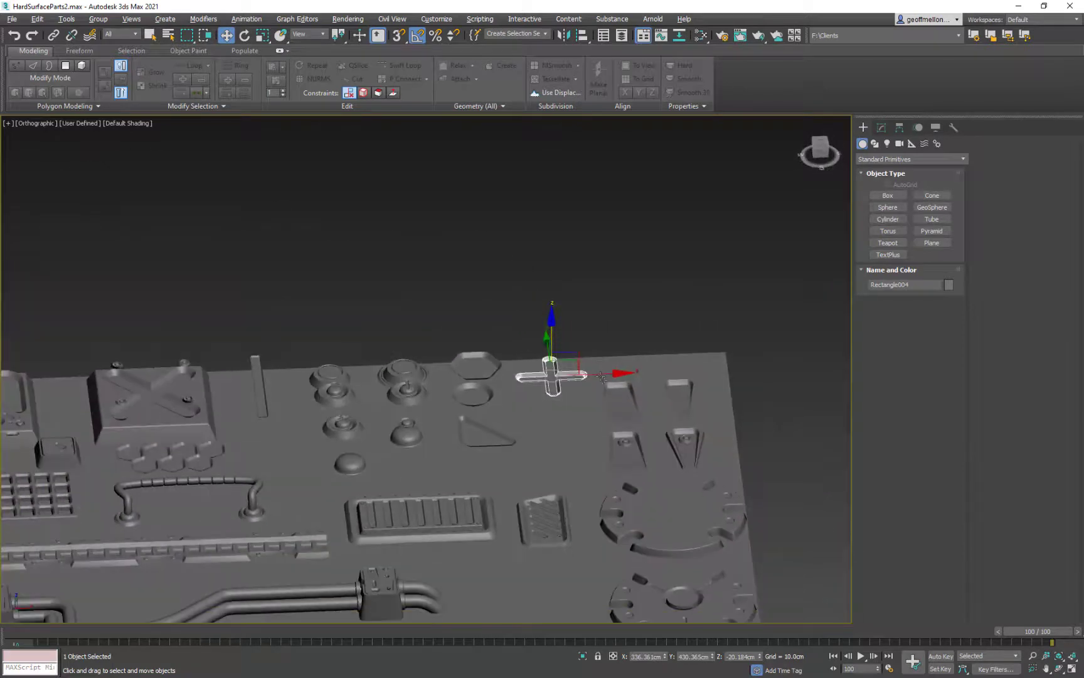
{"action": "left_click", "coordinate": [501, 371]}
{"action": "left_click_drag", "start_coordinate": [476, 310], "coordinate": [477, 320]}
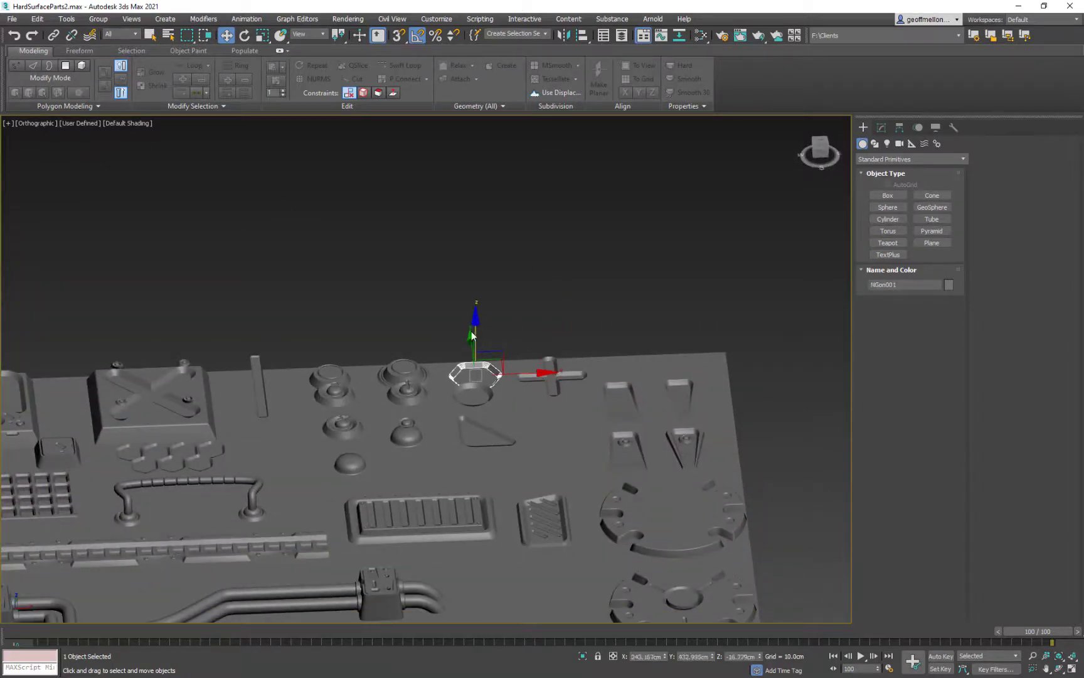
Step: Lower the round dish toward the base plane and the triangular dish to about -19 cm in Z
{"action": "left_click", "coordinate": [471, 398]}
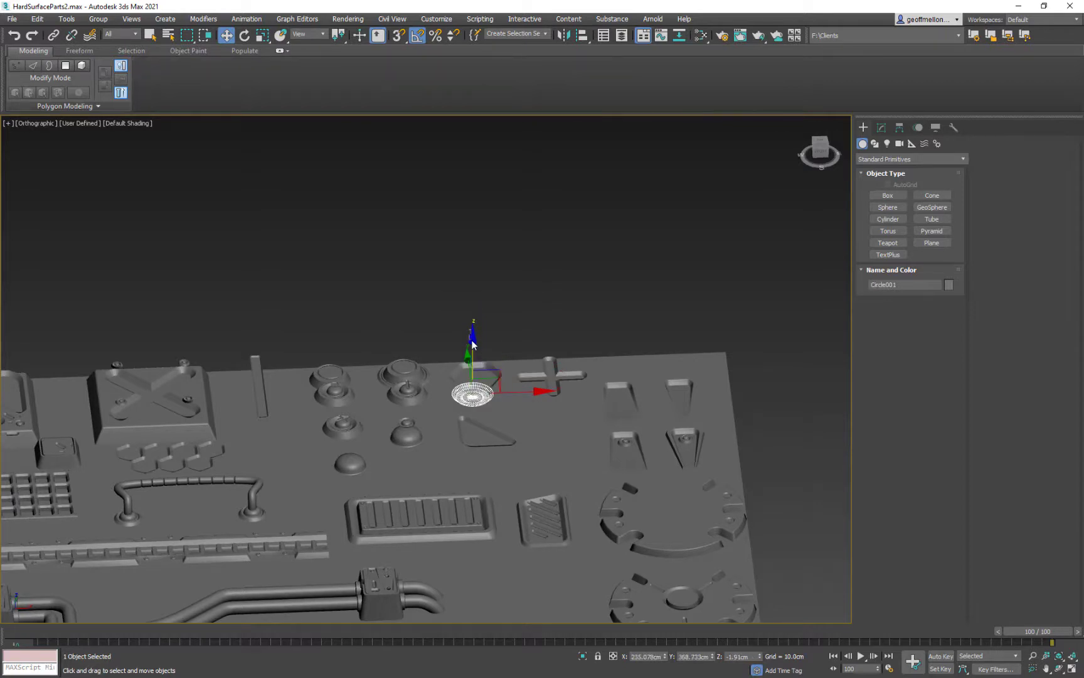
{"action": "key", "text": "Delete"}
{"action": "left_click", "coordinate": [482, 394]}
{"action": "left_click_drag", "start_coordinate": [472, 335], "coordinate": [488, 384]}
{"action": "left_click", "coordinate": [478, 425]}
Step: Select the floating cap element of the domed bolt Circle007 and lower it onto the top of its dome
{"action": "middle_click_drag", "start_coordinate": [470, 410], "coordinate": [573, 392], "text": "alt"}
{"action": "scroll", "coordinate": [573, 392], "scroll_direction": "up", "scroll_amount": 4}
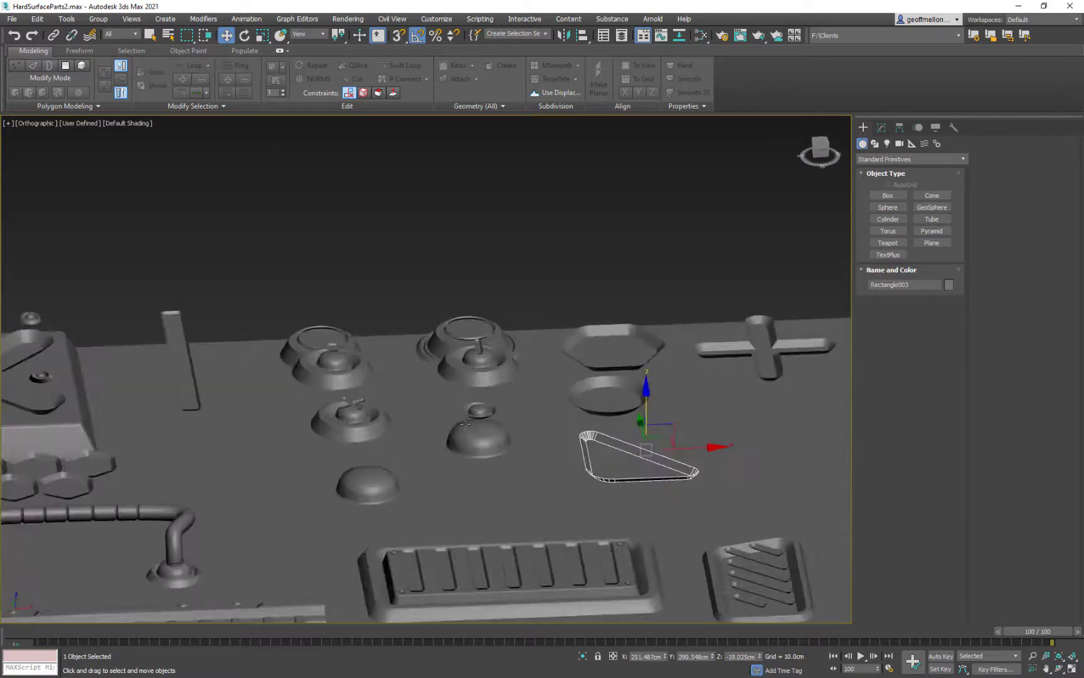
{"action": "left_click", "coordinate": [480, 442]}
{"action": "middle_click_drag", "start_coordinate": [480, 440], "coordinate": [415, 411], "text": "alt"}
{"action": "middle_click_drag", "start_coordinate": [528, 406], "coordinate": [547, 383], "text": "alt"}
{"action": "scroll", "coordinate": [531, 405], "scroll_direction": "up", "scroll_amount": 4}
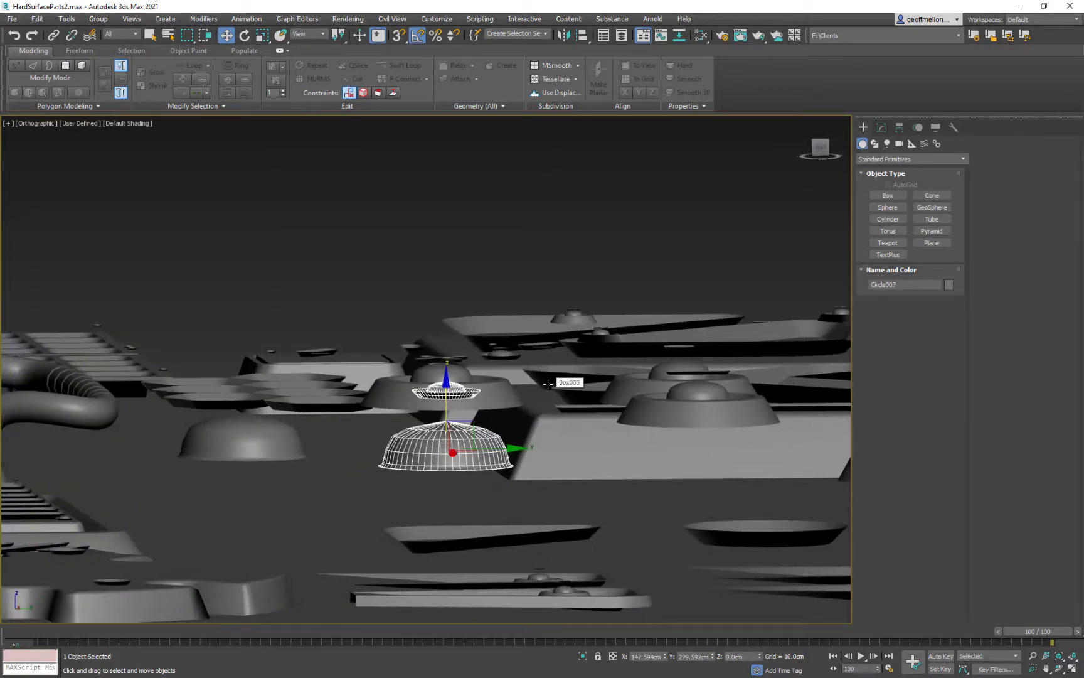
{"action": "key", "text": "5"}
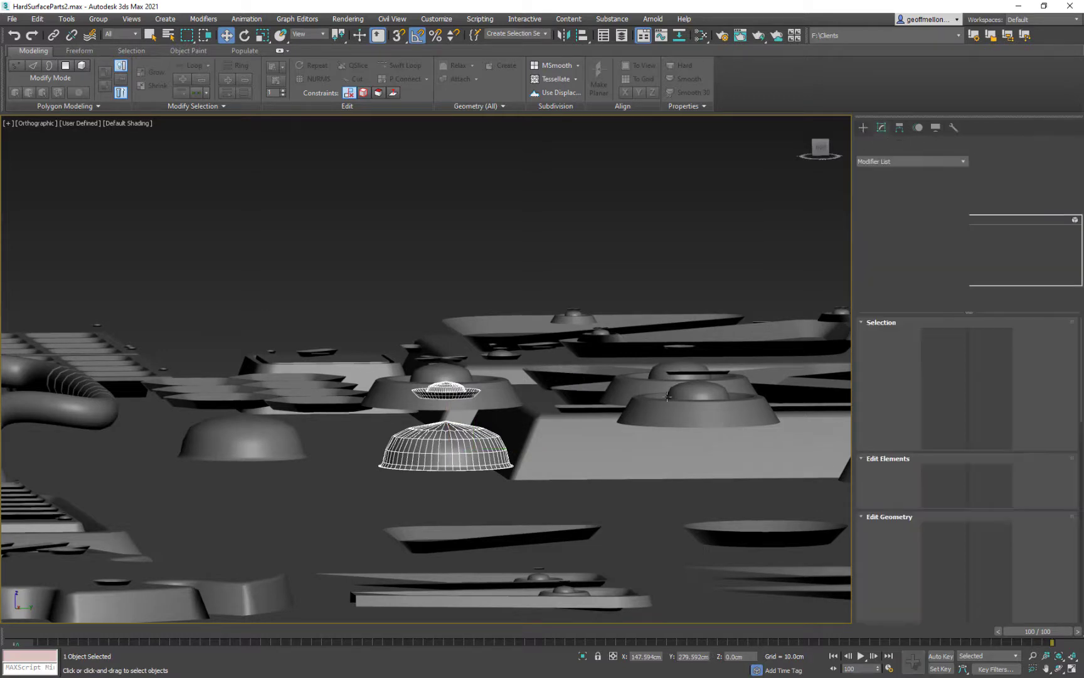
{"action": "left_click", "coordinate": [455, 383]}
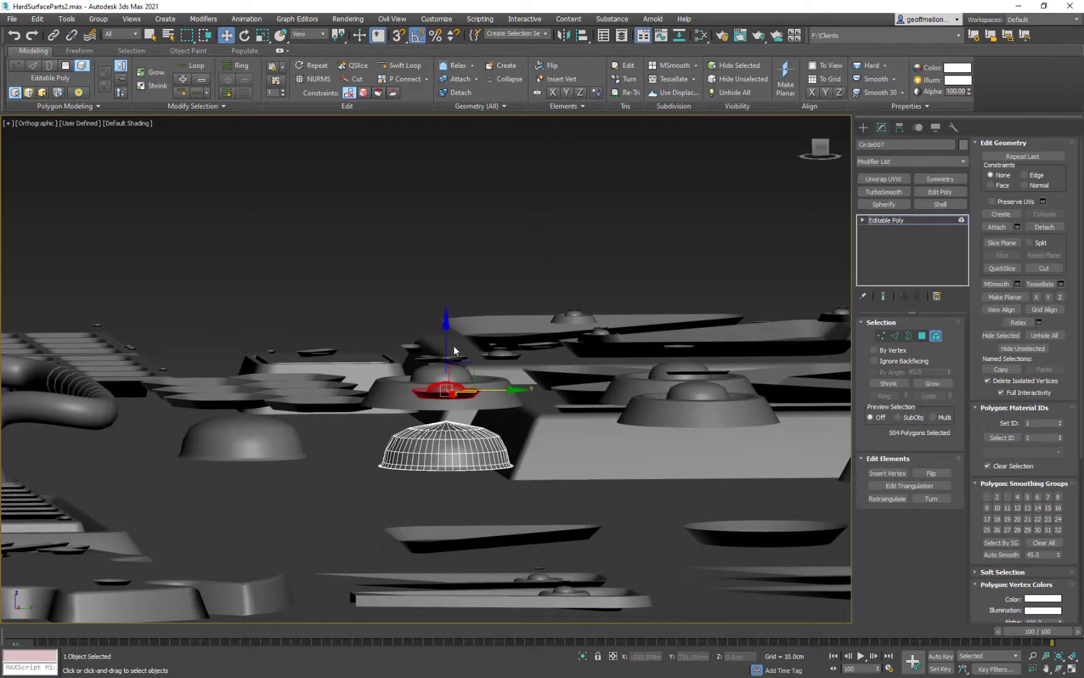
{"action": "middle_click_drag", "start_coordinate": [481, 411], "coordinate": [443, 334], "text": "alt"}
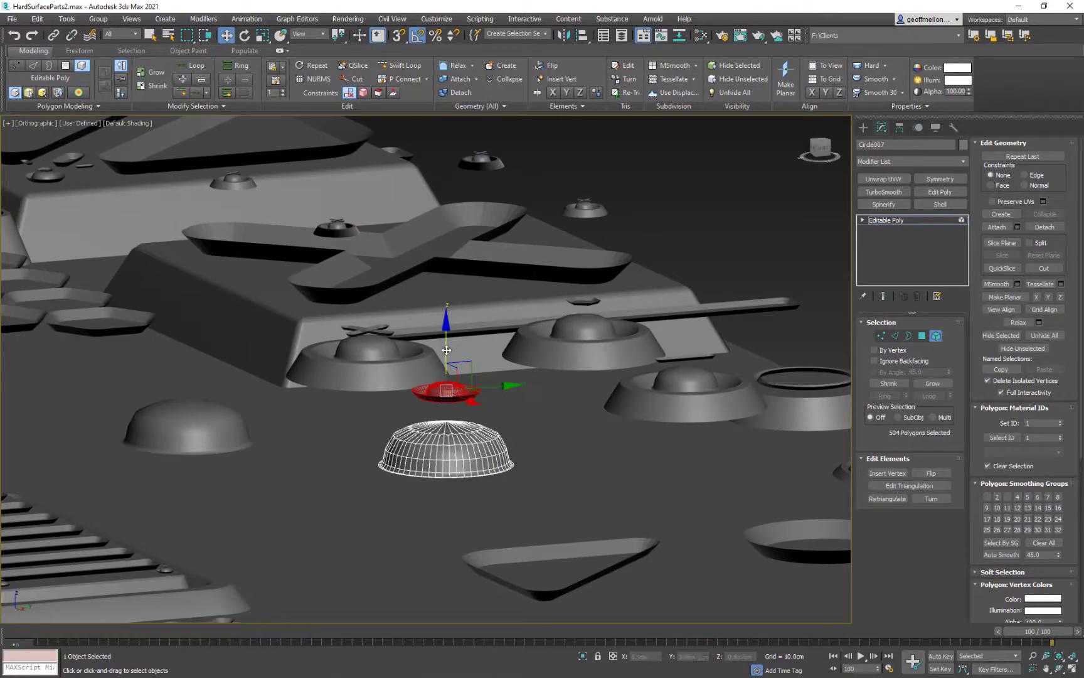
{"action": "left_click_drag", "start_coordinate": [447, 350], "coordinate": [435, 373]}
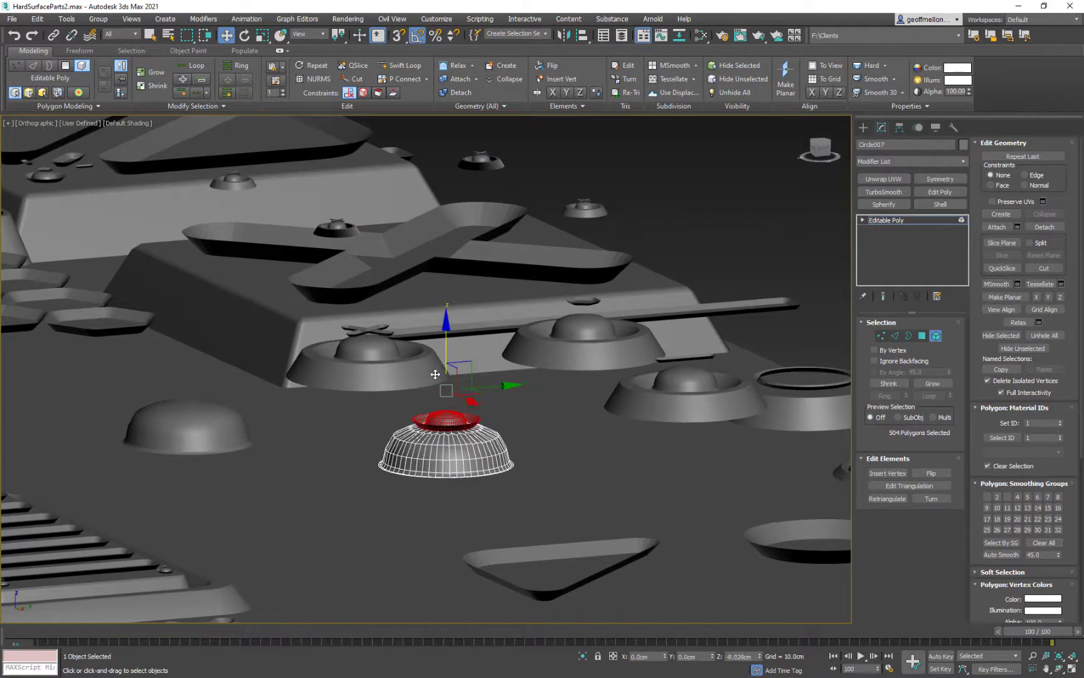
{"action": "key", "text": "z"}
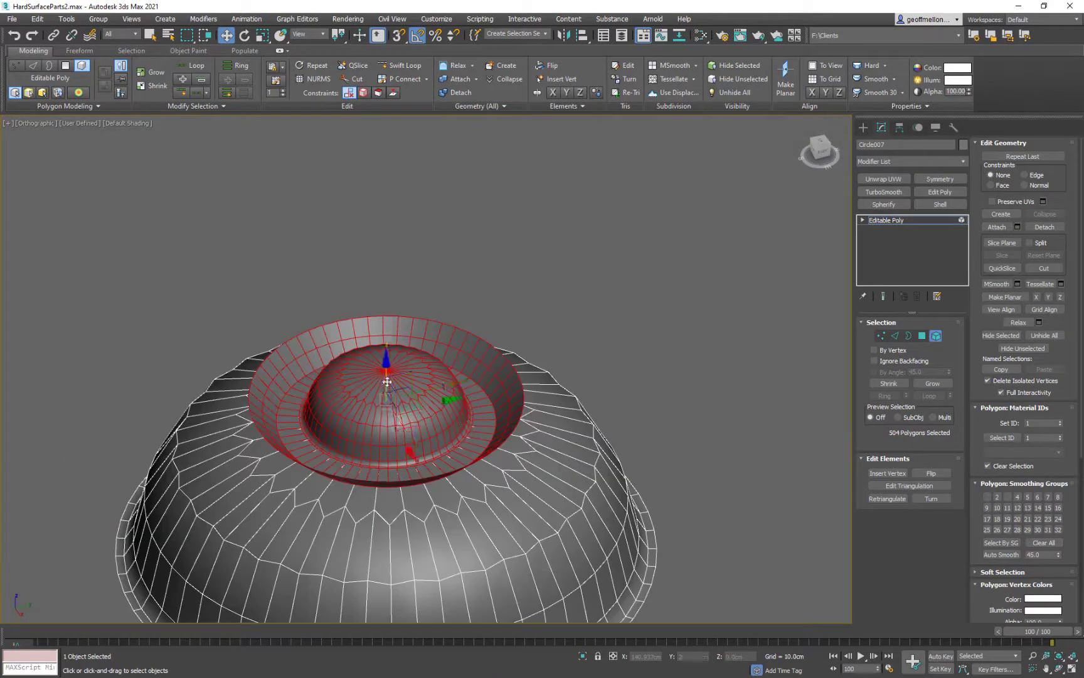
{"action": "left_click_drag", "start_coordinate": [386, 366], "coordinate": [386, 369]}
Step: Leave element editing and lower the whole capped dome bolt by about 18 cm toward the base plane
{"action": "scroll", "coordinate": [493, 419], "scroll_direction": "down", "scroll_amount": 7}
{"action": "middle_click_drag", "start_coordinate": [511, 471], "coordinate": [499, 440], "text": "alt"}
{"action": "left_click", "coordinate": [499, 439], "text": "ctrl"}
{"action": "left_click", "coordinate": [939, 338]}
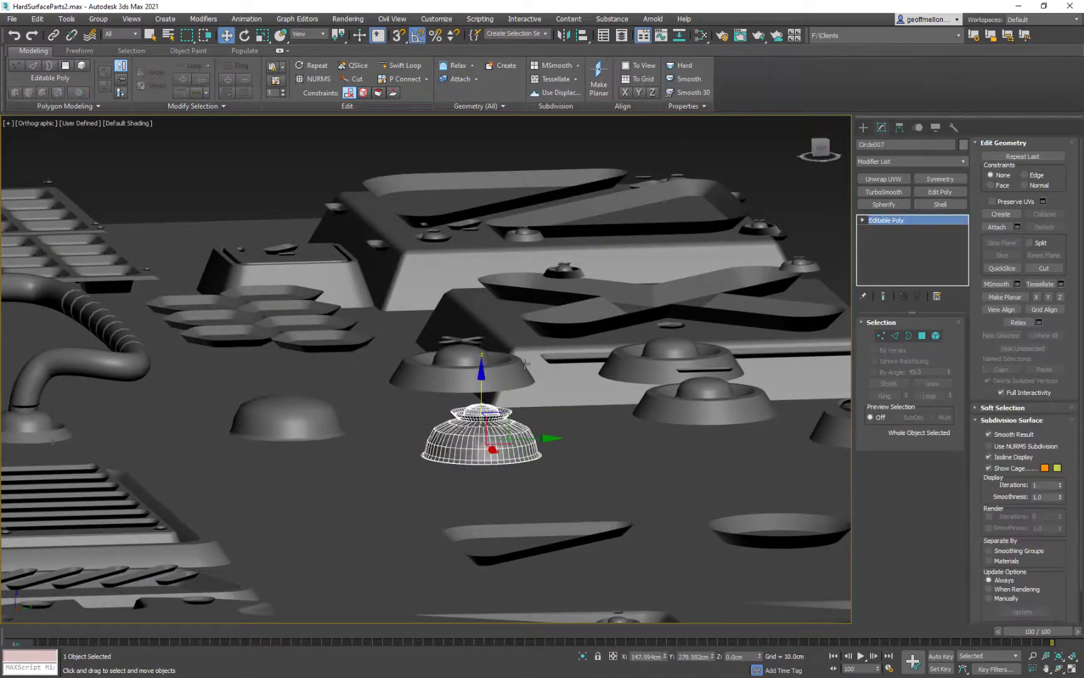
{"action": "left_click_drag", "start_coordinate": [484, 389], "coordinate": [487, 458]}
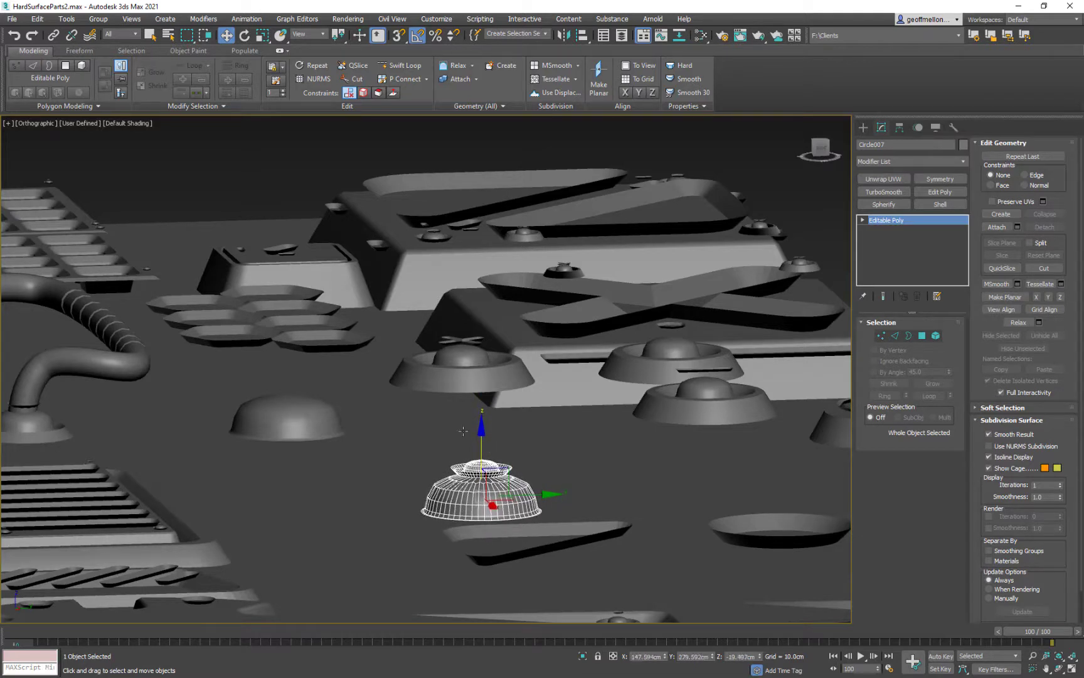
Step: Lower the plain dome by about 18 cm and the ringed bolt with the cross-shaped head by about 32 cm
{"action": "left_click", "coordinate": [279, 408]}
{"action": "left_click_drag", "start_coordinate": [288, 362], "coordinate": [274, 415]}
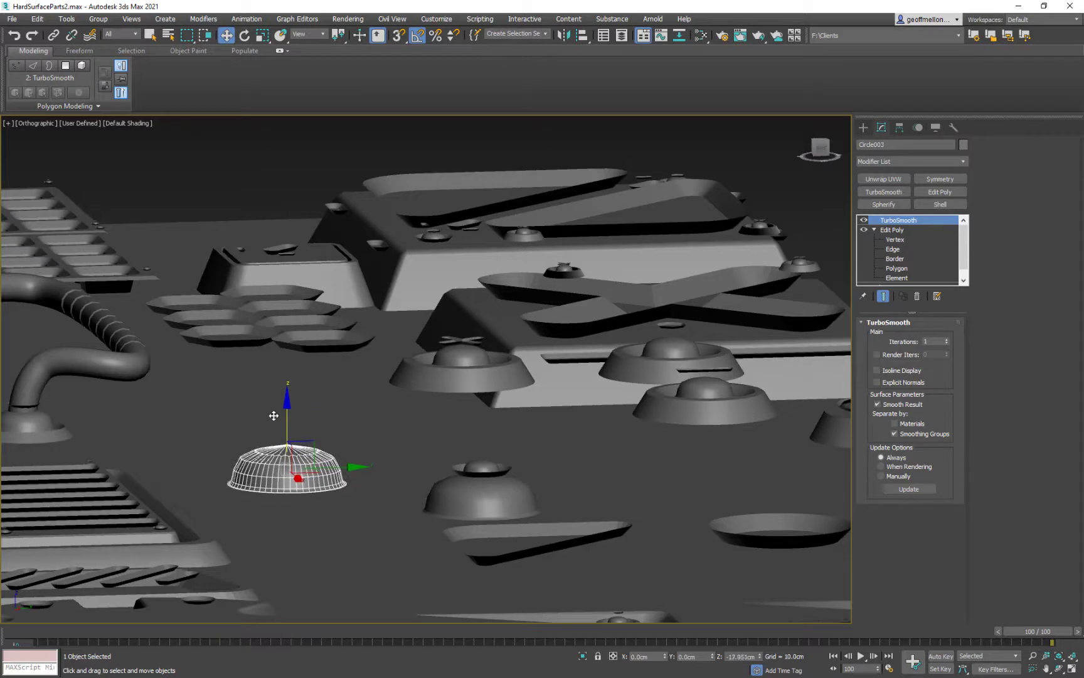
{"action": "left_click", "coordinate": [513, 371]}
{"action": "left_click_drag", "start_coordinate": [464, 305], "coordinate": [444, 402]}
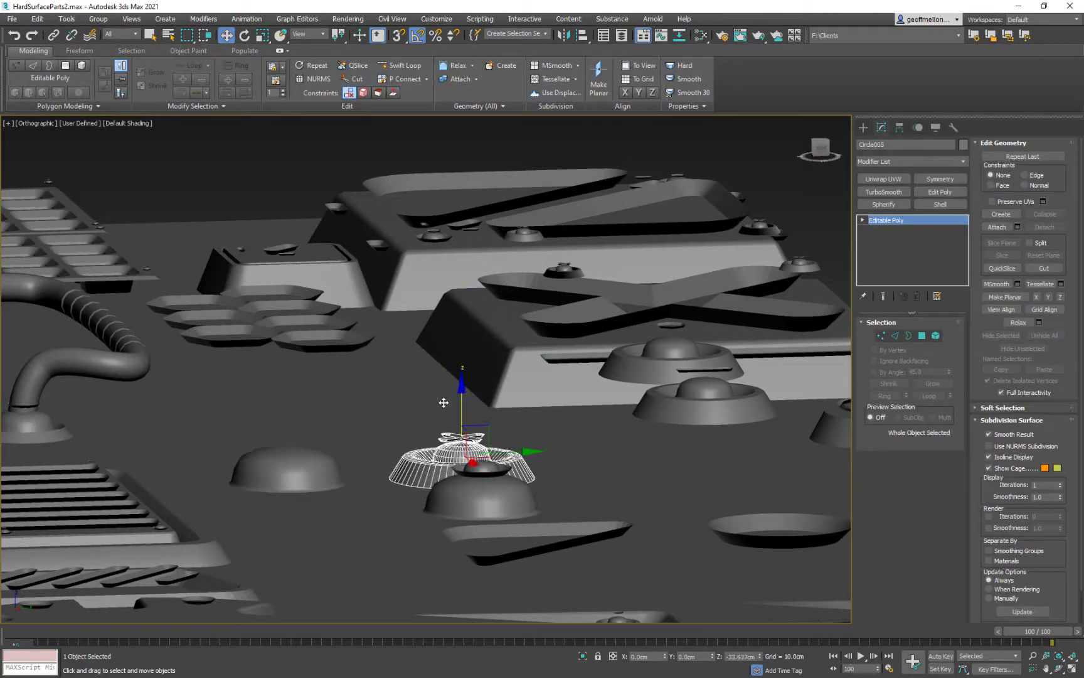
Step: Lower the ringed bolt with the floating disc by about 33 cm and the slotted one to about -19 cm in Z
{"action": "left_click_drag", "start_coordinate": [706, 374], "coordinate": [705, 349]}
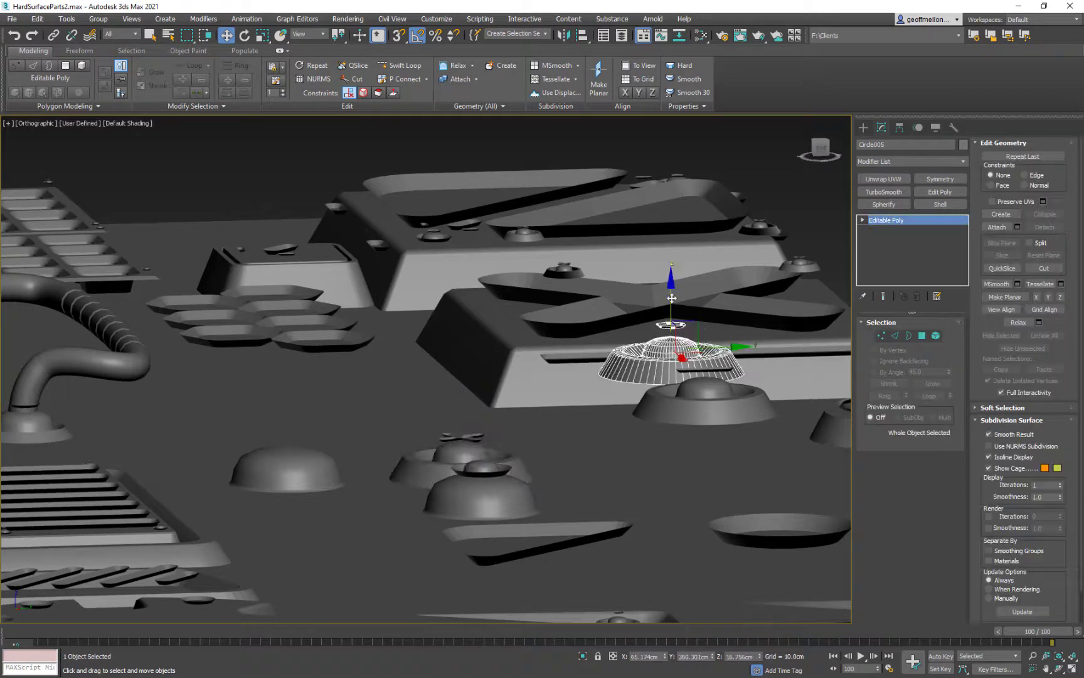
{"action": "left_click_drag", "start_coordinate": [671, 298], "coordinate": [661, 393], "text": "shift"}
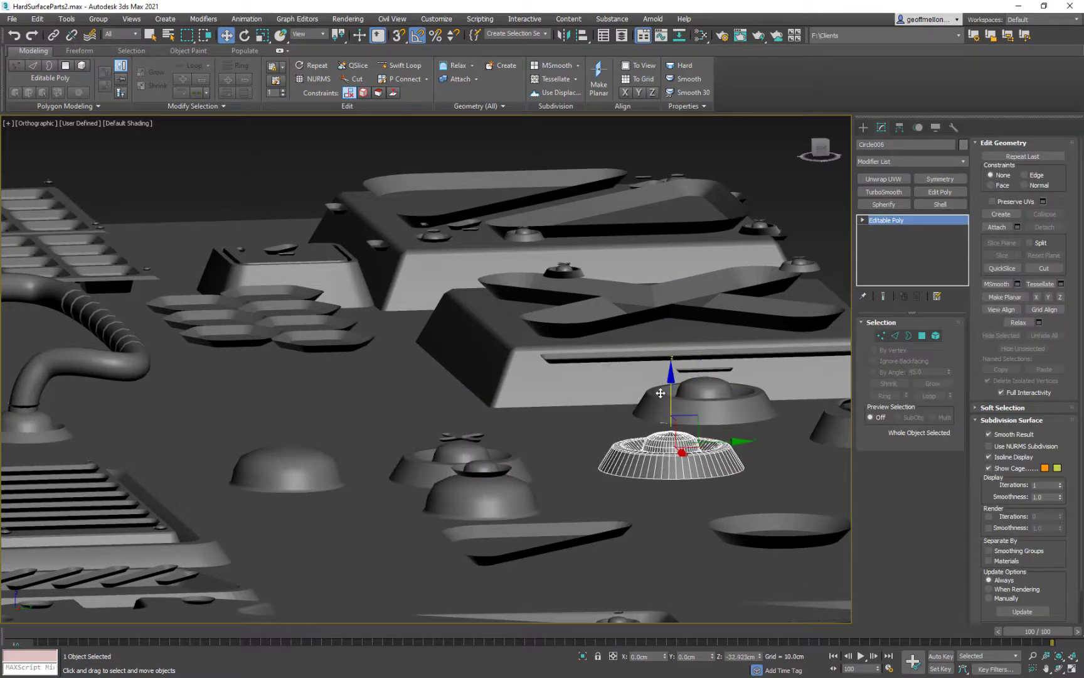
{"action": "left_click", "coordinate": [748, 414]}
{"action": "left_click_drag", "start_coordinate": [715, 339], "coordinate": [714, 427]}
Step: Lower the round ring-topped part Circle022 by about 9 cm toward the base plane
{"action": "middle_click_drag", "start_coordinate": [802, 421], "coordinate": [533, 348]}
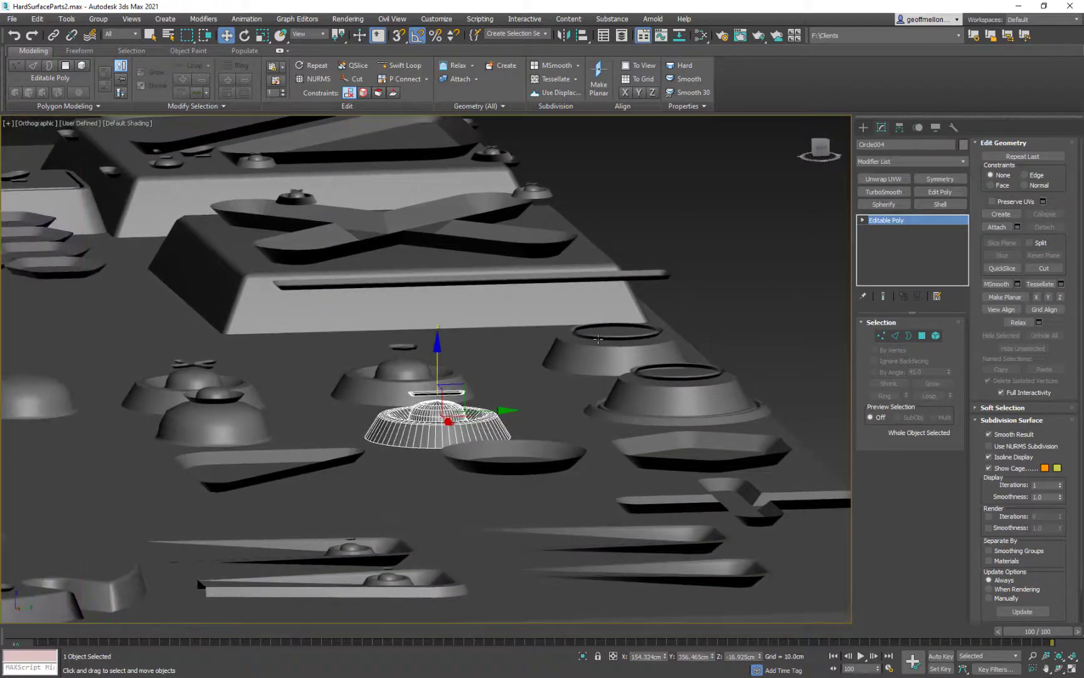
{"action": "left_click", "coordinate": [617, 323]}
{"action": "left_click_drag", "start_coordinate": [614, 273], "coordinate": [605, 299]}
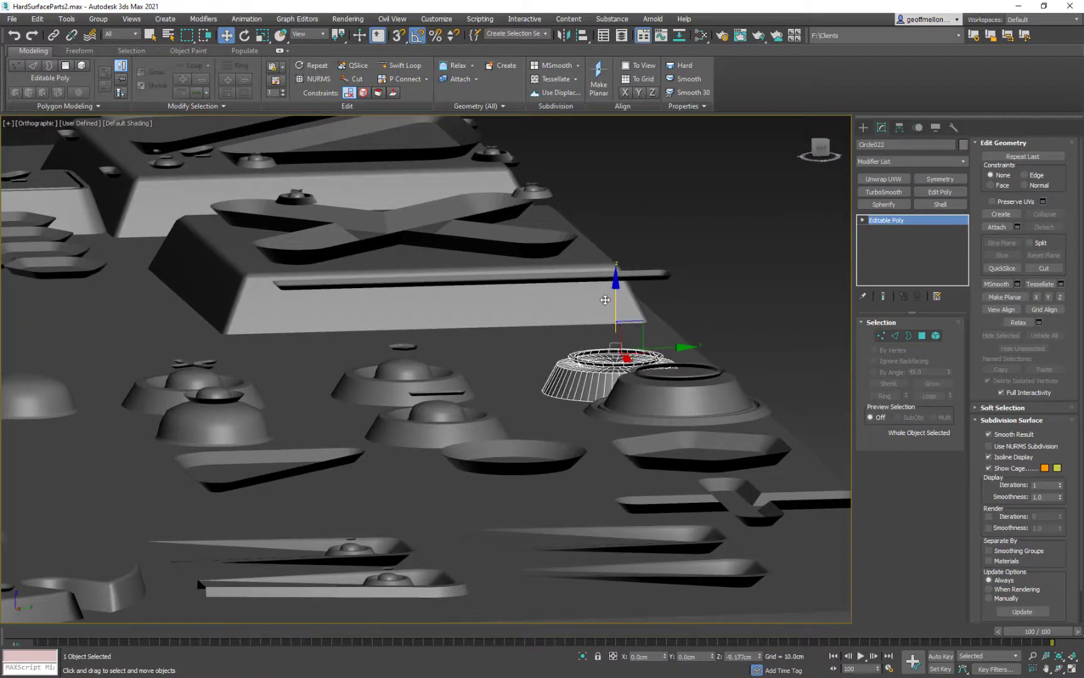
Step: Inspect the larger ring-topped part with the outer flange up close and lower it toward the base plane
{"action": "left_click", "coordinate": [662, 405]}
{"action": "middle_click_drag", "start_coordinate": [666, 333], "coordinate": [757, 431], "text": "alt"}
{"action": "scroll", "coordinate": [757, 430], "scroll_direction": "up", "scroll_amount": 5}
{"action": "scroll", "coordinate": [695, 447], "scroll_direction": "down", "scroll_amount": 4}
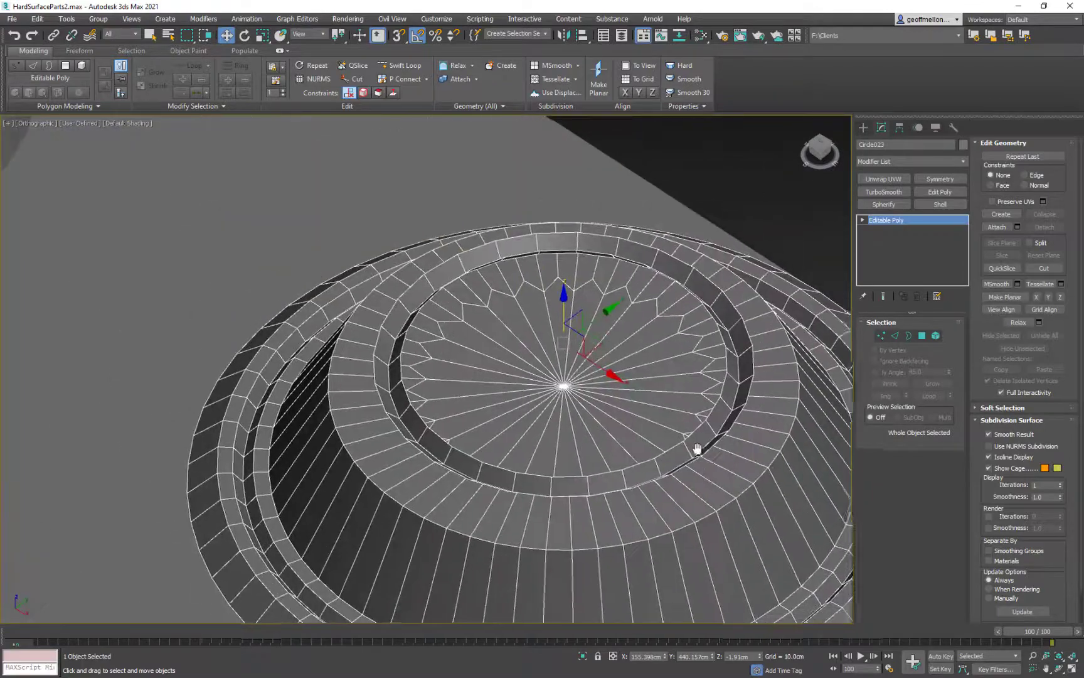
{"action": "middle_click_drag", "start_coordinate": [695, 448], "coordinate": [757, 387], "text": "alt"}
{"action": "scroll", "coordinate": [655, 416], "scroll_direction": "up", "scroll_amount": 3}
{"action": "mouse_move", "coordinate": [656, 416]}
{"action": "middle_mouse_down", "text": "alt"}
{"action": "mouse_move", "coordinate": [656, 452]}
{"action": "mouse_move", "coordinate": [626, 410]}
{"action": "mouse_move", "coordinate": [639, 409]}
{"action": "middle_mouse_up", "text": "alt"}
{"action": "scroll", "coordinate": [620, 482], "scroll_direction": "down", "scroll_amount": 3}
{"action": "scroll", "coordinate": [626, 410], "scroll_direction": "up", "scroll_amount": 2}
{"action": "left_click_drag", "start_coordinate": [592, 312], "coordinate": [590, 351]}
Step: Enter element editing on the panel with the X-shaped recess and select all pieces of one floating bolt
{"action": "scroll", "coordinate": [521, 314], "scroll_direction": "down", "scroll_amount": 6}
{"action": "middle_click_drag", "start_coordinate": [520, 314], "coordinate": [612, 346], "text": "alt"}
{"action": "middle_click_drag", "start_coordinate": [612, 345], "coordinate": [771, 402]}
{"action": "left_click", "coordinate": [518, 375]}
{"action": "middle_click_drag", "start_coordinate": [519, 363], "coordinate": [530, 363], "text": "alt"}
{"action": "scroll", "coordinate": [540, 363], "scroll_direction": "up", "scroll_amount": 5}
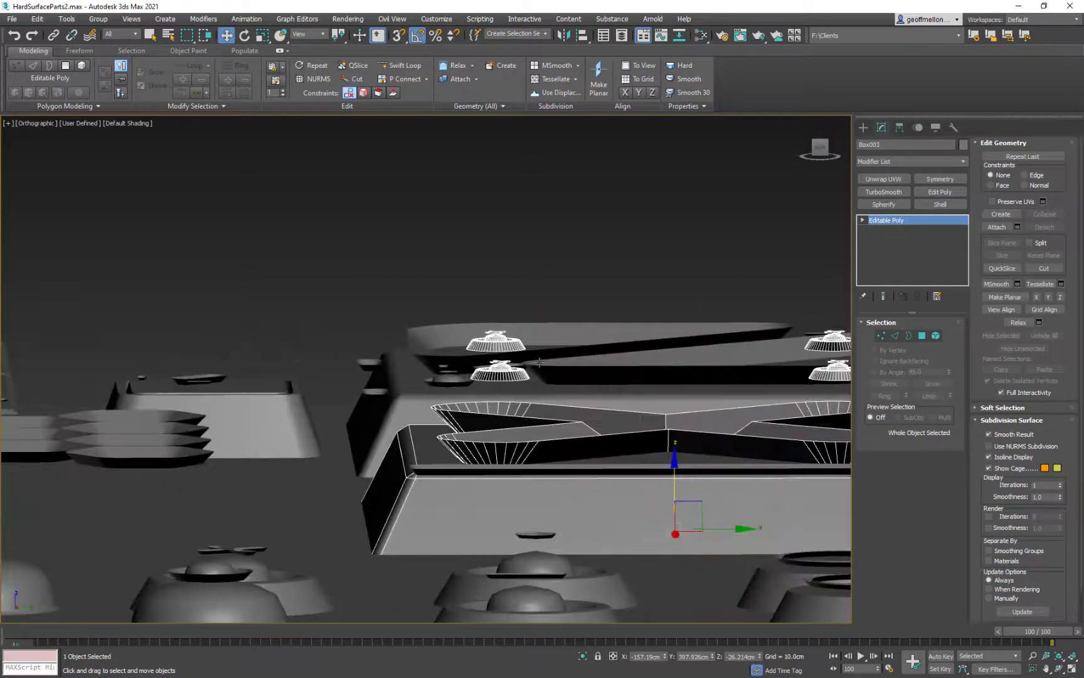
{"action": "key", "text": "5"}
{"action": "scroll", "coordinate": [530, 339], "scroll_direction": "up", "scroll_amount": 4}
{"action": "scroll", "coordinate": [515, 327], "scroll_direction": "up", "scroll_amount": 3}
{"action": "left_click", "coordinate": [504, 308]}
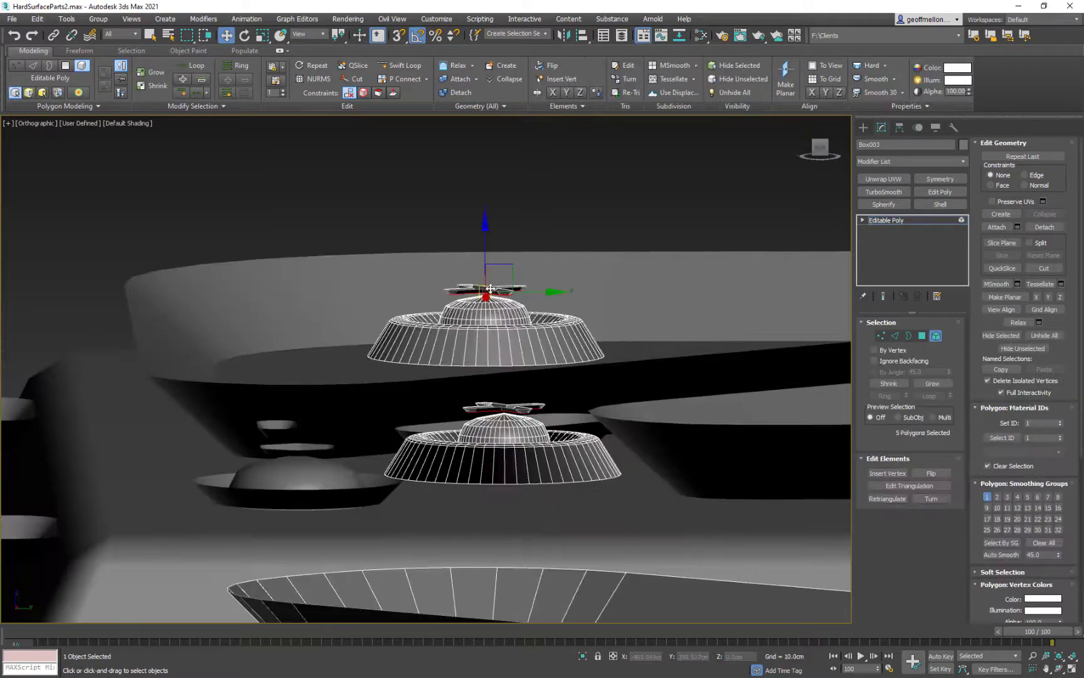
{"action": "left_click", "coordinate": [509, 343], "text": "ctrl"}
Step: Add the other three floating bolts to the selection from the front view and lower all four into the X-shaped recess
{"action": "scroll", "coordinate": [531, 361], "scroll_direction": "down", "scroll_amount": 5}
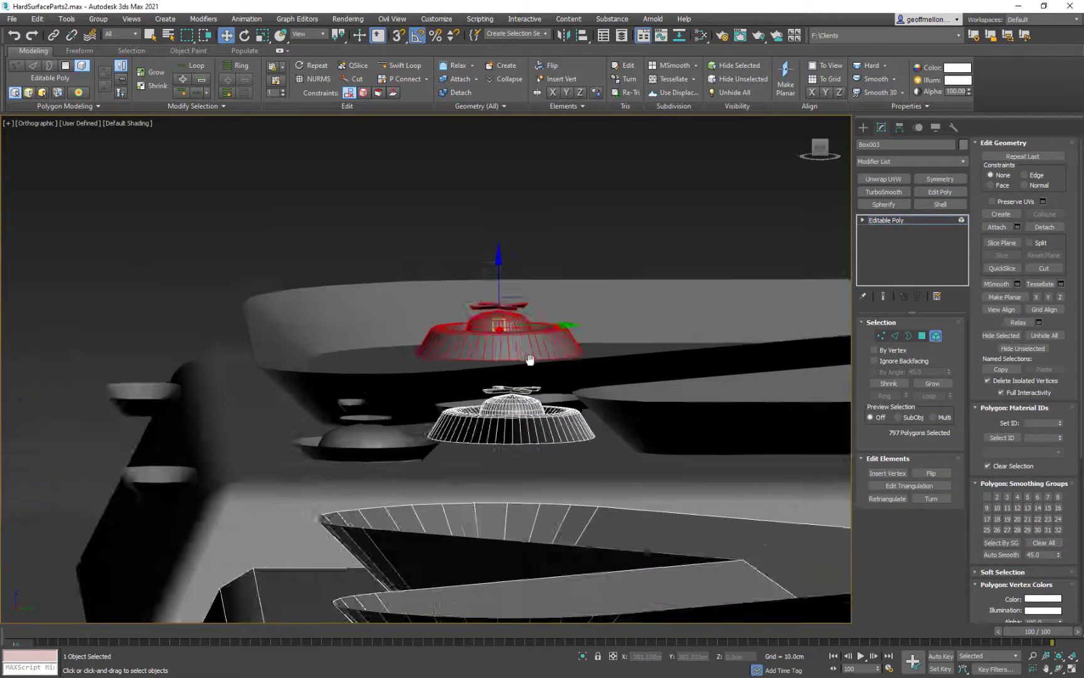
{"action": "middle_click_drag", "start_coordinate": [539, 398], "coordinate": [548, 427], "text": "alt"}
{"action": "scroll", "coordinate": [630, 409], "scroll_direction": "down", "scroll_amount": 4}
{"action": "key", "text": "f"}
{"action": "key", "text": "z"}
{"action": "scroll", "coordinate": [556, 442], "scroll_direction": "down", "scroll_amount": 8}
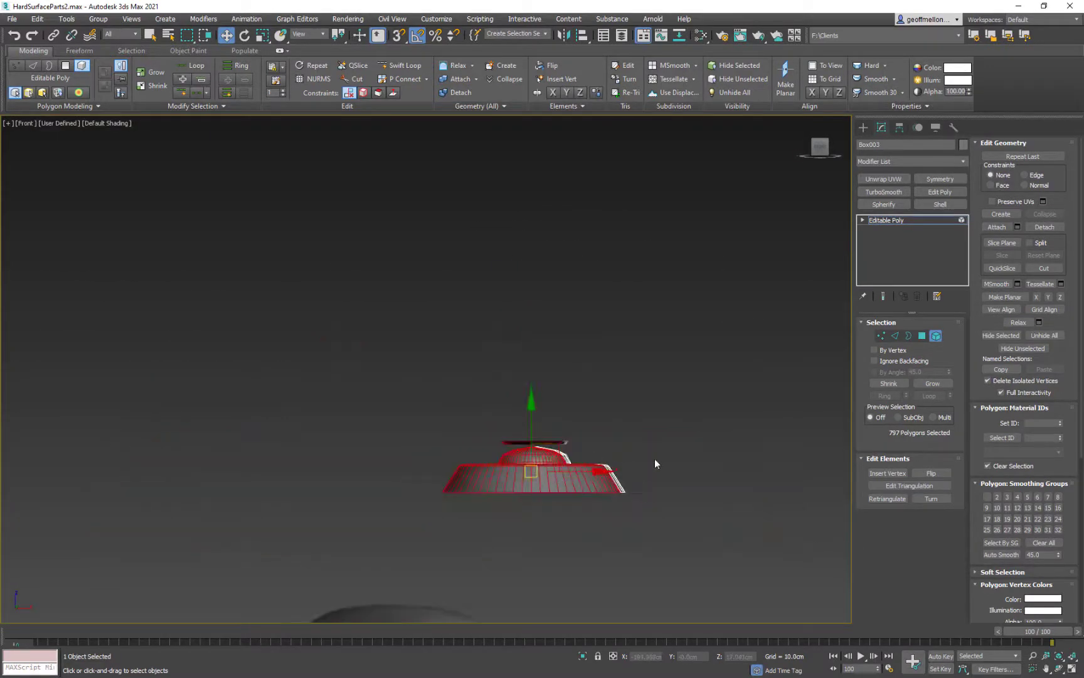
{"action": "scroll", "coordinate": [647, 433], "scroll_direction": "up", "scroll_amount": 5}
{"action": "left_click_drag", "start_coordinate": [186, 512], "coordinate": [185, 512]}
{"action": "scroll", "coordinate": [740, 512], "scroll_direction": "down", "scroll_amount": 9}
{"action": "middle_click_drag", "start_coordinate": [740, 511], "coordinate": [404, 431]}
{"action": "left_click_drag", "start_coordinate": [508, 378], "coordinate": [729, 501], "text": "ctrl"}
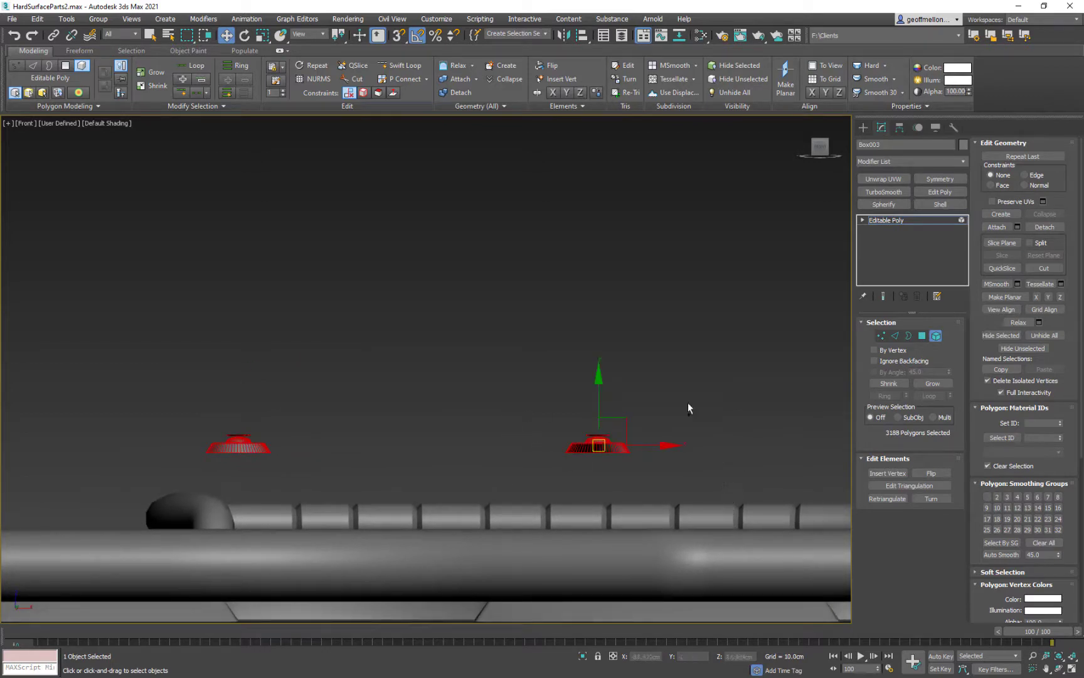
{"action": "middle_click_drag", "start_coordinate": [640, 414], "coordinate": [659, 455], "text": "alt"}
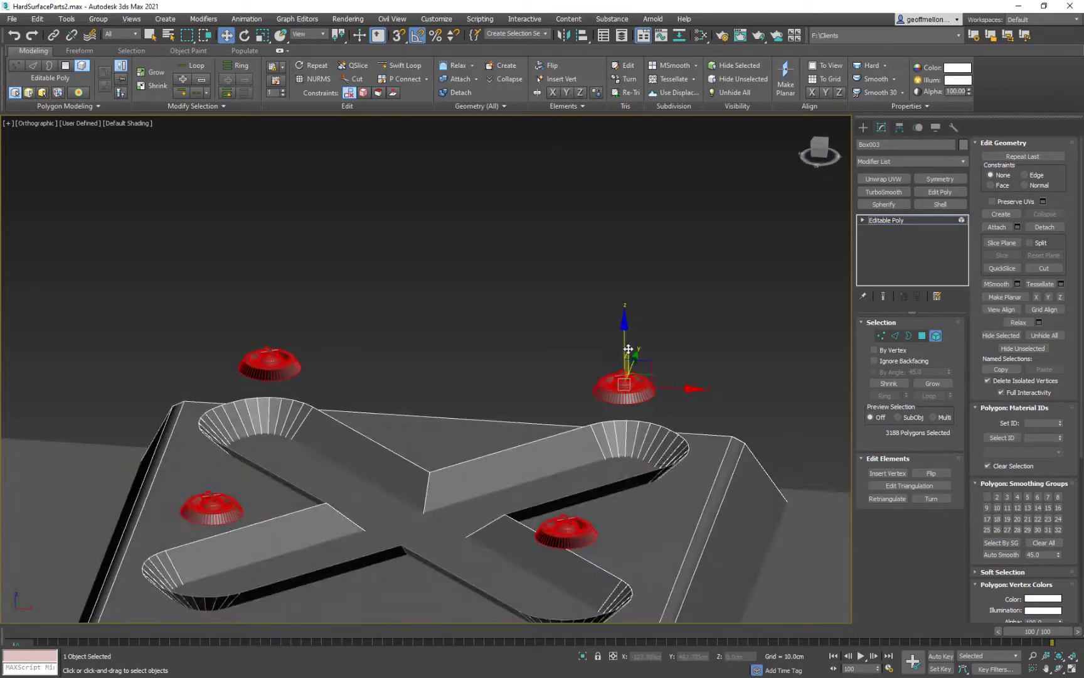
{"action": "left_click_drag", "start_coordinate": [621, 330], "coordinate": [629, 412]}
{"action": "middle_click_drag", "start_coordinate": [652, 478], "coordinate": [584, 452], "text": "alt"}
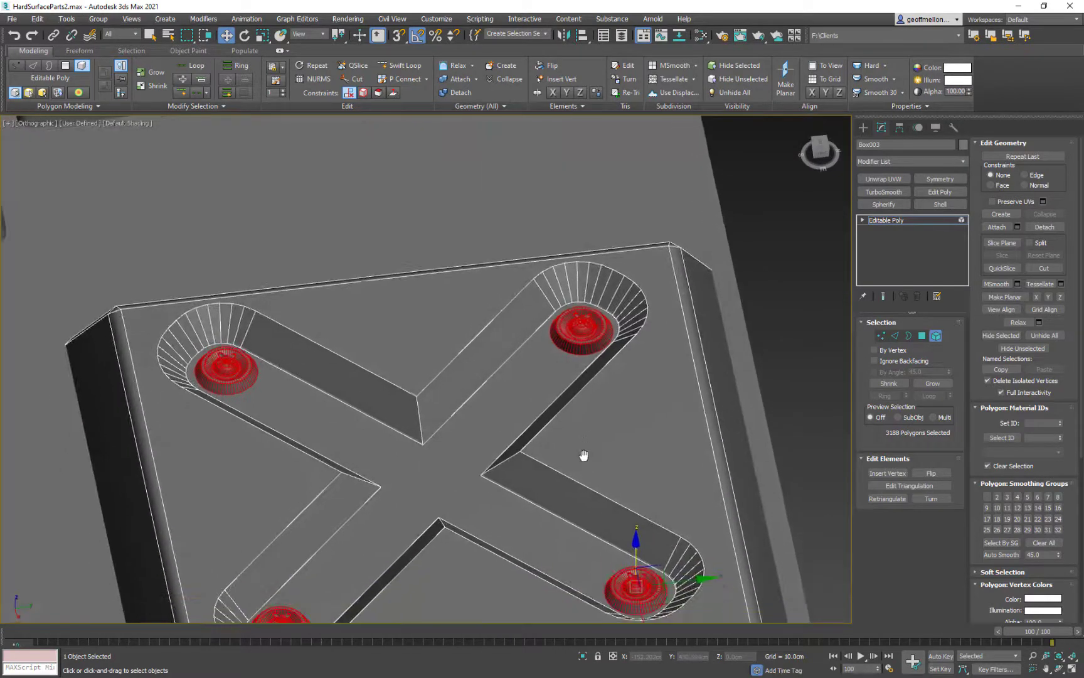
Step: Add the X-shaped recess to the four selected bolts, adjust their height together within the panel, and leave element editing
{"action": "scroll", "coordinate": [488, 450], "scroll_direction": "down", "scroll_amount": 5}
{"action": "left_click", "coordinate": [529, 382], "text": "ctrl"}
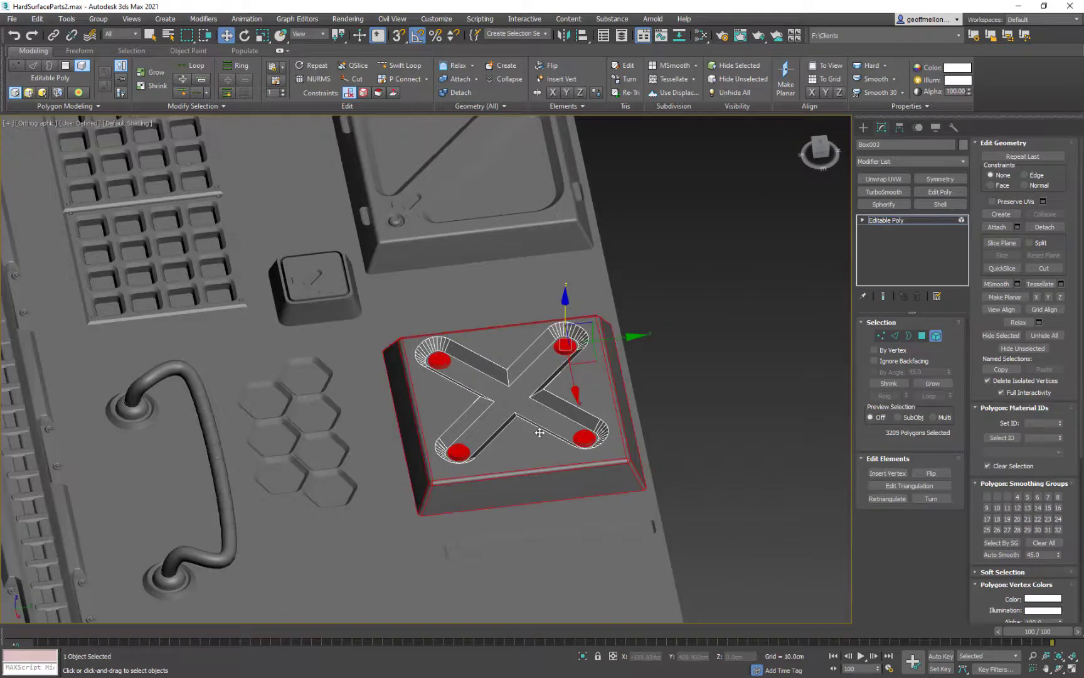
{"action": "left_click", "coordinate": [584, 443], "text": "alt"}
{"action": "middle_click_drag", "start_coordinate": [585, 444], "coordinate": [639, 370], "text": "alt"}
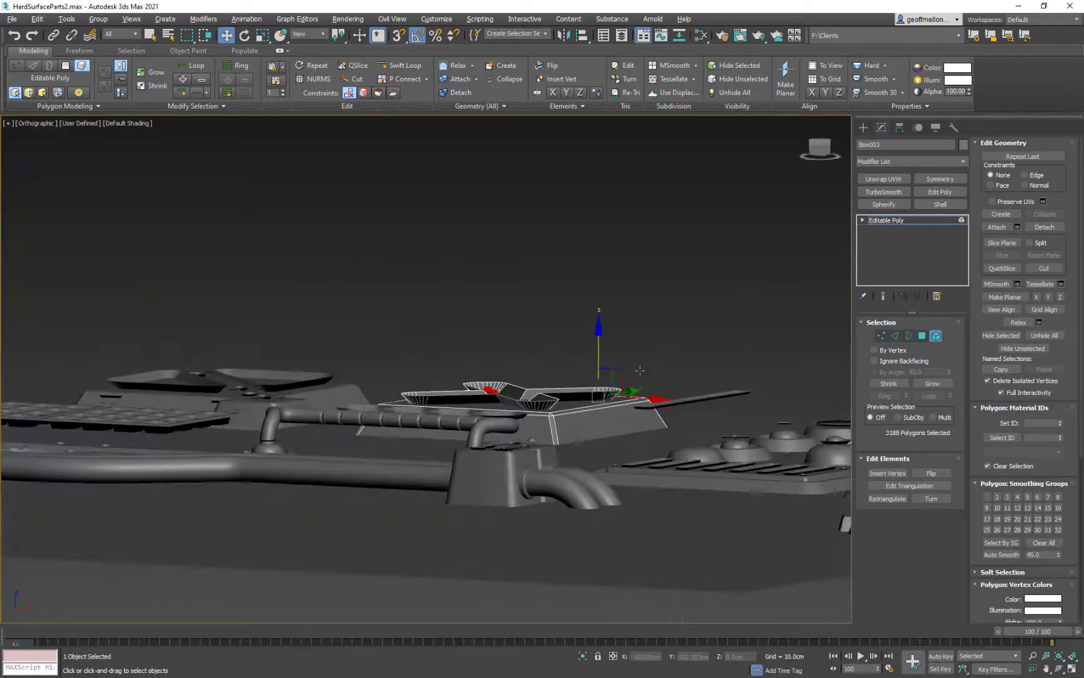
{"action": "left_click", "coordinate": [586, 390], "text": "ctrl"}
{"action": "middle_click_drag", "start_coordinate": [698, 440], "coordinate": [562, 345], "text": "alt"}
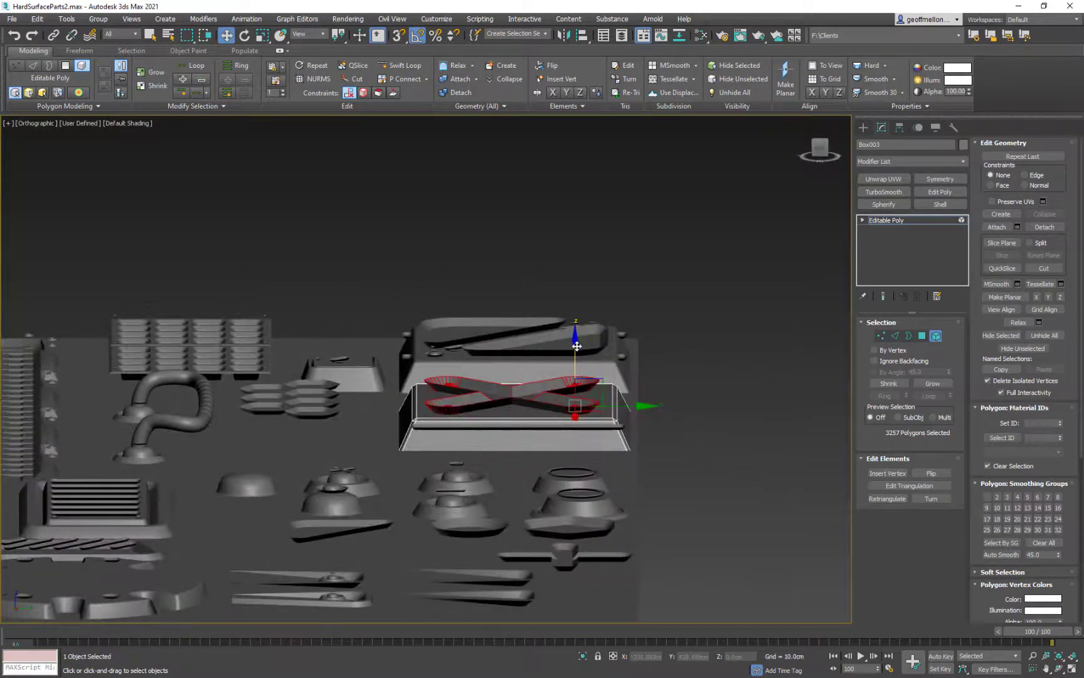
{"action": "left_click_drag", "start_coordinate": [576, 346], "coordinate": [572, 345]}
{"action": "middle_click_drag", "start_coordinate": [492, 376], "coordinate": [580, 406], "text": "alt"}
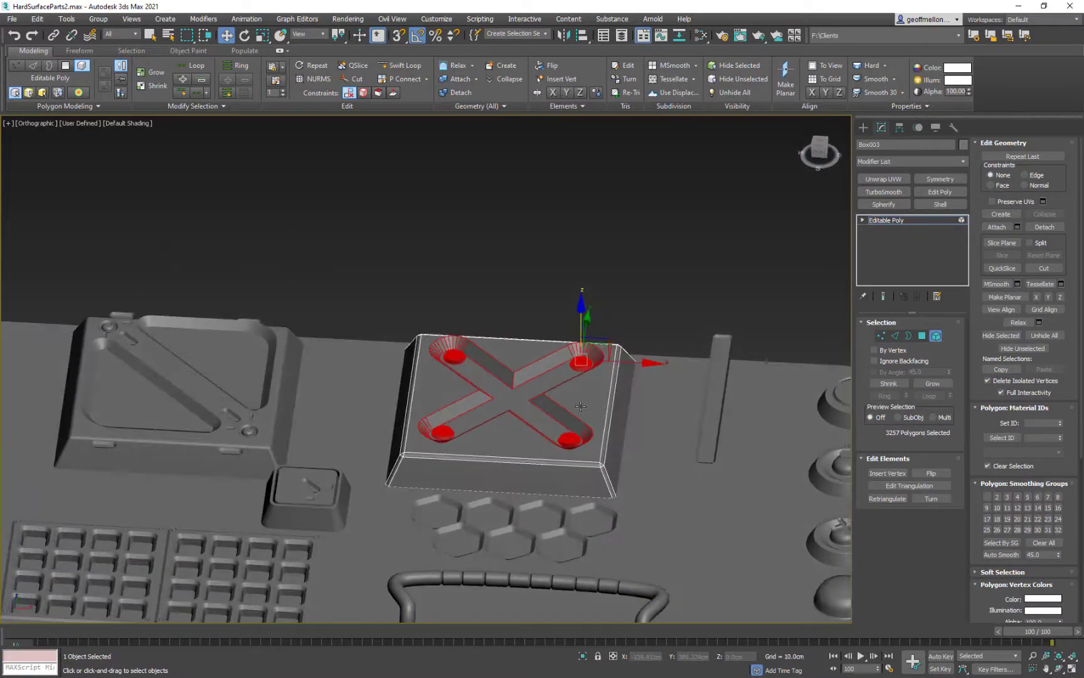
{"action": "left_click", "coordinate": [935, 339]}
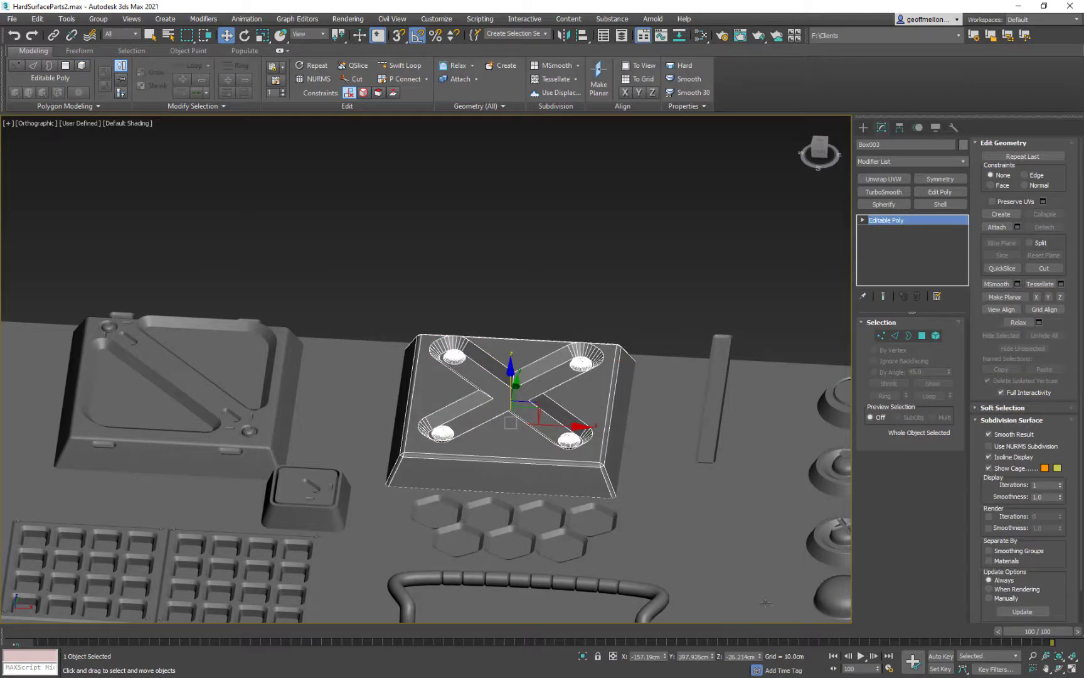
Step: Move the small square panel beneath the left side of the panel with the triangular recesses, leaving a narrow gap
{"action": "key", "text": "r"}
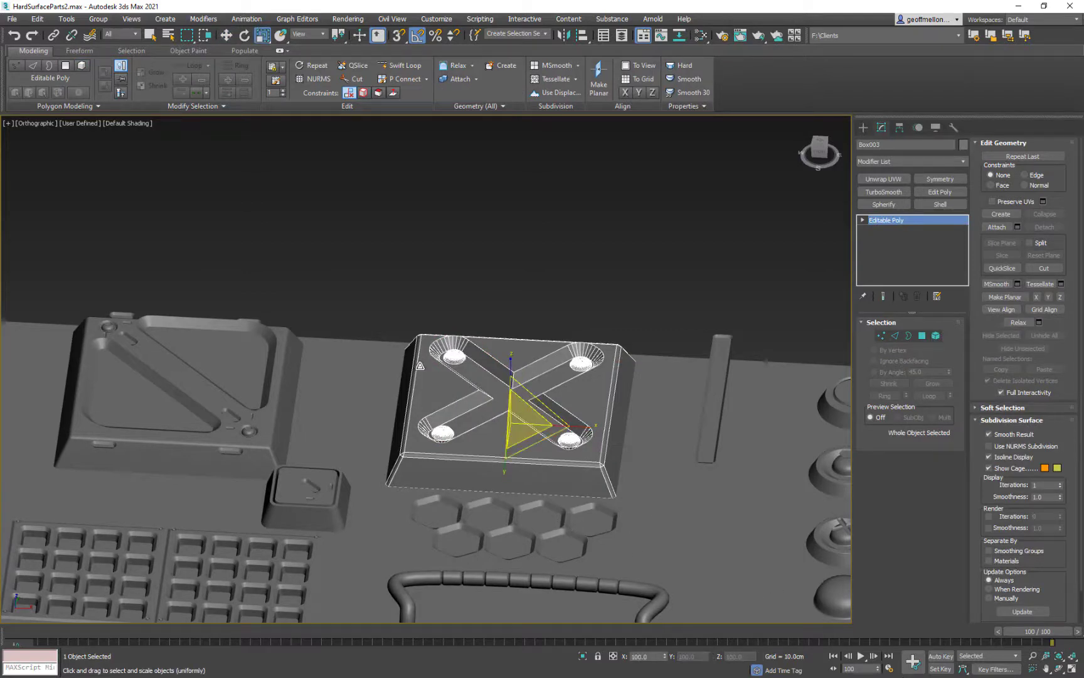
{"action": "middle_click_drag", "start_coordinate": [421, 366], "coordinate": [548, 351], "text": "alt"}
{"action": "left_click", "coordinate": [458, 483]}
{"action": "middle_click_drag", "start_coordinate": [458, 483], "coordinate": [434, 416]}
{"action": "left_click_drag", "start_coordinate": [446, 412], "coordinate": [291, 414]}
{"action": "key", "text": "w"}
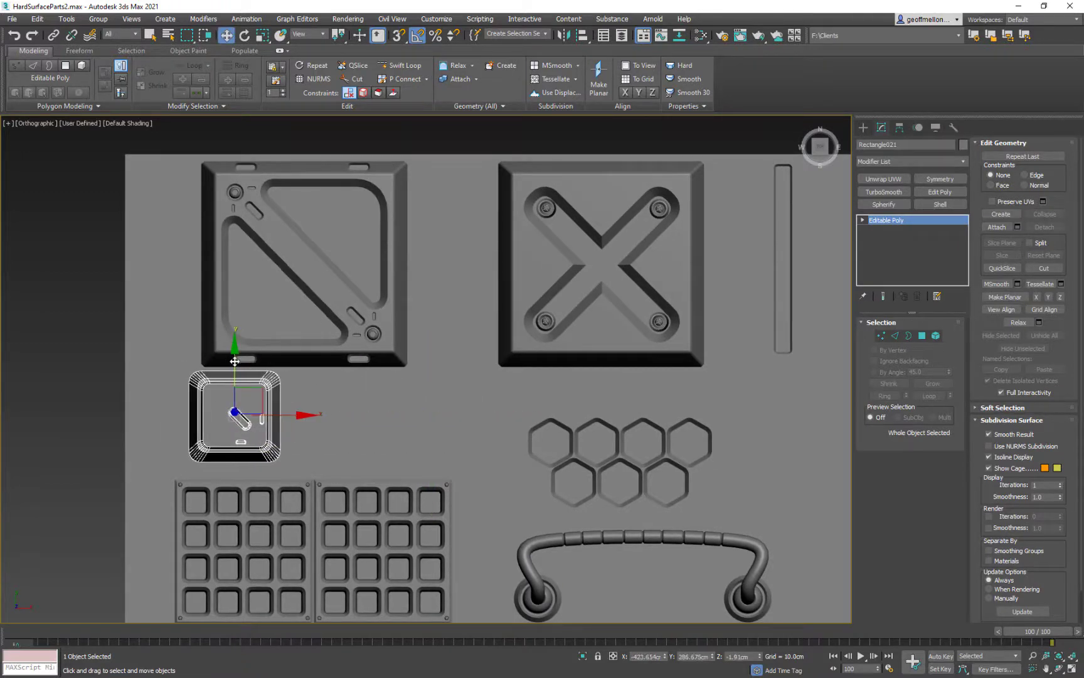
{"action": "middle_click_drag", "start_coordinate": [370, 425], "coordinate": [369, 375], "text": "alt"}
{"action": "left_click_drag", "start_coordinate": [242, 371], "coordinate": [239, 377]}
{"action": "middle_click_drag", "start_coordinate": [308, 378], "coordinate": [446, 419], "text": "alt"}
Step: Examine how the two square-grid panels and the panel with the triangular recesses sit on the base plane
{"action": "left_click", "coordinate": [461, 428]}
{"action": "left_click", "coordinate": [471, 394], "text": "ctrl"}
{"action": "scroll", "coordinate": [445, 411], "scroll_direction": "up", "scroll_amount": 5}
{"action": "middle_click_drag", "start_coordinate": [369, 409], "coordinate": [443, 358]}
{"action": "scroll", "coordinate": [443, 353], "scroll_direction": "down", "scroll_amount": 3}
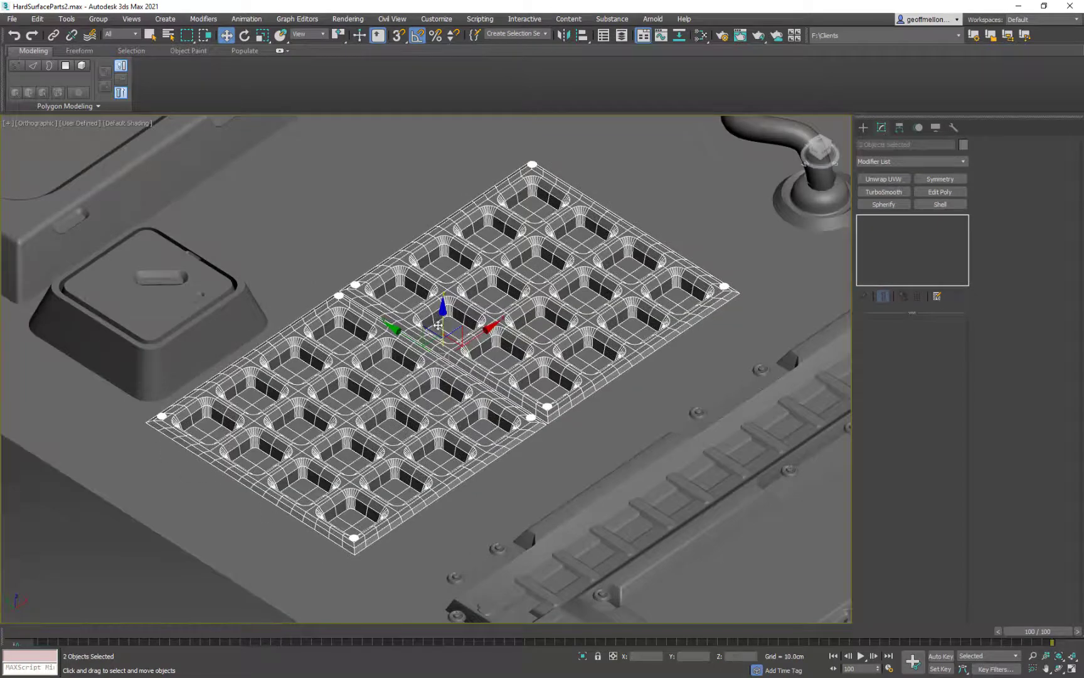
{"action": "middle_click_drag", "start_coordinate": [253, 232], "coordinate": [637, 398]}
{"action": "left_click", "coordinate": [456, 393]}
{"action": "middle_click_drag", "start_coordinate": [455, 395], "coordinate": [496, 363], "text": "alt"}
{"action": "scroll", "coordinate": [480, 333], "scroll_direction": "down", "scroll_amount": 4}
{"action": "middle_click_drag", "start_coordinate": [496, 363], "coordinate": [438, 380], "text": "alt"}
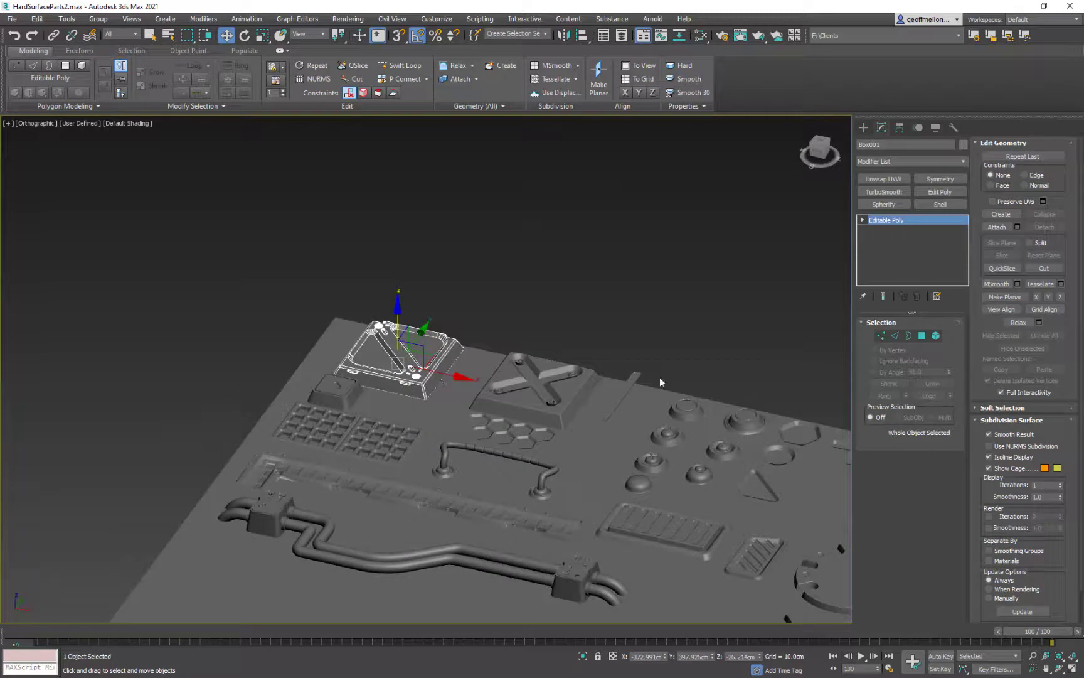
Step: Lower the narrow bar beside the X-recess panel by about 25 cm toward the base plane
{"action": "left_click", "coordinate": [630, 386]}
{"action": "middle_click_drag", "start_coordinate": [629, 386], "coordinate": [664, 400], "text": "alt"}
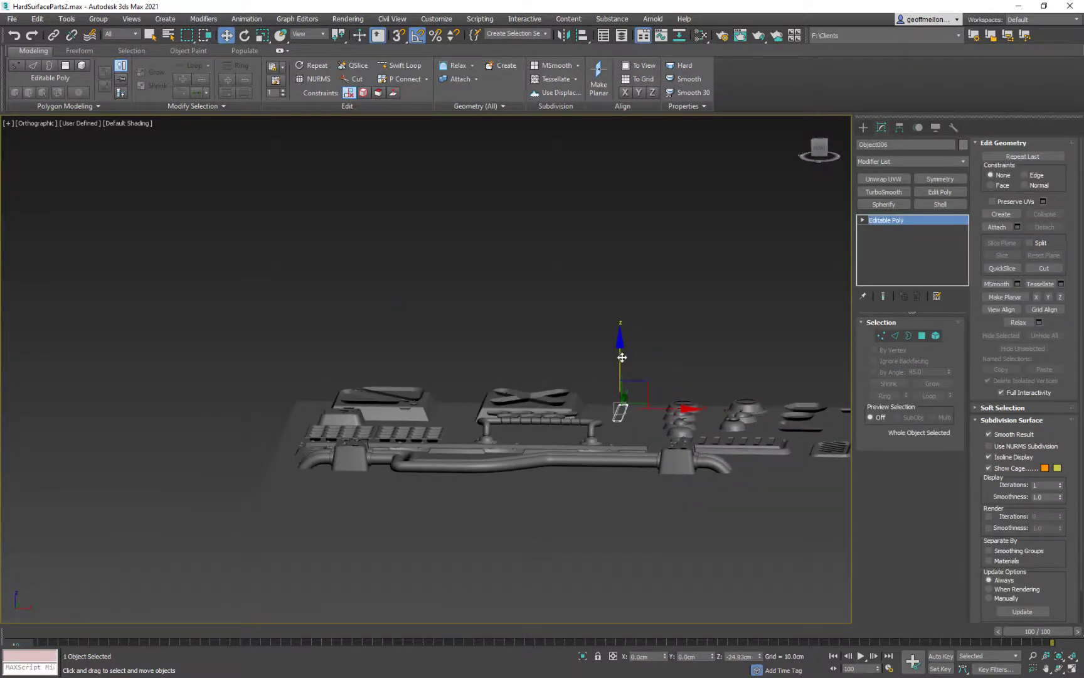
{"action": "middle_click_drag", "start_coordinate": [621, 358], "coordinate": [522, 379], "text": "alt"}
{"action": "mouse_move", "coordinate": [523, 379]}
{"action": "middle_mouse_down", "text": "alt"}
{"action": "mouse_move", "coordinate": [523, 366]}
{"action": "mouse_move", "coordinate": [520, 377]}
{"action": "middle_mouse_up", "text": "alt"}
Step: Lower the hexagon cluster below the X-recess panel toward the base plane
{"action": "left_click", "coordinate": [519, 379]}
{"action": "left_click_drag", "start_coordinate": [518, 334], "coordinate": [518, 349]}
{"action": "middle_click_drag", "start_coordinate": [518, 350], "coordinate": [407, 301], "text": "alt"}
Step: Fine-tune the height of the narrow bar beside the X-recess panel so it sits on the base plane
{"action": "left_click", "coordinate": [408, 301]}
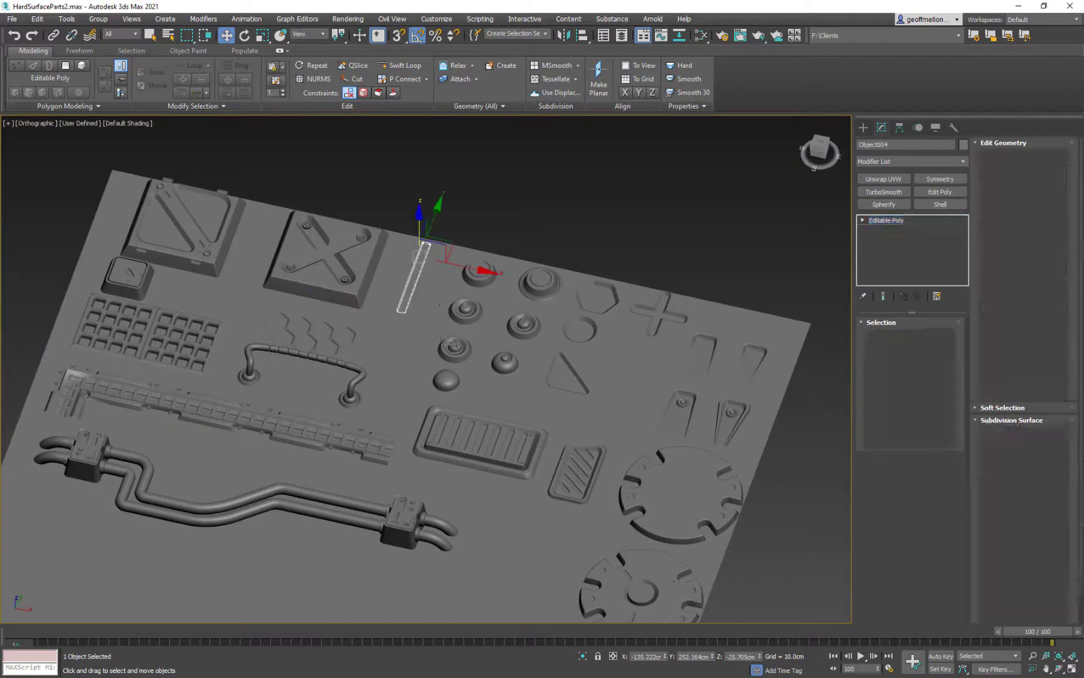
{"action": "left_click_drag", "start_coordinate": [418, 217], "coordinate": [418, 219]}
{"action": "middle_click_drag", "start_coordinate": [417, 312], "coordinate": [409, 274], "text": "alt"}
Step: Examine the whole parts layout from above, including the slotted vents, round discs, trim strip and double pipe run
{"action": "middle_click_drag", "start_coordinate": [678, 446], "coordinate": [594, 261]}
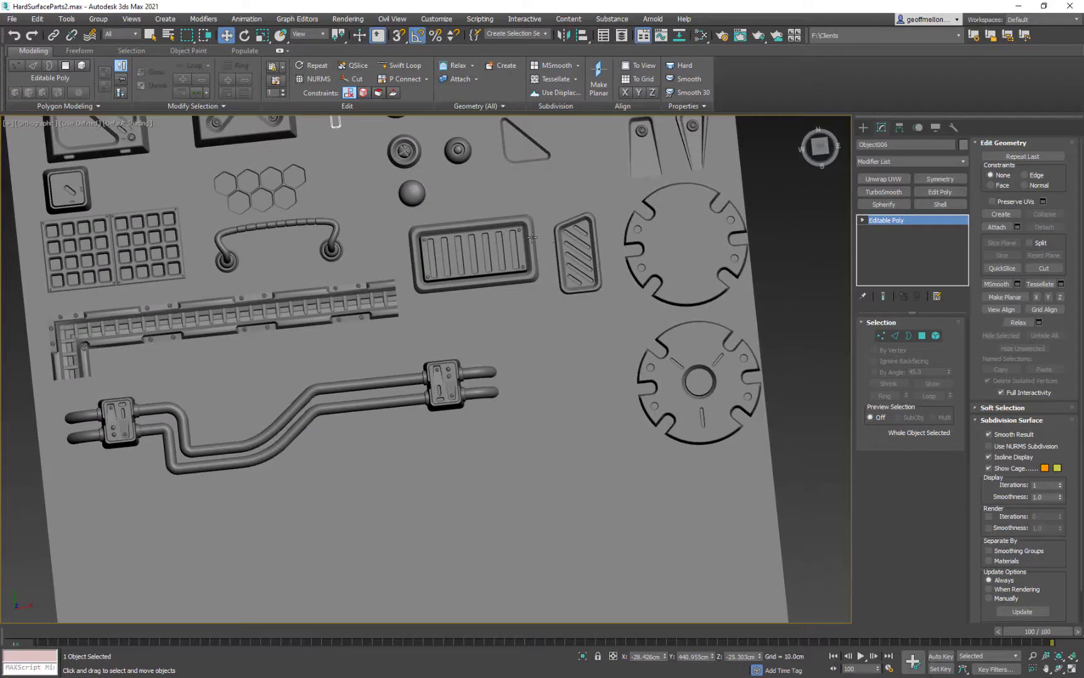
{"action": "scroll", "coordinate": [487, 251], "scroll_direction": "up", "scroll_amount": 6}
{"action": "scroll", "coordinate": [438, 308], "scroll_direction": "down", "scroll_amount": 8}
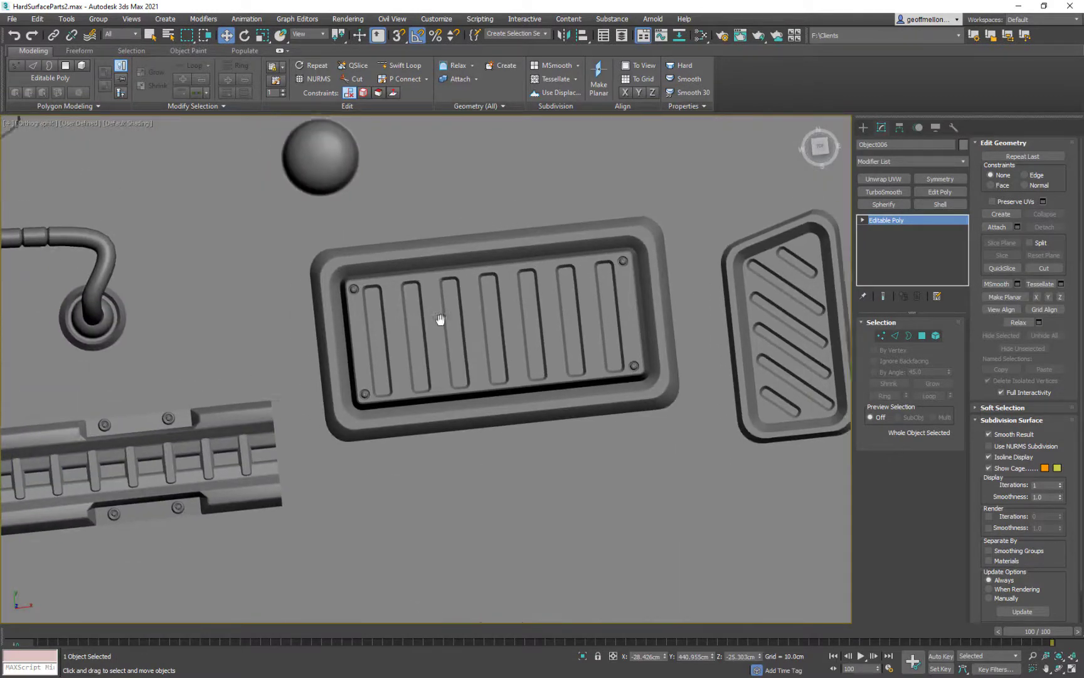
{"action": "middle_click_drag", "start_coordinate": [419, 354], "coordinate": [232, 334]}
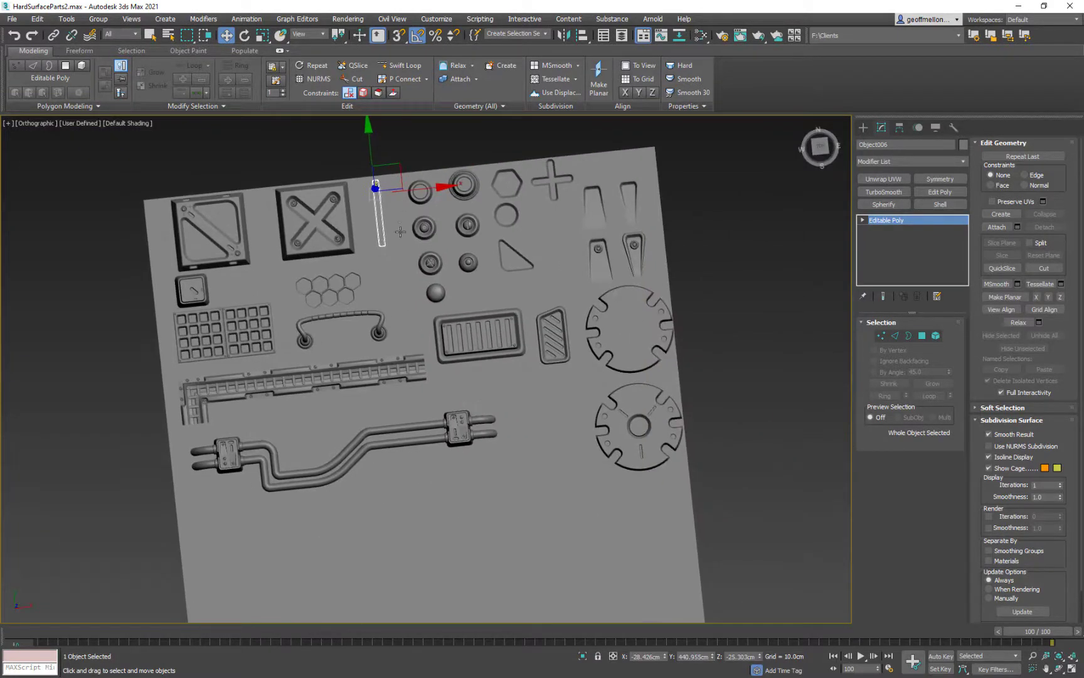
{"action": "middle_click_drag", "start_coordinate": [522, 359], "coordinate": [510, 345]}
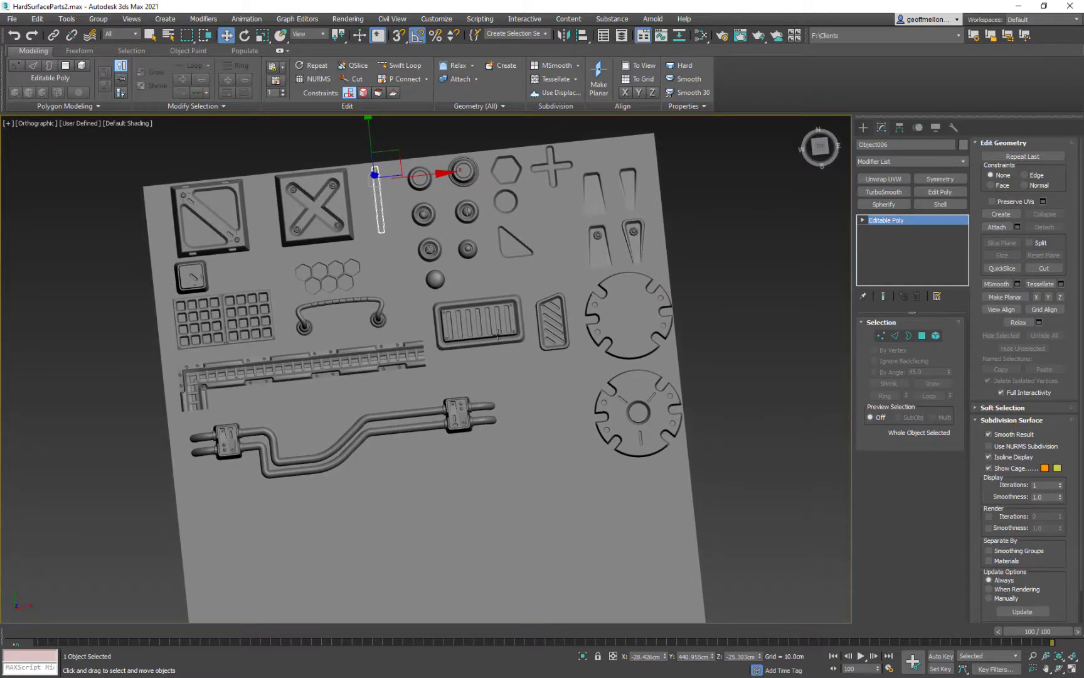
{"action": "middle_click_drag", "start_coordinate": [510, 286], "coordinate": [462, 292]}
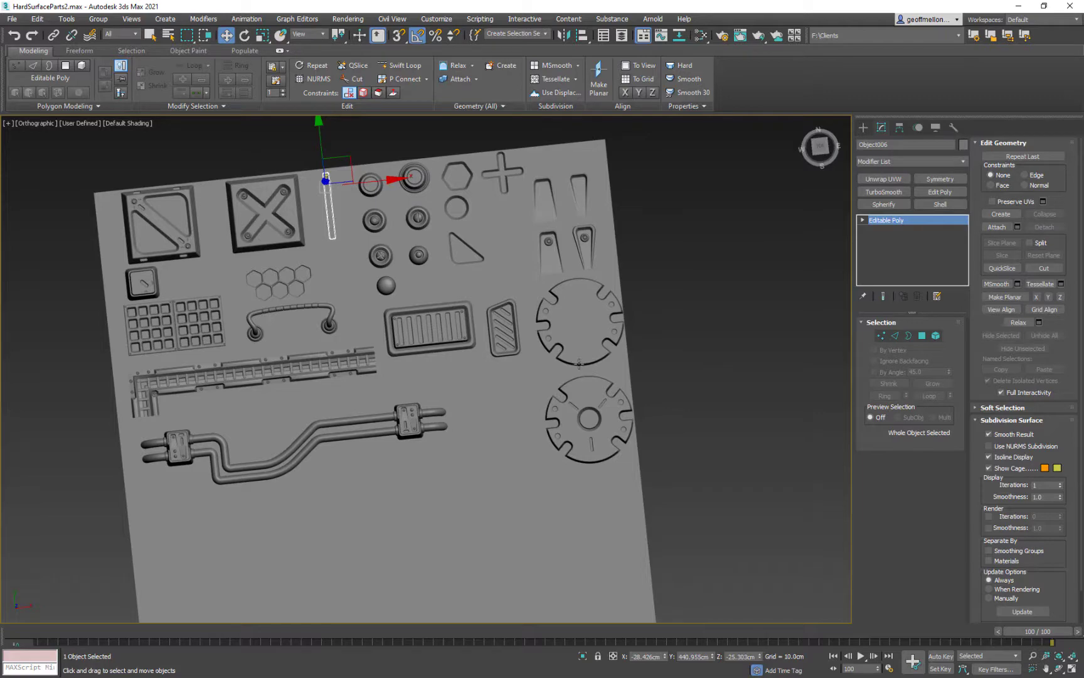
{"action": "middle_click_drag", "start_coordinate": [583, 370], "coordinate": [737, 293], "text": "alt"}
{"action": "middle_click_drag", "start_coordinate": [445, 238], "coordinate": [445, 275], "text": "alt"}
{"action": "middle_click_drag", "start_coordinate": [445, 275], "coordinate": [524, 243]}
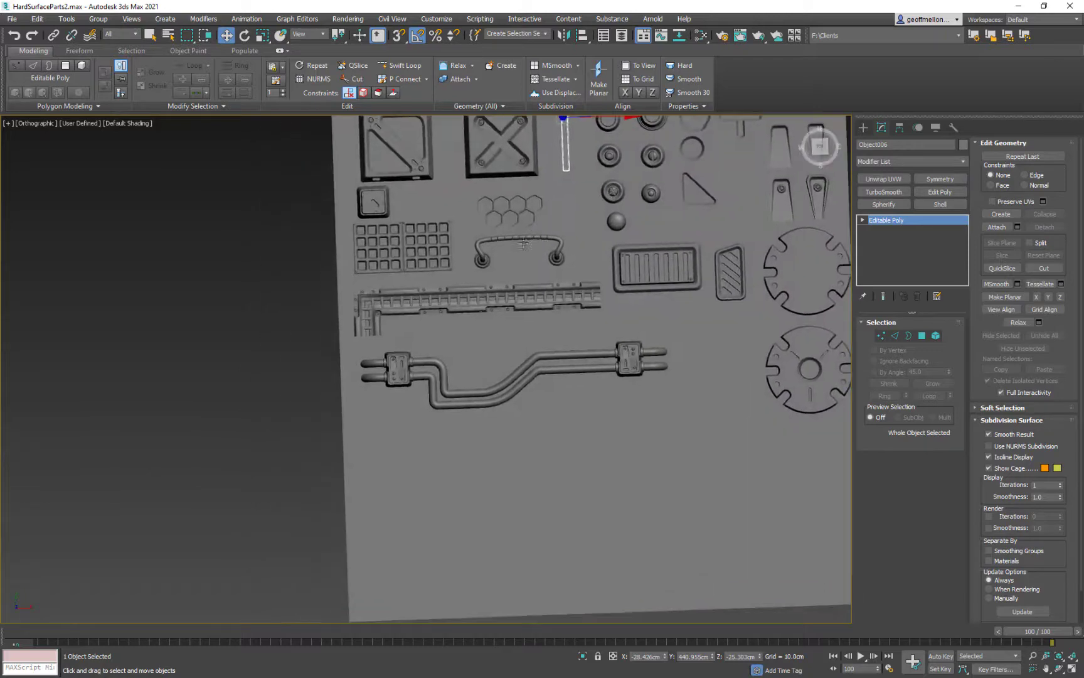
{"action": "middle_click_drag", "start_coordinate": [573, 319], "coordinate": [319, 347]}
{"action": "scroll", "coordinate": [319, 347], "scroll_direction": "up", "scroll_amount": 3}
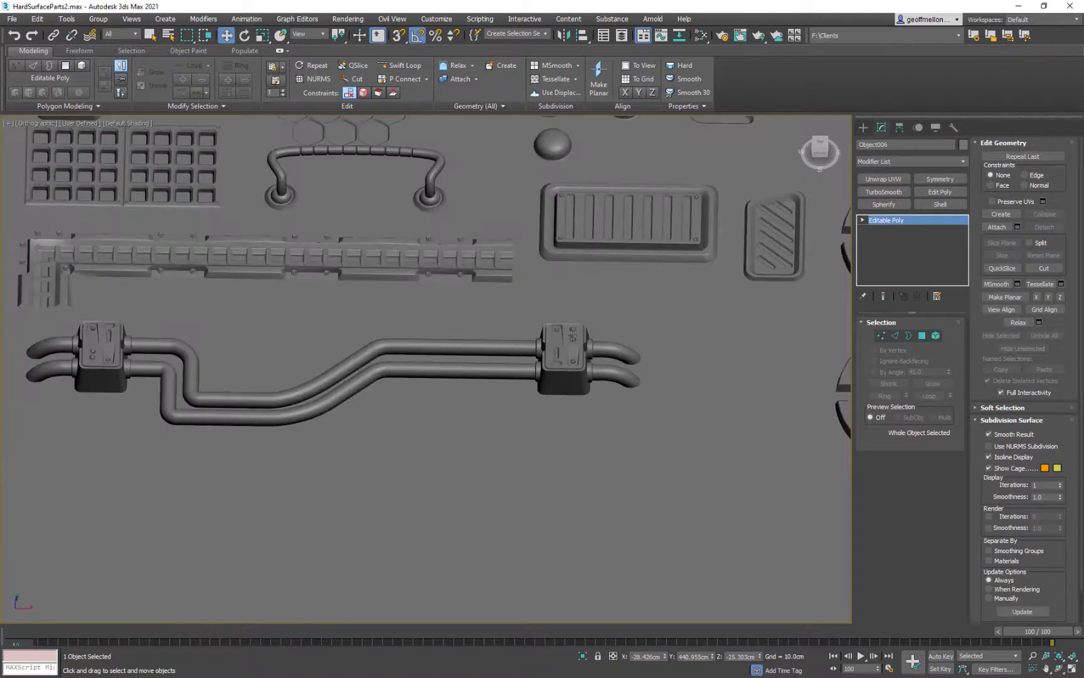
{"action": "middle_click_drag", "start_coordinate": [446, 361], "coordinate": [523, 351]}
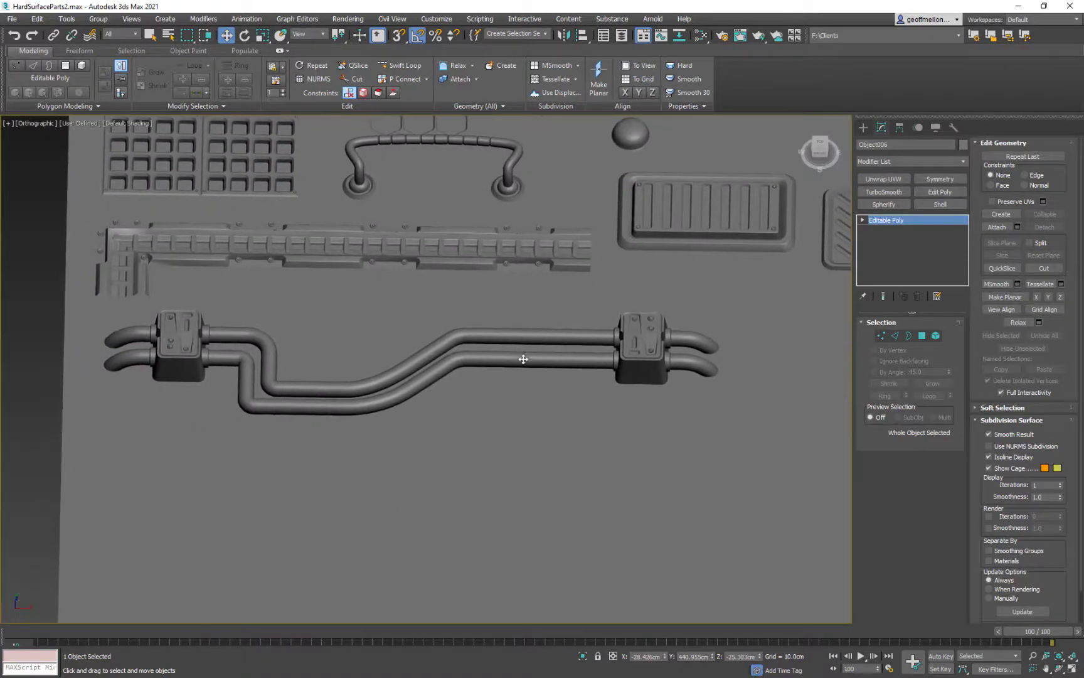
Step: Select the double pipe run, enter edge editing, and select an edge on the lower pipe's collar at the right-hand junction box
{"action": "left_click", "coordinate": [522, 360]}
{"action": "mouse_move", "coordinate": [681, 389]}
{"action": "middle_mouse_down", "text": "alt"}
{"action": "mouse_move", "coordinate": [695, 424]}
{"action": "mouse_move", "coordinate": [690, 398]}
{"action": "middle_mouse_up", "text": "alt"}
{"action": "middle_click_drag", "start_coordinate": [690, 398], "coordinate": [568, 413]}
{"action": "scroll", "coordinate": [567, 413], "scroll_direction": "up", "scroll_amount": 4}
{"action": "middle_click_drag", "start_coordinate": [264, 213], "coordinate": [346, 256]}
{"action": "scroll", "coordinate": [369, 267], "scroll_direction": "down", "scroll_amount": 2}
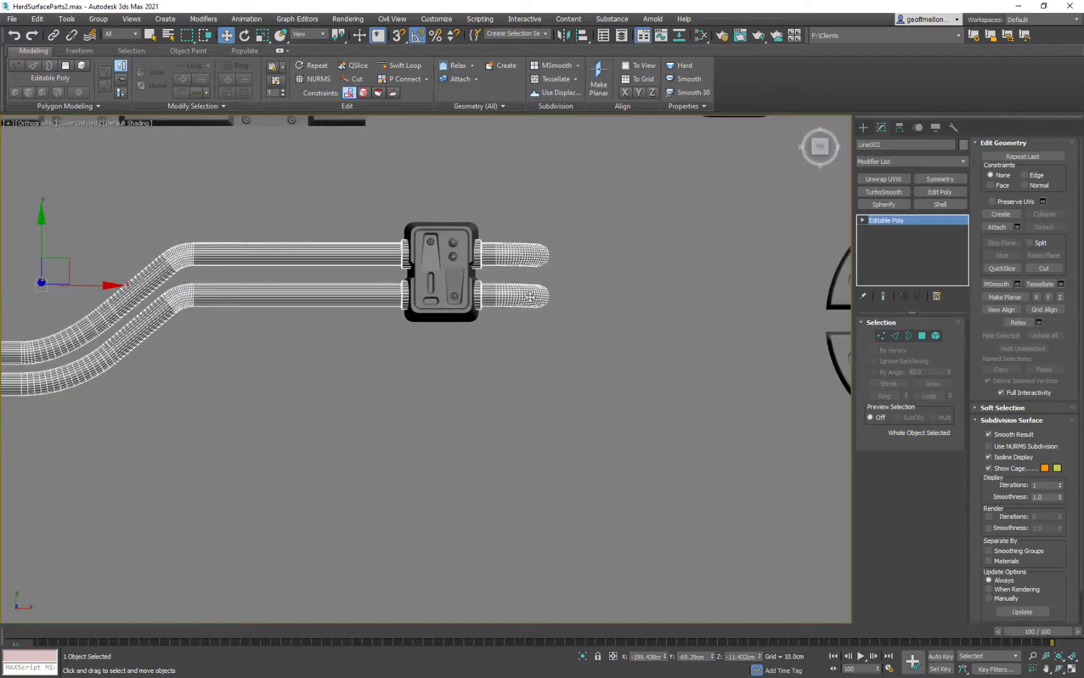
{"action": "key", "text": "2"}
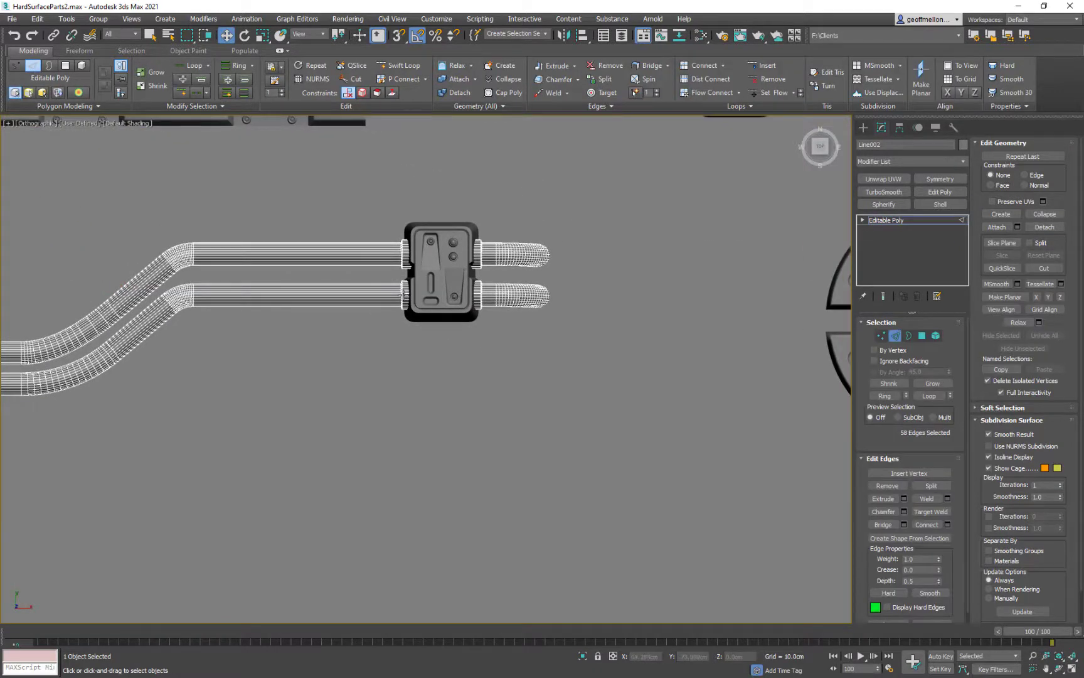
{"action": "left_click", "coordinate": [403, 294]}
Step: Examine the pipe run's collars, bends and curved ends up close, from low angles and from above
{"action": "middle_click_drag", "start_coordinate": [425, 369], "coordinate": [466, 284], "text": "alt"}
{"action": "scroll", "coordinate": [419, 299], "scroll_direction": "up", "scroll_amount": 5}
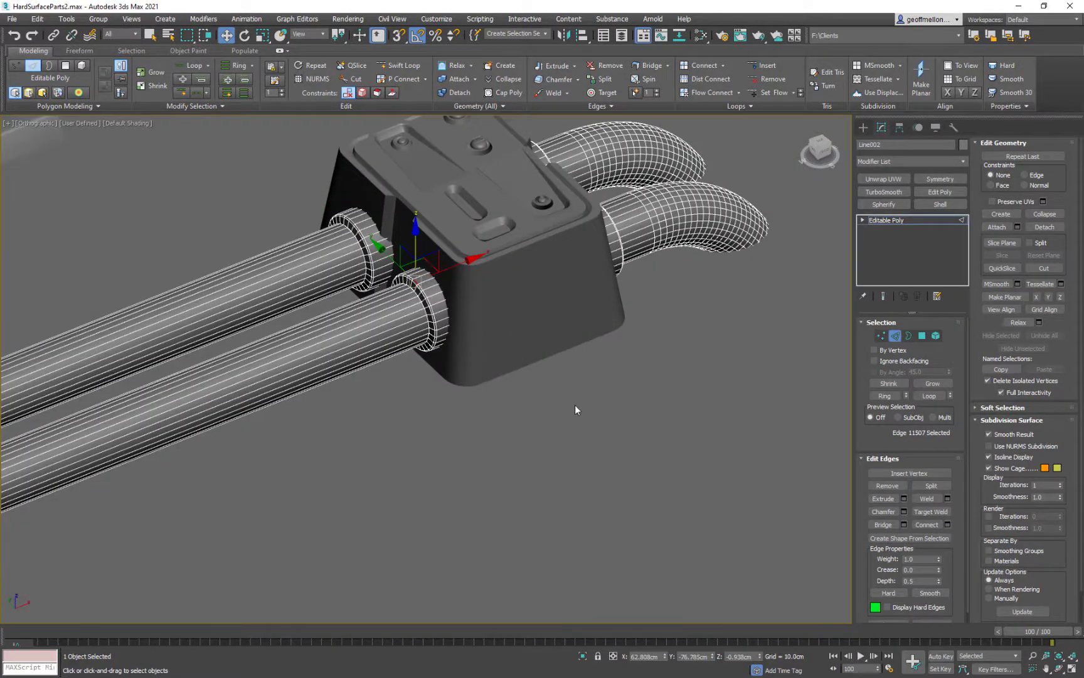
{"action": "scroll", "coordinate": [512, 323], "scroll_direction": "down", "scroll_amount": 6}
{"action": "middle_click_drag", "start_coordinate": [300, 271], "coordinate": [429, 249], "text": "alt"}
{"action": "middle_click_drag", "start_coordinate": [127, 295], "coordinate": [588, 358]}
{"action": "middle_click_drag", "start_coordinate": [543, 400], "coordinate": [351, 403]}
{"action": "middle_click_drag", "start_coordinate": [415, 357], "coordinate": [354, 346], "text": "alt"}
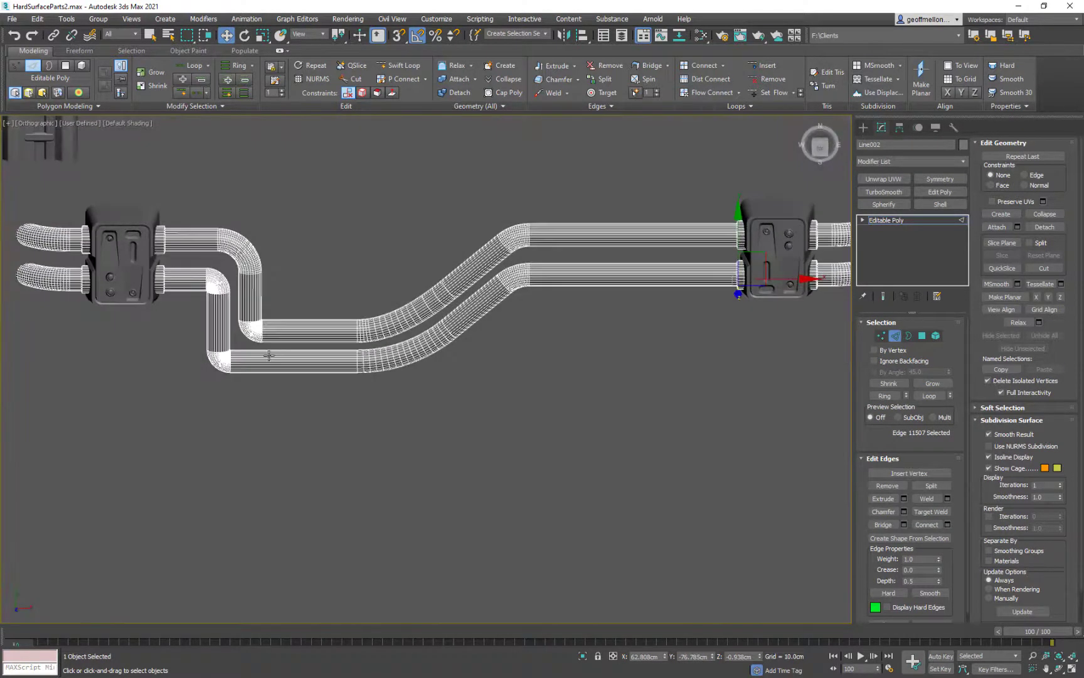
{"action": "scroll", "coordinate": [505, 356], "scroll_direction": "down", "scroll_amount": 5}
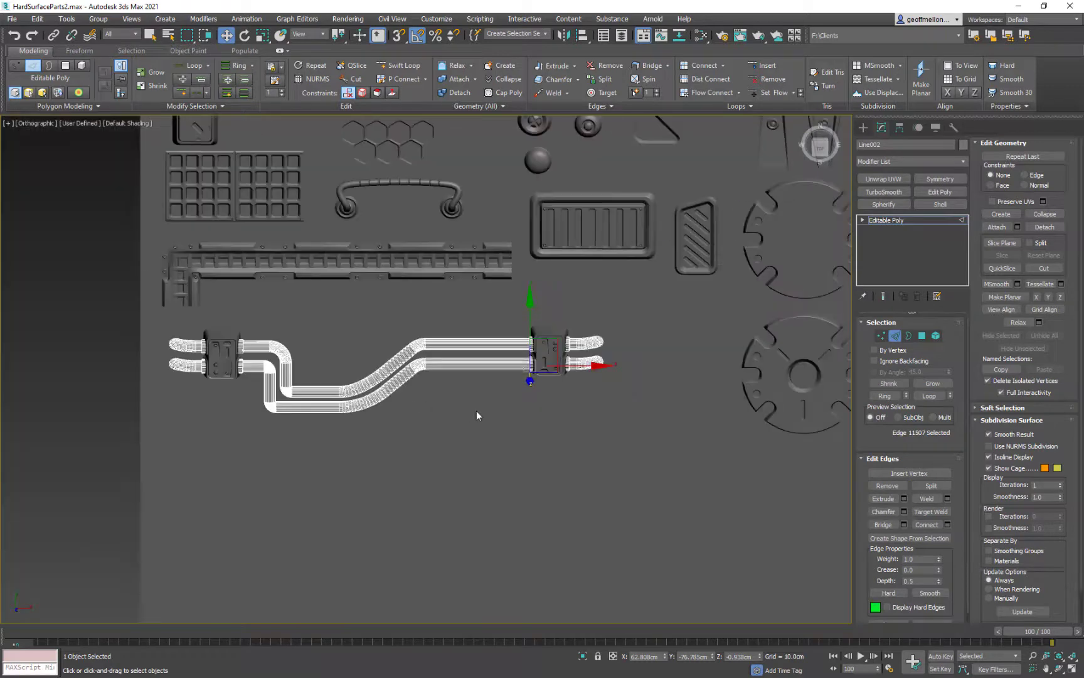
{"action": "middle_click_drag", "start_coordinate": [476, 410], "coordinate": [380, 305], "text": "alt"}
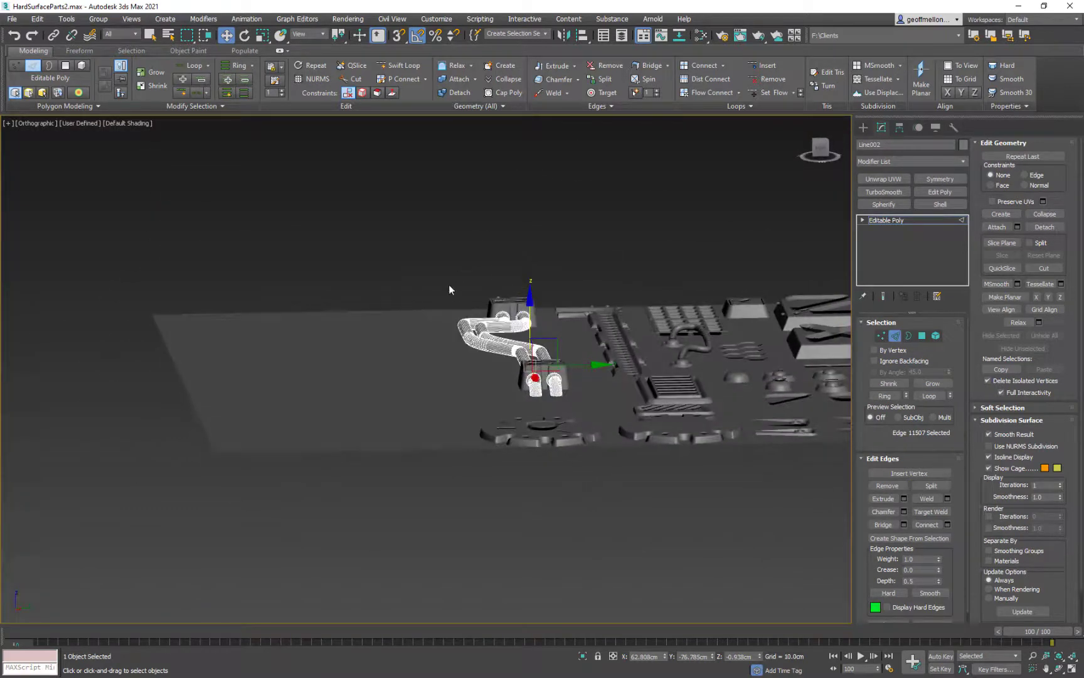
{"action": "middle_click_drag", "start_coordinate": [461, 347], "coordinate": [549, 419], "text": "alt"}
{"action": "scroll", "coordinate": [259, 393], "scroll_direction": "up", "scroll_amount": 8}
{"action": "middle_click_drag", "start_coordinate": [312, 362], "coordinate": [260, 357]}
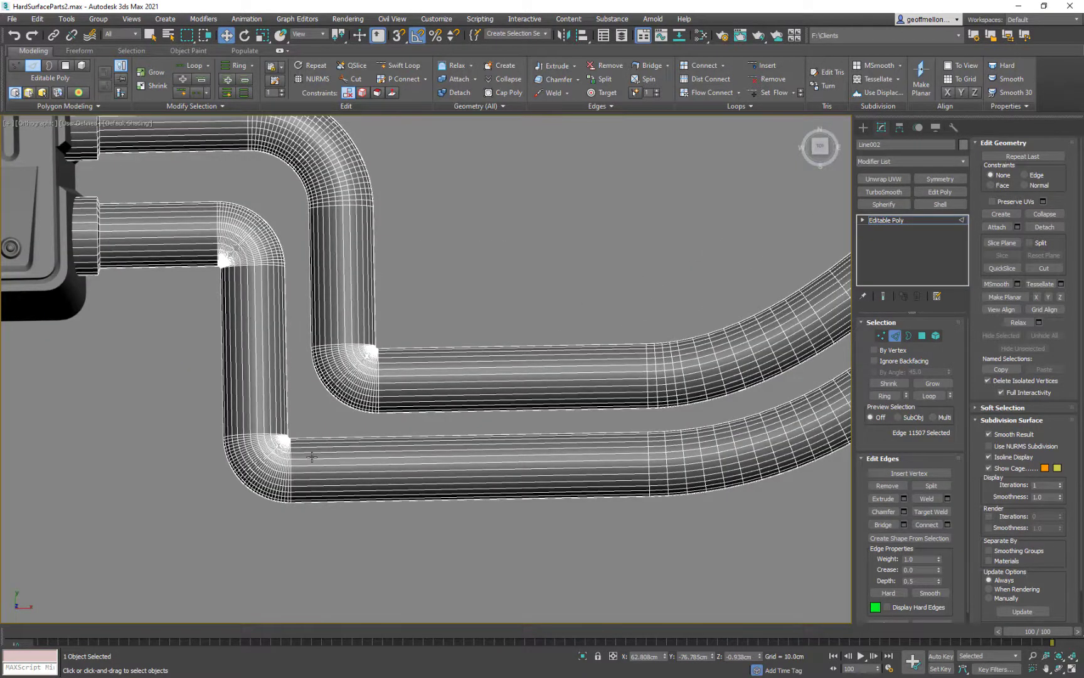
{"action": "scroll", "coordinate": [334, 296], "scroll_direction": "down", "scroll_amount": 3}
{"action": "middle_click_drag", "start_coordinate": [334, 297], "coordinate": [358, 379]}
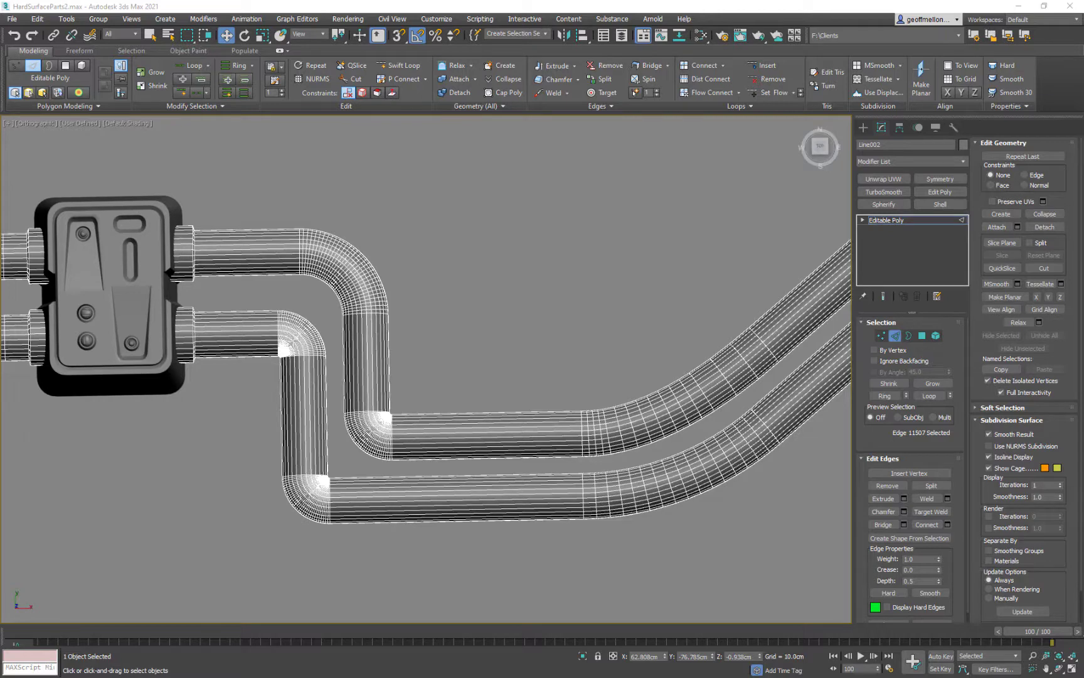
Step: Switch to File Explorer's Week 9 folder, maximize it, and show the files as large thumbnails
{"action": "left_click_drag", "start_coordinate": [663, 0], "coordinate": [596, 100]}
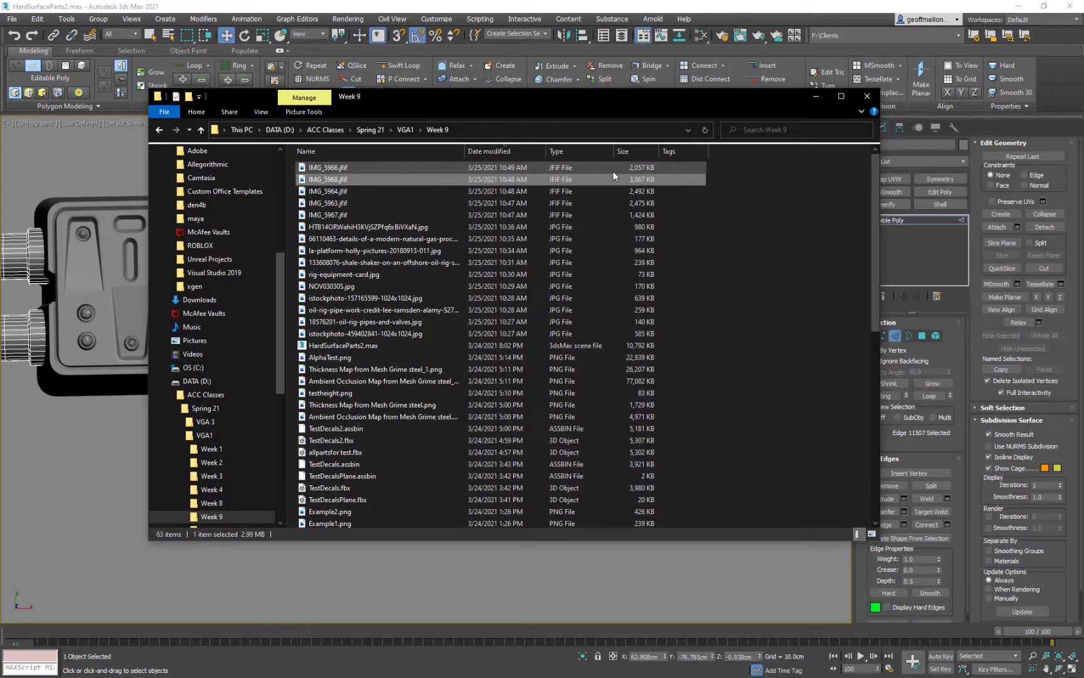
{"action": "left_click", "coordinate": [842, 98]}
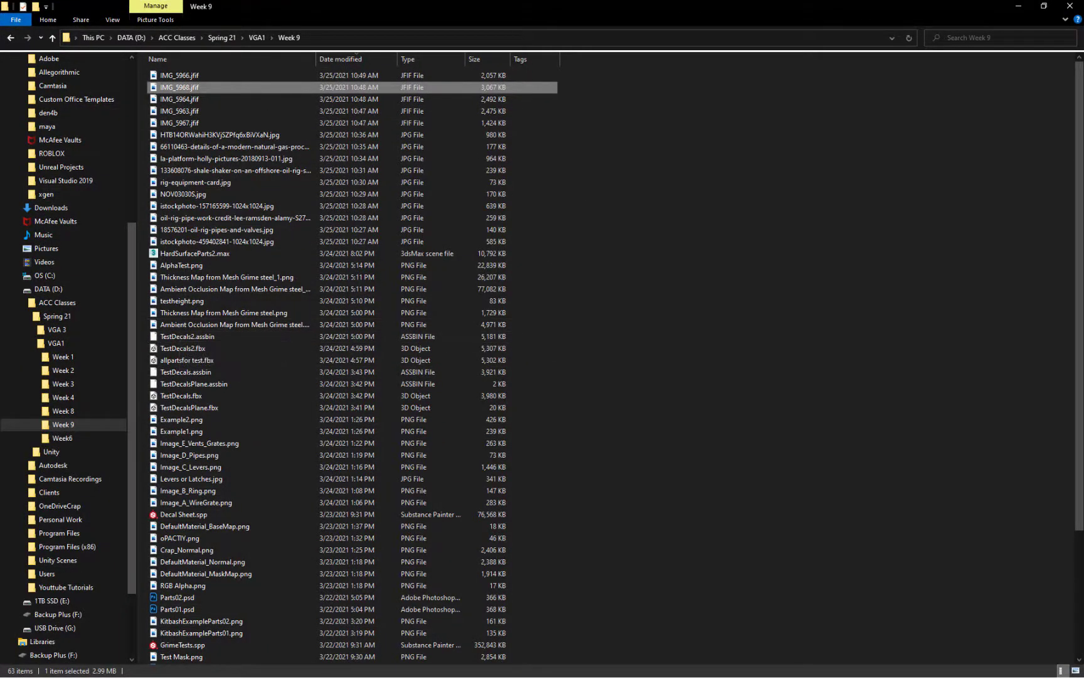
{"action": "left_click", "coordinate": [1076, 671]}
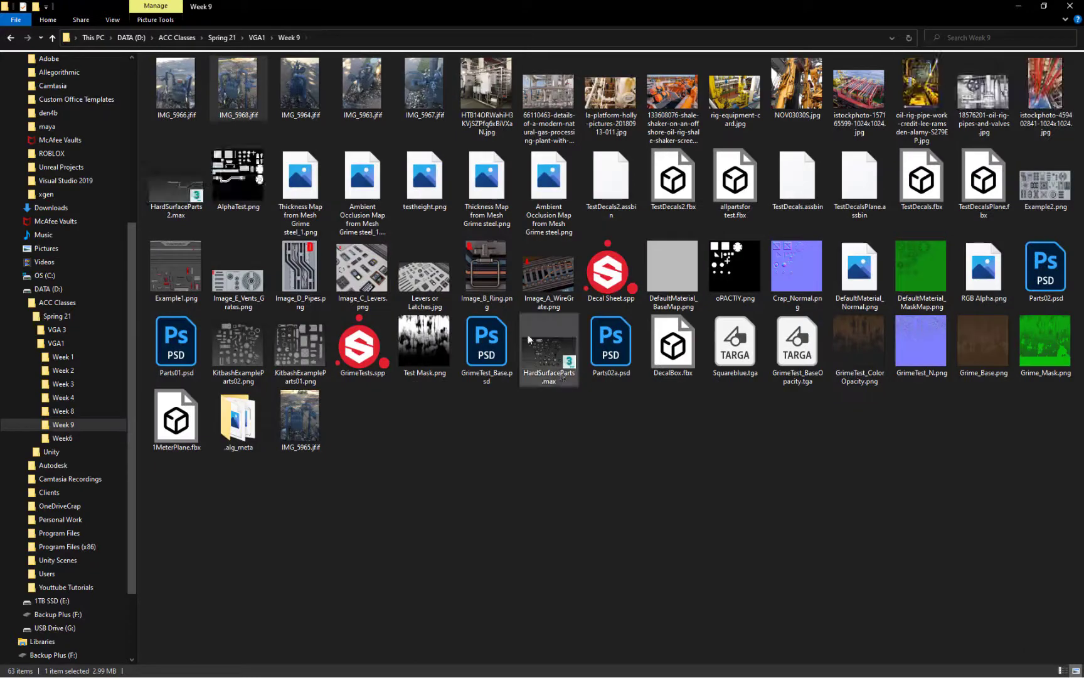
Step: Open the gas processing plant photo and view the following oil platform and shale shaker reference photos in an enlarged viewer
{"action": "left_click", "coordinate": [551, 92]}
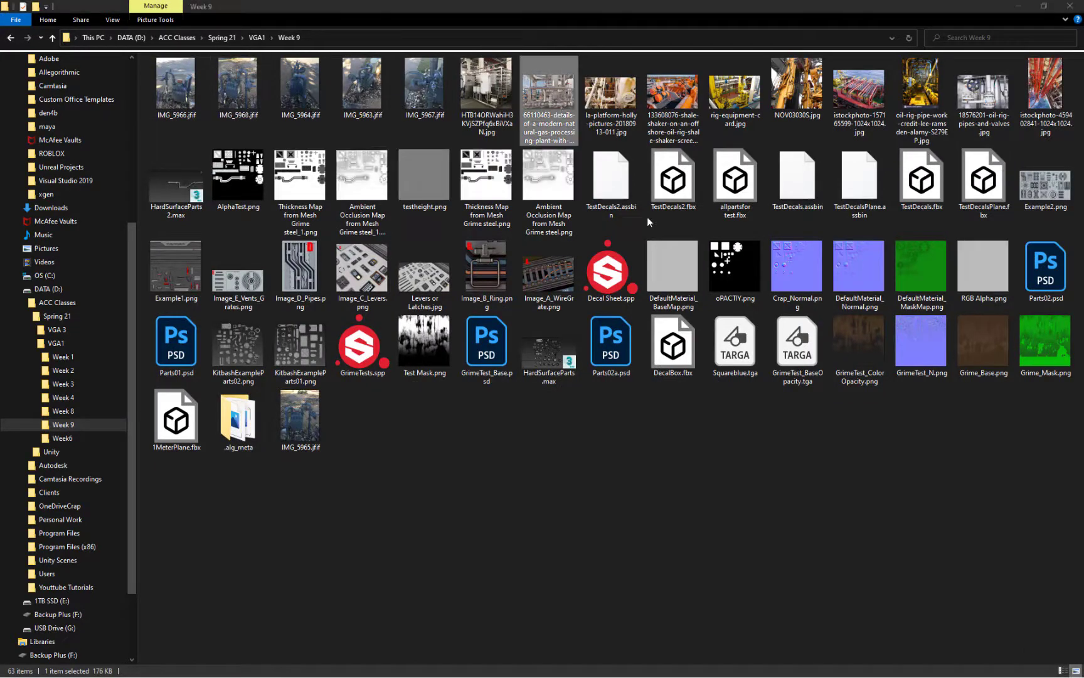
{"action": "left_click_drag", "start_coordinate": [575, 0], "coordinate": [478, 95]}
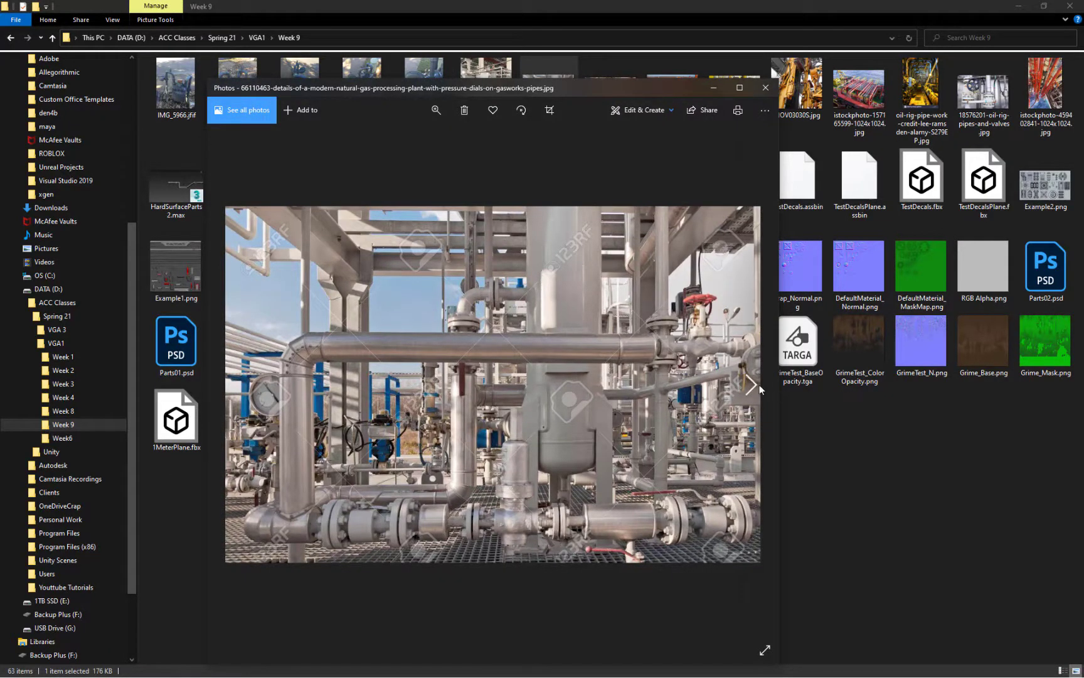
{"action": "left_click", "coordinate": [752, 388]}
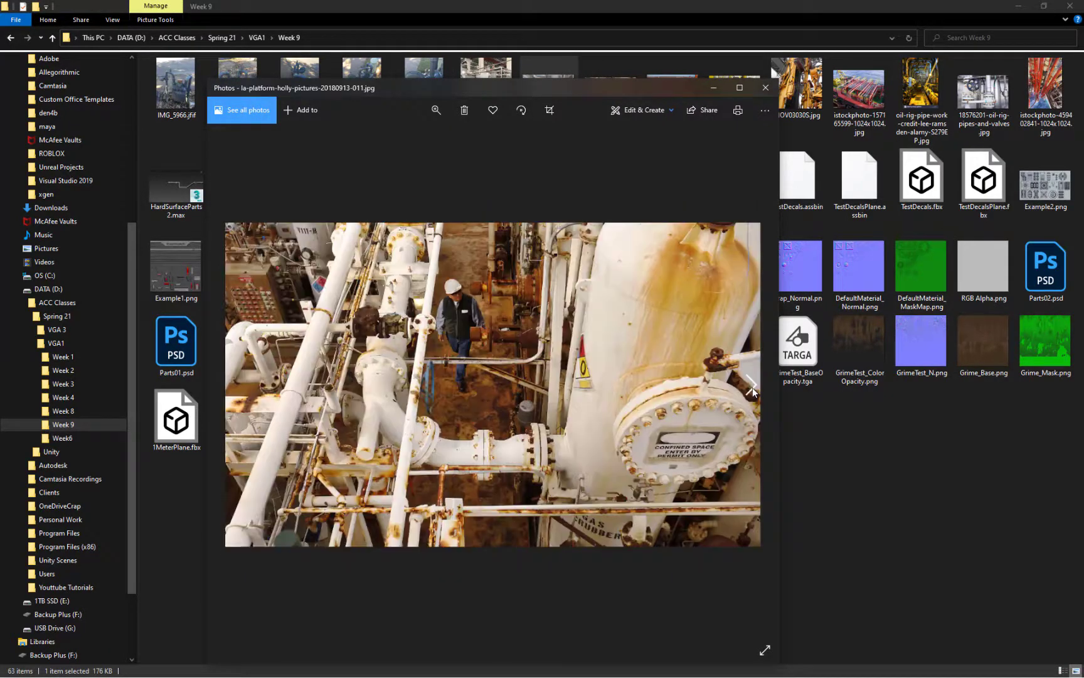
{"action": "left_click", "coordinate": [740, 87]}
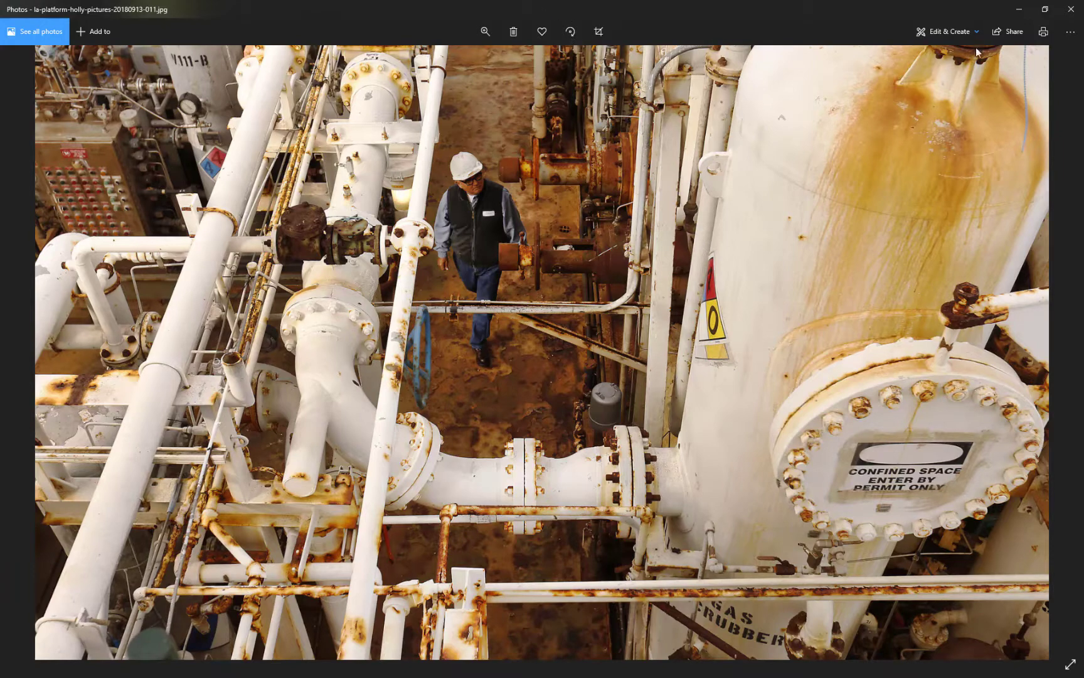
{"action": "left_click", "coordinate": [1059, 356]}
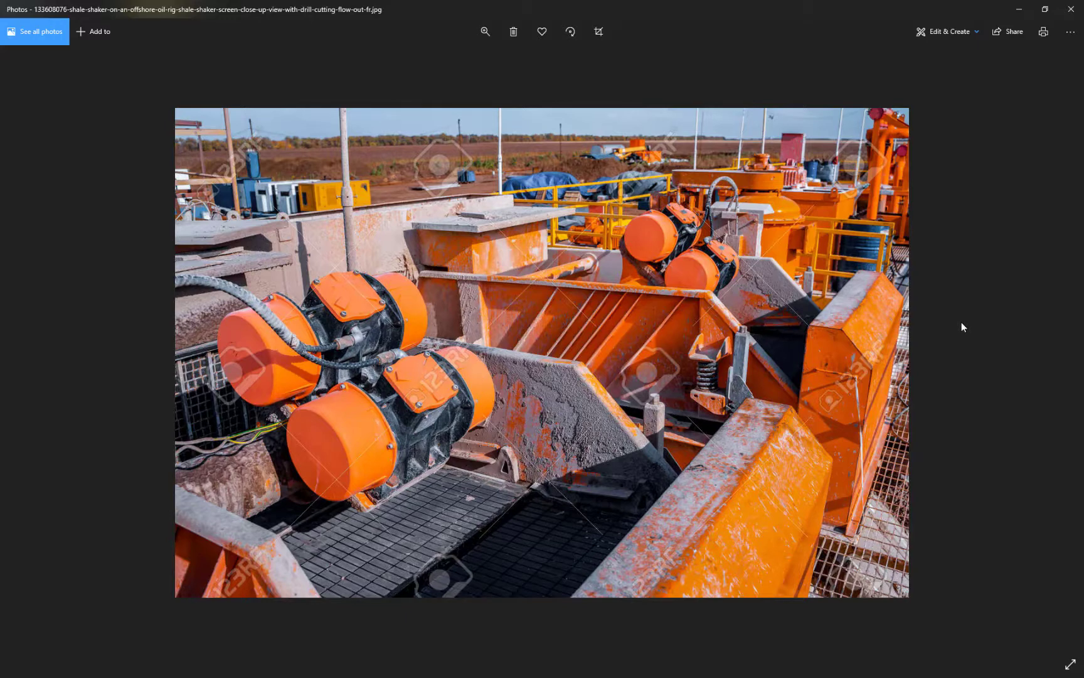
Step: View the following reference photos of rig equipment, derrick machinery, red deck pipes, indoor pipework and valves
{"action": "left_click", "coordinate": [1059, 357]}
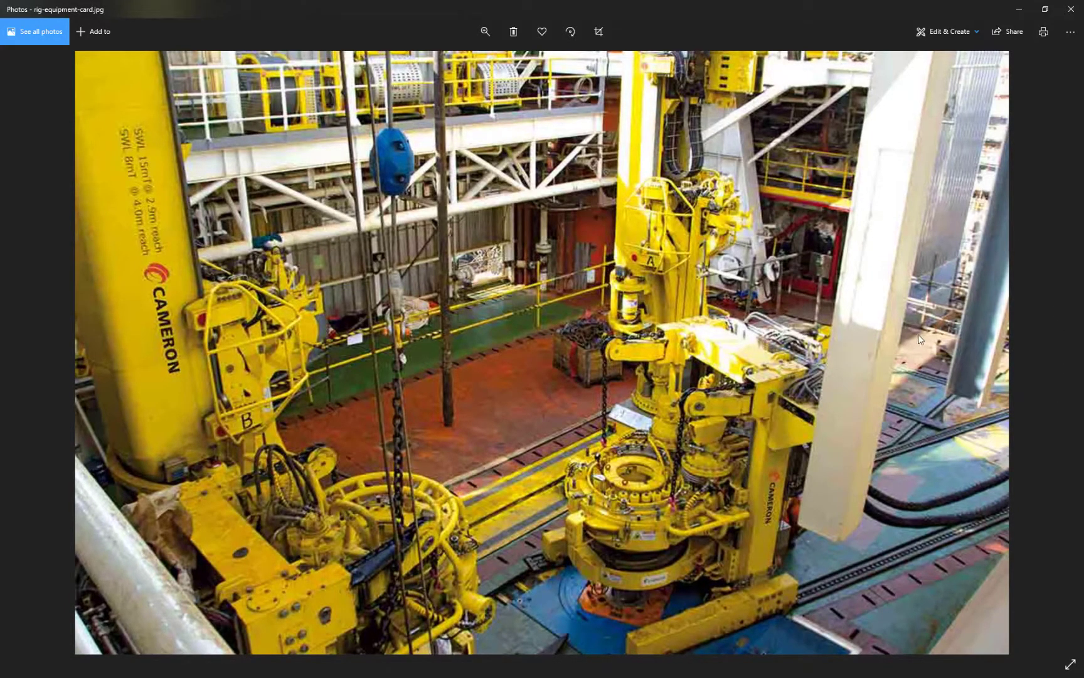
{"action": "scroll", "coordinate": [918, 335], "scroll_direction": "down", "scroll_amount": 3}
{"action": "left_click", "coordinate": [1074, 360]}
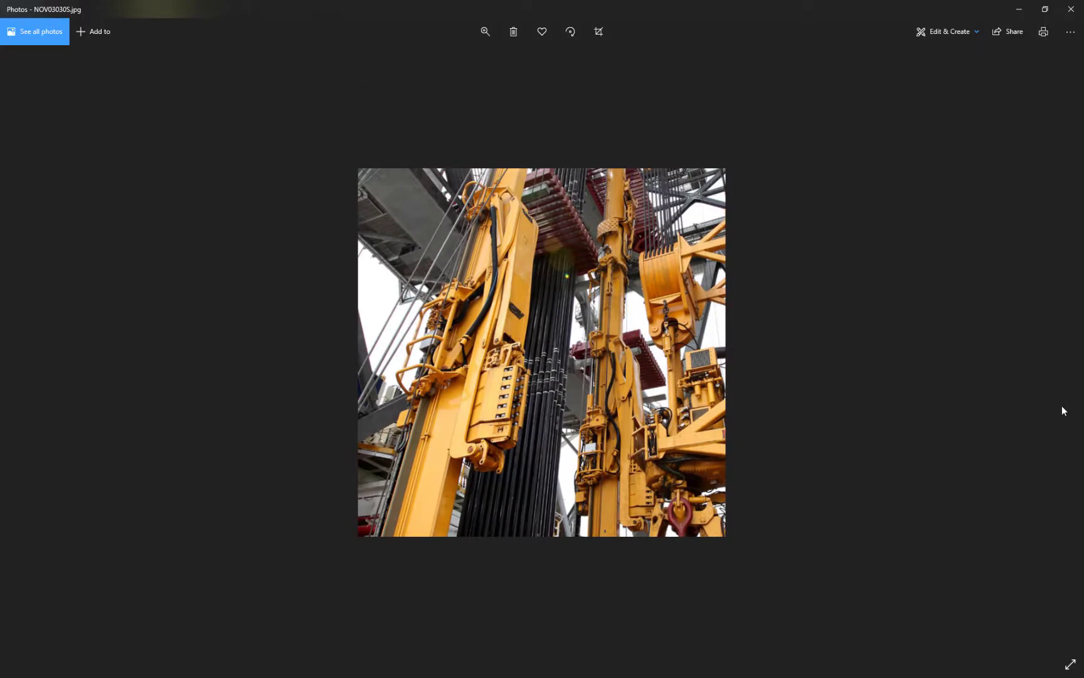
{"action": "scroll", "coordinate": [694, 315], "scroll_direction": "up", "scroll_amount": 2}
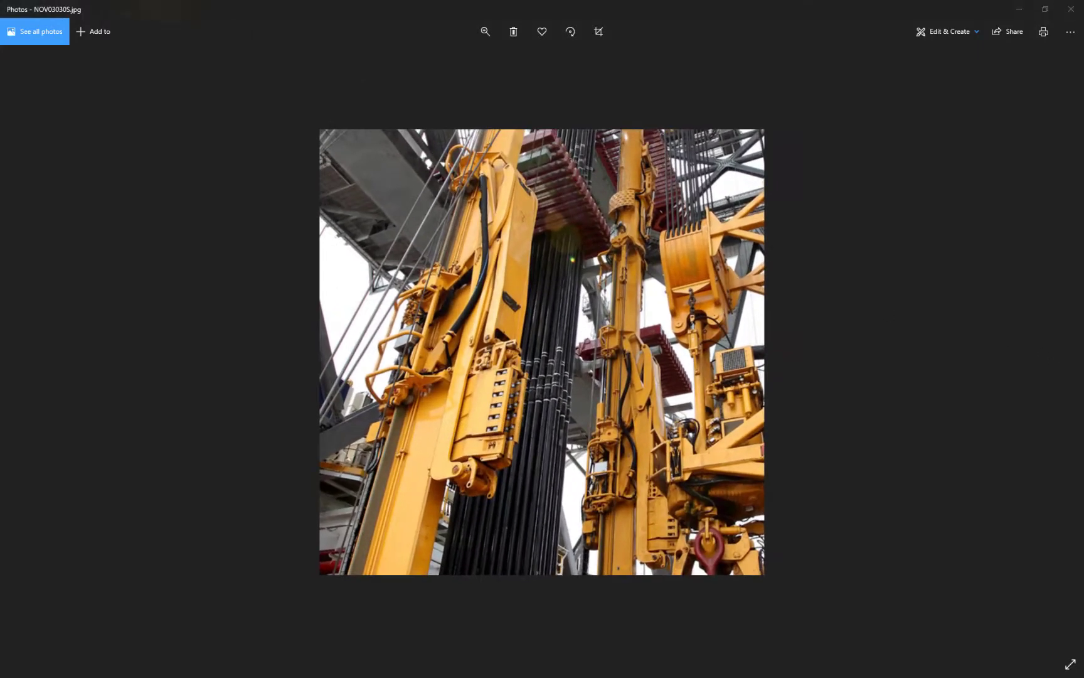
{"action": "left_click", "coordinate": [1058, 370]}
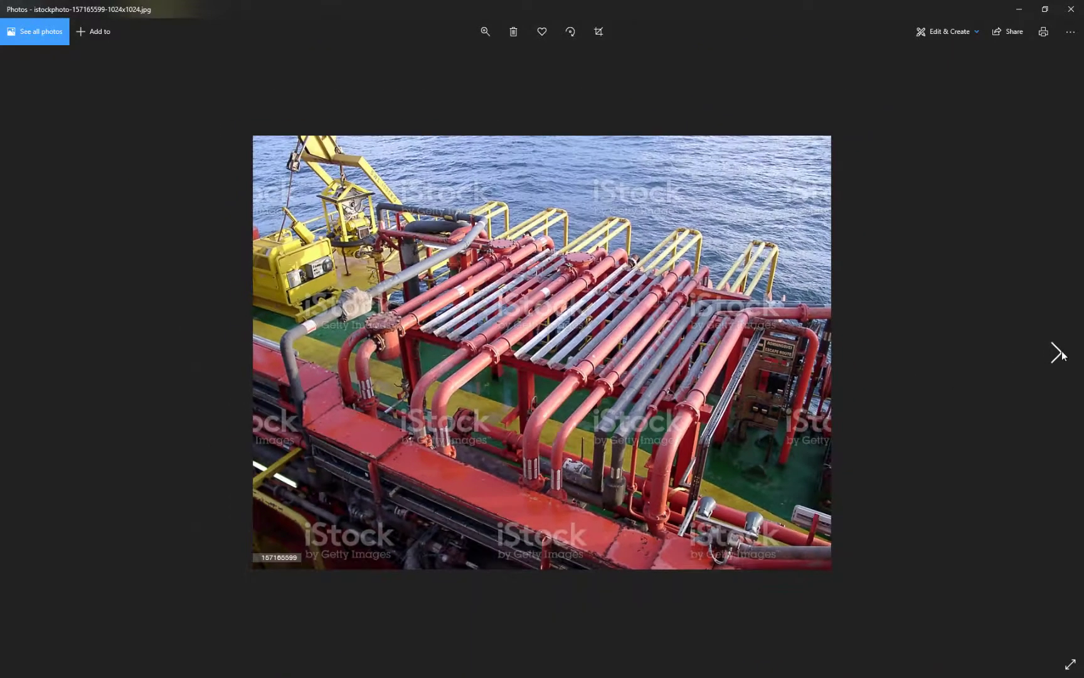
{"action": "left_click", "coordinate": [1056, 351]}
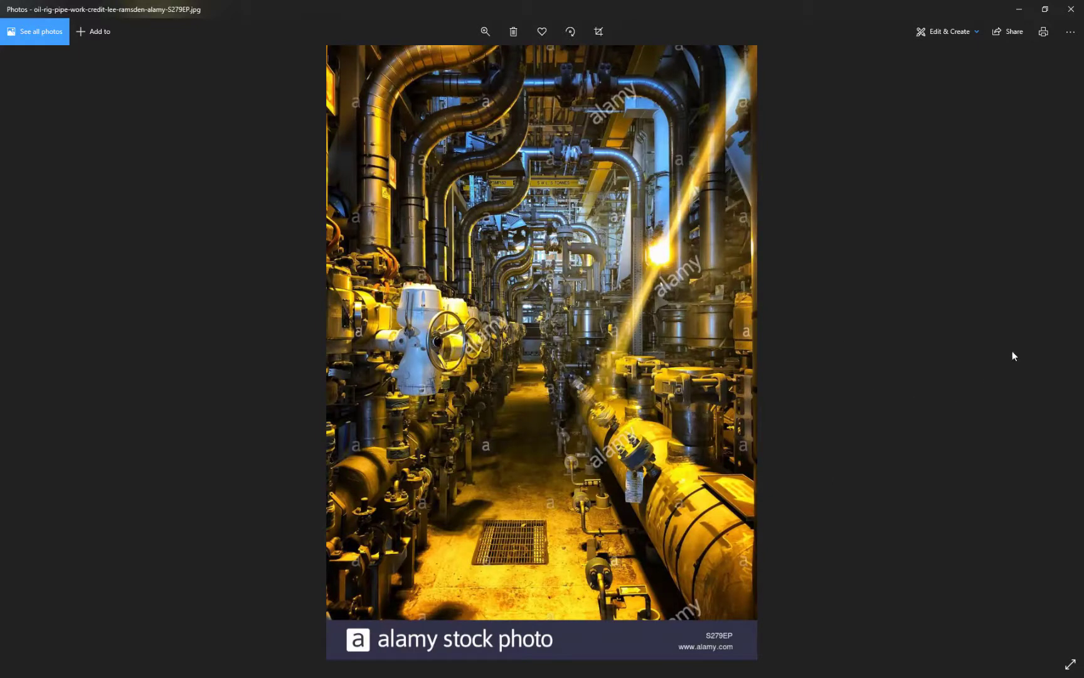
{"action": "left_click", "coordinate": [1055, 353]}
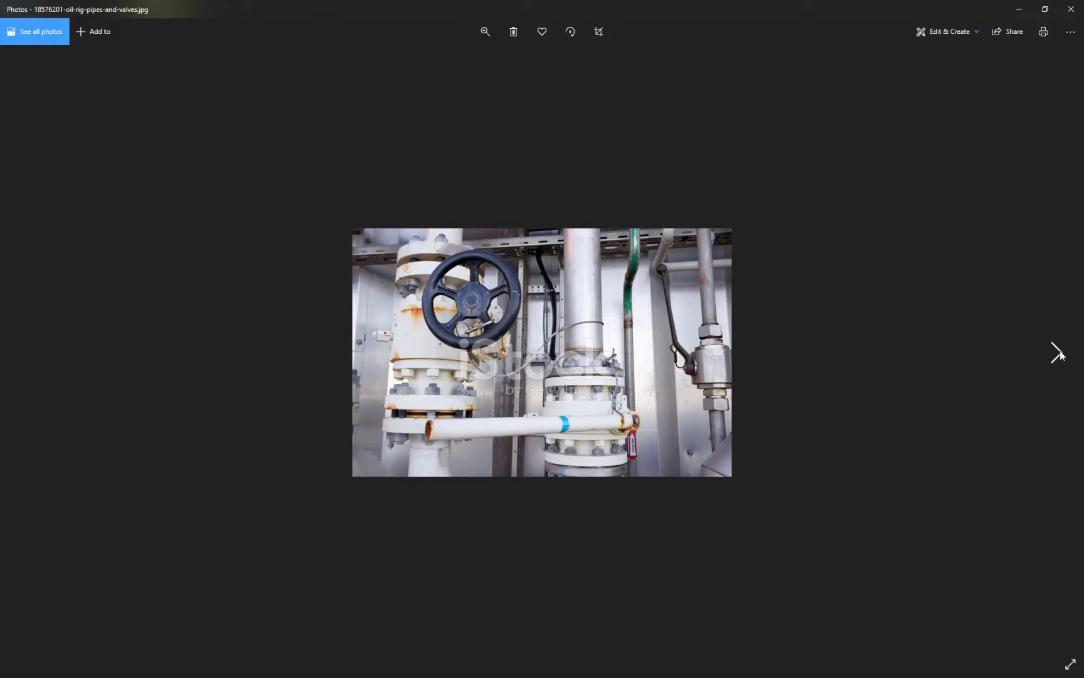
{"action": "left_click", "coordinate": [1057, 353]}
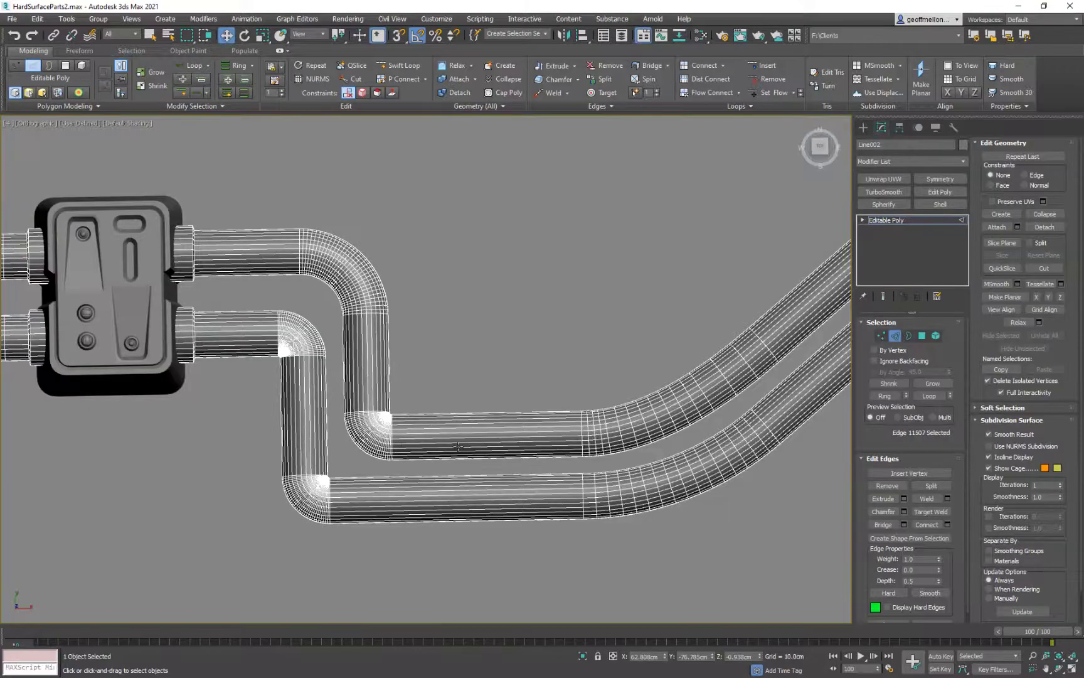
Step: Inspect the pipe bends in 3ds Max, return to the Photos viewer, and view the AlphaTest image
{"action": "scroll", "coordinate": [371, 435], "scroll_direction": "up", "scroll_amount": 2}
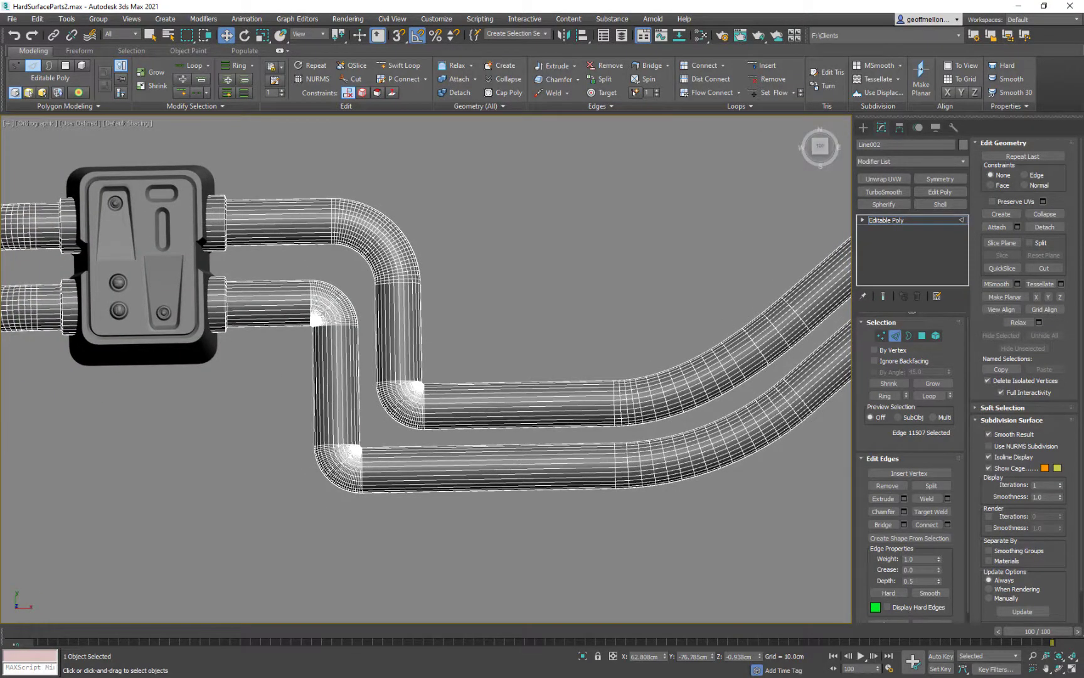
{"action": "key", "text": "alt+Tab"}
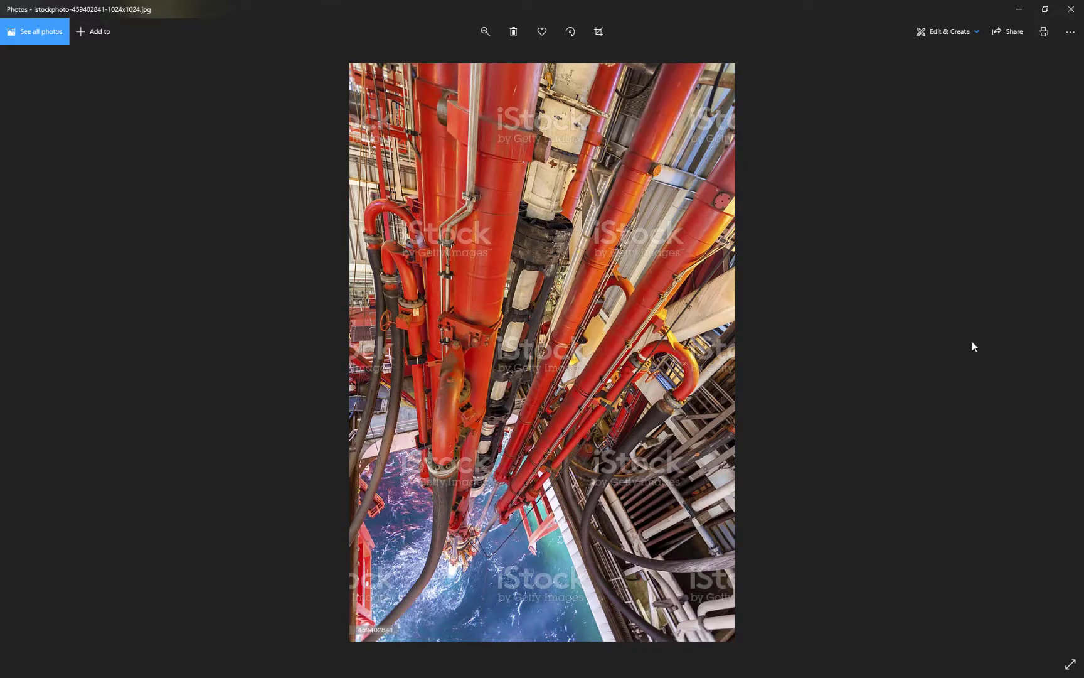
{"action": "left_click", "coordinate": [1067, 356]}
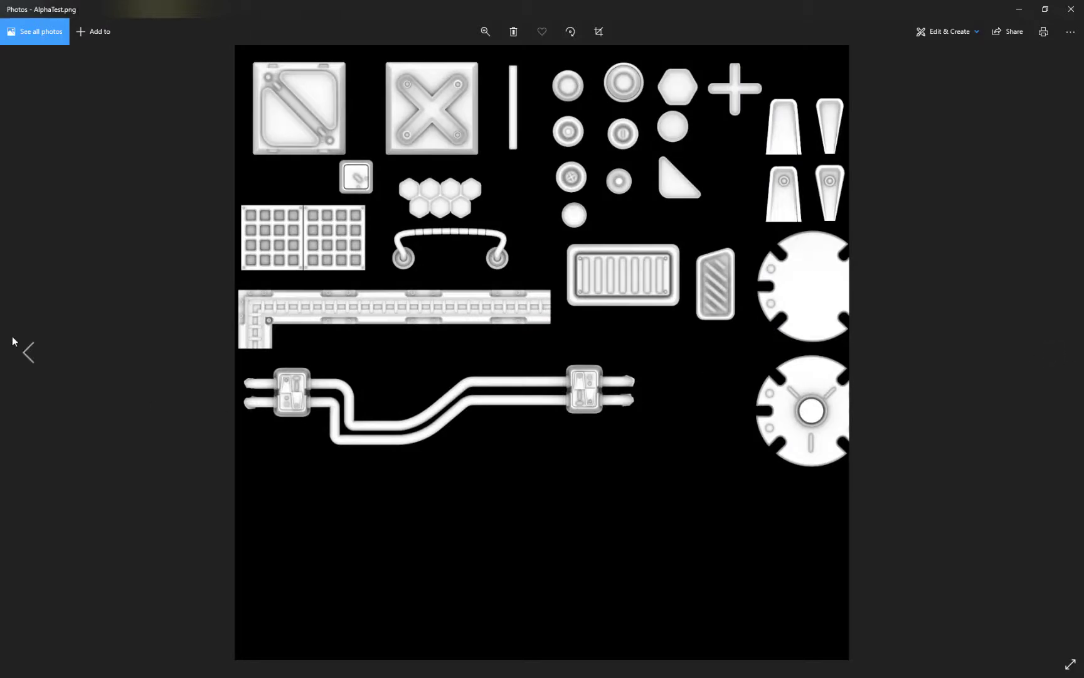
Step: Go back through the reference photos past the gas processing plant to the gas meter pictures
{"action": "left_click", "coordinate": [27, 353]}
{"action": "left_click", "coordinate": [28, 352]}
{"action": "left_click", "coordinate": [28, 352]}
{"action": "left_click", "coordinate": [27, 352]}
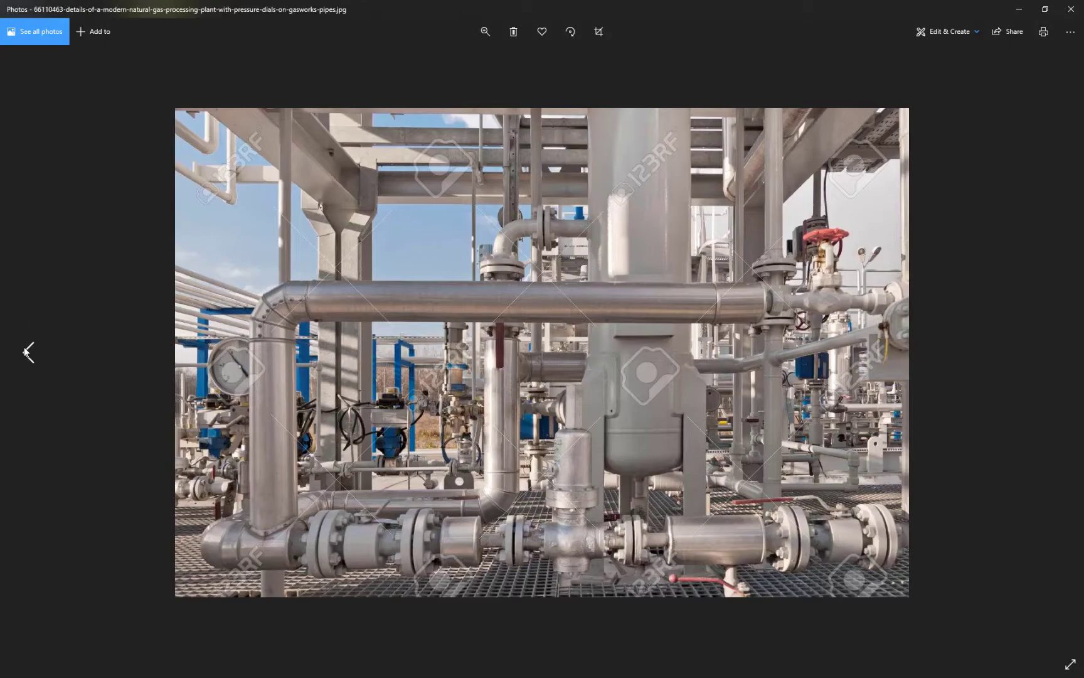
{"action": "left_click", "coordinate": [28, 352]}
{"action": "left_click", "coordinate": [27, 352]}
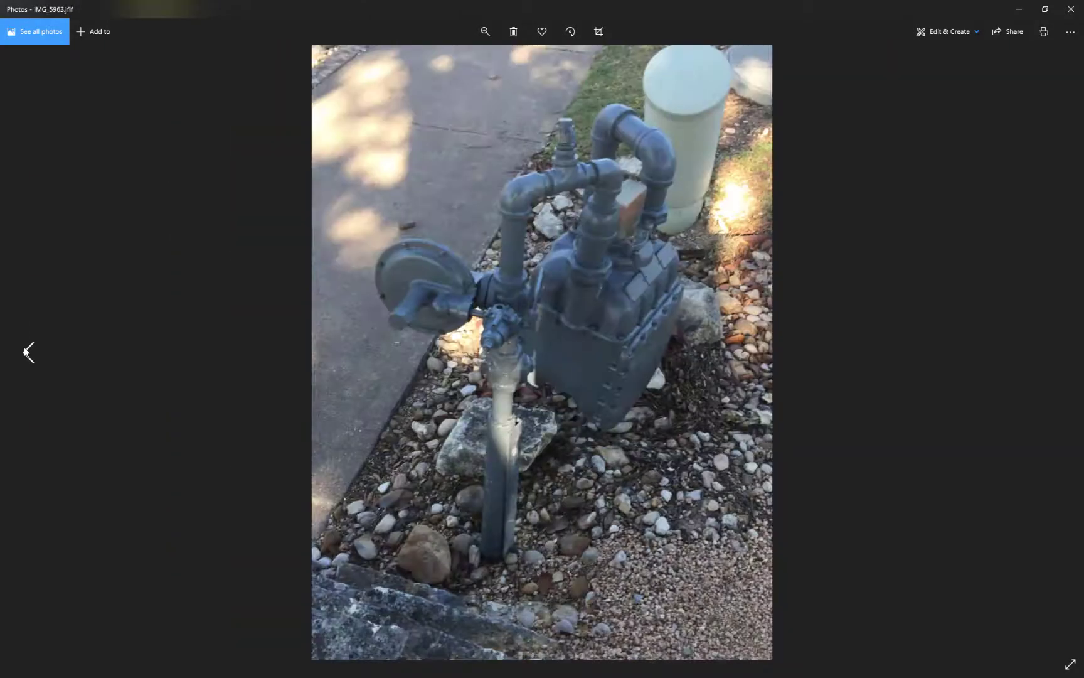
{"action": "left_click", "coordinate": [28, 352]}
{"action": "left_click", "coordinate": [27, 352]}
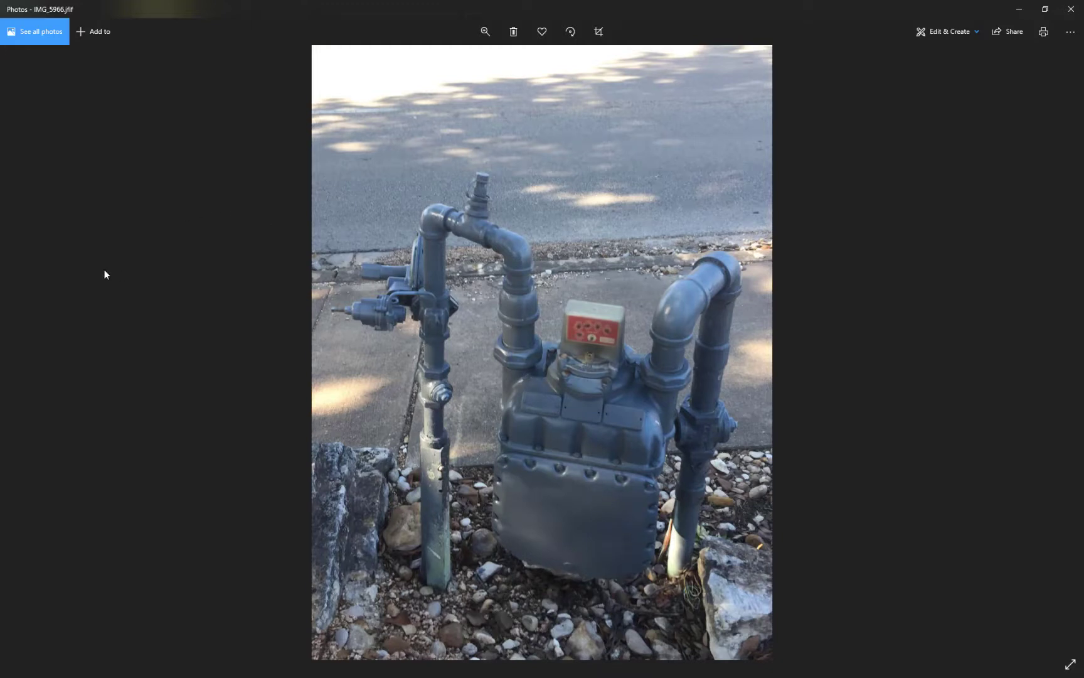
Step: Compare the gas meter photos from both sides and up close on the round regulator
{"action": "left_click", "coordinate": [23, 349]}
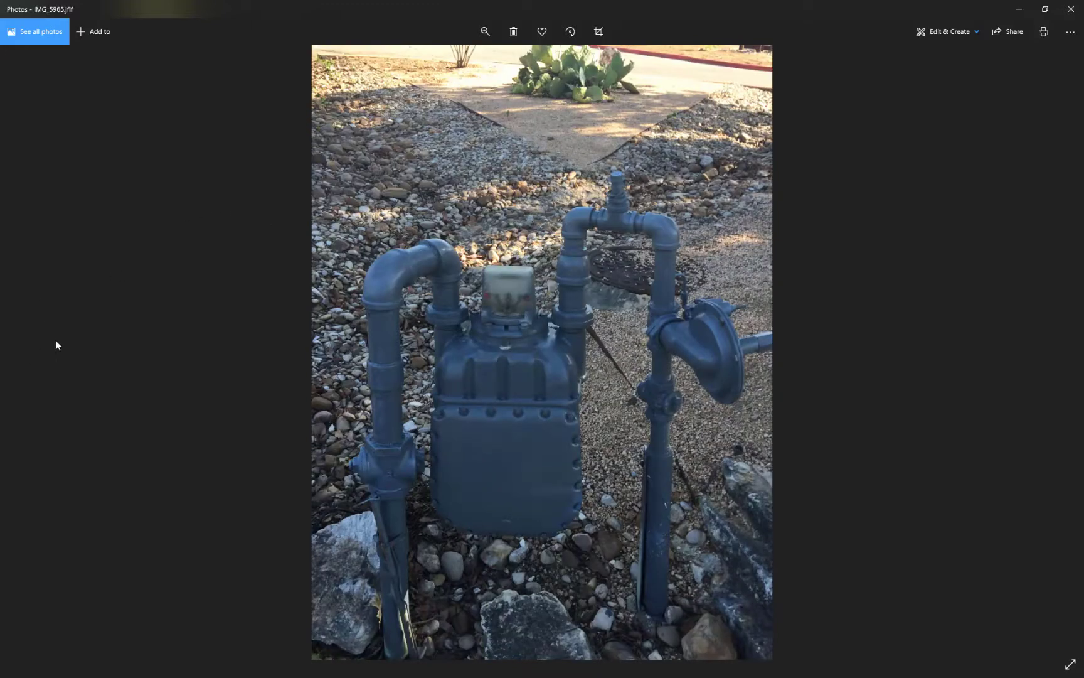
{"action": "left_click", "coordinate": [1055, 352]}
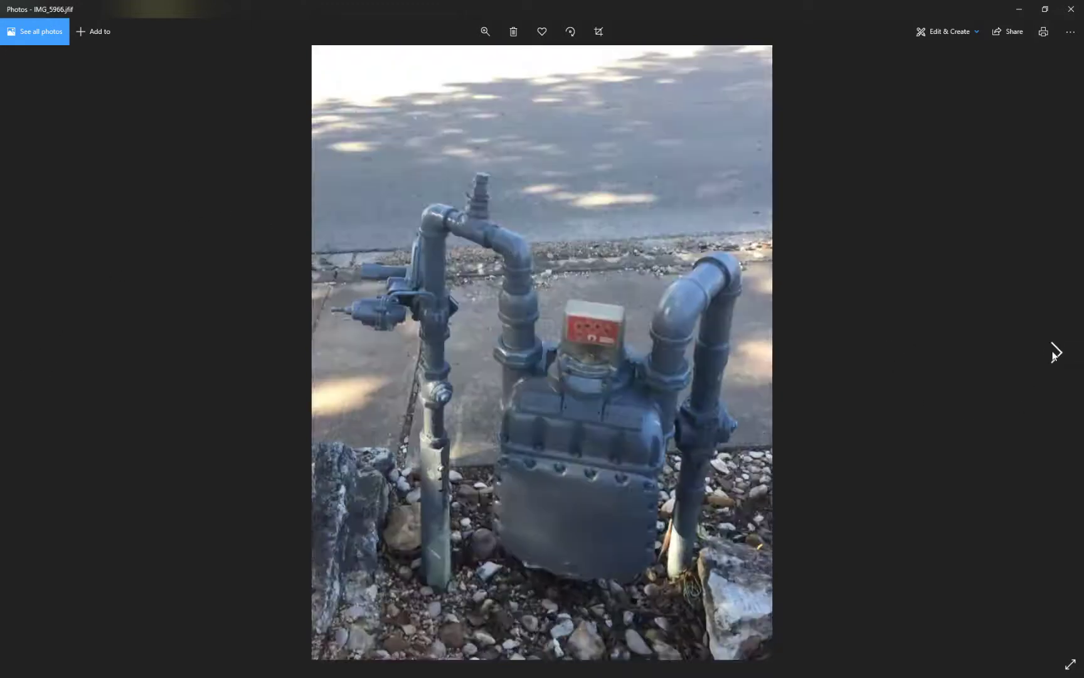
{"action": "left_click", "coordinate": [1054, 351]}
{"action": "left_click", "coordinate": [1054, 351]}
{"action": "left_click", "coordinate": [1054, 352]}
{"action": "left_click", "coordinate": [1055, 352]}
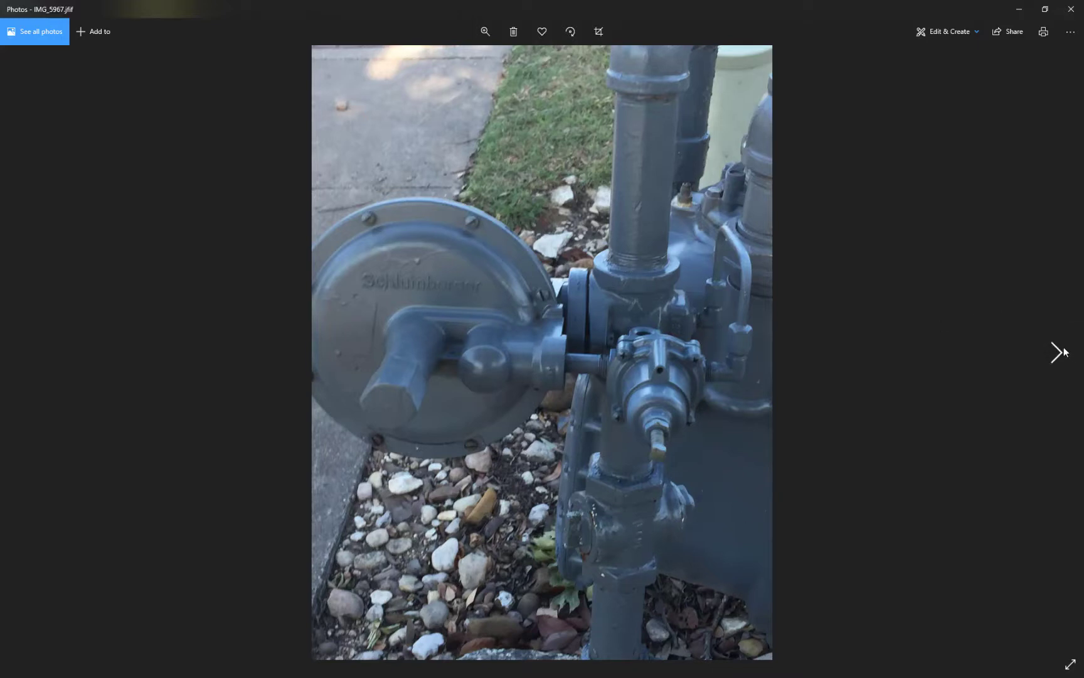
{"action": "left_click", "coordinate": [1056, 353]}
Step: Close the photo viewer, minimize File Explorer, and show the whole pipe run in the Top view of 3ds Max
{"action": "left_click", "coordinate": [1073, 9]}
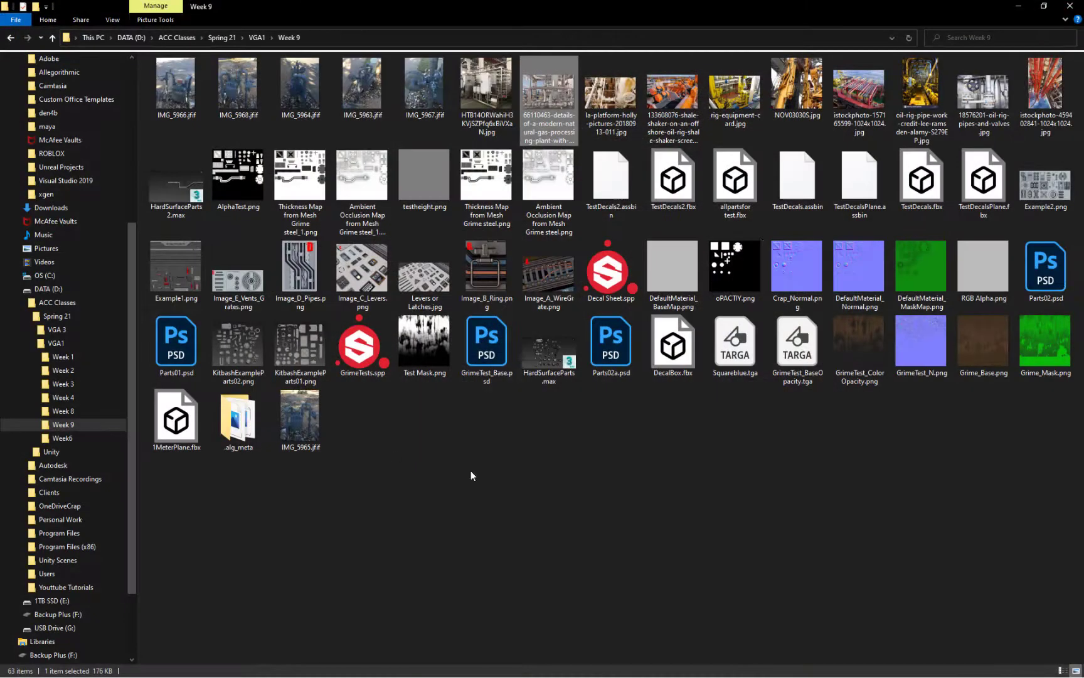
{"action": "left_click", "coordinate": [1017, 9]}
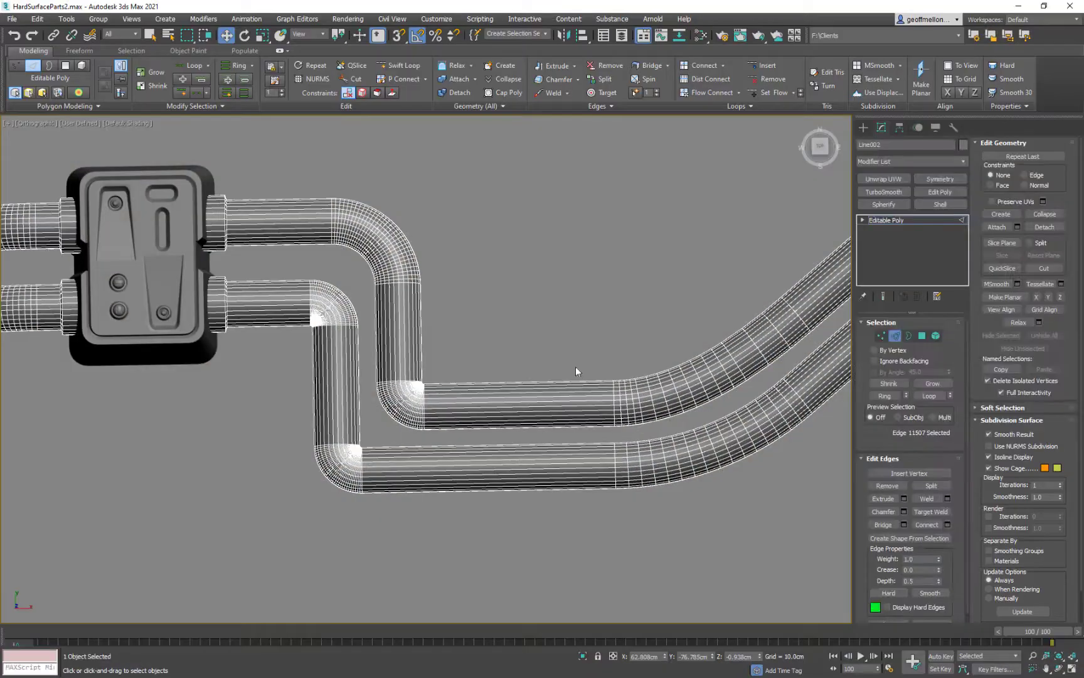
{"action": "middle_click_drag", "start_coordinate": [575, 368], "coordinate": [502, 295]}
{"action": "scroll", "coordinate": [503, 295], "scroll_direction": "down", "scroll_amount": 5}
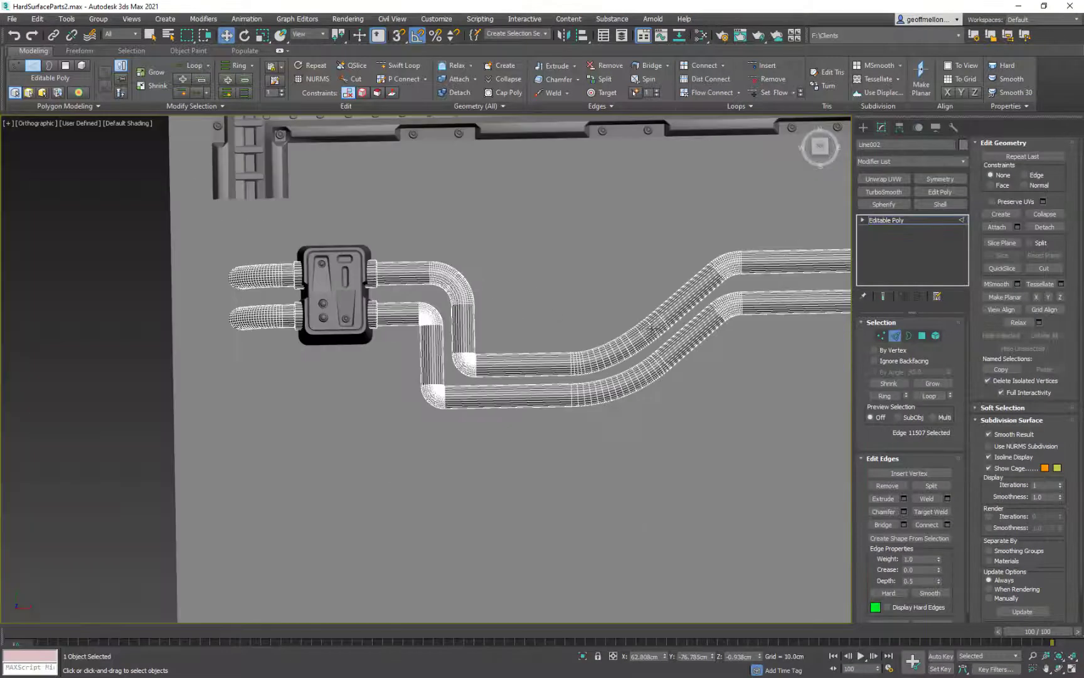
{"action": "middle_click_drag", "start_coordinate": [654, 322], "coordinate": [509, 336]}
{"action": "key", "text": "t"}
{"action": "scroll", "coordinate": [510, 336], "scroll_direction": "up", "scroll_amount": 3}
{"action": "key", "text": "z"}
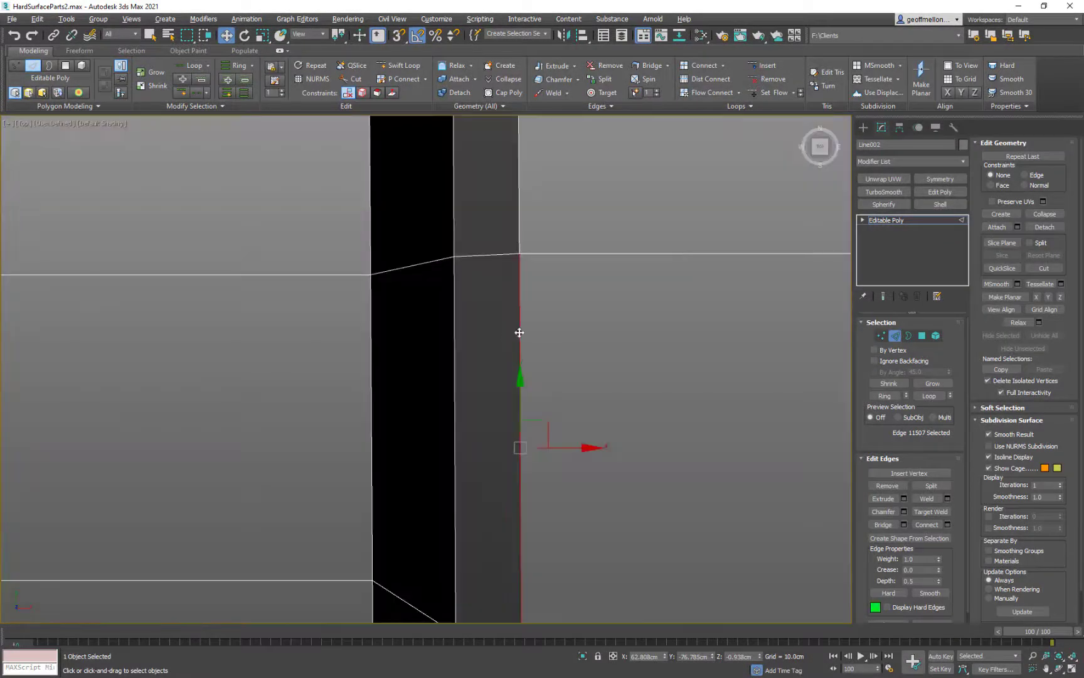
{"action": "scroll", "coordinate": [519, 331], "scroll_direction": "down", "scroll_amount": 15}
{"action": "scroll", "coordinate": [508, 314], "scroll_direction": "up", "scroll_amount": 2}
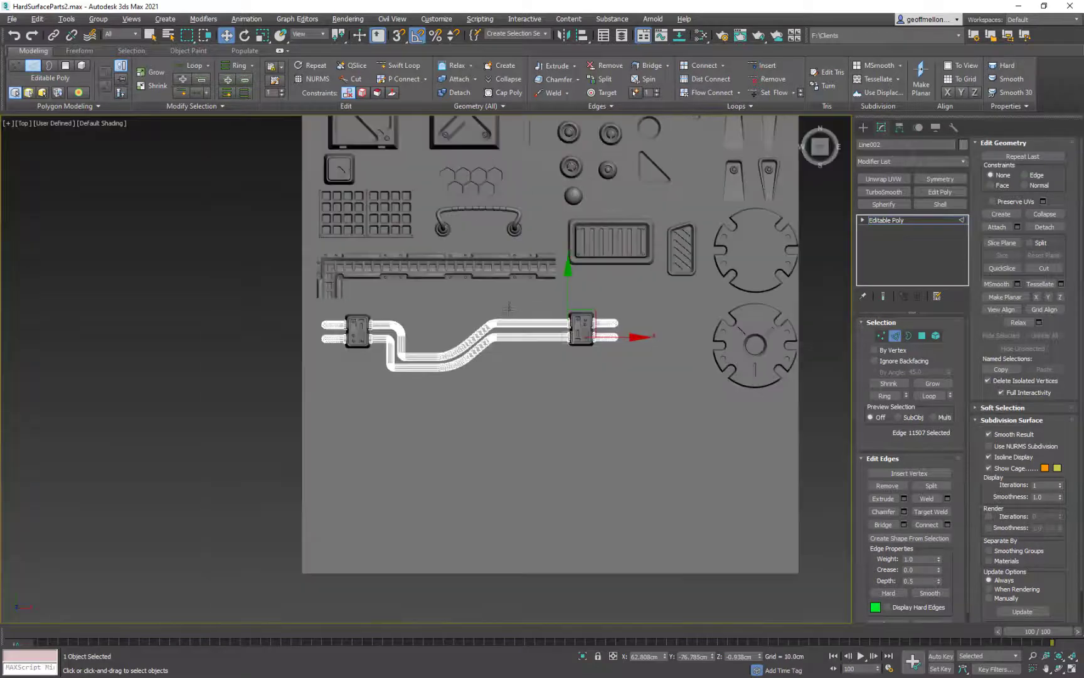
Step: Leave edge editing and examine the pipe run from above without its wireframe edges
{"action": "left_click", "coordinate": [893, 336]}
{"action": "scroll", "coordinate": [521, 376], "scroll_direction": "up", "scroll_amount": 2}
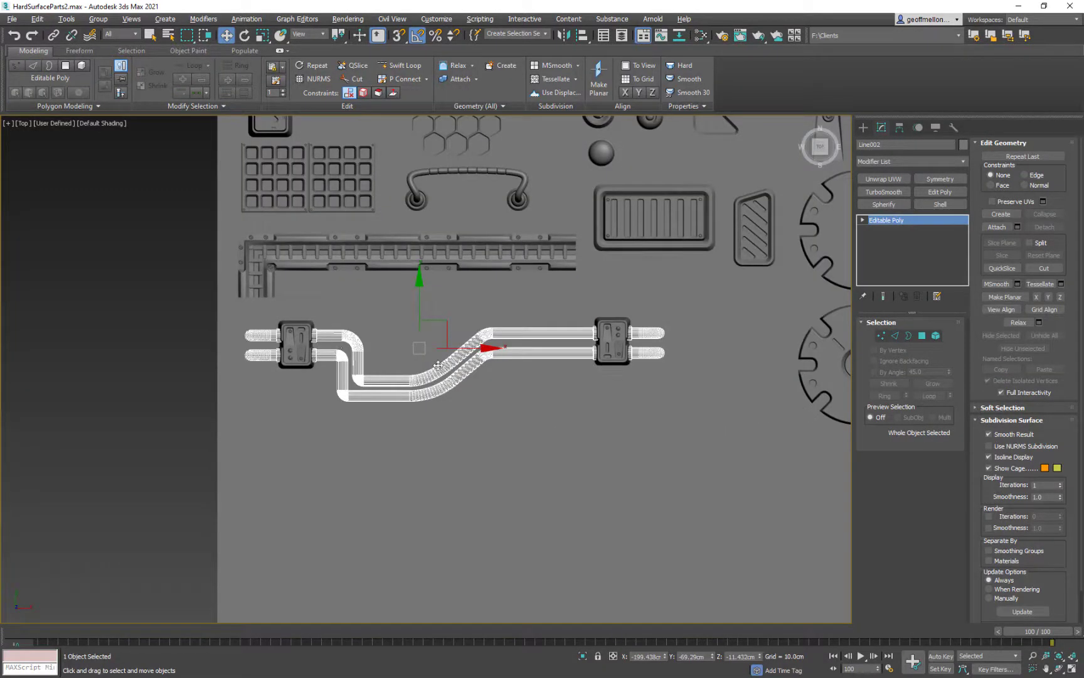
{"action": "middle_click_drag", "start_coordinate": [487, 356], "coordinate": [487, 343]}
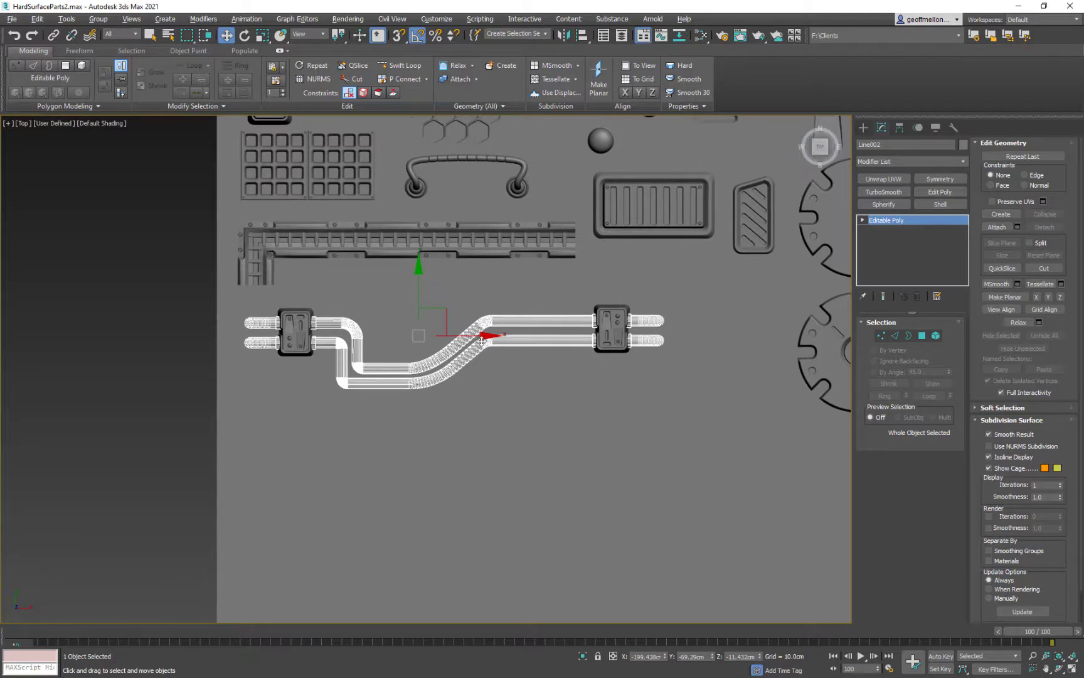
{"action": "left_click", "coordinate": [586, 486]}
{"action": "mouse_move", "coordinate": [499, 428]}
{"action": "middle_mouse_down"}
{"action": "mouse_move", "coordinate": [518, 366]}
{"action": "mouse_move", "coordinate": [516, 415]}
{"action": "middle_mouse_up"}
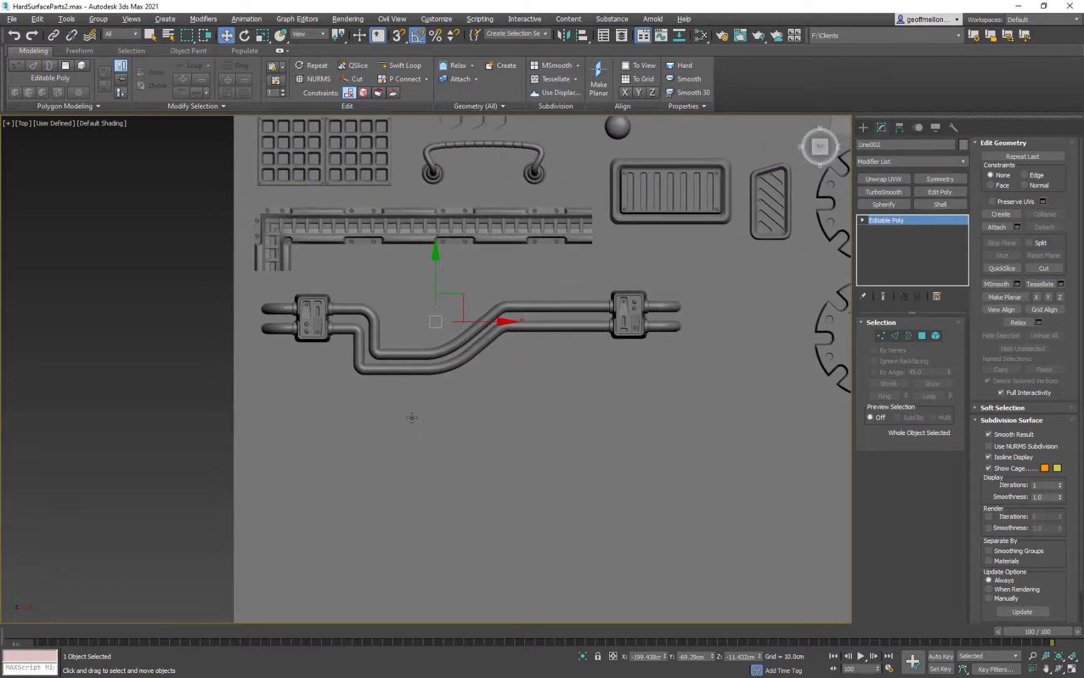
{"action": "scroll", "coordinate": [389, 351], "scroll_direction": "up", "scroll_amount": 6}
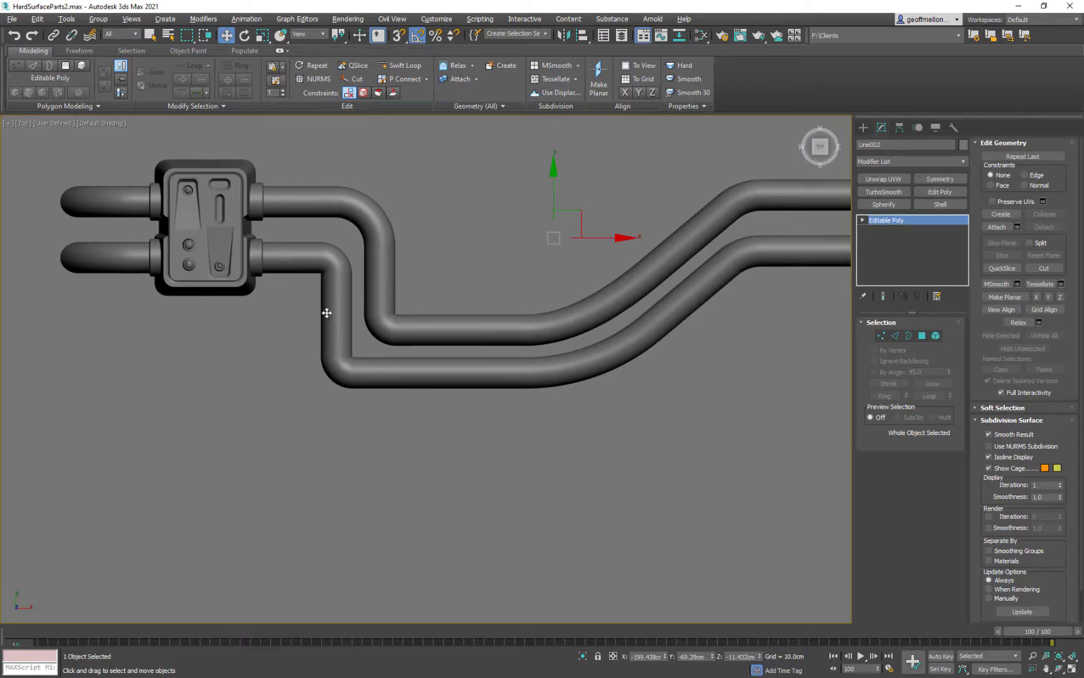
{"action": "scroll", "coordinate": [398, 341], "scroll_direction": "down", "scroll_amount": 4}
{"action": "middle_click_drag", "start_coordinate": [398, 341], "coordinate": [322, 308]}
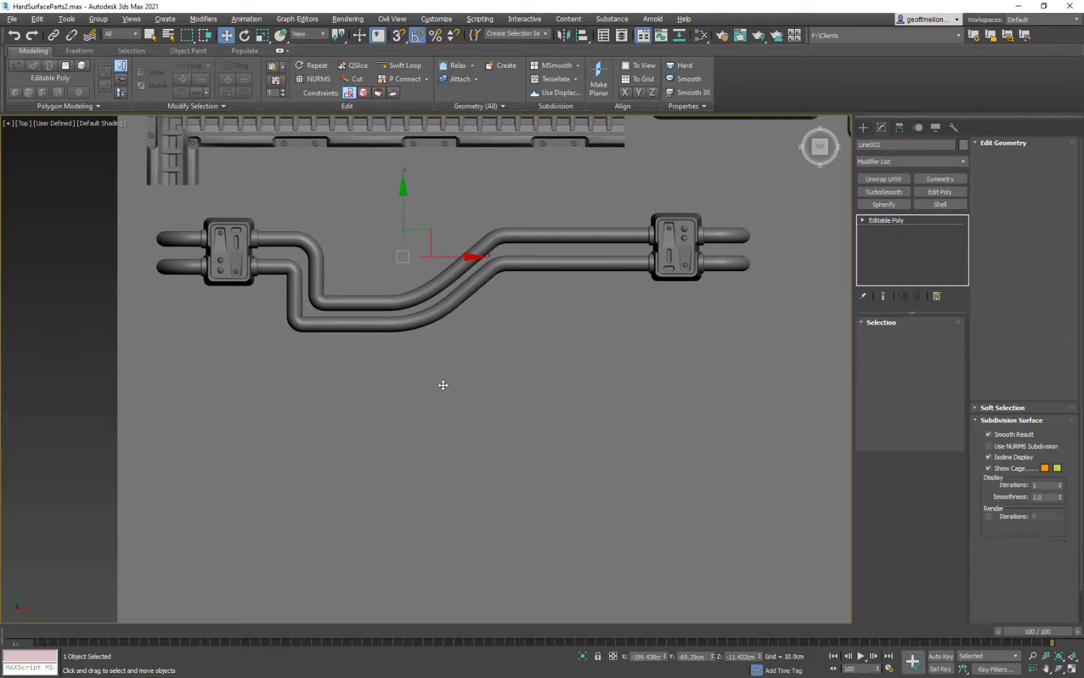
Step: Enter element editing on the pipe run and delete the lower pipe
{"action": "left_click", "coordinate": [937, 336]}
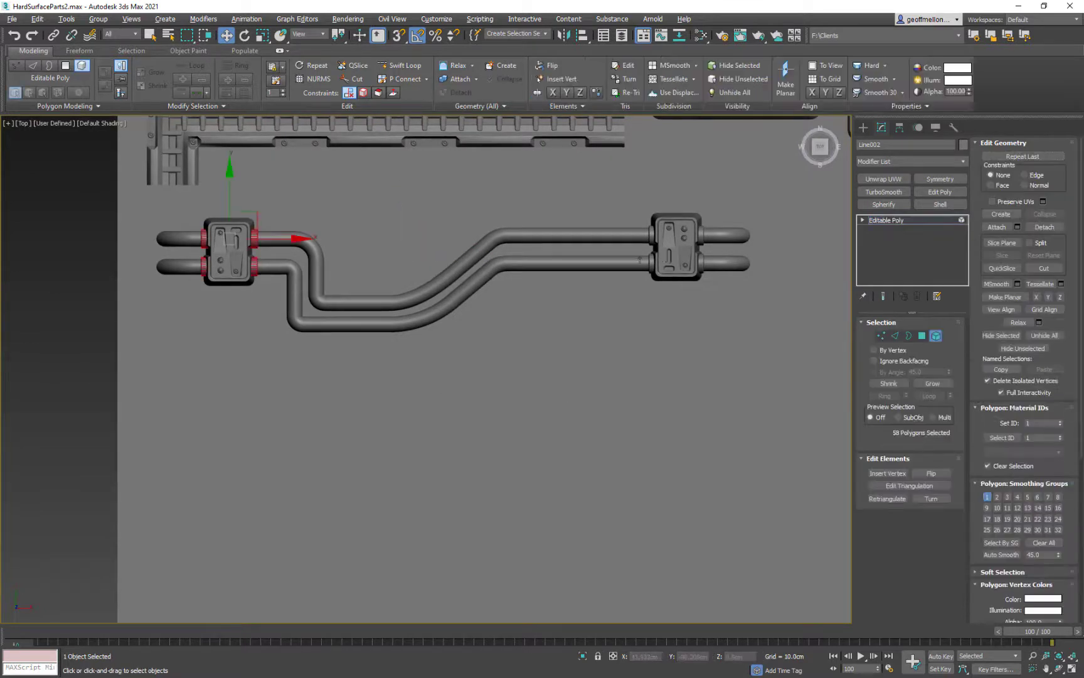
{"action": "left_click", "coordinate": [630, 260]}
{"action": "key", "text": "Delete"}
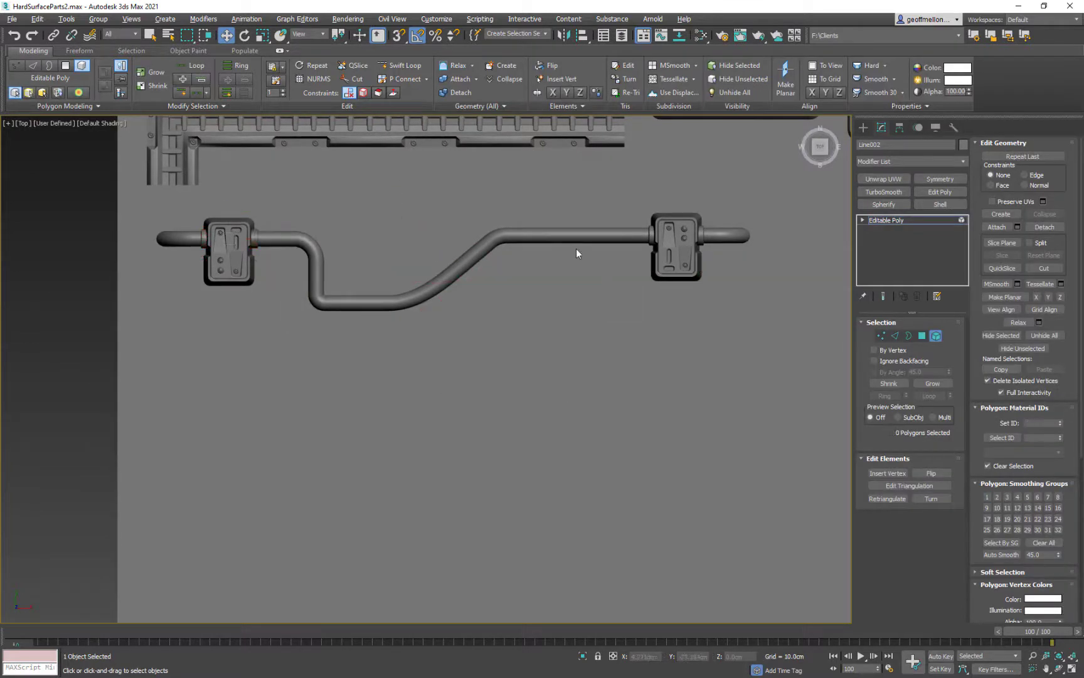
Step: Clone the upper pipe to an element straight below it, lined up with the junction boxes' lower openings
{"action": "left_click", "coordinate": [485, 238]}
{"action": "mouse_move", "coordinate": [405, 200]}
{"action": "left_mouse_down"}
{"action": "mouse_move", "coordinate": [407, 251]}
{"action": "mouse_move", "coordinate": [413, 238]}
{"action": "left_mouse_up"}
{"action": "key", "text": "ctrl+z"}
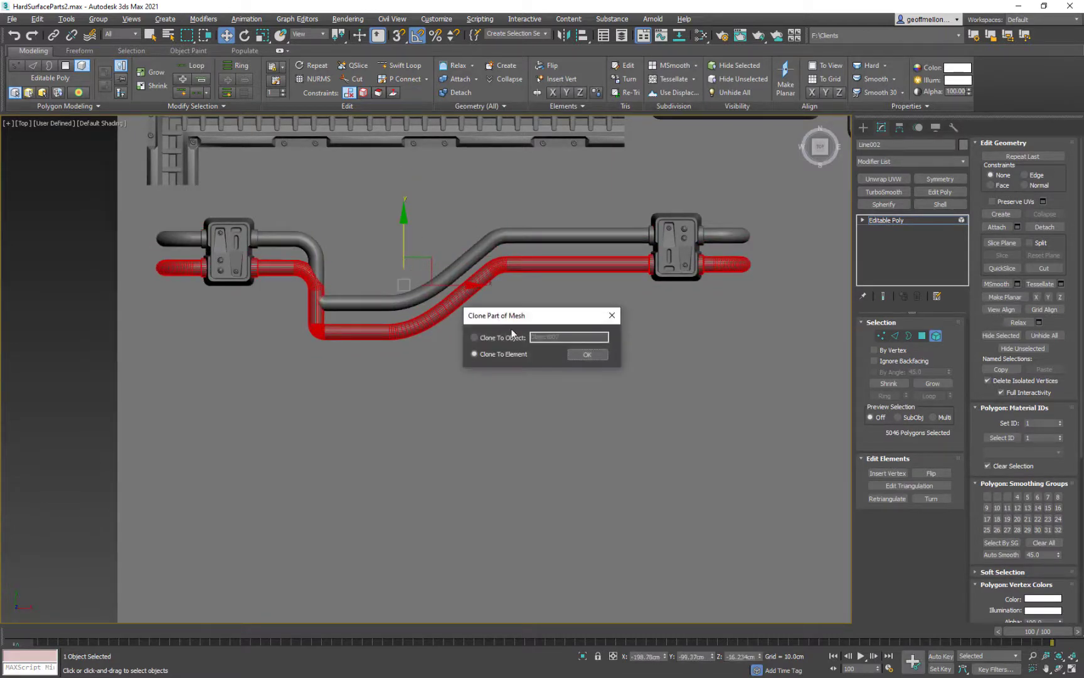
{"action": "left_click", "coordinate": [587, 355]}
{"action": "key", "text": "1"}
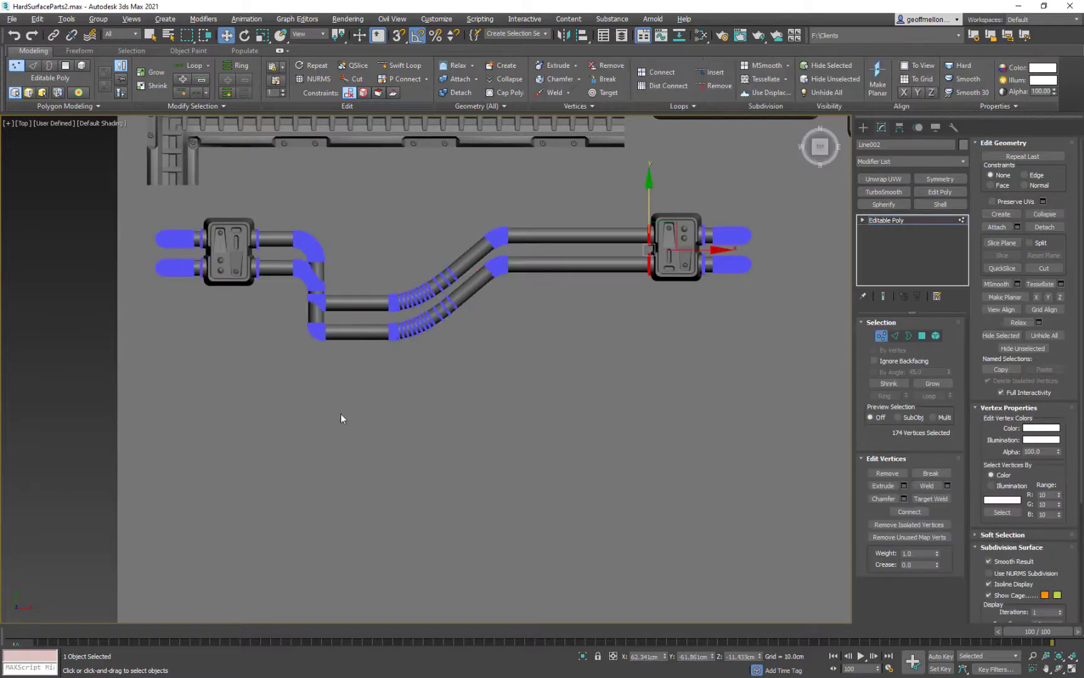
{"action": "left_click_drag", "start_coordinate": [326, 332], "coordinate": [299, 333]}
{"action": "key", "text": "ctrl+z"}
Step: Detach the cloned lower pipe as a separate object and leave element editing
{"action": "left_click", "coordinate": [936, 336]}
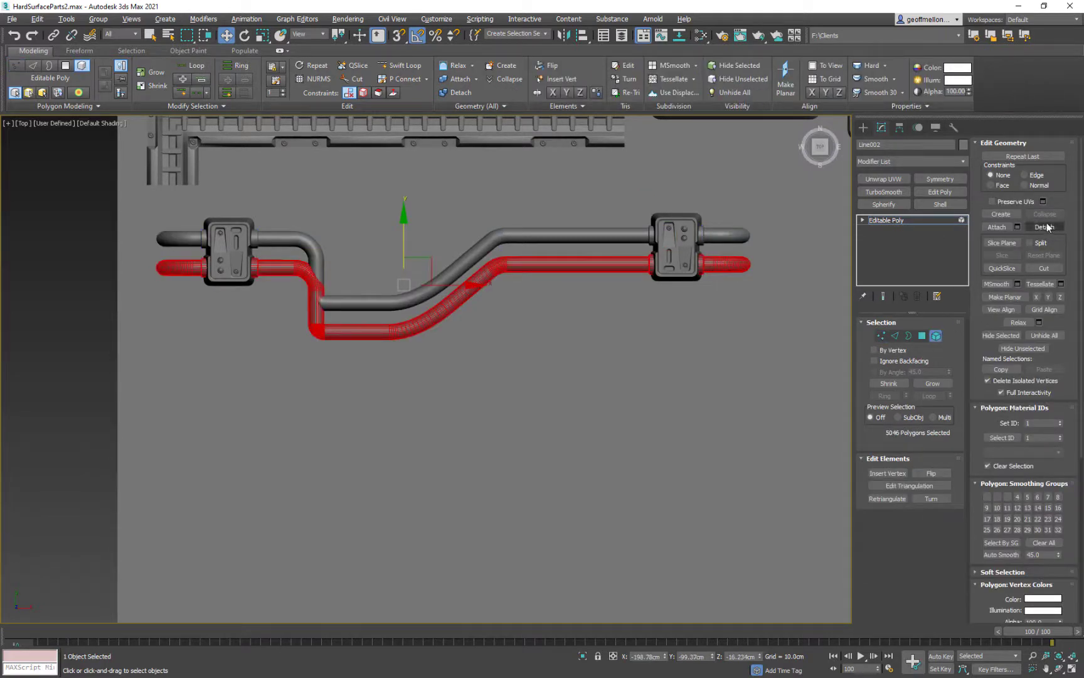
{"action": "left_click", "coordinate": [1045, 227]}
{"action": "left_click", "coordinate": [571, 359]}
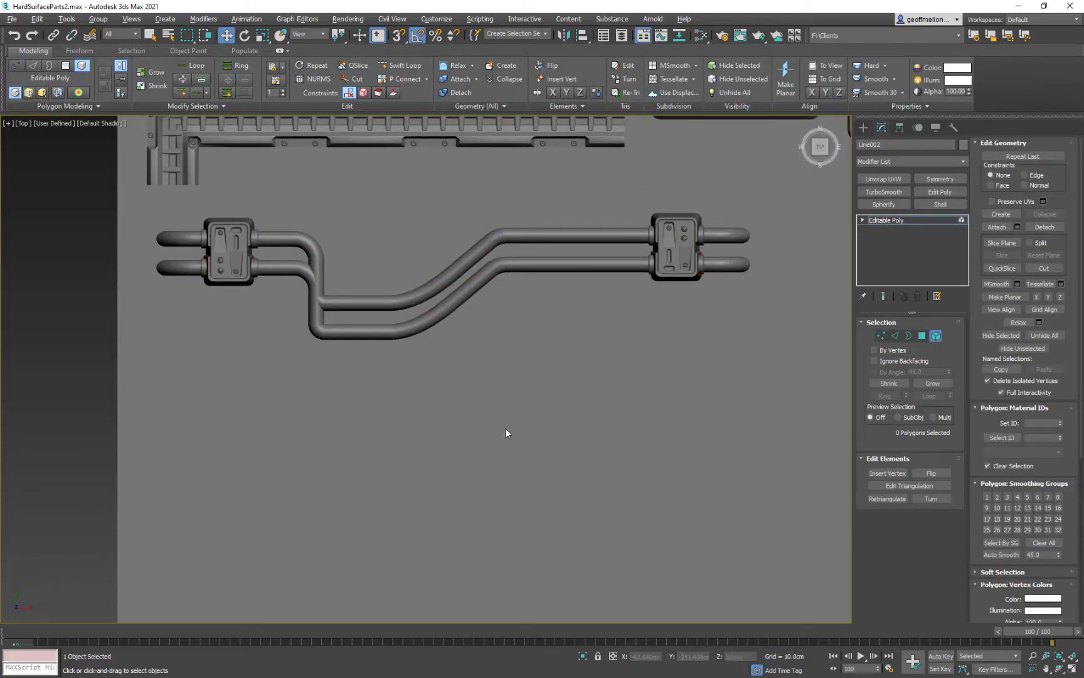
{"action": "left_click", "coordinate": [935, 336]}
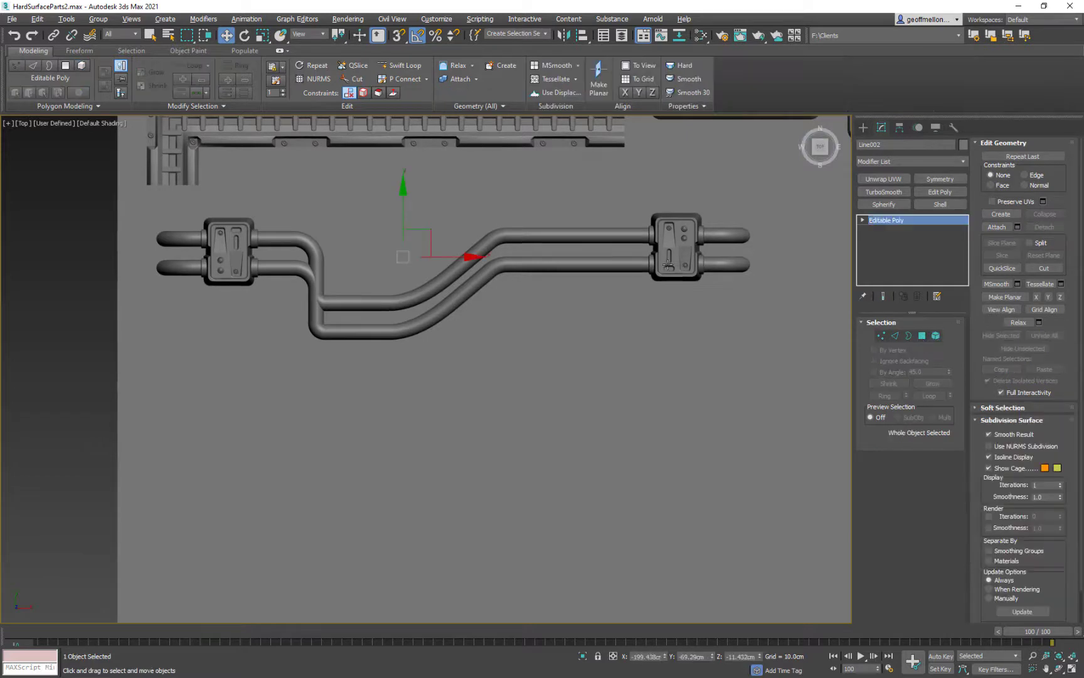
Step: Select the vertices of the detached lower pipe's two left-hand bends and move them left, clear of the upper pipe
{"action": "left_click", "coordinate": [599, 264]}
{"action": "key", "text": "1"}
{"action": "left_click_drag", "start_coordinate": [282, 250], "coordinate": [282, 249]}
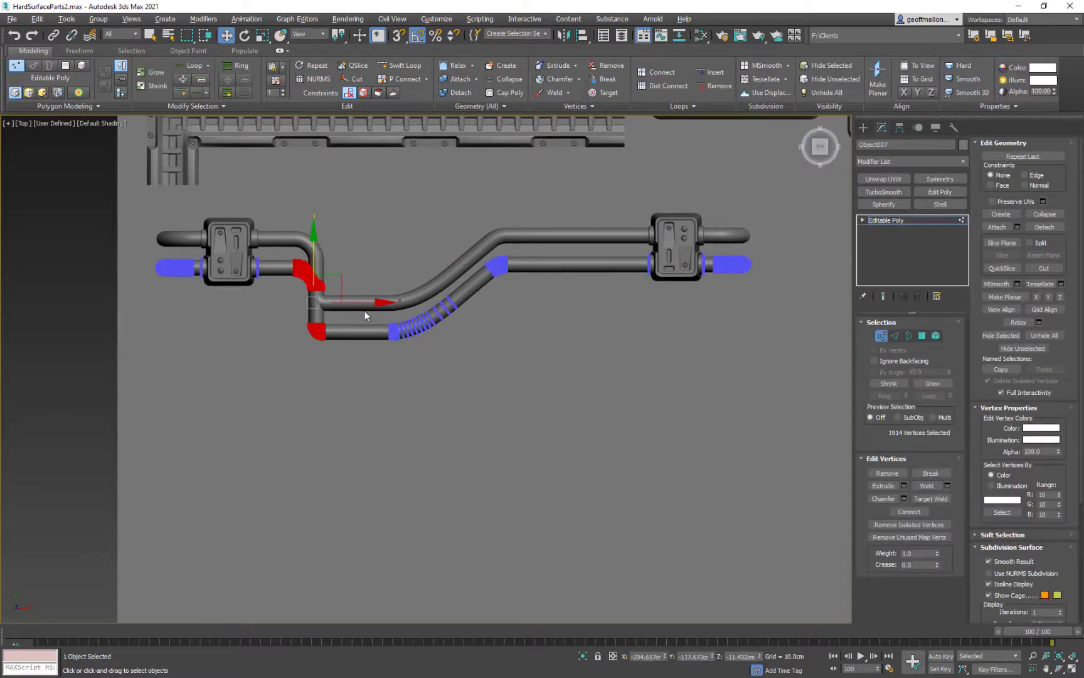
{"action": "left_click_drag", "start_coordinate": [364, 310], "coordinate": [349, 308]}
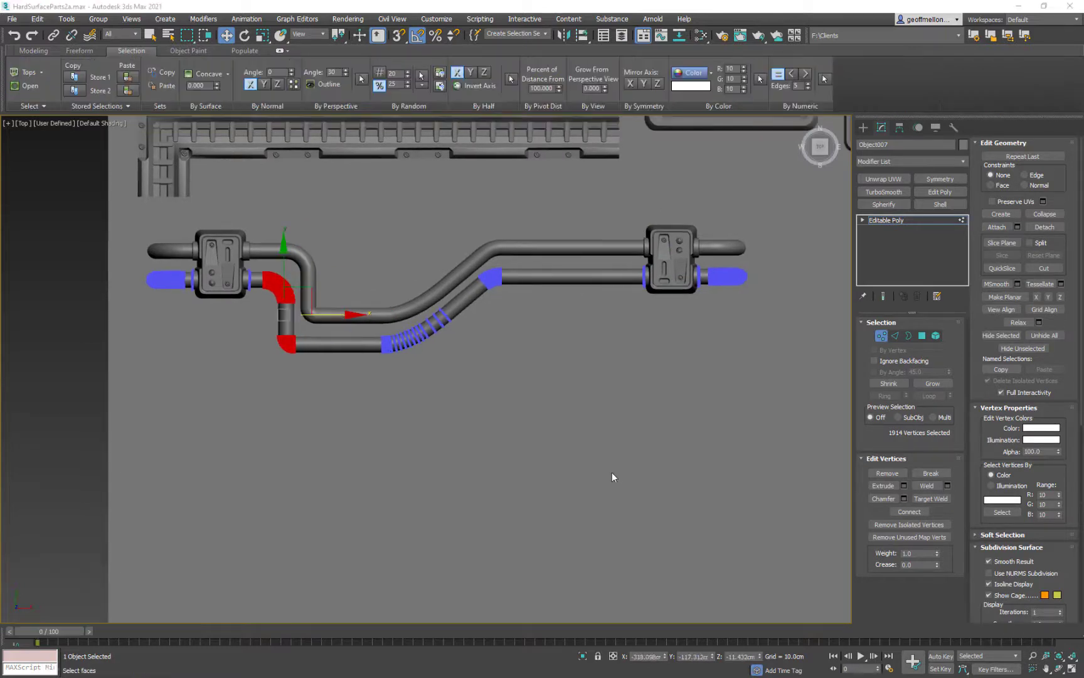
Step: Select the vertices of the lower pipe's two right-hand bends and move them slightly right, evening the gap to the upper pipe
{"action": "left_click_drag", "start_coordinate": [563, 410], "coordinate": [467, 378]}
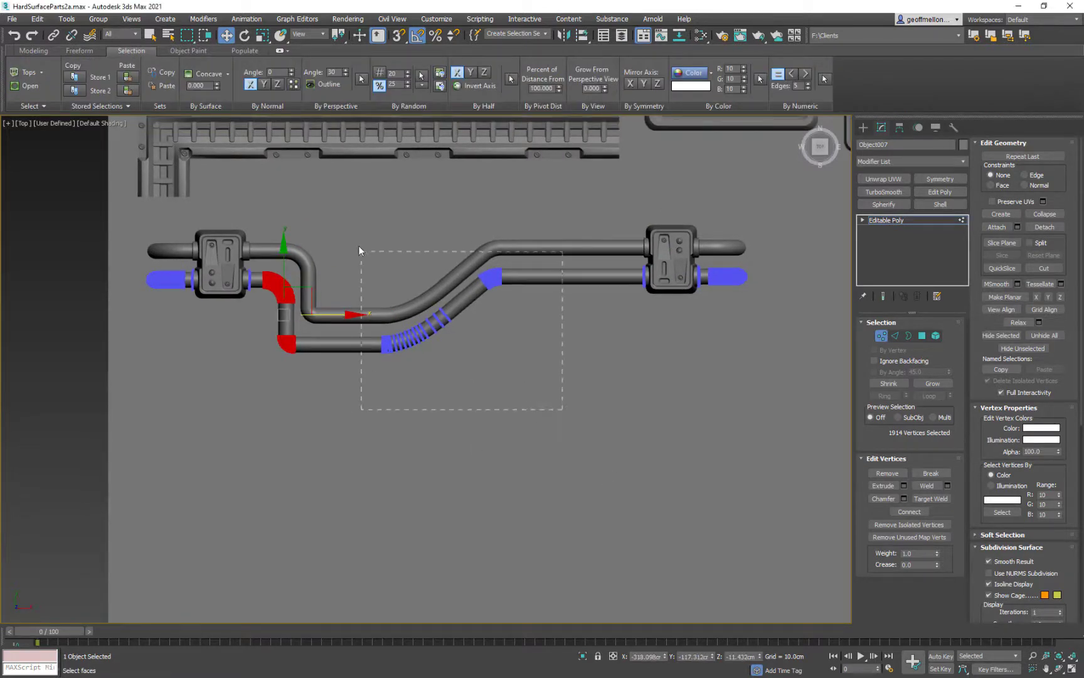
{"action": "left_click_drag", "start_coordinate": [358, 250], "coordinate": [360, 250]}
{"action": "left_click_drag", "start_coordinate": [494, 309], "coordinate": [508, 308]}
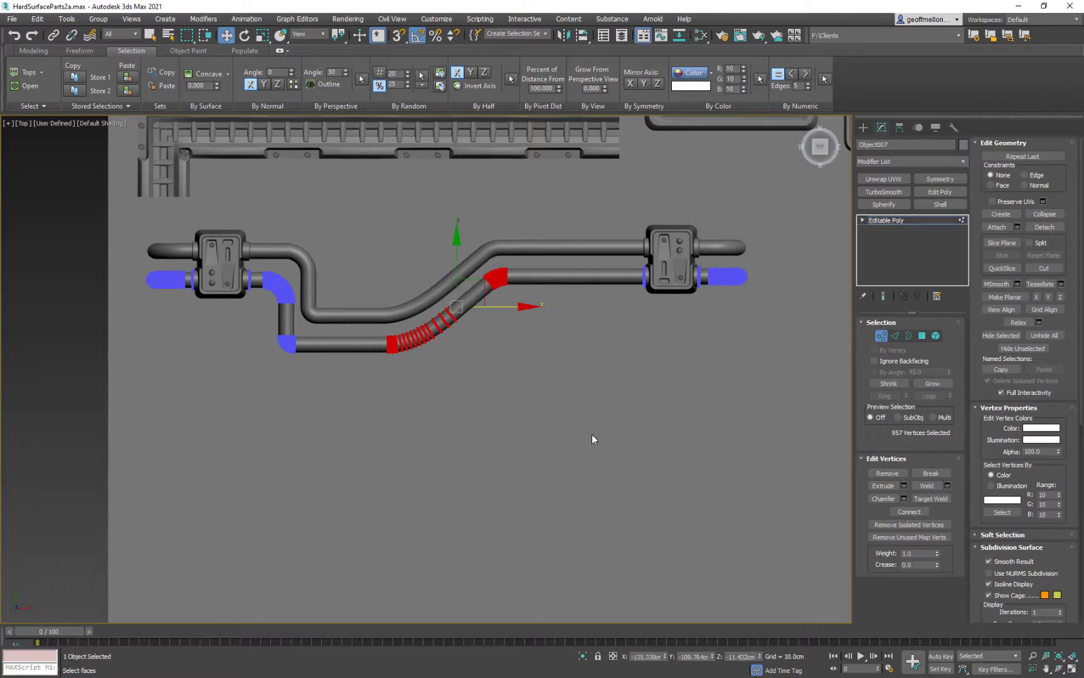
Step: Leave vertex editing on the lower pipe and attach it to the rest of the double pipe run
{"action": "left_click", "coordinate": [882, 335]}
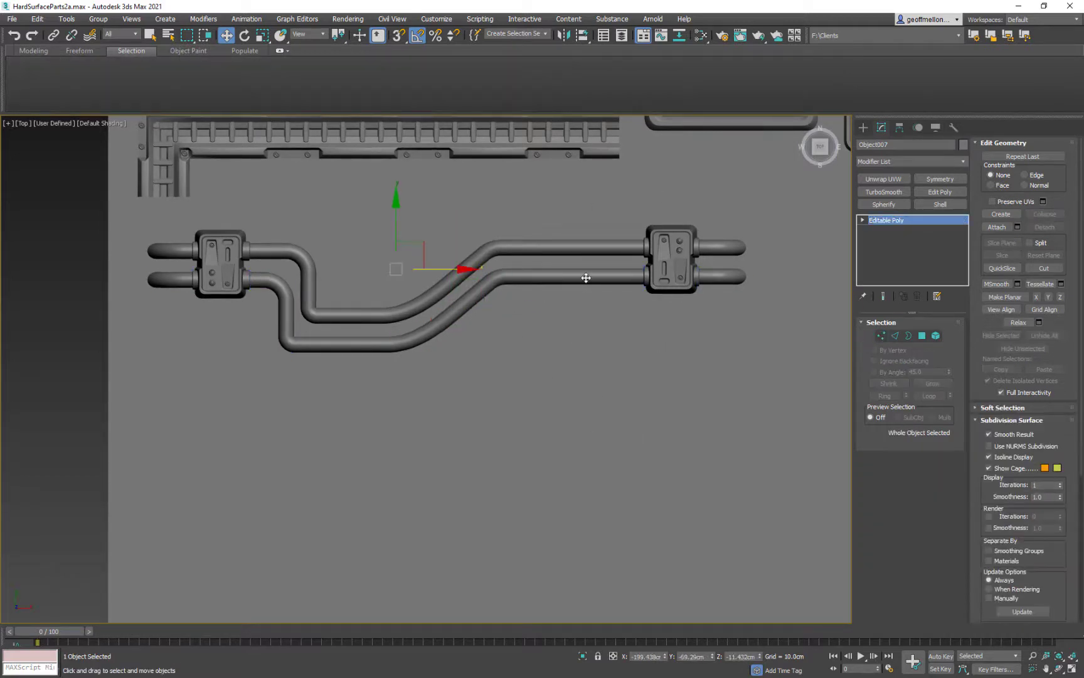
{"action": "left_click", "coordinate": [997, 226]}
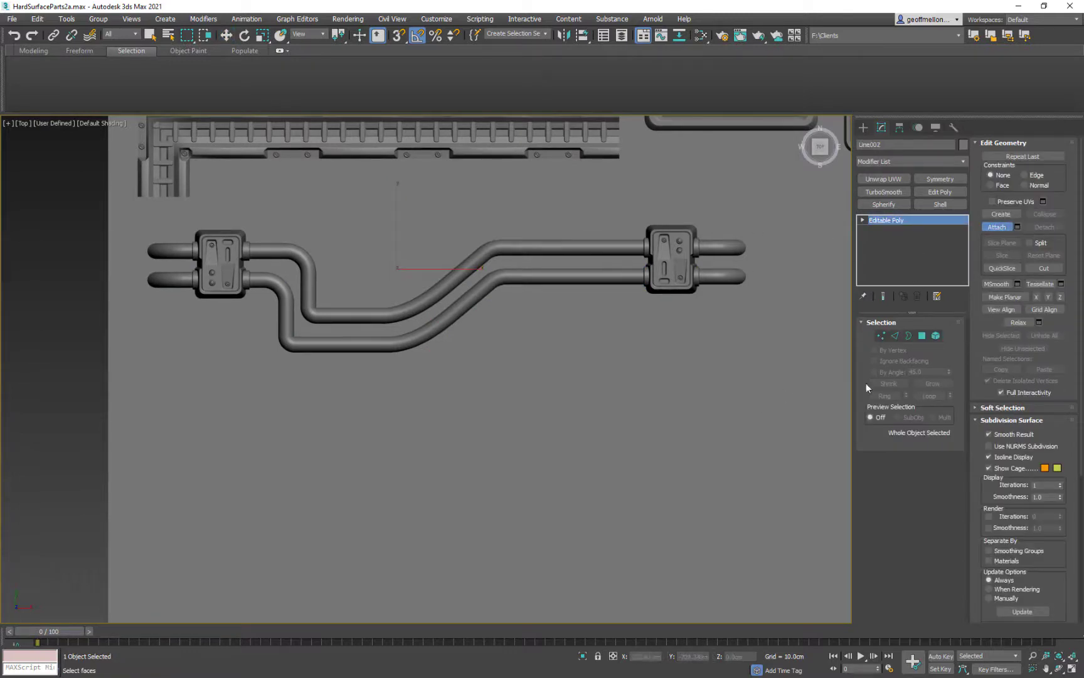
{"action": "key", "text": "w"}
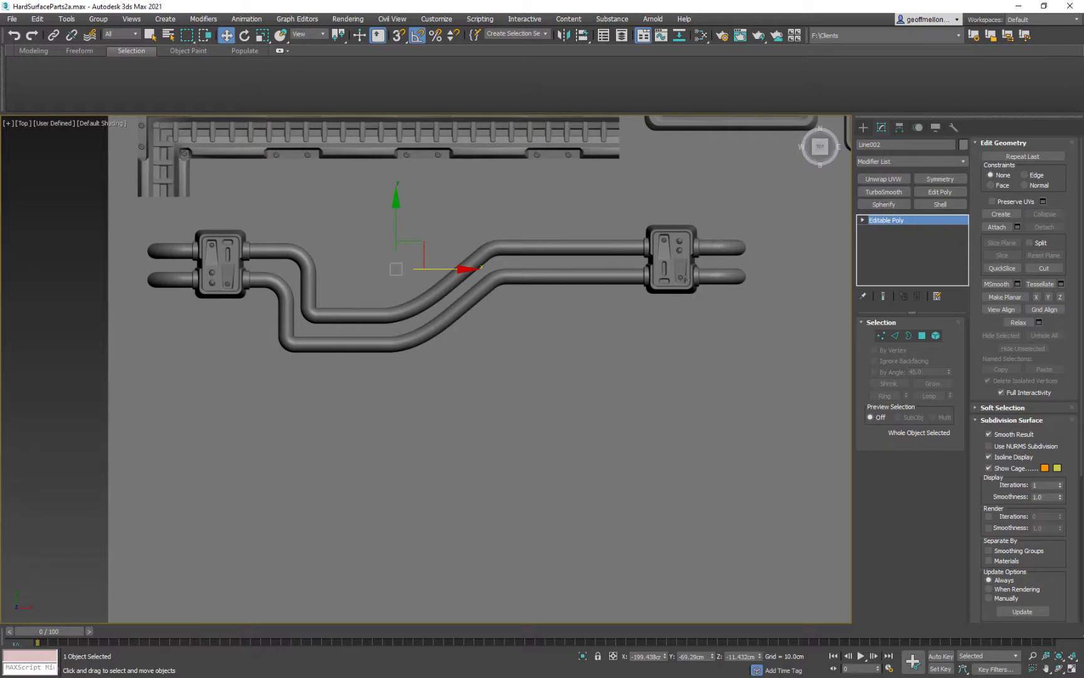
Step: Draw an open Line spline from the right pipe ends to the left ends, with corners following the pipe run's bends
{"action": "left_click", "coordinate": [863, 127]}
{"action": "left_click", "coordinate": [874, 144]}
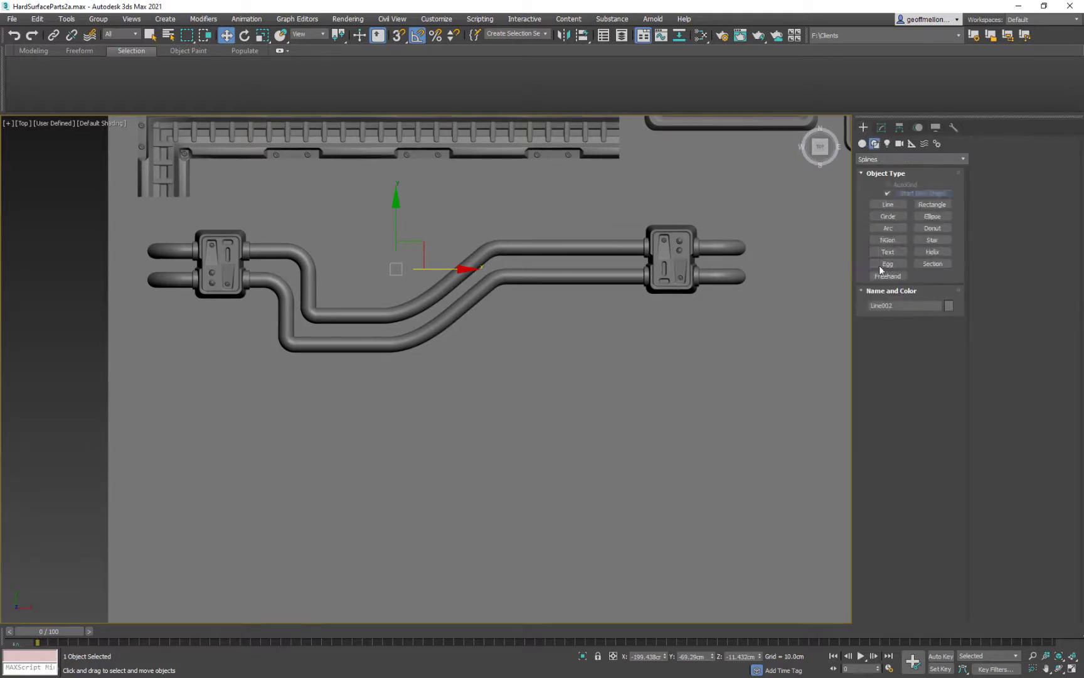
{"action": "left_click", "coordinate": [737, 257]}
{"action": "left_click", "coordinate": [888, 204]}
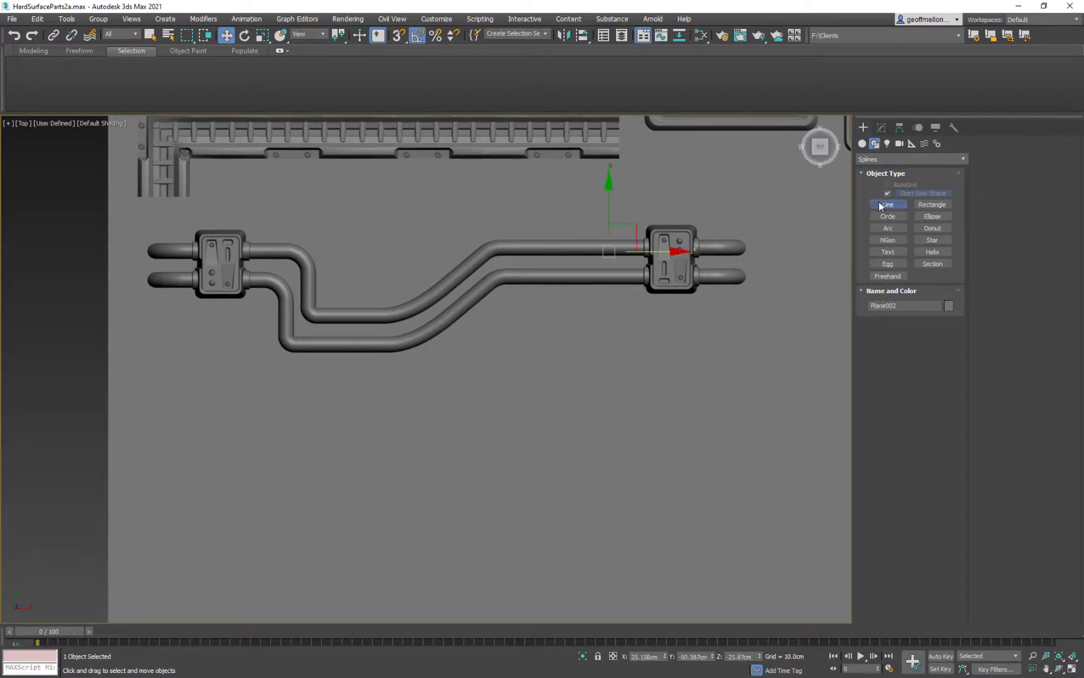
{"action": "left_click", "coordinate": [745, 260]}
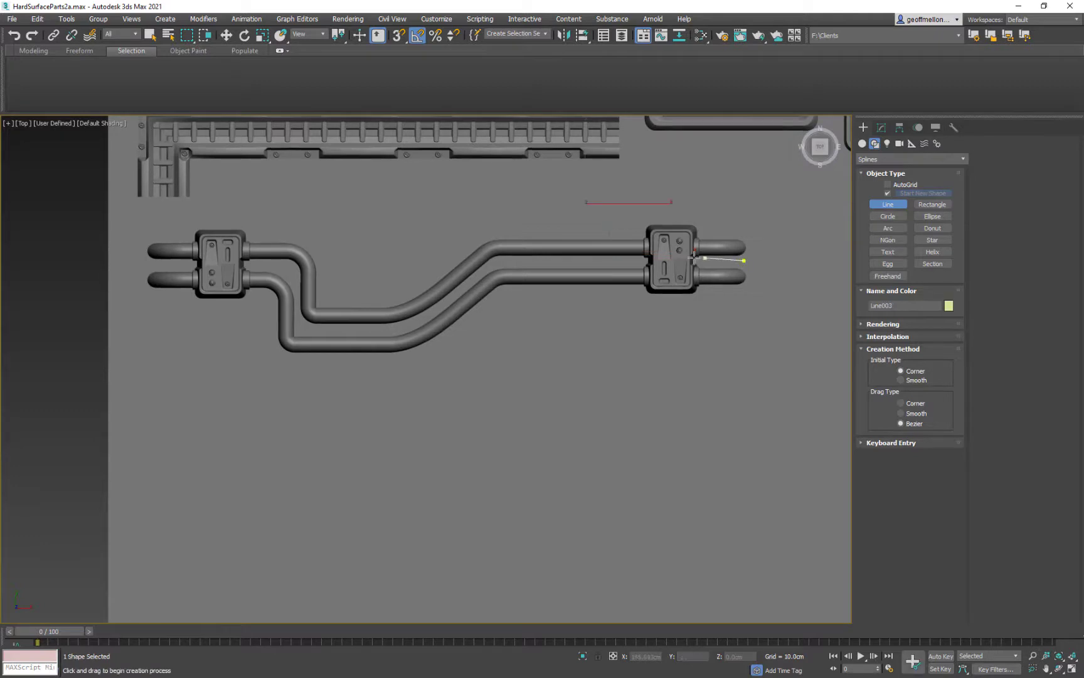
{"action": "left_click", "coordinate": [731, 260]}
{"action": "left_click", "coordinate": [498, 261]}
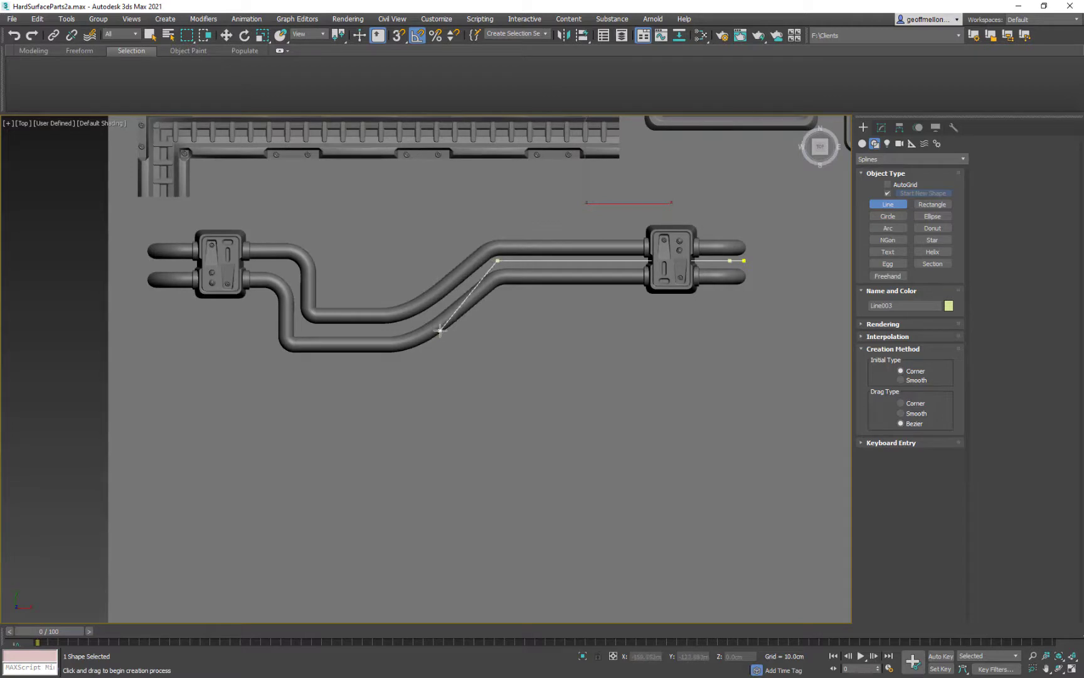
{"action": "left_click", "coordinate": [405, 260]}
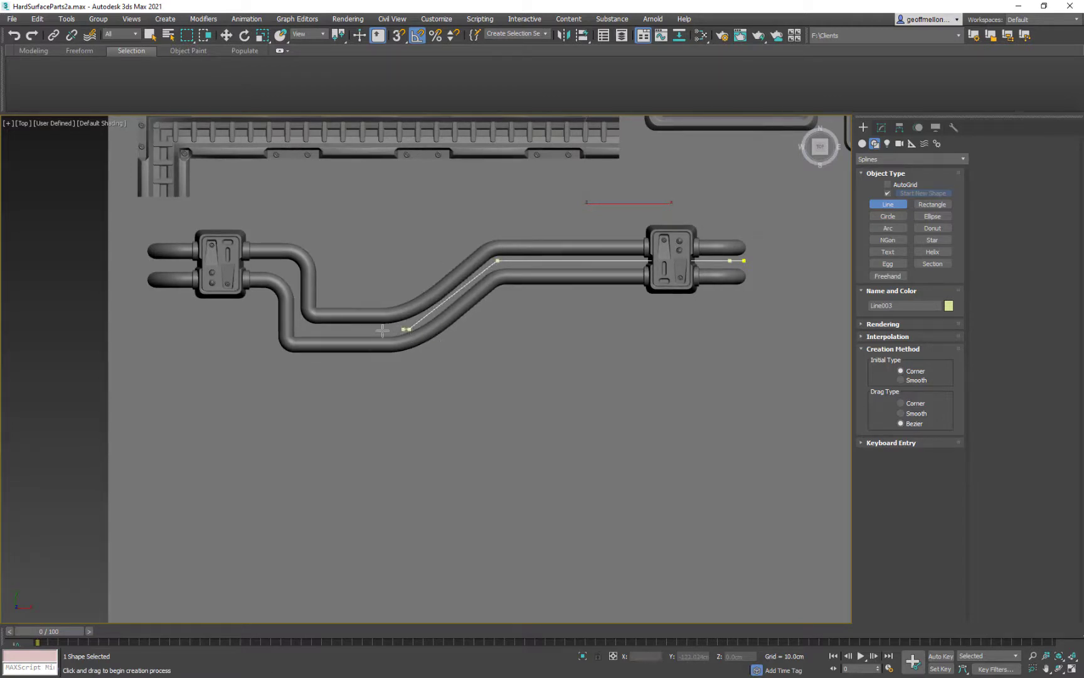
{"action": "left_click", "coordinate": [409, 328]}
{"action": "left_click", "coordinate": [287, 328]}
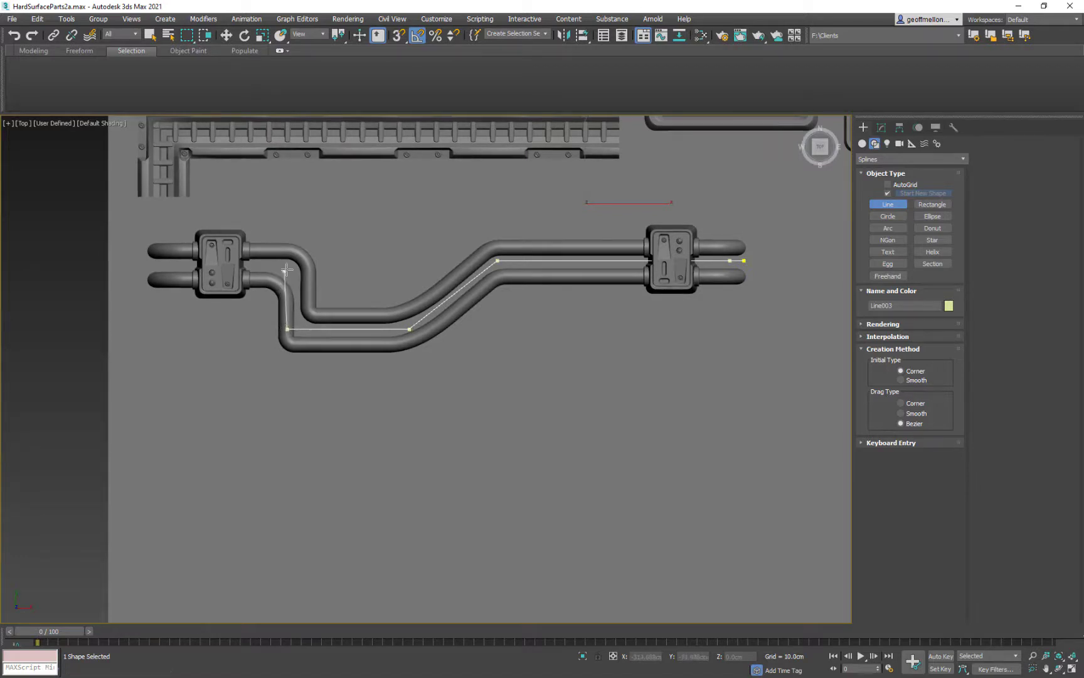
{"action": "left_click", "coordinate": [286, 276]}
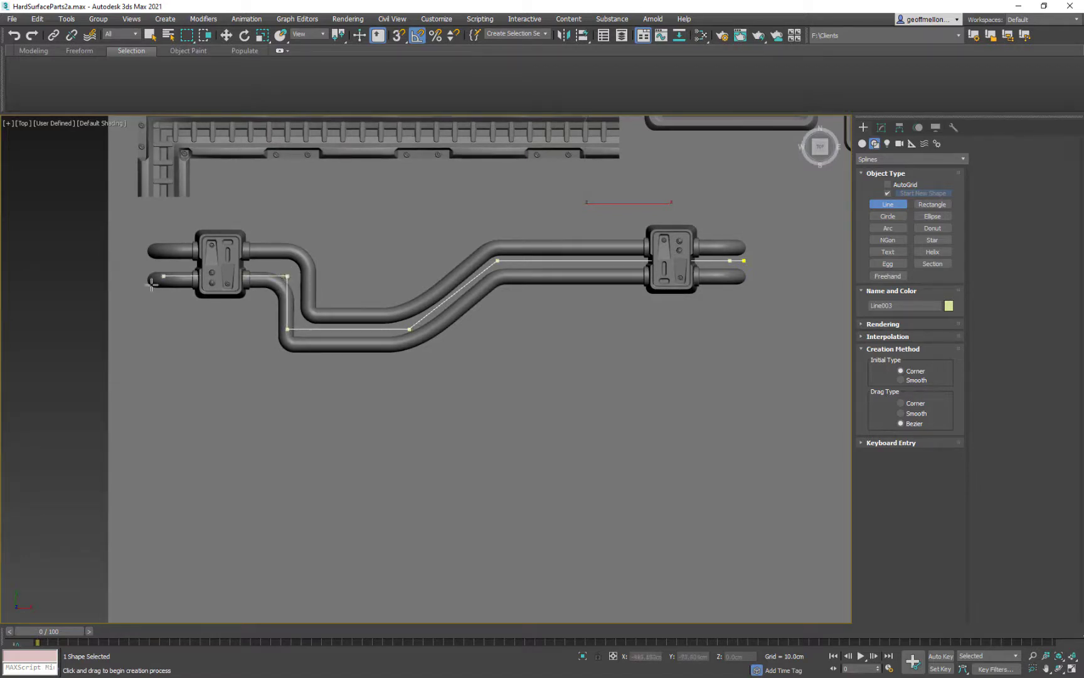
{"action": "left_click", "coordinate": [143, 276]}
{"action": "right_click", "coordinate": [133, 279]}
Step: Enter vertex editing on the new line and refine it with an extra vertex close to its left end
{"action": "middle_click_drag", "start_coordinate": [166, 220], "coordinate": [193, 216]}
{"action": "key", "text": "1"}
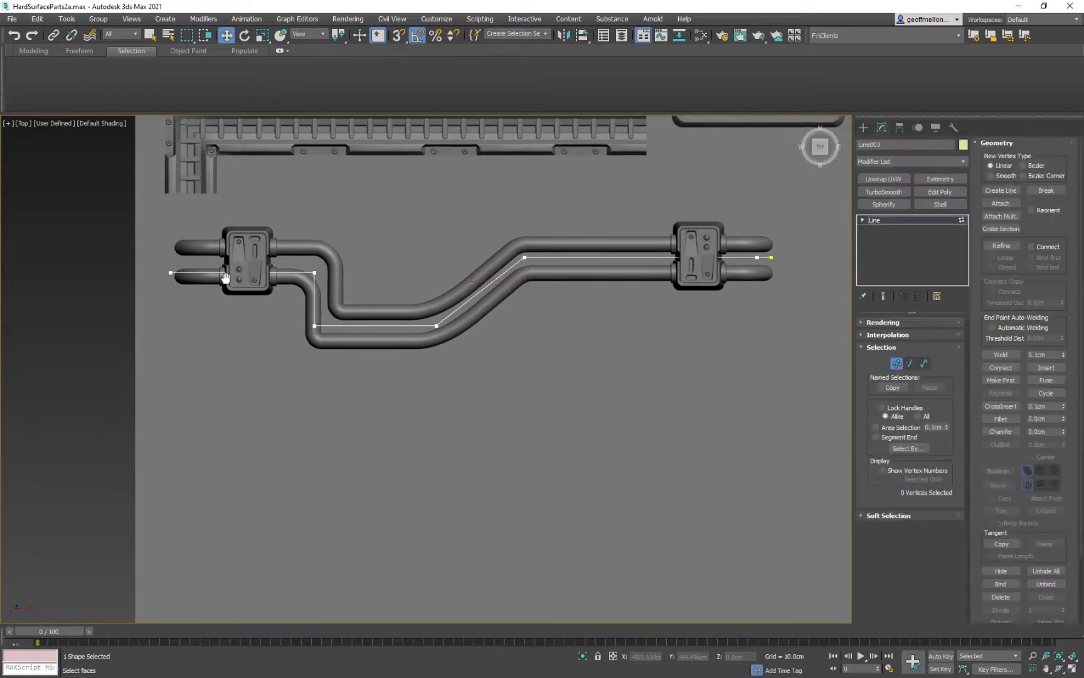
{"action": "scroll", "coordinate": [252, 272], "scroll_direction": "up", "scroll_amount": 2}
{"action": "right_click", "coordinate": [248, 269]}
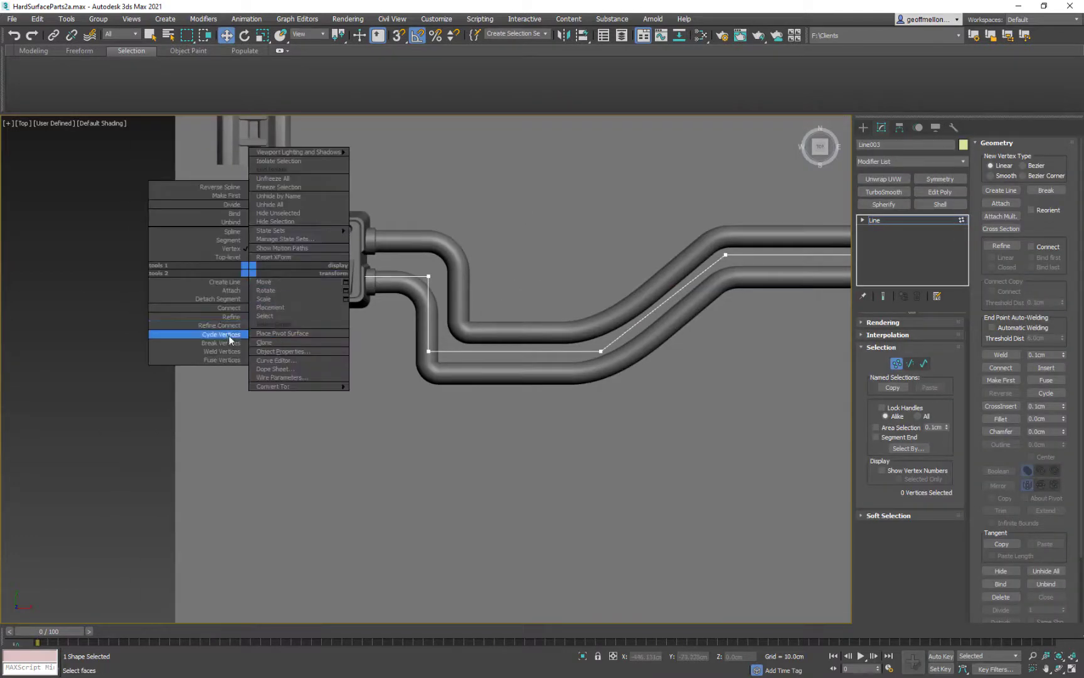
{"action": "left_click", "coordinate": [239, 317]}
{"action": "key", "text": "w"}
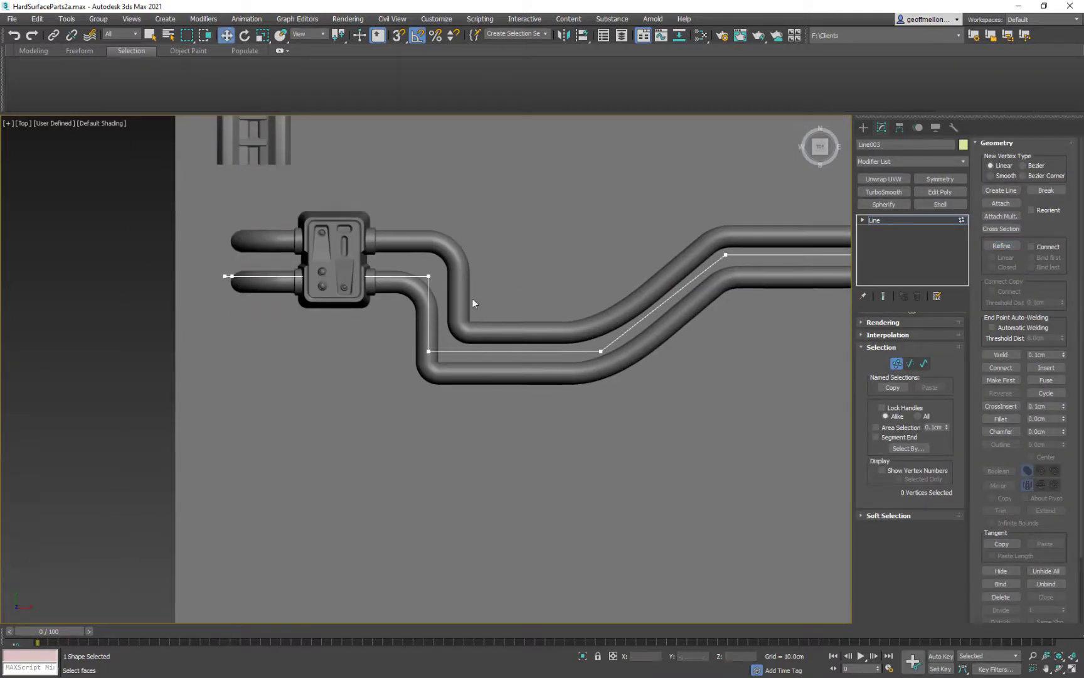
Step: In the Front view, lower the line's right end vertex to the bottom of the down-turned pipe end
{"action": "scroll", "coordinate": [484, 314], "scroll_direction": "down", "scroll_amount": 2}
{"action": "middle_click_drag", "start_coordinate": [484, 315], "coordinate": [327, 295]}
{"action": "scroll", "coordinate": [327, 295], "scroll_direction": "down", "scroll_amount": 4}
{"action": "scroll", "coordinate": [533, 280], "scroll_direction": "up", "scroll_amount": 3}
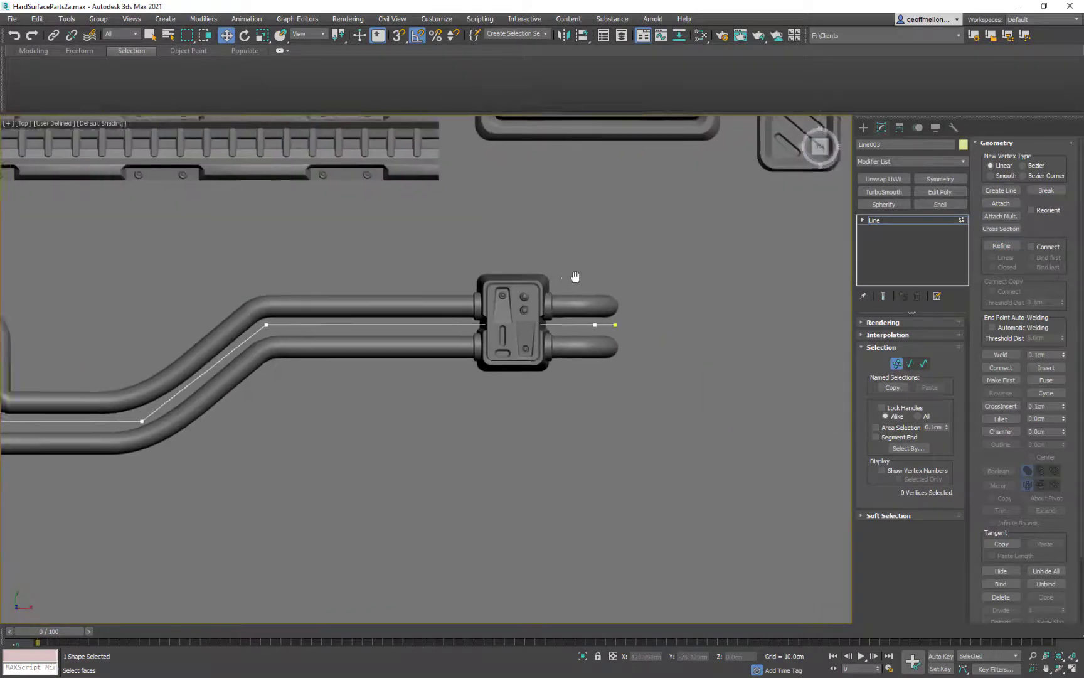
{"action": "left_click", "coordinate": [640, 322]}
{"action": "middle_click_drag", "start_coordinate": [246, 206], "coordinate": [343, 182]}
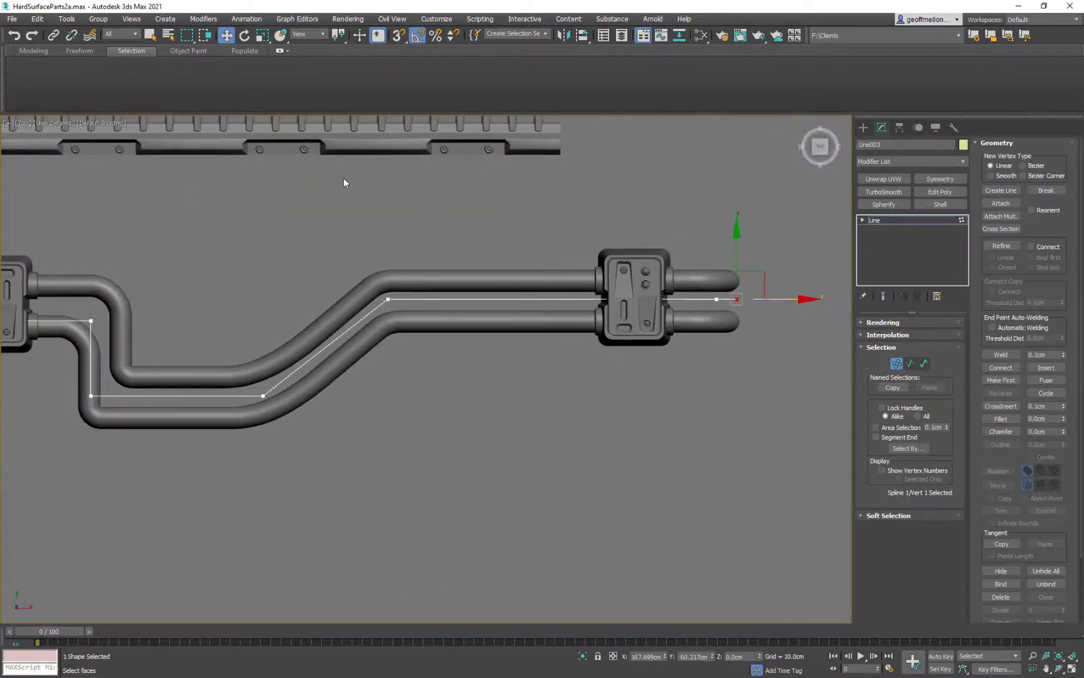
{"action": "key", "text": "f"}
{"action": "middle_click_drag", "start_coordinate": [483, 238], "coordinate": [528, 212]}
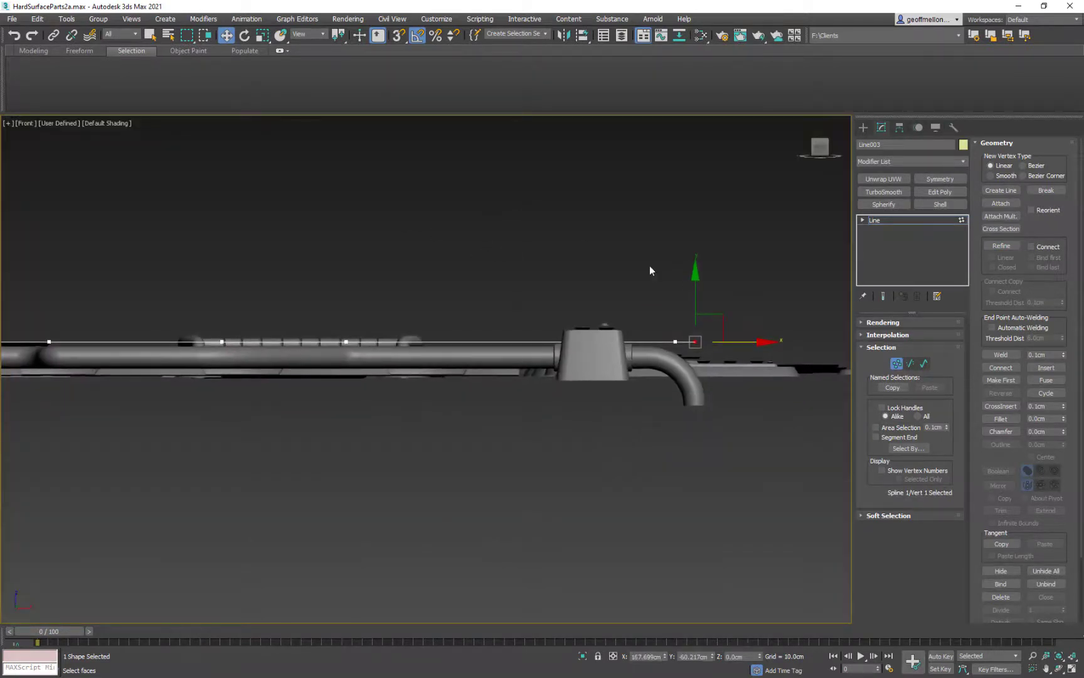
{"action": "left_click_drag", "start_coordinate": [704, 305], "coordinate": [696, 370]}
Step: Lower the line's left end vertex to the bottom of the down-turned pipe end on that side
{"action": "middle_click_drag", "start_coordinate": [257, 251], "coordinate": [666, 220]}
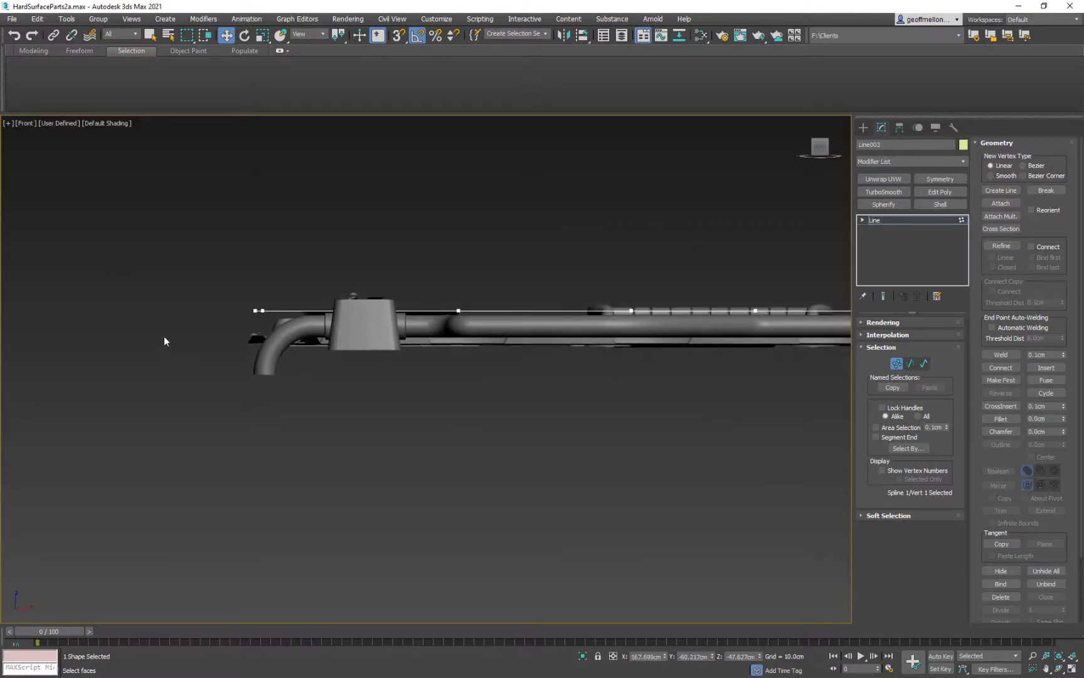
{"action": "left_click", "coordinate": [255, 312]}
{"action": "left_click_drag", "start_coordinate": [253, 271], "coordinate": [263, 332]}
Step: Select the line's two right end vertices and scale them together in X about the selection center to make the end segment vertical
{"action": "middle_click_drag", "start_coordinate": [637, 339], "coordinate": [343, 348]}
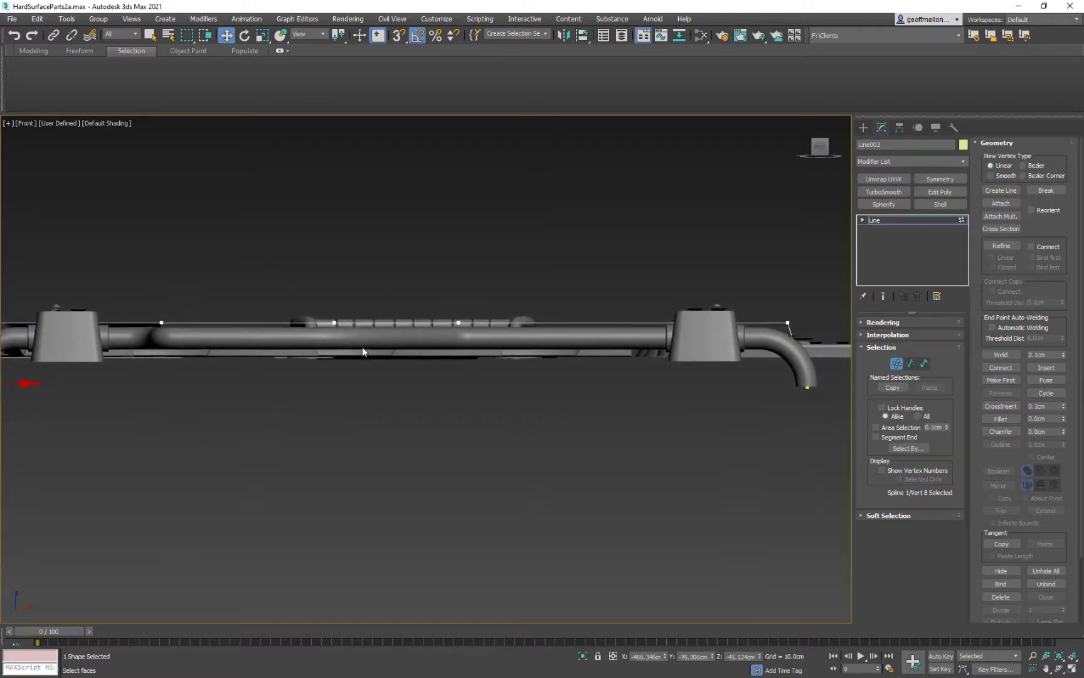
{"action": "left_click_drag", "start_coordinate": [818, 413], "coordinate": [821, 420]}
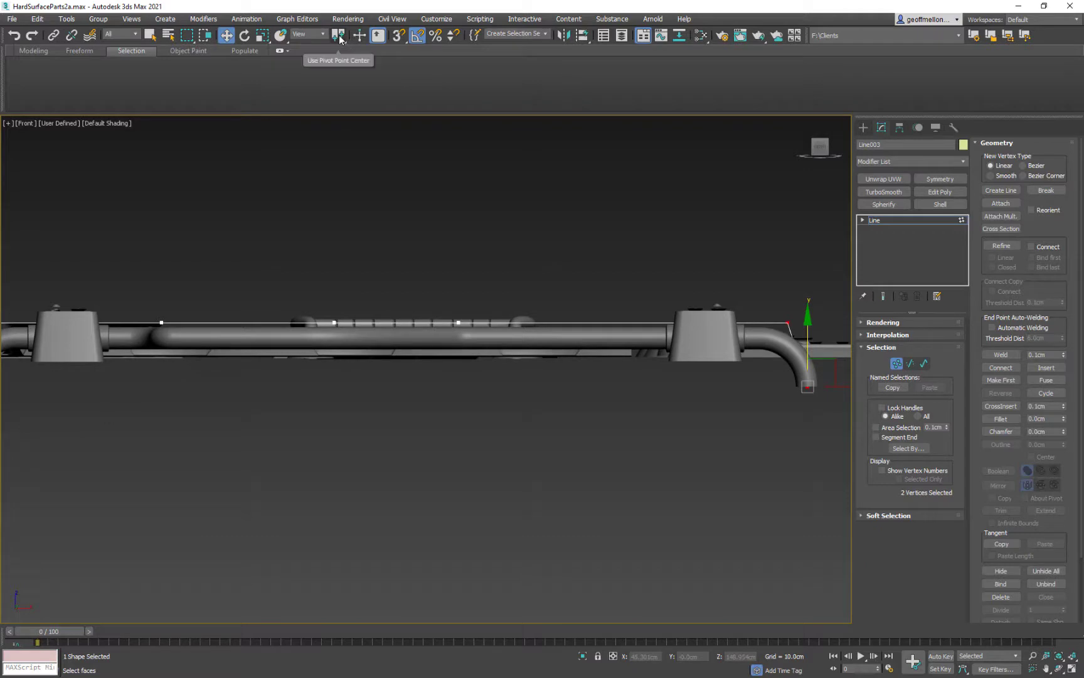
{"action": "mouse_move", "coordinate": [339, 39]}
{"action": "left_mouse_down"}
{"action": "mouse_move", "coordinate": [339, 71]}
{"action": "mouse_move", "coordinate": [340, 53]}
{"action": "left_mouse_up"}
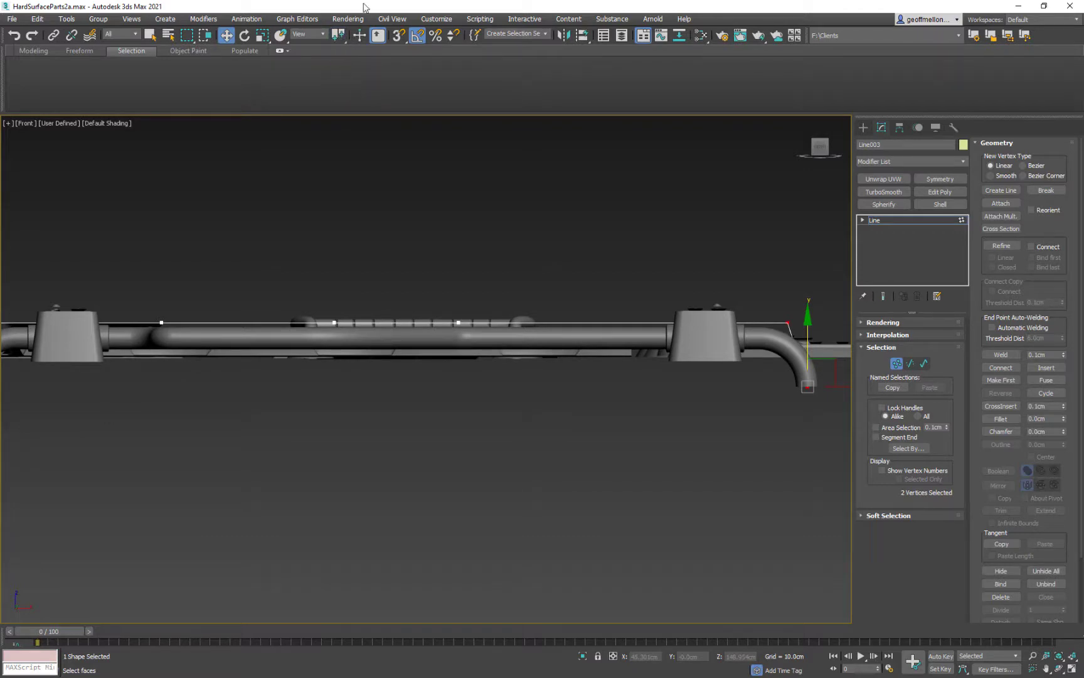
{"action": "key", "text": "r"}
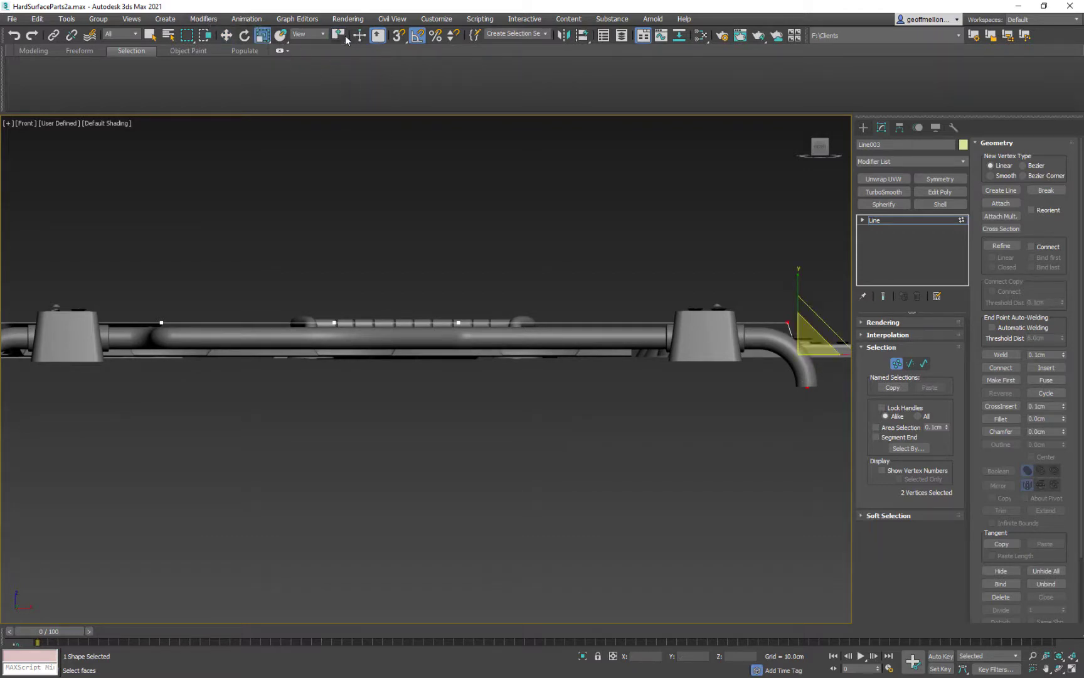
{"action": "middle_click_drag", "start_coordinate": [768, 325], "coordinate": [617, 319]}
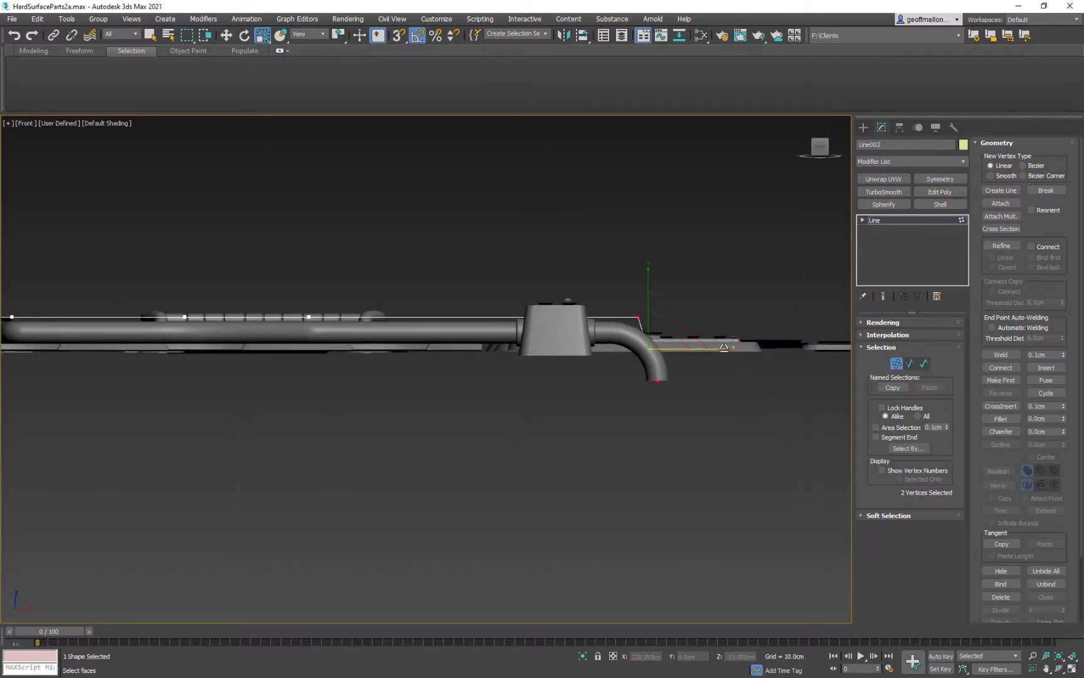
{"action": "left_click_drag", "start_coordinate": [724, 347], "coordinate": [38, 289]}
{"action": "left_click_drag", "start_coordinate": [718, 347], "coordinate": [501, 355]}
Step: Select the line's two left end vertices and scale them together in X to make that end segment vertical
{"action": "scroll", "coordinate": [333, 351], "scroll_direction": "down", "scroll_amount": 2}
{"action": "middle_click_drag", "start_coordinate": [333, 351], "coordinate": [848, 330]}
{"action": "scroll", "coordinate": [354, 328], "scroll_direction": "up", "scroll_amount": 4}
{"action": "middle_click_drag", "start_coordinate": [354, 328], "coordinate": [427, 320]}
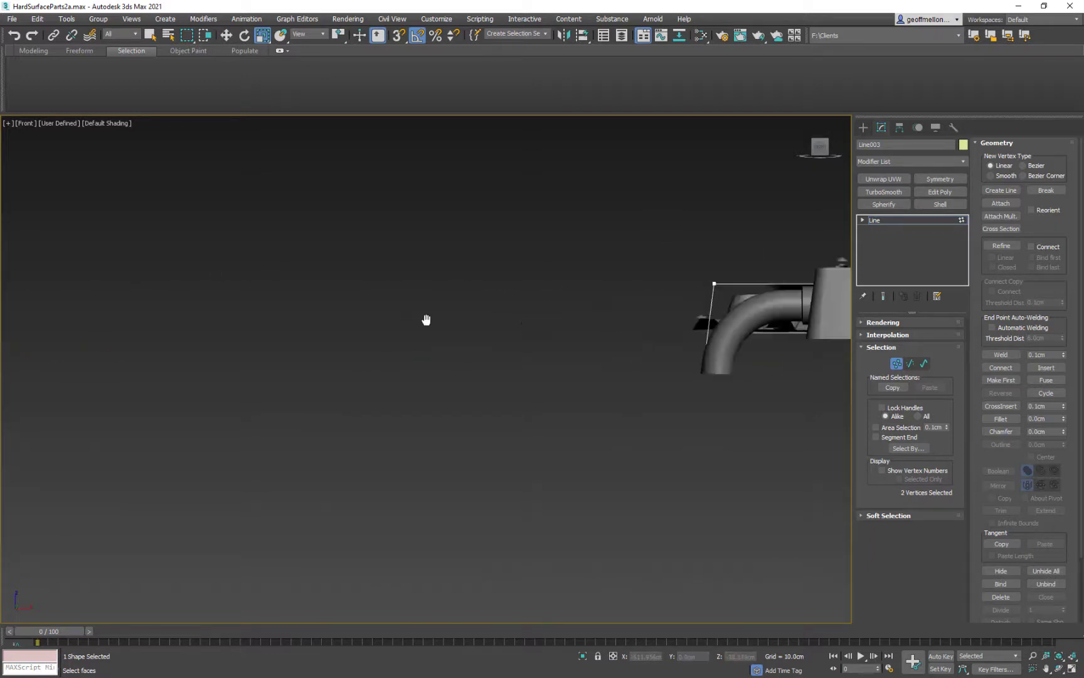
{"action": "middle_click_drag", "start_coordinate": [568, 255], "coordinate": [377, 283]}
{"action": "left_click_drag", "start_coordinate": [413, 248], "coordinate": [579, 480]}
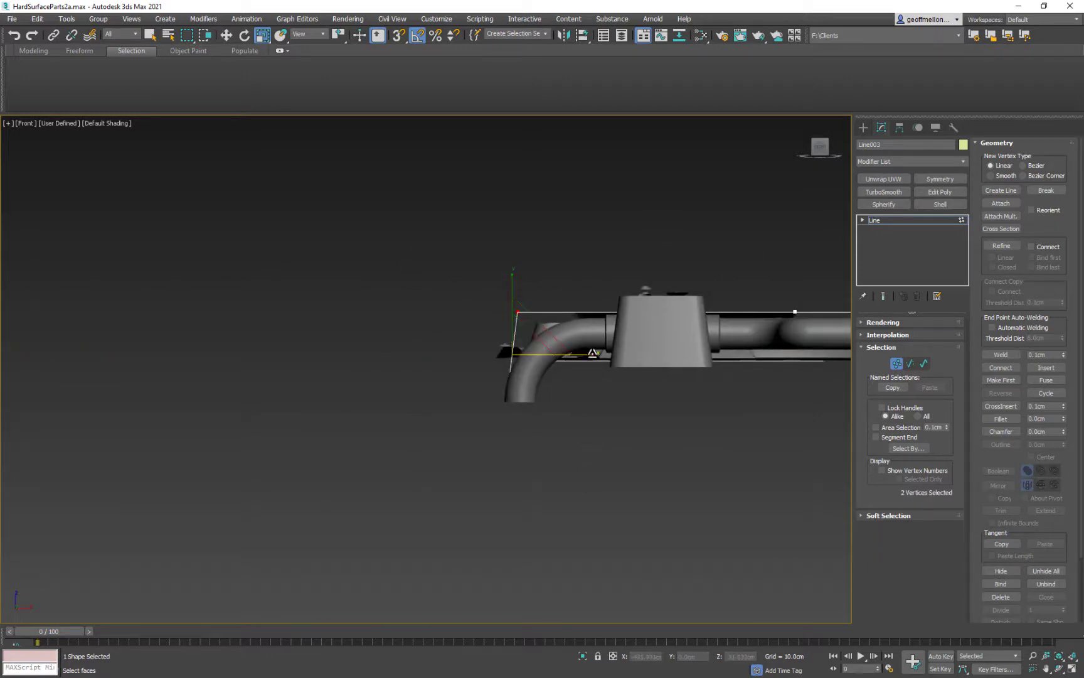
{"action": "left_click_drag", "start_coordinate": [593, 355], "coordinate": [1, 287]}
Step: Shift the left end vertex pair and the right end vertex pair slightly right, in line with the down-turned pipe ends
{"action": "middle_click_drag", "start_coordinate": [208, 222], "coordinate": [50, 218]}
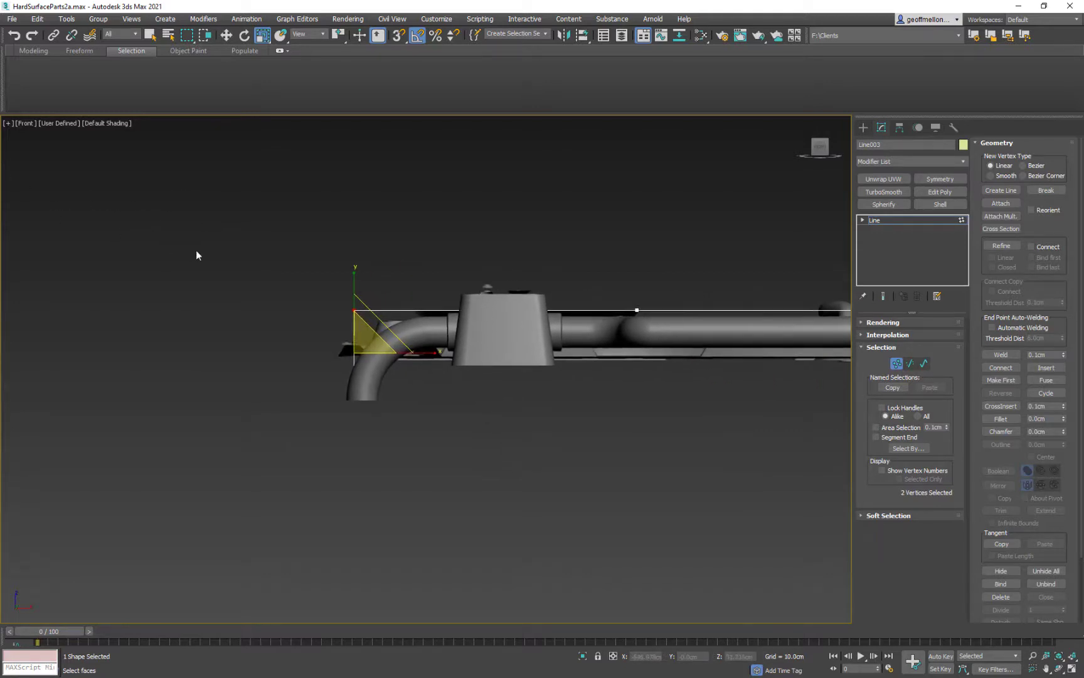
{"action": "key", "text": "w"}
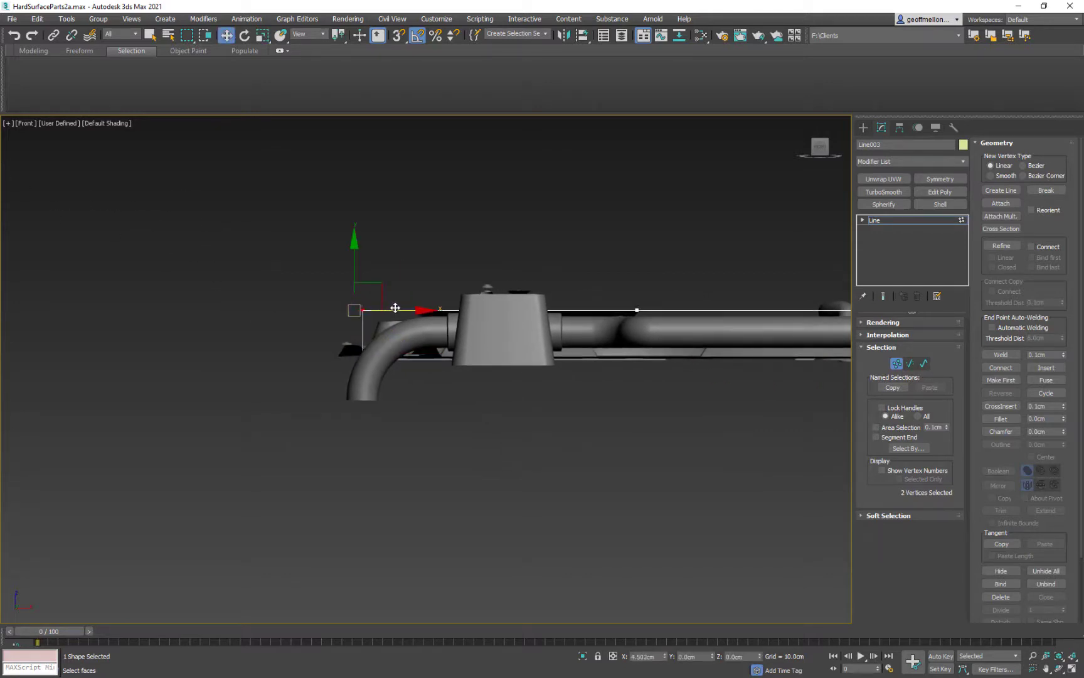
{"action": "middle_click_drag", "start_coordinate": [726, 338], "coordinate": [284, 412]}
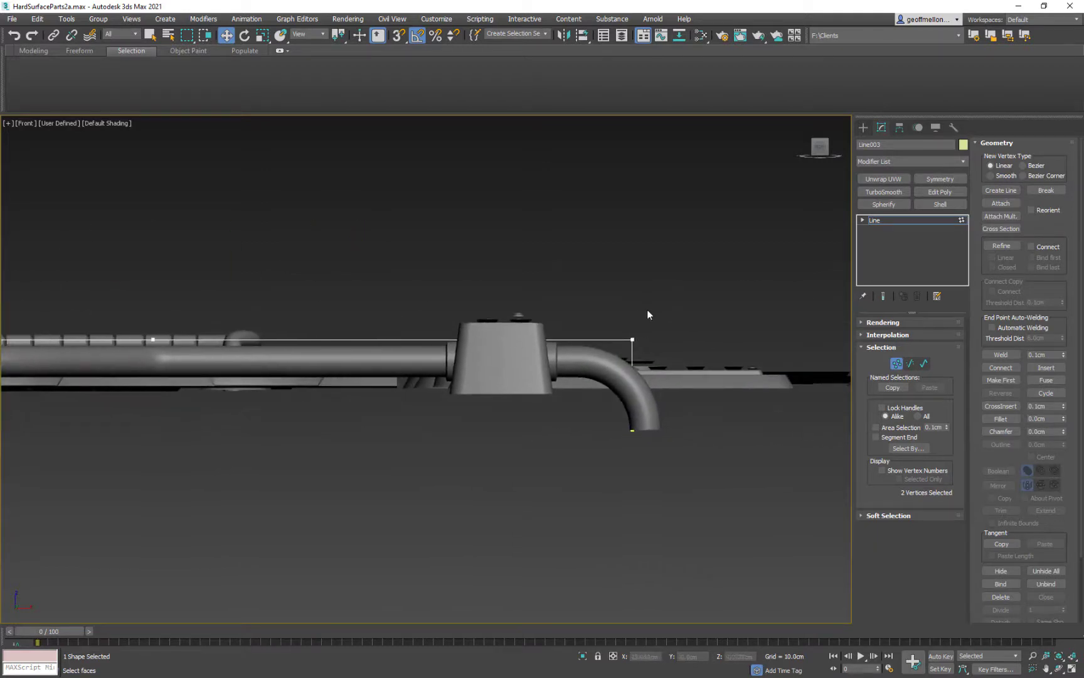
{"action": "left_click_drag", "start_coordinate": [615, 334], "coordinate": [662, 447]}
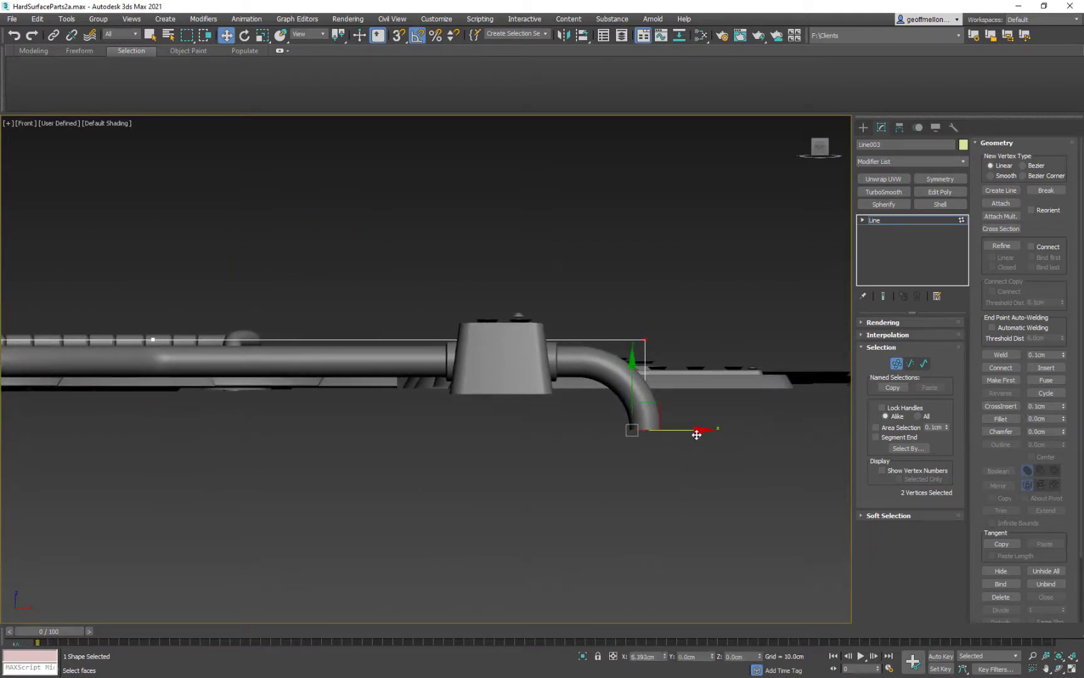
Step: In the Top view, select the line's upper corner vertex beside the left junction box and try to fillet it
{"action": "scroll", "coordinate": [508, 281], "scroll_direction": "down", "scroll_amount": 3}
{"action": "scroll", "coordinate": [507, 282], "scroll_direction": "up", "scroll_amount": 2}
{"action": "key", "text": "r"}
{"action": "key", "text": "t"}
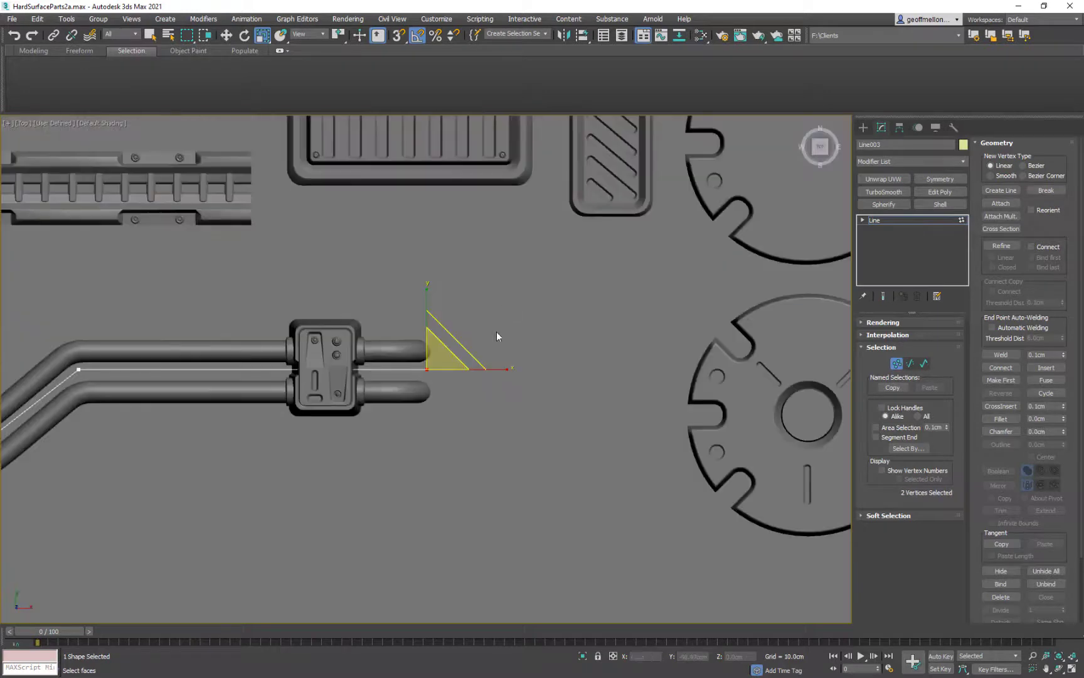
{"action": "scroll", "coordinate": [496, 331], "scroll_direction": "down", "scroll_amount": 4}
{"action": "scroll", "coordinate": [528, 329], "scroll_direction": "up", "scroll_amount": 3}
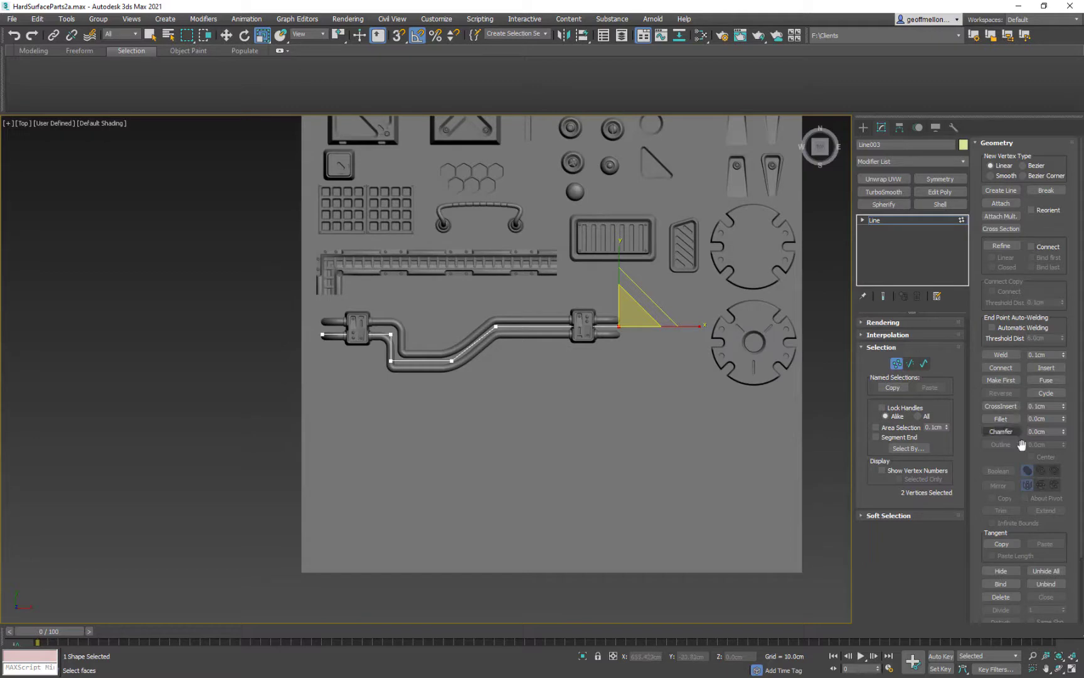
{"action": "scroll", "coordinate": [376, 346], "scroll_direction": "up", "scroll_amount": 5}
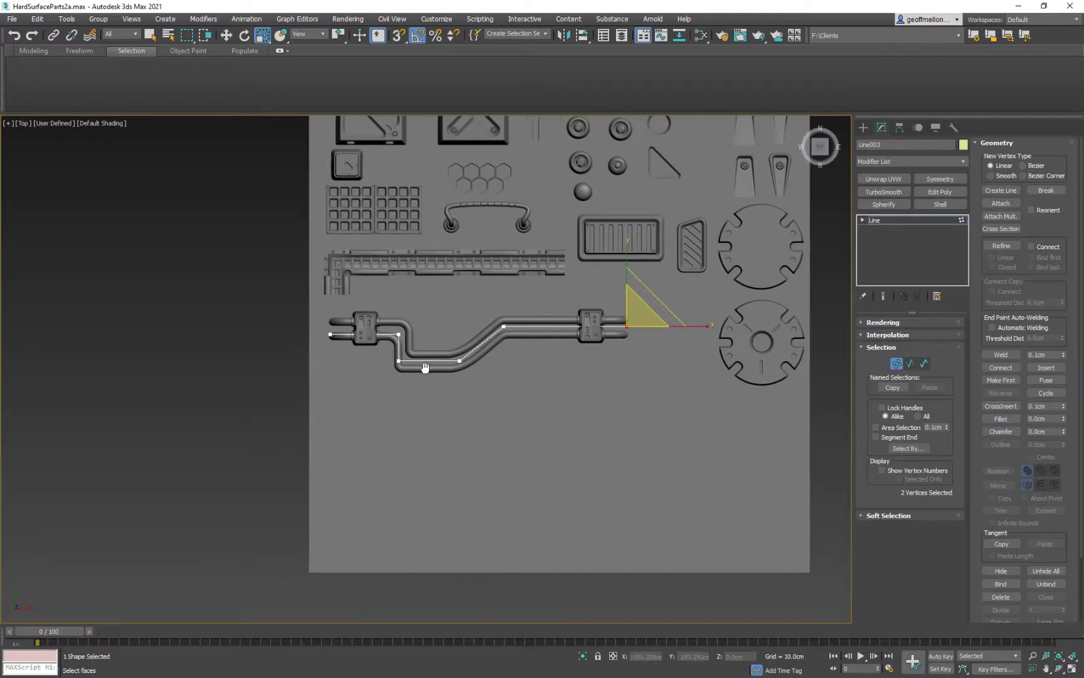
{"action": "left_click", "coordinate": [433, 320]}
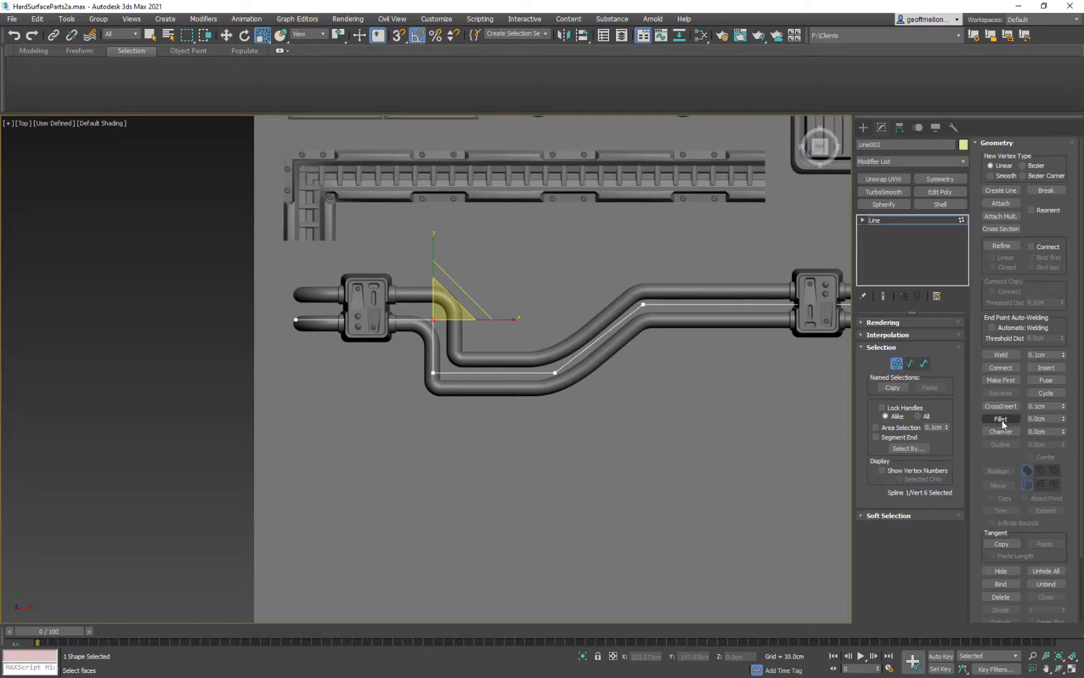
{"action": "left_click_drag", "start_coordinate": [1063, 420], "coordinate": [1065, 408]}
Step: Turn on Enable In Viewport for the line so that it displays as a solid pipe
{"action": "left_click", "coordinate": [883, 322]}
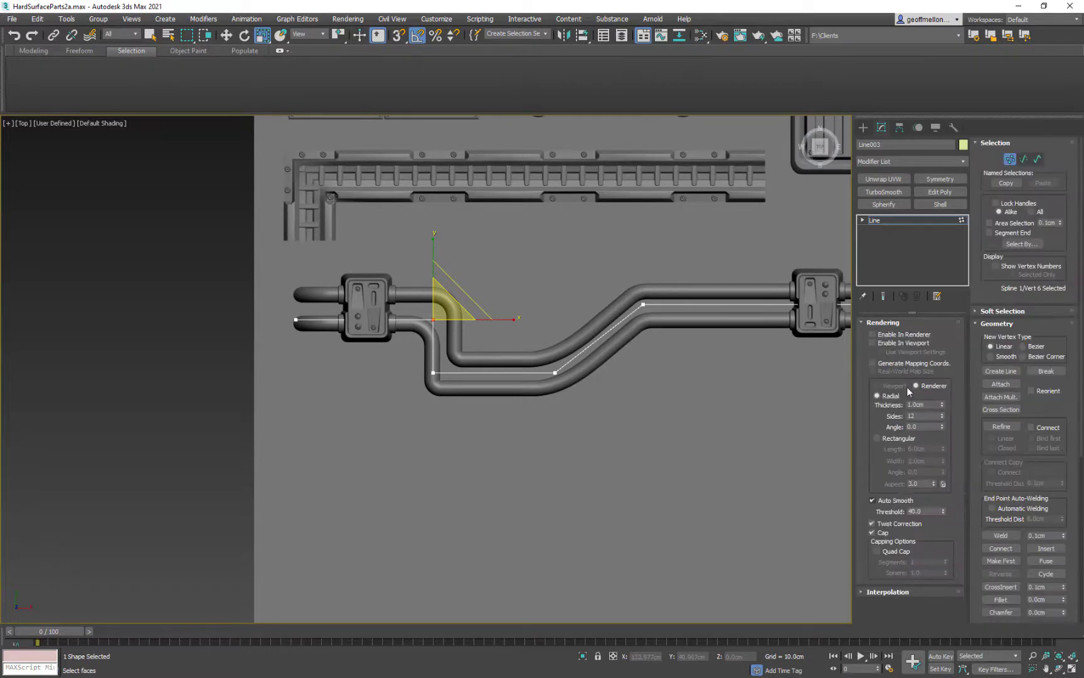
{"action": "left_click", "coordinate": [891, 343]}
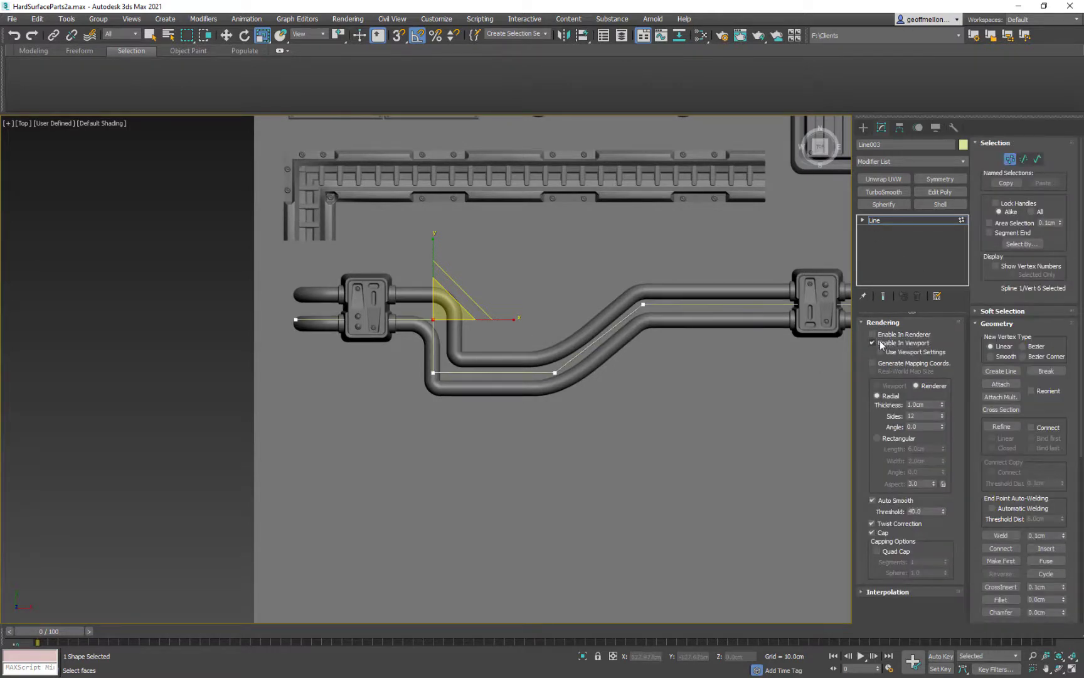
{"action": "scroll", "coordinate": [553, 308], "scroll_direction": "up", "scroll_amount": 6}
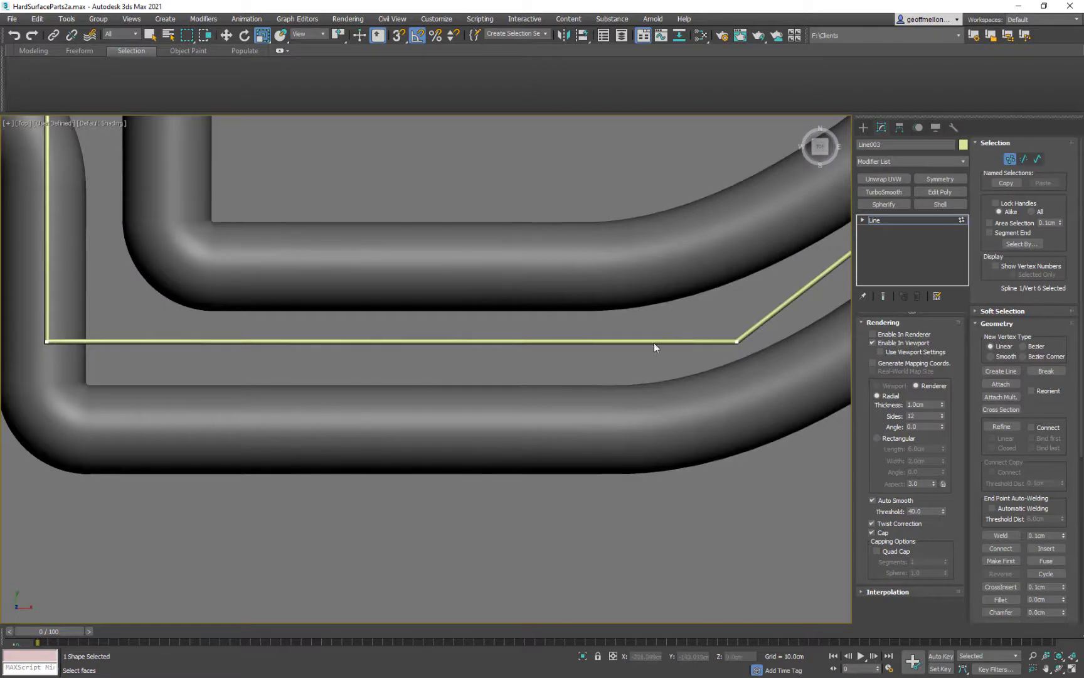
{"action": "scroll", "coordinate": [655, 347], "scroll_direction": "down", "scroll_amount": 6}
Step: Try radial thicknesses of 10 and 20 cm on the line and settle on a thickness of 30 cm
{"action": "double_click", "coordinate": [924, 405]}
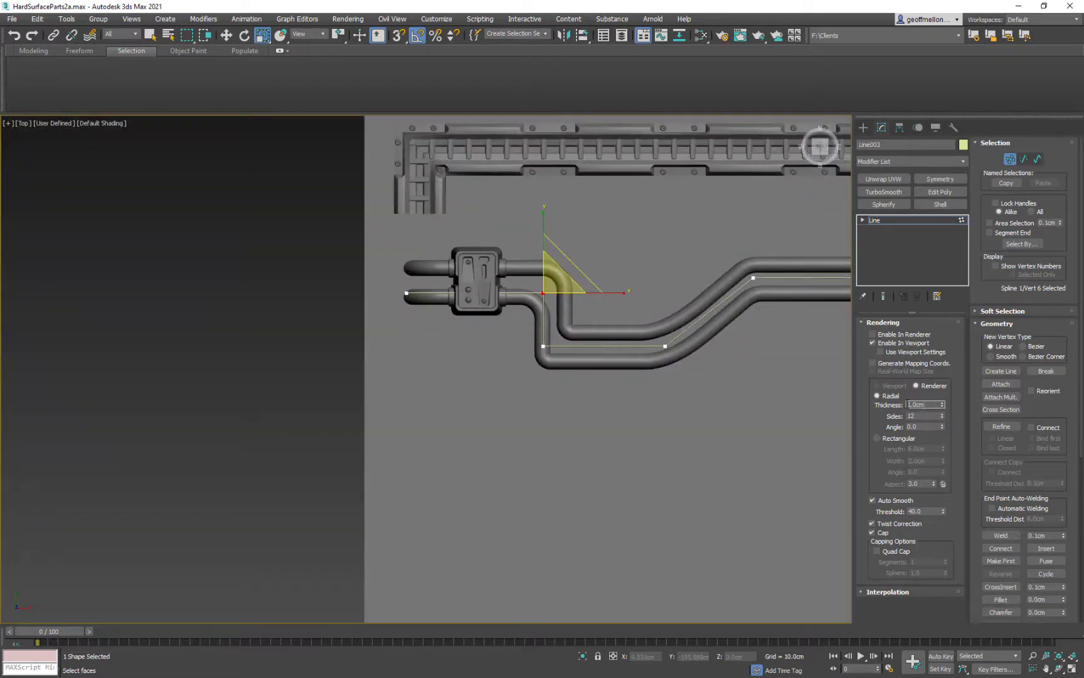
{"action": "type", "text": "10"}
{"action": "key", "text": "Return"}
{"action": "type", "text": "20"}
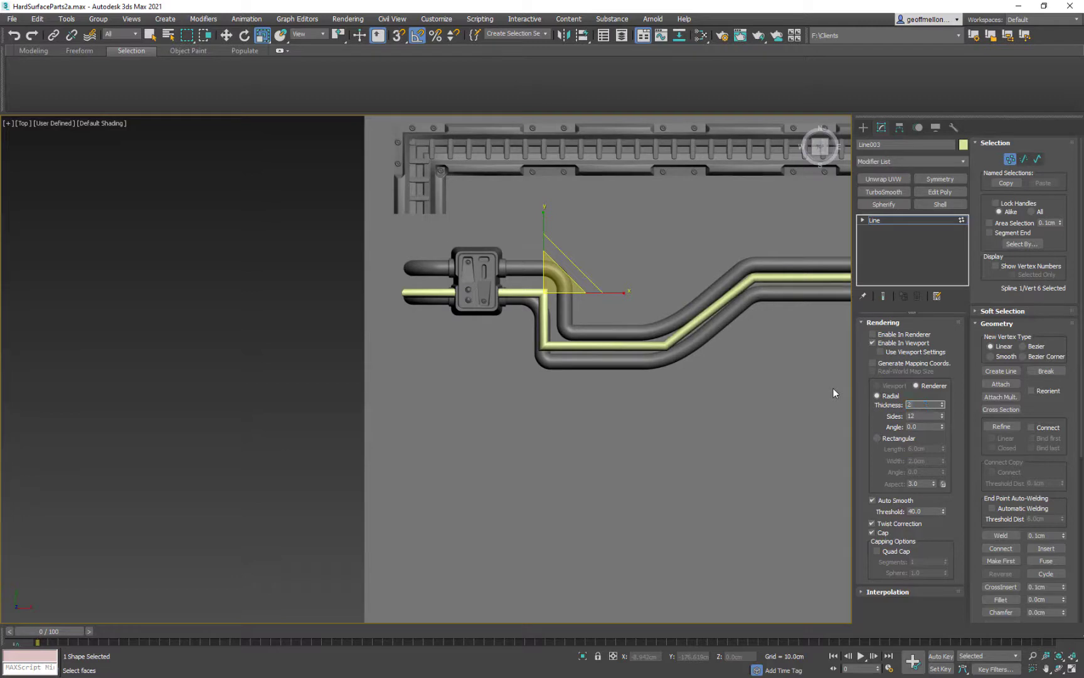
{"action": "key", "text": "Return"}
{"action": "type", "text": "2"}
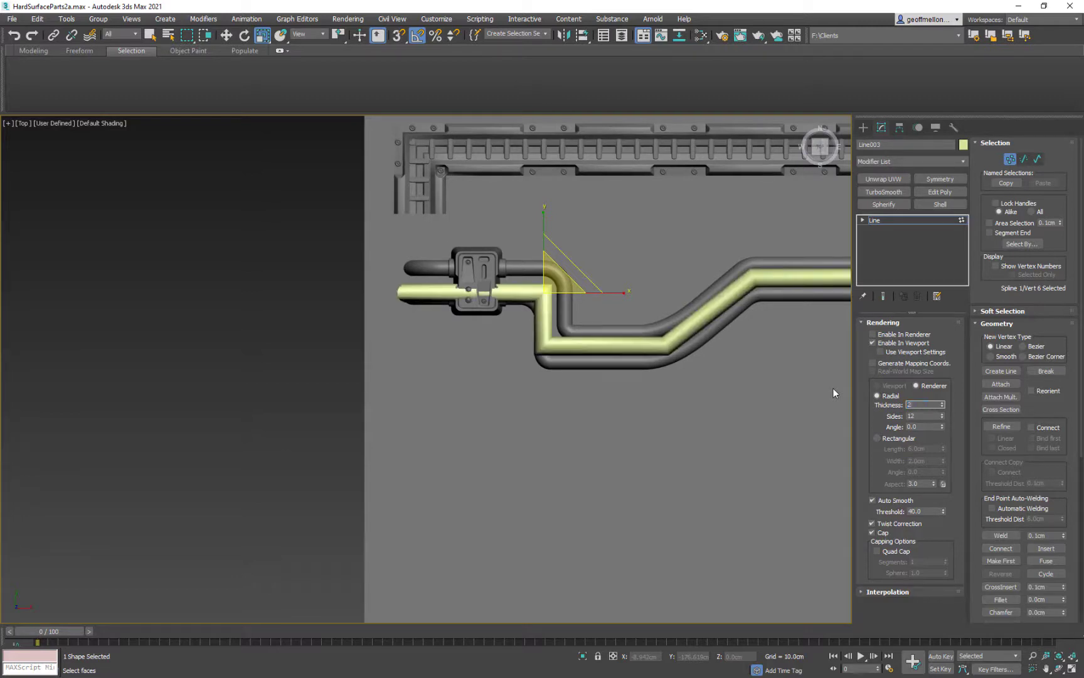
{"action": "type", "text": "0"}
{"action": "key", "text": "BackSpace"}
{"action": "key", "text": "BackSpace"}
{"action": "key", "text": "Return"}
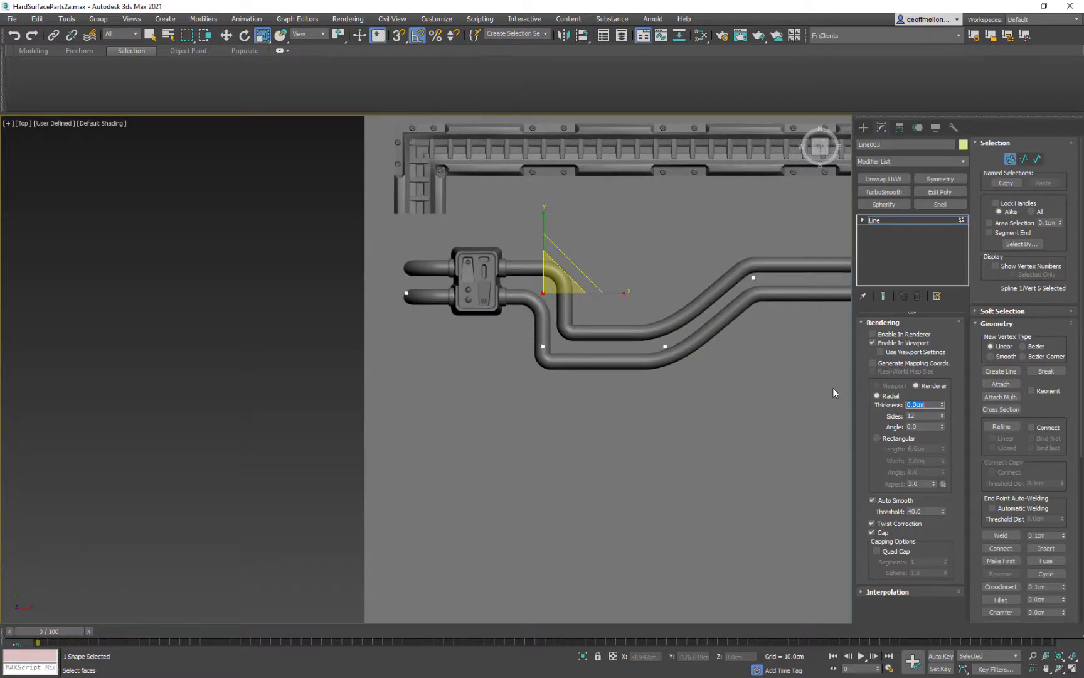
{"action": "type", "text": "30"}
{"action": "key", "text": "Return"}
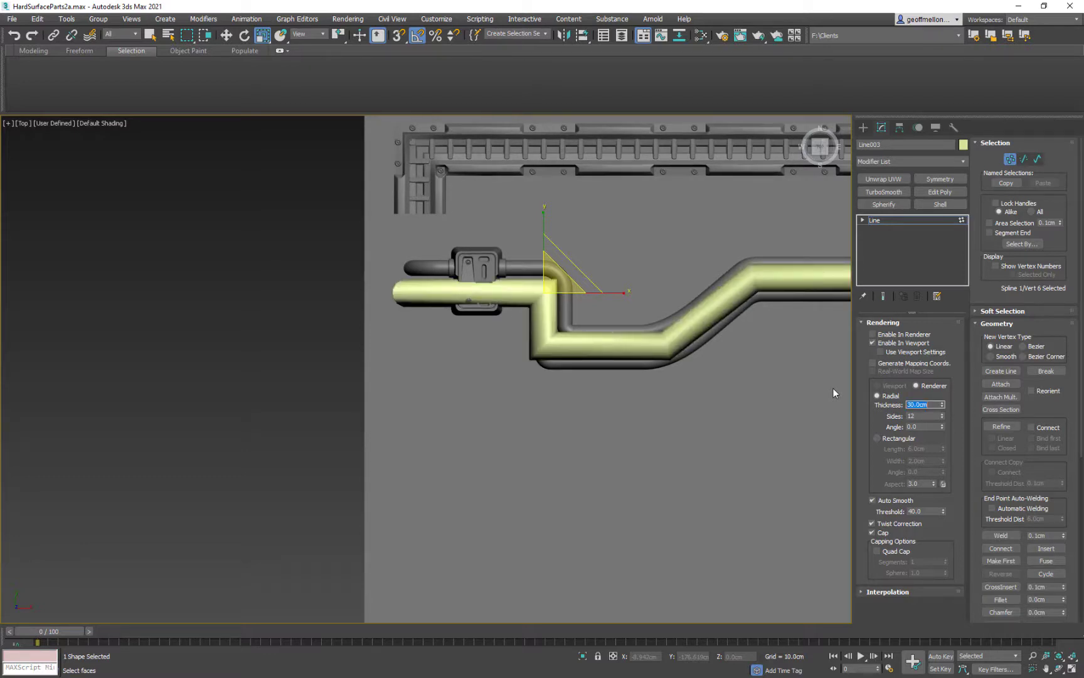
Step: Lower the whole line in Z to the height of the existing pipes and shift it in XY between the two of them
{"action": "middle_click_drag", "start_coordinate": [665, 331], "coordinate": [579, 336]}
{"action": "key", "text": "w"}
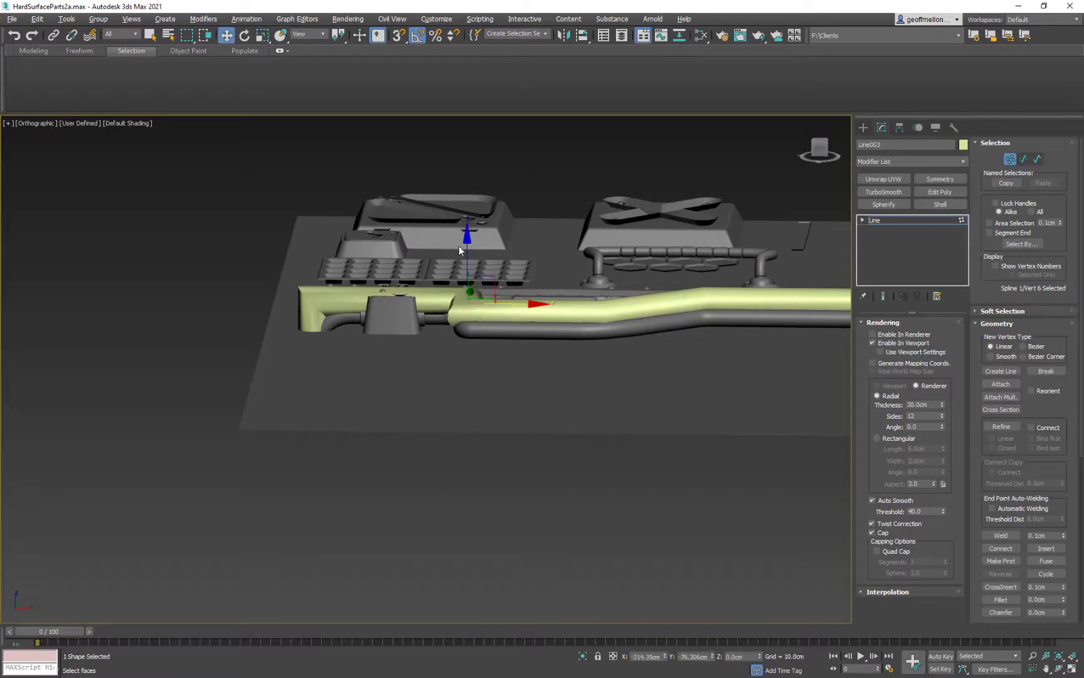
{"action": "left_click_drag", "start_coordinate": [467, 252], "coordinate": [467, 277]}
{"action": "key", "text": "ctrl+z"}
{"action": "key", "text": "1"}
{"action": "left_click_drag", "start_coordinate": [641, 267], "coordinate": [643, 290]}
{"action": "middle_click_drag", "start_coordinate": [644, 292], "coordinate": [595, 347], "text": "alt"}
{"action": "middle_click_drag", "start_coordinate": [684, 307], "coordinate": [678, 236], "text": "alt"}
{"action": "left_click_drag", "start_coordinate": [563, 270], "coordinate": [563, 274]}
{"action": "middle_click_drag", "start_coordinate": [568, 279], "coordinate": [613, 377], "text": "alt"}
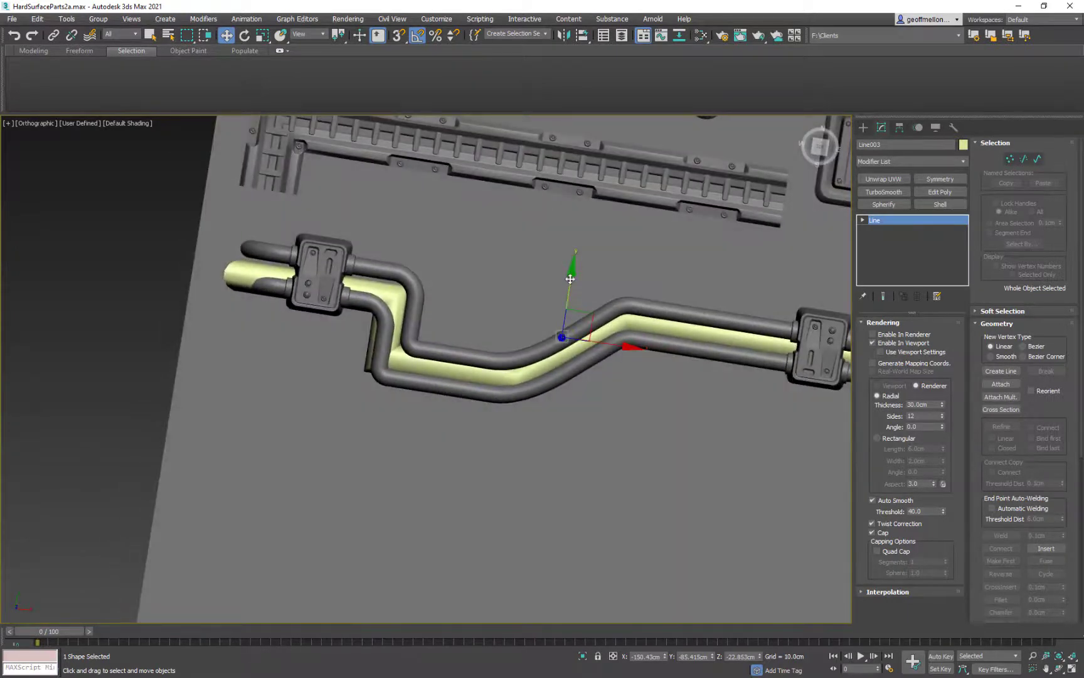
{"action": "left_click_drag", "start_coordinate": [591, 314], "coordinate": [589, 307]}
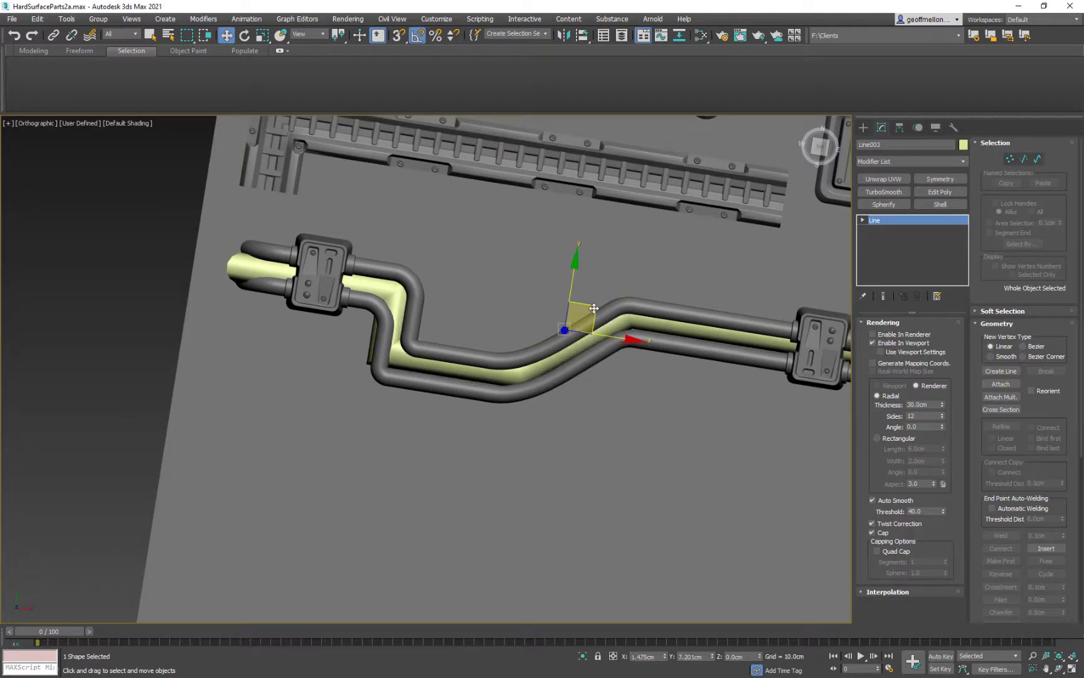
{"action": "middle_click_drag", "start_coordinate": [542, 297], "coordinate": [599, 270]}
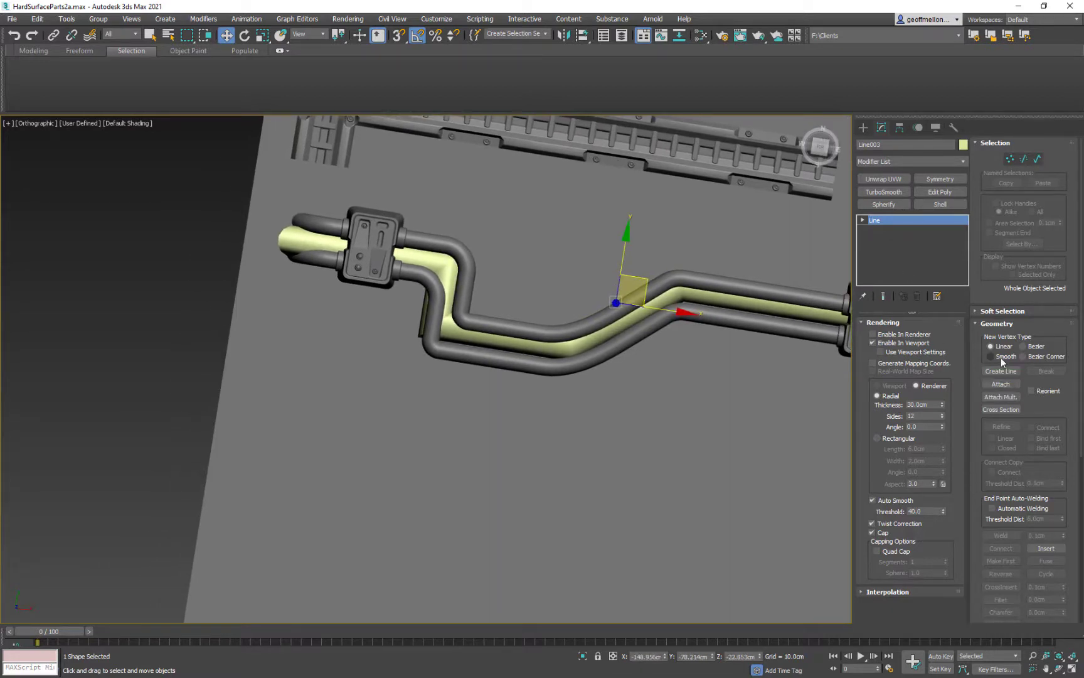
Step: Fillet the lower and upper corner vertices of the line's step beside the left junction box
{"action": "key", "text": "1"}
{"action": "left_click_drag", "start_coordinate": [393, 302], "coordinate": [521, 405]}
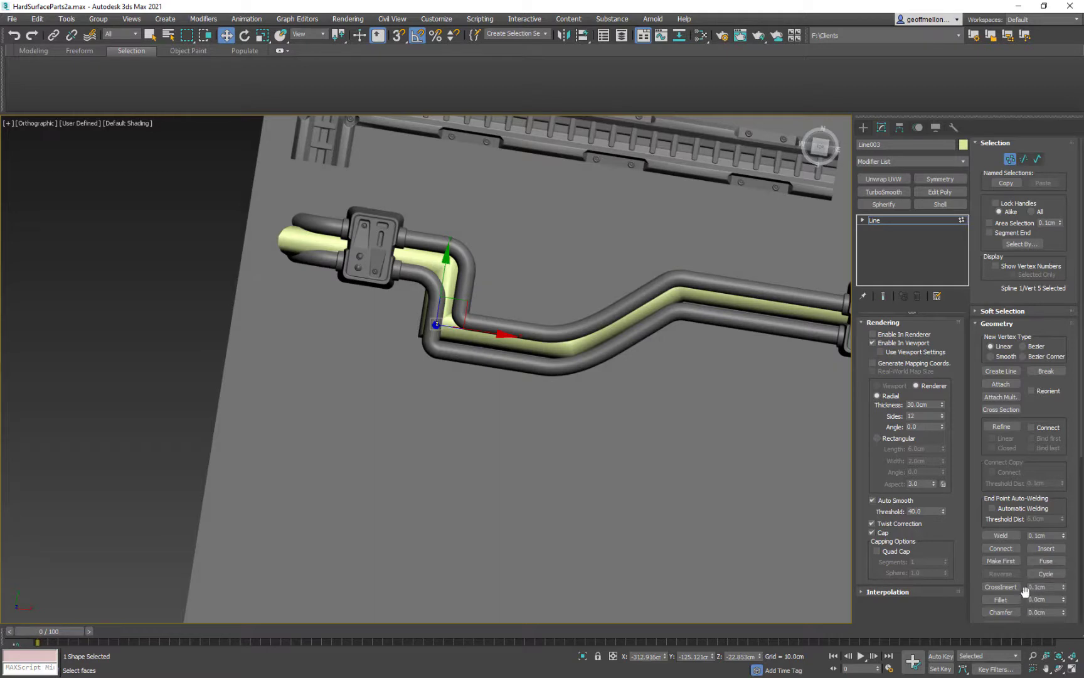
{"action": "left_click_drag", "start_coordinate": [1064, 601], "coordinate": [1053, 578]}
{"action": "left_click_drag", "start_coordinate": [529, 214], "coordinate": [433, 278]}
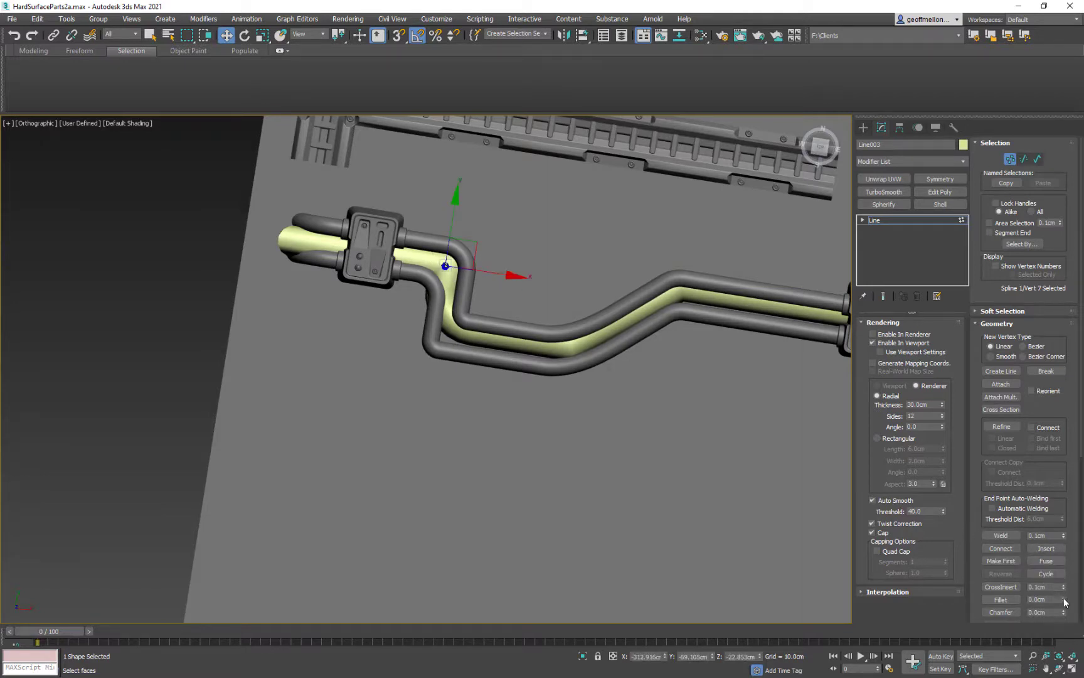
{"action": "left_click_drag", "start_coordinate": [1065, 603], "coordinate": [1064, 582]}
Step: Fillet the two corner vertices at the lower and upper ends of the line's diagonal section
{"action": "left_click_drag", "start_coordinate": [609, 410], "coordinate": [545, 318]}
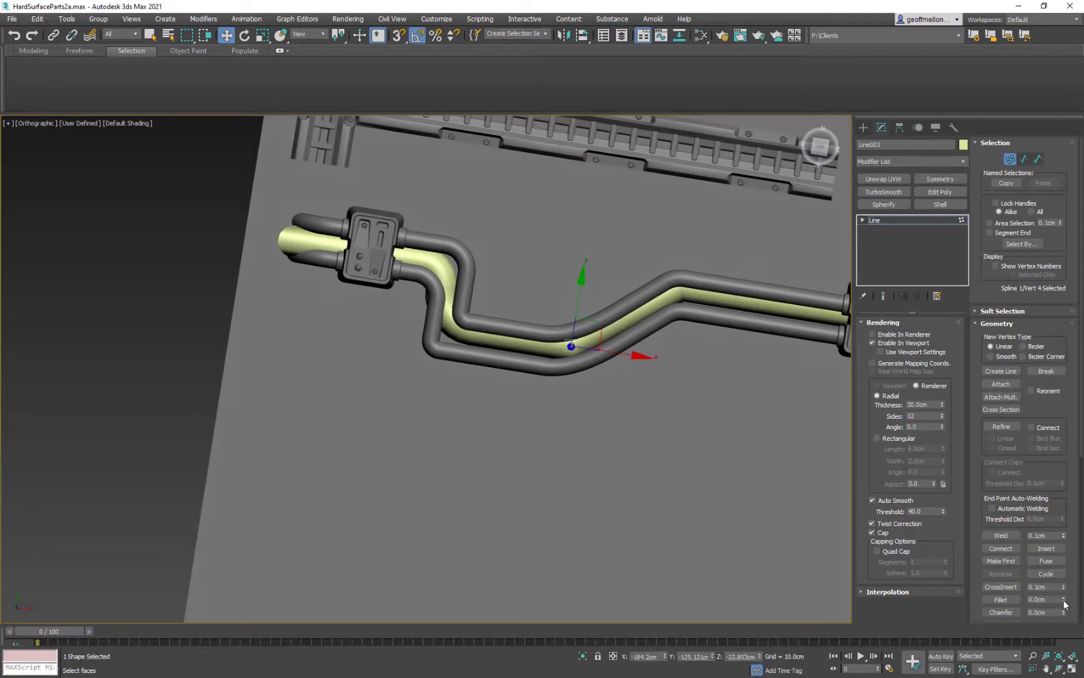
{"action": "left_click_drag", "start_coordinate": [1063, 601], "coordinate": [1064, 581]}
{"action": "left_click_drag", "start_coordinate": [607, 240], "coordinate": [768, 402]}
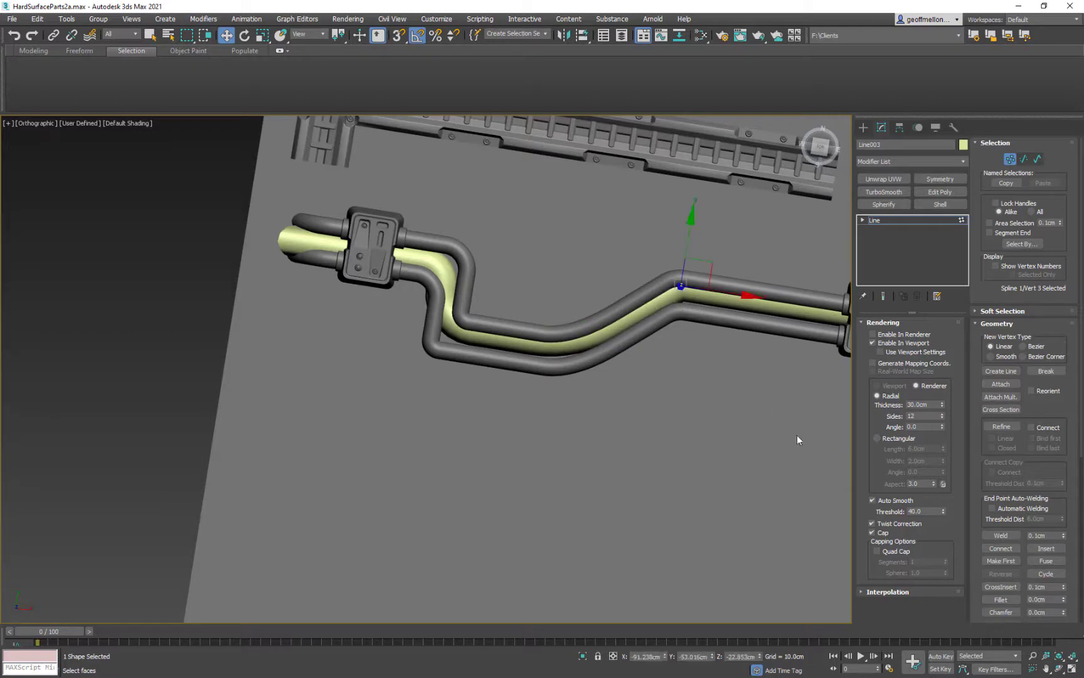
{"action": "left_click_drag", "start_coordinate": [1065, 600], "coordinate": [1064, 576]}
Step: Fillet the corner vertices where the line's left and right ends turn down
{"action": "scroll", "coordinate": [493, 289], "scroll_direction": "down", "scroll_amount": 3}
{"action": "middle_click_drag", "start_coordinate": [493, 288], "coordinate": [405, 331]}
{"action": "middle_click_drag", "start_coordinate": [405, 330], "coordinate": [432, 250], "text": "alt"}
{"action": "left_click_drag", "start_coordinate": [261, 336], "coordinate": [260, 339]}
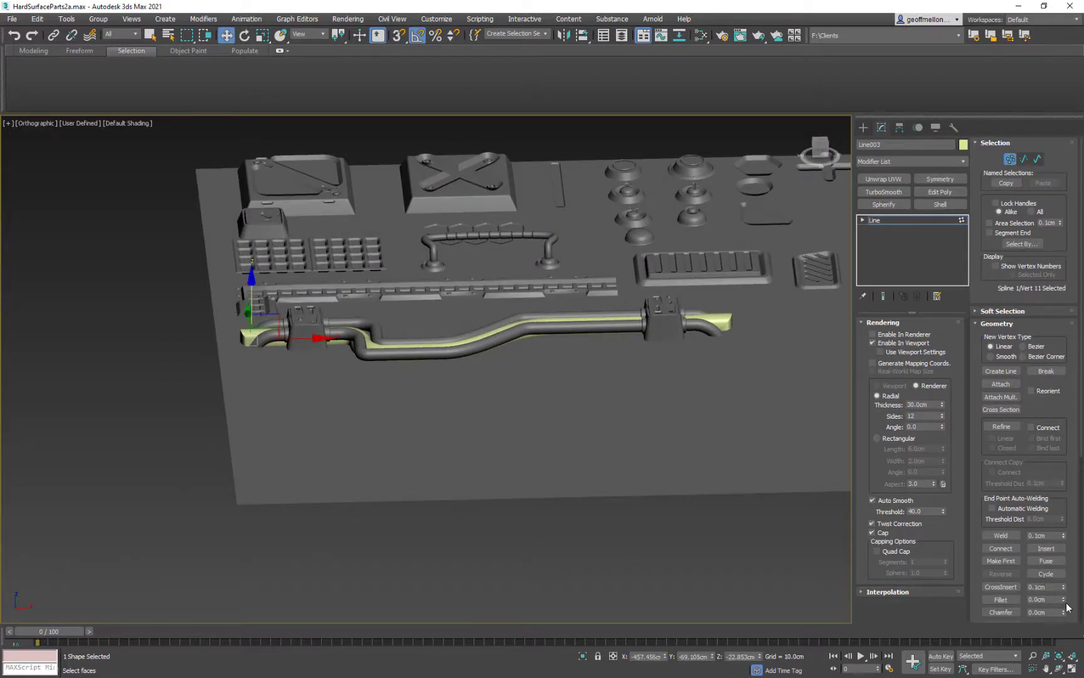
{"action": "mouse_move", "coordinate": [1065, 601]}
{"action": "left_mouse_down"}
{"action": "mouse_move", "coordinate": [1065, 573]}
{"action": "mouse_move", "coordinate": [1063, 583]}
{"action": "left_mouse_up"}
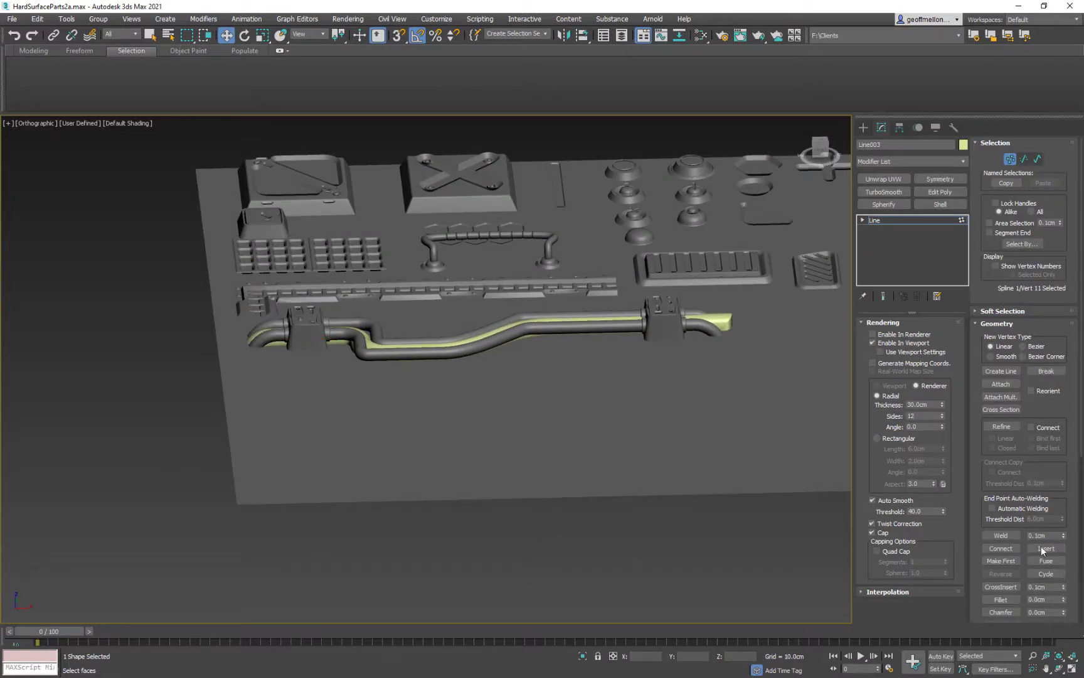
{"action": "left_click_drag", "start_coordinate": [702, 334], "coordinate": [703, 334]}
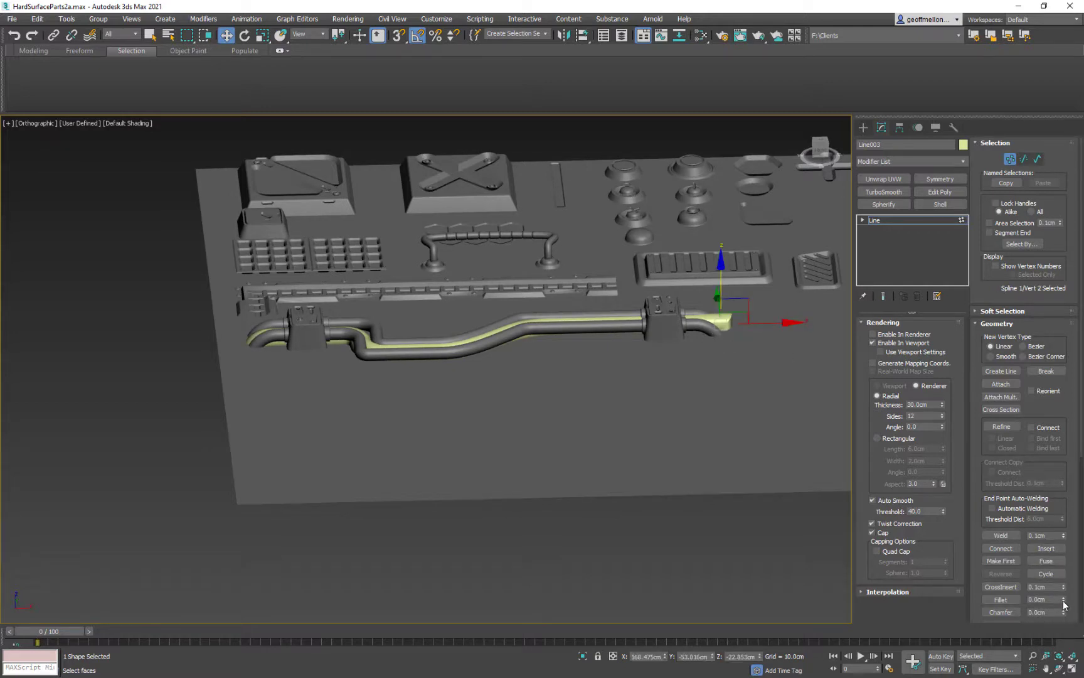
{"action": "left_click_drag", "start_coordinate": [1063, 602], "coordinate": [1065, 588]}
Step: Move the three vertices at each down-turned end inward along X, matching the ends of the existing pipes
{"action": "middle_click_drag", "start_coordinate": [581, 351], "coordinate": [558, 356], "text": "alt"}
{"action": "scroll", "coordinate": [599, 337], "scroll_direction": "up", "scroll_amount": 2}
{"action": "key", "text": "1"}
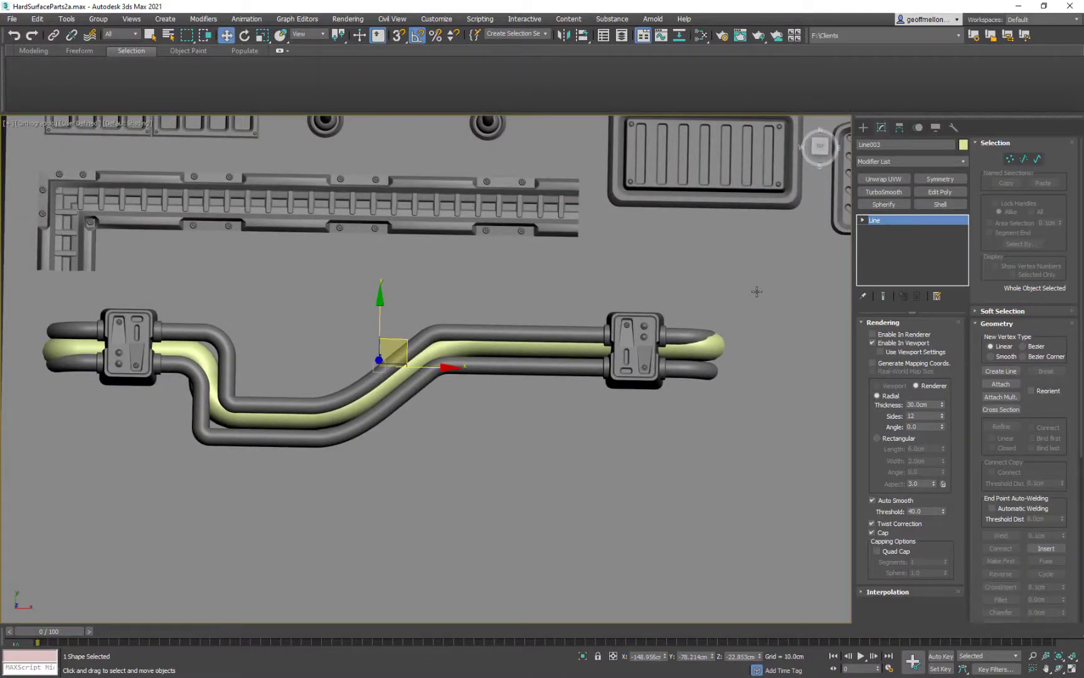
{"action": "key", "text": "1"}
{"action": "left_click_drag", "start_coordinate": [771, 290], "coordinate": [638, 458]}
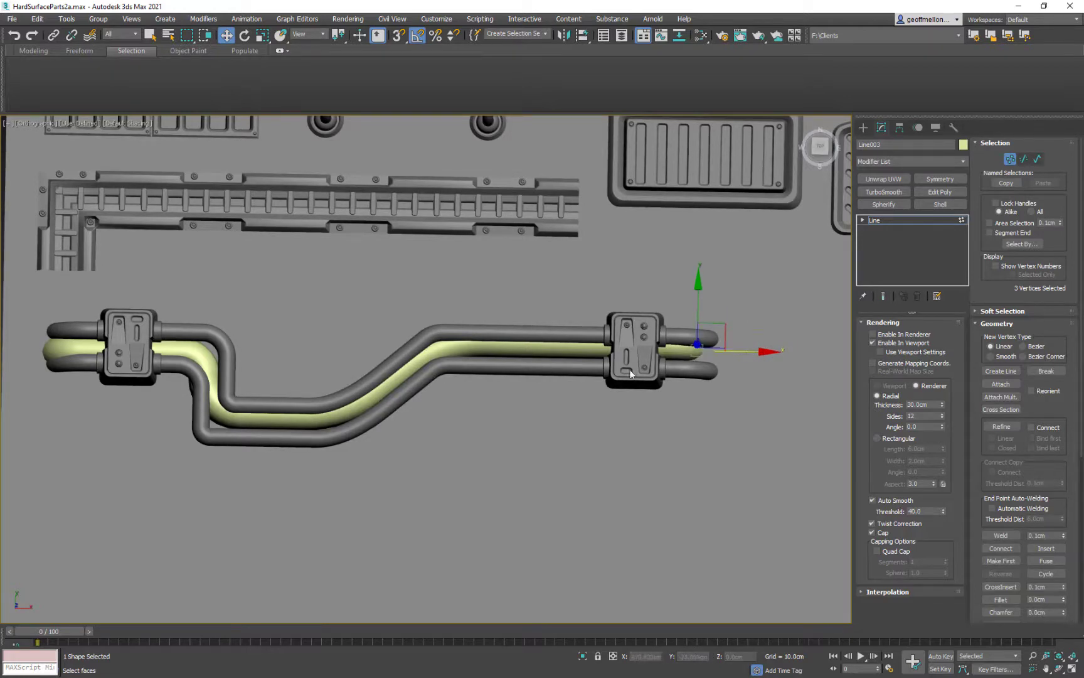
{"action": "middle_click_drag", "start_coordinate": [355, 317], "coordinate": [605, 279]}
{"action": "left_click_drag", "start_coordinate": [345, 364], "coordinate": [346, 387]}
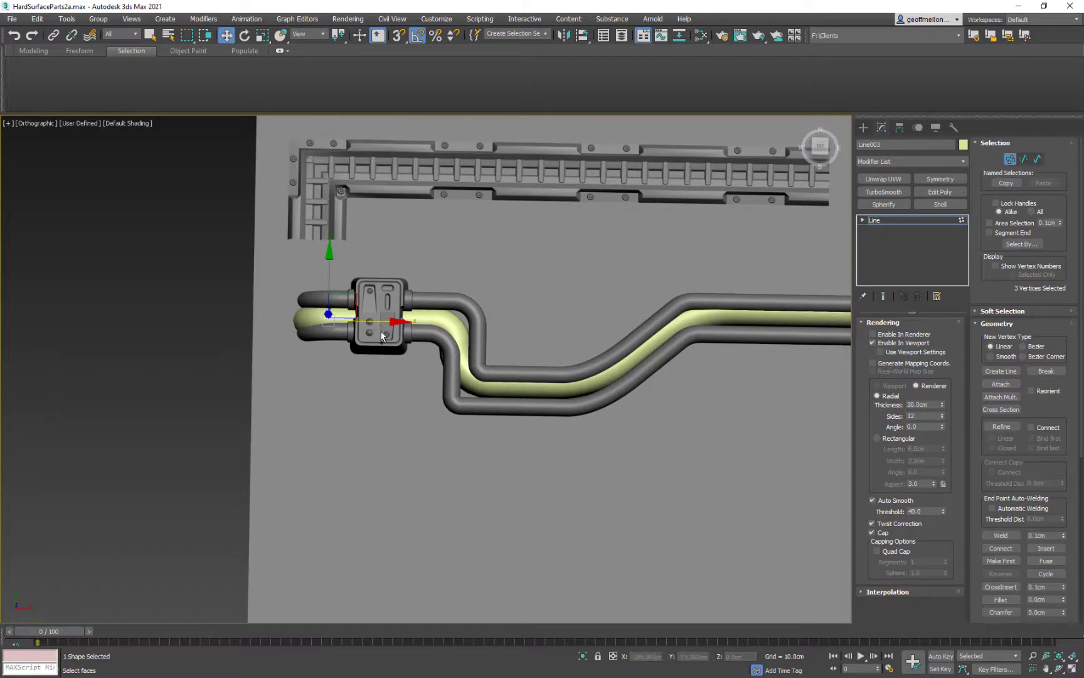
{"action": "left_click_drag", "start_coordinate": [376, 322], "coordinate": [387, 322]}
Step: Try moving the vertices of the line's lower run upward in Y and undo each move
{"action": "middle_click_drag", "start_coordinate": [626, 389], "coordinate": [549, 413]}
{"action": "left_click_drag", "start_coordinate": [464, 279], "coordinate": [335, 468]}
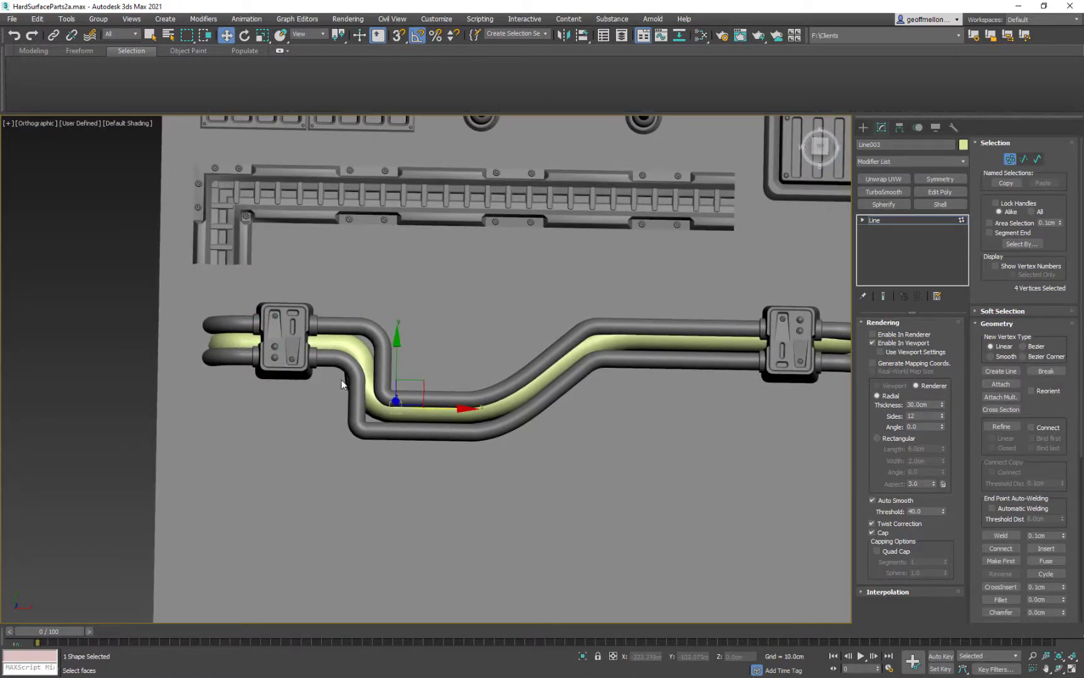
{"action": "left_click_drag", "start_coordinate": [413, 399], "coordinate": [342, 446]}
{"action": "left_click_drag", "start_coordinate": [396, 375], "coordinate": [396, 365]}
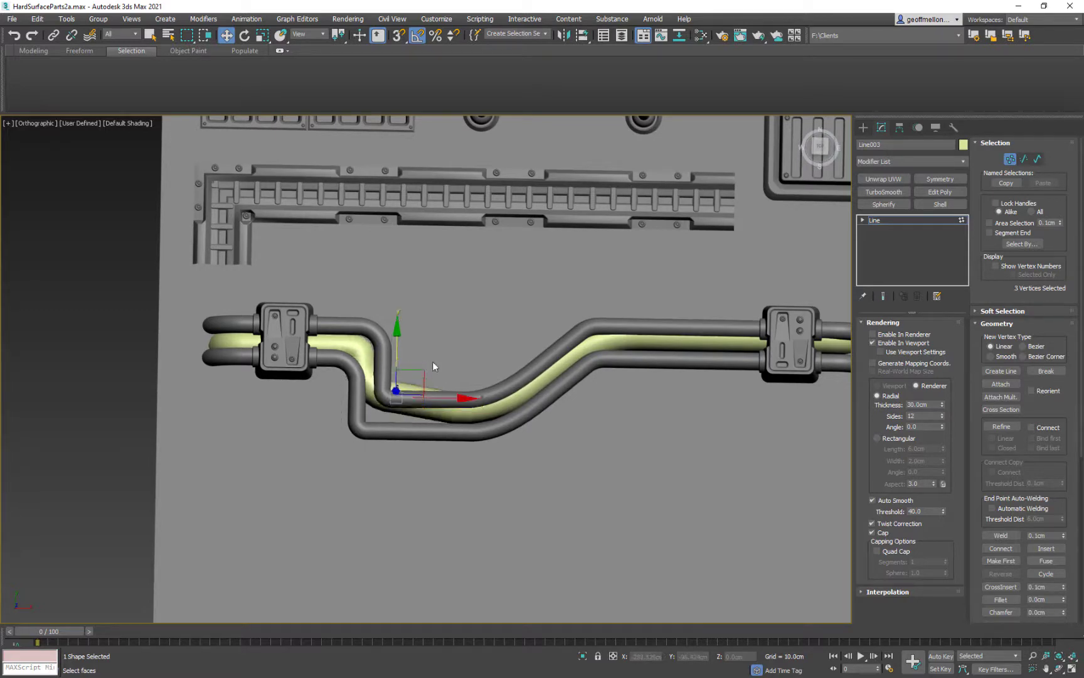
{"action": "key", "text": "ctrl+z"}
{"action": "left_click_drag", "start_coordinate": [280, 393], "coordinate": [280, 393]}
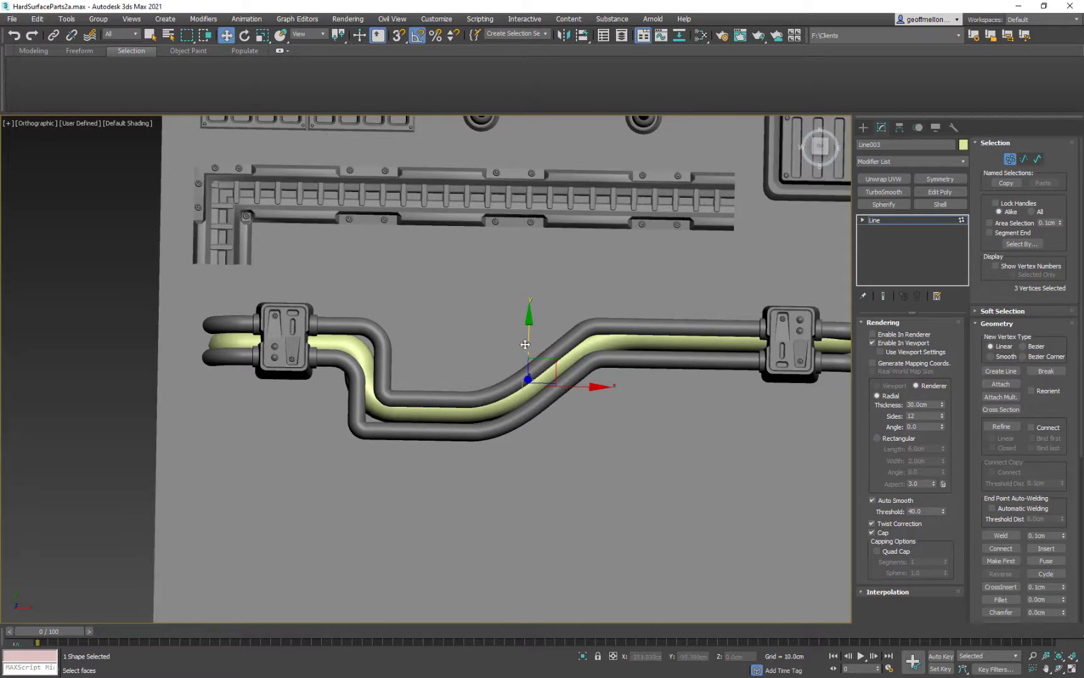
{"action": "left_click_drag", "start_coordinate": [529, 346], "coordinate": [532, 334]}
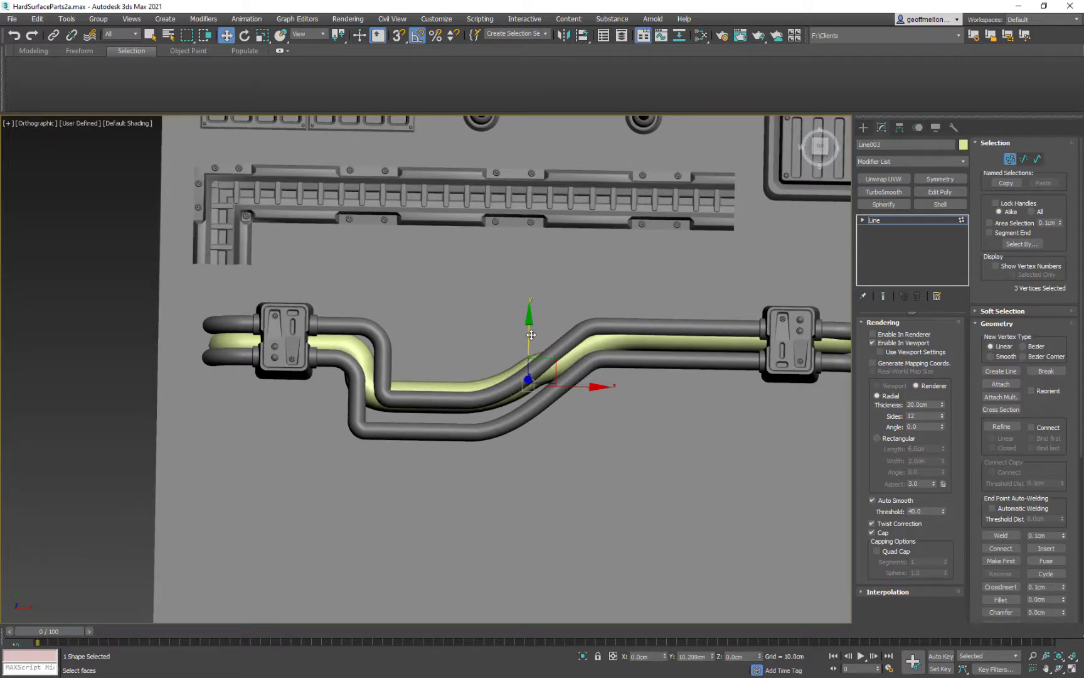
{"action": "key", "text": "ctrl+z"}
Step: Reduce the line's radial thickness to 25 cm
{"action": "middle_click_drag", "start_coordinate": [573, 407], "coordinate": [606, 437]}
{"action": "double_click", "coordinate": [928, 405]}
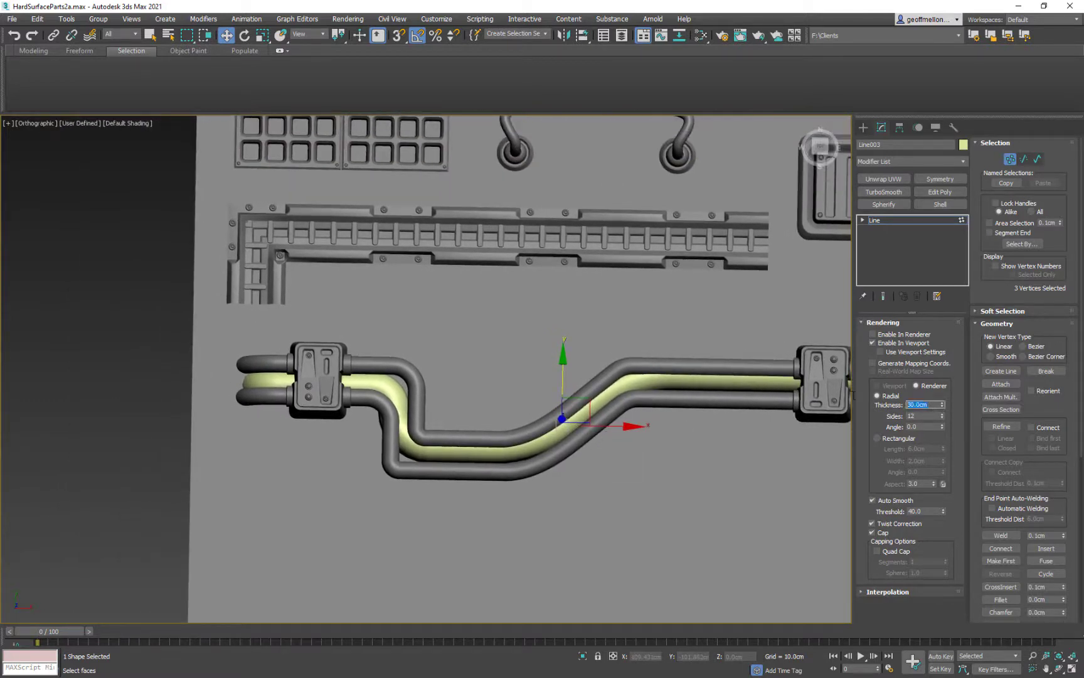
{"action": "type", "text": "25"}
{"action": "key", "text": "Return"}
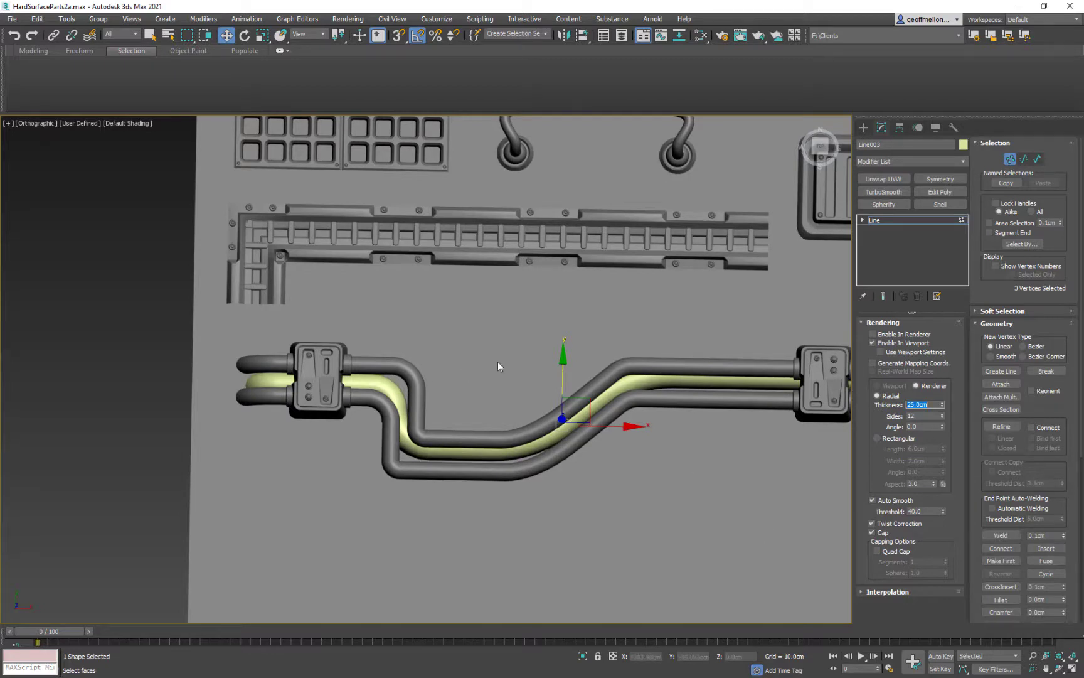
Step: Move the vertices of the lower run and those of the right straight run slightly down in Y, centering them between the pipes
{"action": "left_click_drag", "start_coordinate": [567, 382], "coordinate": [561, 394]}
{"action": "middle_click_drag", "start_coordinate": [735, 383], "coordinate": [569, 398]}
{"action": "left_click_drag", "start_coordinate": [741, 386], "coordinate": [433, 414]}
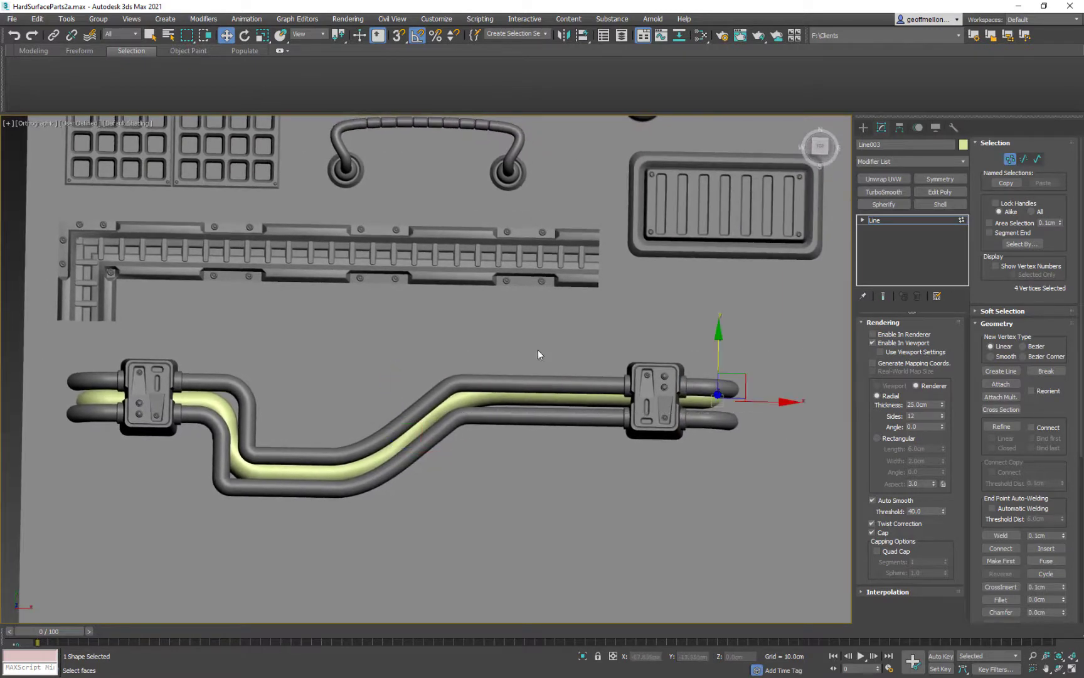
{"action": "left_click_drag", "start_coordinate": [718, 347], "coordinate": [717, 357]}
Step: Isolate the line so that only the new pipe is shown
{"action": "middle_click_drag", "start_coordinate": [411, 329], "coordinate": [547, 299]}
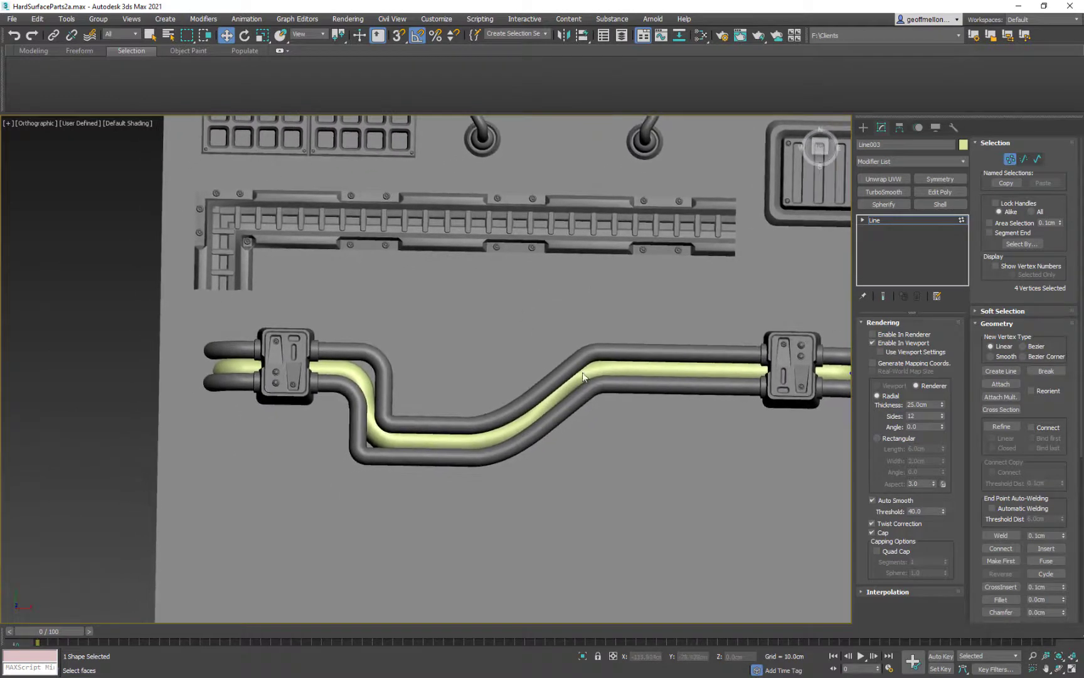
{"action": "middle_click_drag", "start_coordinate": [582, 384], "coordinate": [475, 373]}
{"action": "right_click", "coordinate": [577, 327]}
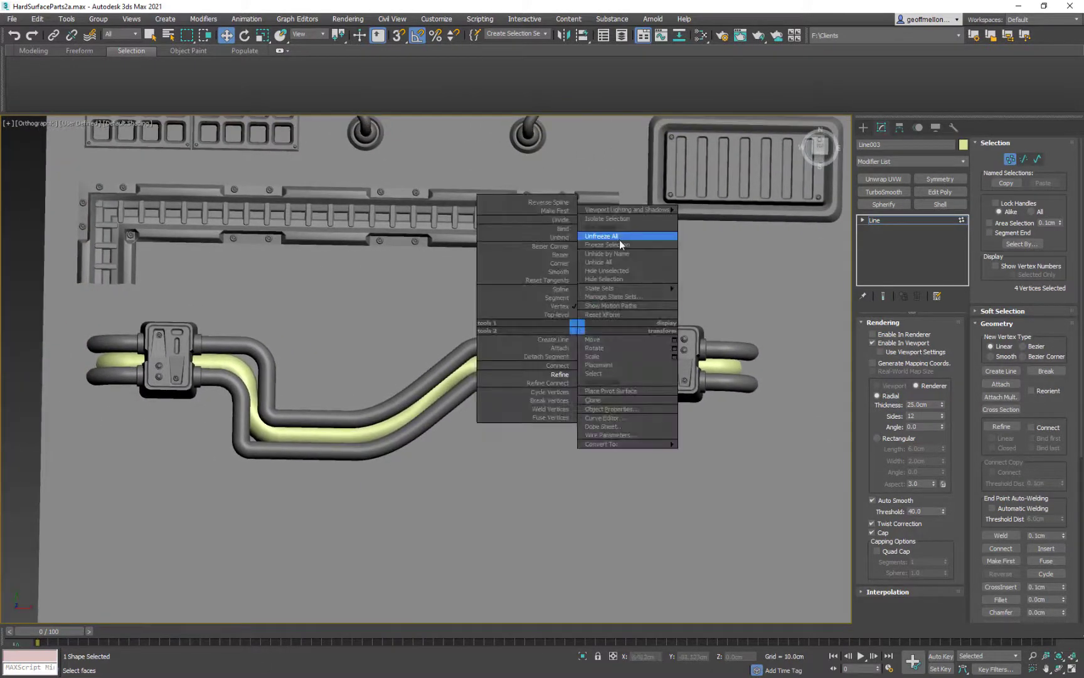
{"action": "left_click", "coordinate": [623, 227]}
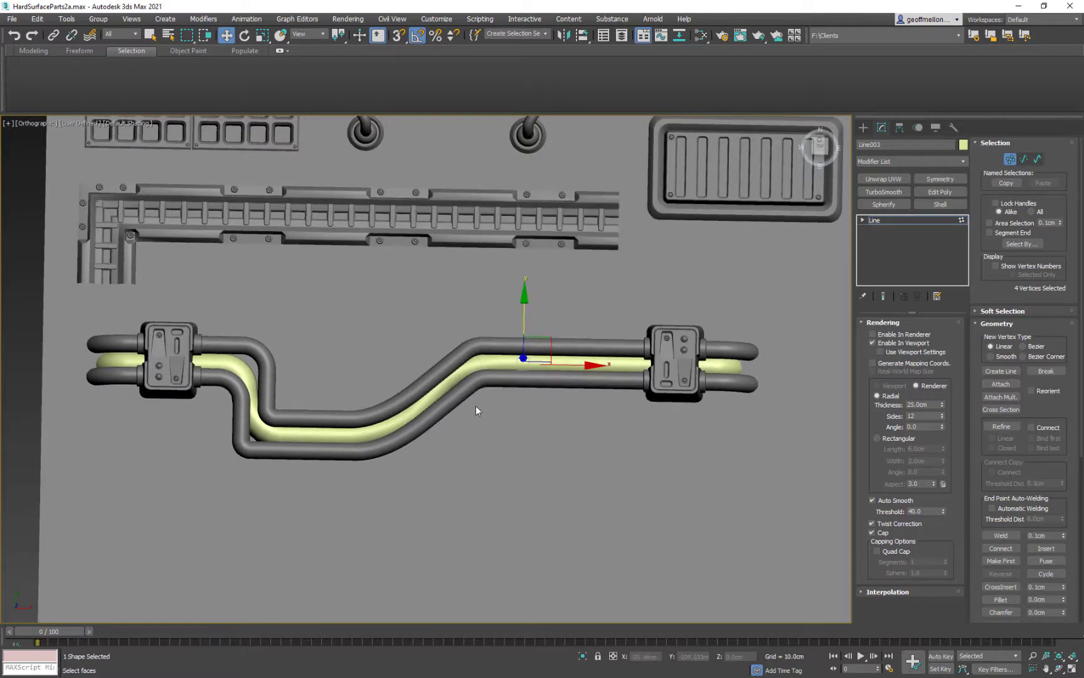
{"action": "right_click", "coordinate": [509, 391]}
{"action": "left_click", "coordinate": [550, 296]}
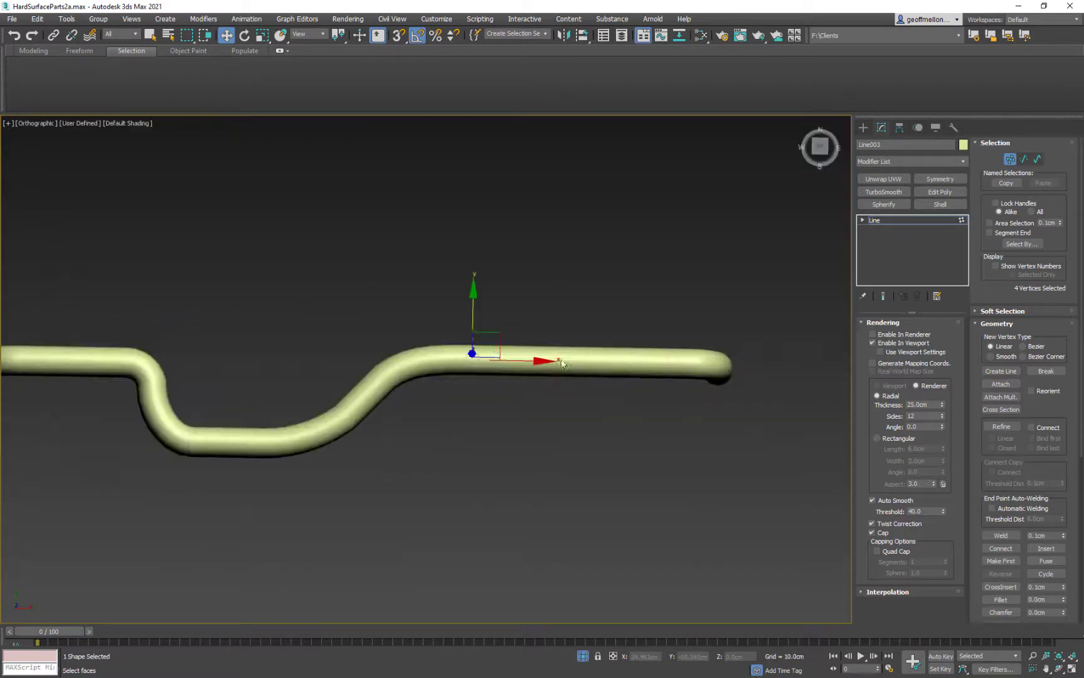
Step: Frame the isolated pipe and display its edged faces to inspect the segments around the bends
{"action": "middle_click_drag", "start_coordinate": [497, 349], "coordinate": [637, 347]}
{"action": "scroll", "coordinate": [443, 438], "scroll_direction": "up", "scroll_amount": 4}
{"action": "scroll", "coordinate": [441, 441], "scroll_direction": "down", "scroll_amount": 2}
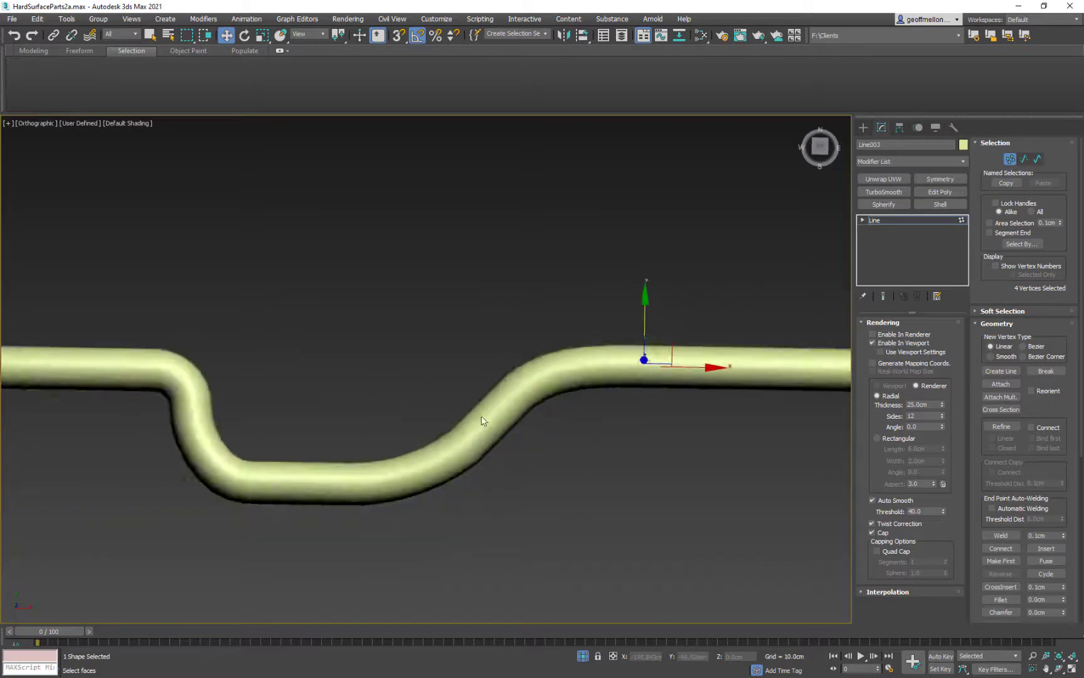
{"action": "scroll", "coordinate": [483, 420], "scroll_direction": "down", "scroll_amount": 2}
{"action": "key", "text": "F4"}
{"action": "middle_click_drag", "start_coordinate": [611, 435], "coordinate": [603, 409]}
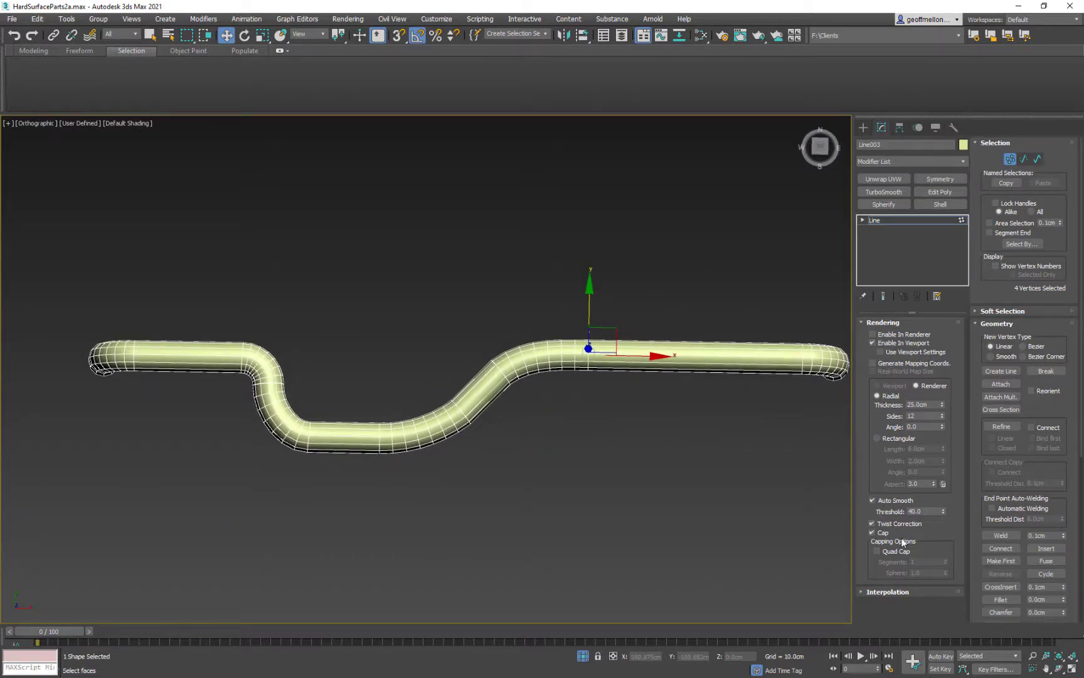
Step: Set the line's interpolation steps to 9 to refine the pipe's bends
{"action": "left_click", "coordinate": [898, 591]}
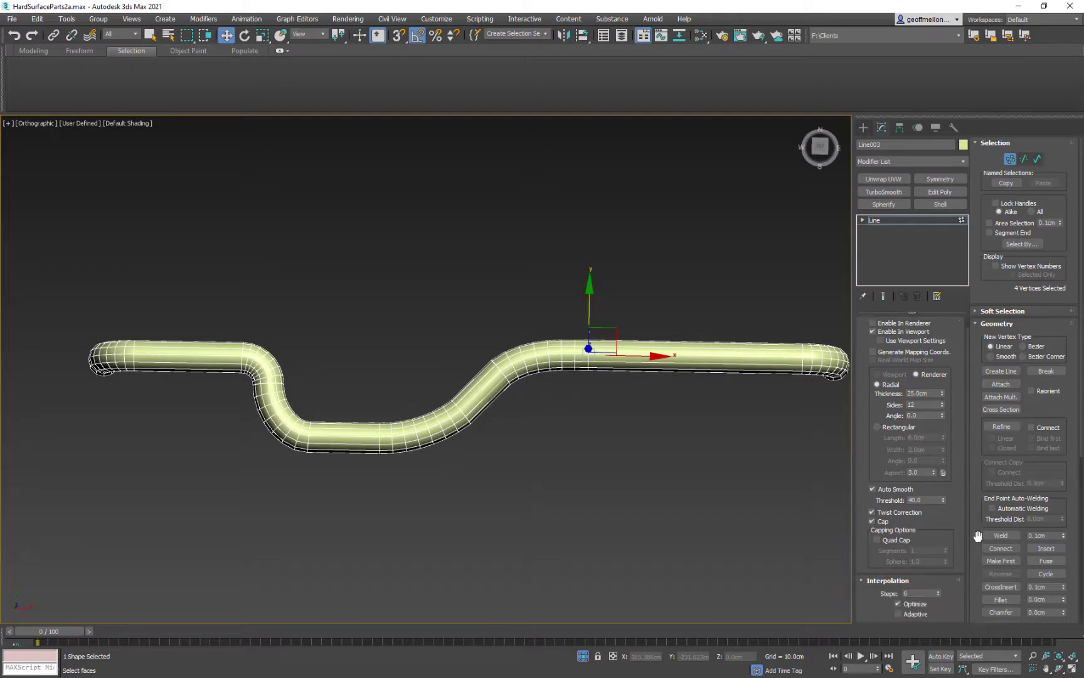
{"action": "left_click", "coordinate": [938, 592]}
{"action": "left_click", "coordinate": [939, 592]}
{"action": "left_click", "coordinate": [939, 592]}
{"action": "left_click", "coordinate": [939, 592]}
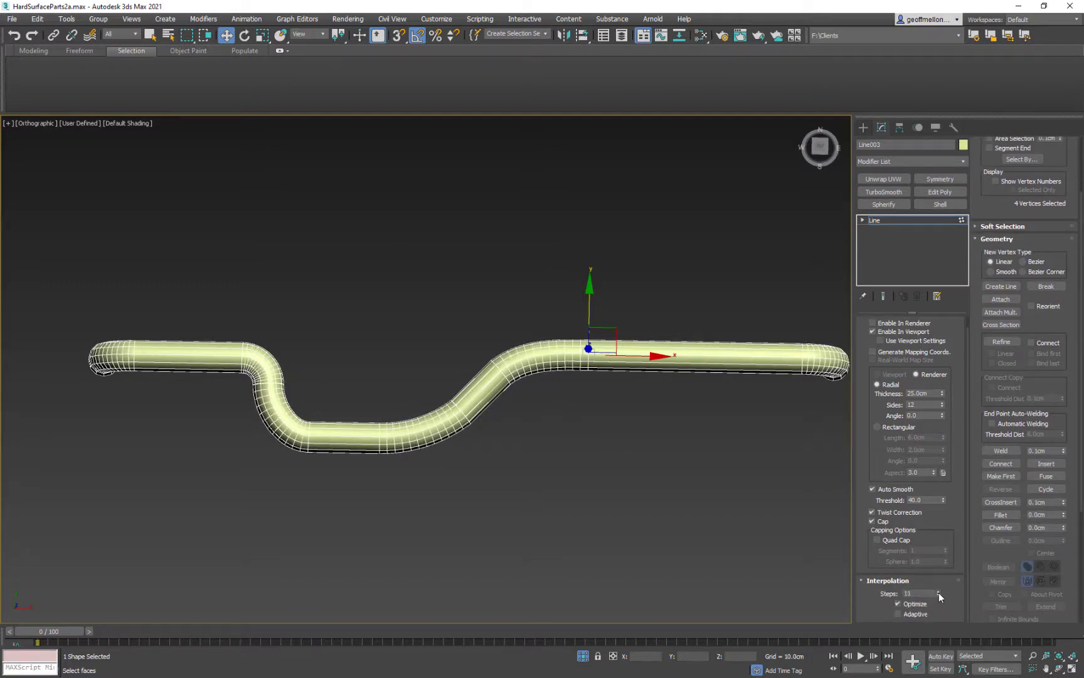
{"action": "left_click", "coordinate": [937, 595]}
{"action": "left_click", "coordinate": [938, 594]}
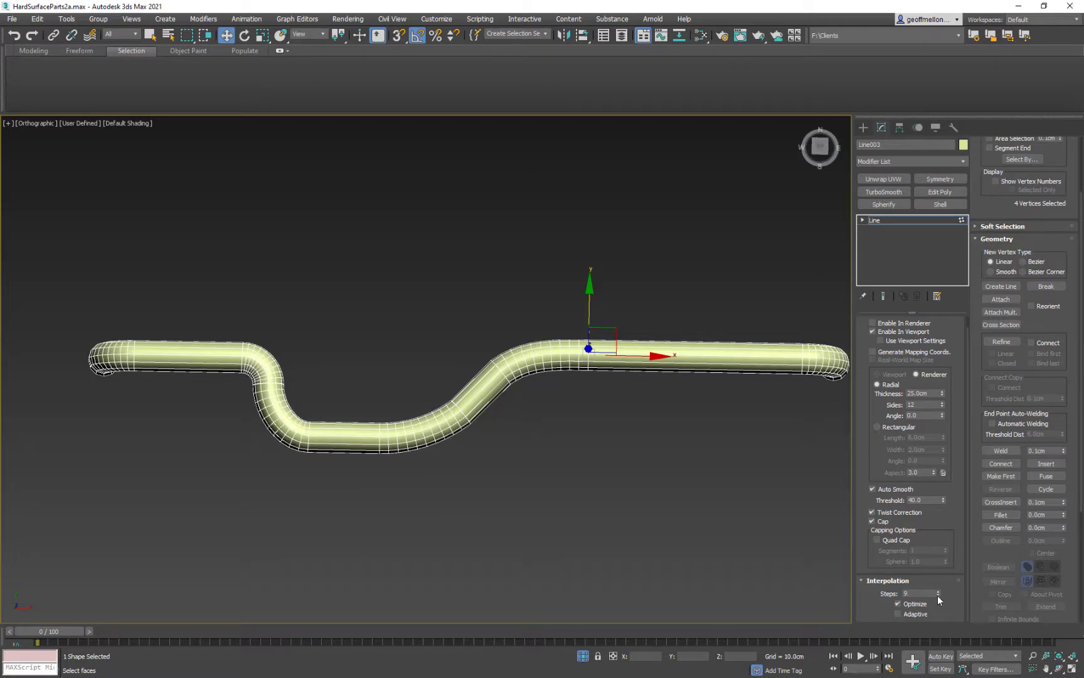
Step: Turn off Optimize and enable Adaptive interpolation for the line, and view the bends without edged faces
{"action": "left_click", "coordinate": [898, 603]}
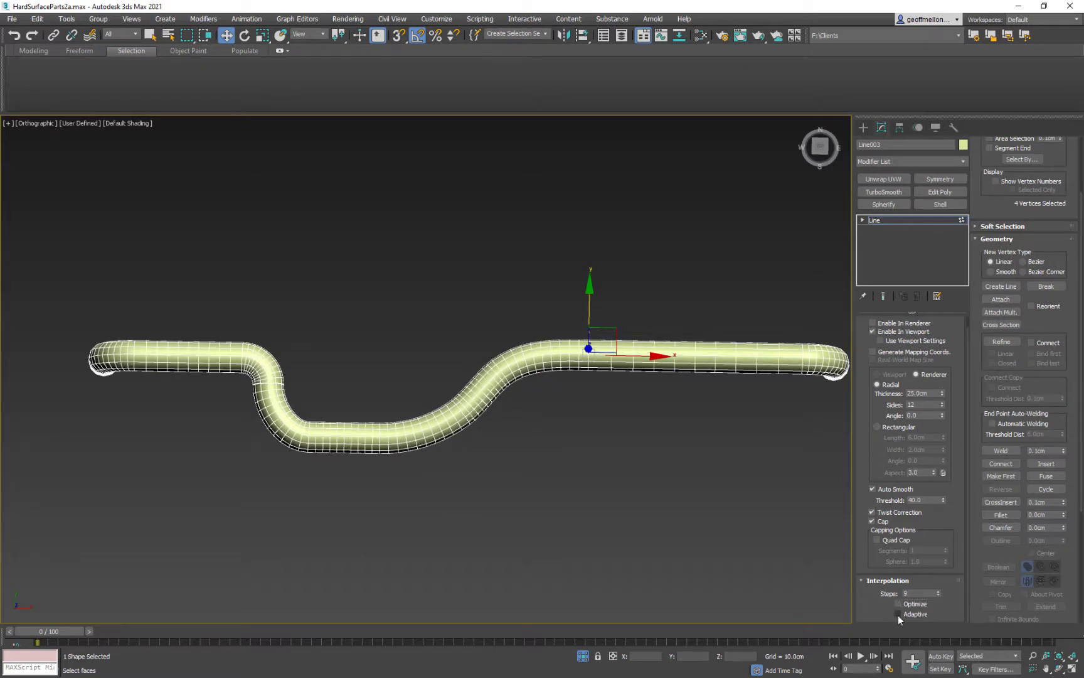
{"action": "left_click", "coordinate": [899, 615]}
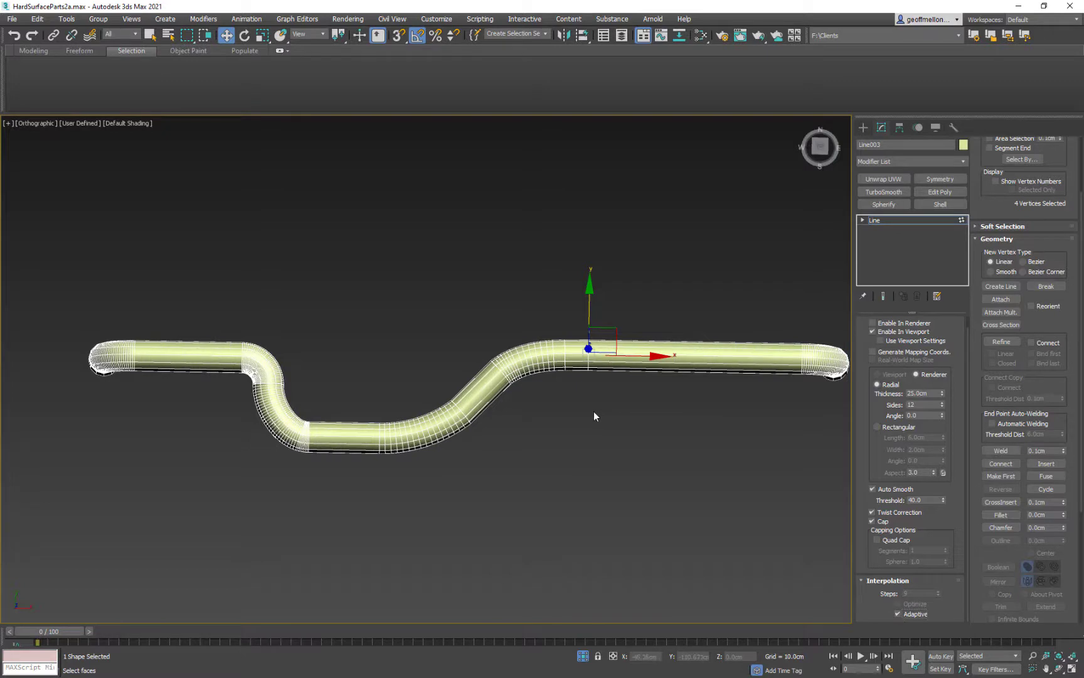
{"action": "key", "text": "F4"}
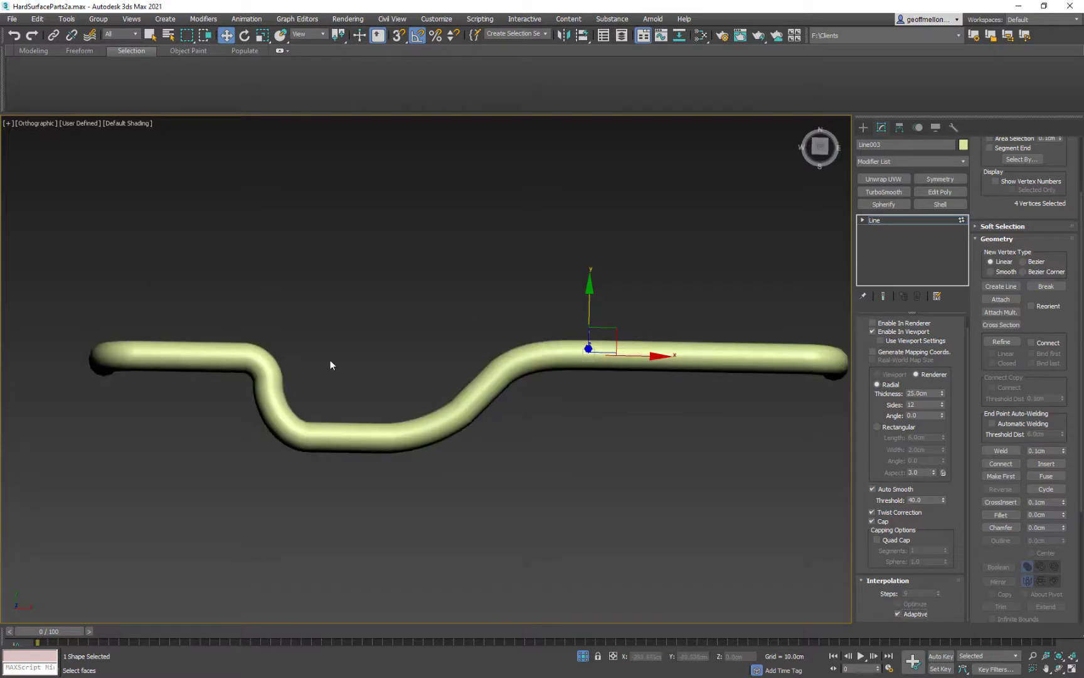
{"action": "middle_click_drag", "start_coordinate": [332, 364], "coordinate": [443, 353]}
{"action": "scroll", "coordinate": [443, 353], "scroll_direction": "up", "scroll_amount": 2}
{"action": "key", "text": "1"}
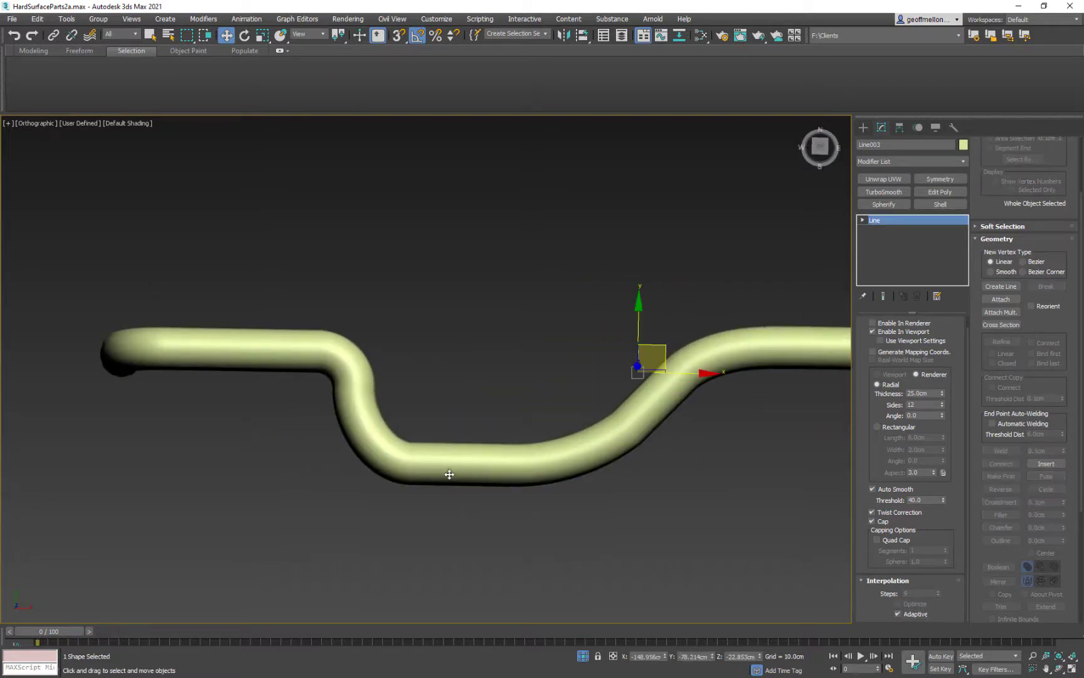
Step: Show edged faces again and shift the three vertices of the pipe's left S-bend about 2.4 cm in negative X
{"action": "key", "text": "1"}
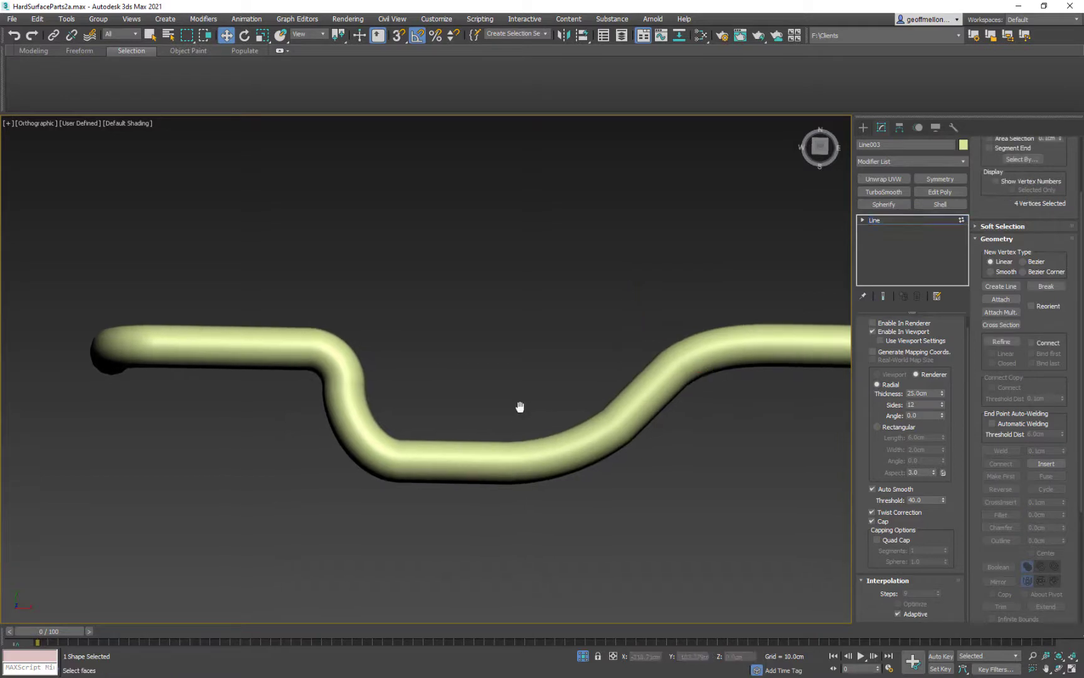
{"action": "key", "text": "F4"}
{"action": "left_click_drag", "start_coordinate": [443, 302], "coordinate": [250, 410]}
{"action": "left_click_drag", "start_coordinate": [390, 388], "coordinate": [387, 387]}
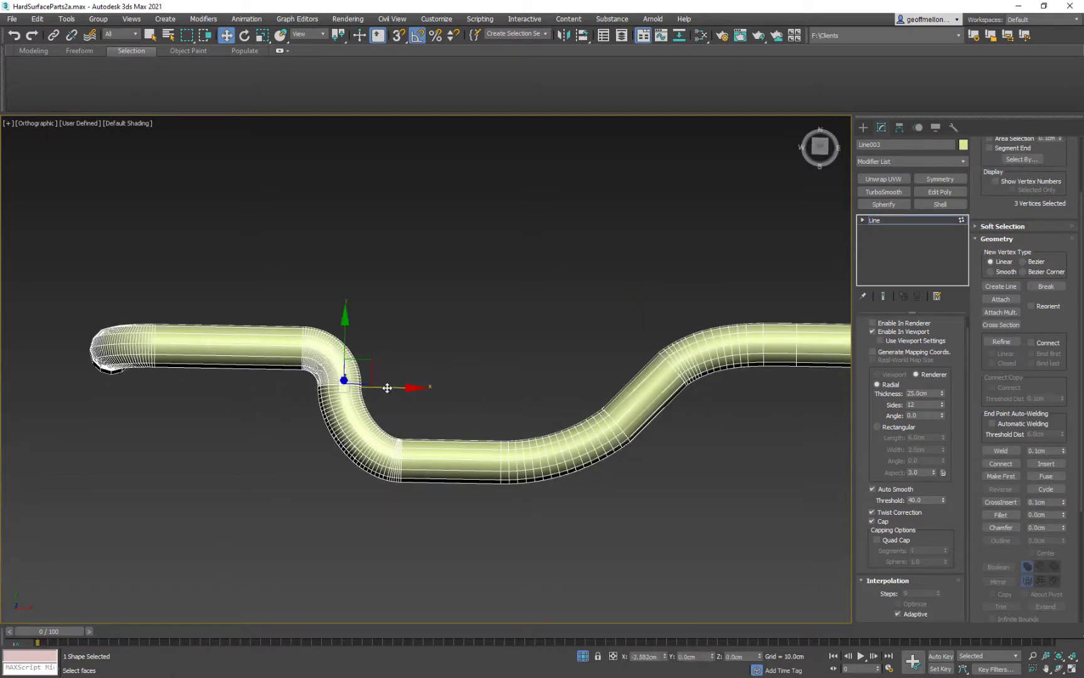
{"action": "middle_click_drag", "start_coordinate": [543, 404], "coordinate": [507, 385]}
Step: End the isolation and check the new pipe between the existing pipes with edged faces hidden
{"action": "right_click", "coordinate": [573, 368]}
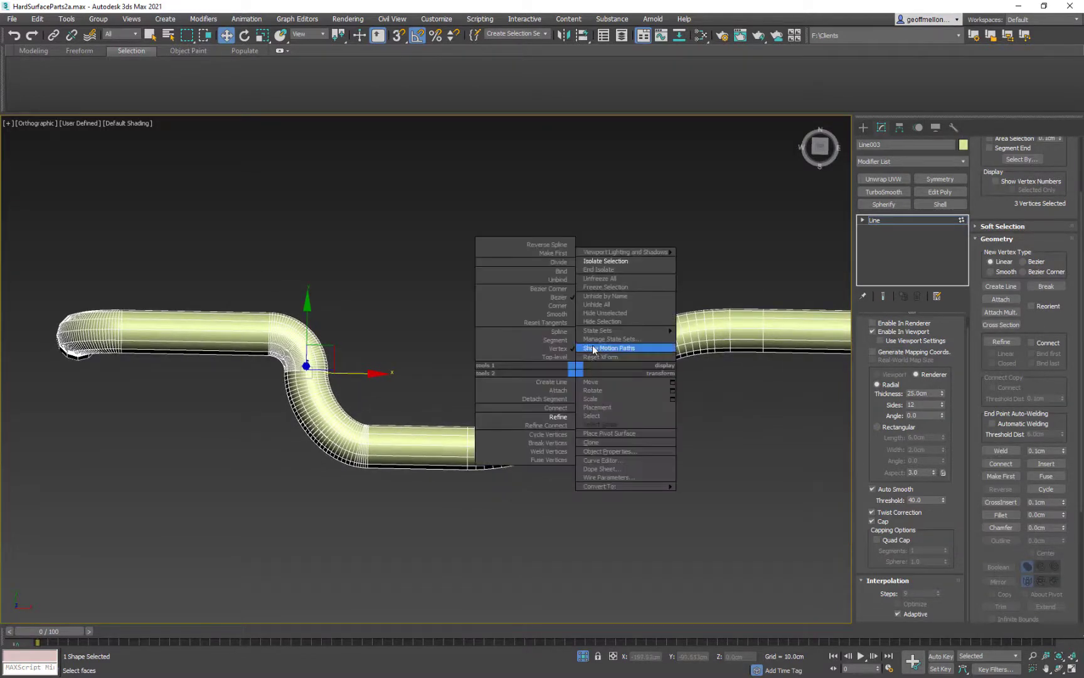
{"action": "left_click", "coordinate": [617, 277]}
{"action": "middle_click_drag", "start_coordinate": [464, 417], "coordinate": [614, 440]}
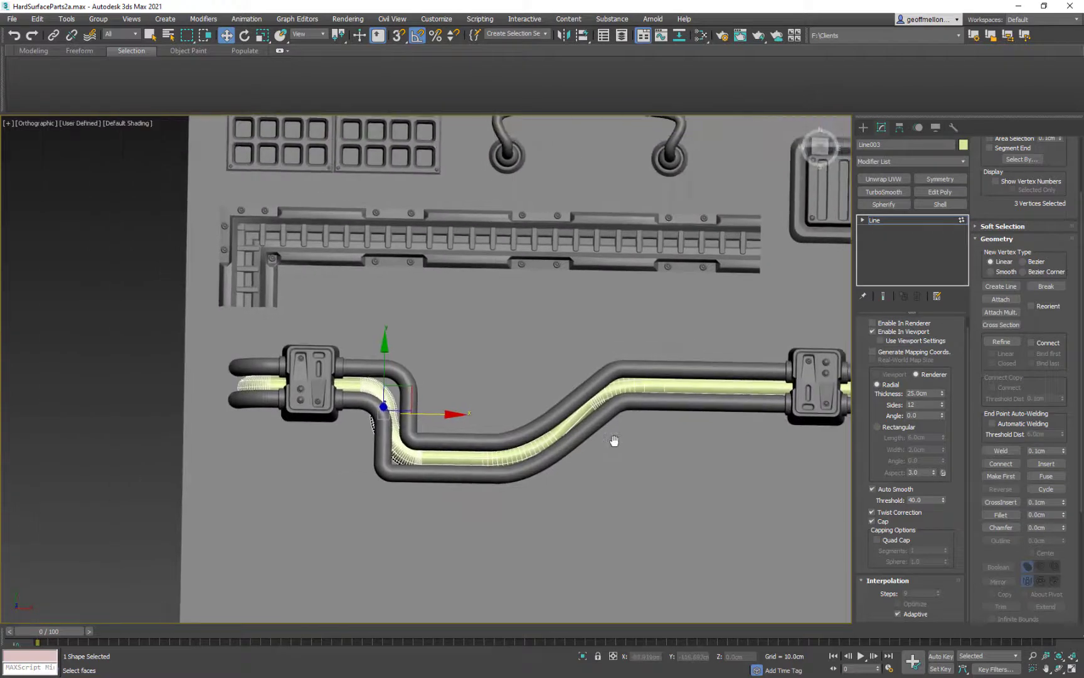
{"action": "scroll", "coordinate": [484, 334], "scroll_direction": "down", "scroll_amount": 3}
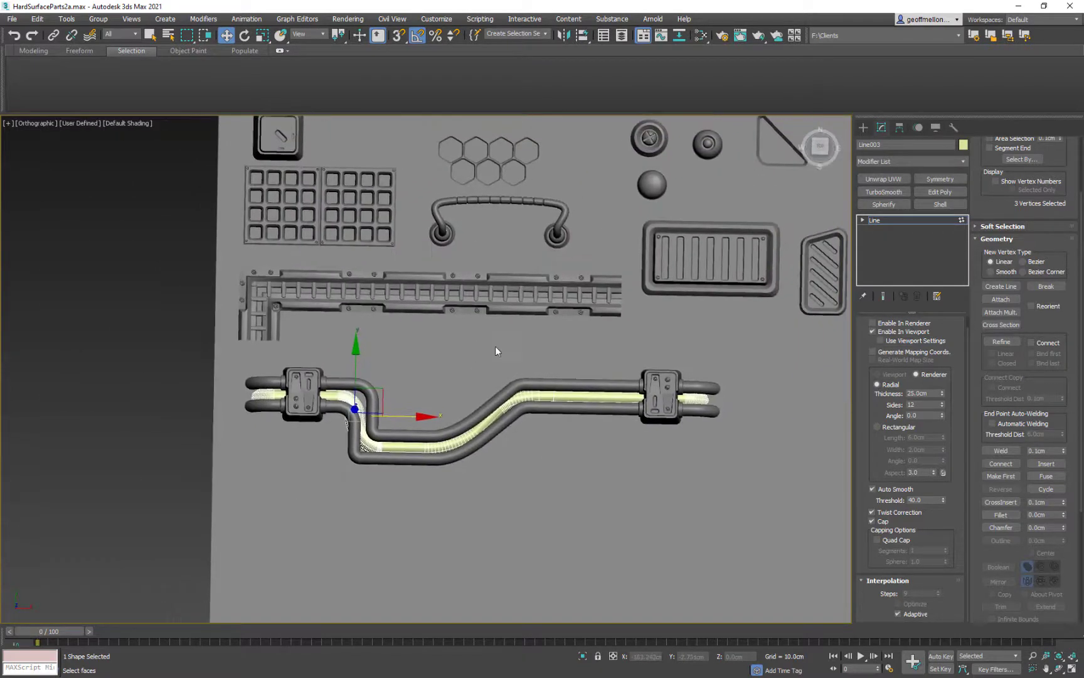
{"action": "middle_click_drag", "start_coordinate": [309, 425], "coordinate": [281, 434]}
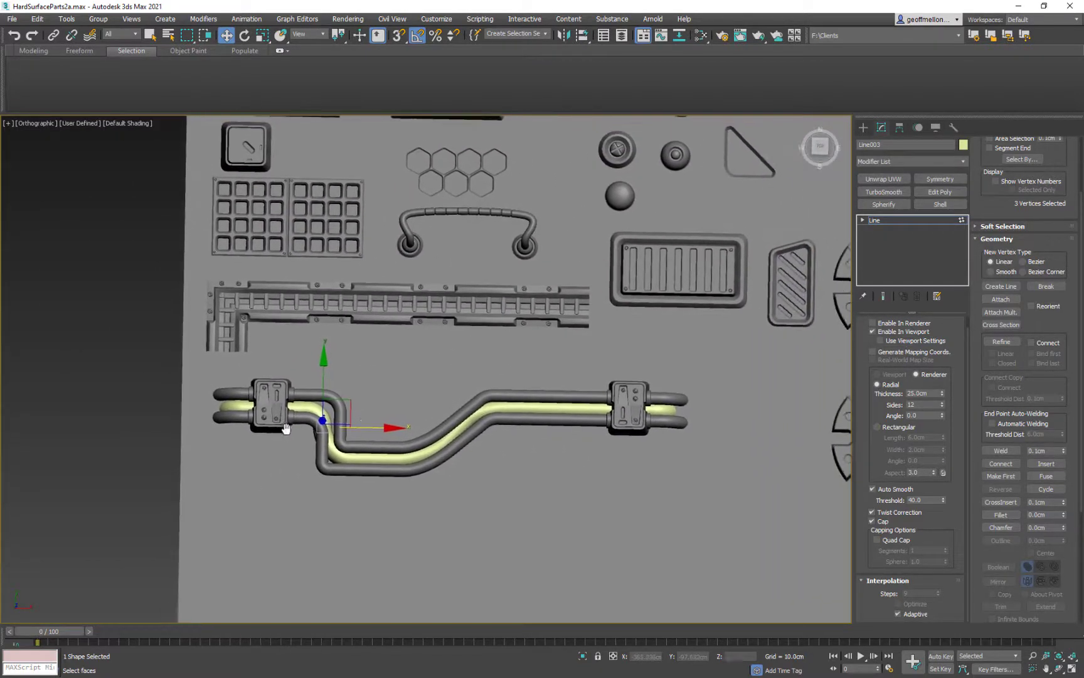
Step: Convert the new pipe line to an Editable Poly
{"action": "right_click", "coordinate": [775, 360]}
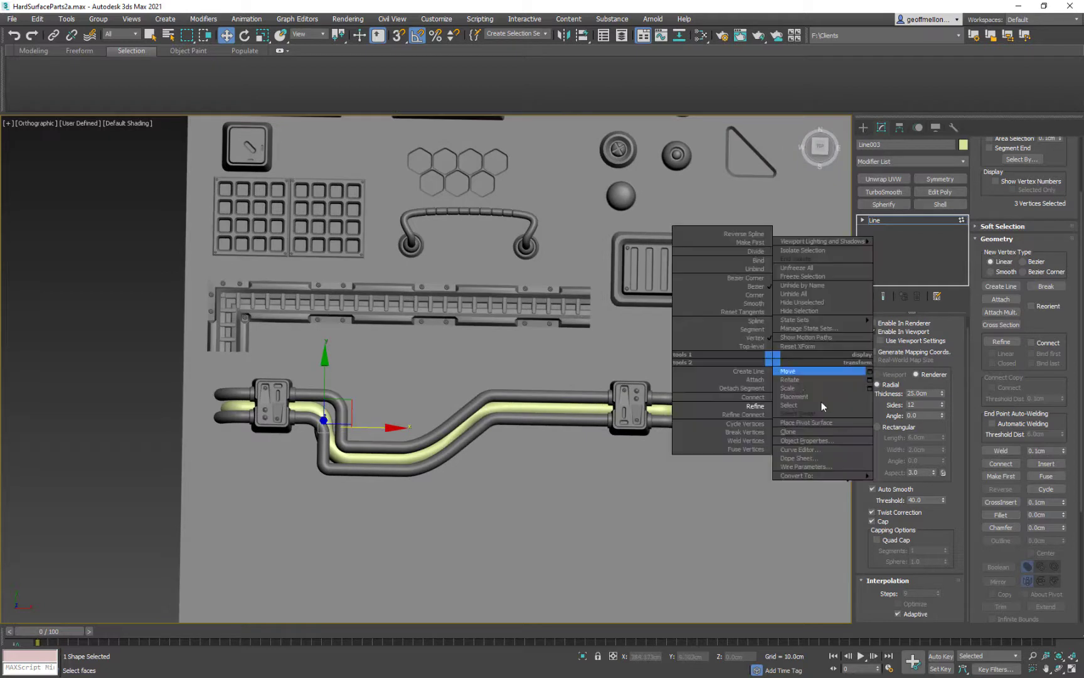
{"action": "mouse_move", "coordinate": [839, 480]}
{"action": "left_click", "coordinate": [902, 493]}
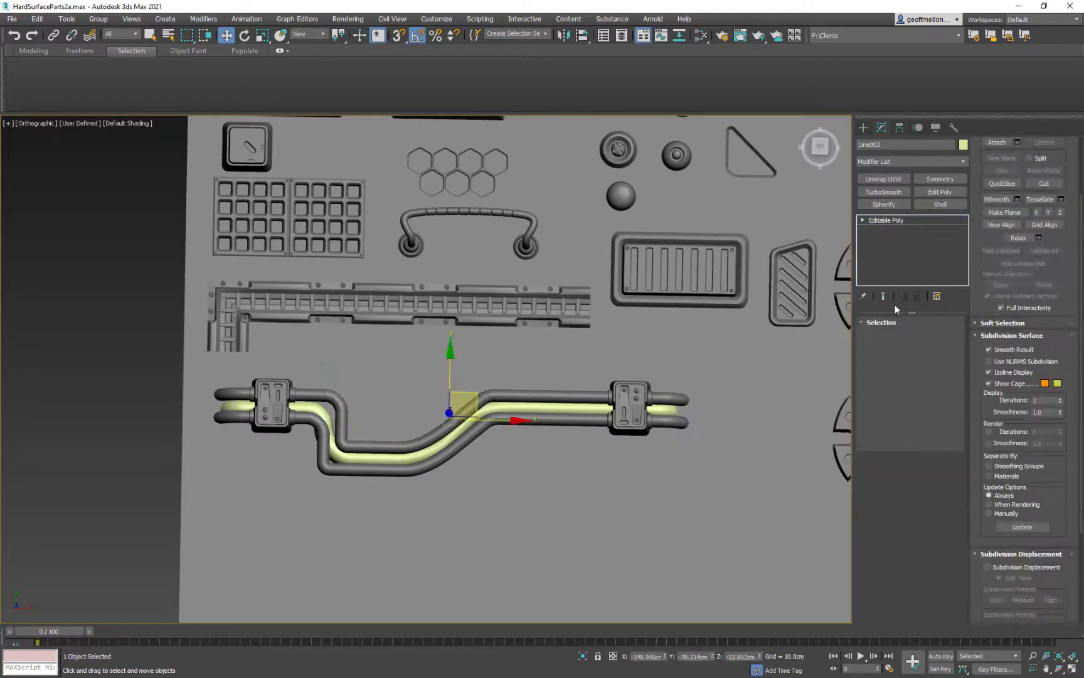
Step: Attach the new middle pipe to the existing pipe object
{"action": "left_click", "coordinate": [589, 394]}
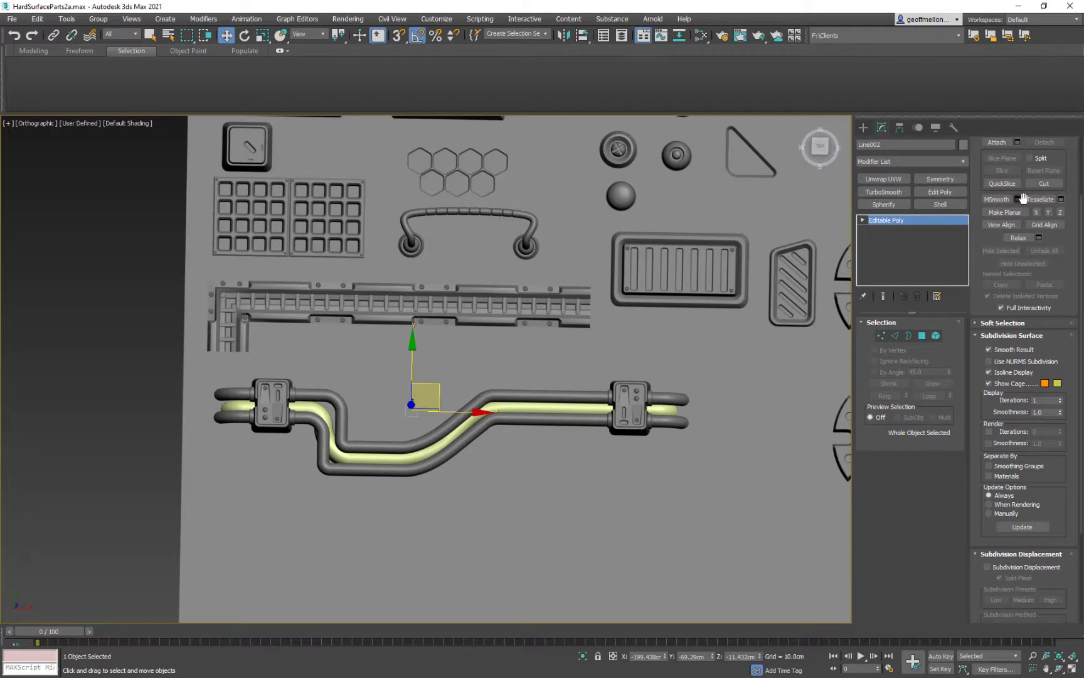
{"action": "scroll", "coordinate": [1049, 509], "scroll_direction": "up", "scroll_amount": 3}
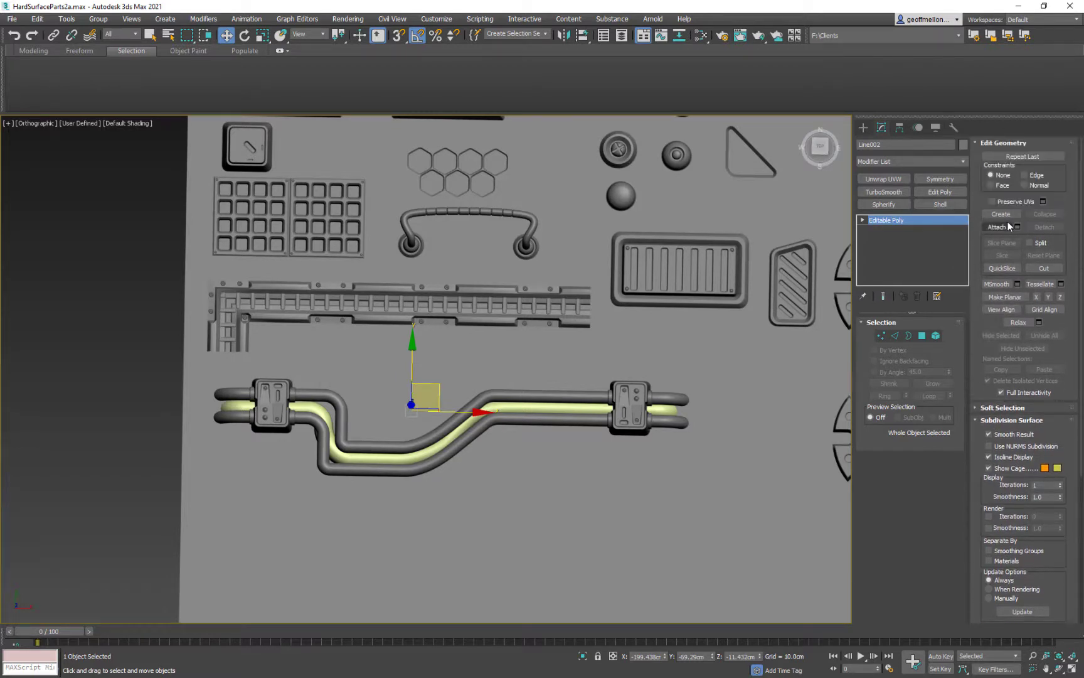
{"action": "left_click", "coordinate": [658, 408]}
{"action": "middle_click_drag", "start_coordinate": [520, 315], "coordinate": [546, 330]}
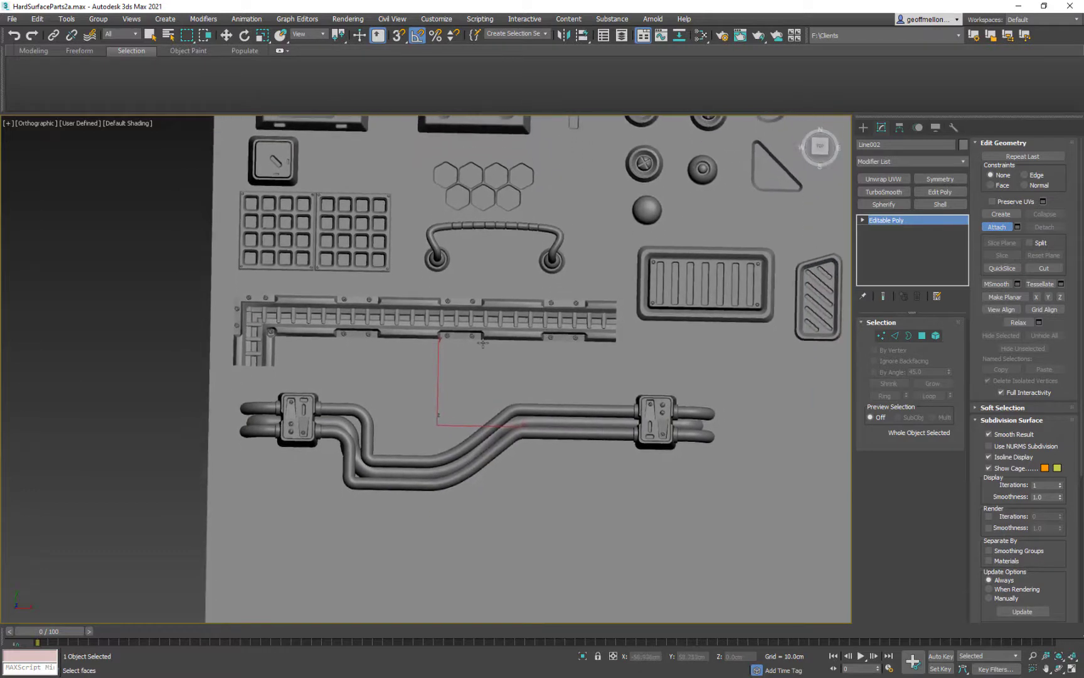
{"action": "middle_click_drag", "start_coordinate": [397, 386], "coordinate": [374, 356]}
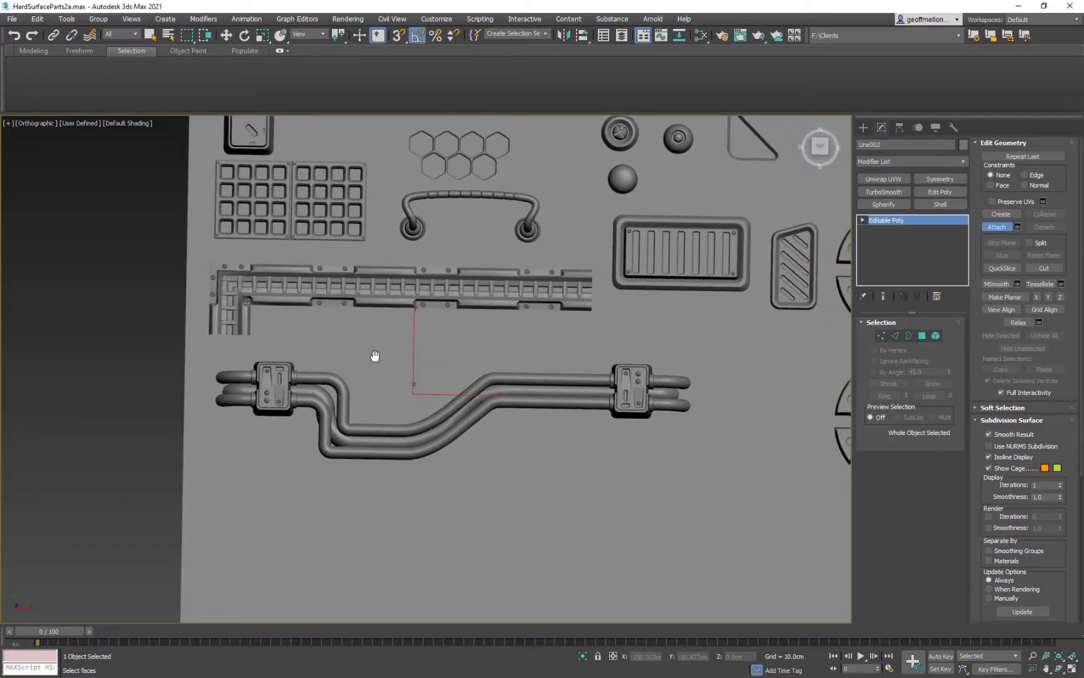
{"action": "middle_click_drag", "start_coordinate": [511, 411], "coordinate": [496, 431]}
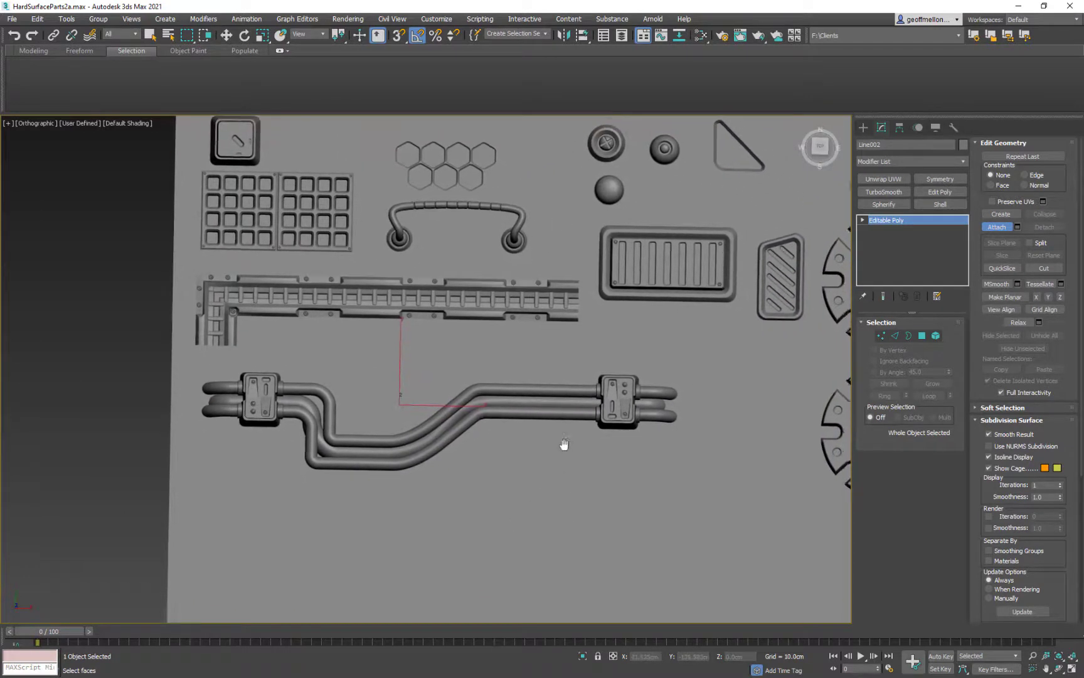
Step: In the top view, draw a square spline of about 150.7 cm on the empty area below the pipes
{"action": "scroll", "coordinate": [564, 444], "scroll_direction": "down", "scroll_amount": 4}
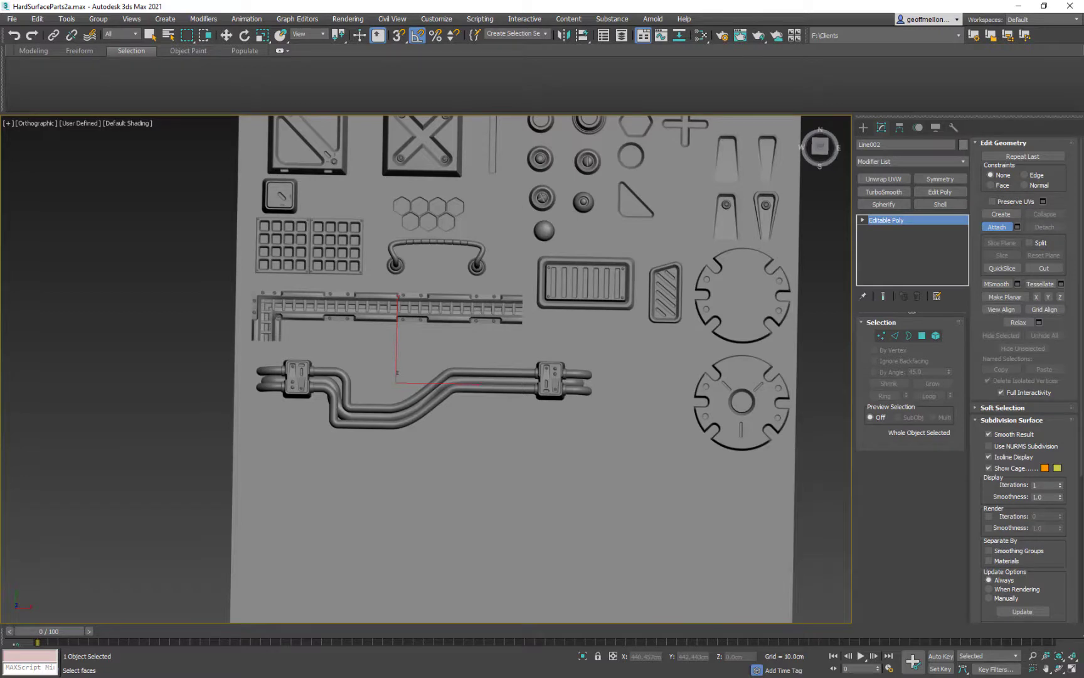
{"action": "key", "text": "t"}
{"action": "scroll", "coordinate": [647, 433], "scroll_direction": "up", "scroll_amount": 2}
{"action": "left_click", "coordinate": [863, 127]}
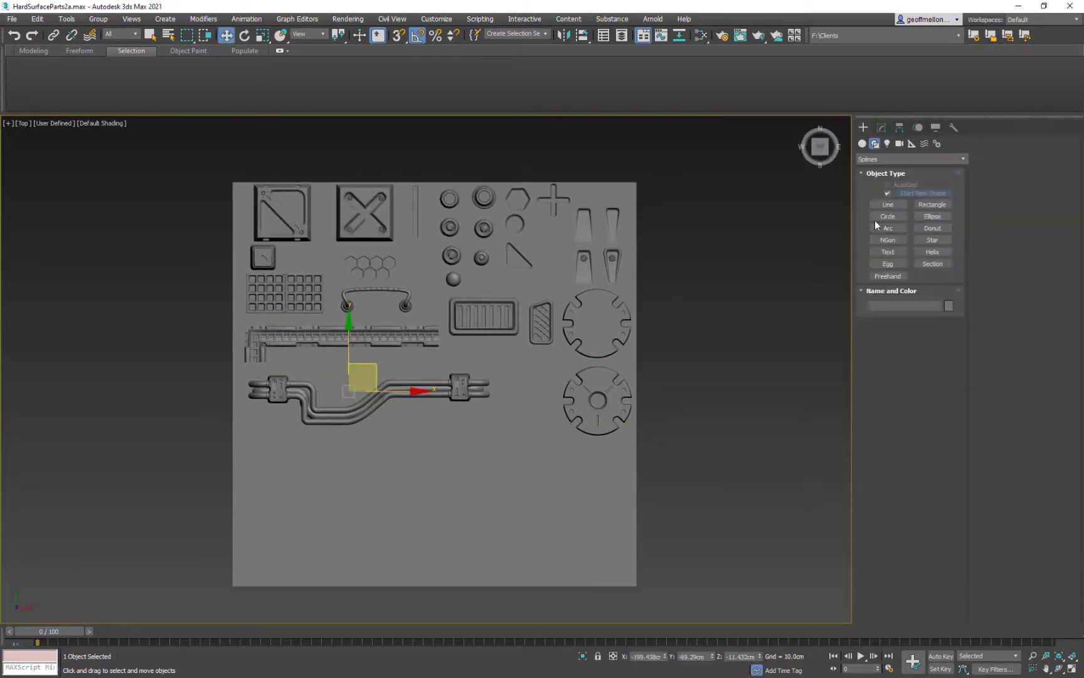
{"action": "left_click_drag", "start_coordinate": [477, 436], "coordinate": [534, 492]}
{"action": "scroll", "coordinate": [649, 375], "scroll_direction": "up", "scroll_amount": 2}
{"action": "middle_click_drag", "start_coordinate": [563, 468], "coordinate": [650, 374]}
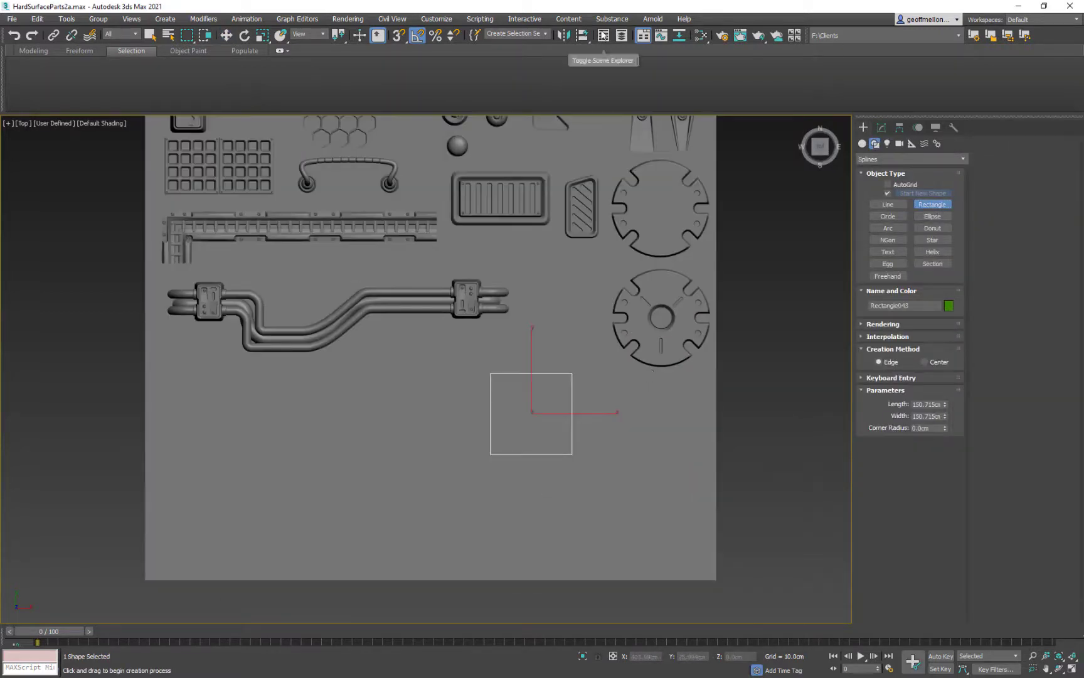
Step: Draw a circle with a radius of about 90.5 cm over the square and align it to the square's center
{"action": "left_click", "coordinate": [888, 216]}
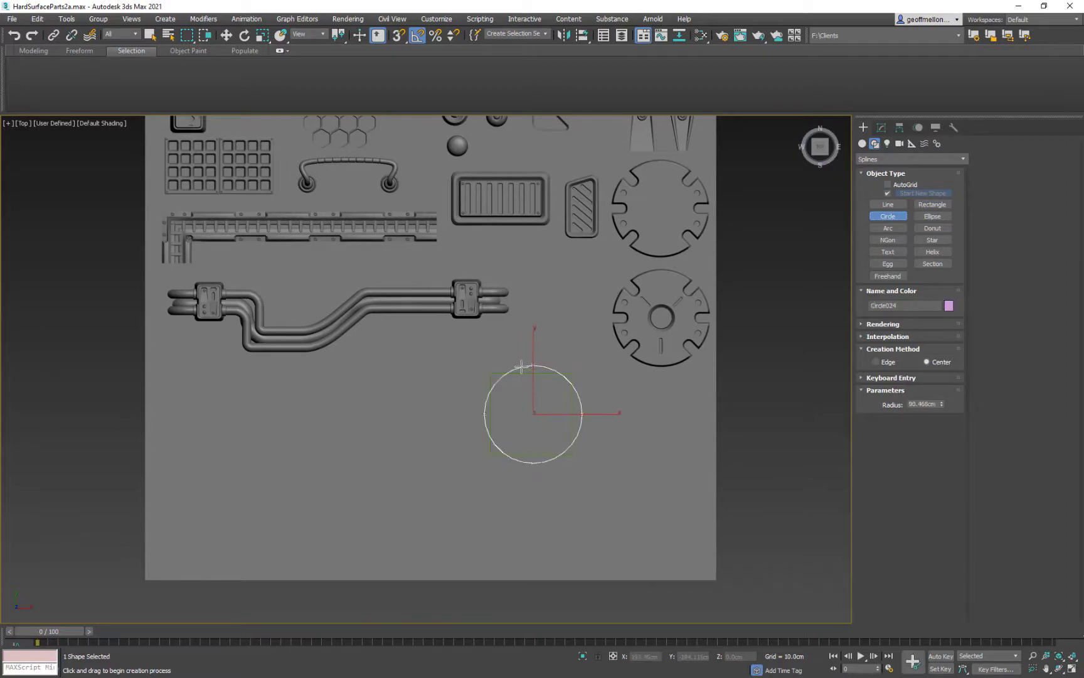
{"action": "scroll", "coordinate": [558, 433], "scroll_direction": "up", "scroll_amount": 3}
{"action": "key", "text": "w"}
{"action": "key", "text": "shift+a"}
{"action": "left_click", "coordinate": [598, 269]}
{"action": "middle_click_drag", "start_coordinate": [661, 256], "coordinate": [641, 249]}
{"action": "middle_click_drag", "start_coordinate": [508, 236], "coordinate": [493, 226]}
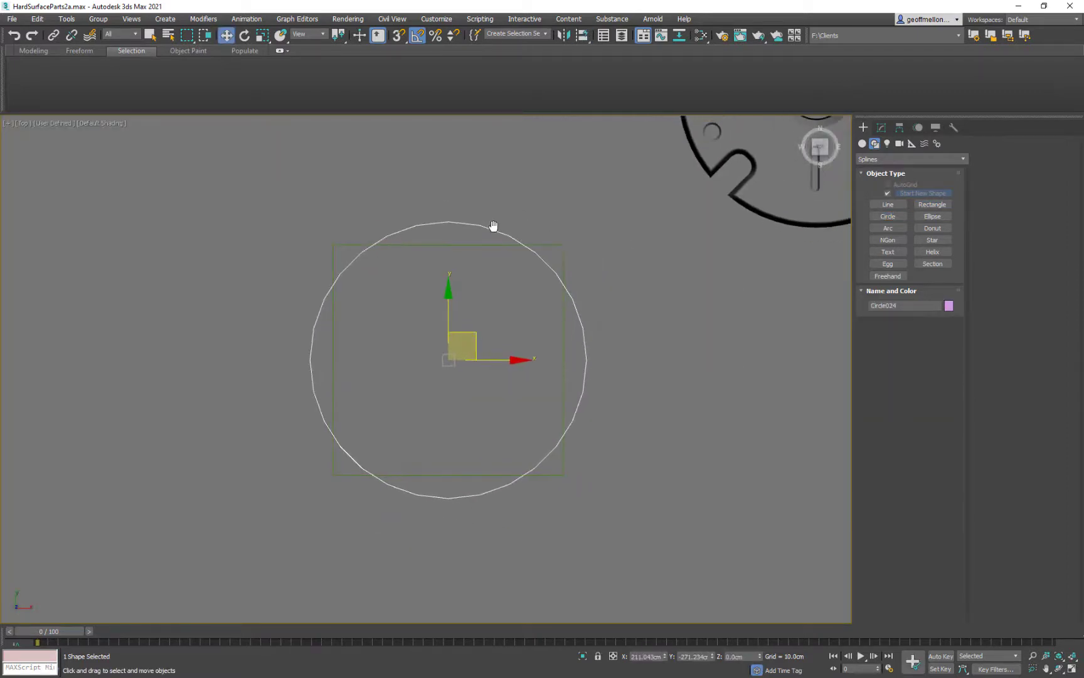
{"action": "scroll", "coordinate": [494, 226], "scroll_direction": "down", "scroll_amount": 2}
Step: Convert the square to an Editable Spline and attach the circle to it
{"action": "left_click_drag", "start_coordinate": [508, 323], "coordinate": [667, 327], "text": "shift"}
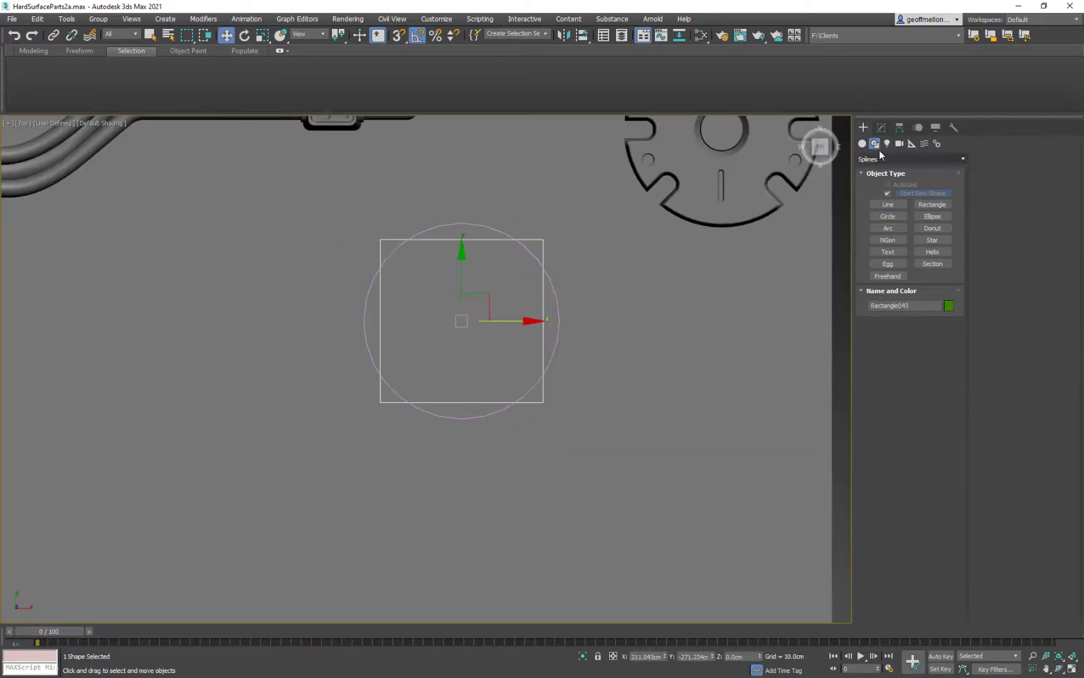
{"action": "right_click", "coordinate": [567, 279]}
{"action": "mouse_move", "coordinate": [649, 404]}
{"action": "left_click", "coordinate": [715, 407]}
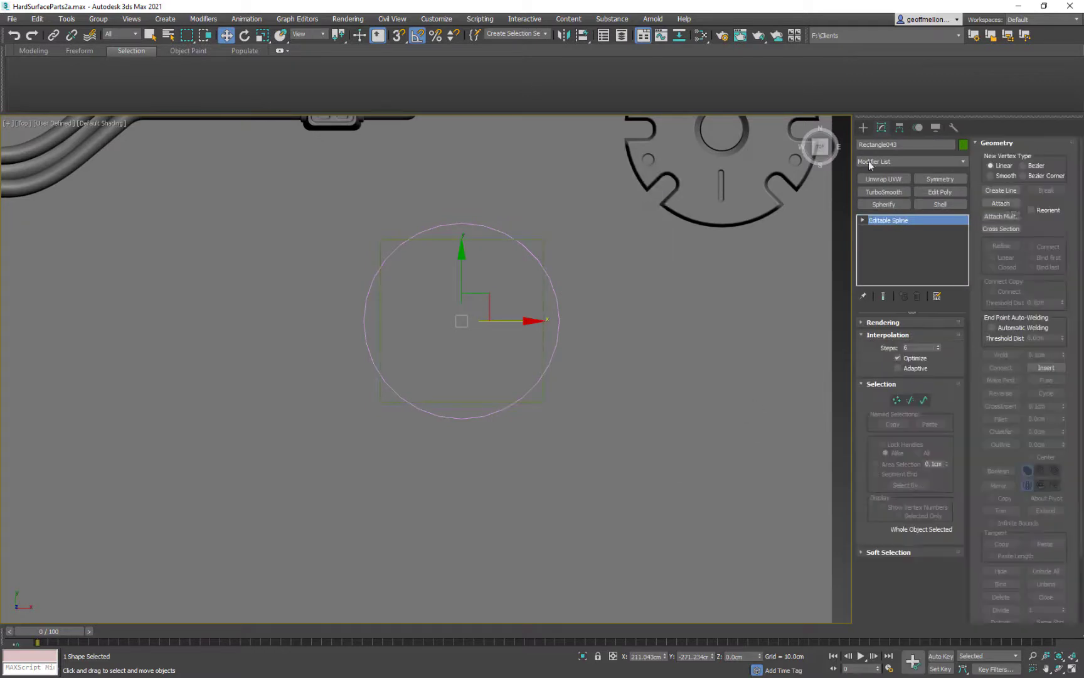
{"action": "left_click", "coordinate": [925, 400]}
{"action": "key", "text": "ctrl+a"}
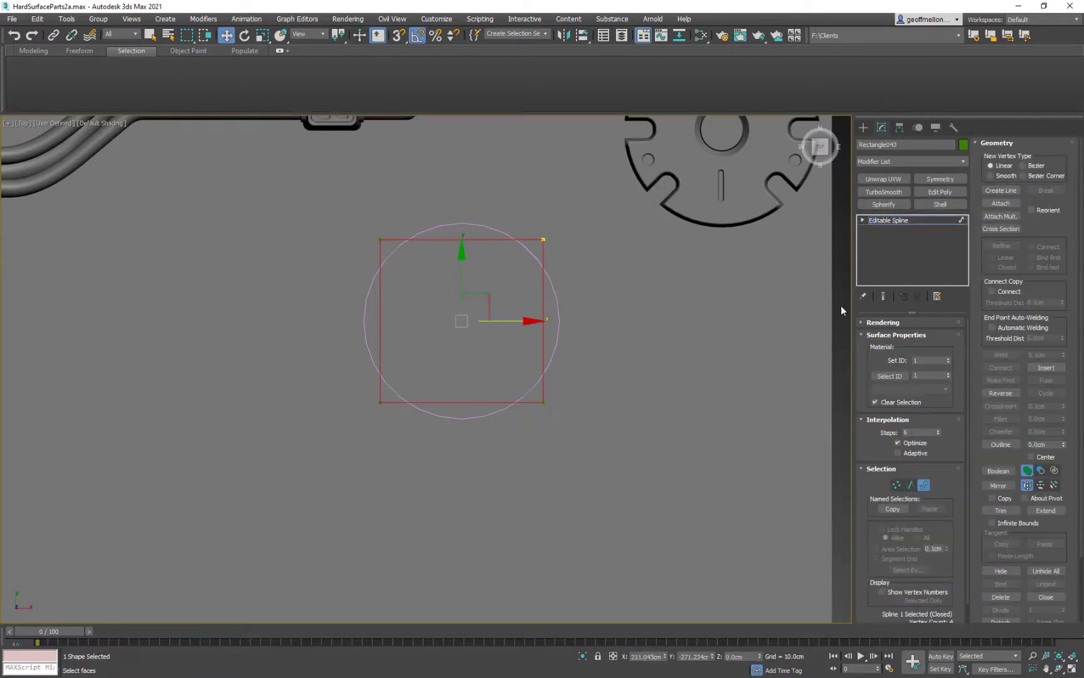
{"action": "mouse_move", "coordinate": [579, 380]}
{"action": "middle_mouse_down", "text": "alt"}
{"action": "mouse_move", "coordinate": [680, 353]}
{"action": "mouse_move", "coordinate": [284, 90]}
{"action": "middle_mouse_up", "text": "alt"}
{"action": "key", "text": "t"}
Step: Boolean-subtract copies of the square placed on both sides from the circle, and union the remaining shape with the square
{"action": "left_click_drag", "start_coordinate": [519, 320], "coordinate": [692, 333], "text": "shift"}
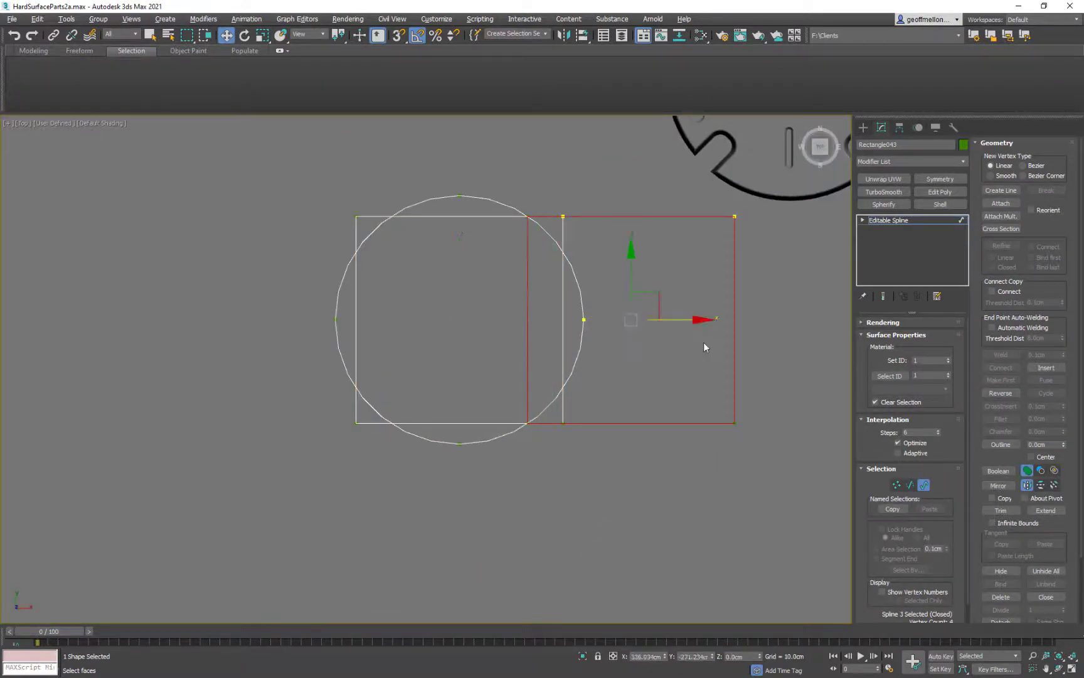
{"action": "left_click_drag", "start_coordinate": [679, 320], "coordinate": [336, 327], "text": "shift"}
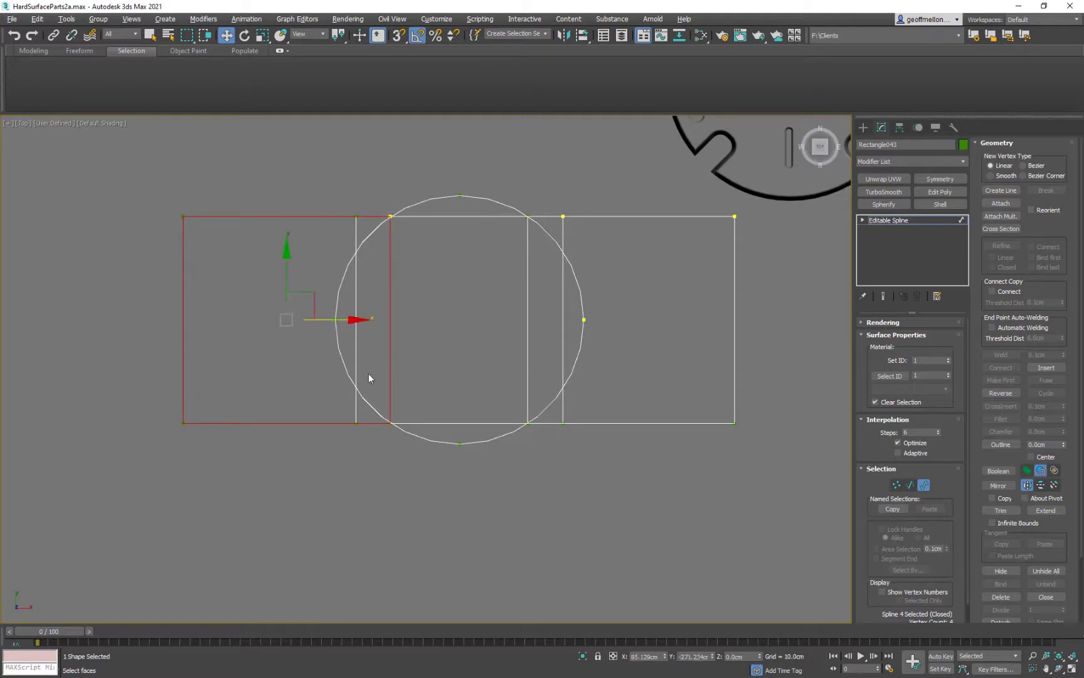
{"action": "left_click", "coordinate": [342, 357]}
{"action": "left_click", "coordinate": [735, 405]}
{"action": "left_click", "coordinate": [333, 423]}
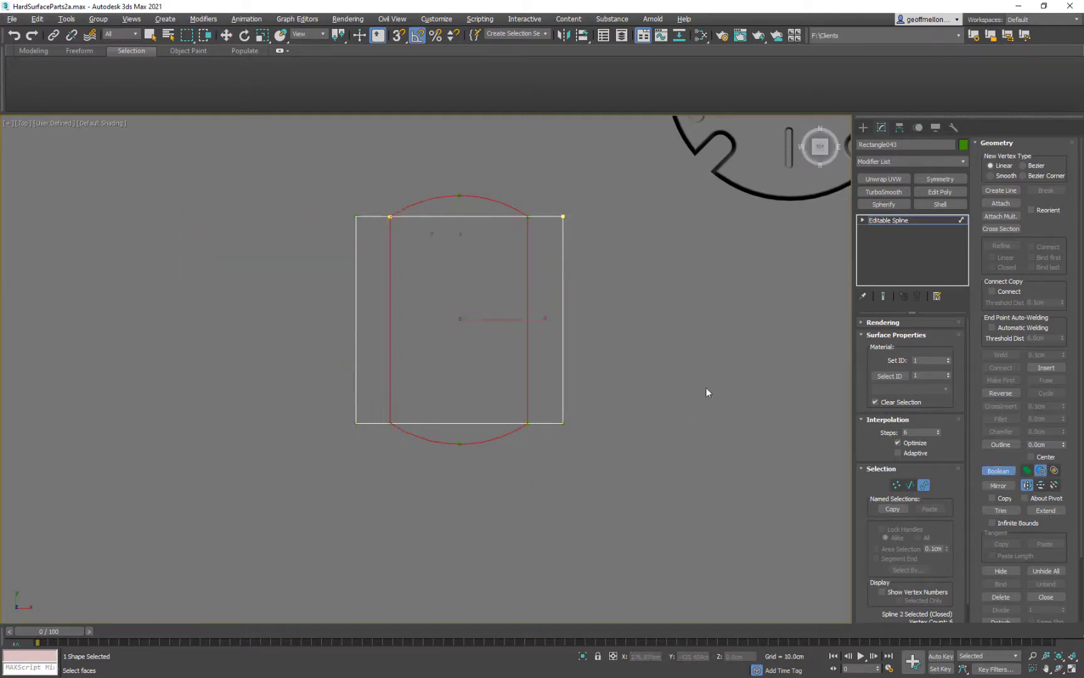
{"action": "left_click", "coordinate": [563, 331]}
{"action": "middle_click_drag", "start_coordinate": [659, 393], "coordinate": [648, 417]}
Step: Make the outline's four outer vertices corner points and fillet them by 9 cm
{"action": "key", "text": "1"}
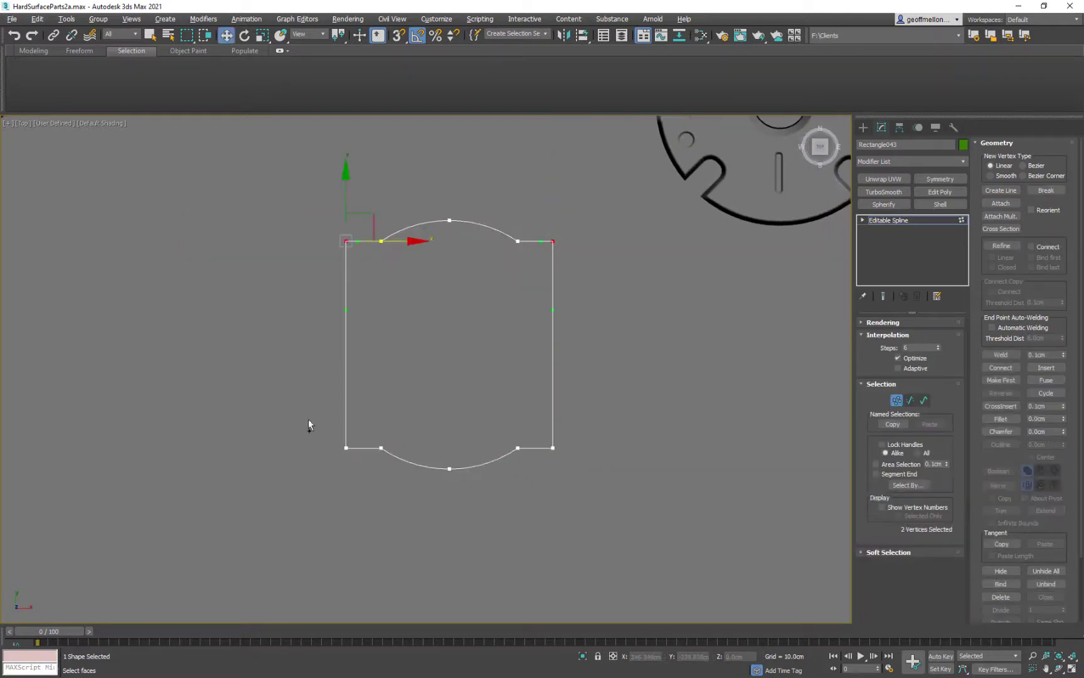
{"action": "left_click_drag", "start_coordinate": [308, 426], "coordinate": [362, 469], "text": "ctrl"}
{"action": "left_click_drag", "start_coordinate": [596, 411], "coordinate": [537, 468], "text": "ctrl"}
{"action": "right_click", "coordinate": [678, 323]}
{"action": "left_click", "coordinate": [659, 268]}
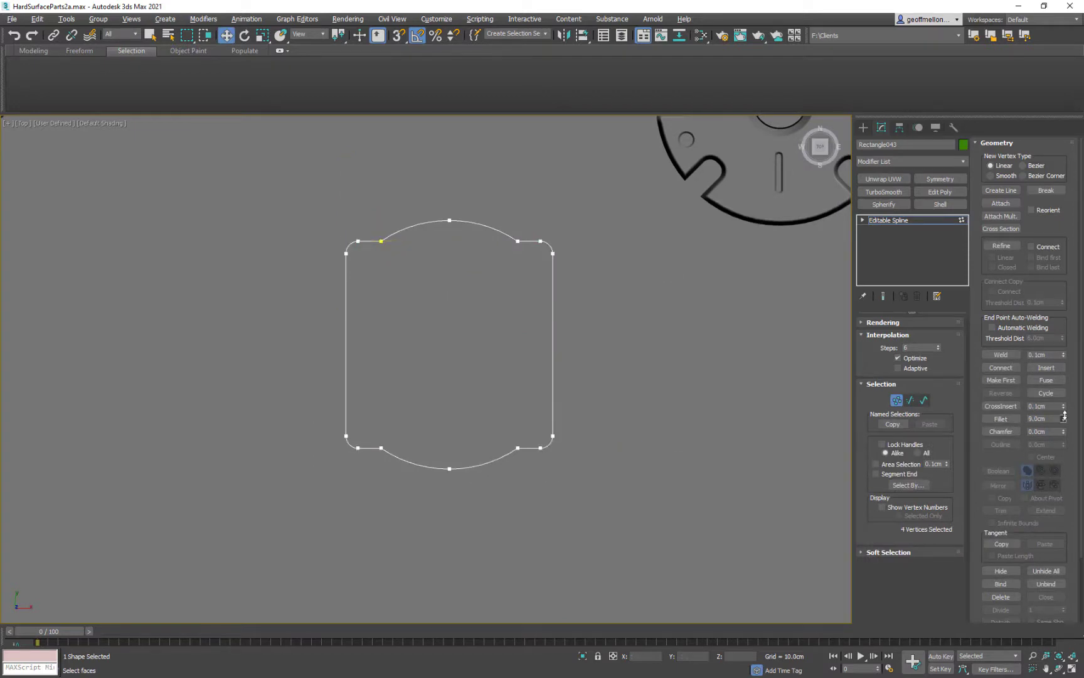
Step: Convert the rounded outline to an Editable Poly
{"action": "middle_click_drag", "start_coordinate": [572, 343], "coordinate": [531, 412]}
{"action": "right_click", "coordinate": [511, 384]}
{"action": "mouse_move", "coordinate": [590, 494]}
{"action": "left_click", "coordinate": [657, 510]}
Step: Extend the plate's outer border downward and scale it outward to form sloped sides
{"action": "key", "text": "2"}
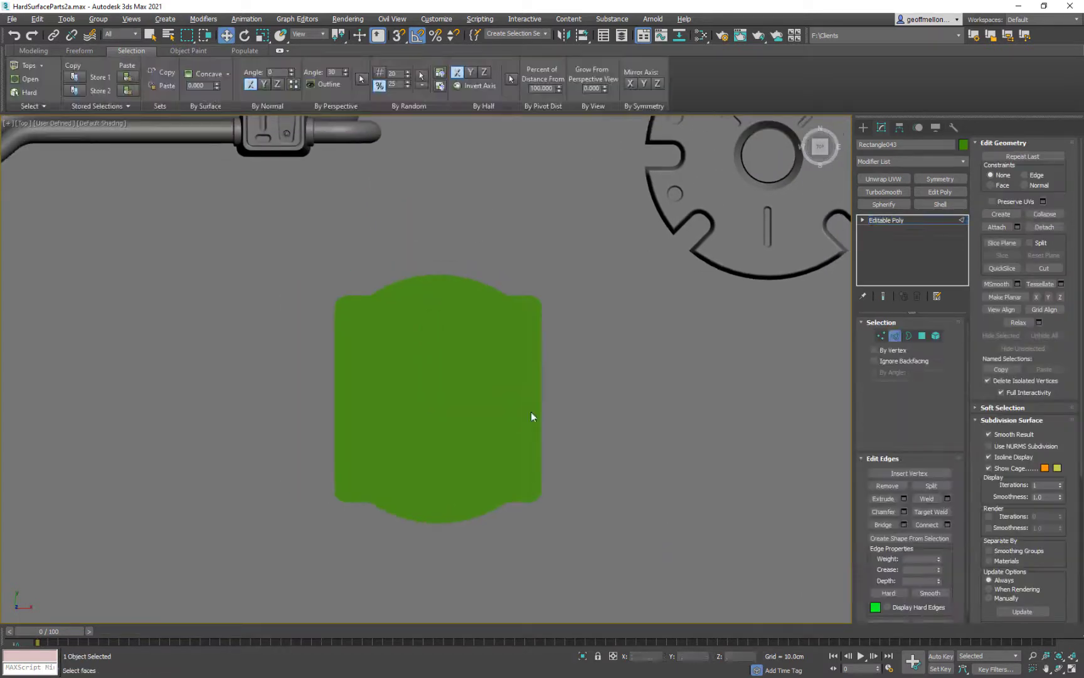
{"action": "left_click", "coordinate": [541, 382]}
{"action": "key", "text": "3"}
{"action": "left_click", "coordinate": [542, 382]}
{"action": "middle_click_drag", "start_coordinate": [447, 439], "coordinate": [435, 353], "text": "alt"}
{"action": "key", "text": "r"}
{"action": "middle_click_drag", "start_coordinate": [482, 398], "coordinate": [538, 424], "text": "alt"}
{"action": "key", "text": "t"}
Step: Select the plate's polygons and assign them to smoothing group 1
{"action": "scroll", "coordinate": [496, 386], "scroll_direction": "up", "scroll_amount": 3}
{"action": "key", "text": "4"}
{"action": "left_click", "coordinate": [548, 200]}
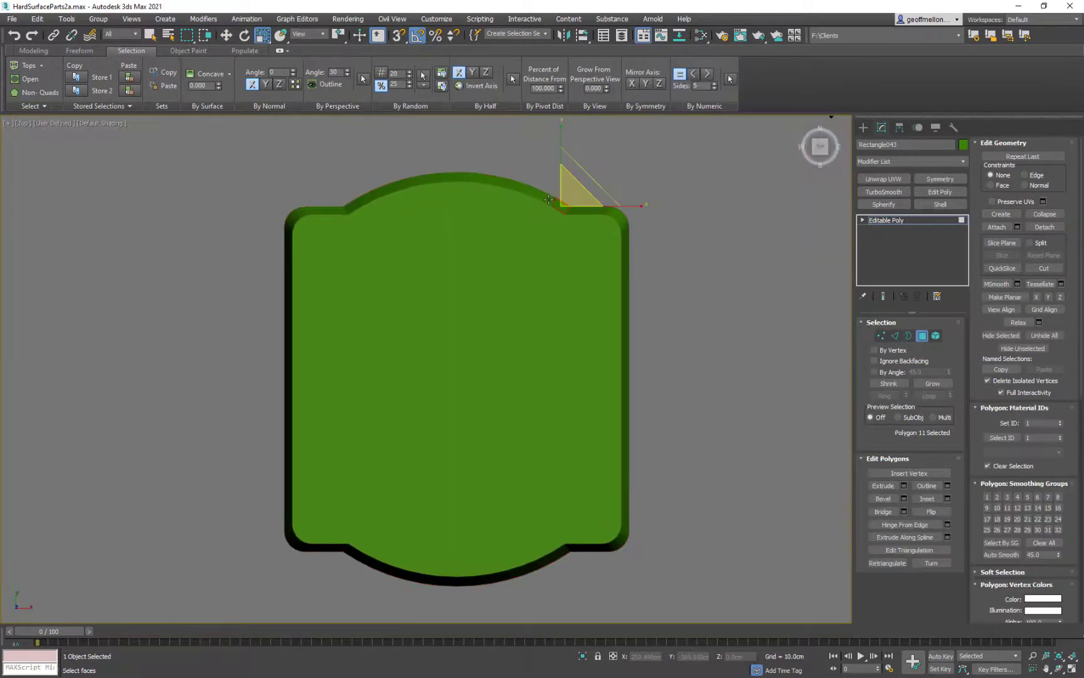
{"action": "left_click", "coordinate": [987, 497]}
{"action": "left_click_drag", "start_coordinate": [695, 160], "coordinate": [648, 429], "text": "alt"}
{"action": "left_click_drag", "start_coordinate": [250, 165], "coordinate": [321, 623], "text": "alt"}
{"action": "left_click", "coordinate": [988, 497]}
Step: Select the sloped side polygons around the plate's rounded corners, excluding the two curved arcs, and assign smoothing group 2
{"action": "left_click", "coordinate": [300, 211]}
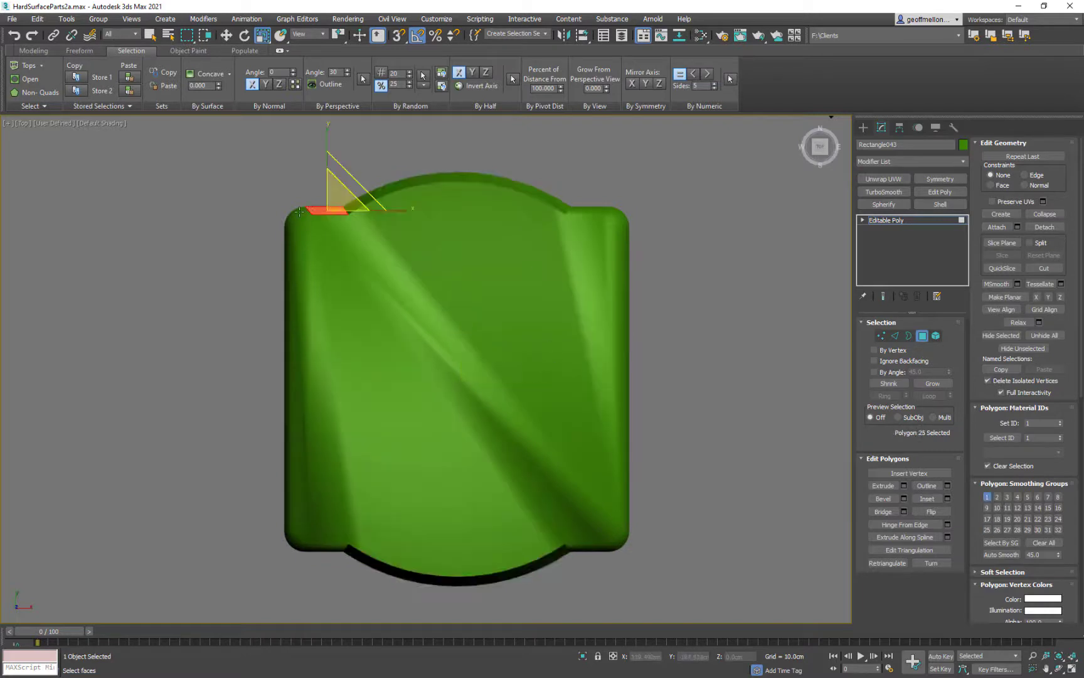
{"action": "left_click", "coordinate": [370, 193], "text": "shift"}
{"action": "left_click_drag", "start_coordinate": [552, 142], "coordinate": [359, 199], "text": "alt"}
{"action": "left_click_drag", "start_coordinate": [551, 538], "coordinate": [360, 596], "text": "alt"}
{"action": "left_click_drag", "start_coordinate": [337, 586], "coordinate": [312, 527], "text": "alt"}
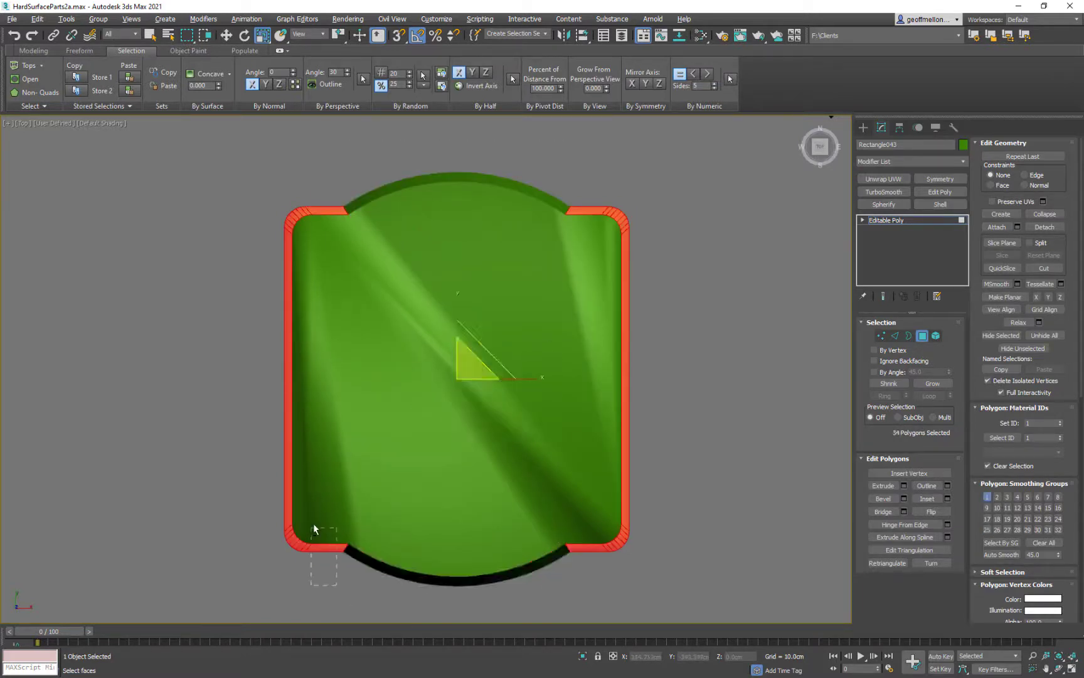
{"action": "left_click_drag", "start_coordinate": [291, 601], "coordinate": [290, 602], "text": "alt"}
{"action": "left_click", "coordinate": [998, 496]}
{"action": "left_click", "coordinate": [717, 326]}
Step: Delete the plate's large flat top polygon, leaving only the sloped rim
{"action": "middle_click_drag", "start_coordinate": [461, 208], "coordinate": [622, 210]}
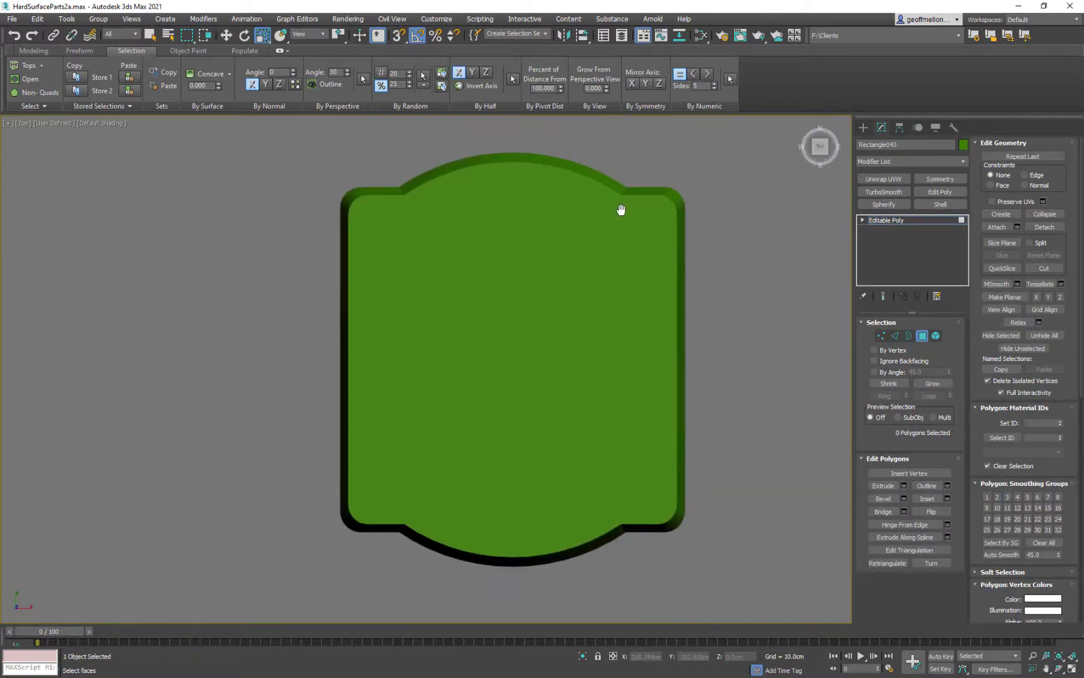
{"action": "key", "text": "2"}
{"action": "left_click", "coordinate": [647, 195]}
{"action": "left_click", "coordinate": [924, 336]}
{"action": "middle_click_drag", "start_coordinate": [652, 322], "coordinate": [588, 324]}
{"action": "key", "text": "Delete"}
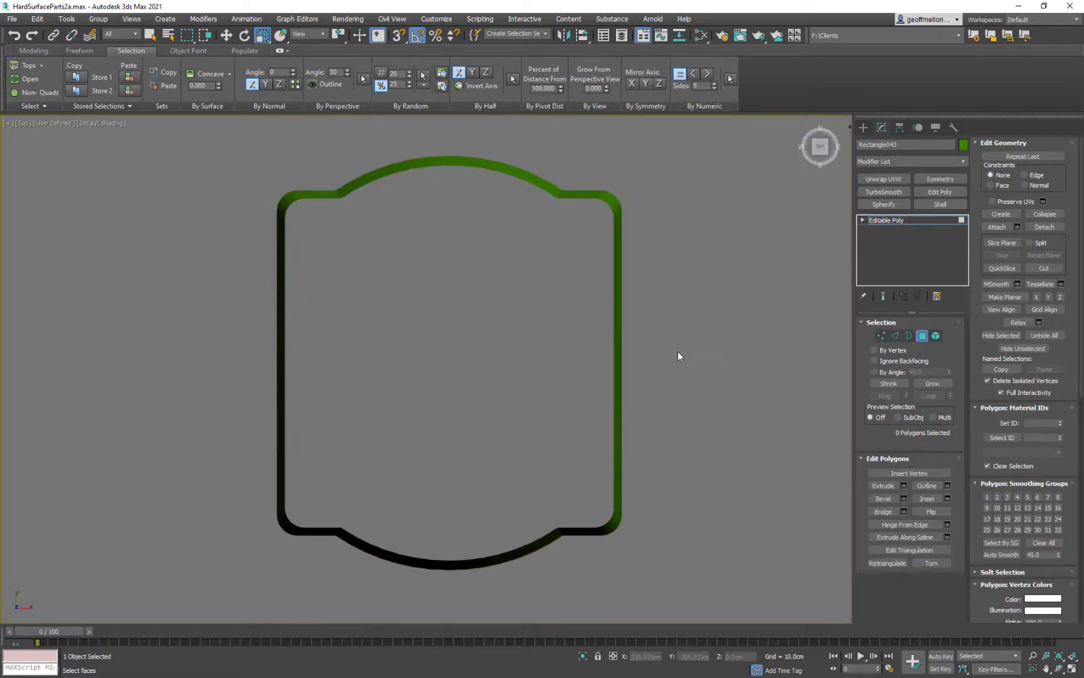
Step: Fill the plate's top by extending the inner border inward twice and collapsing it to a single centre point
{"action": "key", "text": "3"}
{"action": "key", "text": "F4"}
{"action": "left_click", "coordinate": [617, 250]}
{"action": "left_click_drag", "start_coordinate": [467, 352], "coordinate": [482, 379], "text": "shift"}
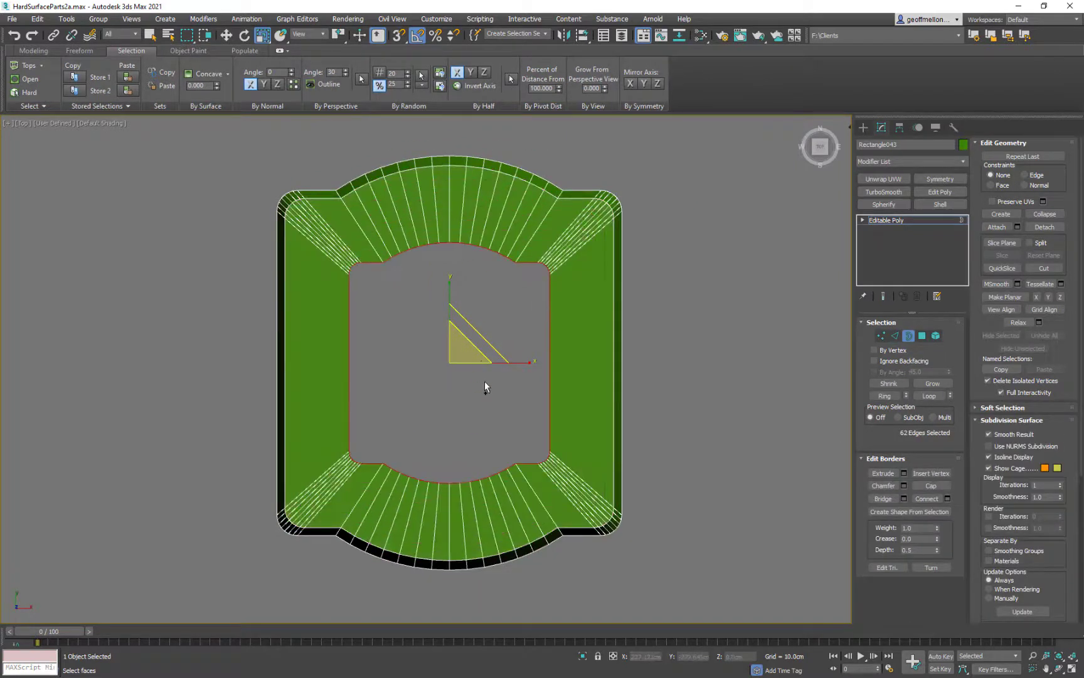
{"action": "middle_click_drag", "start_coordinate": [485, 381], "coordinate": [498, 407]}
{"action": "key", "text": "ctrl+alt+c"}
{"action": "left_click_drag", "start_coordinate": [473, 377], "coordinate": [435, 390], "text": "shift"}
Step: Chamfer the edge loop around the plate's top by 1.035 cm with 0 segments
{"action": "key", "text": "2"}
{"action": "double_click", "coordinate": [629, 360]}
{"action": "right_click", "coordinate": [724, 349]}
{"action": "left_click", "coordinate": [627, 418]}
{"action": "key", "text": "F4"}
{"action": "mouse_move", "coordinate": [464, 402]}
{"action": "middle_mouse_down", "text": "alt"}
{"action": "mouse_move", "coordinate": [472, 266]}
{"action": "mouse_move", "coordinate": [455, 402]}
{"action": "middle_mouse_up", "text": "alt"}
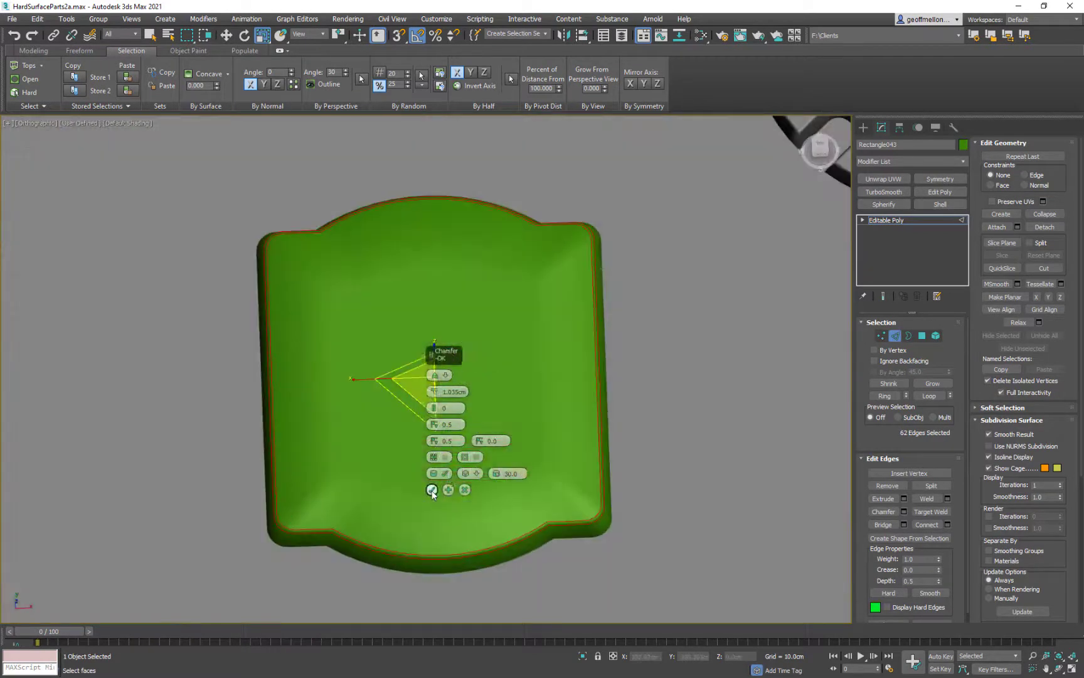
{"action": "left_click", "coordinate": [433, 490]}
Step: Select all flat polygons on the plate's top inside the chamfer and keep them in smoothing group 1
{"action": "key", "text": "4"}
{"action": "left_click", "coordinate": [564, 383]}
{"action": "left_click", "coordinate": [502, 381], "text": "ctrl"}
{"action": "left_click", "coordinate": [371, 382], "text": "ctrl"}
{"action": "left_click_drag", "start_coordinate": [359, 312], "coordinate": [555, 502], "text": "ctrl"}
{"action": "middle_click_drag", "start_coordinate": [556, 502], "coordinate": [534, 468], "text": "alt"}
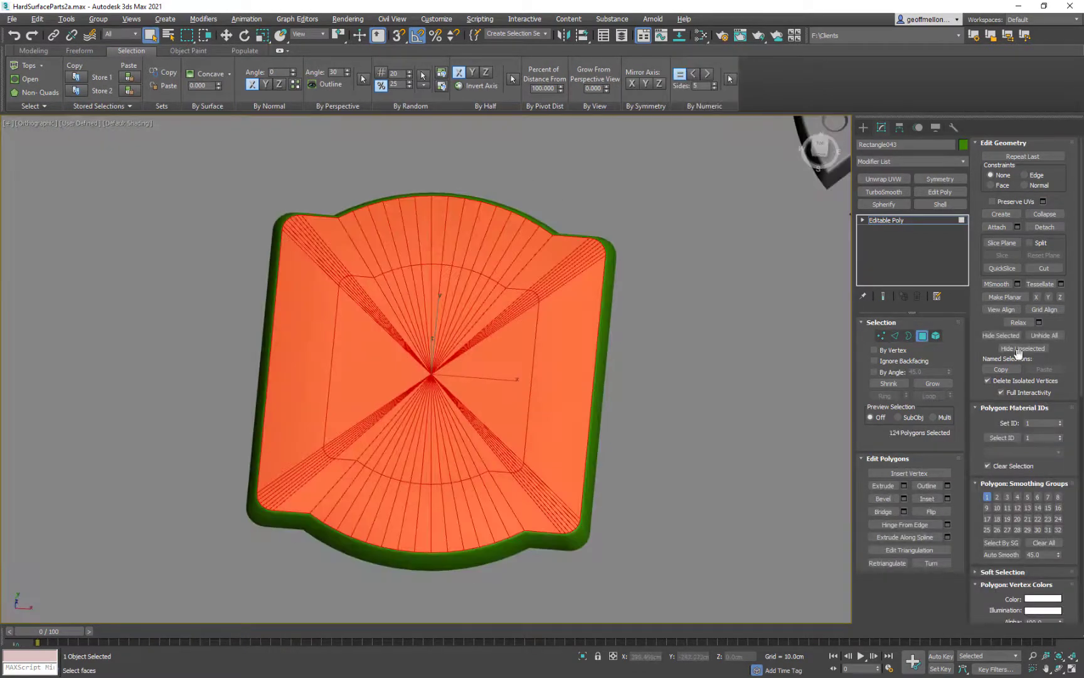
{"action": "middle_click_drag", "start_coordinate": [578, 350], "coordinate": [675, 324], "text": "alt"}
{"action": "left_click", "coordinate": [659, 402]}
Step: Select the loop of narrow chamfer polygons around the plate's top and assign it smoothing group 3
{"action": "scroll", "coordinate": [565, 524], "scroll_direction": "up", "scroll_amount": 6}
{"action": "left_click", "coordinate": [538, 519]}
{"action": "left_click", "coordinate": [545, 516], "text": "shift"}
{"action": "scroll", "coordinate": [546, 511], "scroll_direction": "down", "scroll_amount": 6}
{"action": "left_click", "coordinate": [1008, 497]}
{"action": "left_click", "coordinate": [618, 357]}
{"action": "left_click", "coordinate": [576, 448]}
{"action": "left_click", "coordinate": [577, 438], "text": "shift"}
{"action": "middle_click_drag", "start_coordinate": [577, 438], "coordinate": [512, 435]}
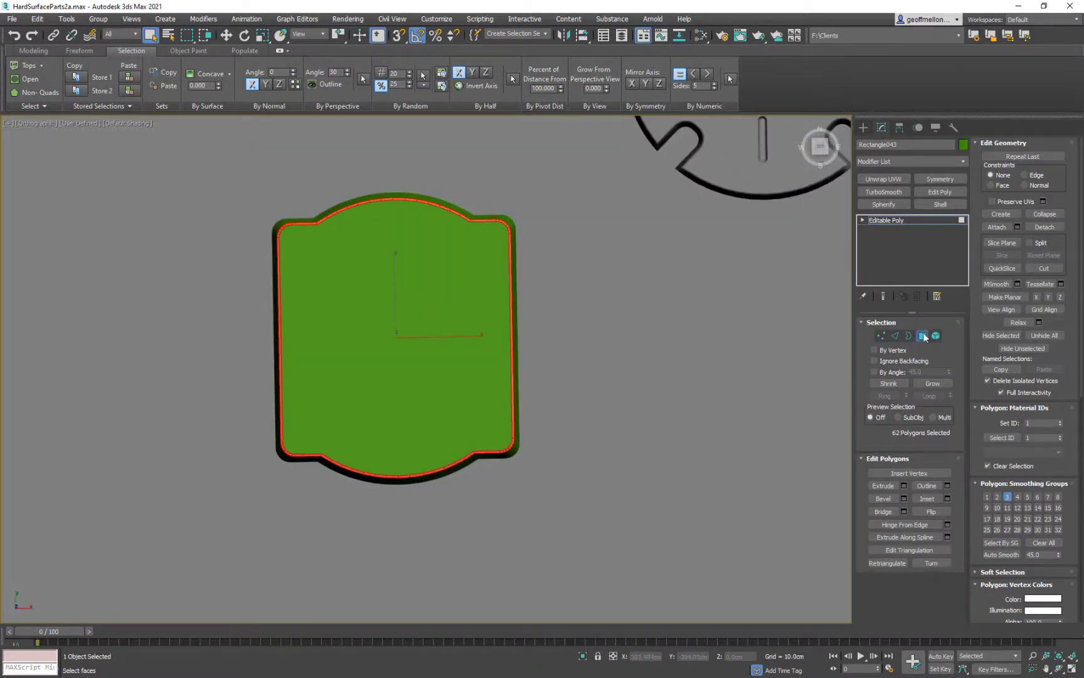
Step: Apply a weighted normals modifier to the plate and convert it back to an Editable Poly
{"action": "left_click", "coordinate": [924, 337]}
{"action": "middle_click_drag", "start_coordinate": [632, 325], "coordinate": [677, 352]}
{"action": "type", "text": "weight"}
{"action": "left_click", "coordinate": [672, 522]}
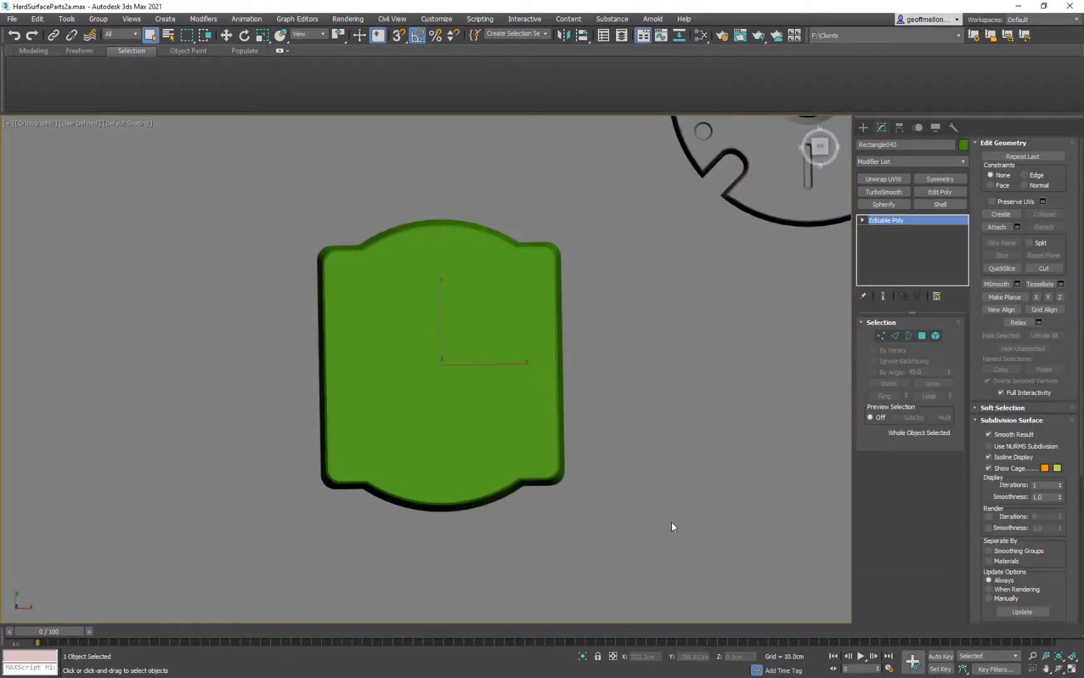
{"action": "middle_click_drag", "start_coordinate": [553, 369], "coordinate": [545, 364], "text": "alt"}
{"action": "scroll", "coordinate": [544, 363], "scroll_direction": "down", "scroll_amount": 6}
{"action": "scroll", "coordinate": [543, 360], "scroll_direction": "up", "scroll_amount": 6}
{"action": "right_click", "coordinate": [669, 352]}
{"action": "left_click", "coordinate": [809, 483]}
Step: Copy the open tapered recess from the parts sheet and position it at the centre of the green plate
{"action": "middle_click_drag", "start_coordinate": [530, 319], "coordinate": [549, 431]}
{"action": "scroll", "coordinate": [531, 333], "scroll_direction": "down", "scroll_amount": 6}
{"action": "left_click", "coordinate": [669, 245]}
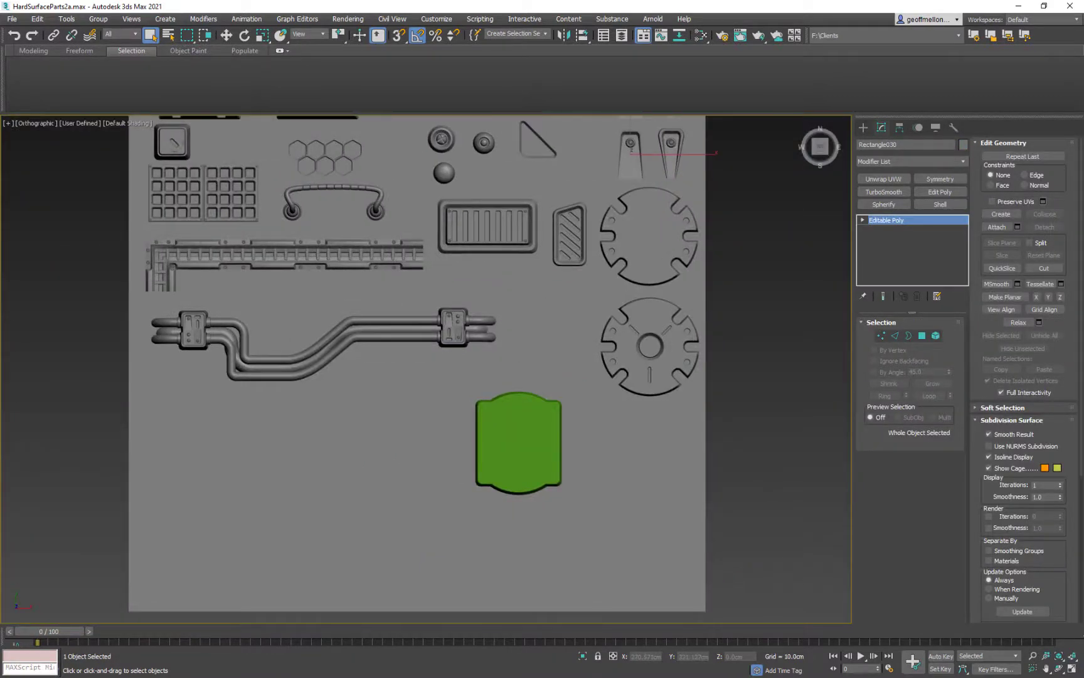
{"action": "middle_click_drag", "start_coordinate": [575, 364], "coordinate": [539, 424]}
{"action": "key", "text": "w"}
{"action": "left_click", "coordinate": [628, 426]}
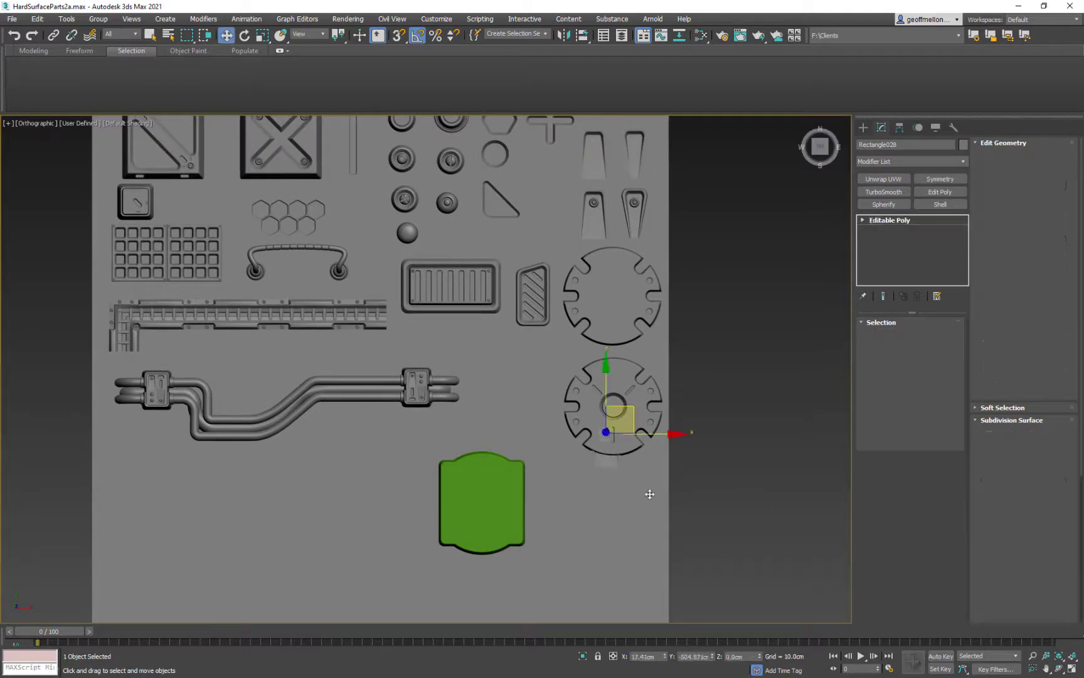
{"action": "left_click", "coordinate": [509, 491]}
{"action": "middle_click_drag", "start_coordinate": [510, 491], "coordinate": [508, 389], "text": "alt"}
{"action": "scroll", "coordinate": [515, 389], "scroll_direction": "up", "scroll_amount": 6}
{"action": "left_click_drag", "start_coordinate": [525, 388], "coordinate": [523, 415]}
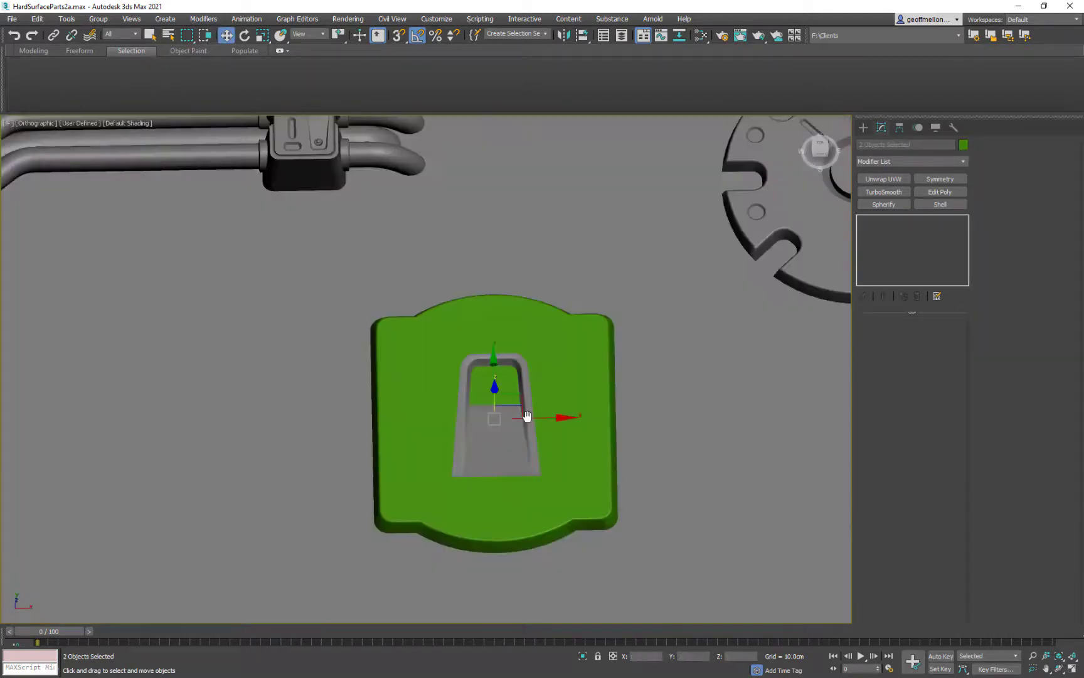
{"action": "mouse_move", "coordinate": [527, 416]}
{"action": "middle_mouse_down", "text": "alt"}
{"action": "mouse_move", "coordinate": [478, 351]}
{"action": "mouse_move", "coordinate": [516, 421]}
{"action": "middle_mouse_up", "text": "alt"}
Step: Select the copied recess's two floor polygons and adjust their height relative to the green plate
{"action": "key", "text": "1"}
{"action": "left_click_drag", "start_coordinate": [435, 414], "coordinate": [569, 446]}
{"action": "key", "text": "r"}
{"action": "mouse_move", "coordinate": [569, 439]}
{"action": "middle_mouse_down", "text": "alt"}
{"action": "mouse_move", "coordinate": [579, 397]}
{"action": "mouse_move", "coordinate": [567, 464]}
{"action": "mouse_move", "coordinate": [574, 447]}
{"action": "middle_mouse_up", "text": "alt"}
{"action": "key", "text": "4"}
{"action": "left_click", "coordinate": [568, 462]}
{"action": "scroll", "coordinate": [575, 447], "scroll_direction": "up", "scroll_amount": 4}
{"action": "left_click", "coordinate": [581, 451], "text": "ctrl"}
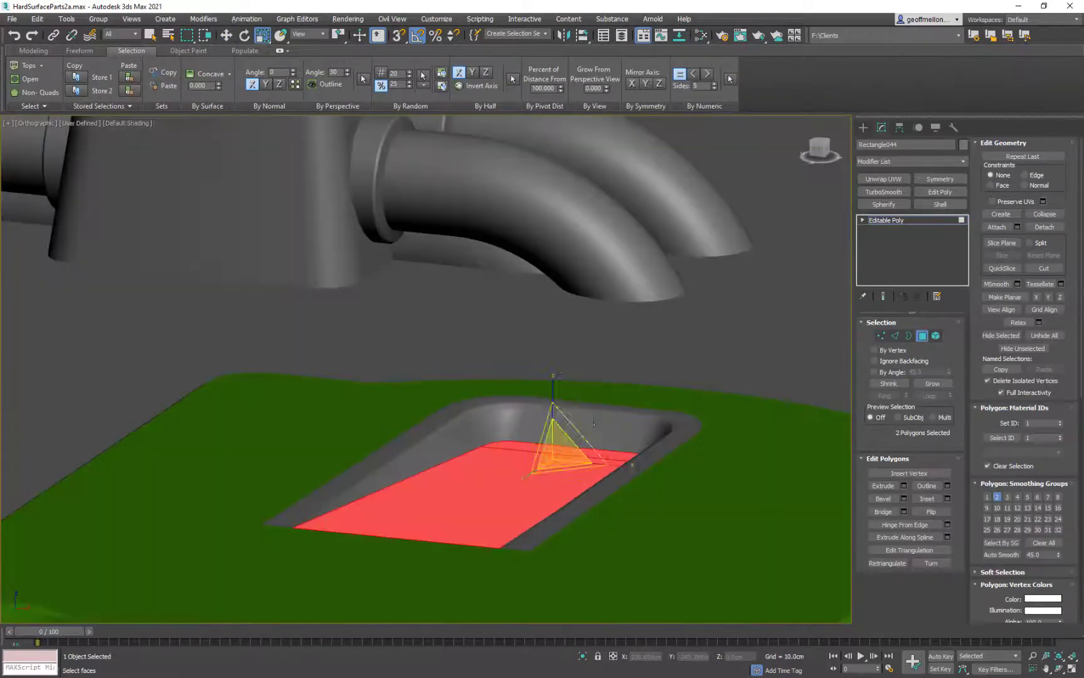
{"action": "key", "text": "w"}
{"action": "left_click_drag", "start_coordinate": [554, 415], "coordinate": [554, 361]}
{"action": "middle_click_drag", "start_coordinate": [554, 361], "coordinate": [596, 383], "text": "alt"}
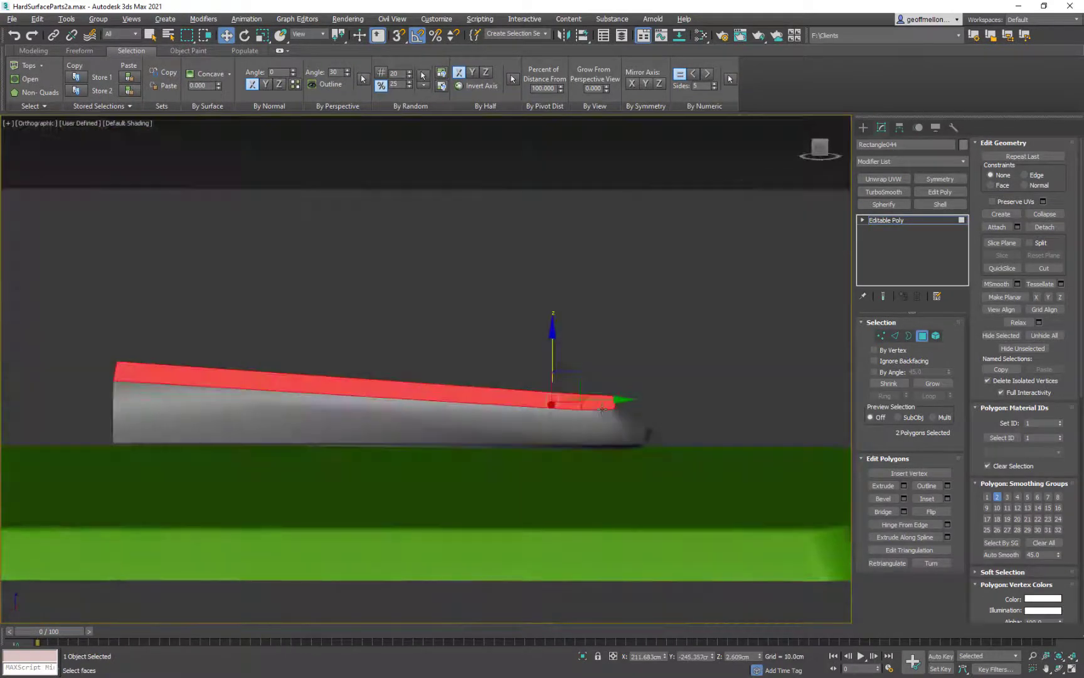
{"action": "left_click_drag", "start_coordinate": [553, 342], "coordinate": [552, 400]}
{"action": "middle_click_drag", "start_coordinate": [552, 400], "coordinate": [558, 433], "text": "alt"}
Step: Rotate the two floor polygons to slope up toward the rounded end and raise them above the plate
{"action": "key", "text": "e"}
{"action": "left_click_drag", "start_coordinate": [519, 409], "coordinate": [489, 433]}
{"action": "key", "text": "w"}
{"action": "left_click_drag", "start_coordinate": [551, 398], "coordinate": [552, 314]}
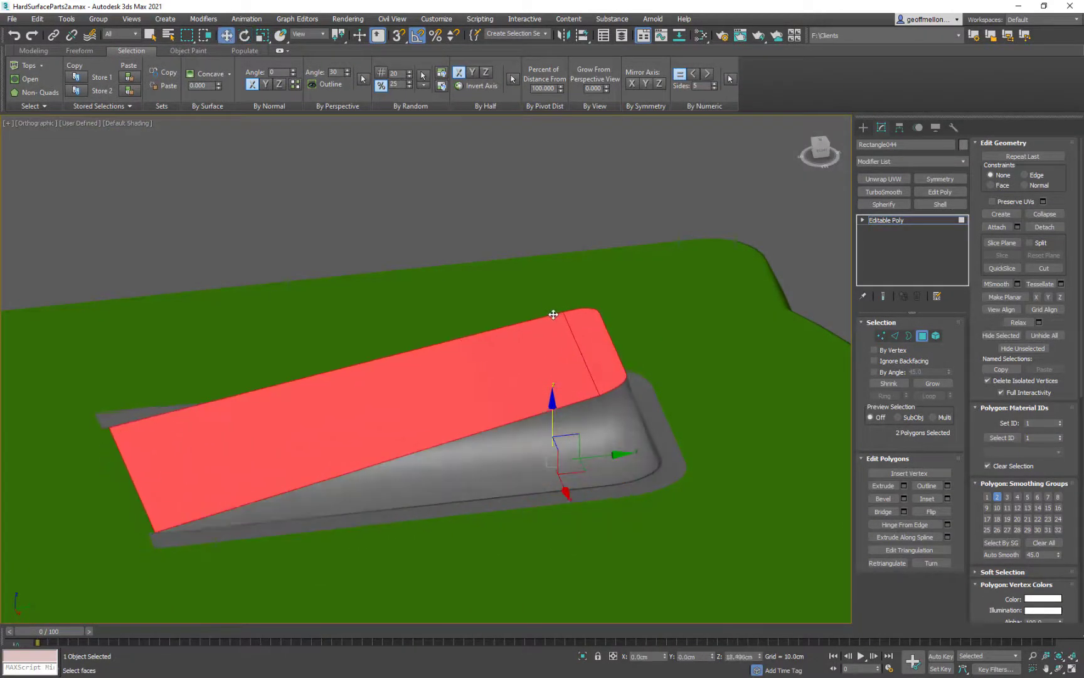
Step: Delete the recess's surrounding walls, keeping only the two sloped polygons
{"action": "middle_click_drag", "start_coordinate": [552, 315], "coordinate": [386, 317], "text": "alt"}
{"action": "scroll", "coordinate": [468, 316], "scroll_direction": "down", "scroll_amount": 4}
{"action": "key", "text": "Delete"}
{"action": "key", "text": "3"}
Step: Extend the sloped surface's border downward, make it planar on Z, and scale it to form the ramp's walls
{"action": "left_click", "coordinate": [413, 367]}
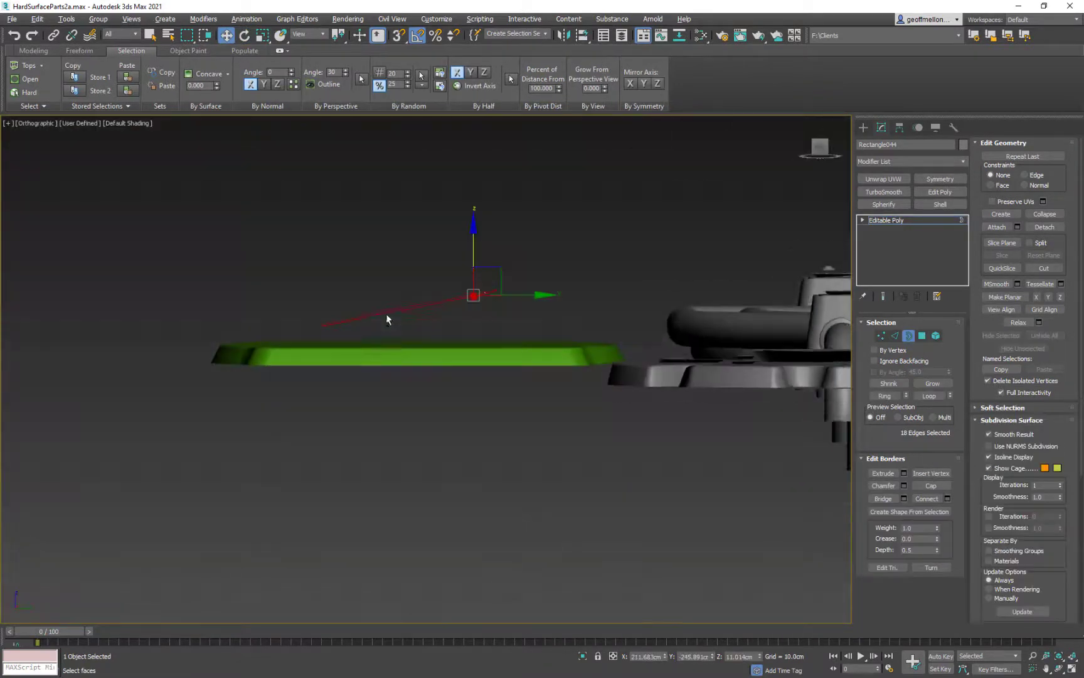
{"action": "left_click_drag", "start_coordinate": [475, 255], "coordinate": [472, 291], "text": "shift"}
{"action": "left_click", "coordinate": [1061, 301]}
{"action": "middle_click_drag", "start_coordinate": [472, 292], "coordinate": [461, 349], "text": "alt"}
{"action": "key", "text": "r"}
{"action": "left_click_drag", "start_coordinate": [467, 314], "coordinate": [469, 295]}
{"action": "middle_click_drag", "start_coordinate": [468, 295], "coordinate": [552, 414], "text": "alt"}
{"action": "key", "text": "w"}
{"action": "scroll", "coordinate": [389, 339], "scroll_direction": "up", "scroll_amount": 5}
{"action": "scroll", "coordinate": [485, 352], "scroll_direction": "down", "scroll_amount": 5}
{"action": "key", "text": "2"}
{"action": "left_click", "coordinate": [412, 398]}
{"action": "scroll", "coordinate": [419, 400], "scroll_direction": "up", "scroll_amount": 5}
{"action": "left_click", "coordinate": [581, 437], "text": "ctrl"}
{"action": "left_click", "coordinate": [595, 427], "text": "ctrl"}
Step: Select the edges around the ramp's two top polygons and chamfer them with 0 segments
{"action": "key", "text": "4"}
{"action": "left_click", "coordinate": [487, 369]}
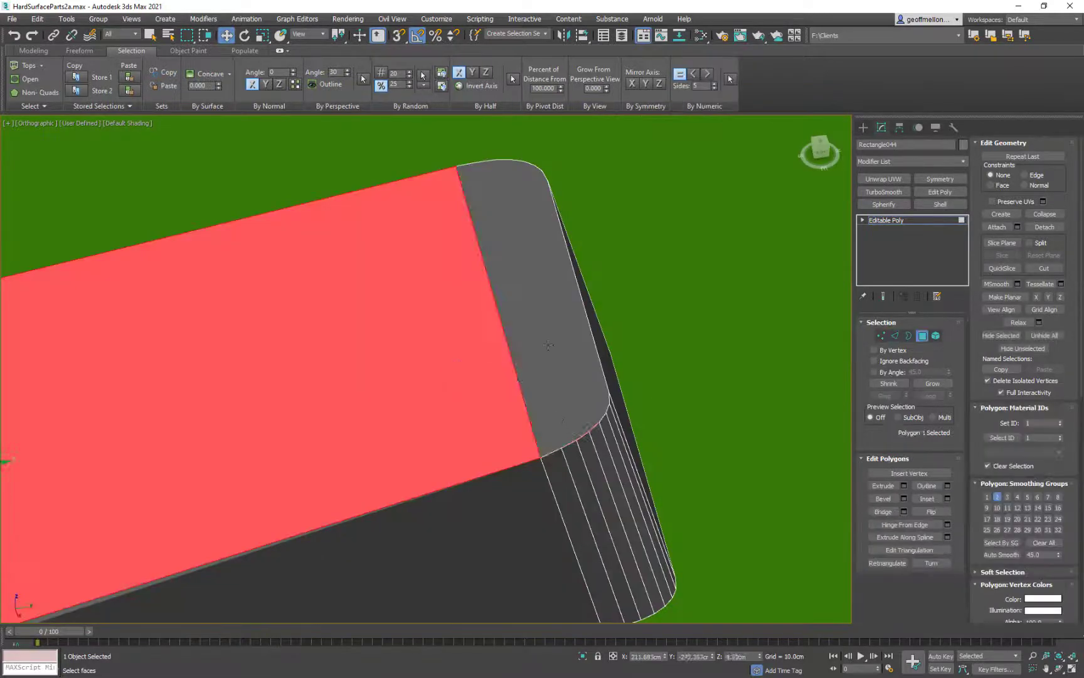
{"action": "left_click", "coordinate": [552, 342], "text": "ctrl"}
{"action": "key", "text": "shift+2"}
{"action": "scroll", "coordinate": [539, 344], "scroll_direction": "down", "scroll_amount": 5}
{"action": "middle_click_drag", "start_coordinate": [310, 484], "coordinate": [653, 415], "text": "alt"}
{"action": "right_click", "coordinate": [665, 411]}
{"action": "left_click", "coordinate": [569, 475]}
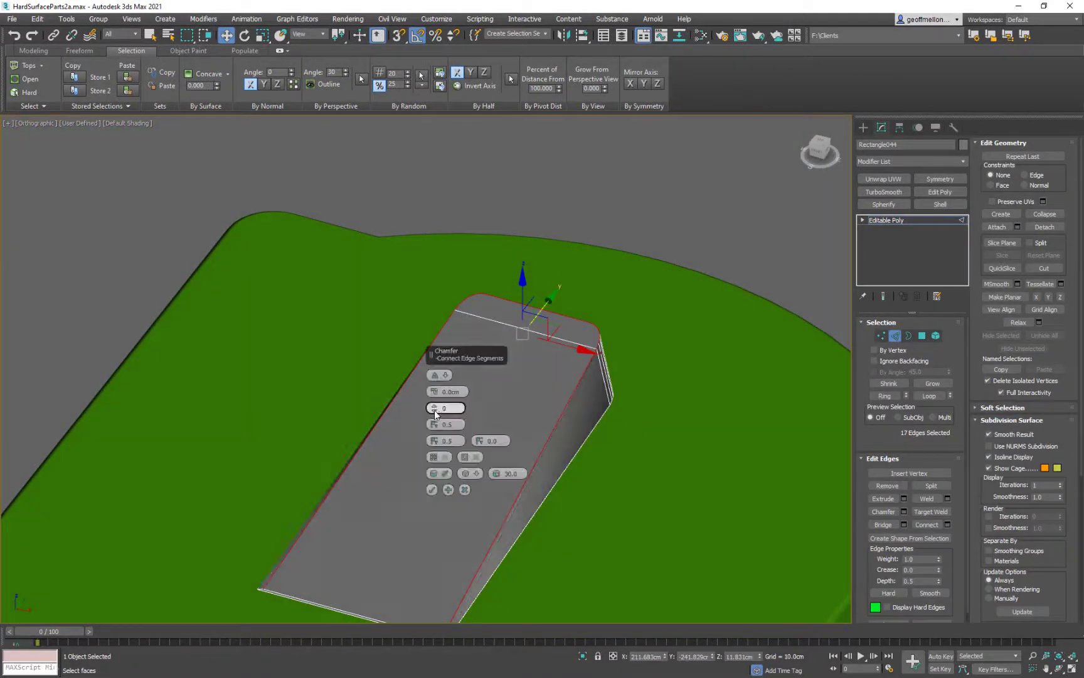
{"action": "scroll", "coordinate": [531, 368], "scroll_direction": "down", "scroll_amount": 3}
{"action": "middle_click_drag", "start_coordinate": [530, 368], "coordinate": [530, 368], "text": "alt"}
{"action": "left_click", "coordinate": [432, 489]}
Step: Assign the ramp's two top polygons to smoothing group 25
{"action": "key", "text": "4"}
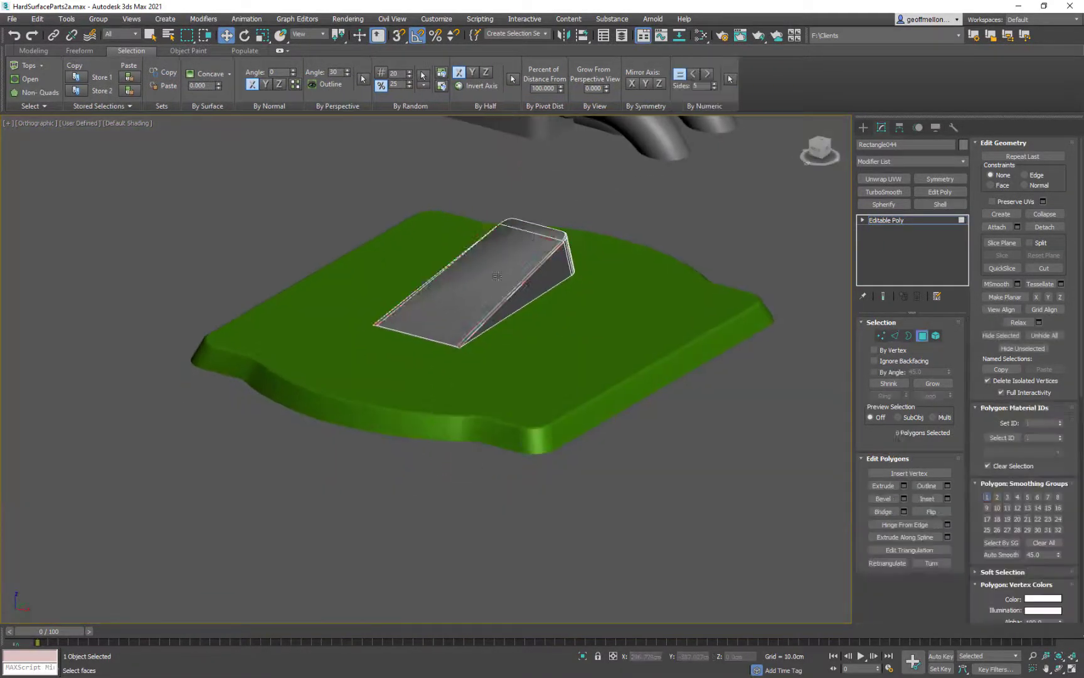
{"action": "left_click", "coordinate": [470, 282]}
{"action": "left_click", "coordinate": [537, 236], "text": "ctrl"}
{"action": "left_click", "coordinate": [986, 529]}
{"action": "left_click", "coordinate": [721, 262]}
Step: Select the edges along the ramp's low front end and make them planar on Z
{"action": "middle_click_drag", "start_coordinate": [627, 207], "coordinate": [580, 382], "text": "alt"}
{"action": "scroll", "coordinate": [665, 271], "scroll_direction": "up", "scroll_amount": 5}
{"action": "scroll", "coordinate": [635, 327], "scroll_direction": "down", "scroll_amount": 4}
{"action": "key", "text": "F4"}
{"action": "key", "text": "1"}
{"action": "middle_click_drag", "start_coordinate": [613, 476], "coordinate": [622, 409]}
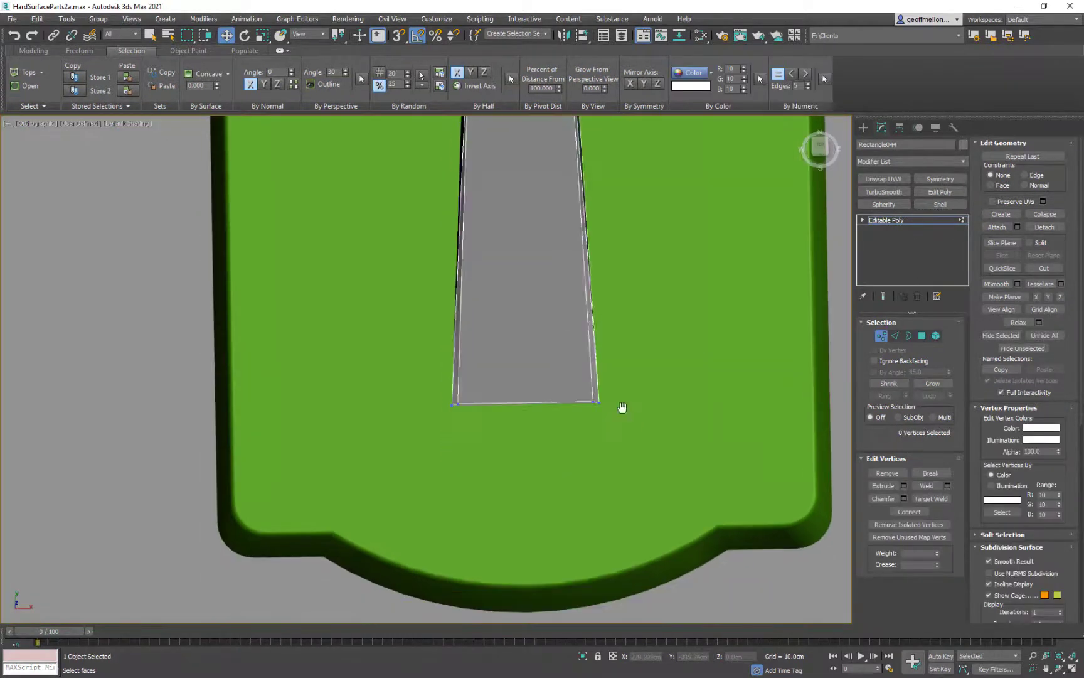
{"action": "scroll", "coordinate": [590, 396], "scroll_direction": "up", "scroll_amount": 8}
{"action": "key", "text": "2"}
{"action": "left_click", "coordinate": [670, 461]}
{"action": "middle_click_drag", "start_coordinate": [687, 461], "coordinate": [602, 364], "text": "alt"}
{"action": "left_click", "coordinate": [561, 510]}
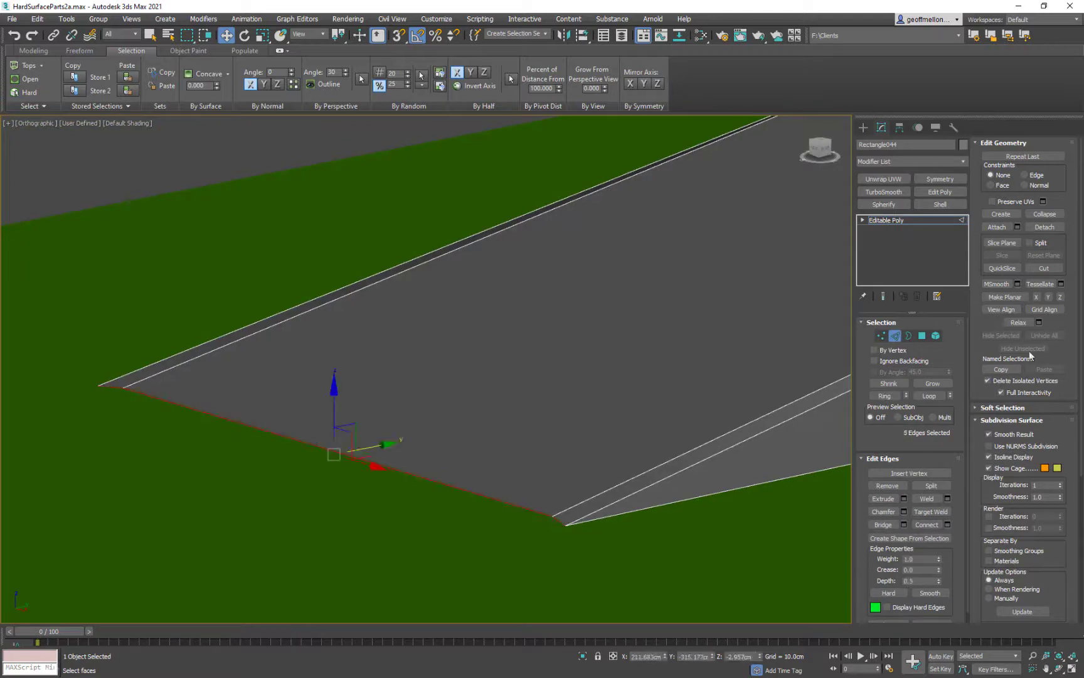
{"action": "left_click", "coordinate": [1060, 297]}
Step: Select the ramp's top and chamfer polygons and scale them narrower across the width so the side walls slope inward
{"action": "middle_click_drag", "start_coordinate": [659, 326], "coordinate": [608, 464], "text": "alt"}
{"action": "scroll", "coordinate": [569, 293], "scroll_direction": "down", "scroll_amount": 3}
{"action": "middle_click_drag", "start_coordinate": [533, 170], "coordinate": [548, 300]}
{"action": "key", "text": "4"}
{"action": "left_click", "coordinate": [592, 261]}
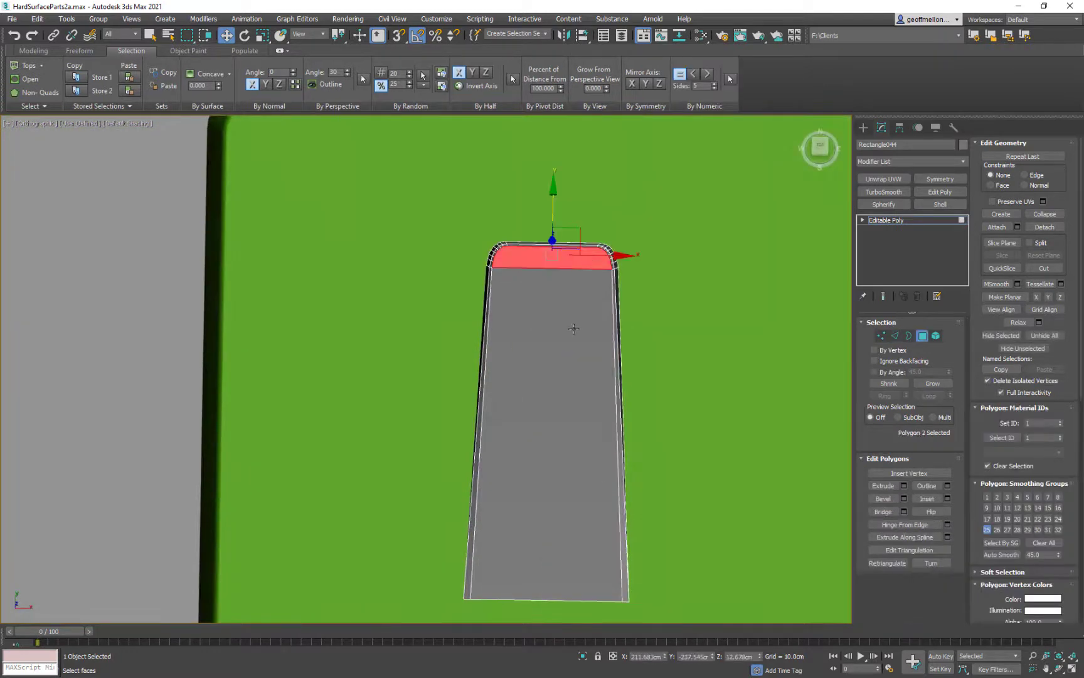
{"action": "key", "text": "ctrl+a"}
{"action": "key", "text": "r"}
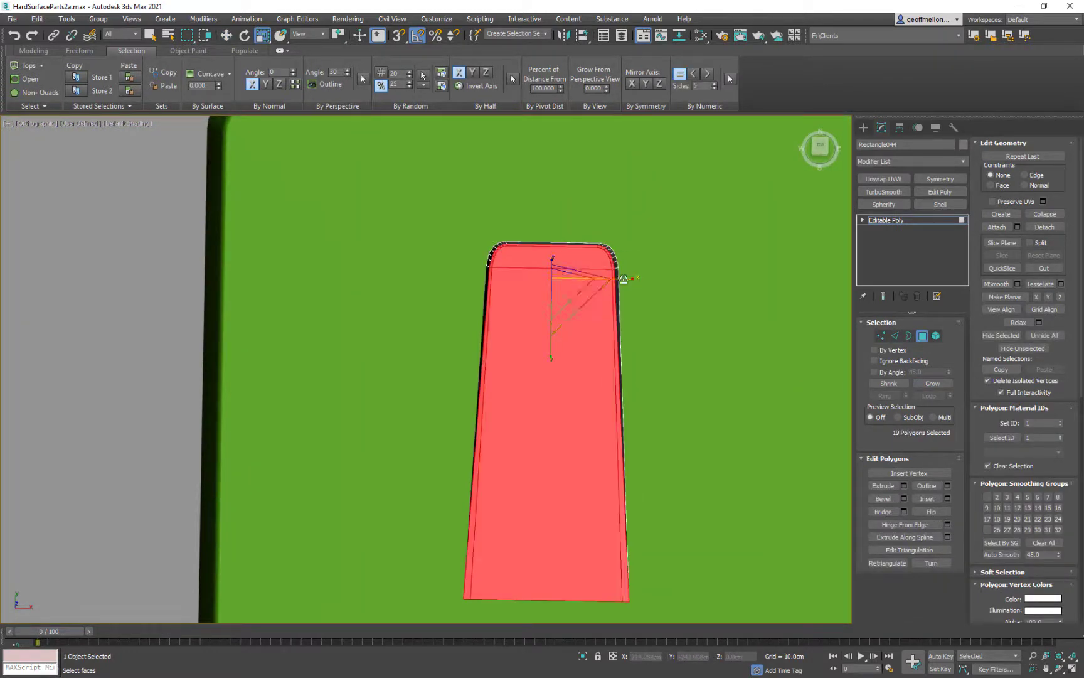
{"action": "key", "text": "w"}
{"action": "middle_click_drag", "start_coordinate": [628, 286], "coordinate": [662, 285]}
Step: Examine the ramp's edges and corner vertices, and return to whole-object selection
{"action": "key", "text": "2"}
{"action": "scroll", "coordinate": [489, 347], "scroll_direction": "up", "scroll_amount": 3}
{"action": "scroll", "coordinate": [502, 301], "scroll_direction": "down", "scroll_amount": 5}
{"action": "scroll", "coordinate": [656, 436], "scroll_direction": "up", "scroll_amount": 5}
{"action": "key", "text": "1"}
{"action": "right_click", "coordinate": [758, 438]}
{"action": "left_click", "coordinate": [742, 511]}
{"action": "scroll", "coordinate": [581, 325], "scroll_direction": "down", "scroll_amount": 2}
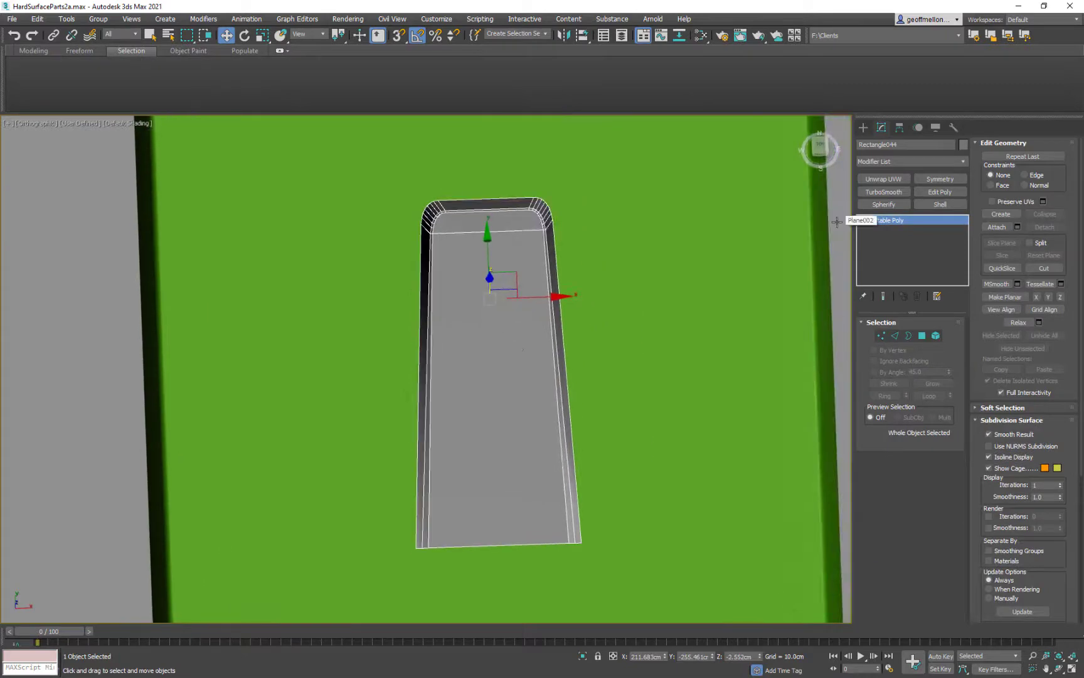
Step: Add a Weighted Normals modifier to the ramp and check it against the underlying polygons
{"action": "type", "text": "xwe"}
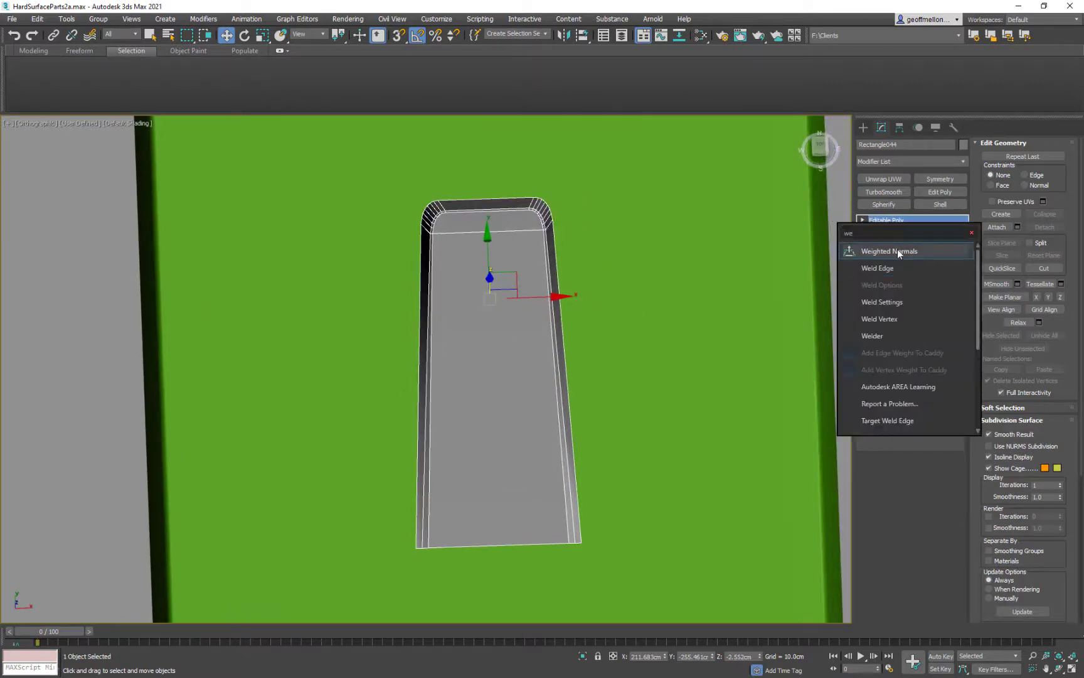
{"action": "left_click", "coordinate": [898, 249]}
{"action": "mouse_move", "coordinate": [580, 269]}
{"action": "middle_mouse_down"}
{"action": "mouse_move", "coordinate": [603, 259]}
{"action": "mouse_move", "coordinate": [534, 263]}
{"action": "mouse_move", "coordinate": [625, 243]}
{"action": "mouse_move", "coordinate": [588, 280]}
{"action": "middle_mouse_up"}
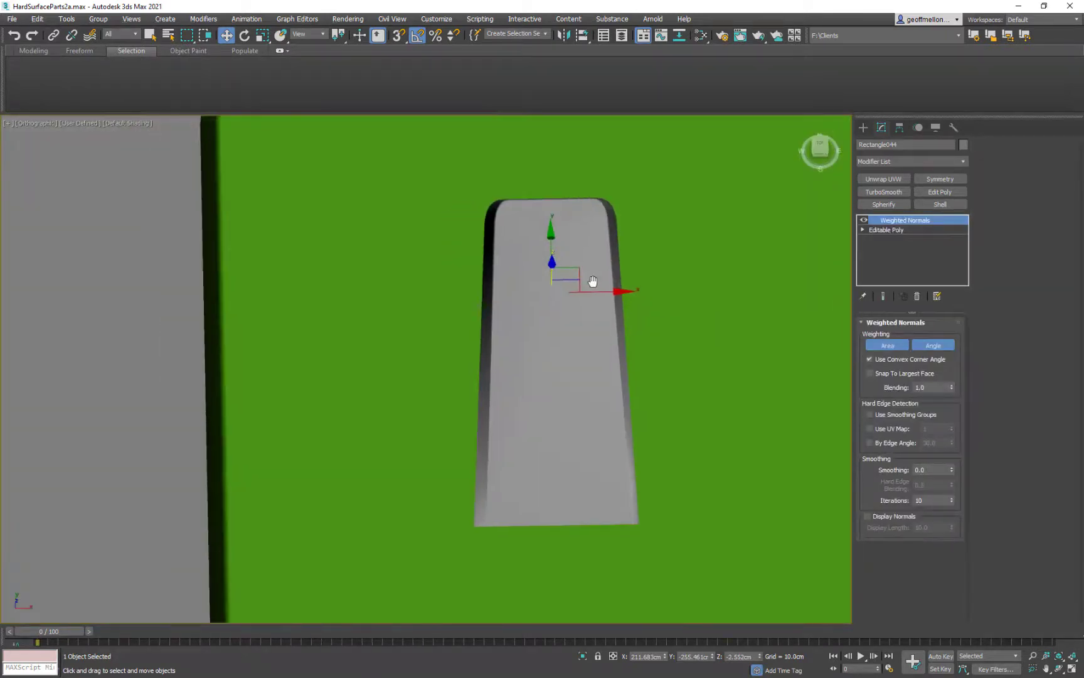
{"action": "left_click", "coordinate": [891, 230]}
{"action": "key", "text": "4"}
{"action": "key", "text": "4"}
{"action": "mouse_move", "coordinate": [722, 314]}
{"action": "middle_mouse_down", "text": "alt"}
{"action": "mouse_move", "coordinate": [640, 251]}
{"action": "mouse_move", "coordinate": [734, 329]}
{"action": "middle_mouse_up", "text": "alt"}
{"action": "left_click", "coordinate": [907, 221]}
Step: Move the ramp off the plate along X and convert it back to a single Editable Poly
{"action": "scroll", "coordinate": [565, 364], "scroll_direction": "down", "scroll_amount": 5}
{"action": "left_click_drag", "start_coordinate": [622, 343], "coordinate": [327, 342]}
{"action": "middle_click_drag", "start_coordinate": [418, 307], "coordinate": [436, 420]}
{"action": "scroll", "coordinate": [687, 313], "scroll_direction": "up", "scroll_amount": 4}
{"action": "scroll", "coordinate": [512, 387], "scroll_direction": "up", "scroll_amount": 4}
{"action": "right_click", "coordinate": [615, 405]}
{"action": "left_click", "coordinate": [753, 530]}
Step: Edit the corner vertices at both ends of the ramp's low front edge
{"action": "key", "text": "1"}
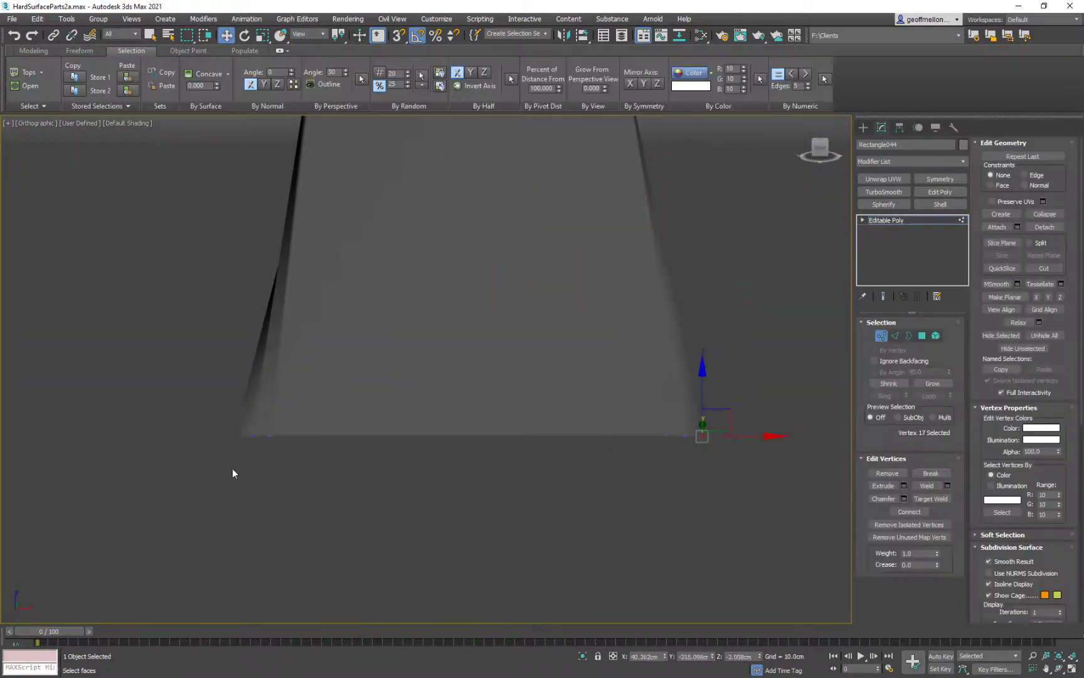
{"action": "right_click", "coordinate": [232, 411]}
{"action": "left_click", "coordinate": [197, 456]}
{"action": "left_click", "coordinate": [243, 436]}
{"action": "scroll", "coordinate": [697, 427], "scroll_direction": "down", "scroll_amount": 6}
{"action": "middle_click_drag", "start_coordinate": [716, 422], "coordinate": [615, 428], "text": "alt"}
{"action": "scroll", "coordinate": [615, 428], "scroll_direction": "down", "scroll_amount": 5}
Step: Move the ramp back onto the plate along X and place a spare copy among the library parts
{"action": "key", "text": "1"}
{"action": "key", "text": "w"}
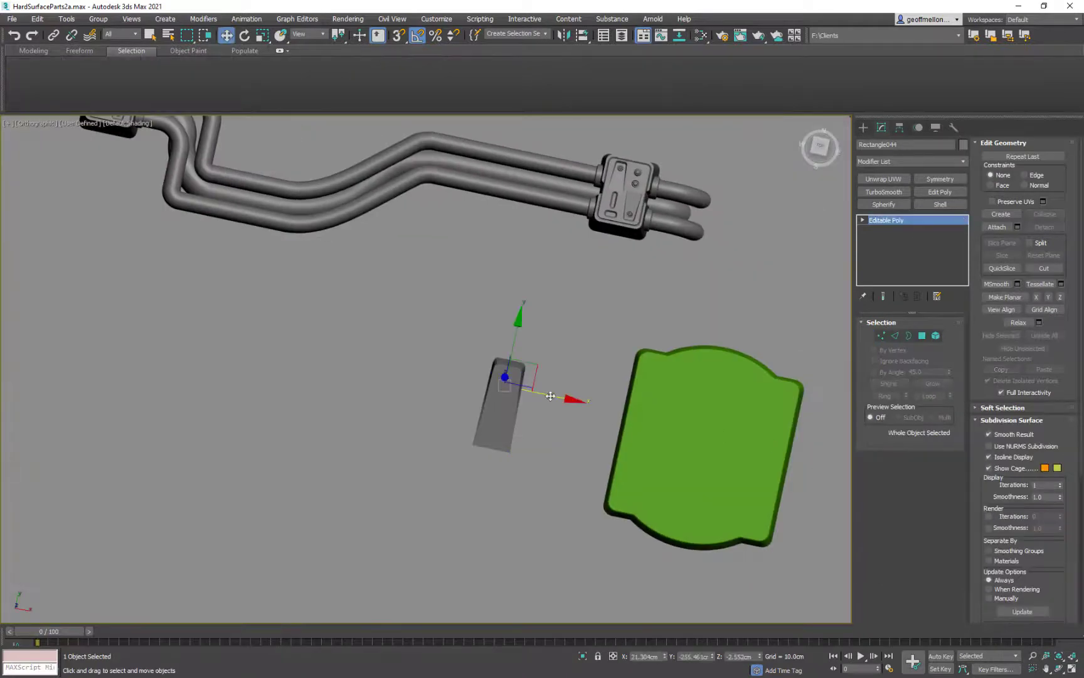
{"action": "left_click_drag", "start_coordinate": [551, 391], "coordinate": [719, 432]}
{"action": "scroll", "coordinate": [584, 465], "scroll_direction": "down", "scroll_amount": 7}
{"action": "left_click_drag", "start_coordinate": [605, 450], "coordinate": [657, 358], "text": "shift"}
{"action": "left_click", "coordinate": [544, 392]}
Step: Select the ramp on the plate and move its pivot to the middle of its low front end
{"action": "scroll", "coordinate": [589, 462], "scroll_direction": "up", "scroll_amount": 8}
{"action": "mouse_move", "coordinate": [588, 462]}
{"action": "middle_mouse_down"}
{"action": "mouse_move", "coordinate": [479, 362]}
{"action": "mouse_move", "coordinate": [545, 345]}
{"action": "middle_mouse_up"}
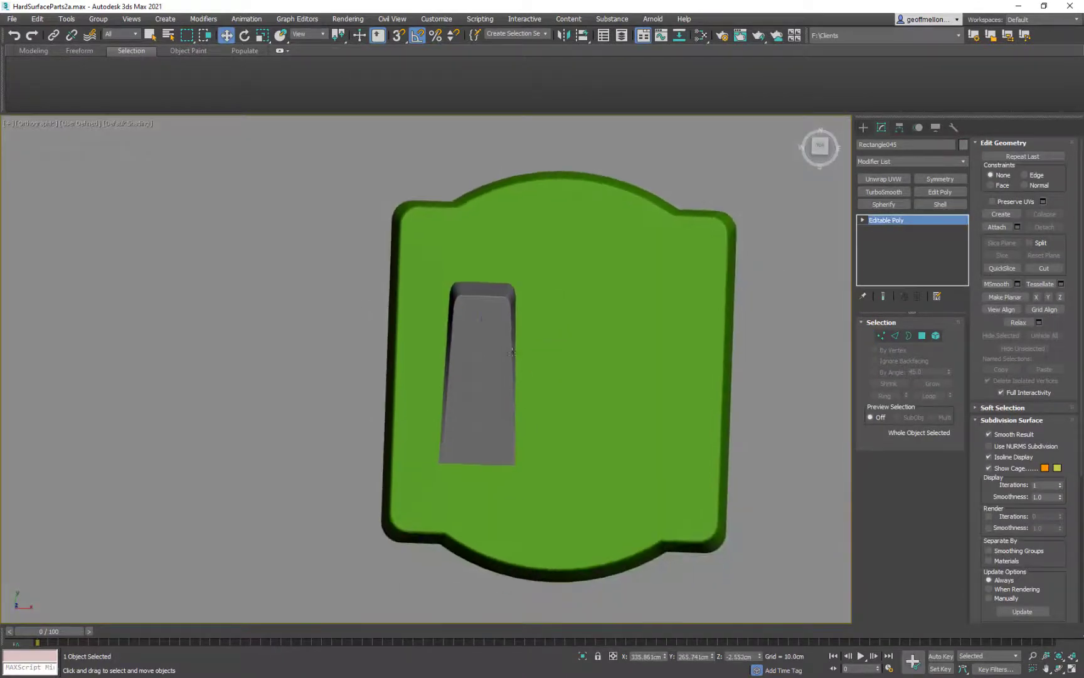
{"action": "left_click", "coordinate": [495, 358]}
{"action": "scroll", "coordinate": [524, 364], "scroll_direction": "down", "scroll_amount": 2}
{"action": "middle_click_drag", "start_coordinate": [503, 309], "coordinate": [523, 266]}
{"action": "scroll", "coordinate": [517, 349], "scroll_direction": "up", "scroll_amount": 5}
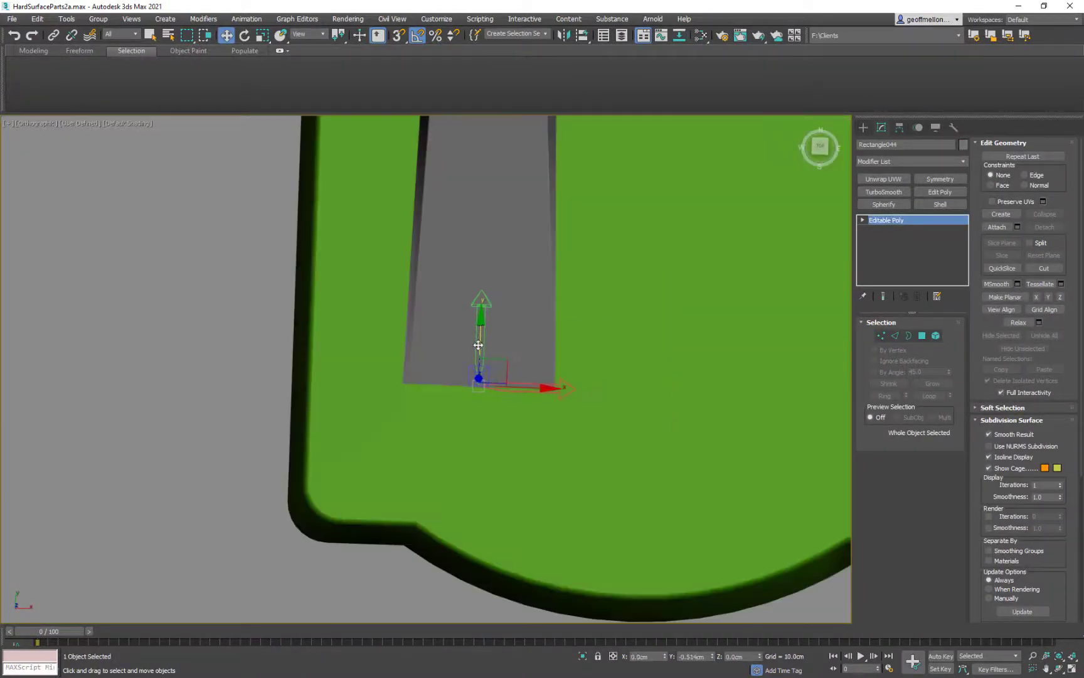
{"action": "middle_click_drag", "start_coordinate": [558, 320], "coordinate": [610, 407]}
Step: Try rotating the ramp about its pivot at the low front end, and undo the rotation
{"action": "key", "text": "e"}
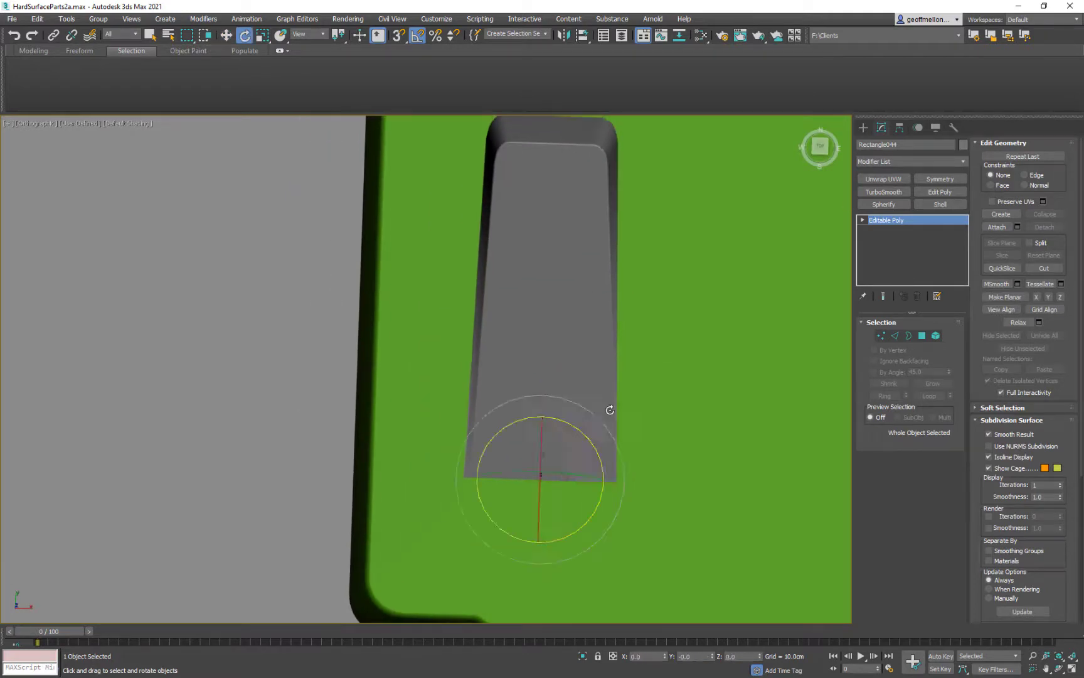
{"action": "left_click_drag", "start_coordinate": [589, 439], "coordinate": [545, 394]}
{"action": "scroll", "coordinate": [540, 395], "scroll_direction": "down", "scroll_amount": 3}
{"action": "middle_click_drag", "start_coordinate": [539, 395], "coordinate": [511, 362]}
{"action": "key", "text": "ctrl+z"}
Step: Scale the ramp down and move it to the upper middle of the plate
{"action": "key", "text": "r"}
{"action": "left_click_drag", "start_coordinate": [484, 426], "coordinate": [462, 494]}
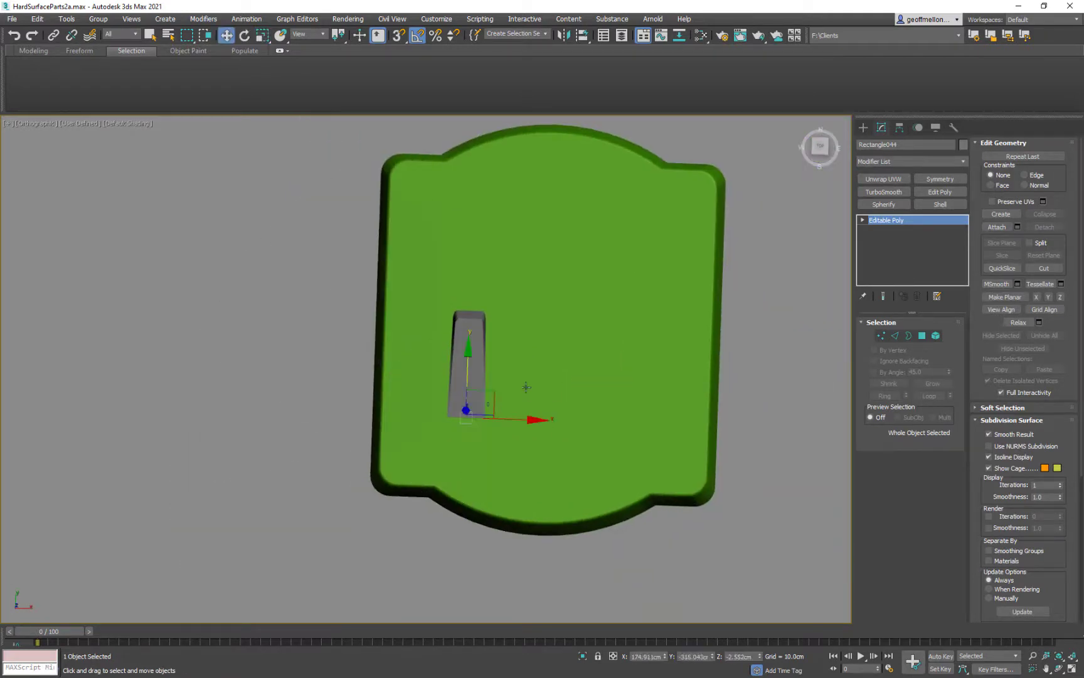
{"action": "left_click_drag", "start_coordinate": [492, 399], "coordinate": [562, 470]}
{"action": "key", "text": "ctrl+z"}
{"action": "key", "text": "ctrl+z"}
{"action": "left_click_drag", "start_coordinate": [492, 399], "coordinate": [557, 354]}
{"action": "key", "text": "r"}
{"action": "key", "text": "w"}
{"action": "left_click_drag", "start_coordinate": [548, 278], "coordinate": [230, 204]}
Step: Align the ramp's pivot point to the plate's pivot point on X and Y position only
{"action": "key", "text": "alt+a"}
{"action": "left_click", "coordinate": [684, 212]}
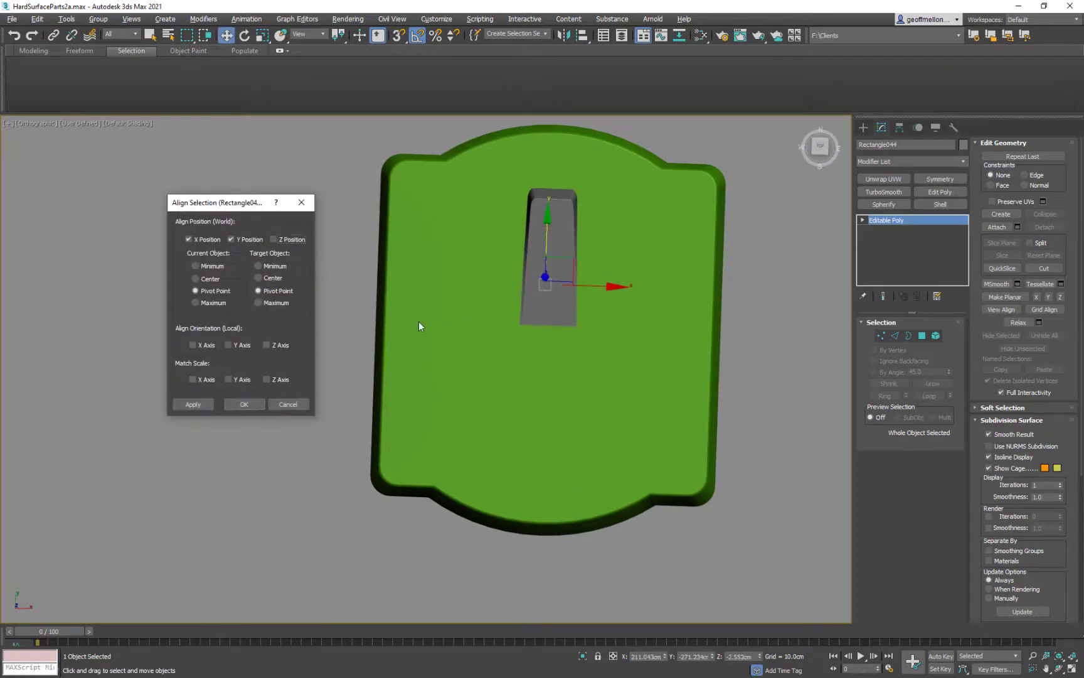
{"action": "left_click", "coordinate": [194, 403]}
{"action": "left_click", "coordinate": [283, 404]}
Step: Make a rotated copy of the ramp pointing to the plate's lower-left corner, and position both ramps around the centre
{"action": "middle_click_drag", "start_coordinate": [627, 364], "coordinate": [588, 404]}
{"action": "key", "text": "e"}
{"action": "mouse_move", "coordinate": [570, 348]}
{"action": "left_mouse_down", "text": "shift"}
{"action": "mouse_move", "coordinate": [525, 279]}
{"action": "mouse_move", "coordinate": [517, 295]}
{"action": "left_mouse_up", "text": "shift"}
{"action": "key", "text": "w"}
{"action": "left_click_drag", "start_coordinate": [535, 346], "coordinate": [504, 389]}
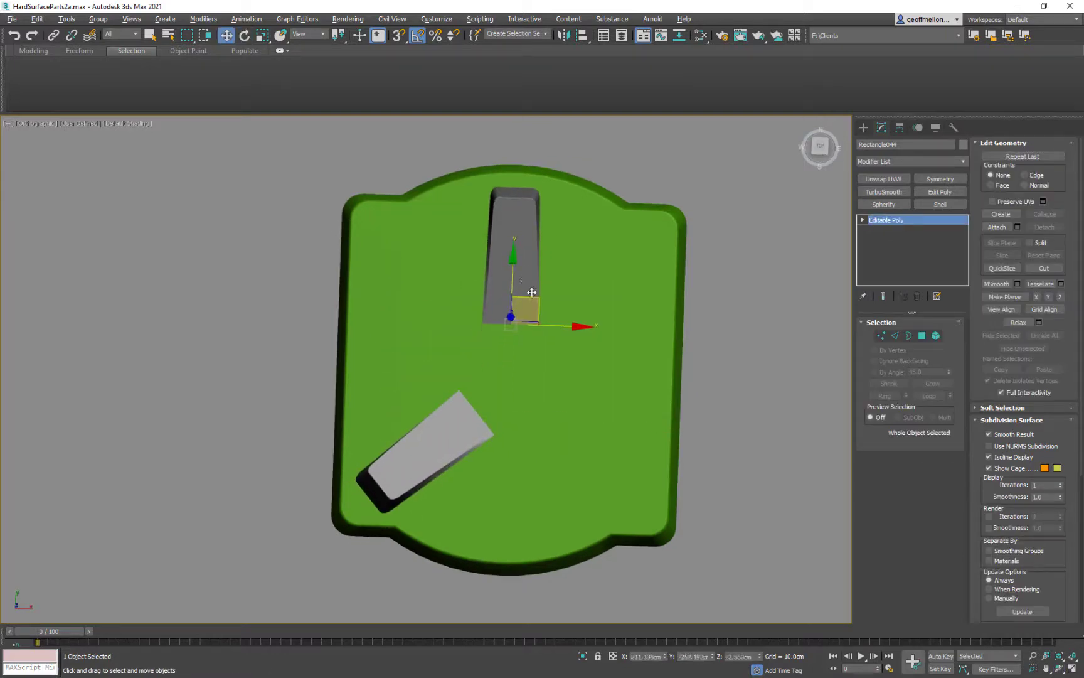
{"action": "middle_click_drag", "start_coordinate": [521, 517], "coordinate": [524, 502]}
{"action": "left_click", "coordinate": [440, 435]}
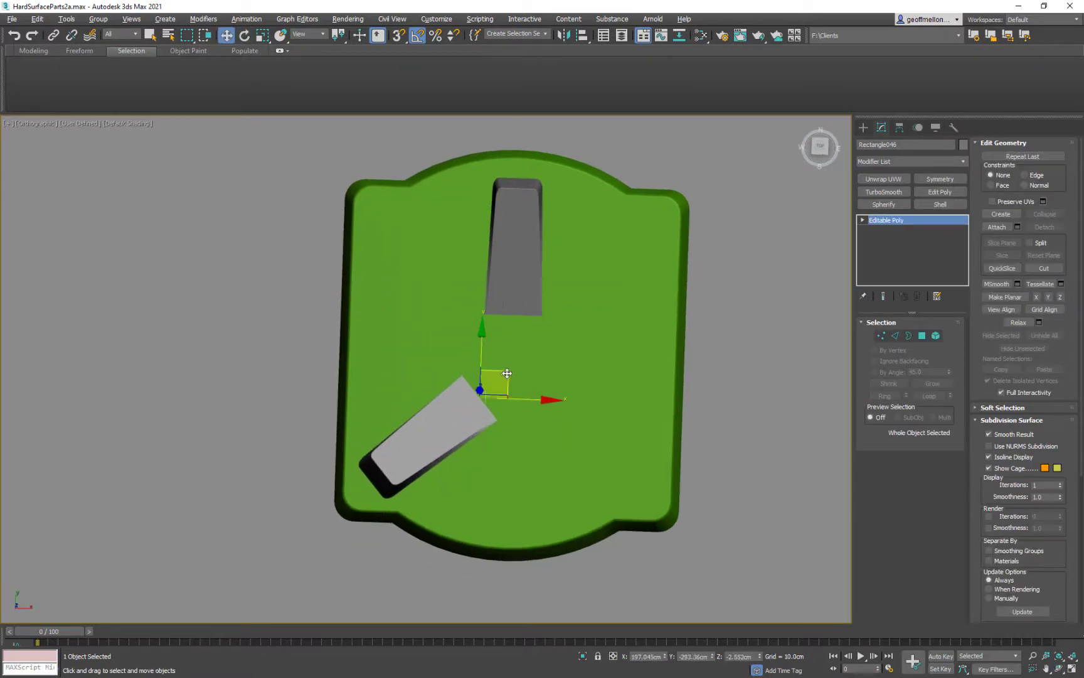
Step: Change the green plate's object color to the same grey as the other parts
{"action": "left_click", "coordinate": [963, 144]}
{"action": "left_click", "coordinate": [613, 390]}
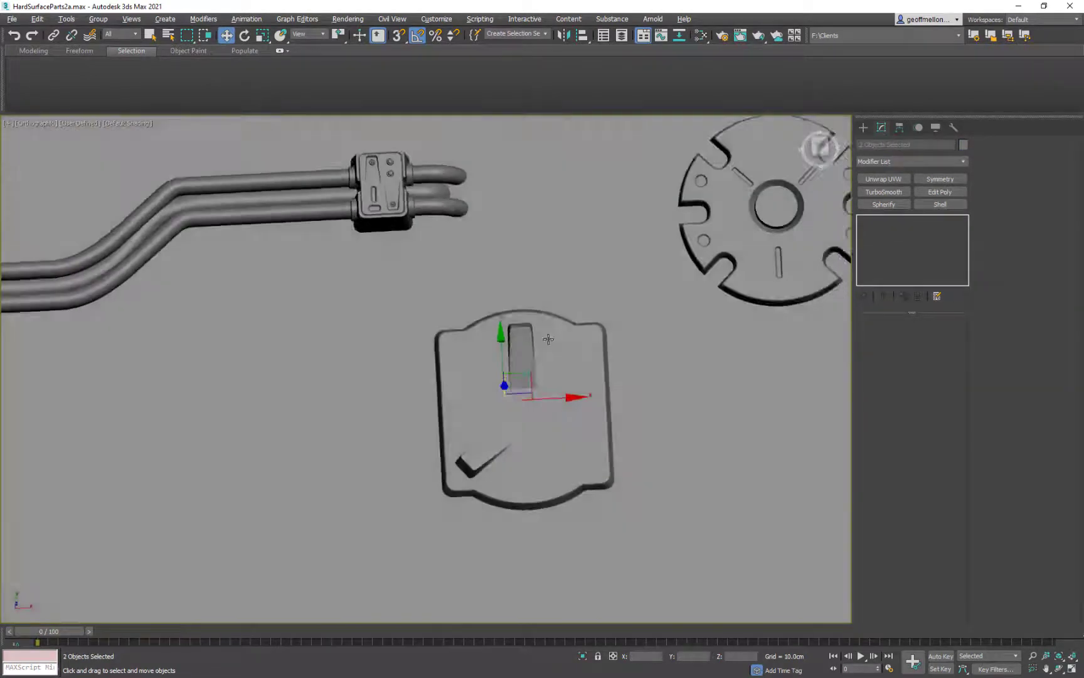
{"action": "scroll", "coordinate": [497, 378], "scroll_direction": "up", "scroll_amount": 4}
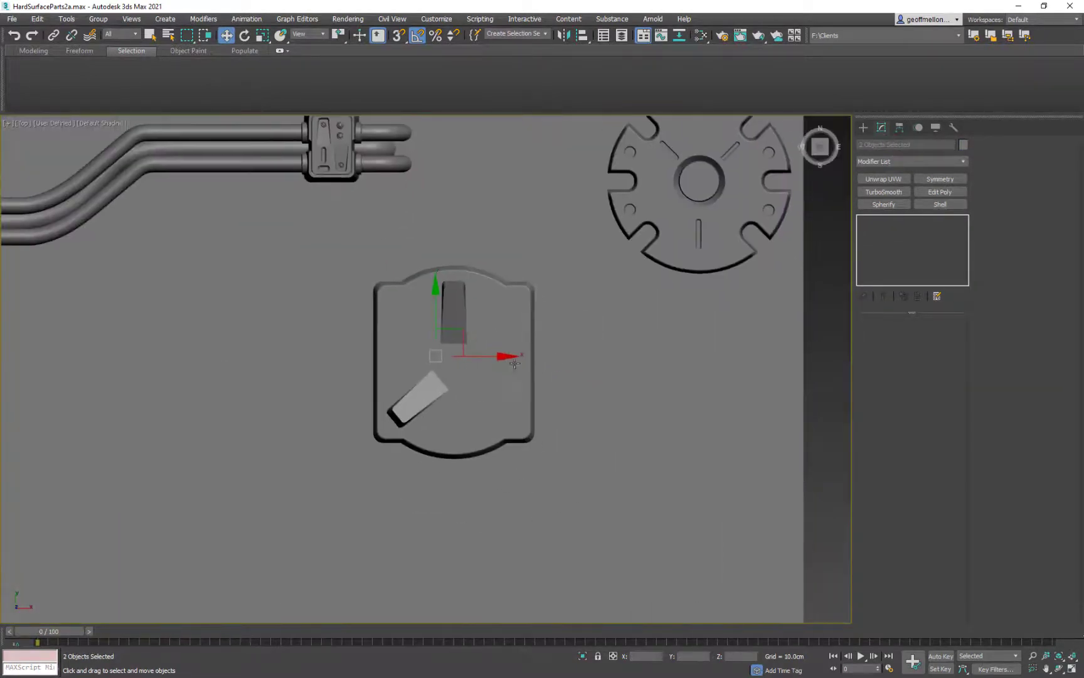
Step: Copy the lower-left ramp rotated towards the plate's lower-right corner and move the copy into place
{"action": "left_click", "coordinate": [419, 412]}
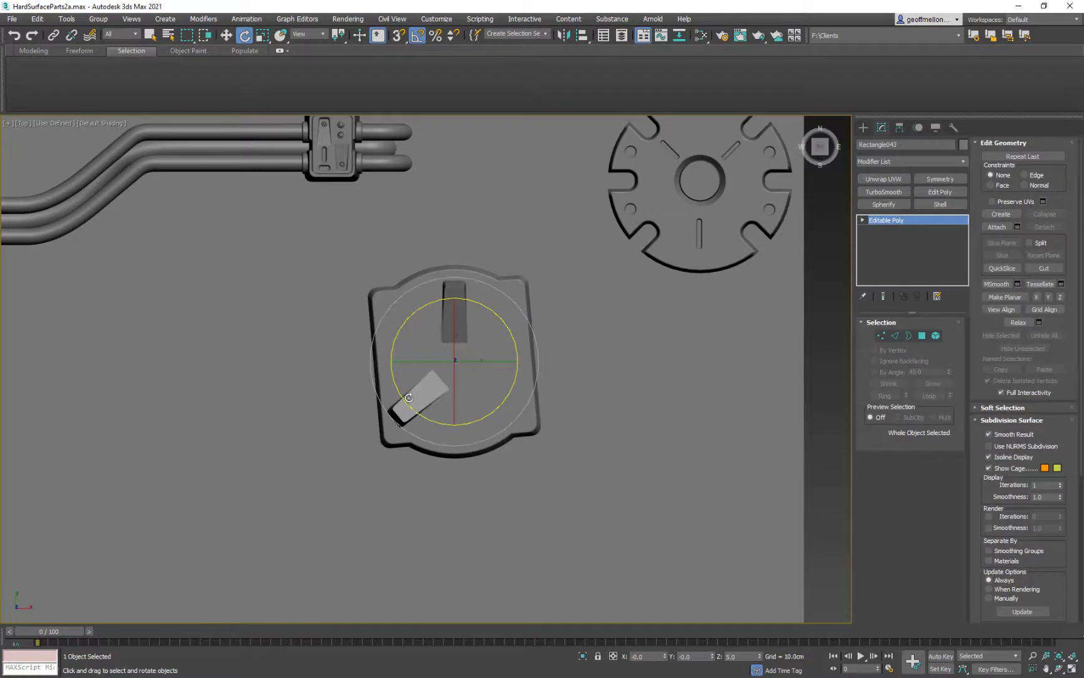
{"action": "left_click", "coordinate": [433, 407]}
{"action": "left_click_drag", "start_coordinate": [534, 405], "coordinate": [534, 402]}
{"action": "key", "text": "w"}
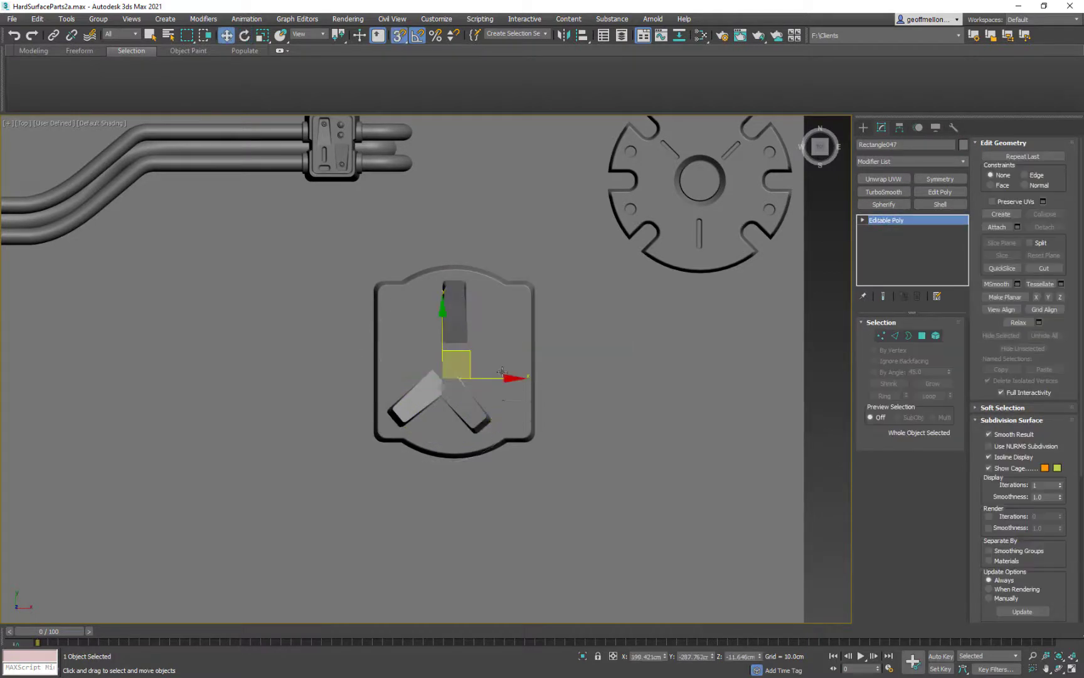
{"action": "left_click_drag", "start_coordinate": [469, 335], "coordinate": [470, 338]}
{"action": "middle_click_drag", "start_coordinate": [505, 402], "coordinate": [505, 383]}
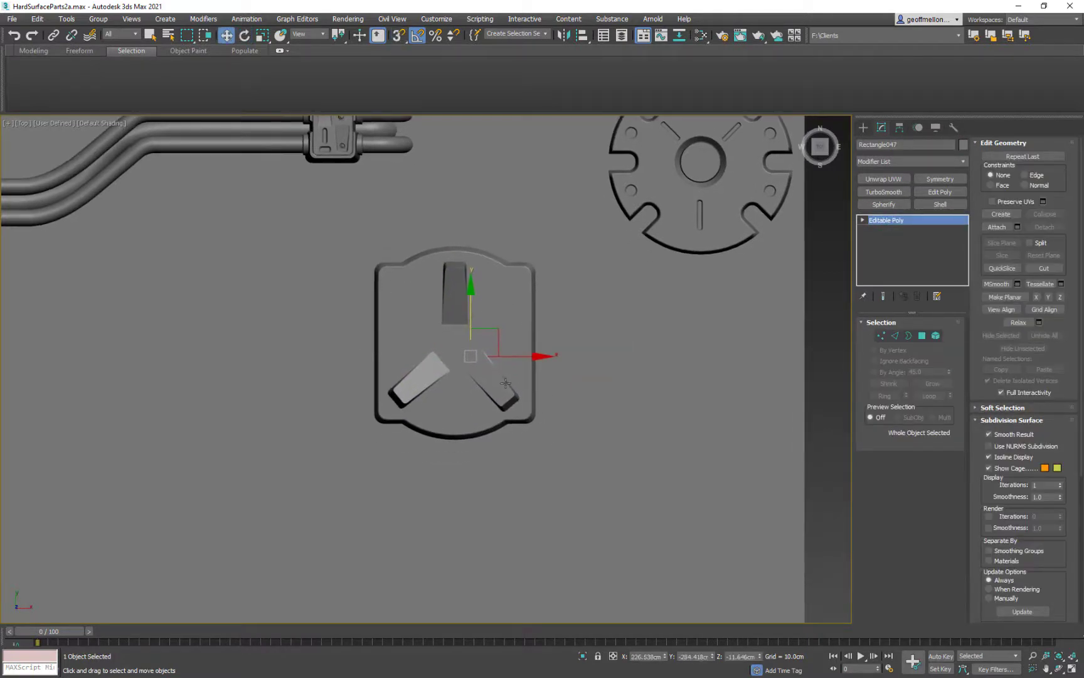
Step: Adjust the position of the lower-left ramp and select both lower ramps to check how they sit on the plate
{"action": "left_click_drag", "start_coordinate": [437, 423], "coordinate": [434, 422]}
{"action": "middle_click_drag", "start_coordinate": [557, 341], "coordinate": [562, 369]}
{"action": "key", "text": "w"}
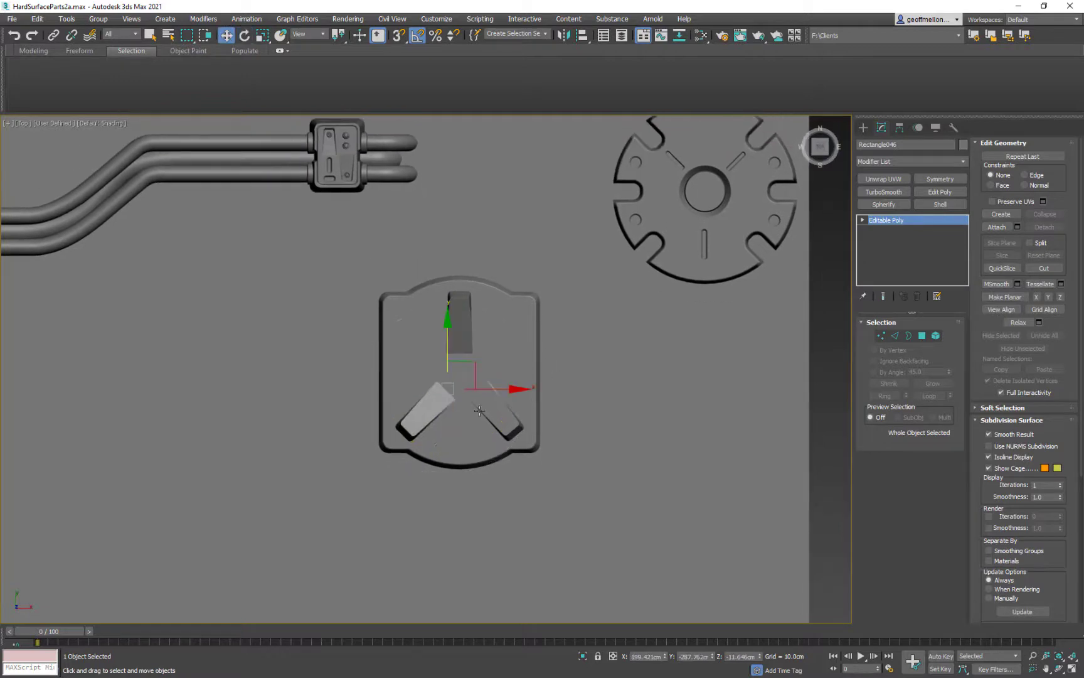
{"action": "left_click", "coordinate": [500, 412], "text": "ctrl"}
{"action": "middle_click_drag", "start_coordinate": [663, 198], "coordinate": [526, 409]}
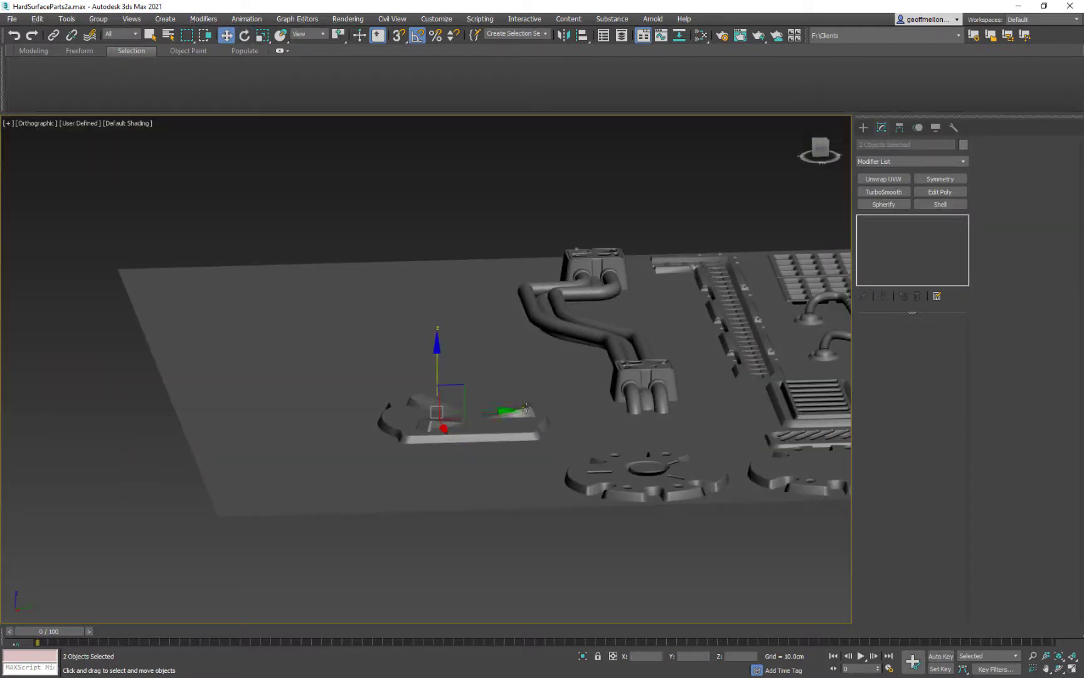
{"action": "middle_click_drag", "start_coordinate": [463, 369], "coordinate": [594, 461], "text": "alt"}
{"action": "middle_click_drag", "start_coordinate": [325, 484], "coordinate": [342, 480], "text": "alt"}
Step: Copy the hexagon recess from the library parts onto the plate and adjust the copy's height
{"action": "middle_click_drag", "start_coordinate": [411, 200], "coordinate": [475, 584]}
{"action": "middle_click_drag", "start_coordinate": [519, 272], "coordinate": [516, 312]}
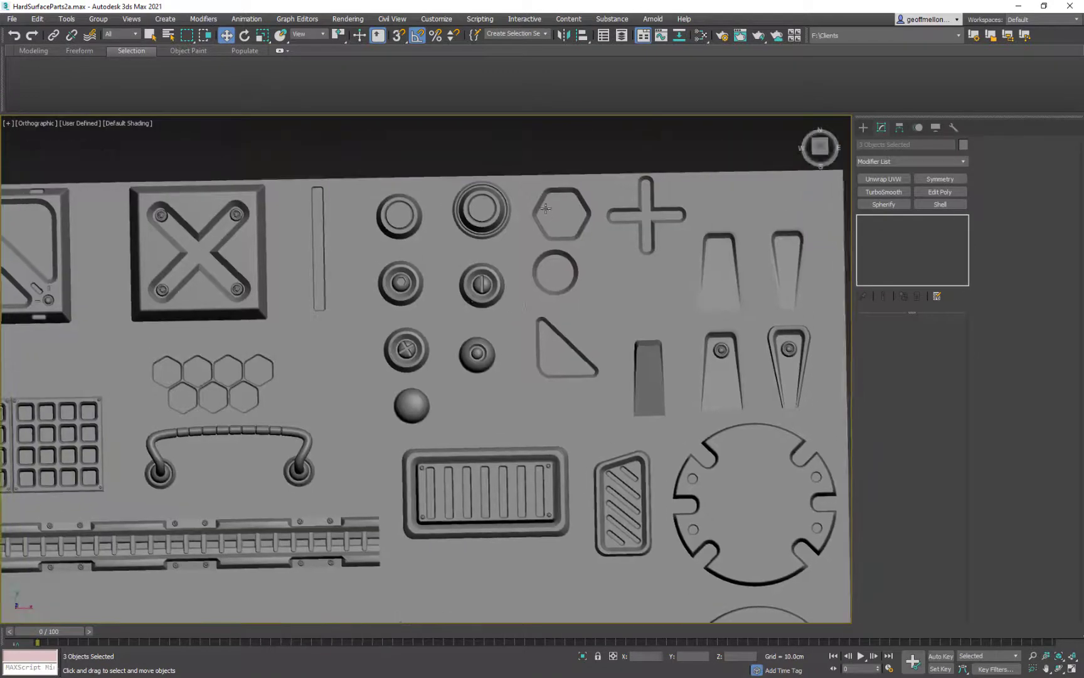
{"action": "left_click", "coordinate": [538, 212]}
{"action": "scroll", "coordinate": [530, 211], "scroll_direction": "down", "scroll_amount": 6}
{"action": "left_click_drag", "start_coordinate": [559, 204], "coordinate": [571, 455], "text": "shift"}
{"action": "middle_click_drag", "start_coordinate": [570, 455], "coordinate": [533, 370], "text": "alt"}
{"action": "left_click_drag", "start_coordinate": [552, 408], "coordinate": [552, 388]}
{"action": "middle_click_drag", "start_coordinate": [543, 388], "coordinate": [559, 433], "text": "alt"}
{"action": "scroll", "coordinate": [552, 421], "scroll_direction": "up", "scroll_amount": 4}
{"action": "scroll", "coordinate": [565, 420], "scroll_direction": "up", "scroll_amount": 5}
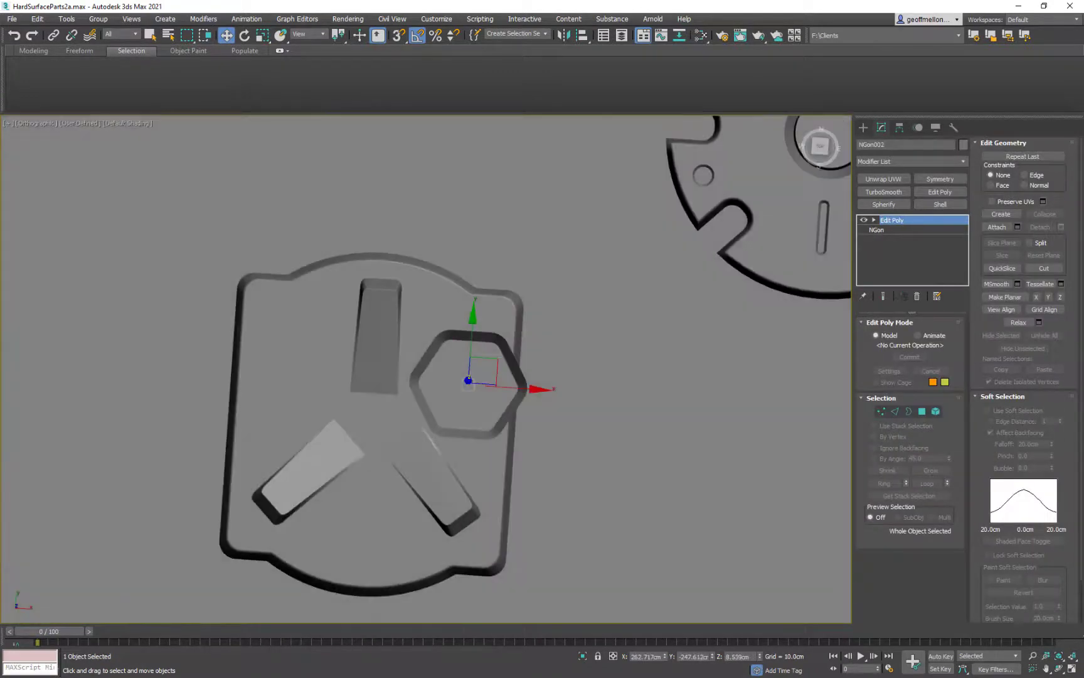
Step: Select the hexagon copy's outer border, shift it vertically and scale it to 91 percent
{"action": "middle_click_drag", "start_coordinate": [512, 235], "coordinate": [480, 221], "text": "alt"}
{"action": "key", "text": "3"}
{"action": "left_click_drag", "start_coordinate": [468, 334], "coordinate": [471, 361]}
{"action": "middle_click_drag", "start_coordinate": [558, 323], "coordinate": [635, 283], "text": "alt"}
{"action": "key", "text": "t"}
{"action": "key", "text": "r"}
{"action": "scroll", "coordinate": [553, 331], "scroll_direction": "up", "scroll_amount": 4}
{"action": "left_click_drag", "start_coordinate": [514, 335], "coordinate": [514, 342]}
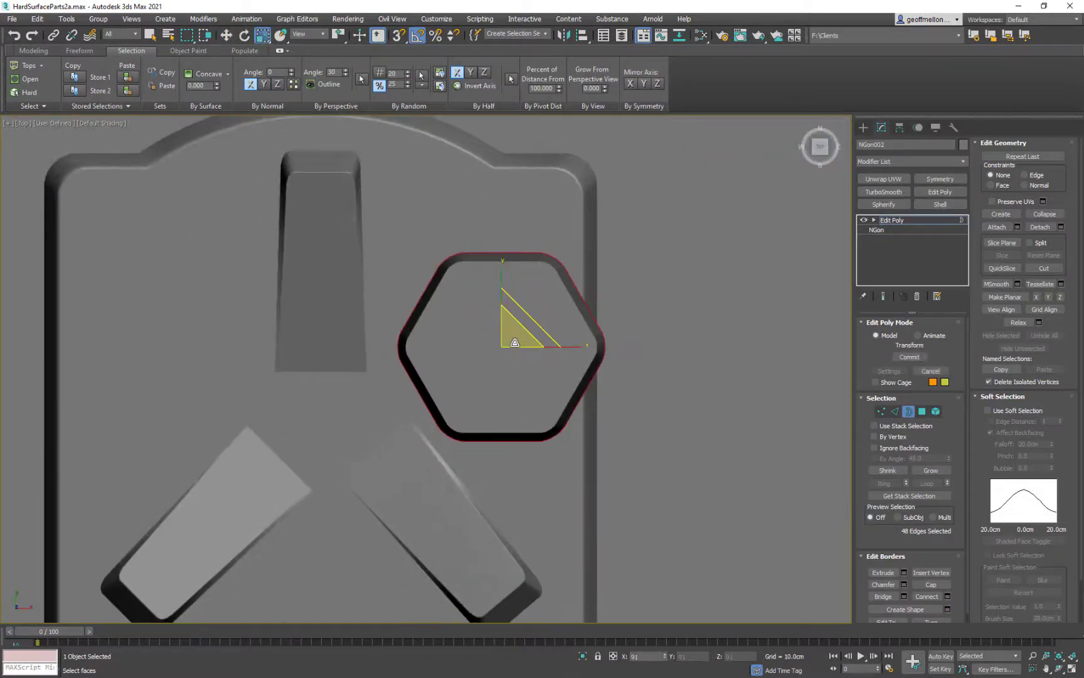
Step: Return to whole-object selection and scale the hexagon down to bolt size
{"action": "scroll", "coordinate": [512, 307], "scroll_direction": "down", "scroll_amount": 5}
{"action": "middle_click_drag", "start_coordinate": [538, 253], "coordinate": [524, 268]}
{"action": "key", "text": "3"}
{"action": "left_click_drag", "start_coordinate": [502, 326], "coordinate": [509, 419]}
{"action": "key", "text": "w"}
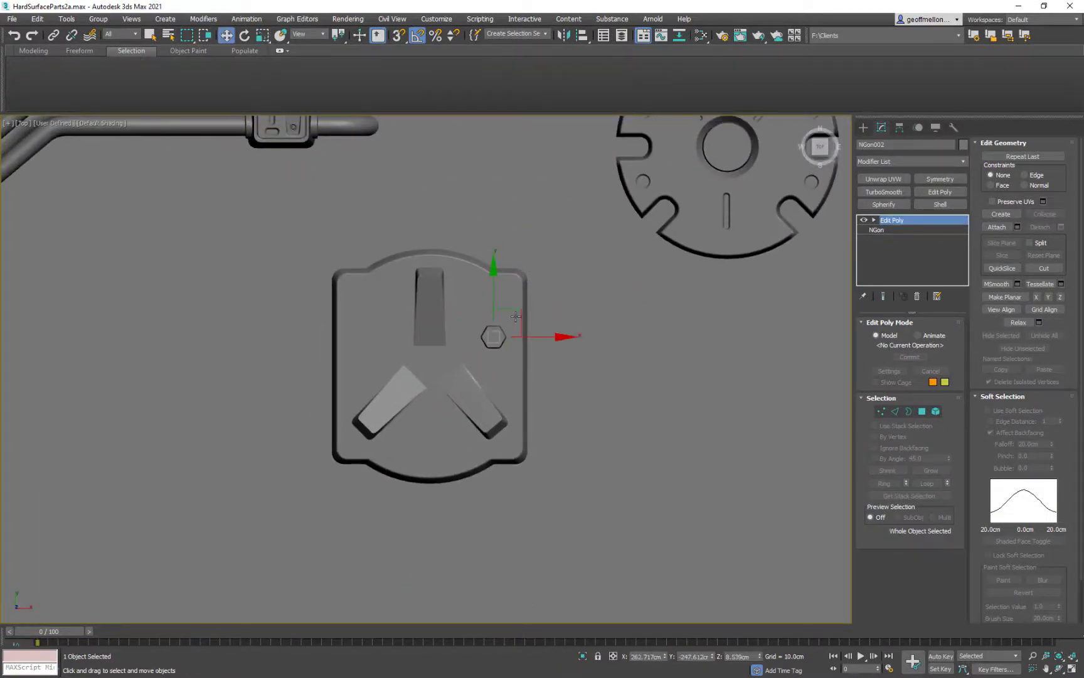
Step: Move the small hexagon into the plate's upper-right corner and rotate it so a vertex points upward
{"action": "left_click", "coordinate": [511, 314]}
{"action": "middle_click_drag", "start_coordinate": [582, 298], "coordinate": [553, 301]}
{"action": "left_click", "coordinate": [466, 339]}
{"action": "left_click_drag", "start_coordinate": [491, 319], "coordinate": [498, 274]}
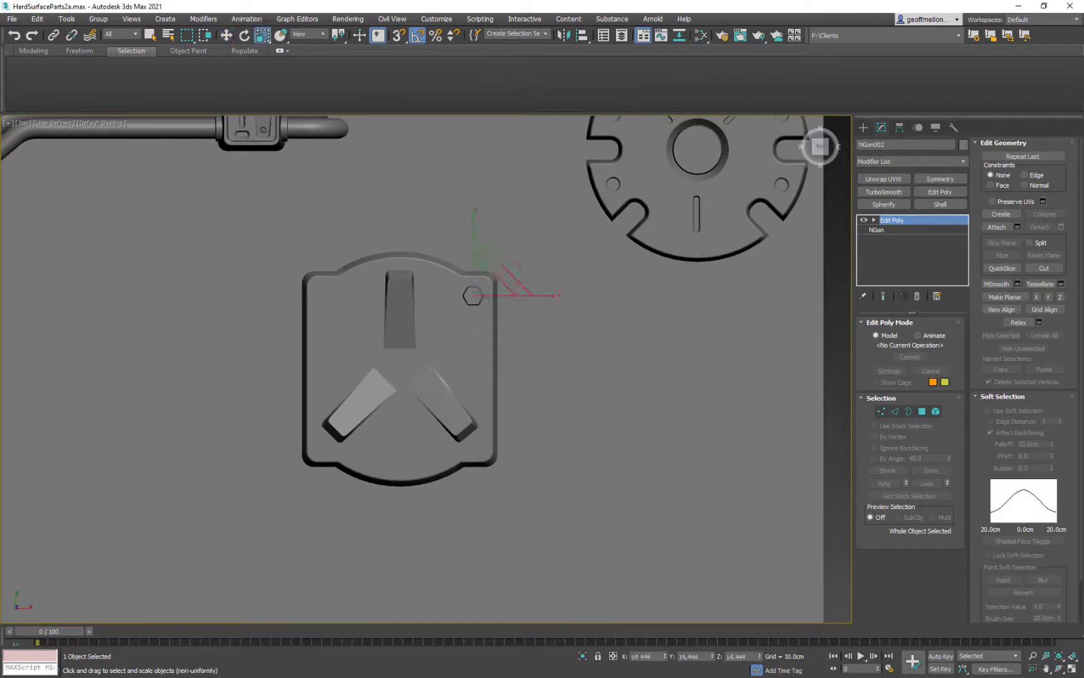
{"action": "middle_click_drag", "start_coordinate": [445, 290], "coordinate": [458, 336]}
{"action": "key", "text": "e"}
Step: Copy the circular recess from the library parts to the hexagon in the plate's upper-right corner
{"action": "scroll", "coordinate": [537, 370], "scroll_direction": "down", "scroll_amount": 5}
{"action": "middle_click_drag", "start_coordinate": [599, 220], "coordinate": [603, 288]}
{"action": "left_click", "coordinate": [511, 172]}
{"action": "key", "text": "w"}
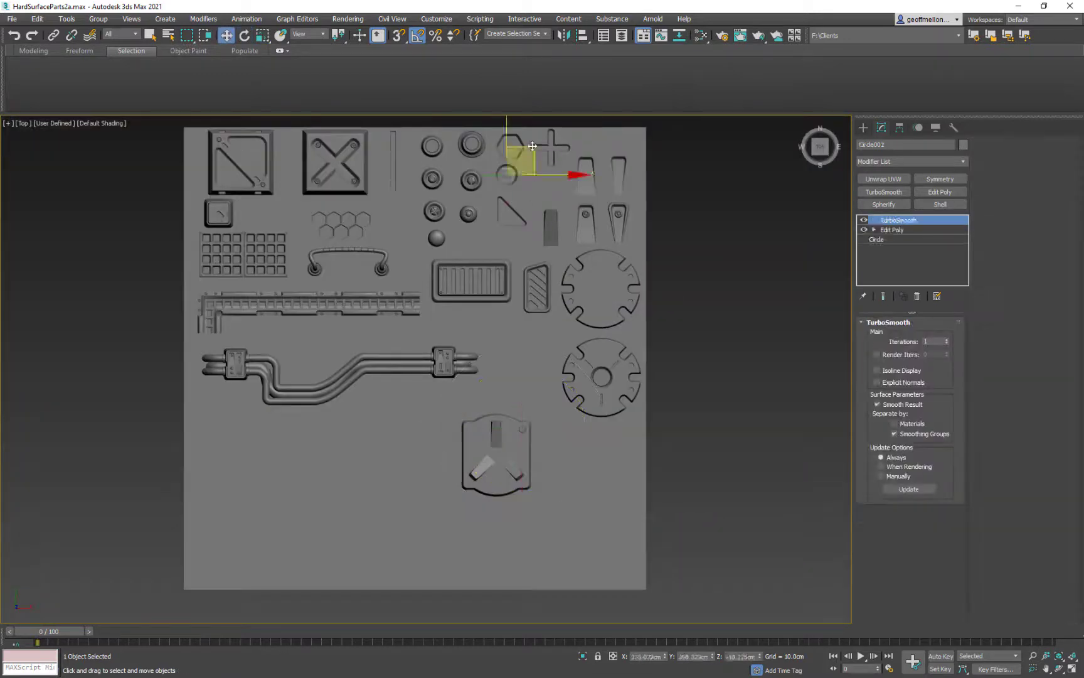
{"action": "left_click", "coordinate": [547, 401]}
{"action": "key", "text": "e"}
{"action": "key", "text": "w"}
Step: Fit the circle copy to the hexagon by scaling it down and adjusting its height
{"action": "middle_click_drag", "start_coordinate": [530, 423], "coordinate": [480, 496], "text": "alt"}
{"action": "scroll", "coordinate": [480, 495], "scroll_direction": "up", "scroll_amount": 5}
{"action": "mouse_move", "coordinate": [467, 509]}
{"action": "left_mouse_down"}
{"action": "mouse_move", "coordinate": [467, 468]}
{"action": "mouse_move", "coordinate": [485, 579]}
{"action": "left_mouse_up"}
{"action": "key", "text": "r"}
{"action": "key", "text": "t"}
{"action": "scroll", "coordinate": [584, 402], "scroll_direction": "up", "scroll_amount": 5}
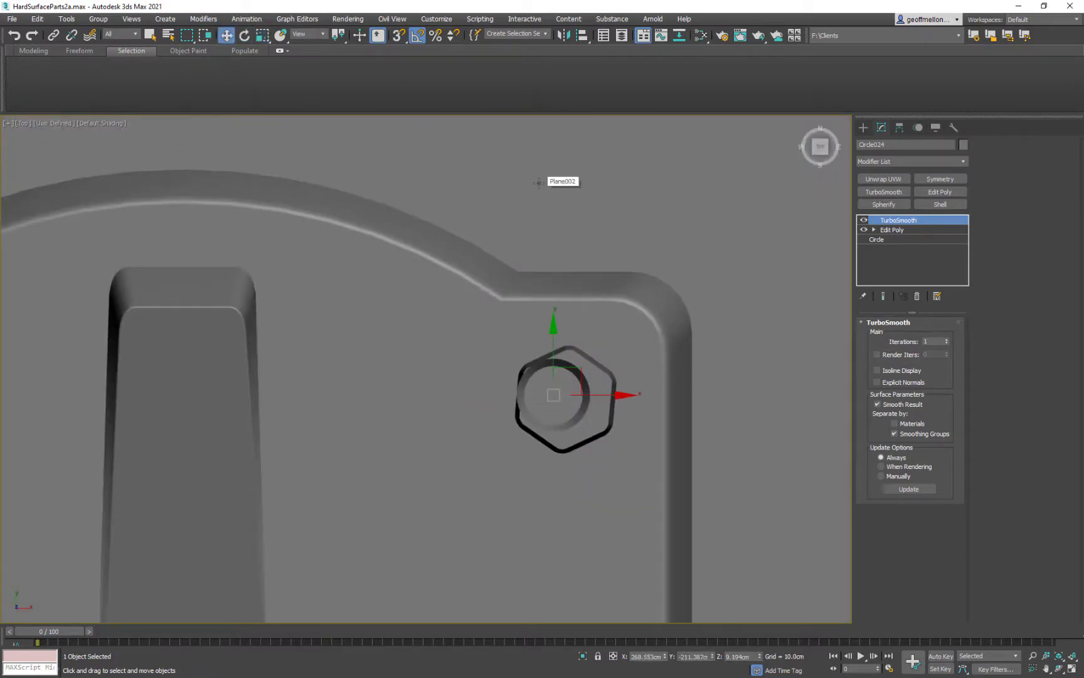
Step: Align the circle to the hexagon so that it sits centred inside it
{"action": "left_click", "coordinate": [583, 35]}
{"action": "left_click", "coordinate": [601, 394]}
{"action": "left_click", "coordinate": [200, 241]}
{"action": "left_click", "coordinate": [246, 405]}
{"action": "scroll", "coordinate": [605, 322], "scroll_direction": "down", "scroll_amount": 5}
{"action": "middle_click_drag", "start_coordinate": [638, 353], "coordinate": [596, 301], "text": "alt"}
Step: Select the hexagon and circle together and make one copy of them in the plate's upper-left corner
{"action": "left_click", "coordinate": [548, 355], "text": "ctrl"}
{"action": "key", "text": "t"}
{"action": "scroll", "coordinate": [602, 319], "scroll_direction": "down", "scroll_amount": 4}
{"action": "scroll", "coordinate": [589, 314], "scroll_direction": "up", "scroll_amount": 7}
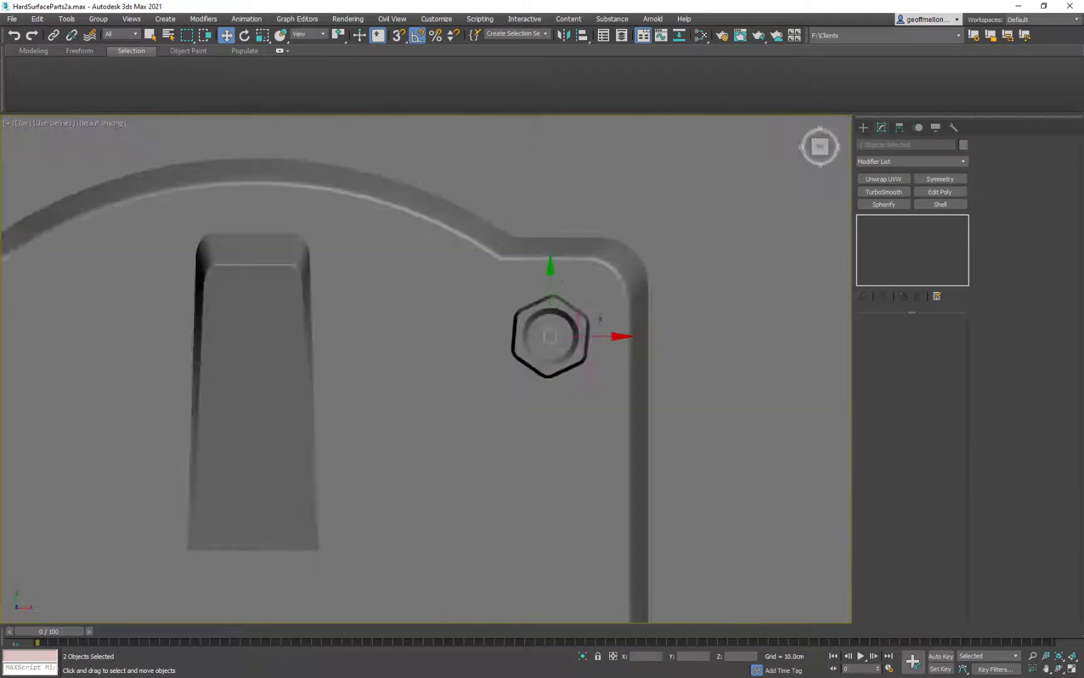
{"action": "scroll", "coordinate": [615, 301], "scroll_direction": "down", "scroll_amount": 5}
{"action": "left_click_drag", "start_coordinate": [640, 304], "coordinate": [492, 301], "text": "shift"}
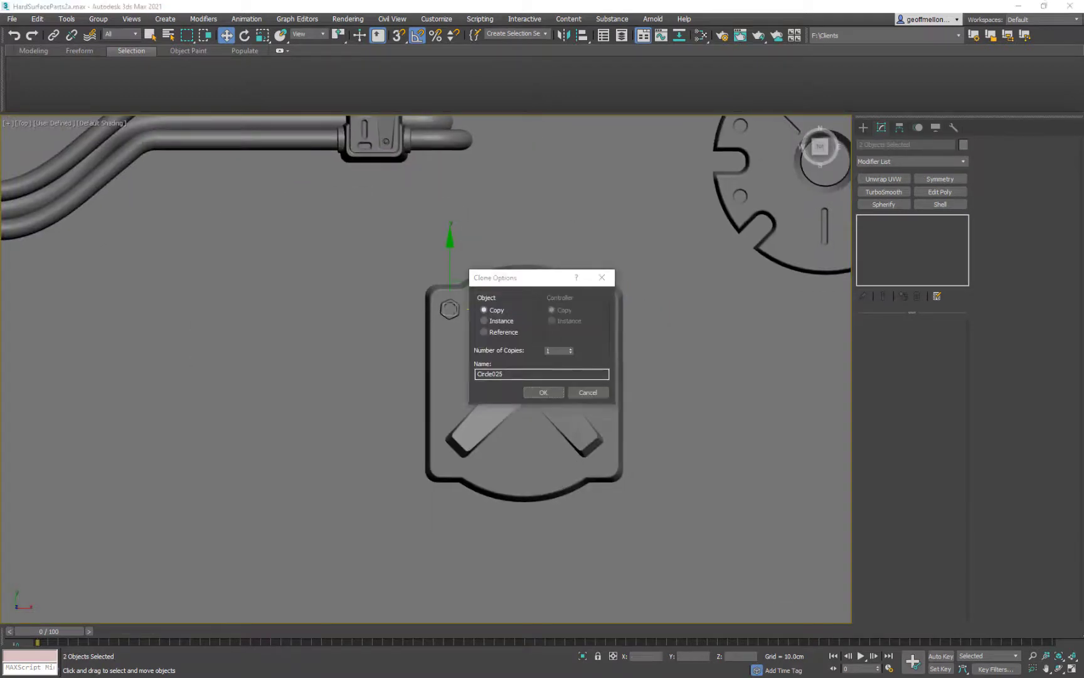
{"action": "left_click", "coordinate": [543, 392]}
Step: Copy the two upper bolts to the plate's lower corners and scale all four bolts down together
{"action": "middle_click_drag", "start_coordinate": [554, 298], "coordinate": [546, 297]}
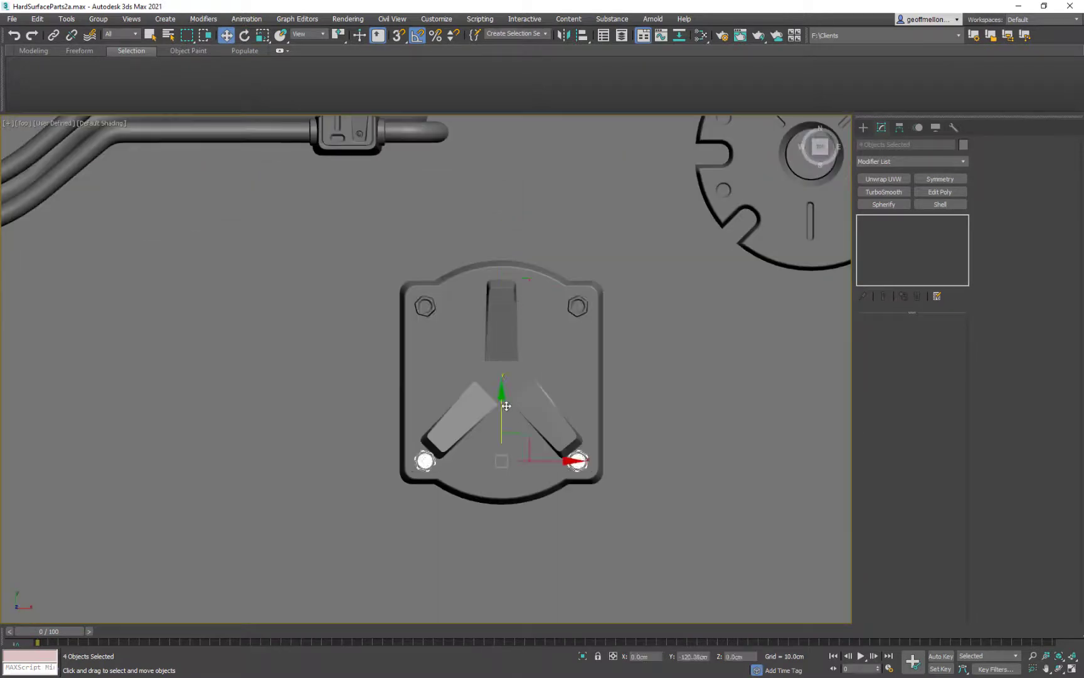
{"action": "left_click_drag", "start_coordinate": [507, 406], "coordinate": [507, 409], "text": "shift"}
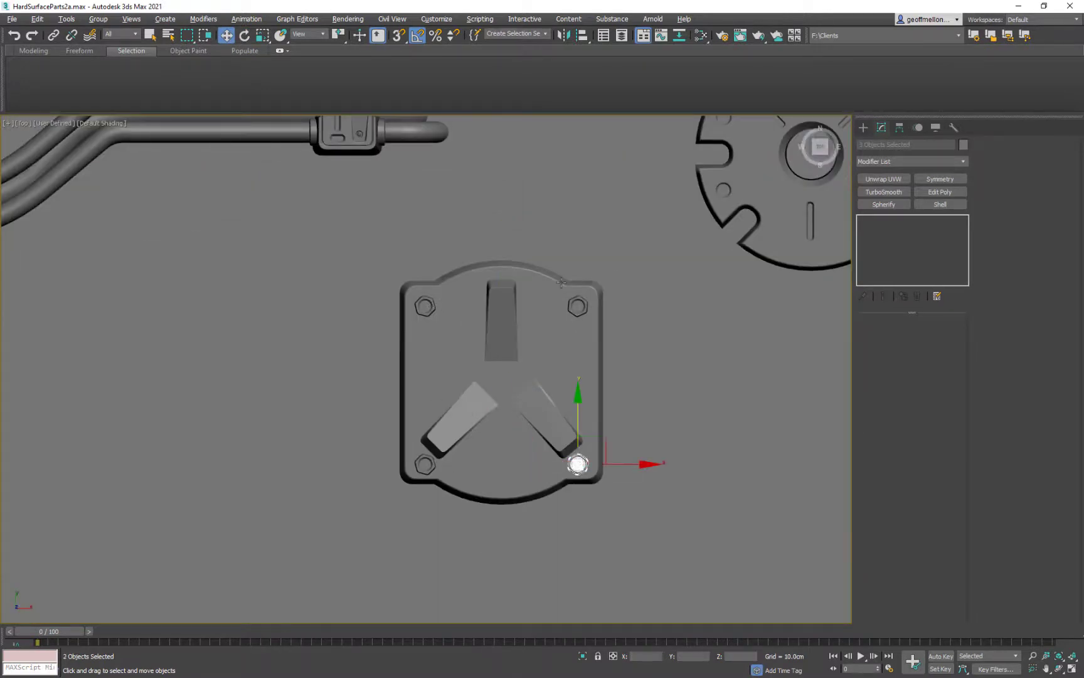
{"action": "left_click_drag", "start_coordinate": [412, 292], "coordinate": [436, 468], "text": "ctrl"}
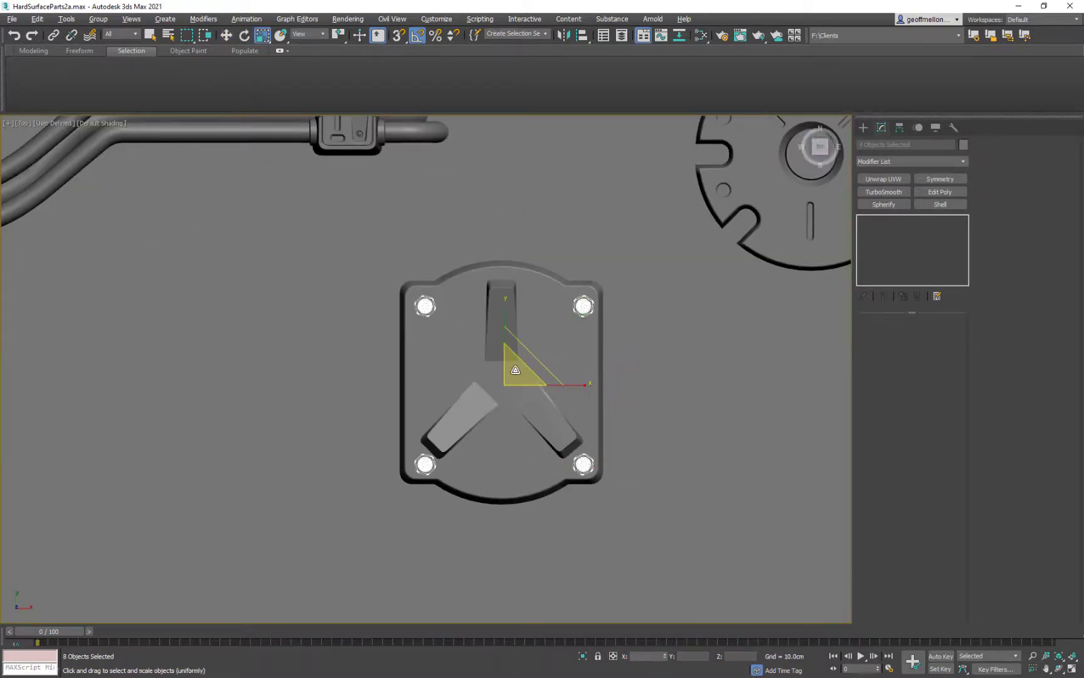
{"action": "left_click_drag", "start_coordinate": [515, 369], "coordinate": [515, 378]}
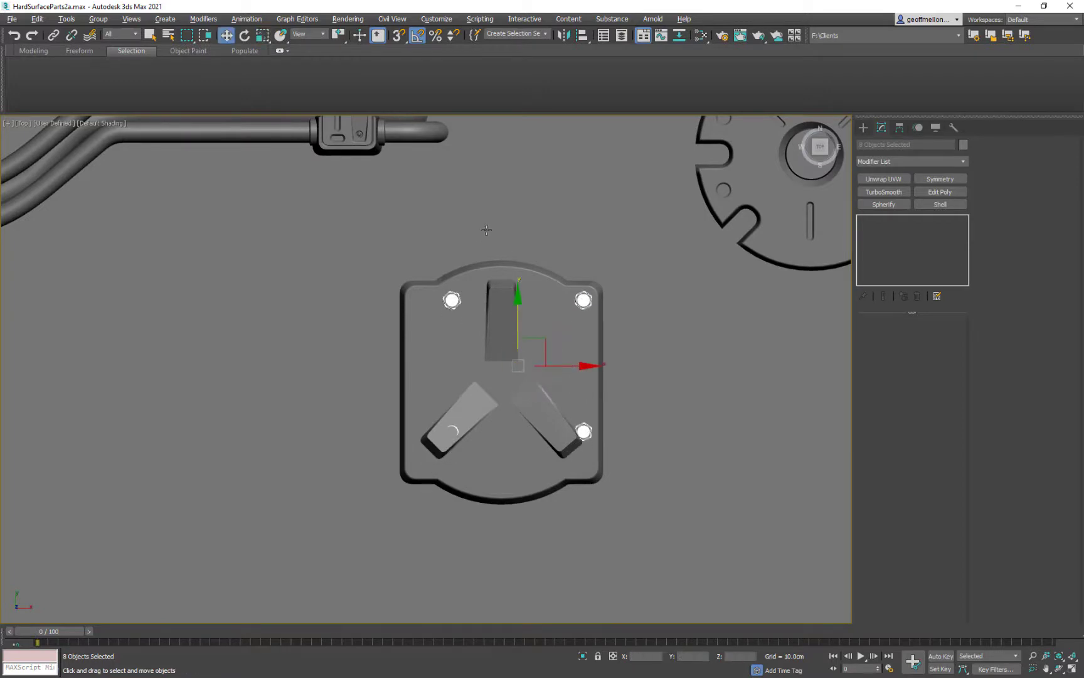
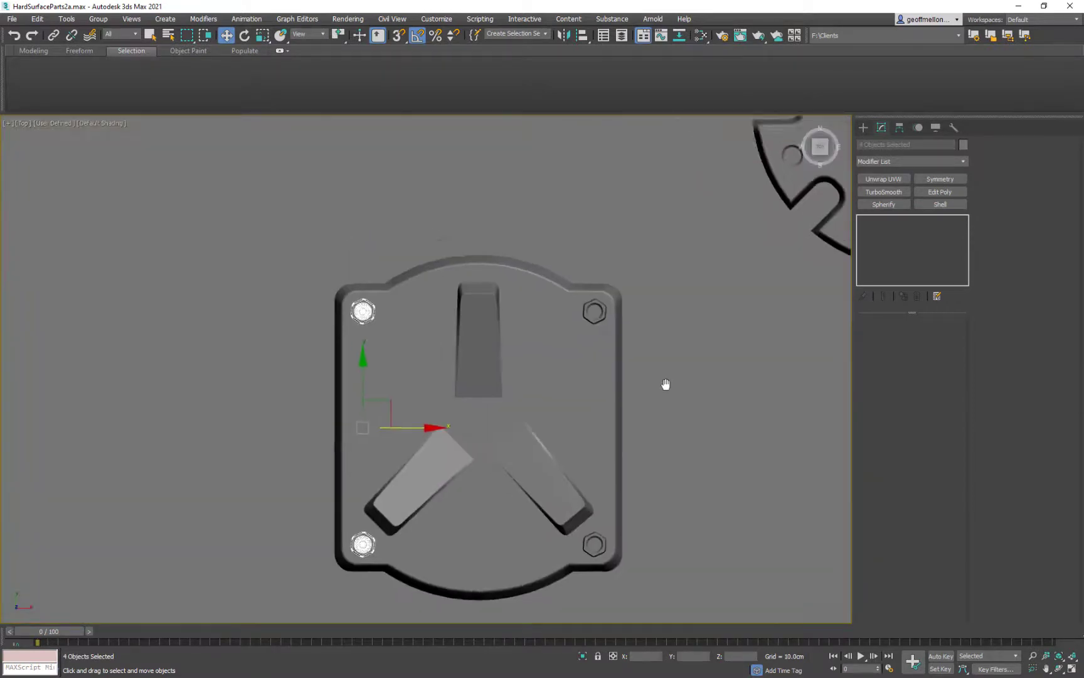
Step: Select the plate and delete the centre vertex where its radial edges meet
{"action": "left_click", "coordinate": [530, 413]}
{"action": "left_click_drag", "start_coordinate": [530, 413], "coordinate": [530, 461]}
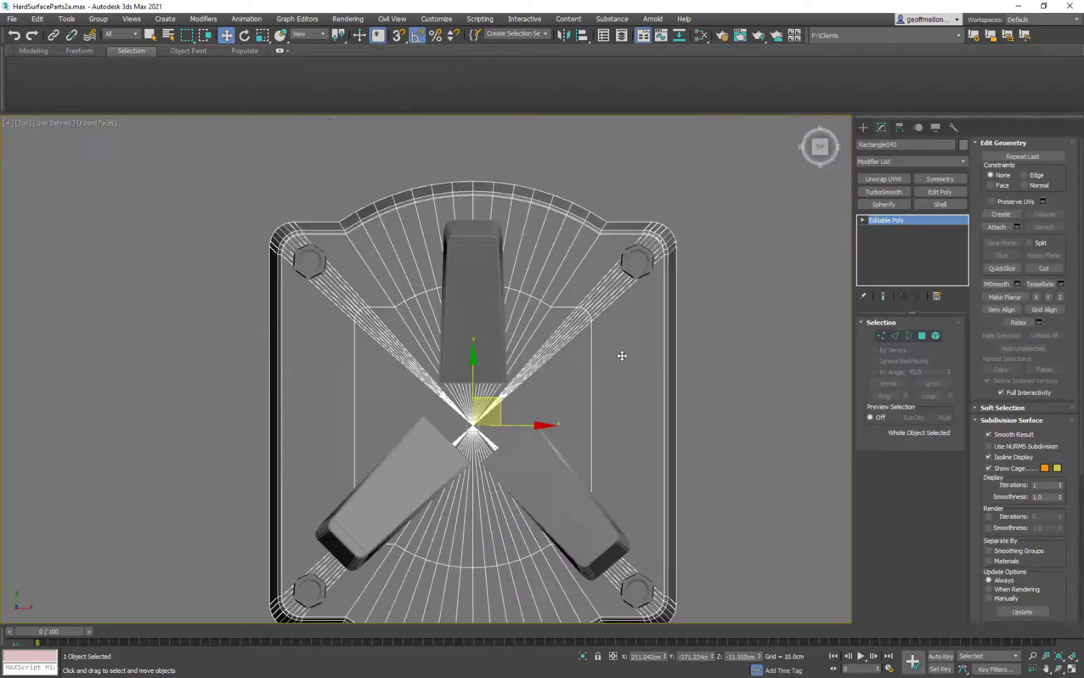
{"action": "key", "text": "1"}
{"action": "left_click", "coordinate": [474, 426]}
{"action": "key", "text": "Delete"}
Step: Select the border of the plate's centre opening, try capping it, undo the cap and switch to edge selection
{"action": "key", "text": "3"}
{"action": "left_click", "coordinate": [669, 464]}
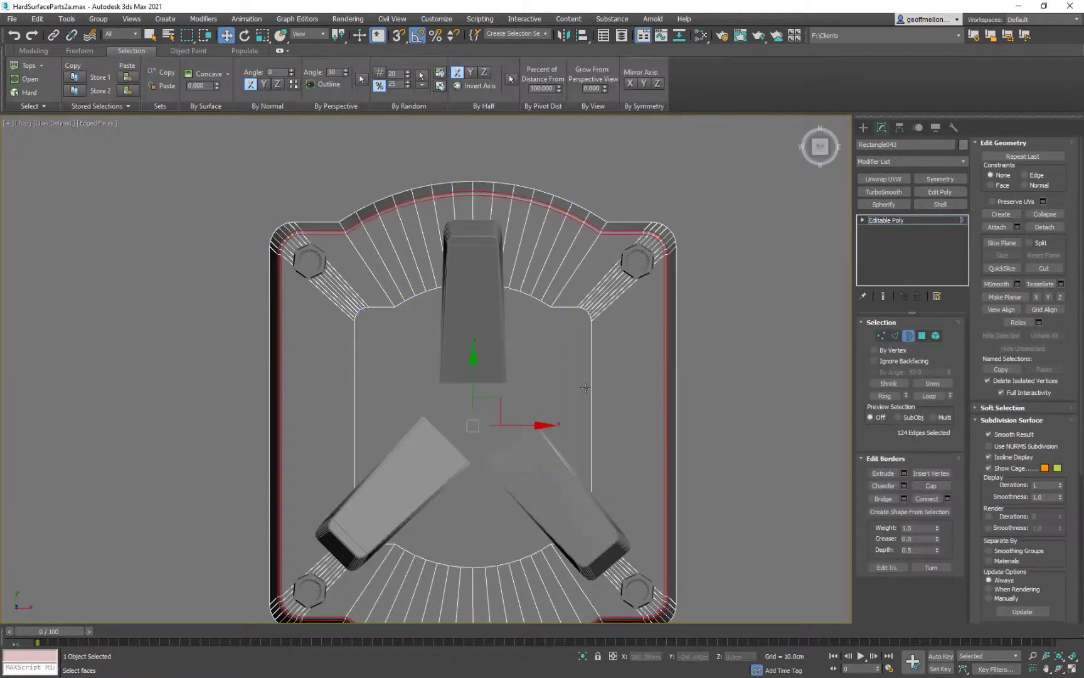
{"action": "left_click", "coordinate": [592, 401]}
{"action": "key", "text": "alt+p"}
{"action": "mouse_move", "coordinate": [714, 341]}
{"action": "middle_mouse_down", "text": "alt"}
{"action": "mouse_move", "coordinate": [740, 360]}
{"action": "mouse_move", "coordinate": [715, 343]}
{"action": "middle_mouse_up", "text": "alt"}
{"action": "key", "text": "ctrl+z"}
{"action": "scroll", "coordinate": [714, 352], "scroll_direction": "up", "scroll_amount": 3}
{"action": "scroll", "coordinate": [665, 402], "scroll_direction": "down", "scroll_amount": 3}
{"action": "key", "text": "2"}
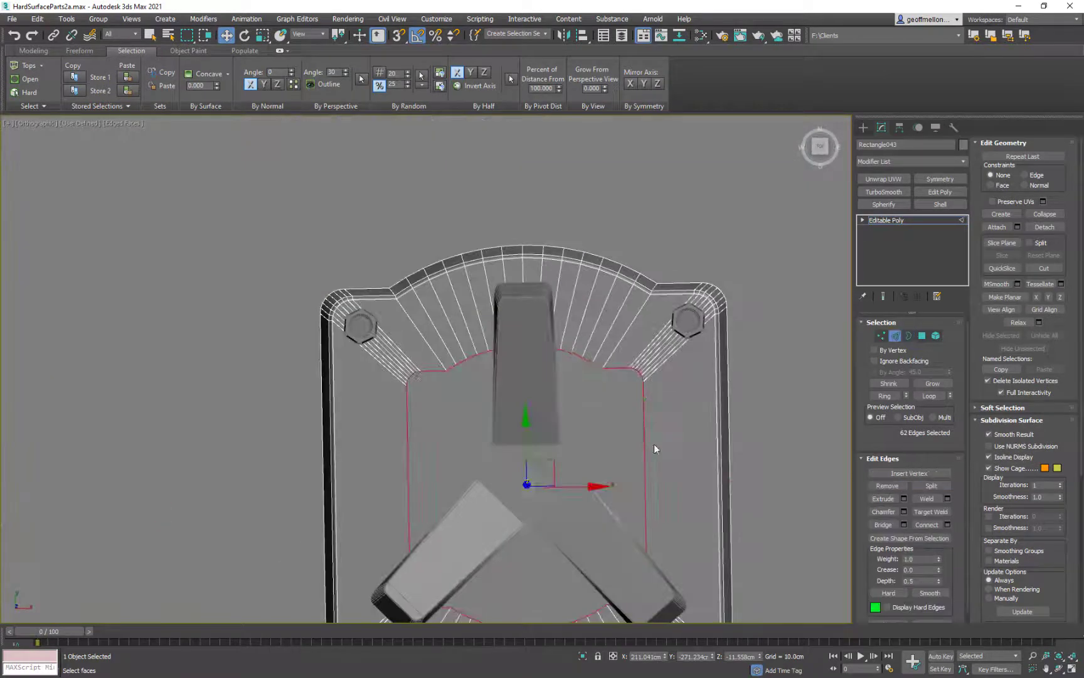
Step: Bridge the two side edges of the plate's centre opening and cap the remaining upper and lower borders
{"action": "scroll", "coordinate": [647, 319], "scroll_direction": "up", "scroll_amount": 5}
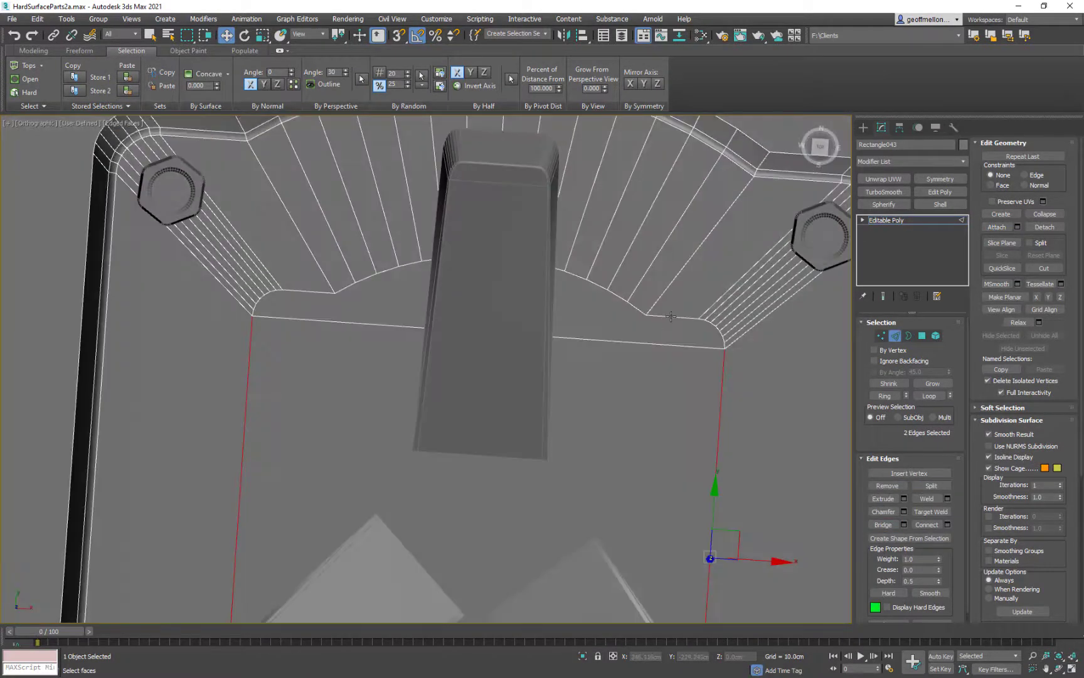
{"action": "key", "text": "3"}
{"action": "scroll", "coordinate": [648, 471], "scroll_direction": "down", "scroll_amount": 4}
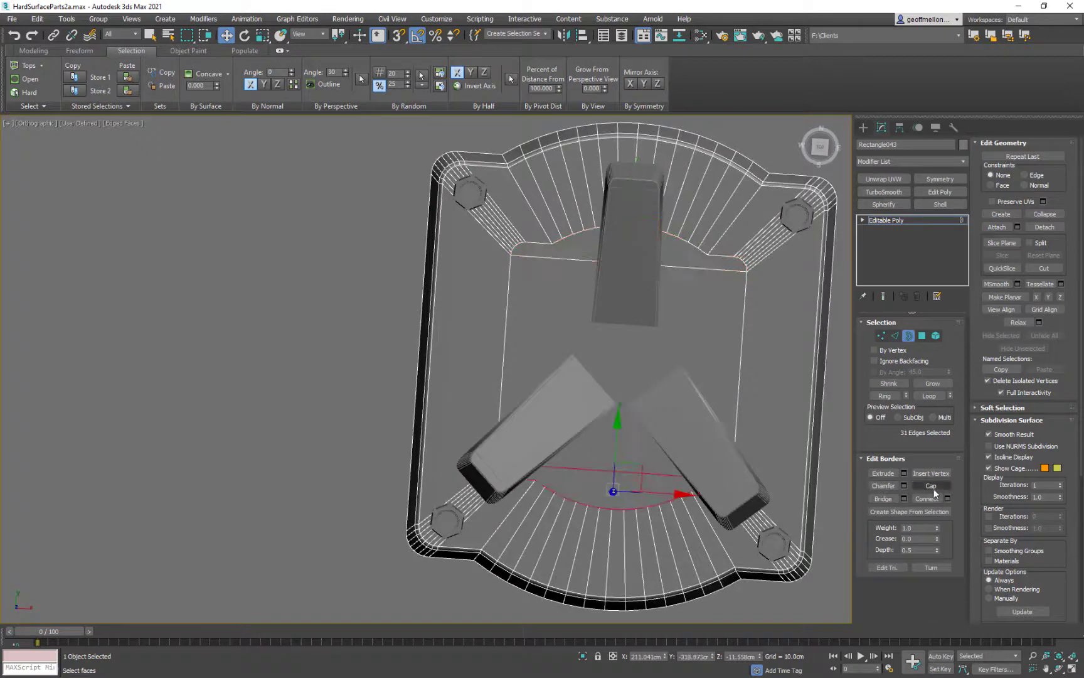
{"action": "left_click", "coordinate": [933, 488]}
{"action": "scroll", "coordinate": [576, 383], "scroll_direction": "down", "scroll_amount": 6}
{"action": "mouse_move", "coordinate": [672, 444]}
{"action": "middle_mouse_down", "text": "alt"}
{"action": "mouse_move", "coordinate": [660, 449]}
{"action": "mouse_move", "coordinate": [673, 480]}
{"action": "mouse_move", "coordinate": [649, 448]}
{"action": "mouse_move", "coordinate": [632, 463]}
{"action": "middle_mouse_up", "text": "alt"}
{"action": "key", "text": "F4"}
{"action": "scroll", "coordinate": [650, 448], "scroll_direction": "up", "scroll_amount": 5}
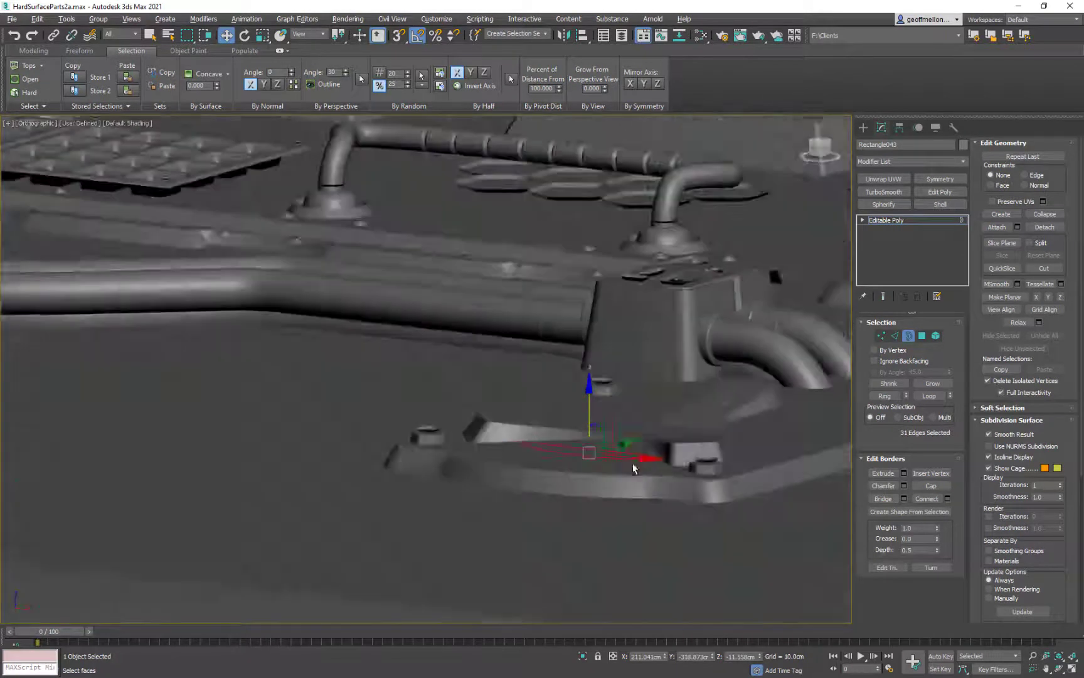
Step: Attach the ramps and corner bolts to the plate as one object
{"action": "scroll", "coordinate": [633, 463], "scroll_direction": "down", "scroll_amount": 4}
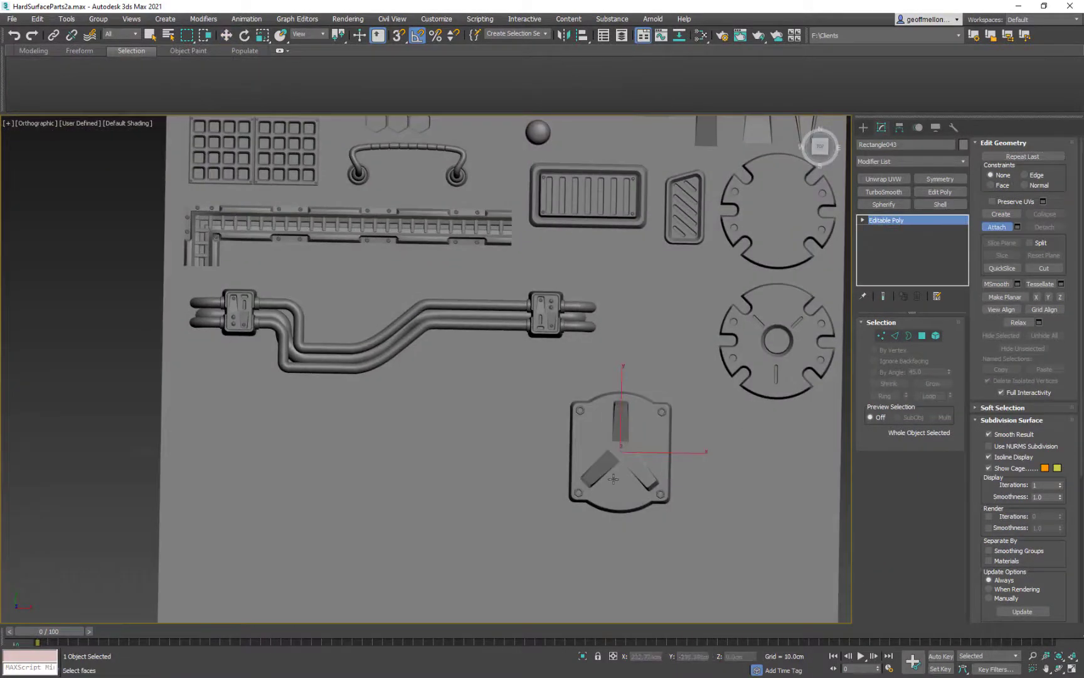
{"action": "left_click", "coordinate": [642, 471]}
{"action": "mouse_move", "coordinate": [642, 472]}
{"action": "middle_mouse_down", "text": "alt"}
{"action": "mouse_move", "coordinate": [612, 453]}
{"action": "mouse_move", "coordinate": [650, 434]}
{"action": "mouse_move", "coordinate": [704, 458]}
{"action": "mouse_move", "coordinate": [672, 477]}
{"action": "middle_mouse_up", "text": "alt"}
{"action": "scroll", "coordinate": [627, 465], "scroll_direction": "up", "scroll_amount": 8}
{"action": "scroll", "coordinate": [533, 398], "scroll_direction": "down", "scroll_amount": 5}
{"action": "key", "text": "F4"}
{"action": "left_click", "coordinate": [685, 494]}
{"action": "left_click", "coordinate": [523, 513]}
{"action": "left_click", "coordinate": [665, 360]}
Step: Move the combined plate up on the base plane, closer to the slotted discs
{"action": "scroll", "coordinate": [672, 464], "scroll_direction": "down", "scroll_amount": 5}
{"action": "key", "text": "w"}
{"action": "key", "text": "t"}
{"action": "left_click_drag", "start_coordinate": [600, 447], "coordinate": [618, 412]}
{"action": "scroll", "coordinate": [628, 420], "scroll_direction": "down", "scroll_amount": 3}
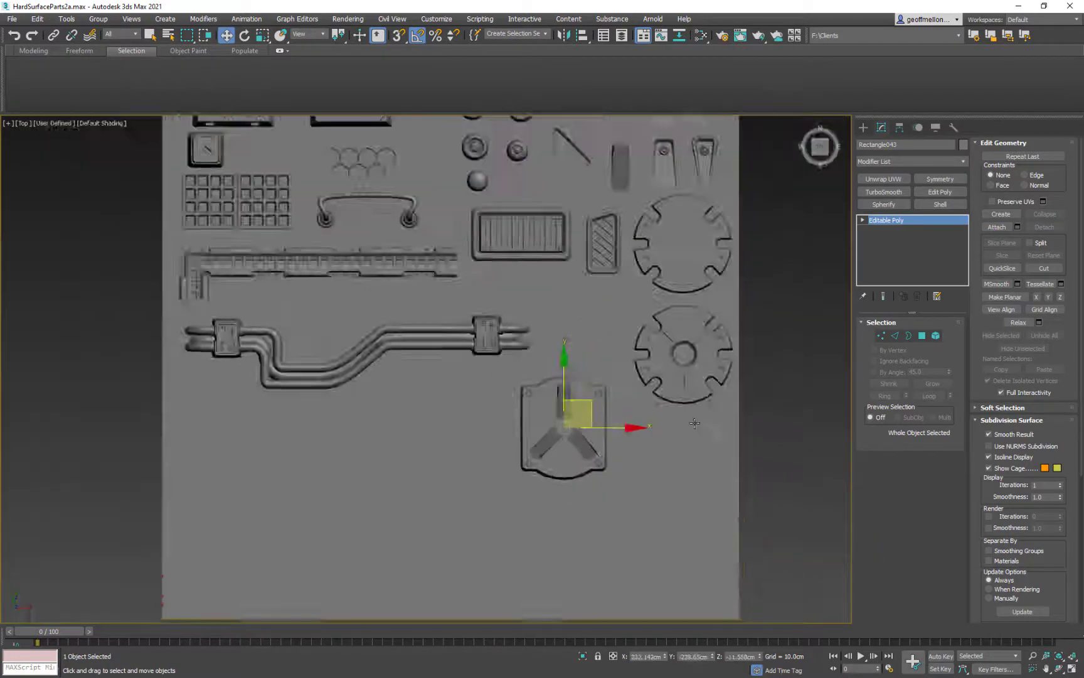
{"action": "scroll", "coordinate": [542, 443], "scroll_direction": "up", "scroll_amount": 6}
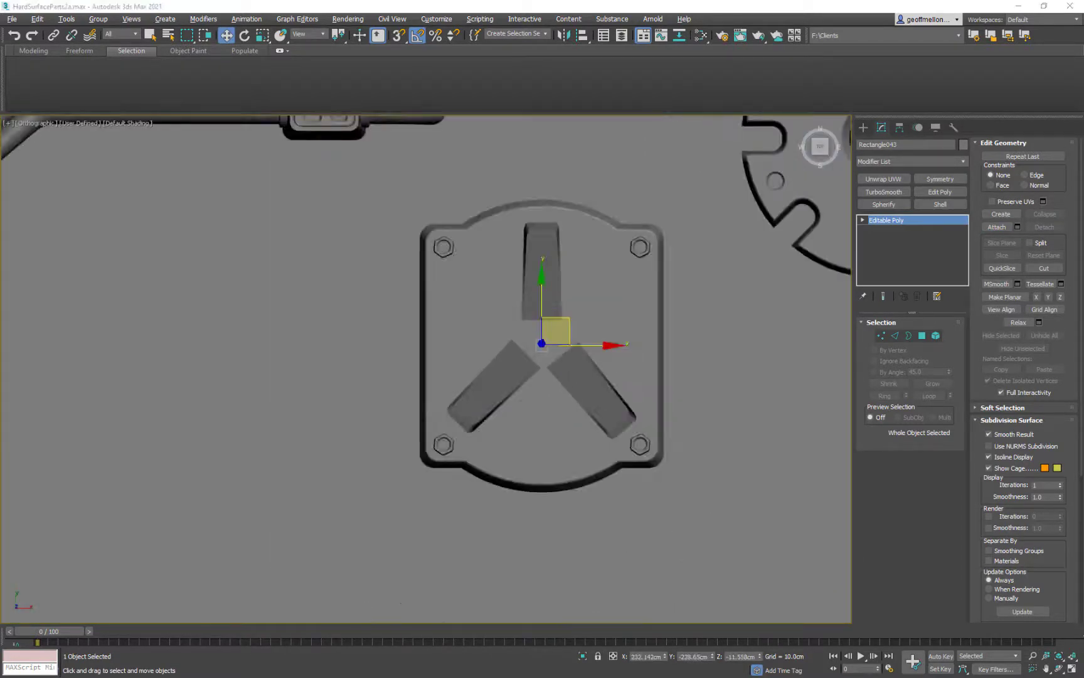
{"action": "left_click_drag", "start_coordinate": [0, 92], "coordinate": [276, 92]}
{"action": "left_click", "coordinate": [557, 92]}
{"action": "scroll", "coordinate": [519, 214], "scroll_direction": "down", "scroll_amount": 6}
{"action": "scroll", "coordinate": [521, 182], "scroll_direction": "up", "scroll_amount": 5}
{"action": "scroll", "coordinate": [530, 364], "scroll_direction": "down", "scroll_amount": 4}
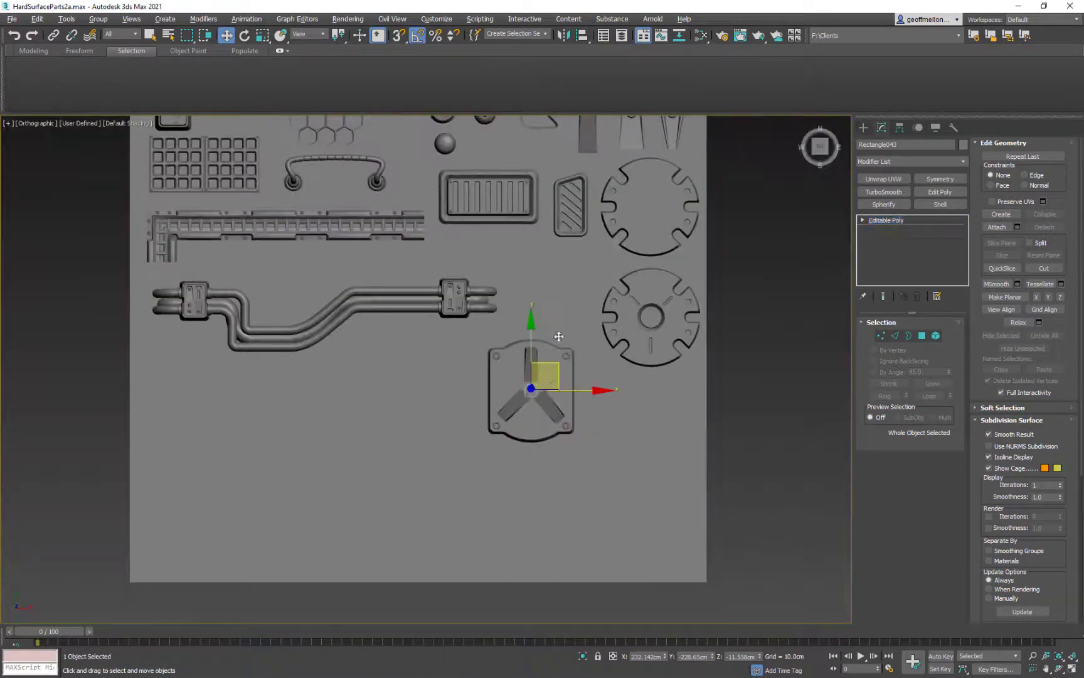
Step: Scale the plate down and place it in the gap between the pipe ends and the lower slotted disc
{"action": "left_click_drag", "start_coordinate": [558, 336], "coordinate": [570, 306]}
{"action": "key", "text": "r"}
{"action": "left_click_drag", "start_coordinate": [560, 306], "coordinate": [561, 356]}
{"action": "key", "text": "w"}
{"action": "left_click_drag", "start_coordinate": [548, 280], "coordinate": [548, 261]}
{"action": "left_click", "coordinate": [585, 347]}
{"action": "middle_click_drag", "start_coordinate": [586, 350], "coordinate": [647, 400]}
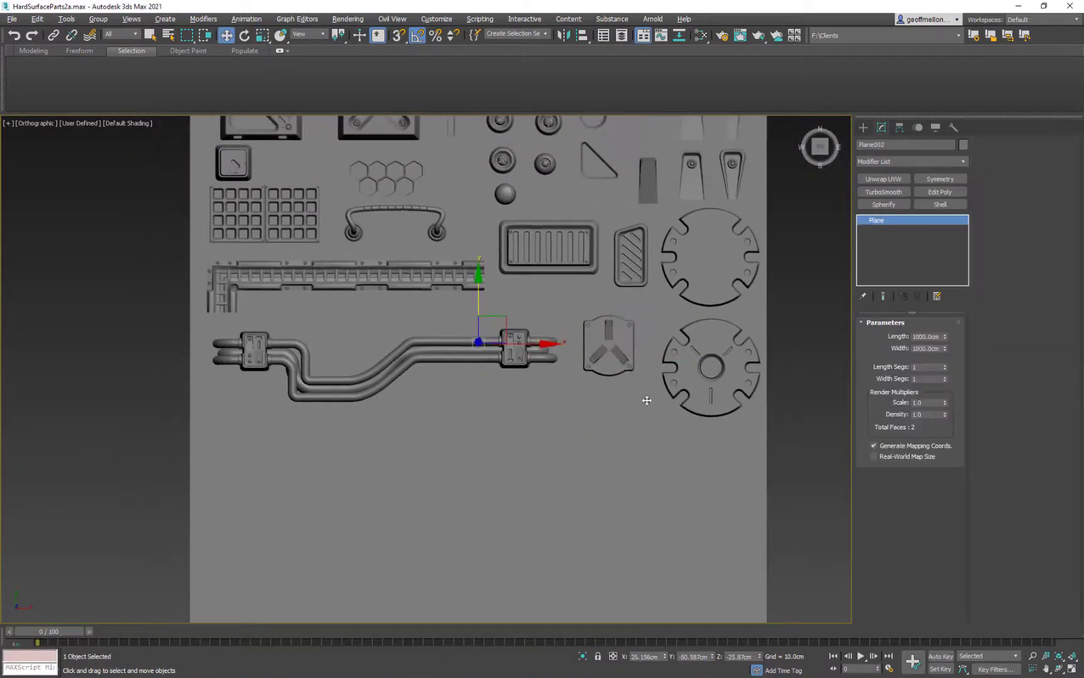
Step: Draw a circle spline with a radius of about 75 cm below the pipes and position it in the empty area
{"action": "left_click", "coordinate": [864, 128]}
{"action": "middle_click_drag", "start_coordinate": [547, 196], "coordinate": [547, 280]}
{"action": "left_click", "coordinate": [888, 216]}
{"action": "middle_click_drag", "start_coordinate": [488, 484], "coordinate": [472, 294]}
{"action": "scroll", "coordinate": [472, 294], "scroll_direction": "up", "scroll_amount": 3}
{"action": "left_click_drag", "start_coordinate": [530, 318], "coordinate": [481, 383]}
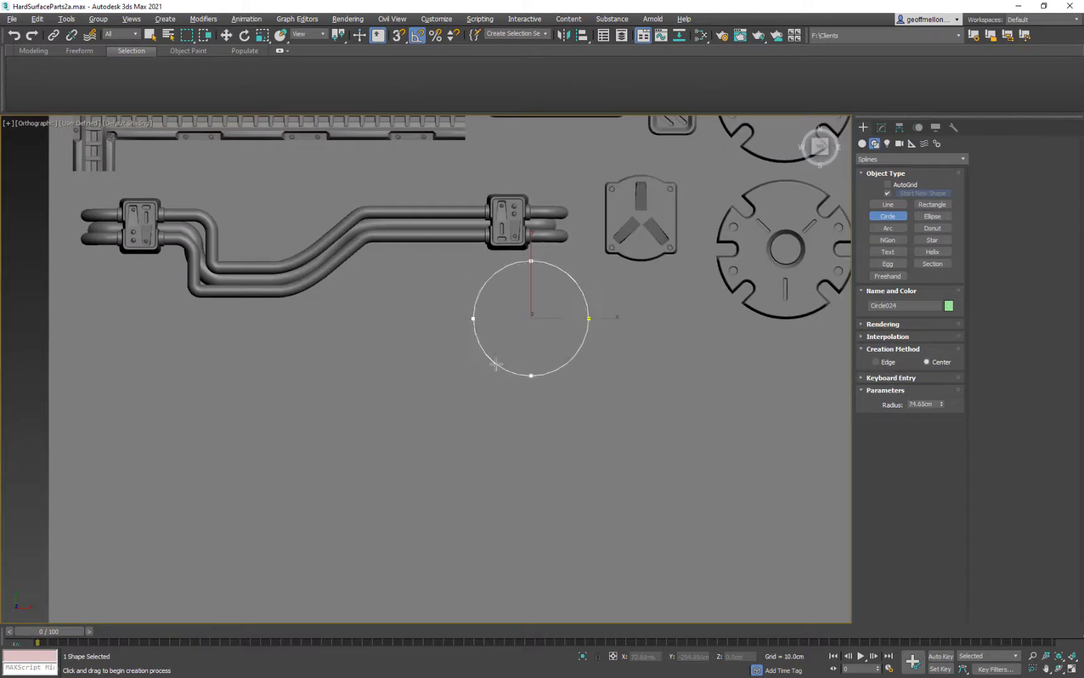
{"action": "scroll", "coordinate": [443, 356], "scroll_direction": "up", "scroll_amount": 2}
{"action": "middle_click_drag", "start_coordinate": [471, 350], "coordinate": [472, 377]}
{"action": "key", "text": "w"}
{"action": "left_click_drag", "start_coordinate": [495, 364], "coordinate": [437, 431]}
{"action": "middle_click_drag", "start_coordinate": [554, 345], "coordinate": [615, 302]}
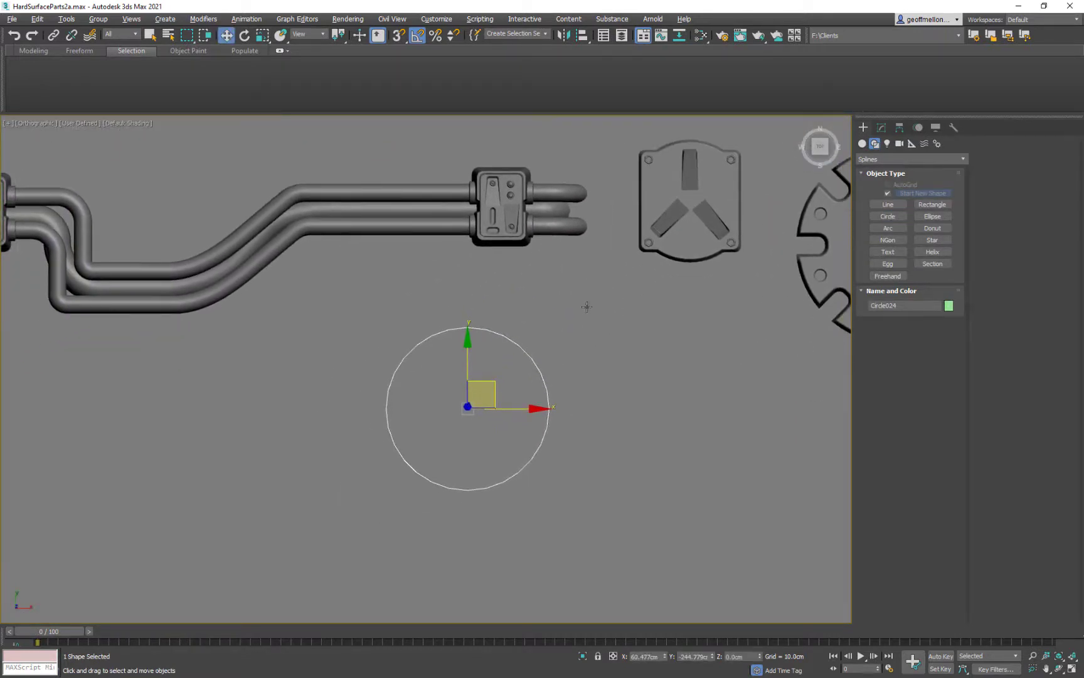
Step: Make a smaller concentric copy of the circle inside it by scaling
{"action": "key", "text": "r"}
{"action": "left_click_drag", "start_coordinate": [484, 423], "coordinate": [511, 505], "text": "shift"}
{"action": "left_click", "coordinate": [502, 400]}
{"action": "middle_click_drag", "start_coordinate": [500, 399], "coordinate": [532, 388]}
Step: Draw a rectangle about 72 cm long and 10 cm wide beside the inner circle and copy it to the opposite side and below
{"action": "left_click", "coordinate": [933, 204]}
{"action": "mouse_move", "coordinate": [467, 360]}
{"action": "left_mouse_down"}
{"action": "mouse_move", "coordinate": [474, 428]}
{"action": "mouse_move", "coordinate": [514, 401]}
{"action": "mouse_move", "coordinate": [575, 401]}
{"action": "mouse_move", "coordinate": [526, 426]}
{"action": "left_mouse_up"}
{"action": "key", "text": "r"}
{"action": "left_click", "coordinate": [516, 400]}
Step: Widen the lower rectangle horizontally to form the keyhole's stem
{"action": "key", "text": "r"}
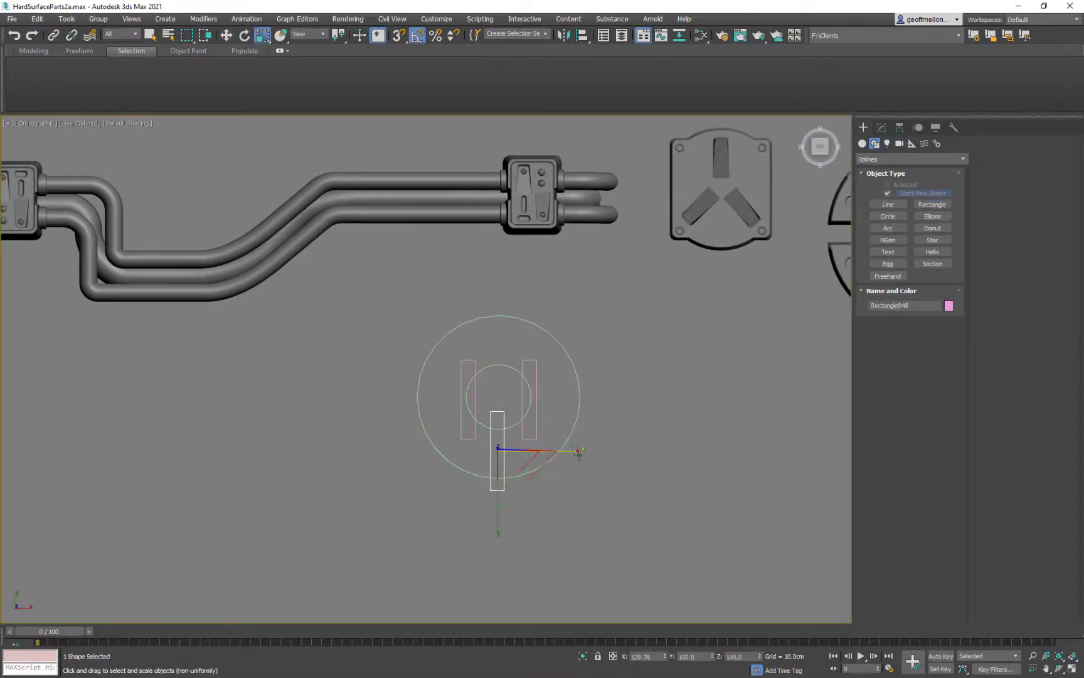
{"action": "left_click", "coordinate": [519, 388]}
{"action": "middle_click_drag", "start_coordinate": [517, 357], "coordinate": [526, 388]}
{"action": "left_click", "coordinate": [881, 127]}
{"action": "key", "text": "w"}
Step: Convert the inner circle to an editable spline, attach the three rectangles and select its circular spline
{"action": "left_click", "coordinate": [526, 389]}
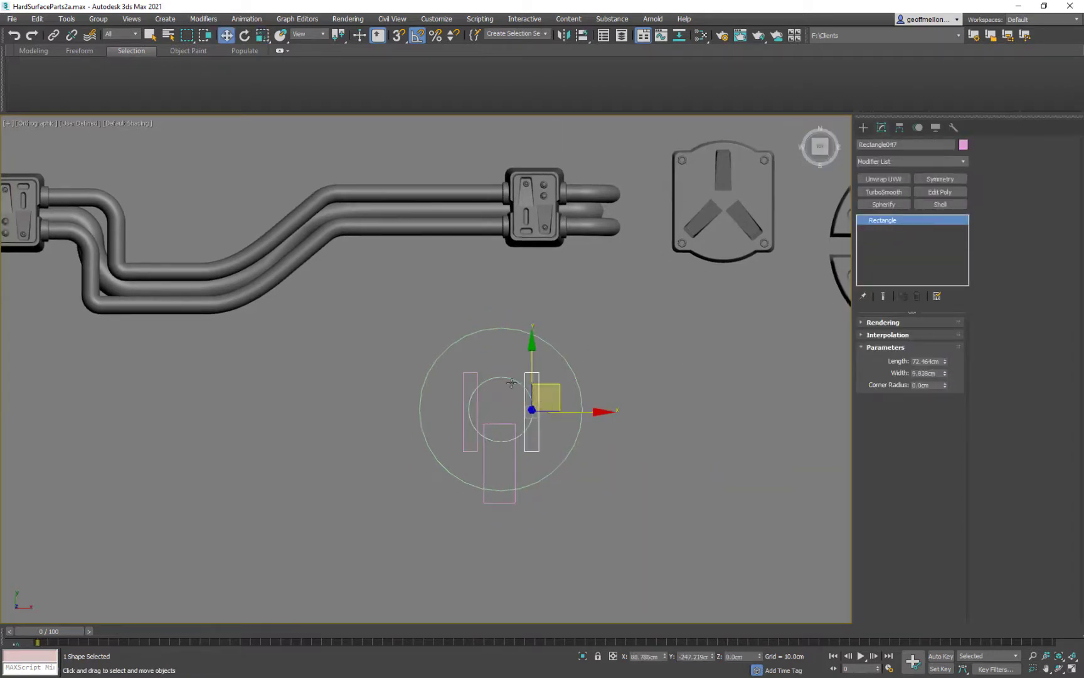
{"action": "left_click", "coordinate": [523, 386]}
{"action": "right_click", "coordinate": [708, 332]}
{"action": "mouse_move", "coordinate": [772, 450]}
{"action": "left_click", "coordinate": [873, 467]}
{"action": "key", "text": "3"}
{"action": "left_click", "coordinate": [510, 436]}
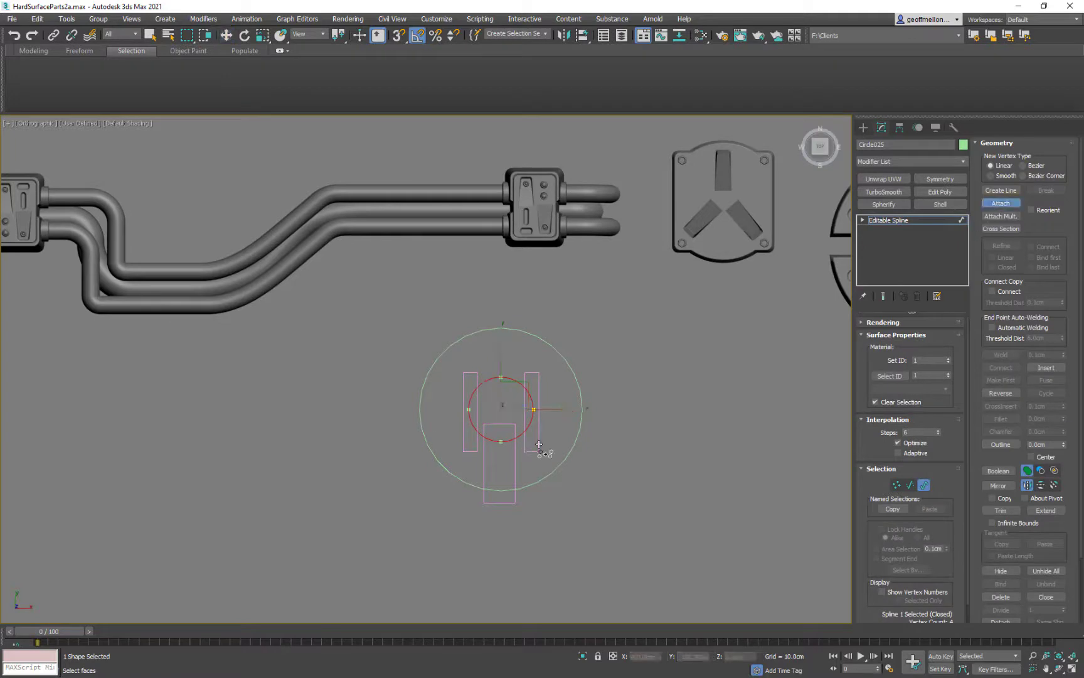
Step: Subtract the two side rectangles from the inner circle with spline Booleans
{"action": "right_click", "coordinate": [694, 418]}
{"action": "left_click", "coordinate": [1041, 471]}
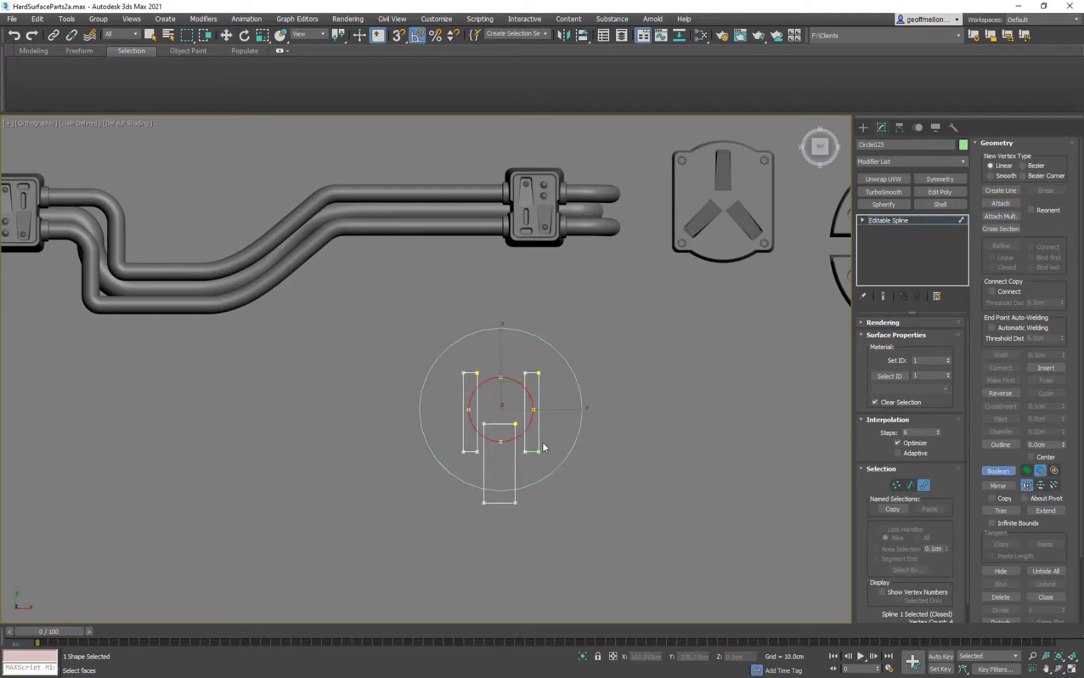
{"action": "key", "text": "ctrl+z"}
{"action": "right_click", "coordinate": [666, 371]}
{"action": "middle_click_drag", "start_coordinate": [667, 373], "coordinate": [674, 375]}
{"action": "right_click", "coordinate": [699, 394]}
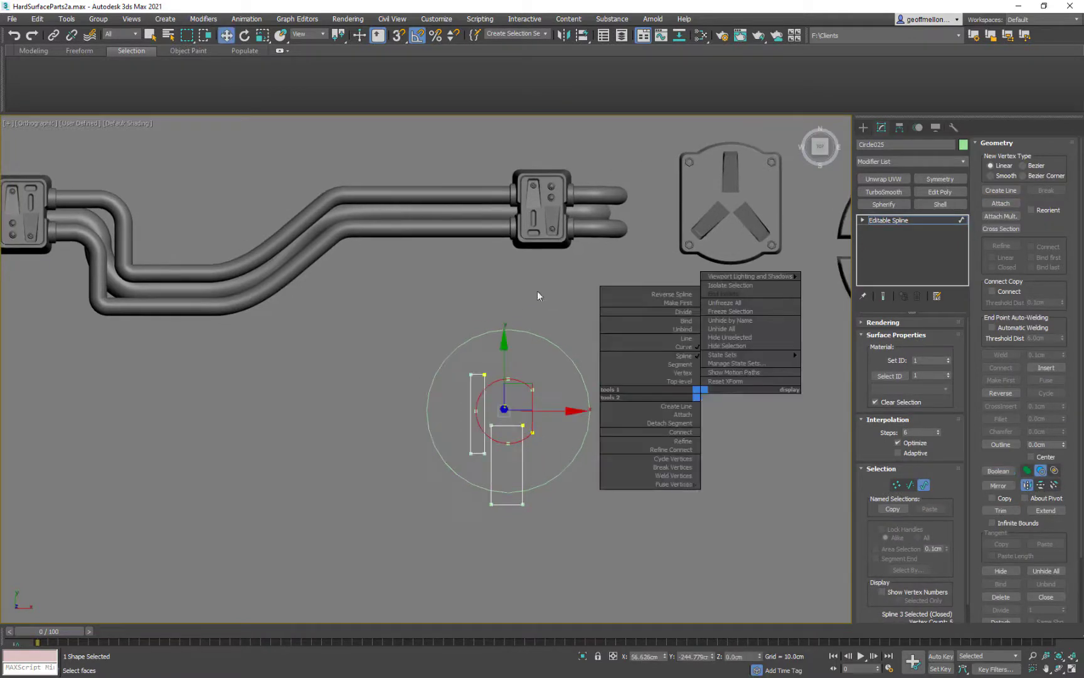
{"action": "middle_click_drag", "start_coordinate": [537, 292], "coordinate": [501, 295]}
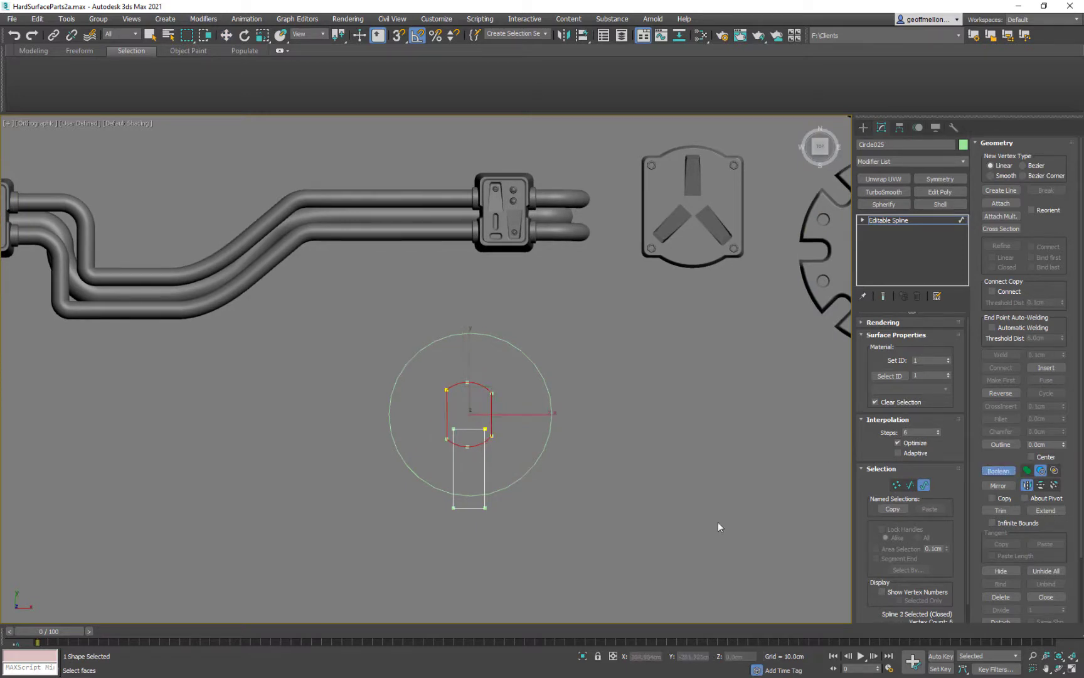
Step: Unite the lower rectangle with the trimmed inner circle using a spline Boolean to form a keyhole outline
{"action": "middle_click_drag", "start_coordinate": [720, 527], "coordinate": [739, 524]}
{"action": "middle_click_drag", "start_coordinate": [677, 466], "coordinate": [710, 479]}
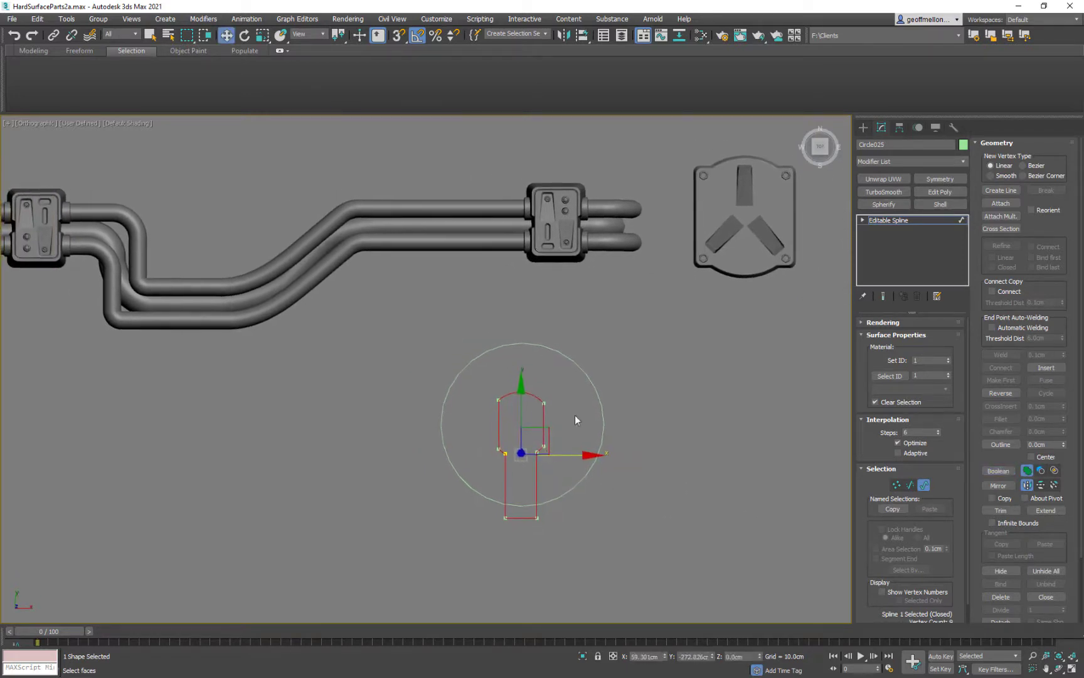
{"action": "left_click", "coordinate": [603, 440]}
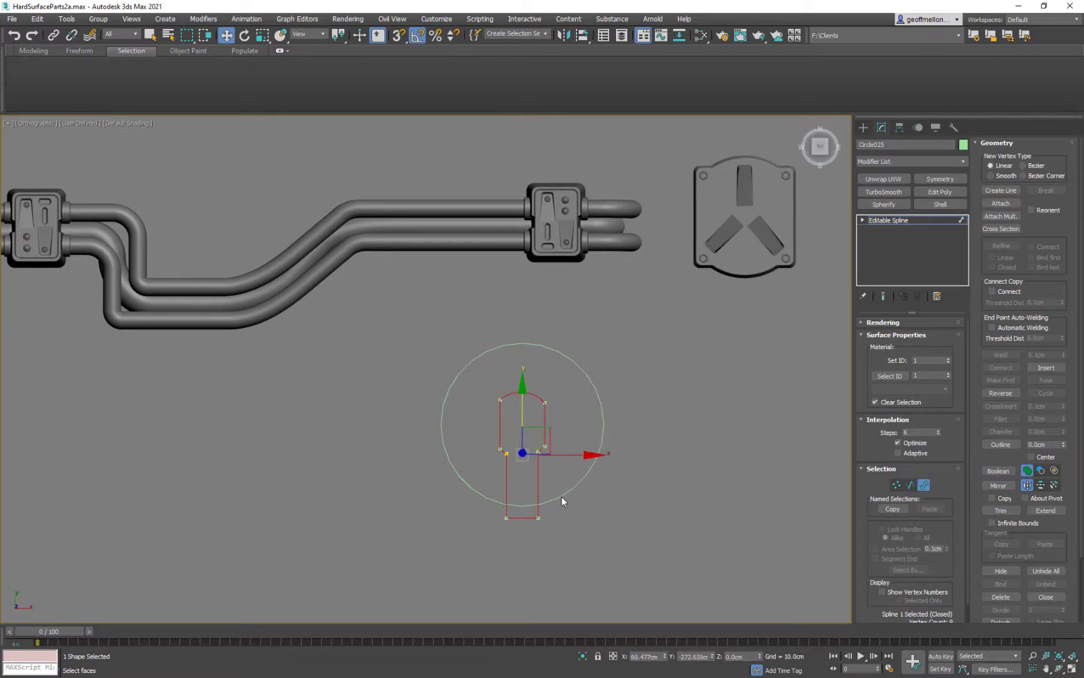
{"action": "left_click", "coordinate": [924, 488]}
Step: Convert the outer circle to an editable poly and change its object colour to grey
{"action": "left_click", "coordinate": [604, 428]}
{"action": "middle_click_drag", "start_coordinate": [690, 432], "coordinate": [693, 420]}
{"action": "left_click", "coordinate": [899, 128]}
{"action": "left_click", "coordinate": [882, 127]}
{"action": "right_click", "coordinate": [697, 357]}
{"action": "left_click", "coordinate": [870, 480]}
{"action": "middle_click_drag", "start_coordinate": [654, 336], "coordinate": [653, 302], "text": "alt"}
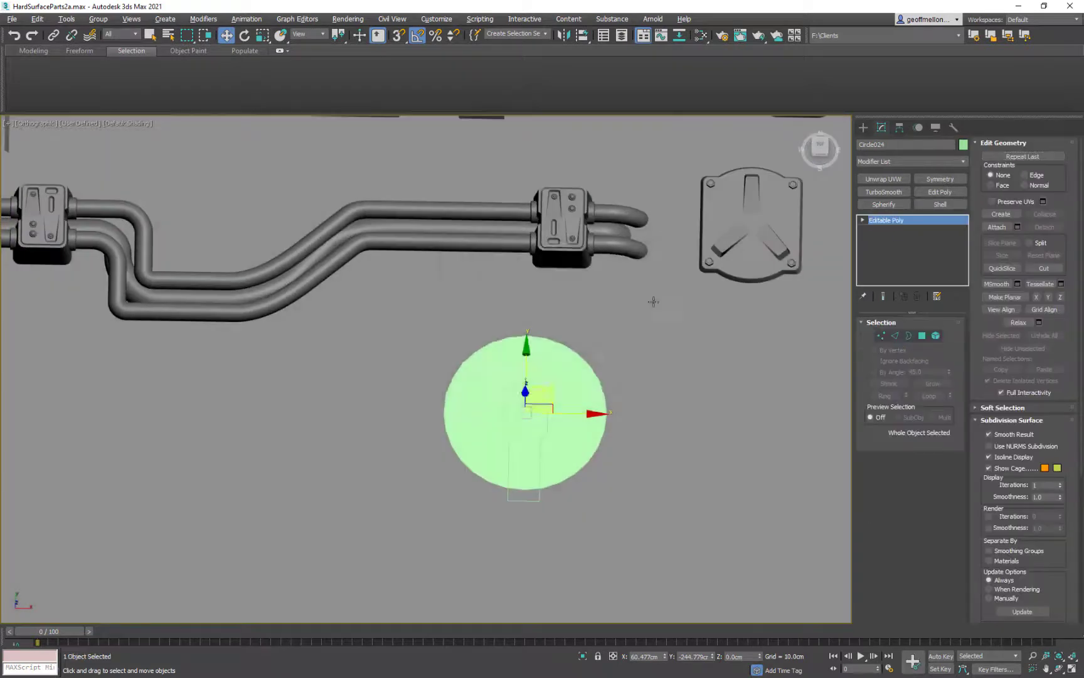
{"action": "left_click", "coordinate": [963, 145]}
{"action": "left_click", "coordinate": [588, 359]}
{"action": "left_click", "coordinate": [600, 395]}
Step: Select the disc's open border and extrude it downwards into a side wall
{"action": "middle_click_drag", "start_coordinate": [602, 397], "coordinate": [619, 414], "text": "alt"}
{"action": "key", "text": "F4"}
{"action": "middle_click_drag", "start_coordinate": [627, 373], "coordinate": [639, 361]}
{"action": "key", "text": "2"}
{"action": "left_click", "coordinate": [592, 455]}
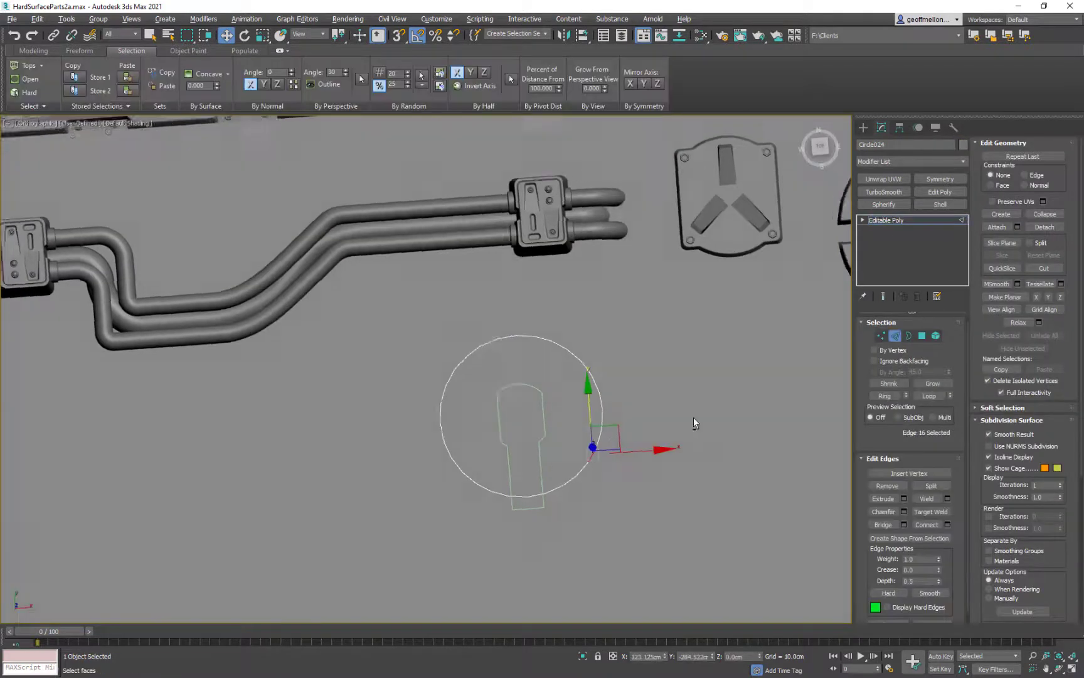
{"action": "middle_click_drag", "start_coordinate": [694, 419], "coordinate": [681, 422], "text": "alt"}
{"action": "key", "text": "3"}
{"action": "left_click", "coordinate": [603, 411]}
{"action": "middle_click_drag", "start_coordinate": [556, 422], "coordinate": [622, 389], "text": "alt"}
{"action": "left_click_drag", "start_coordinate": [526, 380], "coordinate": [534, 423], "text": "shift"}
Step: Scale the disc's lower border outwards to give the side wall a taper
{"action": "key", "text": "e"}
{"action": "key", "text": "r"}
{"action": "scroll", "coordinate": [638, 419], "scroll_direction": "down", "scroll_amount": 5}
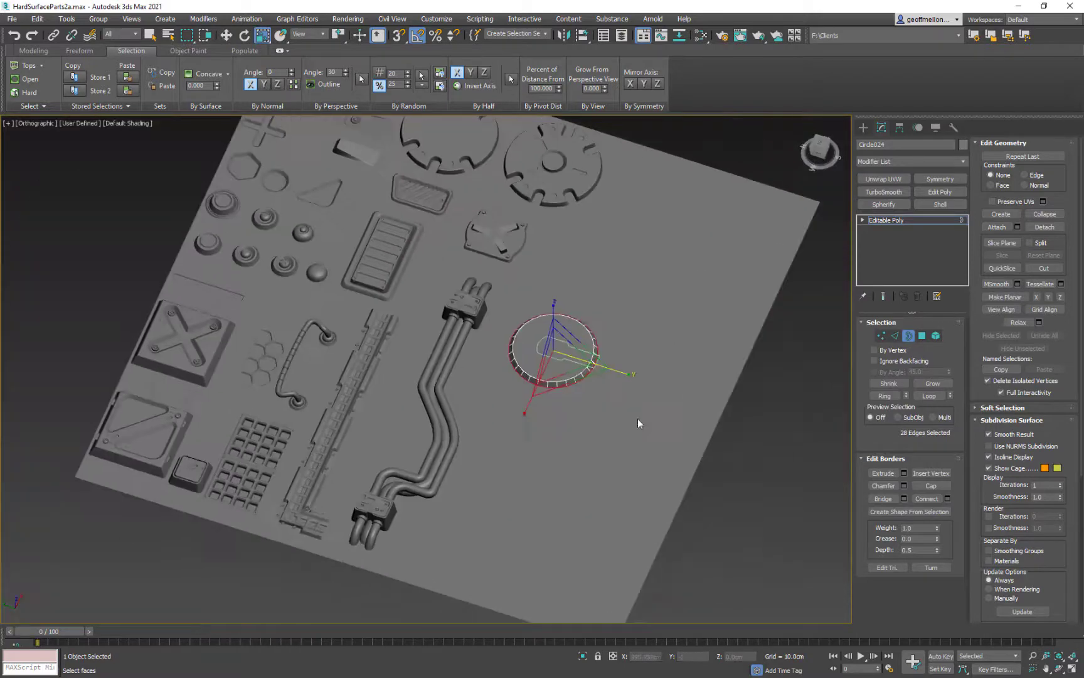
{"action": "scroll", "coordinate": [568, 357], "scroll_direction": "up", "scroll_amount": 8}
{"action": "middle_click_drag", "start_coordinate": [639, 419], "coordinate": [585, 326], "text": "alt"}
{"action": "middle_click_drag", "start_coordinate": [585, 326], "coordinate": [578, 269], "text": "alt"}
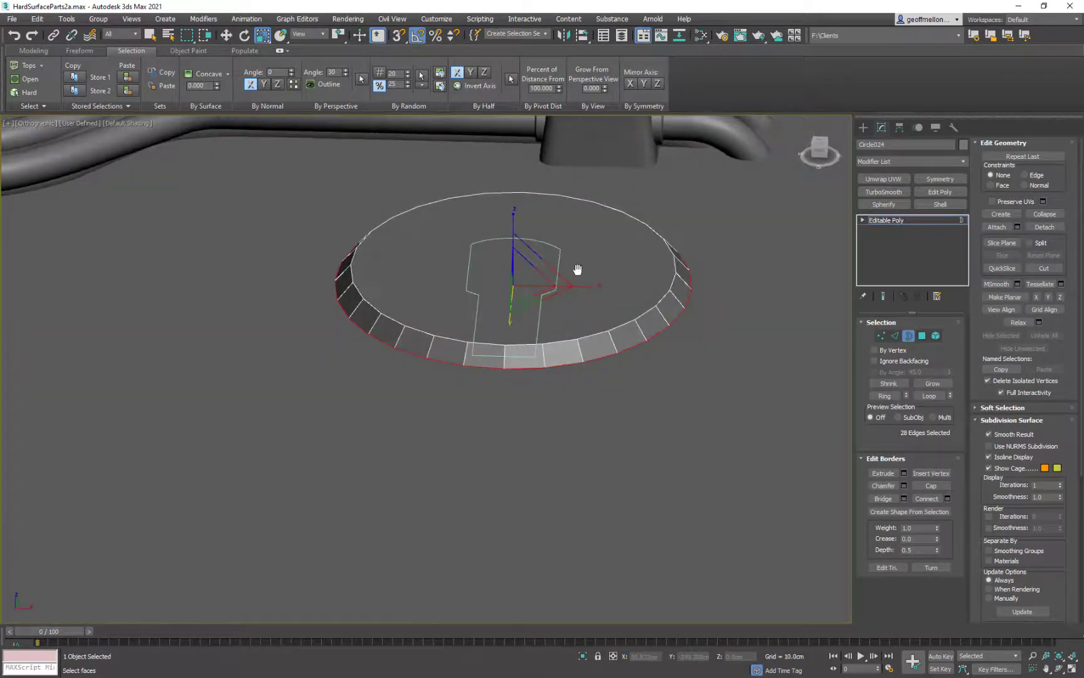
Step: Convert the keyhole outline to an editable poly and extrude its border downwards
{"action": "key", "text": "3"}
{"action": "left_click", "coordinate": [559, 270]}
{"action": "key", "text": "w"}
{"action": "right_click", "coordinate": [738, 299]}
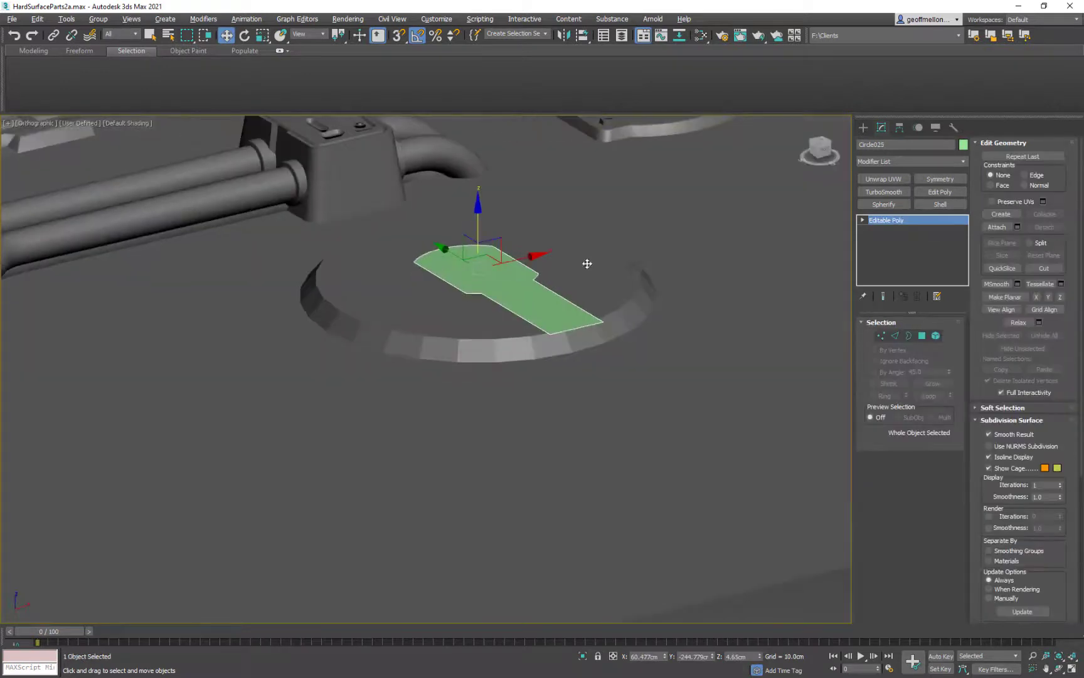
{"action": "key", "text": "3"}
{"action": "middle_click_drag", "start_coordinate": [588, 262], "coordinate": [478, 214], "text": "alt"}
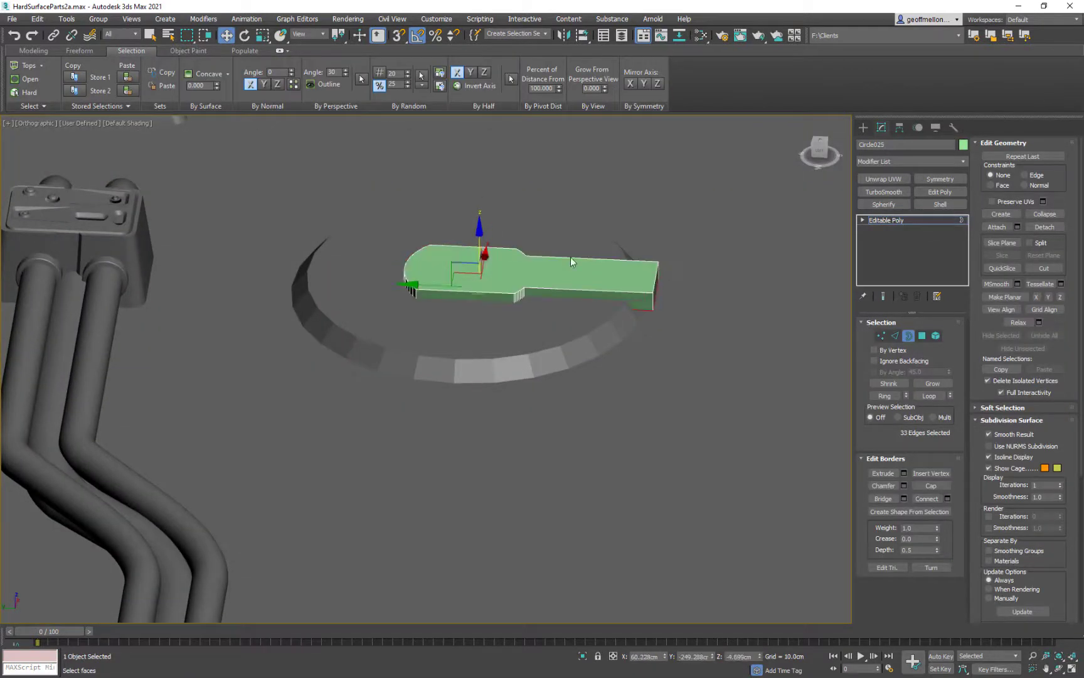
Step: Scale the keyhole piece's lower border outwards to bevel its sides, then leave border editing
{"action": "key", "text": "t"}
{"action": "key", "text": "z"}
{"action": "key", "text": "r"}
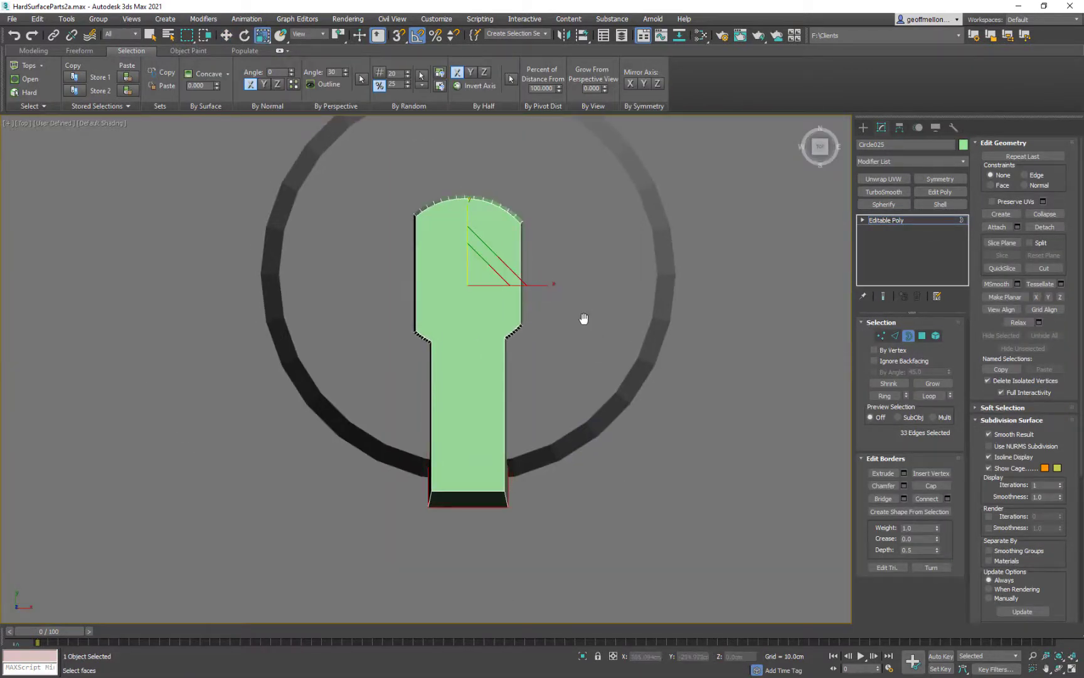
{"action": "middle_click_drag", "start_coordinate": [584, 319], "coordinate": [588, 308]}
{"action": "key", "text": "w"}
{"action": "key", "text": "3"}
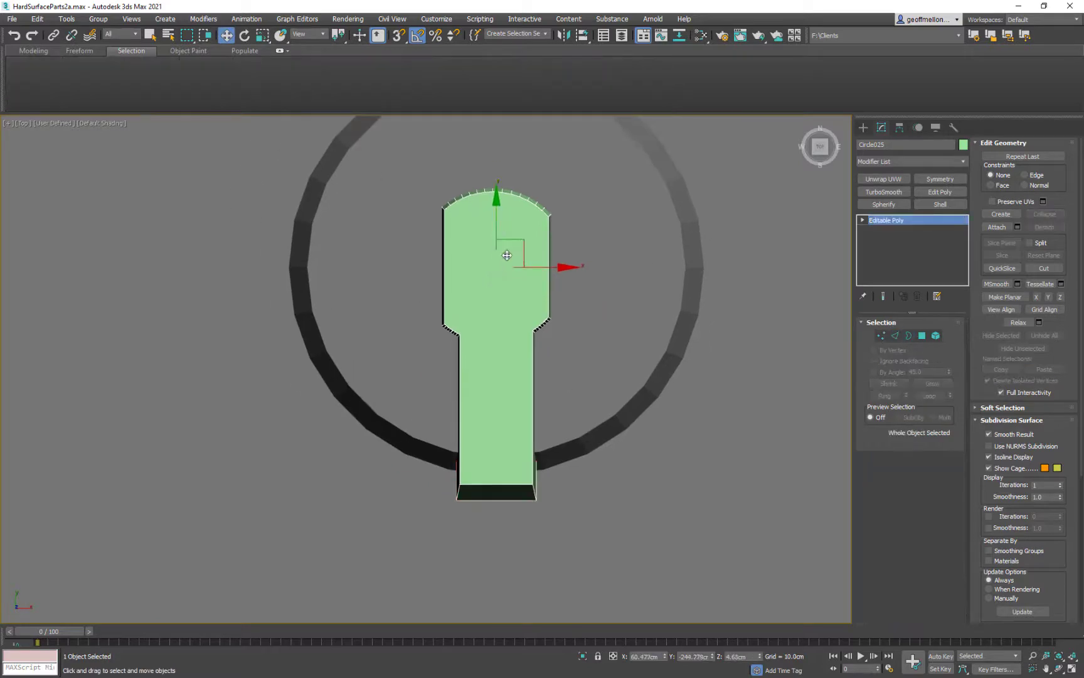
Step: Move the keyhole piece towards the disc's upper side so it fits inside the rim, and lower it slightly
{"action": "middle_click_drag", "start_coordinate": [507, 255], "coordinate": [675, 200]}
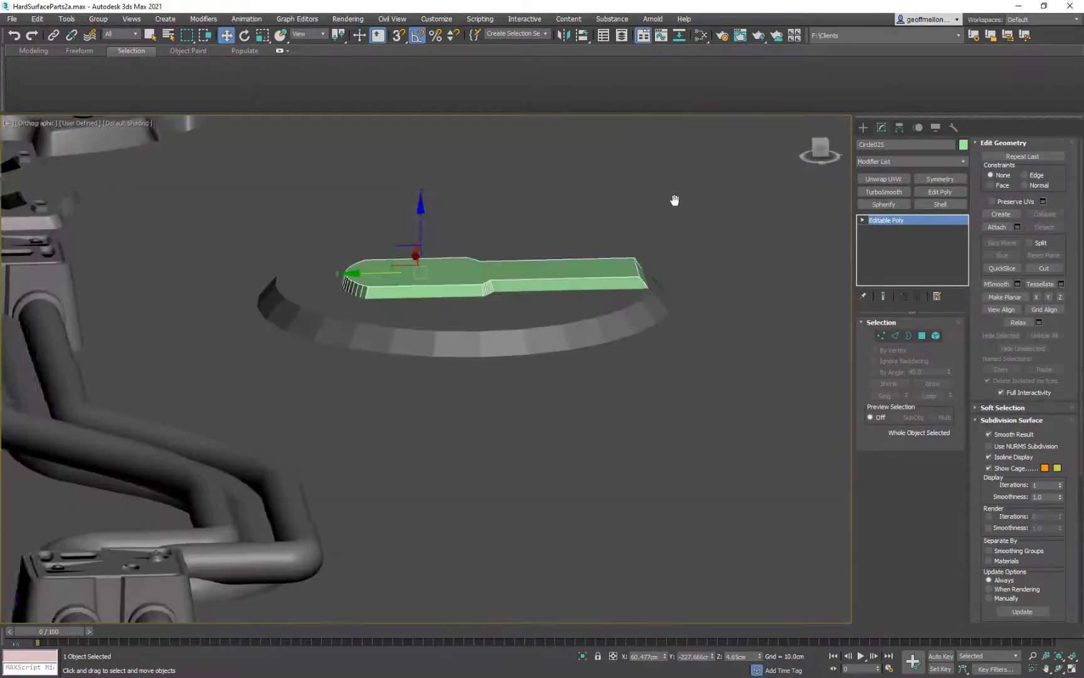
{"action": "key", "text": "t"}
{"action": "key", "text": "z"}
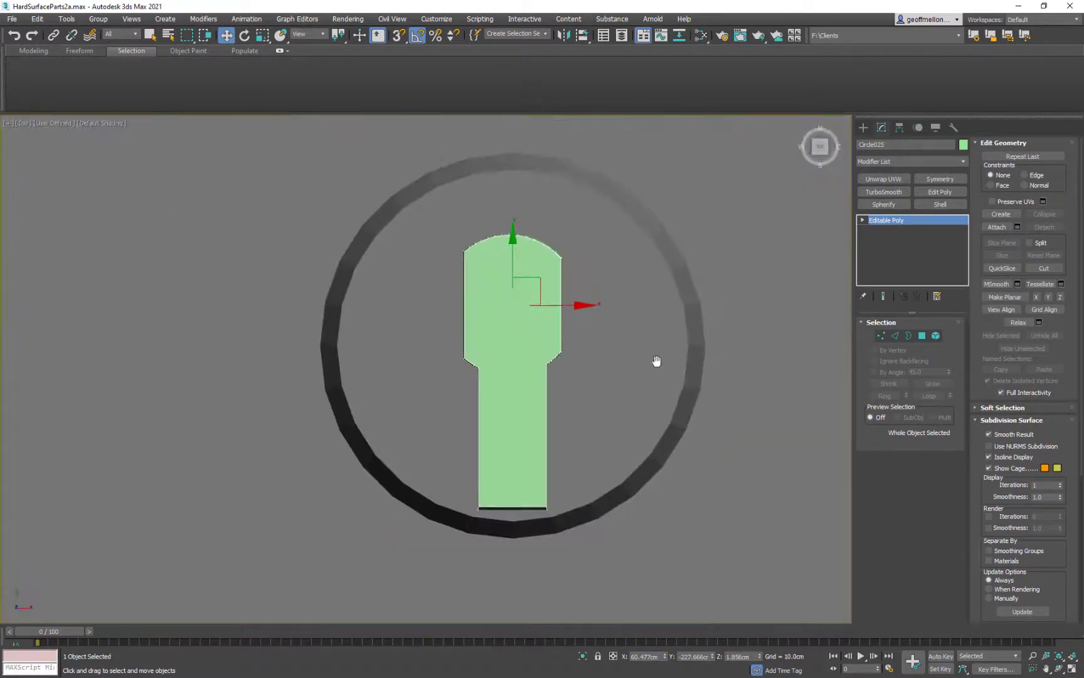
{"action": "scroll", "coordinate": [657, 361], "scroll_direction": "down", "scroll_amount": 8}
Step: Clone a ring element from an existing round part as a separate object beside the keyhole disc and select it
{"action": "middle_click_drag", "start_coordinate": [657, 361], "coordinate": [579, 585]}
{"action": "left_click", "coordinate": [602, 176]}
{"action": "left_click", "coordinate": [936, 335]}
{"action": "left_click", "coordinate": [602, 173]}
{"action": "left_click_drag", "start_coordinate": [627, 150], "coordinate": [600, 554], "text": "shift"}
{"action": "left_click", "coordinate": [584, 345]}
{"action": "key", "text": "5"}
{"action": "mouse_move", "coordinate": [658, 518]}
{"action": "middle_mouse_down"}
{"action": "mouse_move", "coordinate": [676, 426]}
{"action": "mouse_move", "coordinate": [719, 320]}
{"action": "middle_mouse_up"}
{"action": "scroll", "coordinate": [719, 320], "scroll_direction": "up", "scroll_amount": 3}
{"action": "left_click", "coordinate": [646, 346]}
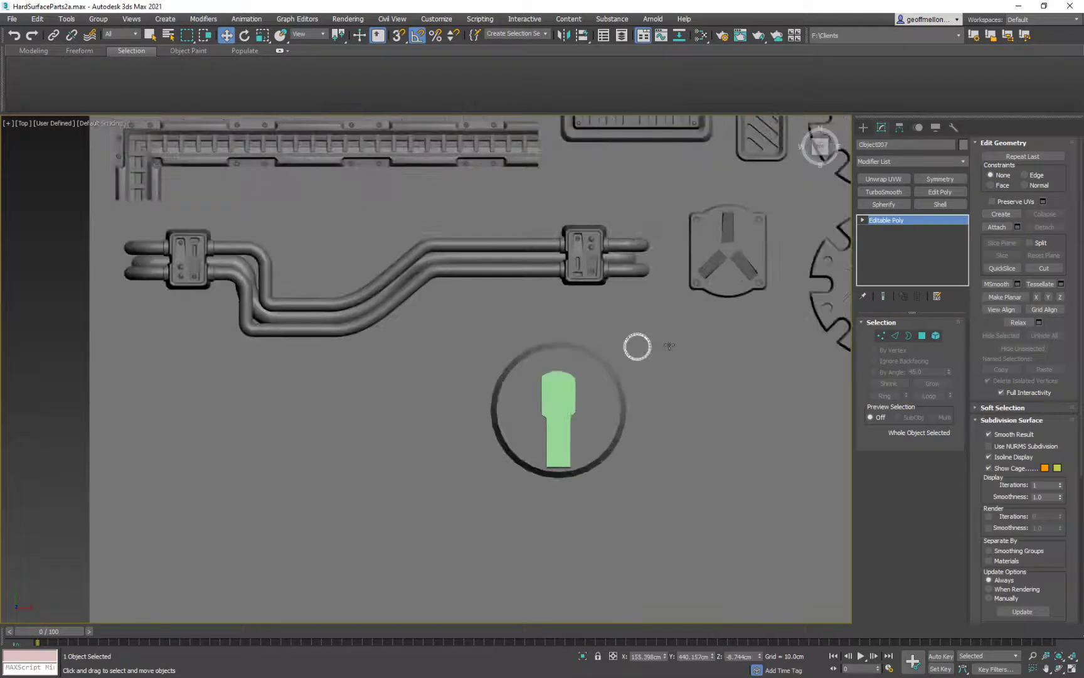
Step: Centre the ring's pivot and align the ring to the disc in X and Y, pivot point to pivot point
{"action": "middle_click_drag", "start_coordinate": [637, 347], "coordinate": [615, 382]}
{"action": "key", "text": "Insert"}
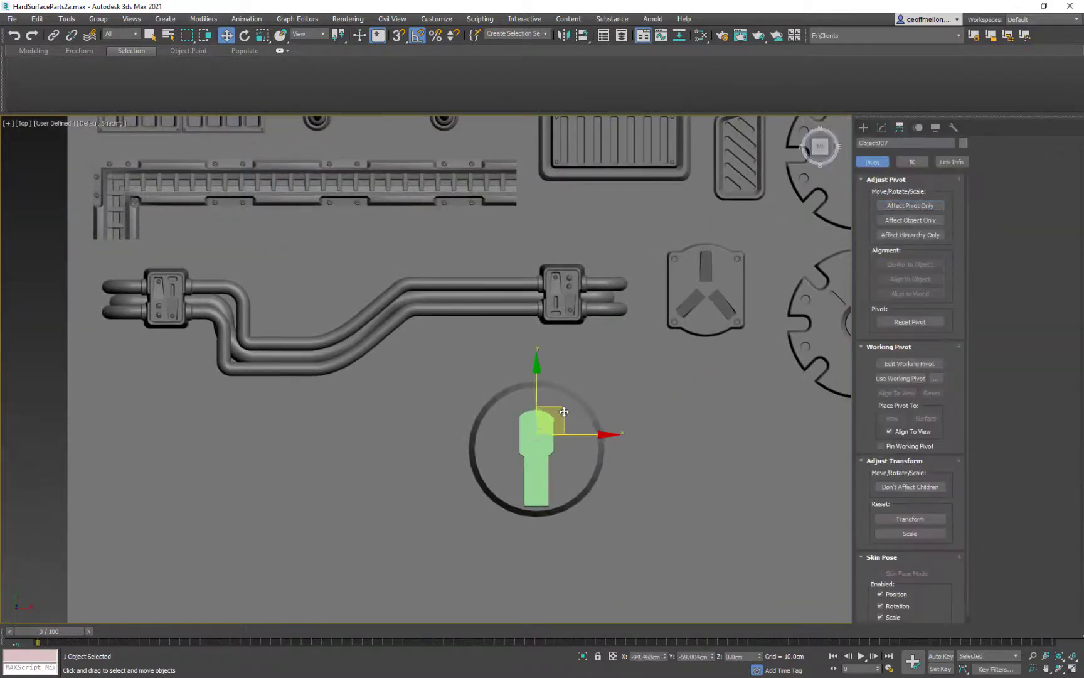
{"action": "mouse_move", "coordinate": [563, 412]}
{"action": "middle_mouse_down", "text": "alt"}
{"action": "mouse_move", "coordinate": [508, 301]}
{"action": "mouse_move", "coordinate": [581, 408]}
{"action": "middle_mouse_up", "text": "alt"}
{"action": "scroll", "coordinate": [610, 446], "scroll_direction": "up", "scroll_amount": 3}
{"action": "key", "text": "alt+a"}
{"action": "left_click", "coordinate": [592, 436]}
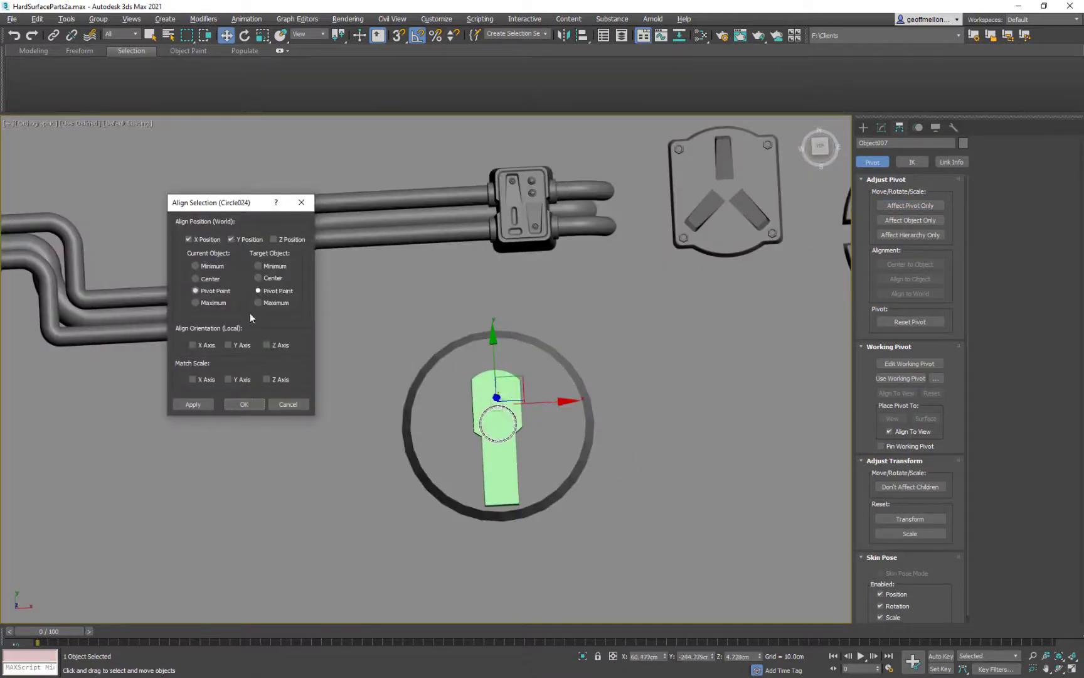
{"action": "key", "text": "Return"}
Step: Scale the ring up uniformly so it encircles most of the keyhole piece
{"action": "key", "text": "r"}
{"action": "left_click_drag", "start_coordinate": [484, 433], "coordinate": [472, 246]}
{"action": "middle_click_drag", "start_coordinate": [472, 246], "coordinate": [479, 258], "text": "alt"}
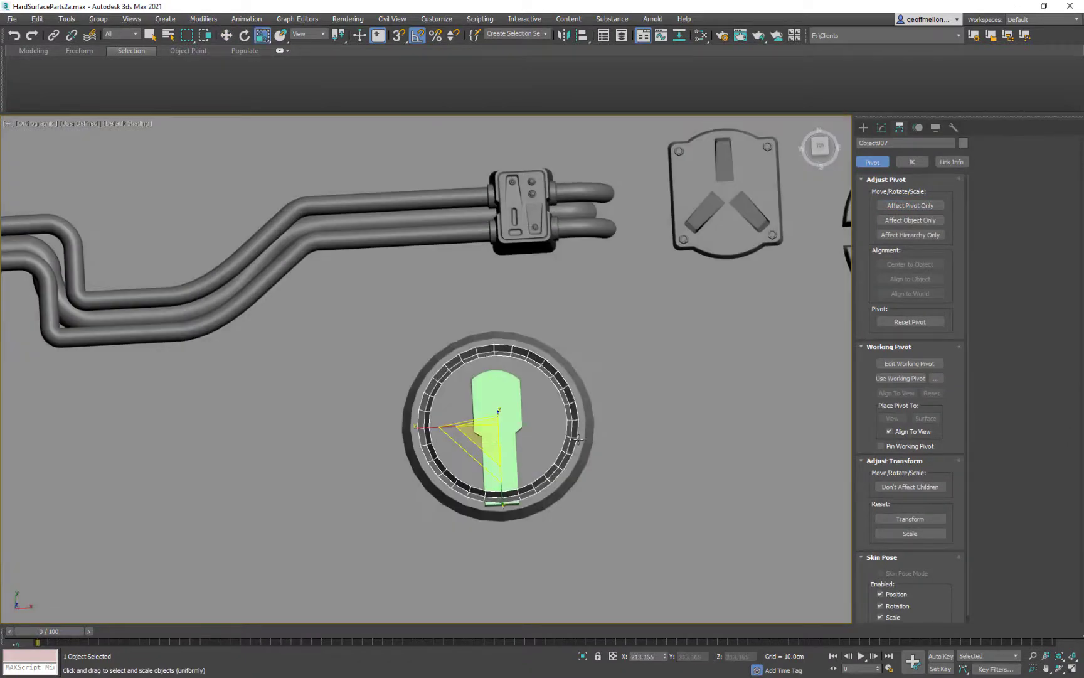
Step: Thin the ring by scaling its border and size it to sit just inside the disc's rim
{"action": "key", "text": "3"}
{"action": "left_click", "coordinate": [571, 459]}
{"action": "left_click_drag", "start_coordinate": [488, 431], "coordinate": [490, 438]}
{"action": "middle_click_drag", "start_coordinate": [637, 499], "coordinate": [653, 377], "text": "alt"}
{"action": "key", "text": "3"}
{"action": "key", "text": "w"}
{"action": "key", "text": "t"}
{"action": "scroll", "coordinate": [647, 383], "scroll_direction": "up", "scroll_amount": 1}
{"action": "key", "text": "r"}
{"action": "left_click_drag", "start_coordinate": [622, 409], "coordinate": [624, 402]}
{"action": "middle_click_drag", "start_coordinate": [731, 458], "coordinate": [585, 417]}
Step: Select the vertices at the keyhole piece's sloped lower end and make them planar in Y
{"action": "left_click", "coordinate": [492, 448]}
{"action": "middle_click_drag", "start_coordinate": [586, 416], "coordinate": [534, 333], "text": "alt"}
{"action": "key", "text": "w"}
{"action": "key", "text": "t"}
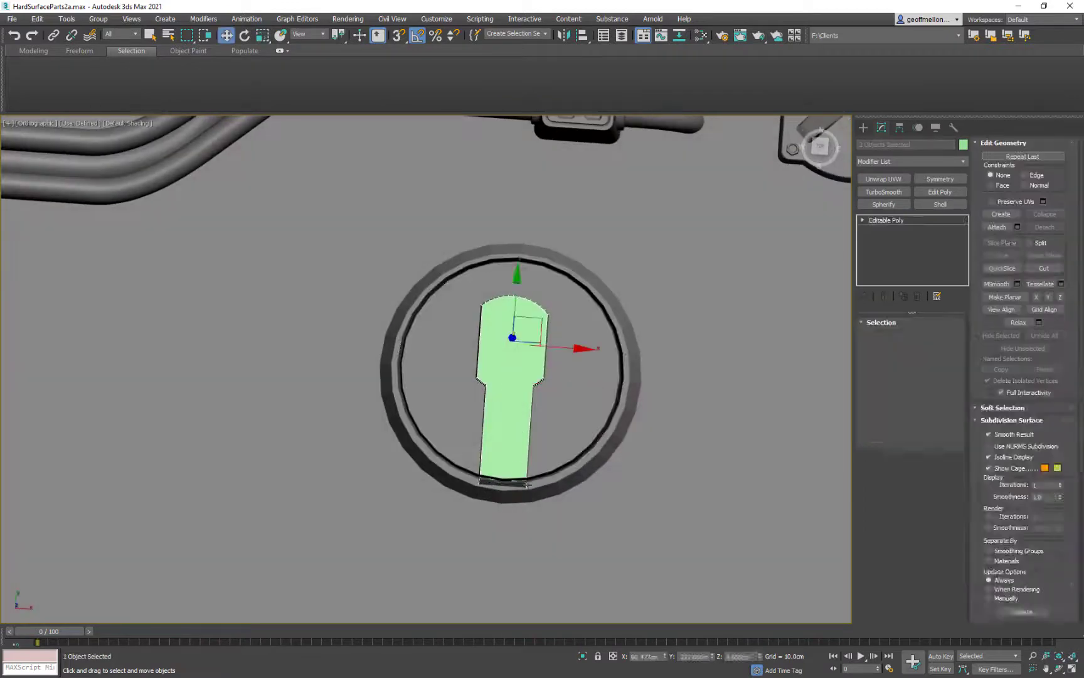
{"action": "key", "text": "4"}
{"action": "scroll", "coordinate": [524, 485], "scroll_direction": "up", "scroll_amount": 3}
{"action": "middle_click_drag", "start_coordinate": [524, 486], "coordinate": [615, 409], "text": "alt"}
{"action": "key", "text": "1"}
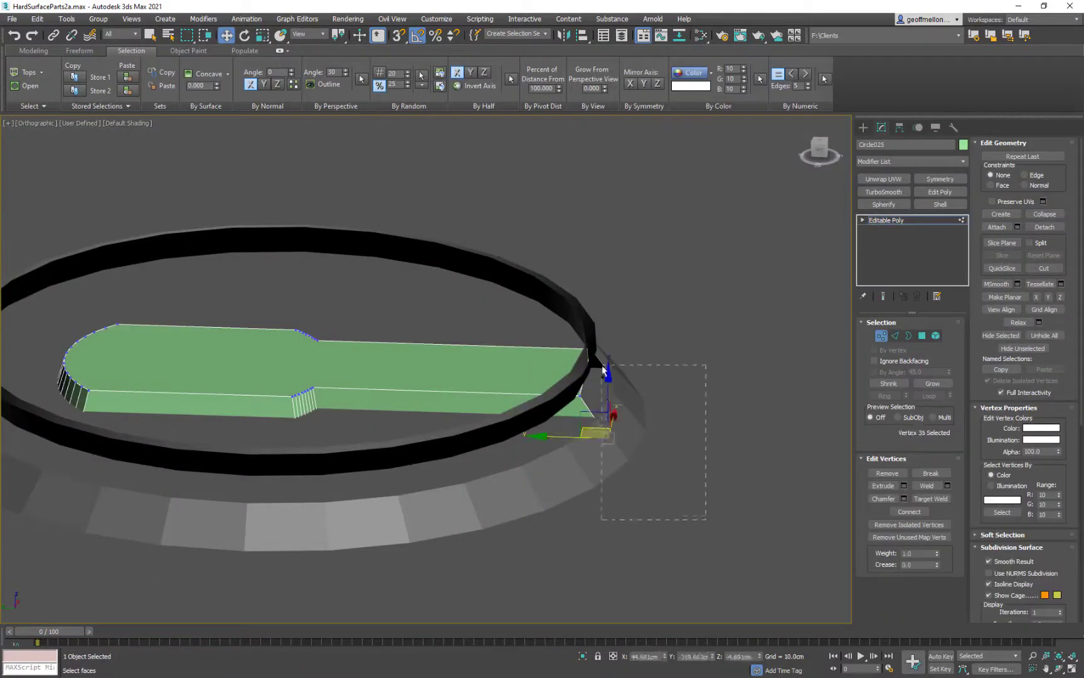
{"action": "left_click_drag", "start_coordinate": [561, 333], "coordinate": [614, 432]}
{"action": "left_click", "coordinate": [1036, 297]}
{"action": "key", "text": "ctrl+z"}
{"action": "left_click", "coordinate": [1050, 299]}
{"action": "middle_click_drag", "start_coordinate": [697, 359], "coordinate": [620, 435], "text": "alt"}
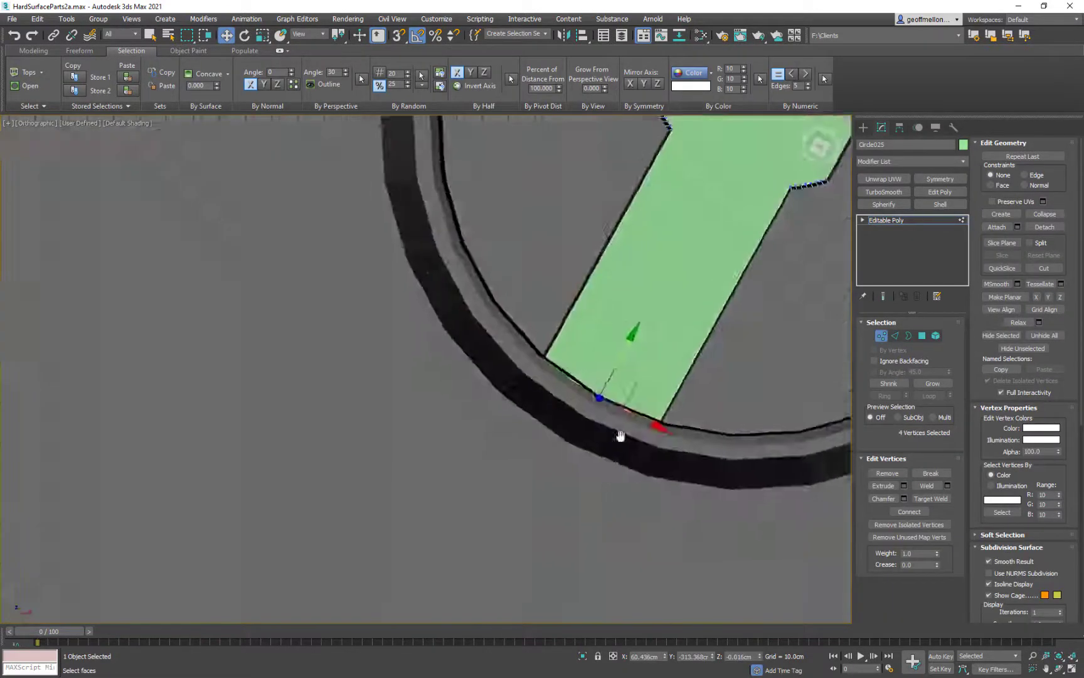
Step: Change the keyhole piece's object colour from green to grey to match the other parts
{"action": "key", "text": "t"}
{"action": "scroll", "coordinate": [646, 401], "scroll_direction": "up", "scroll_amount": 4}
{"action": "scroll", "coordinate": [615, 385], "scroll_direction": "down", "scroll_amount": 4}
{"action": "middle_click_drag", "start_coordinate": [615, 385], "coordinate": [580, 421]}
{"action": "key", "text": "1"}
{"action": "left_click", "coordinate": [964, 144]}
{"action": "left_click", "coordinate": [581, 359]}
{"action": "left_click", "coordinate": [600, 395]}
Step: Try a Symmetry modifier on the keyhole piece and fit its lower corner vertices to the ring
{"action": "middle_click_drag", "start_coordinate": [842, 347], "coordinate": [842, 311]}
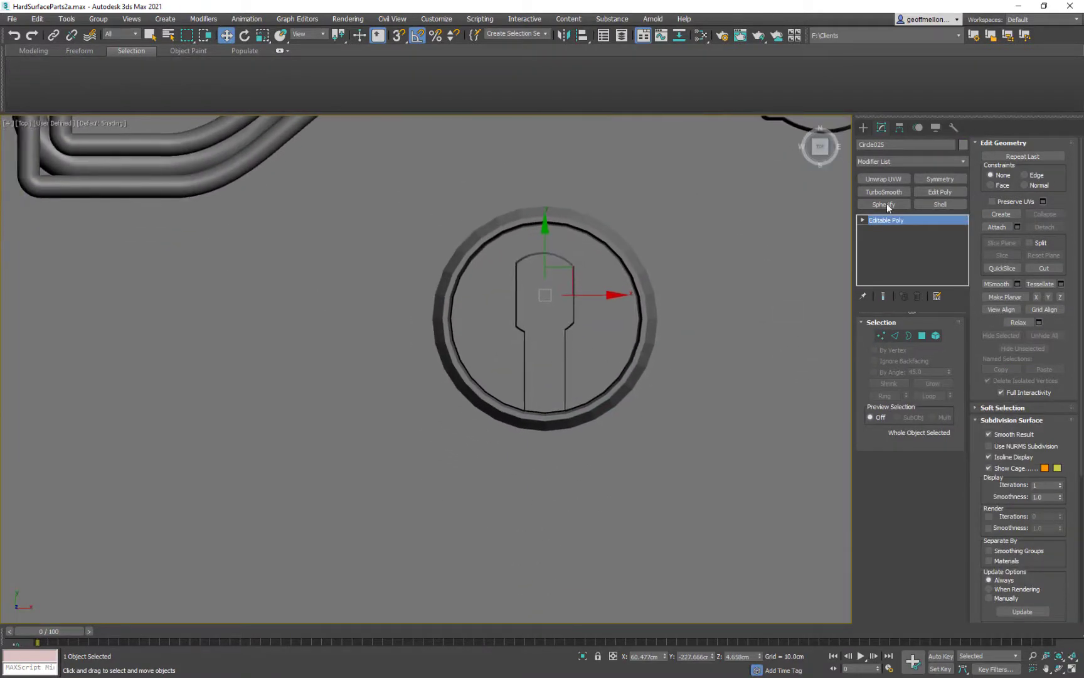
{"action": "left_click", "coordinate": [939, 178]}
{"action": "key", "text": "ctrl+z"}
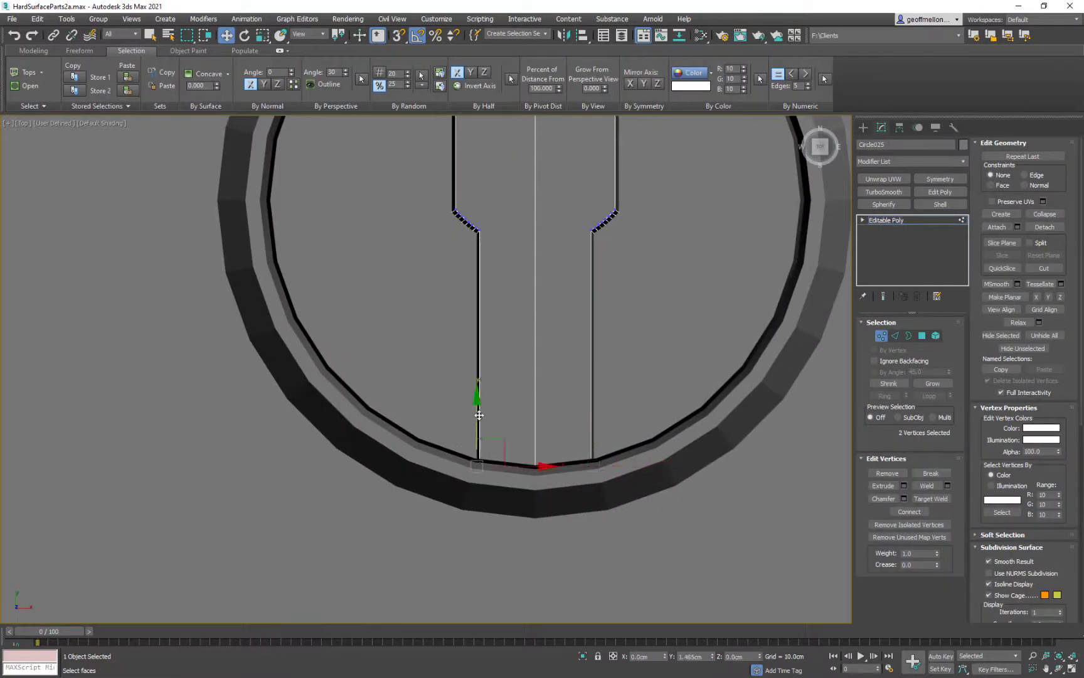
Step: Clone the small round rivet from the sheet's upper area onto the keyhole disc and adjust its height to the disc face
{"action": "scroll", "coordinate": [523, 451], "scroll_direction": "down", "scroll_amount": 10}
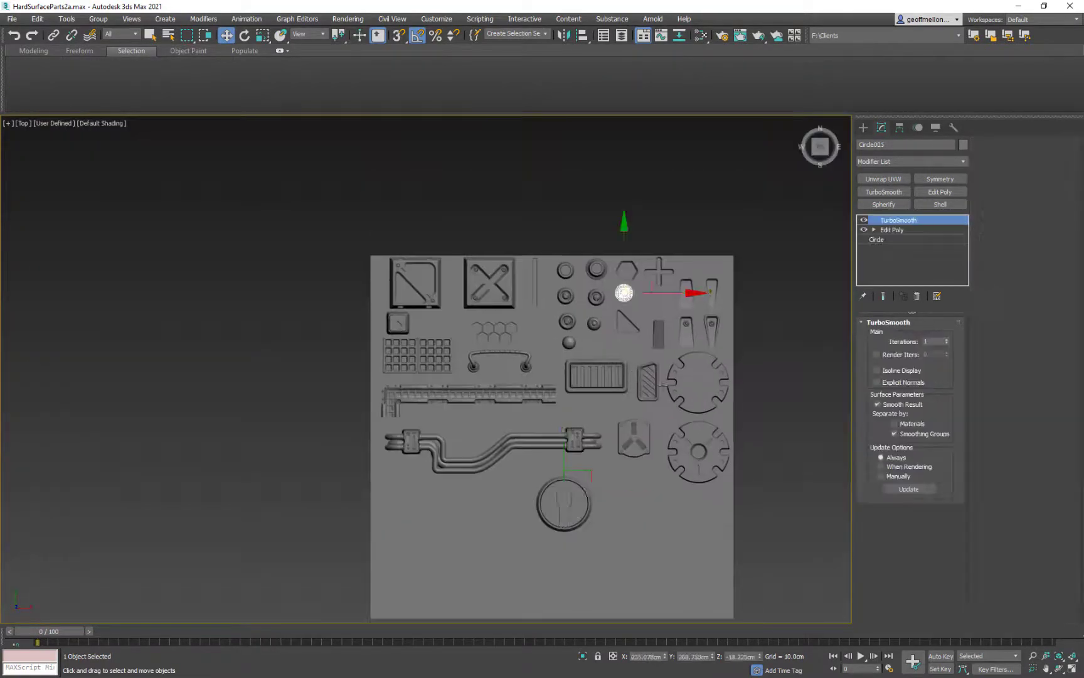
{"action": "left_click", "coordinate": [619, 422]}
{"action": "scroll", "coordinate": [619, 423], "scroll_direction": "up", "scroll_amount": 5}
{"action": "middle_click_drag", "start_coordinate": [619, 423], "coordinate": [612, 364], "text": "alt"}
{"action": "left_click_drag", "start_coordinate": [564, 433], "coordinate": [564, 401]}
{"action": "key", "text": "t"}
{"action": "scroll", "coordinate": [562, 480], "scroll_direction": "up", "scroll_amount": 8}
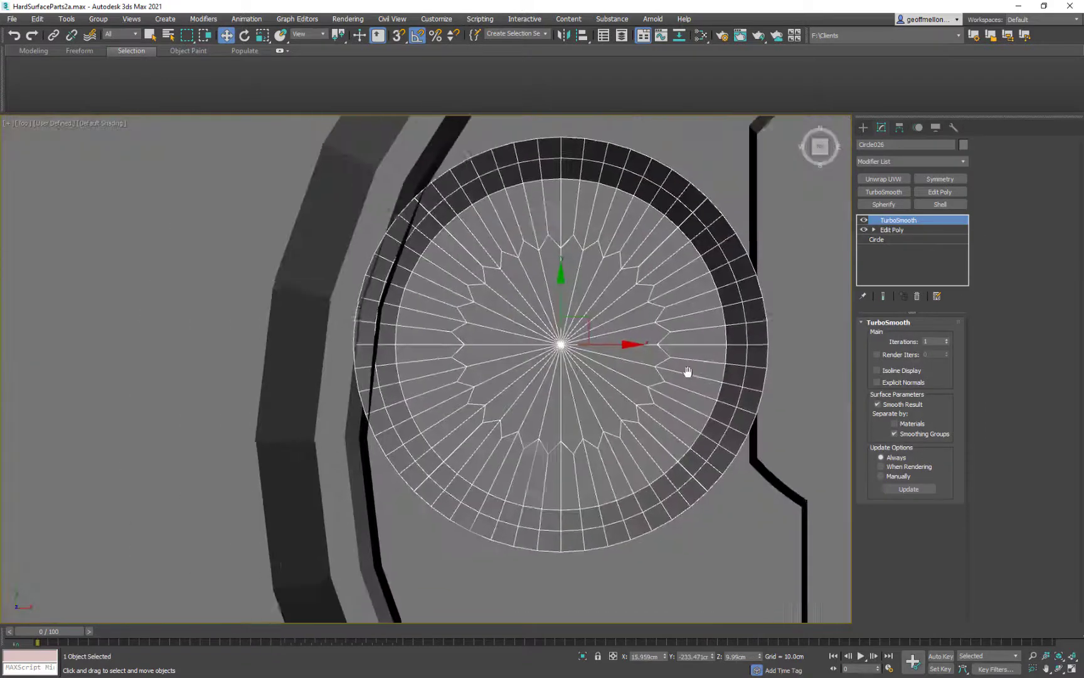
Step: Scale the cloned rivet down uniformly and place it just inside the ring's left edge
{"action": "scroll", "coordinate": [687, 370], "scroll_direction": "down", "scroll_amount": 6}
{"action": "key", "text": "r"}
{"action": "left_click_drag", "start_coordinate": [508, 368], "coordinate": [524, 427]}
{"action": "middle_click_drag", "start_coordinate": [525, 427], "coordinate": [524, 477]}
{"action": "left_click_drag", "start_coordinate": [507, 417], "coordinate": [517, 465]}
{"action": "key", "text": "w"}
{"action": "middle_click_drag", "start_coordinate": [553, 423], "coordinate": [549, 400]}
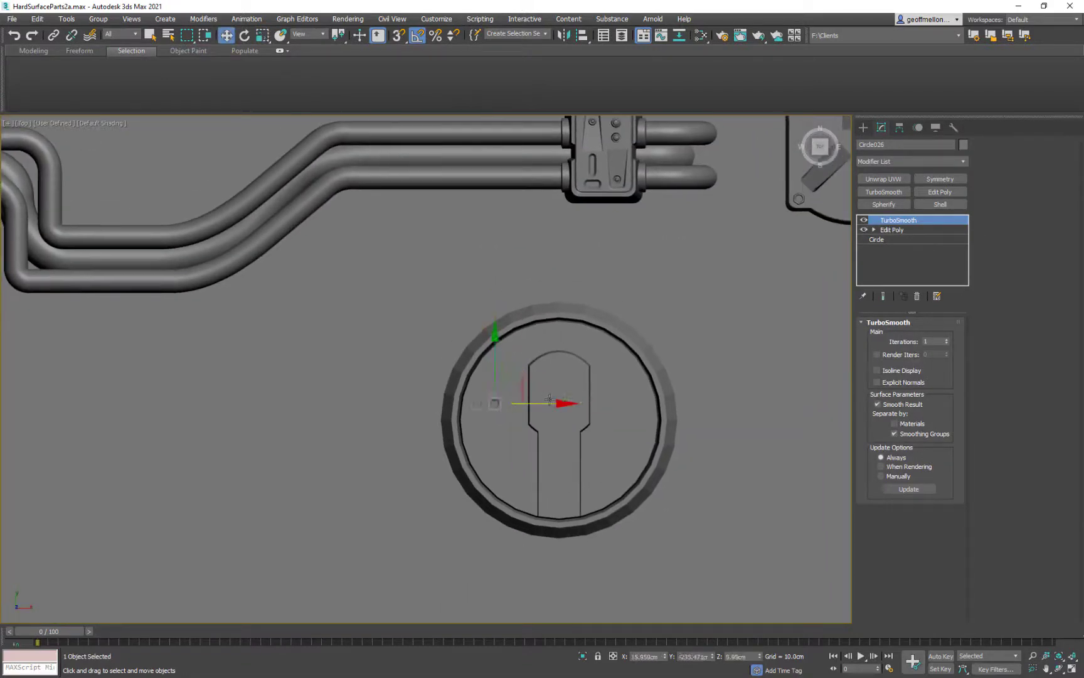
{"action": "middle_click_drag", "start_coordinate": [468, 377], "coordinate": [416, 360]}
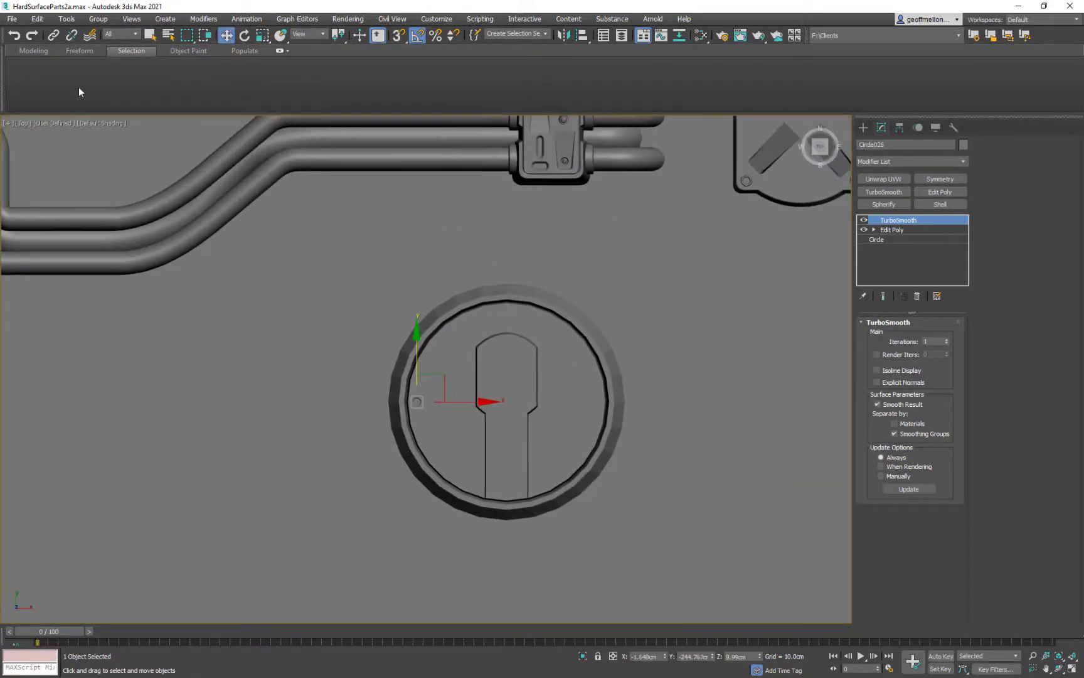
Step: Array the rivet along X into a row of 10 instances spanning the inside of the ring
{"action": "left_click", "coordinate": [66, 19]}
{"action": "left_click", "coordinate": [75, 229]}
{"action": "left_click_drag", "start_coordinate": [560, 85], "coordinate": [559, 75]}
{"action": "left_click", "coordinate": [667, 214]}
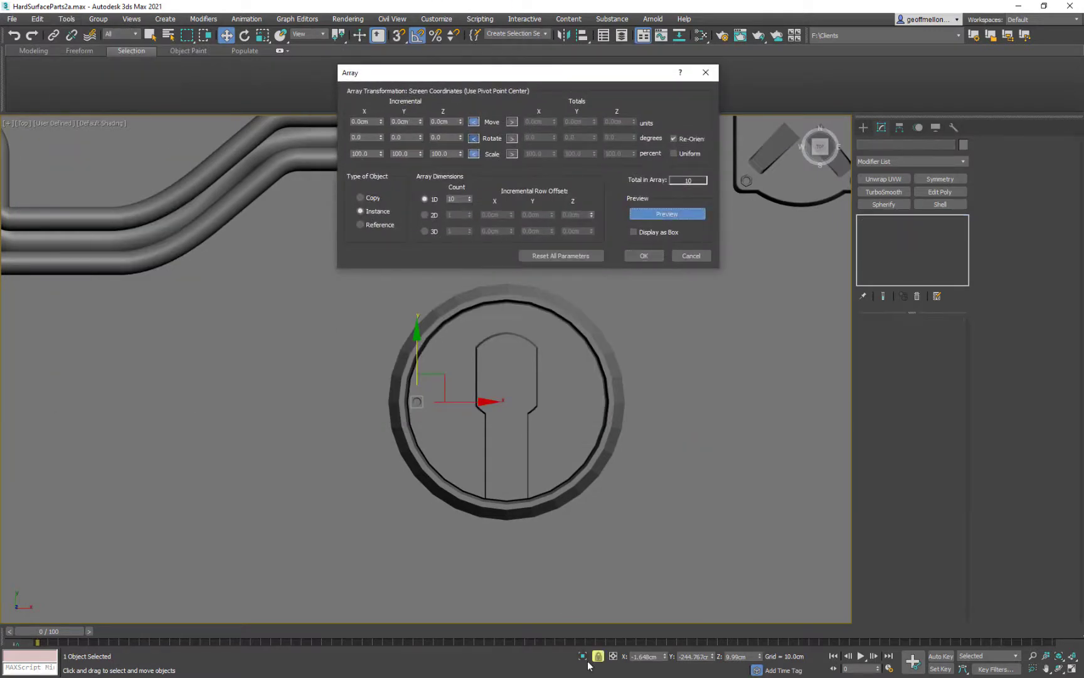
{"action": "type", "text": "5"}
{"action": "key", "text": "Return"}
{"action": "left_click", "coordinate": [644, 255]}
Step: Convert the first rivet to Editable Poly and attach the other nine rivets of the row to it
{"action": "scroll", "coordinate": [600, 284], "scroll_direction": "up", "scroll_amount": 3}
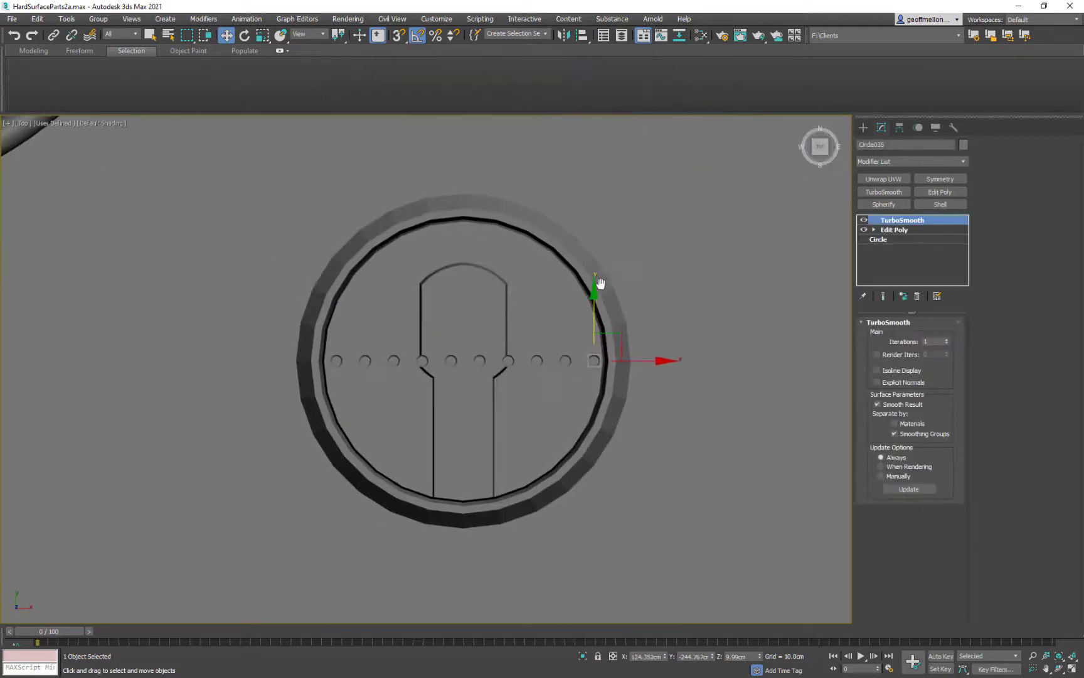
{"action": "scroll", "coordinate": [480, 382], "scroll_direction": "down", "scroll_amount": 3}
{"action": "right_click", "coordinate": [659, 280]}
{"action": "middle_click_drag", "start_coordinate": [477, 389], "coordinate": [502, 289], "text": "alt"}
{"action": "scroll", "coordinate": [439, 351], "scroll_direction": "up", "scroll_amount": 5}
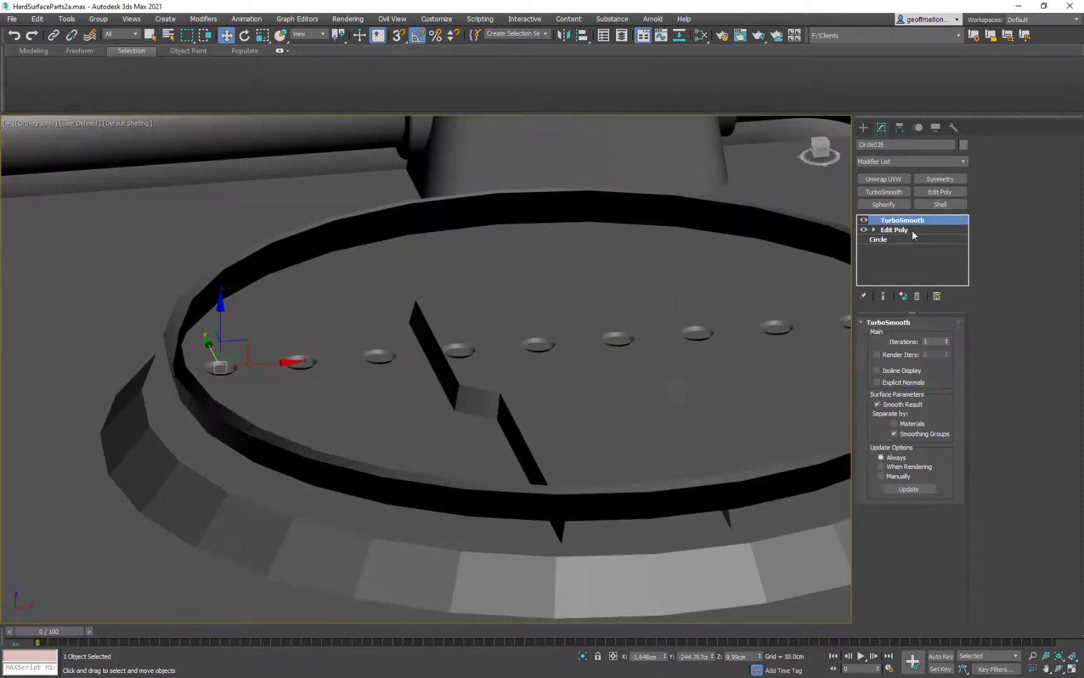
{"action": "right_click", "coordinate": [557, 238]}
{"action": "left_click", "coordinate": [697, 366]}
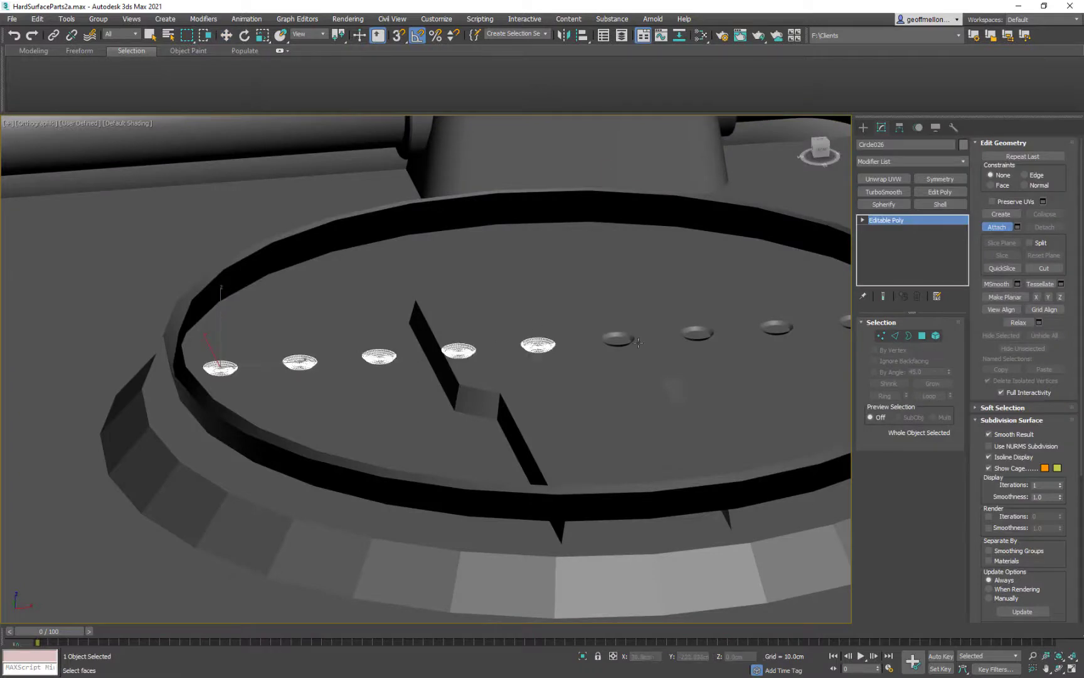
{"action": "left_click", "coordinate": [622, 340]}
{"action": "middle_click_drag", "start_coordinate": [694, 336], "coordinate": [433, 352]}
{"action": "left_click", "coordinate": [438, 350]}
{"action": "left_click", "coordinate": [517, 344]}
{"action": "left_click", "coordinate": [596, 337]}
{"action": "left_click", "coordinate": [676, 333]}
{"action": "key", "text": "w"}
Step: Move the rivet row to the disc's lower edge and array it in Y as 9 instances, 15 cm apart
{"action": "key", "text": "t"}
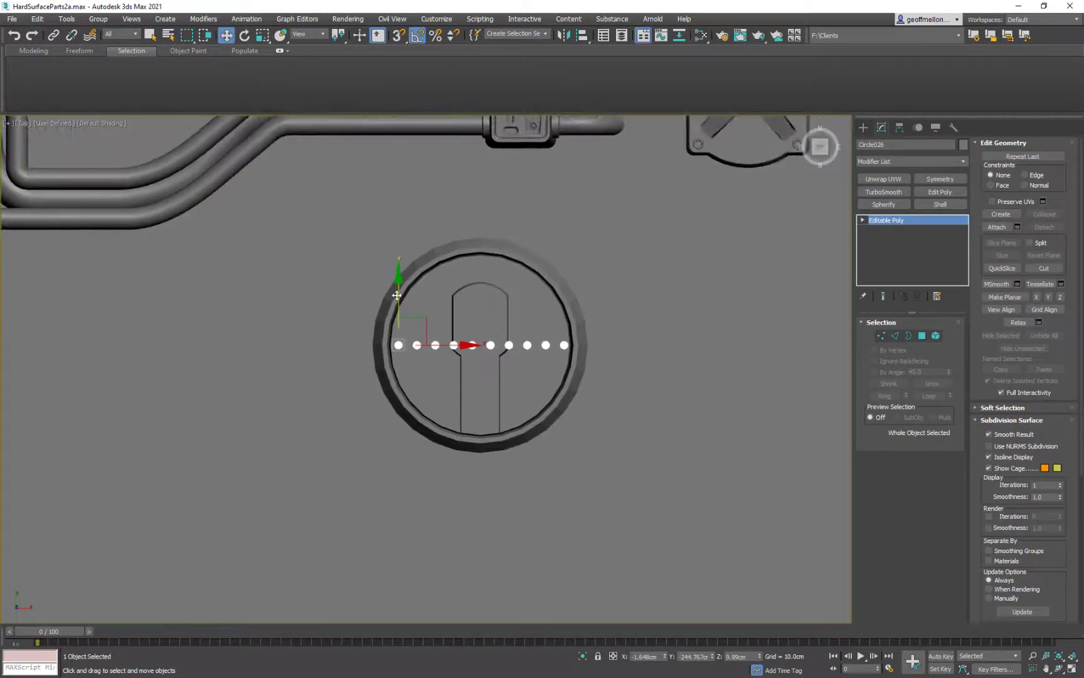
{"action": "left_click", "coordinate": [38, 19]}
{"action": "left_click", "coordinate": [94, 232]}
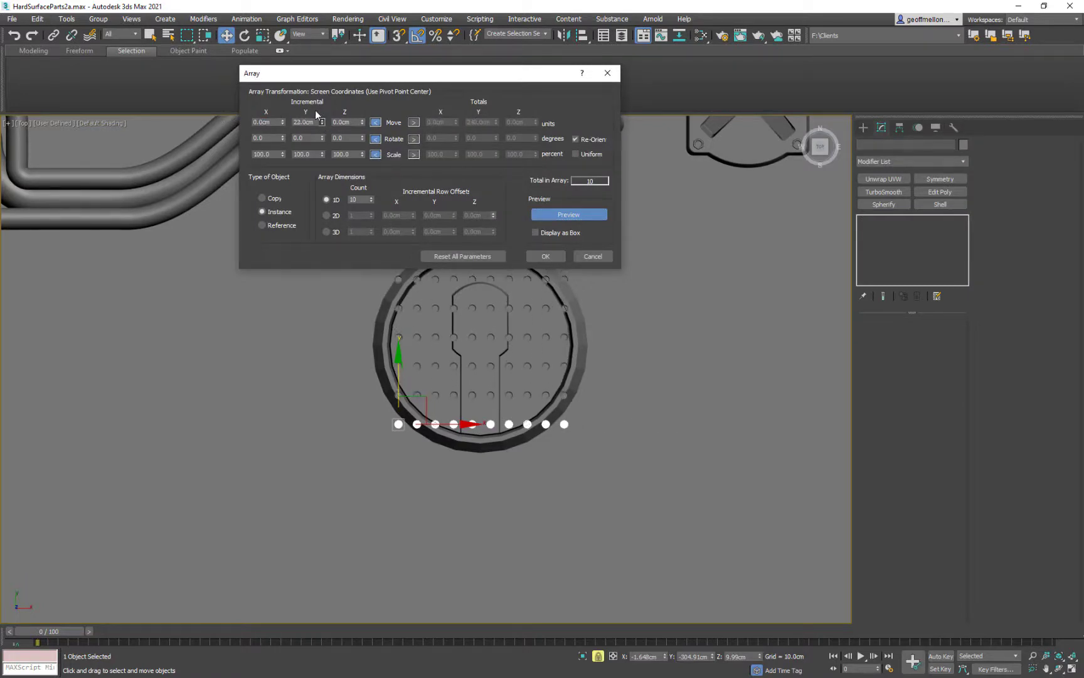
{"action": "middle_click_drag", "start_coordinate": [603, 391], "coordinate": [594, 475]}
{"action": "middle_click_drag", "start_coordinate": [375, 302], "coordinate": [367, 283]}
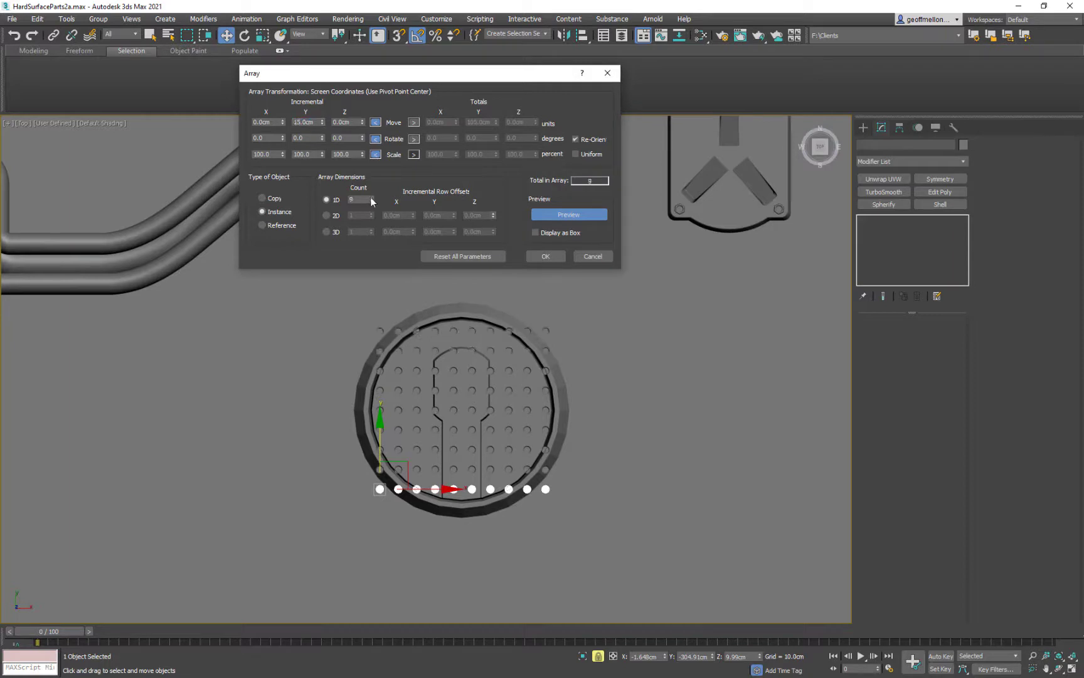
{"action": "left_click", "coordinate": [546, 256]}
{"action": "middle_click_drag", "start_coordinate": [571, 467], "coordinate": [566, 373]}
Step: Try to attach the instanced rivet rows and undo the row array
{"action": "left_click", "coordinate": [997, 227]}
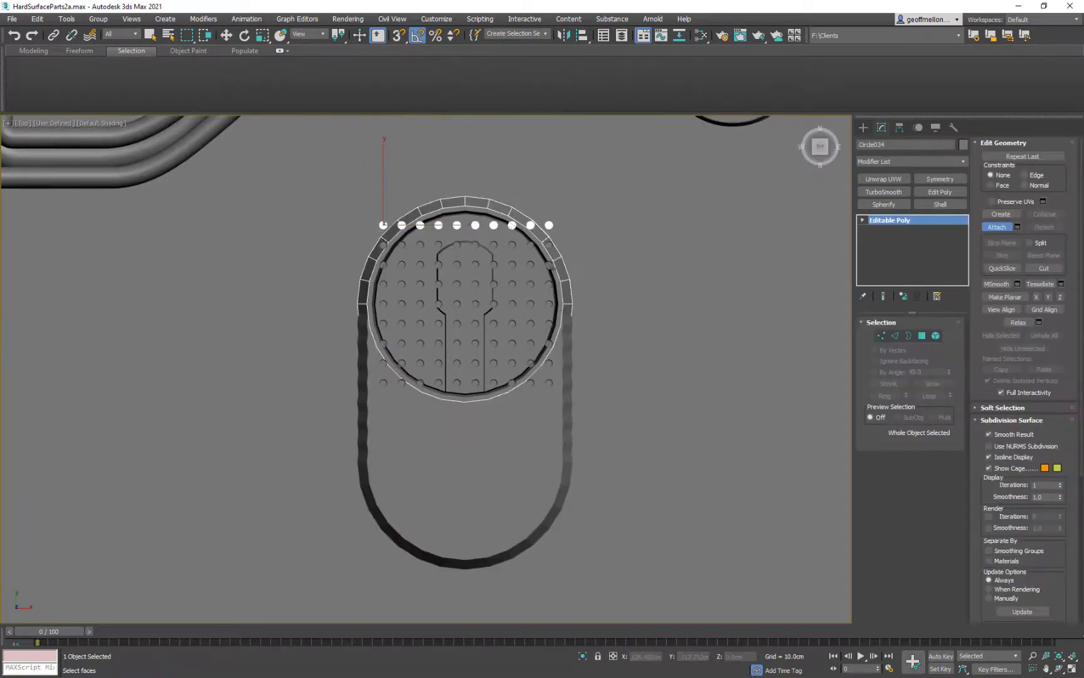
{"action": "scroll", "coordinate": [644, 265], "scroll_direction": "up", "scroll_amount": 4}
{"action": "middle_click_drag", "start_coordinate": [568, 446], "coordinate": [492, 284], "text": "alt"}
{"action": "scroll", "coordinate": [492, 285], "scroll_direction": "up", "scroll_amount": 5}
{"action": "scroll", "coordinate": [492, 285], "scroll_direction": "down", "scroll_amount": 7}
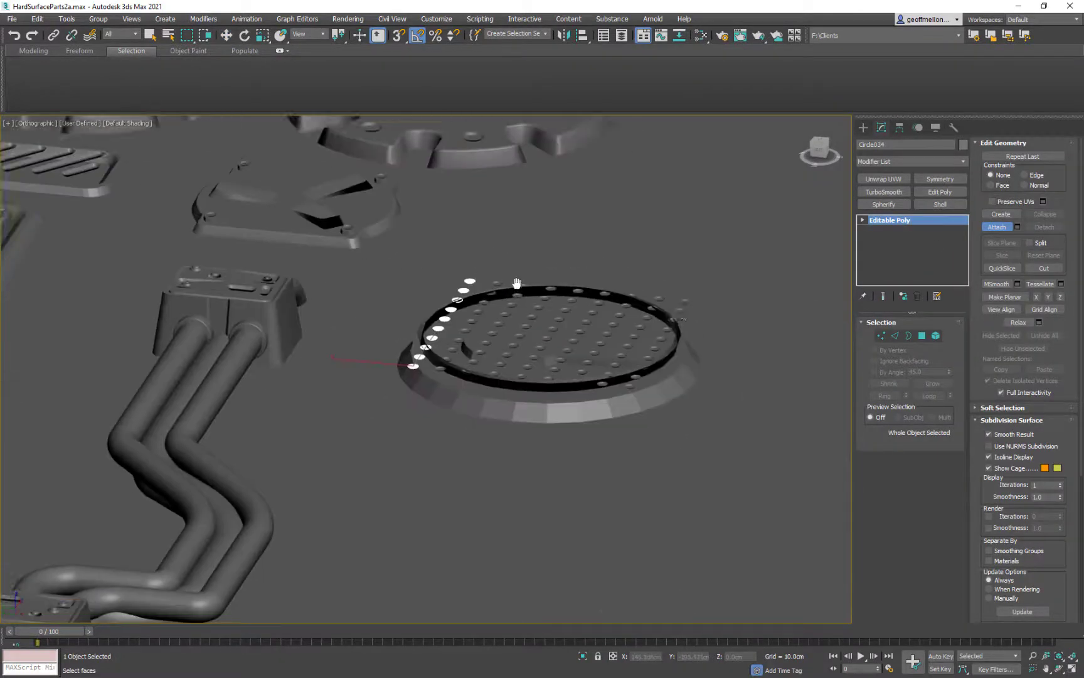
{"action": "middle_click_drag", "start_coordinate": [560, 332], "coordinate": [556, 324]}
{"action": "key", "text": "w"}
{"action": "key", "text": "ctrl+z"}
Step: Array the rivet row again in Y as 9 independent copies, 15 cm apart
{"action": "right_click", "coordinate": [677, 303]}
{"action": "left_click", "coordinate": [66, 19]}
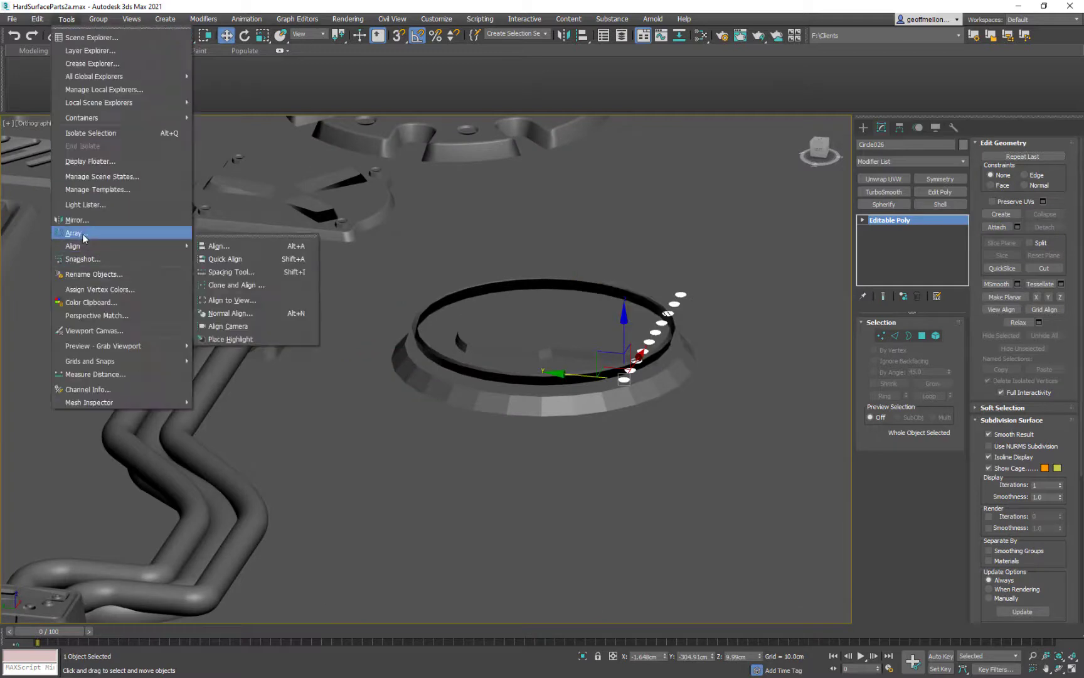
{"action": "left_click", "coordinate": [82, 234]}
{"action": "left_click", "coordinate": [472, 180]}
{"action": "left_click", "coordinate": [143, 166]}
{"action": "left_click", "coordinate": [425, 224]}
{"action": "middle_click_drag", "start_coordinate": [496, 285], "coordinate": [457, 255]}
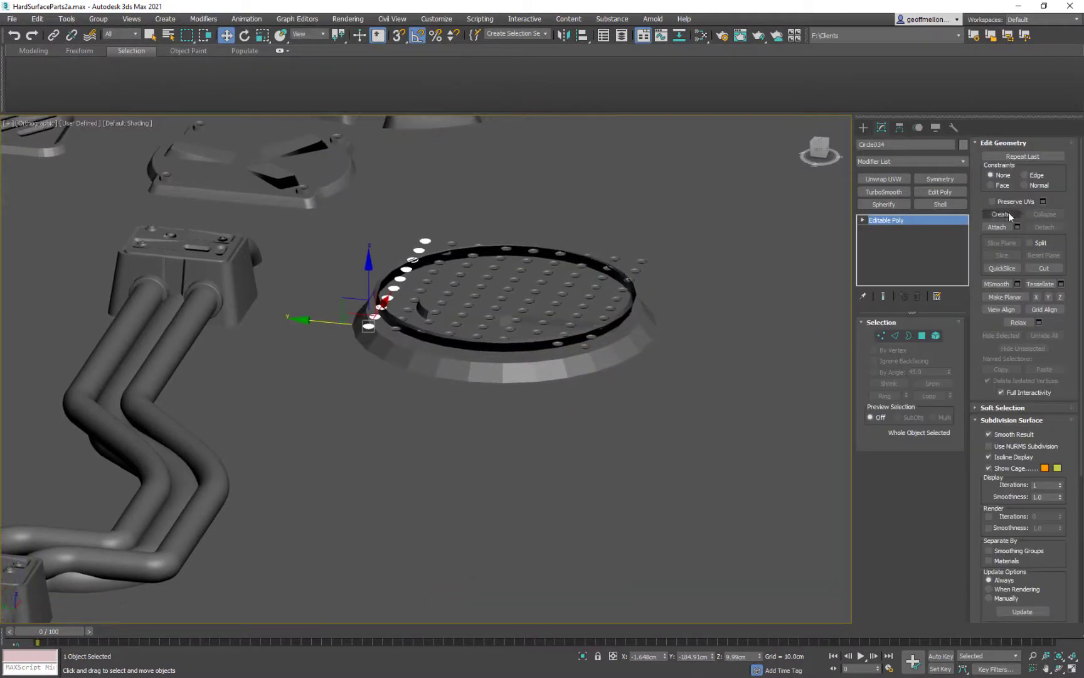
Step: Attach all the rivet rows to one another as a single grid object
{"action": "left_click", "coordinate": [997, 227]}
{"action": "scroll", "coordinate": [475, 257], "scroll_direction": "up", "scroll_amount": 5}
{"action": "left_click", "coordinate": [397, 252]}
{"action": "left_click", "coordinate": [478, 261]}
{"action": "left_click", "coordinate": [574, 238]}
{"action": "left_click", "coordinate": [644, 246]}
{"action": "left_click", "coordinate": [719, 253]}
{"action": "middle_click_drag", "start_coordinate": [784, 295], "coordinate": [383, 230]}
{"action": "left_click", "coordinate": [550, 212]}
{"action": "key", "text": "w"}
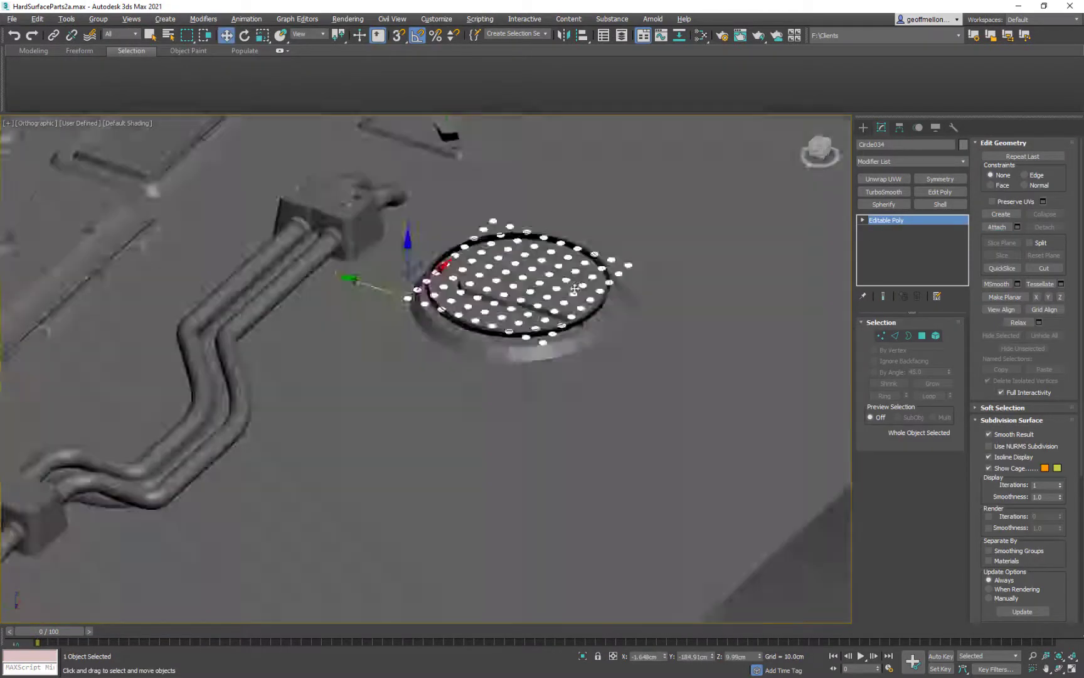
Step: Clone the rivet grid diagonally by about half its spacing to form a staggered pattern
{"action": "key", "text": "t"}
{"action": "key", "text": "z"}
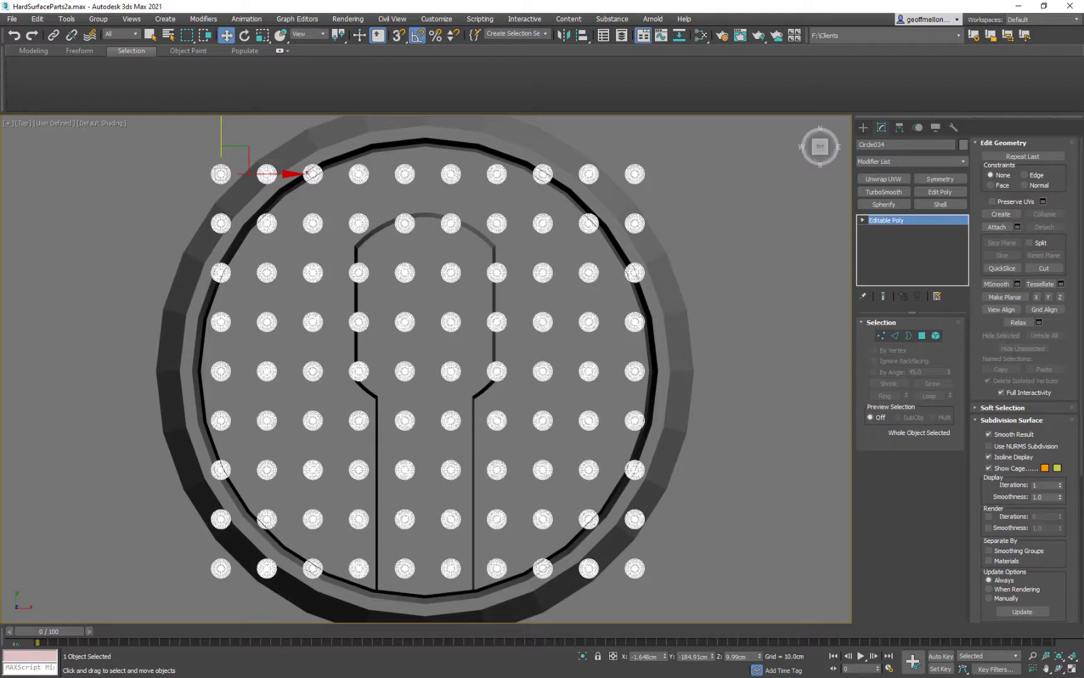
{"action": "scroll", "coordinate": [471, 257], "scroll_direction": "down", "scroll_amount": 3}
{"action": "left_click_drag", "start_coordinate": [319, 162], "coordinate": [335, 178], "text": "shift"}
{"action": "left_click", "coordinate": [558, 399]}
{"action": "middle_click_drag", "start_coordinate": [643, 368], "coordinate": [555, 356]}
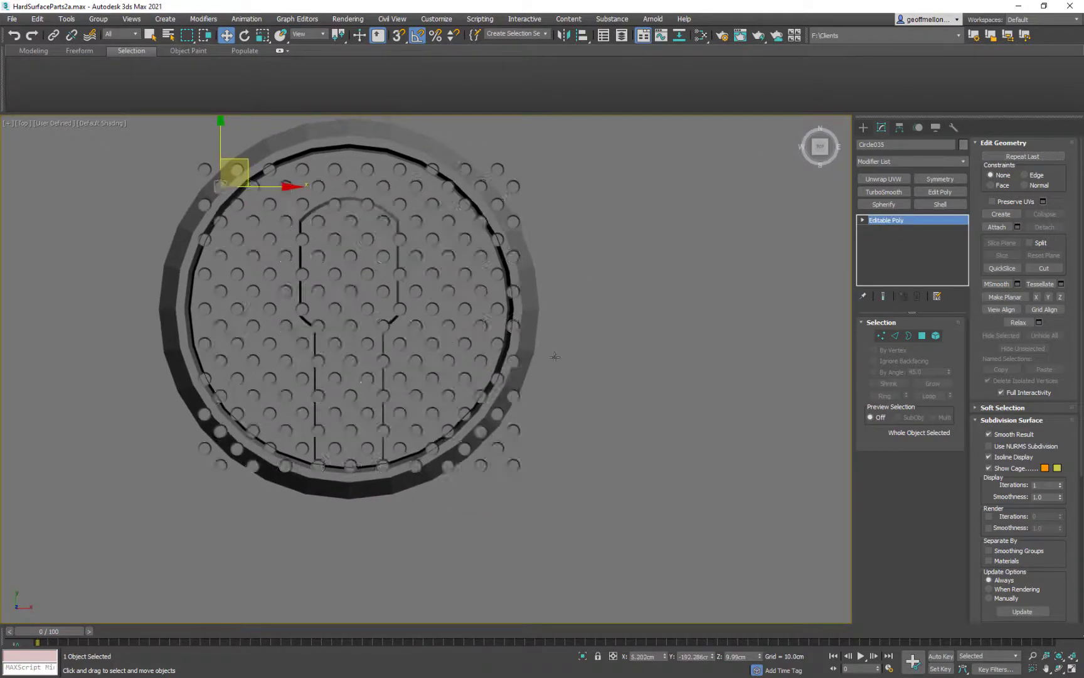
Step: Attach the original rivet grid to the offset clone
{"action": "scroll", "coordinate": [555, 357], "scroll_direction": "down", "scroll_amount": 2}
{"action": "left_click", "coordinate": [996, 227]}
{"action": "middle_click_drag", "start_coordinate": [461, 367], "coordinate": [524, 292], "text": "alt"}
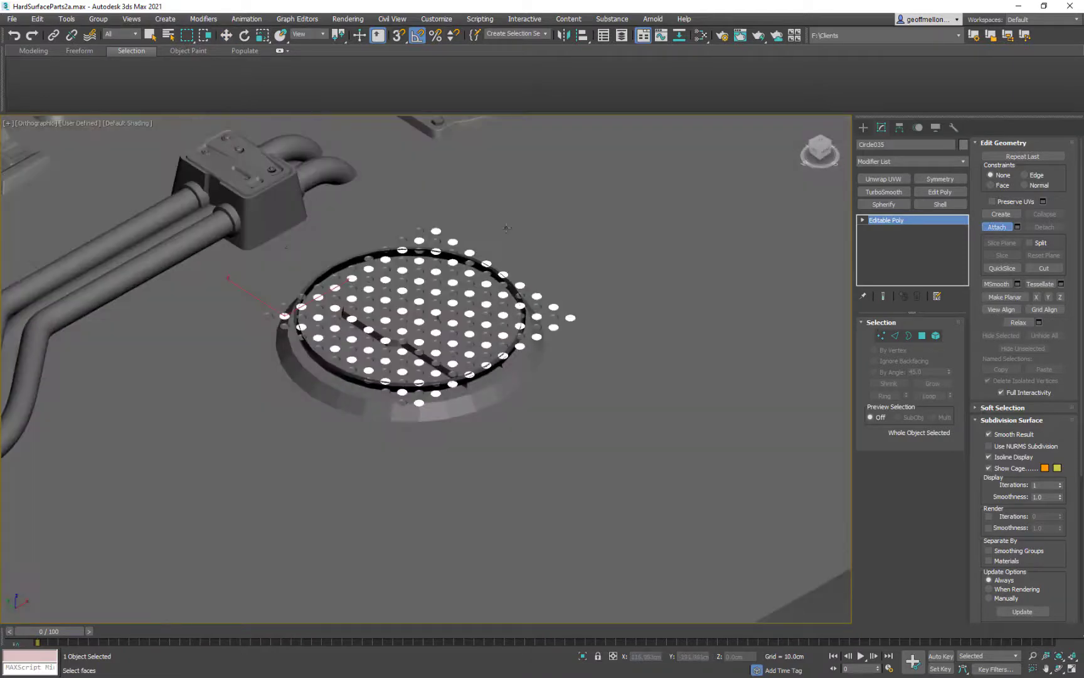
{"action": "left_click", "coordinate": [520, 291]}
{"action": "right_click", "coordinate": [627, 264]}
Step: Select the rivet elements overhanging the ring and nudge the whole grid slightly along X
{"action": "middle_click_drag", "start_coordinate": [696, 245], "coordinate": [637, 311], "text": "alt"}
{"action": "key", "text": "5"}
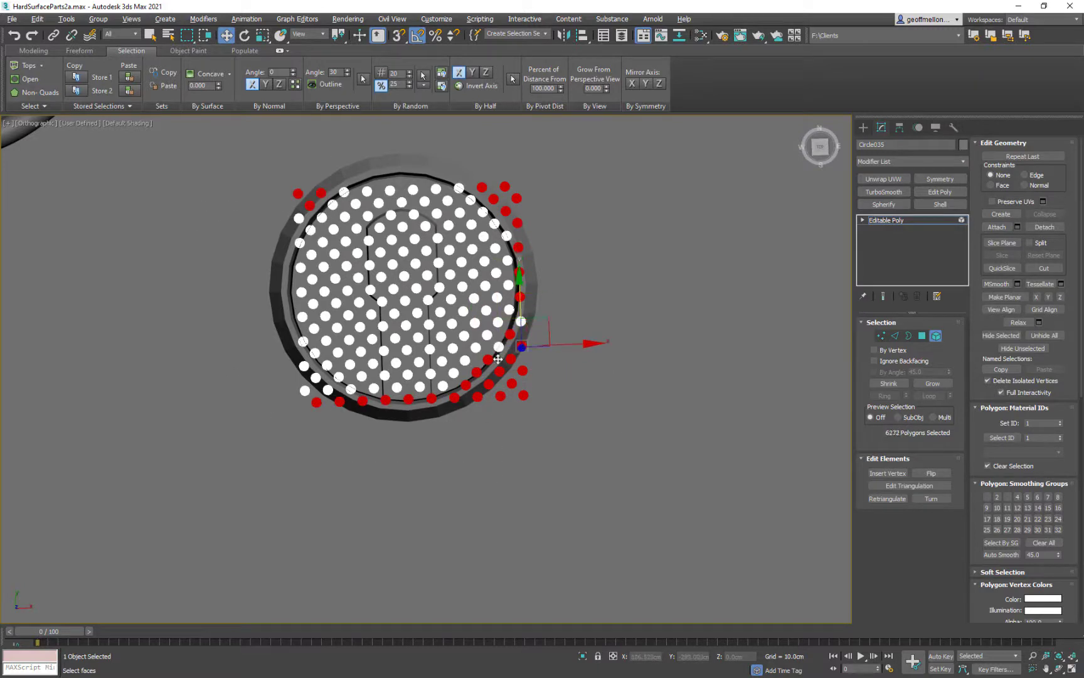
{"action": "left_click", "coordinate": [938, 337]}
{"action": "middle_click_drag", "start_coordinate": [565, 289], "coordinate": [611, 315]}
{"action": "left_click_drag", "start_coordinate": [425, 231], "coordinate": [424, 232]}
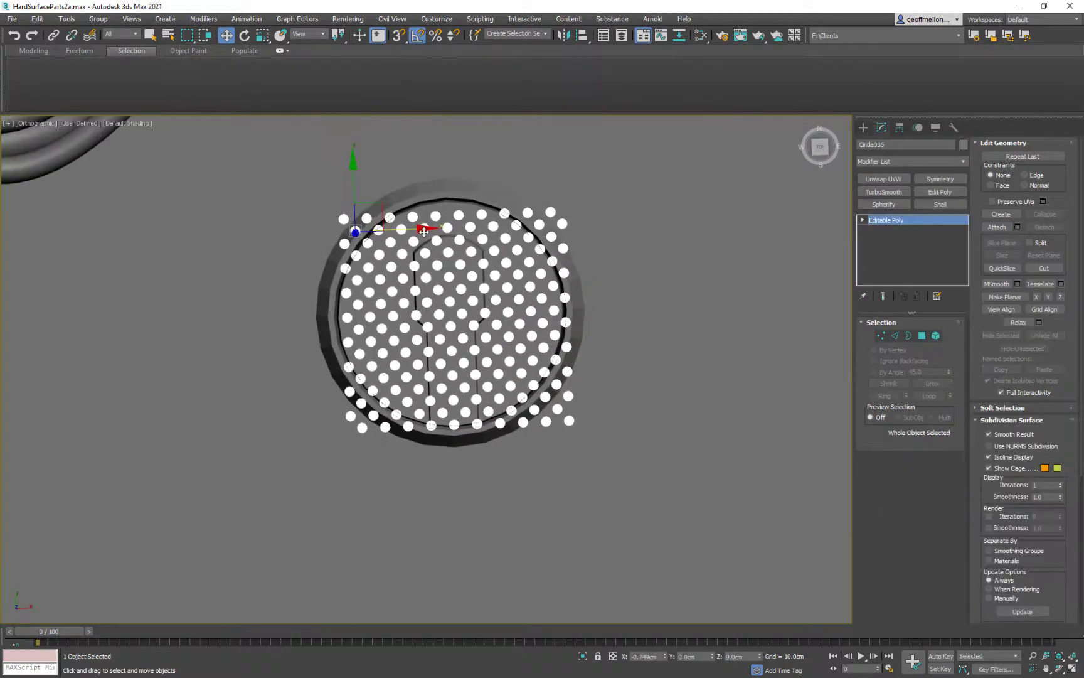
Step: Extend the element selection with the rivets overlapping the ring along the disc's lower edge
{"action": "left_click", "coordinate": [921, 337]}
{"action": "key", "text": "5"}
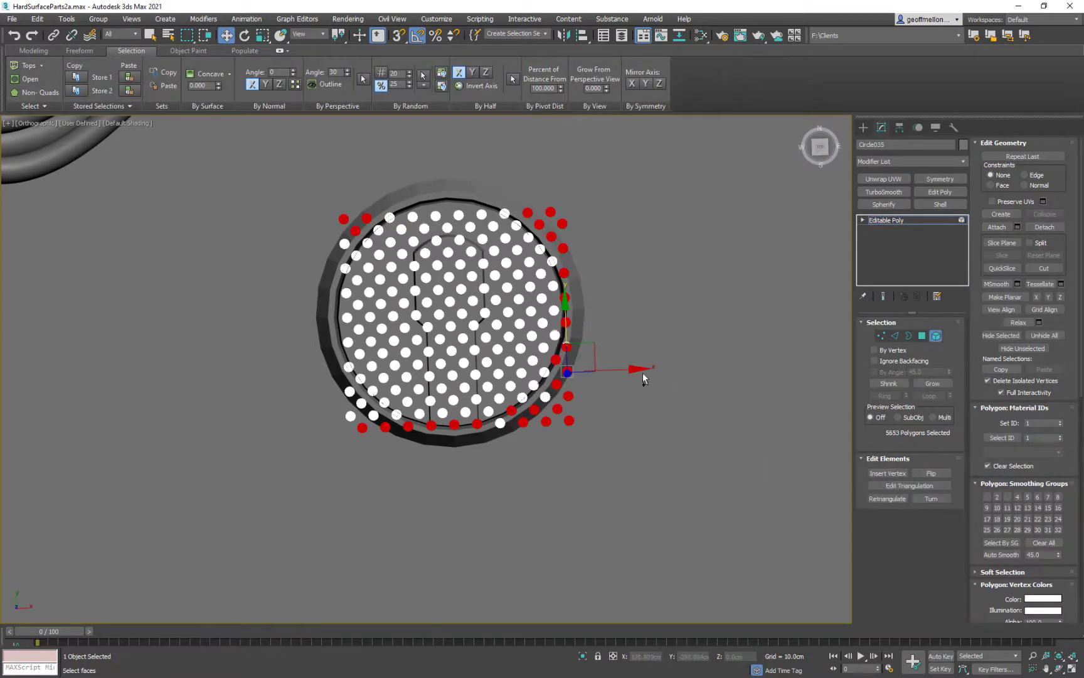
{"action": "middle_click_drag", "start_coordinate": [643, 375], "coordinate": [633, 320], "text": "alt"}
{"action": "scroll", "coordinate": [634, 320], "scroll_direction": "up", "scroll_amount": 4}
{"action": "left_click", "coordinate": [622, 371], "text": "ctrl"}
{"action": "key", "text": "t"}
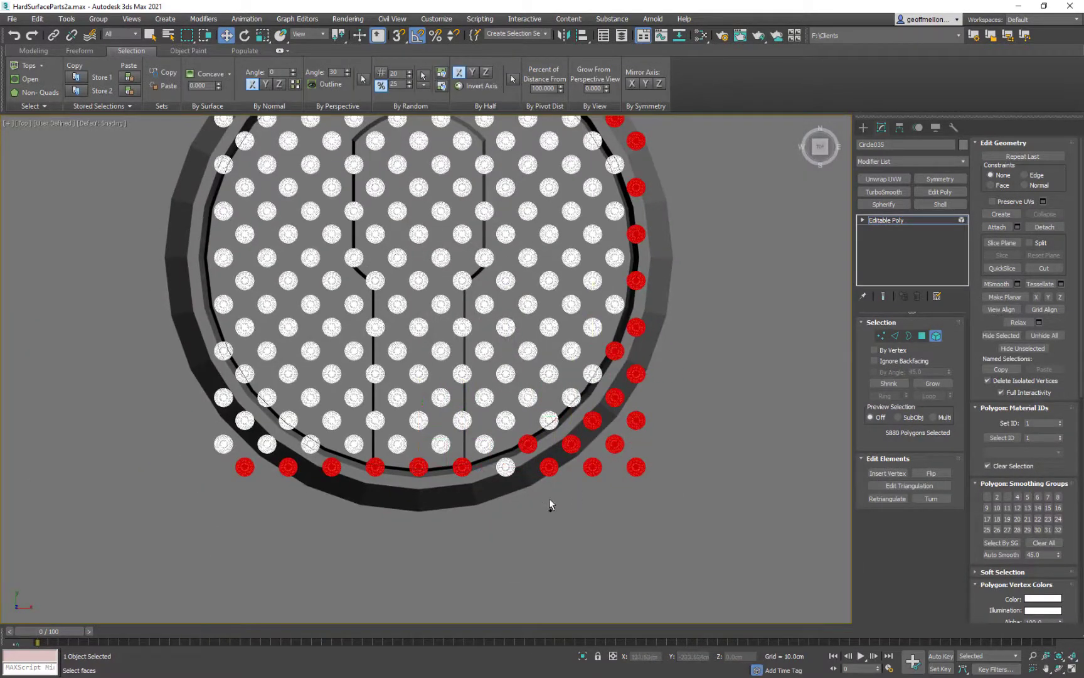
{"action": "left_click", "coordinate": [506, 468], "text": "ctrl"}
{"action": "middle_click_drag", "start_coordinate": [278, 453], "coordinate": [435, 433]}
{"action": "left_click", "coordinate": [382, 426], "text": "ctrl"}
Step: Add the overhanging rivets at the disc's upper-left edge to the selection and shift the whole grid slightly in Y
{"action": "middle_click_drag", "start_coordinate": [394, 170], "coordinate": [402, 371]}
{"action": "left_click", "coordinate": [409, 276], "text": "ctrl"}
{"action": "left_click", "coordinate": [387, 300], "text": "ctrl"}
{"action": "left_click", "coordinate": [387, 346], "text": "ctrl"}
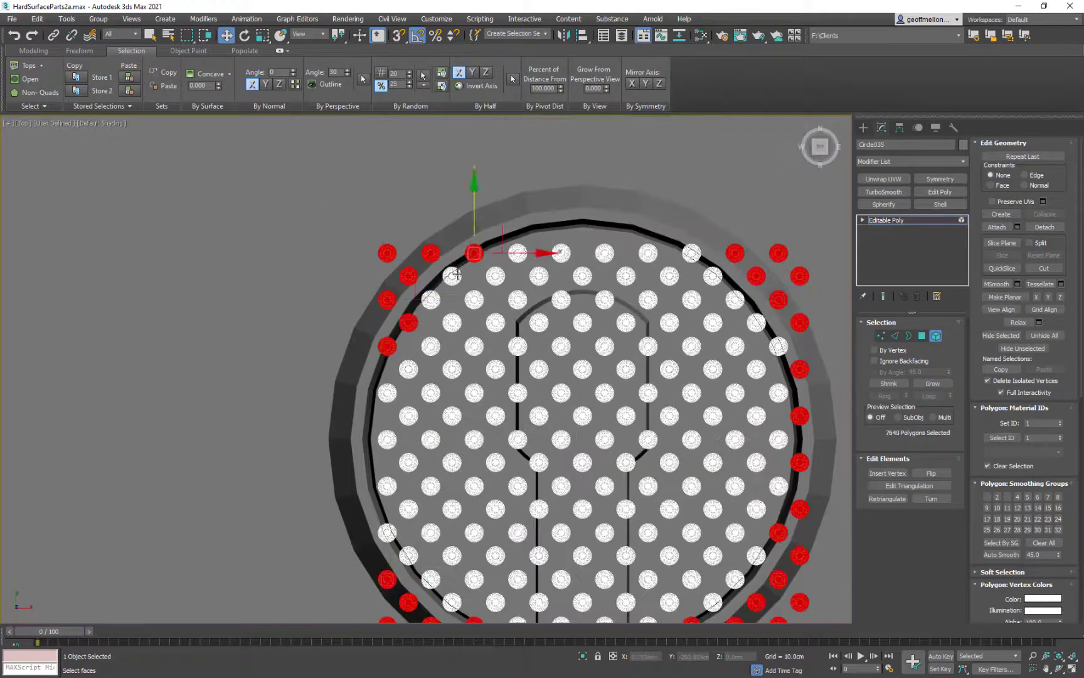
{"action": "left_click", "coordinate": [455, 275], "text": "ctrl"}
{"action": "left_click", "coordinate": [430, 299], "text": "ctrl"}
{"action": "middle_click_drag", "start_coordinate": [689, 299], "coordinate": [610, 215]}
{"action": "key", "text": "5"}
{"action": "left_click_drag", "start_coordinate": [334, 154], "coordinate": [338, 141]}
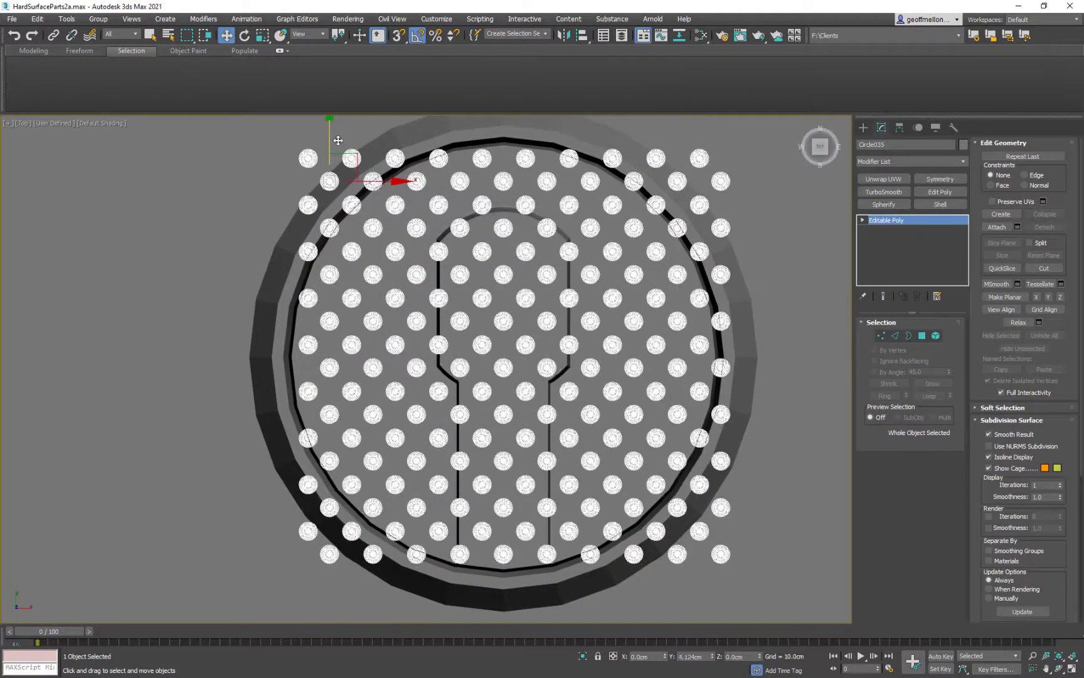
Step: Add the rivet elements lying over the keyhole piece to the selection
{"action": "key", "text": "5"}
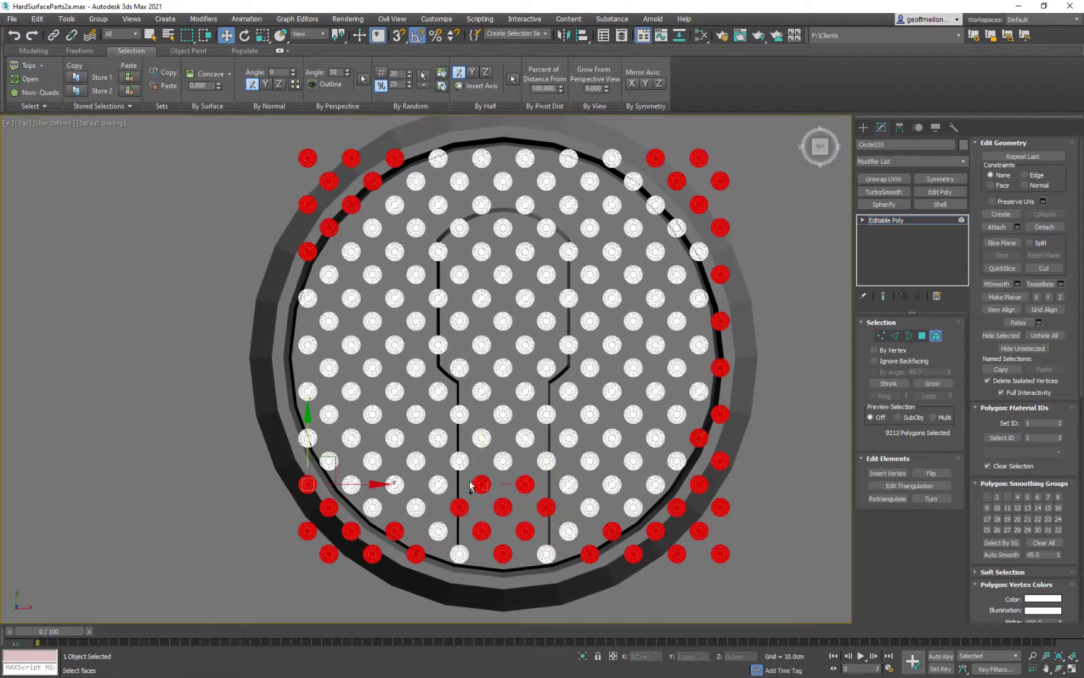
{"action": "left_click", "coordinate": [460, 462], "text": "ctrl"}
{"action": "left_click", "coordinate": [482, 438], "text": "ctrl"}
{"action": "left_click", "coordinate": [504, 461], "text": "ctrl"}
{"action": "left_click", "coordinate": [547, 461], "text": "ctrl"}
{"action": "left_click", "coordinate": [547, 415], "text": "ctrl"}
{"action": "left_click", "coordinate": [528, 438], "text": "ctrl"}
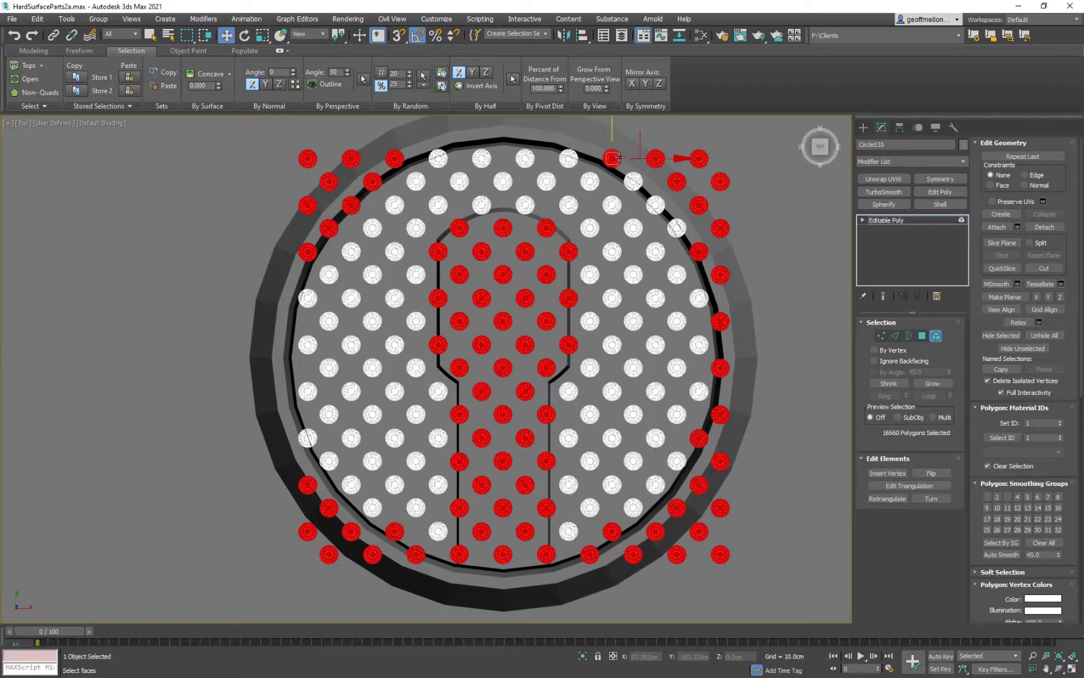
Step: Delete the selected rivets over the keyhole and outside the ring, and turn off the edged-face display
{"action": "left_click", "coordinate": [936, 336]}
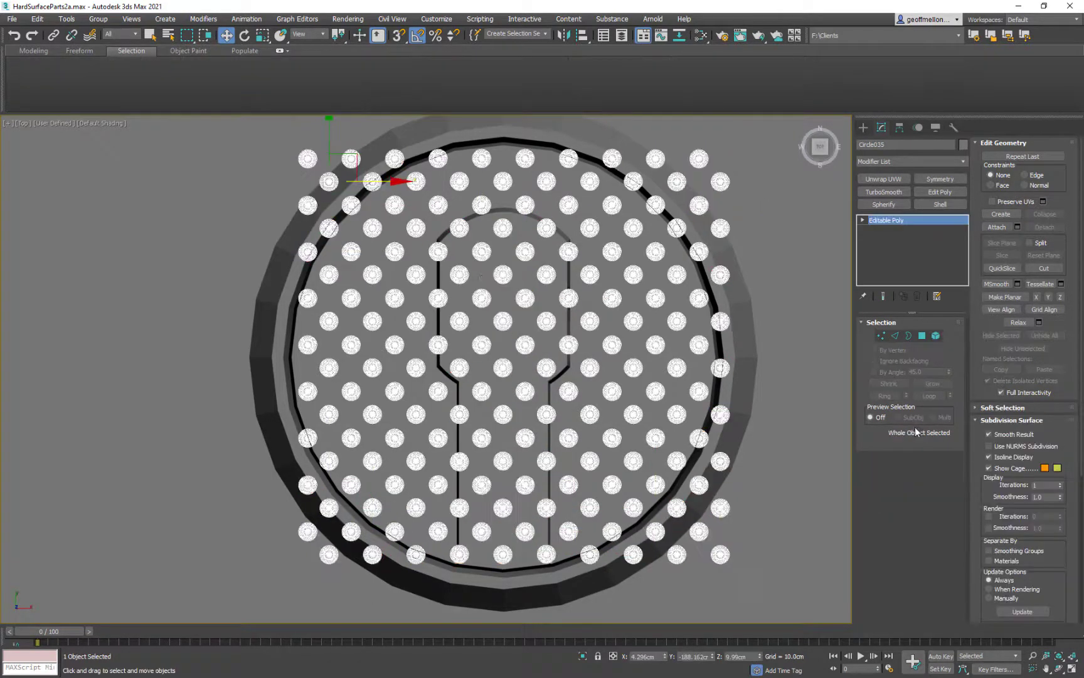
{"action": "right_click", "coordinate": [823, 436]}
{"action": "left_click", "coordinate": [848, 390]}
{"action": "left_click", "coordinate": [721, 322]}
{"action": "left_click_drag", "start_coordinate": [892, 145], "coordinate": [754, 149]}
{"action": "key", "text": "Delete"}
{"action": "middle_click_drag", "start_coordinate": [608, 297], "coordinate": [601, 349]}
{"action": "key", "text": "F4"}
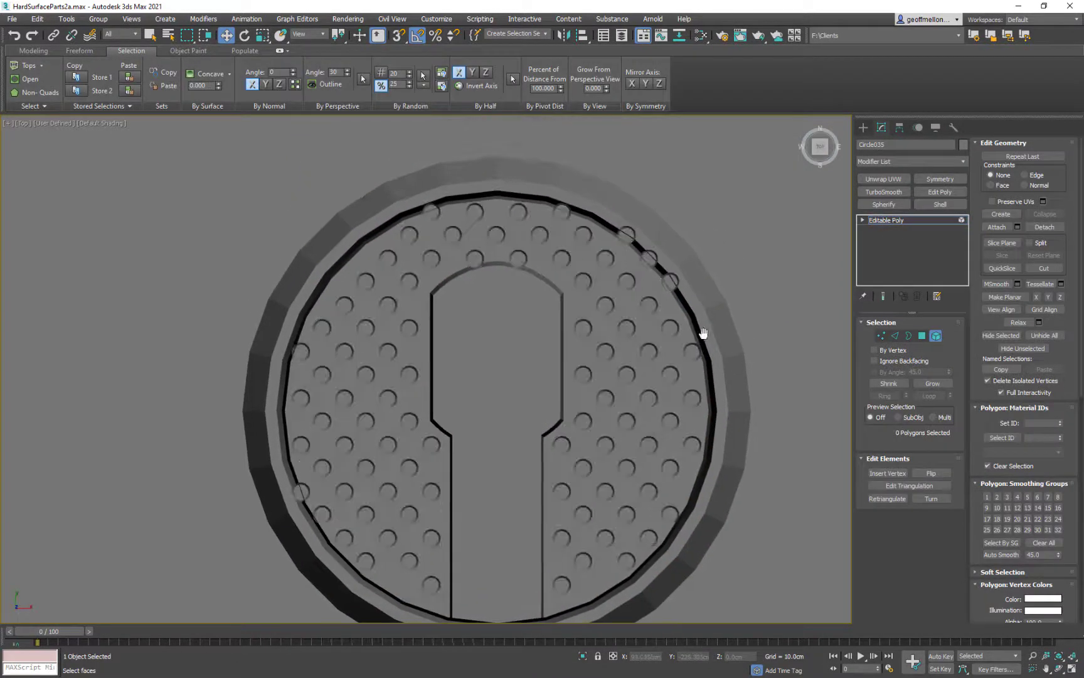
Step: Delete the rivet elements that overlap the ring along the disc's upper edge
{"action": "middle_click_drag", "start_coordinate": [703, 333], "coordinate": [671, 340]}
{"action": "left_click", "coordinate": [399, 218]}
{"action": "left_click", "coordinate": [531, 217], "text": "ctrl"}
{"action": "left_click", "coordinate": [594, 241], "text": "ctrl"}
{"action": "left_click", "coordinate": [616, 264], "text": "ctrl"}
{"action": "left_click", "coordinate": [637, 287], "text": "ctrl"}
{"action": "middle_click_drag", "start_coordinate": [706, 460], "coordinate": [735, 337]}
{"action": "middle_click_drag", "start_coordinate": [515, 141], "coordinate": [515, 209]}
Step: Shift the two rivets above the keyhole's arch slightly up in Y and delete the rivet overhanging the disc's lower-left edge
{"action": "left_click", "coordinate": [518, 265]}
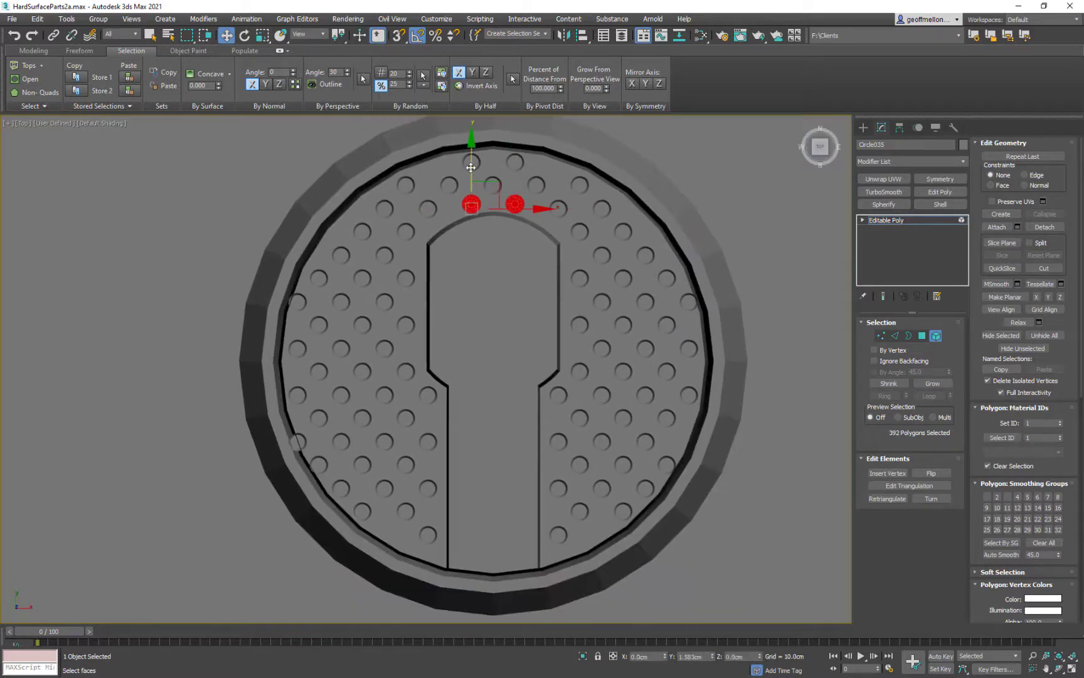
{"action": "middle_click_drag", "start_coordinate": [410, 450], "coordinate": [488, 371]}
{"action": "scroll", "coordinate": [488, 371], "scroll_direction": "down", "scroll_amount": 4}
{"action": "left_click", "coordinate": [433, 343]}
{"action": "key", "text": "Delete"}
Step: Select the outermost rivet elements at the disc's left and right edges and leave element editing
{"action": "scroll", "coordinate": [435, 257], "scroll_direction": "up", "scroll_amount": 4}
{"action": "middle_click_drag", "start_coordinate": [440, 282], "coordinate": [335, 264]}
{"action": "left_click", "coordinate": [327, 274]}
{"action": "left_click", "coordinate": [713, 276], "text": "ctrl"}
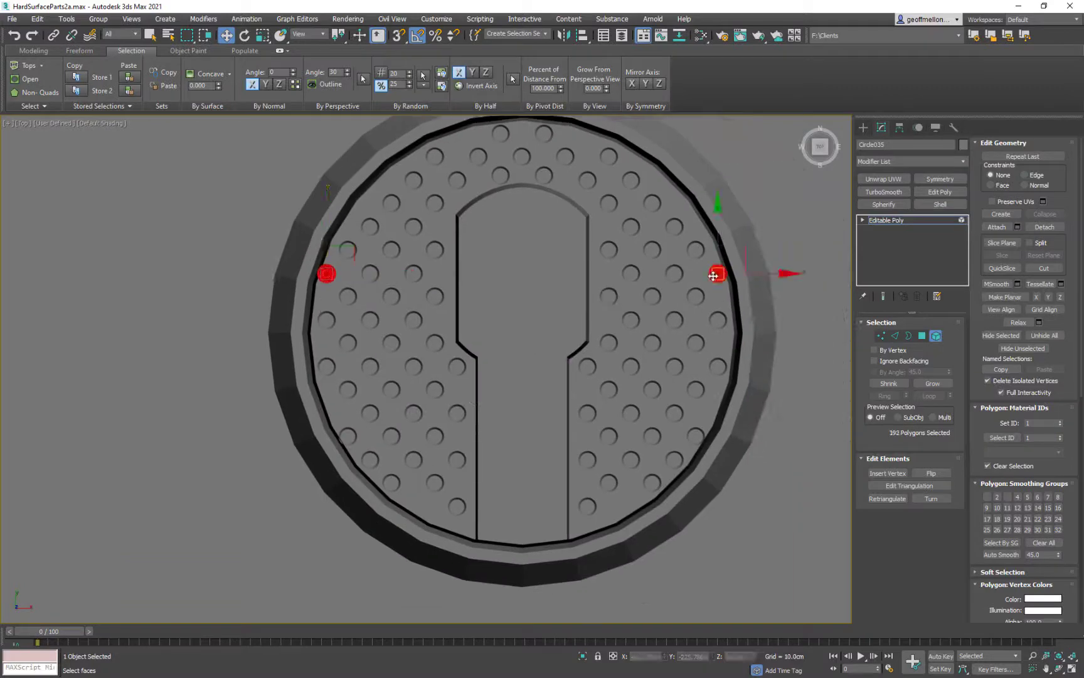
{"action": "left_click", "coordinate": [935, 336]}
Step: Center the rivet object's pivot on its geometry and scale the whole pattern down slightly inside the ring
{"action": "left_click", "coordinate": [900, 128]}
{"action": "left_click", "coordinate": [910, 206]}
{"action": "left_click", "coordinate": [910, 264]}
{"action": "left_click", "coordinate": [910, 206]}
{"action": "middle_click_drag", "start_coordinate": [526, 312], "coordinate": [517, 341]}
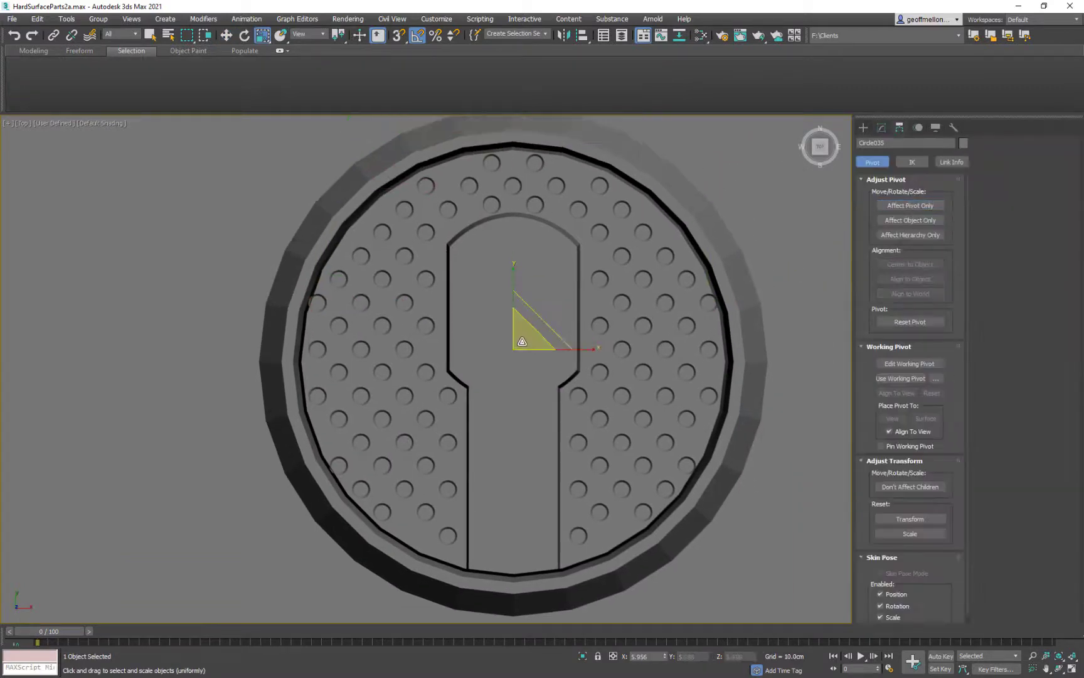
{"action": "scroll", "coordinate": [518, 341], "scroll_direction": "down", "scroll_amount": 4}
{"action": "mouse_move", "coordinate": [605, 359]}
{"action": "middle_mouse_down"}
{"action": "mouse_move", "coordinate": [651, 301]}
{"action": "mouse_move", "coordinate": [610, 351]}
{"action": "middle_mouse_up"}
{"action": "scroll", "coordinate": [624, 320], "scroll_direction": "down", "scroll_amount": 1}
{"action": "scroll", "coordinate": [675, 370], "scroll_direction": "down", "scroll_amount": 3}
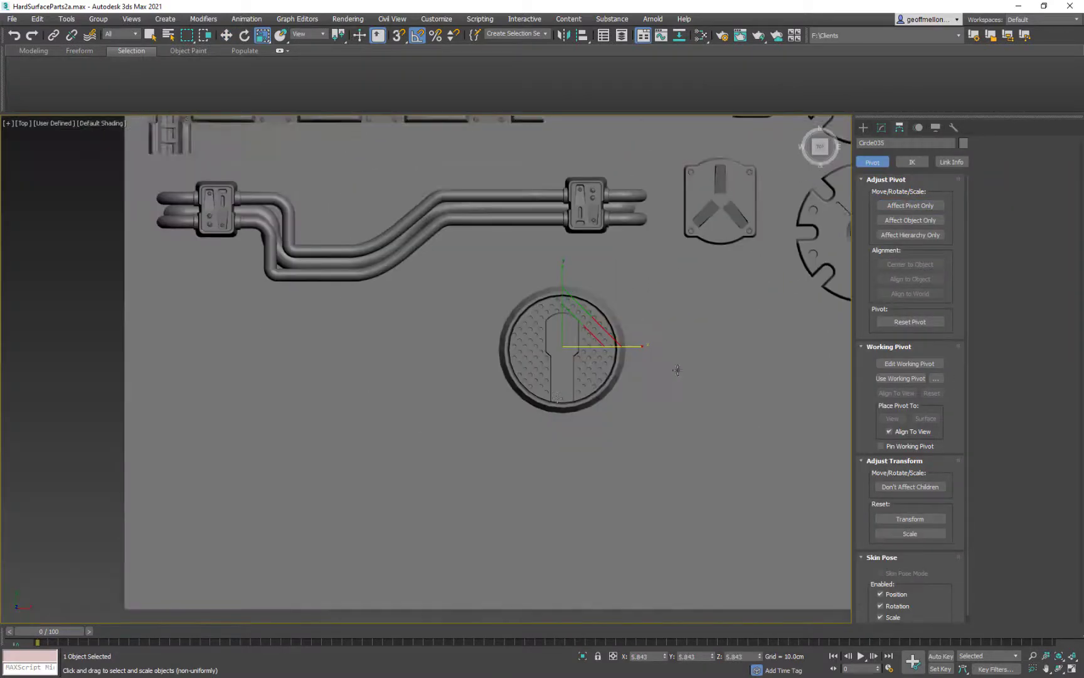
Step: Clone one rivet element into the gap at the disc's lower left and another into the matching gap at the lower right
{"action": "scroll", "coordinate": [422, 307], "scroll_direction": "up", "scroll_amount": 8}
{"action": "key", "text": "5"}
{"action": "key", "text": "w"}
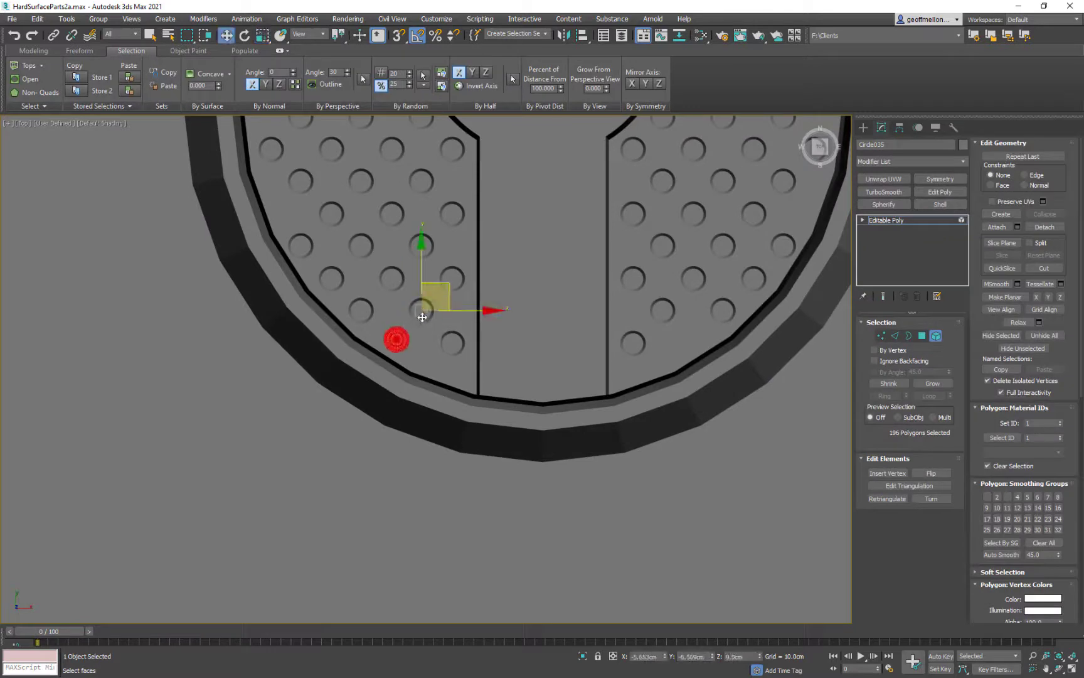
{"action": "left_click_drag", "start_coordinate": [422, 317], "coordinate": [423, 319], "text": "shift"}
{"action": "left_click", "coordinate": [509, 342]}
{"action": "left_click", "coordinate": [588, 344]}
{"action": "left_click", "coordinate": [663, 310]}
{"action": "left_click_drag", "start_coordinate": [712, 319], "coordinate": [713, 319], "text": "shift"}
{"action": "left_click", "coordinate": [509, 342]}
{"action": "left_click", "coordinate": [588, 343]}
Step: Select all rivet elements and scale them up slightly
{"action": "scroll", "coordinate": [521, 314], "scroll_direction": "down", "scroll_amount": 8}
{"action": "mouse_move", "coordinate": [521, 313]}
{"action": "middle_mouse_down"}
{"action": "mouse_move", "coordinate": [530, 382]}
{"action": "mouse_move", "coordinate": [456, 353]}
{"action": "middle_mouse_up"}
{"action": "left_click", "coordinate": [471, 307]}
{"action": "key", "text": "ctrl+i"}
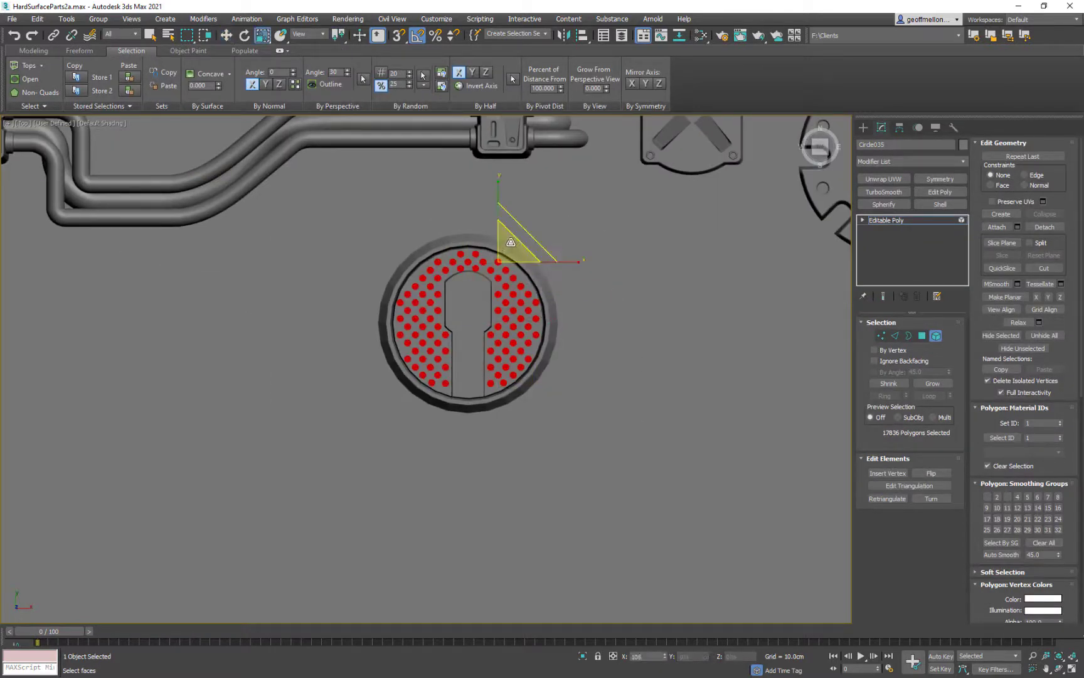
{"action": "left_click_drag", "start_coordinate": [511, 242], "coordinate": [502, 222]}
{"action": "key", "text": "5"}
Step: Copy the round stepped stud from the sheet's upper row onto the disc's keyhole piece
{"action": "middle_click_drag", "start_coordinate": [613, 338], "coordinate": [584, 539]}
{"action": "scroll", "coordinate": [639, 339], "scroll_direction": "up", "scroll_amount": 2}
{"action": "scroll", "coordinate": [628, 314], "scroll_direction": "down", "scroll_amount": 8}
{"action": "key", "text": "w"}
{"action": "left_click", "coordinate": [559, 185]}
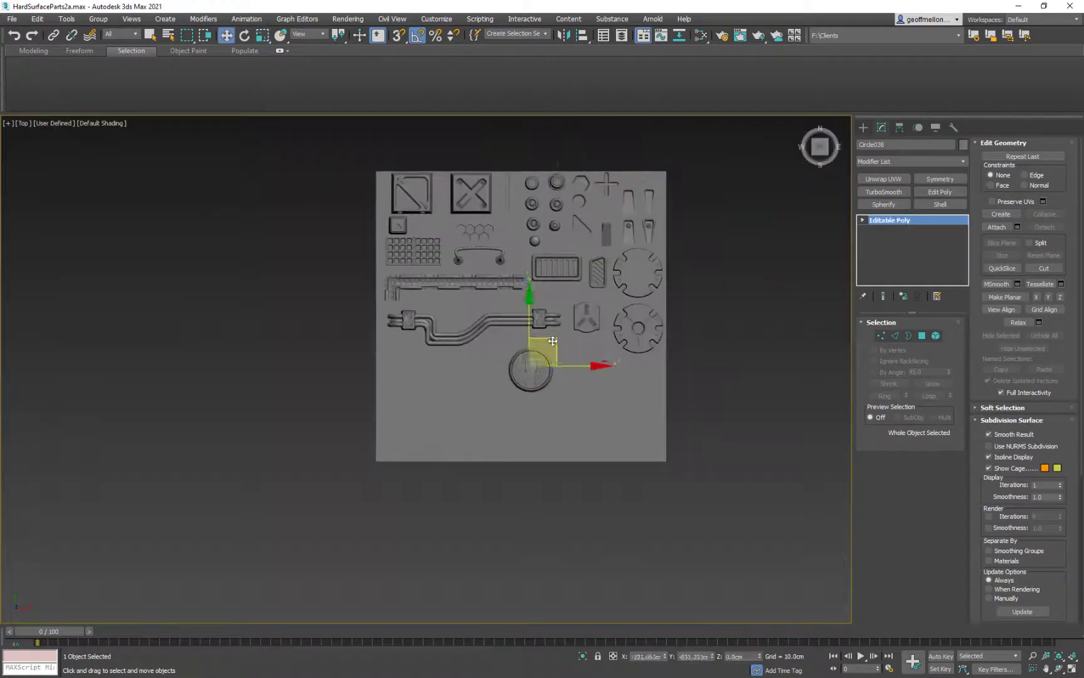
{"action": "left_click_drag", "start_coordinate": [553, 340], "coordinate": [560, 360]}
Step: Scale the copied stud down uniformly so it fits within the keyhole's round head
{"action": "scroll", "coordinate": [546, 370], "scroll_direction": "up", "scroll_amount": 8}
{"action": "middle_click_drag", "start_coordinate": [433, 433], "coordinate": [491, 336], "text": "alt"}
{"action": "middle_click_drag", "start_coordinate": [488, 283], "coordinate": [521, 359], "text": "alt"}
{"action": "key", "text": "t"}
{"action": "scroll", "coordinate": [520, 358], "scroll_direction": "up", "scroll_amount": 3}
{"action": "key", "text": "r"}
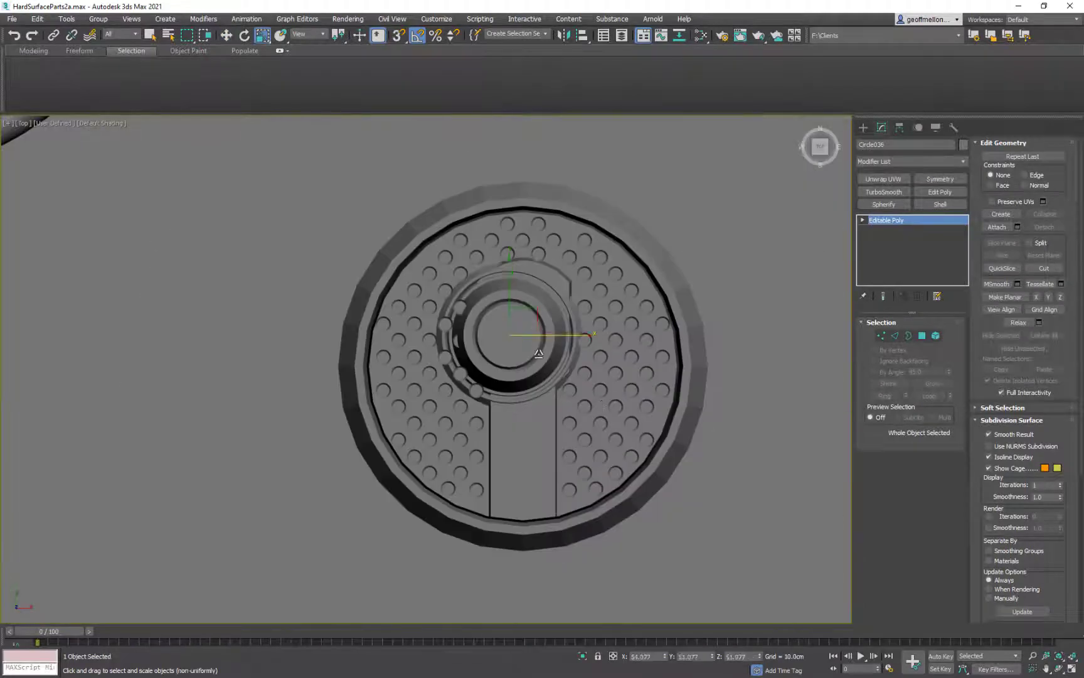
{"action": "left_click_drag", "start_coordinate": [518, 332], "coordinate": [533, 392]}
Step: Lower the stud in Z onto the keyhole piece and center it in the round head
{"action": "middle_click_drag", "start_coordinate": [533, 392], "coordinate": [564, 286], "text": "alt"}
{"action": "left_click_drag", "start_coordinate": [509, 251], "coordinate": [512, 279]}
{"action": "key", "text": "t"}
{"action": "key", "text": "w"}
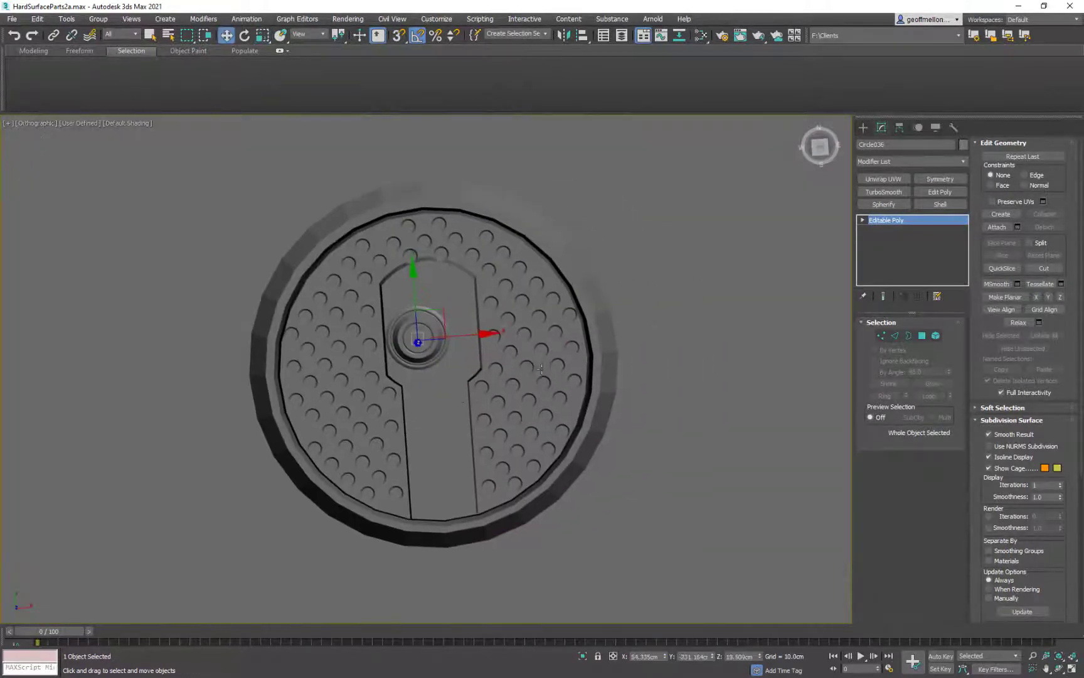
{"action": "scroll", "coordinate": [514, 305], "scroll_direction": "up", "scroll_amount": 3}
{"action": "scroll", "coordinate": [514, 305], "scroll_direction": "down", "scroll_amount": 3}
{"action": "middle_click_drag", "start_coordinate": [534, 354], "coordinate": [505, 291]}
Step: Delete the two rivets directly above the keyhole's arch and leave element editing
{"action": "left_click", "coordinate": [465, 177]}
{"action": "key", "text": "5"}
{"action": "left_click", "coordinate": [461, 183]}
{"action": "left_click", "coordinate": [496, 183], "text": "ctrl"}
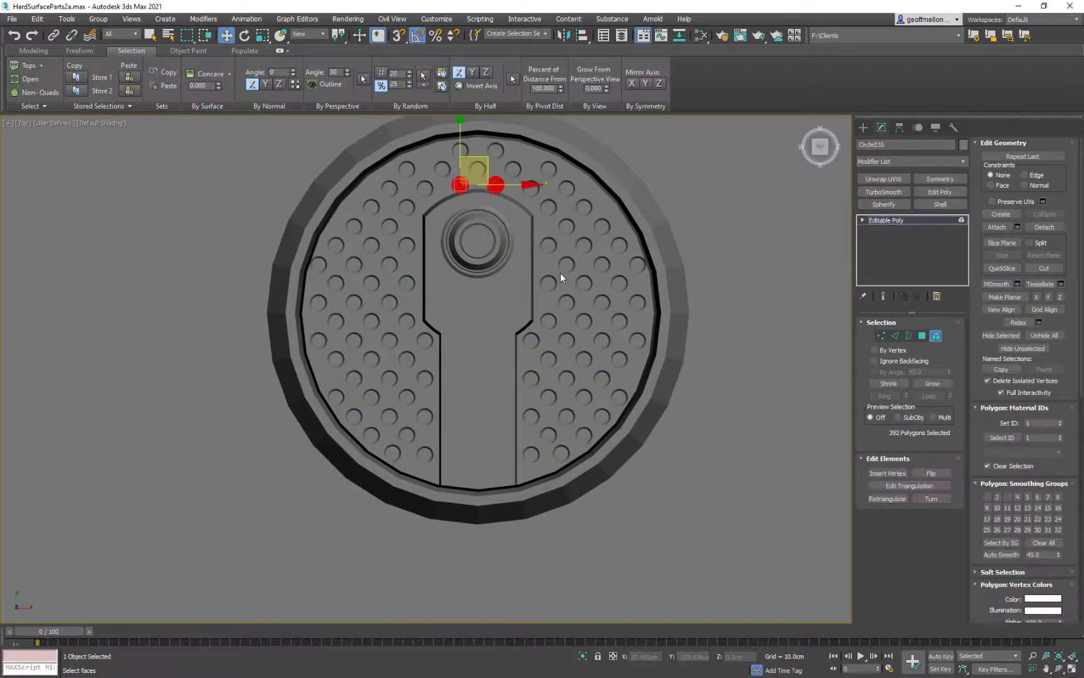
{"action": "key", "text": "Delete"}
{"action": "scroll", "coordinate": [560, 273], "scroll_direction": "down", "scroll_amount": 5}
{"action": "scroll", "coordinate": [513, 245], "scroll_direction": "up", "scroll_amount": 4}
{"action": "left_click", "coordinate": [936, 336]}
Step: Sink the stud further into the keyhole piece along Z
{"action": "left_click", "coordinate": [541, 276]}
{"action": "middle_click_drag", "start_coordinate": [548, 283], "coordinate": [596, 245], "text": "alt"}
{"action": "scroll", "coordinate": [495, 280], "scroll_direction": "up", "scroll_amount": 4}
{"action": "left_click_drag", "start_coordinate": [497, 273], "coordinate": [495, 303]}
{"action": "left_click", "coordinate": [495, 275]}
{"action": "key", "text": "t"}
{"action": "scroll", "coordinate": [605, 339], "scroll_direction": "down", "scroll_amount": 3}
{"action": "middle_click_drag", "start_coordinate": [552, 220], "coordinate": [469, 609]}
{"action": "scroll", "coordinate": [571, 394], "scroll_direction": "down", "scroll_amount": 3}
{"action": "middle_click_drag", "start_coordinate": [556, 269], "coordinate": [575, 231]}
{"action": "scroll", "coordinate": [534, 175], "scroll_direction": "down", "scroll_amount": 4}
{"action": "left_click", "coordinate": [502, 308]}
{"action": "left_click_drag", "start_coordinate": [500, 309], "coordinate": [519, 465], "text": "shift"}
{"action": "left_click", "coordinate": [596, 405]}
{"action": "right_click", "coordinate": [617, 445]}
{"action": "left_click", "coordinate": [659, 362]}
Step: Copy the long thin strip from the sheet's upper area onto the disc and position it at the lower end of the keyhole's stem
{"action": "left_click", "coordinate": [464, 182]}
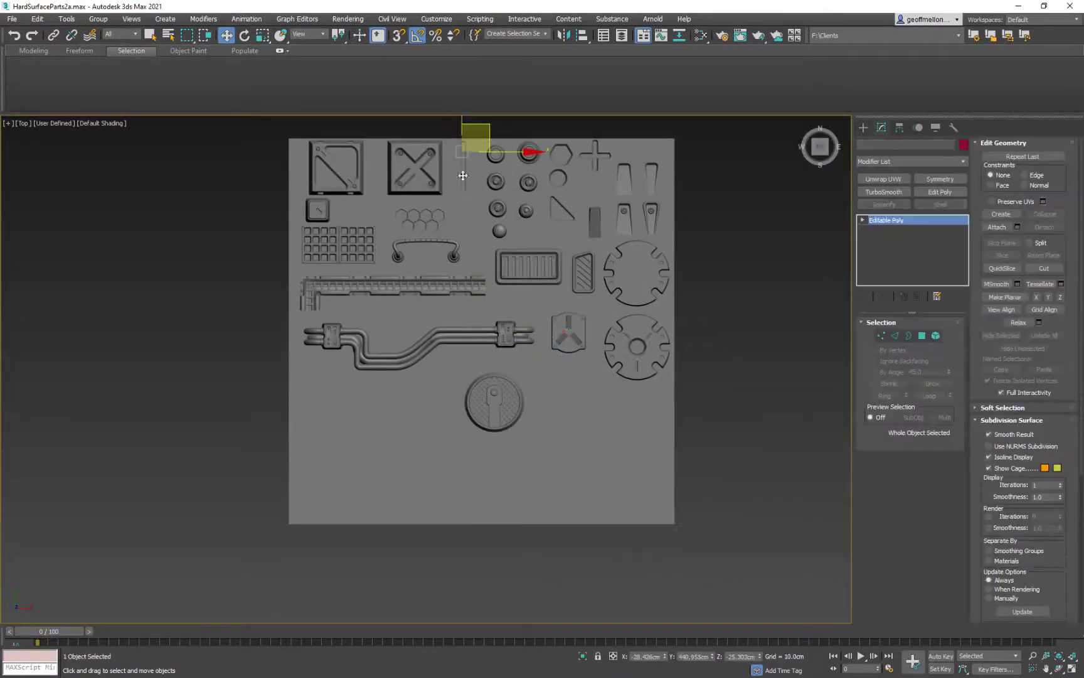
{"action": "left_click_drag", "start_coordinate": [463, 176], "coordinate": [545, 412], "text": "shift"}
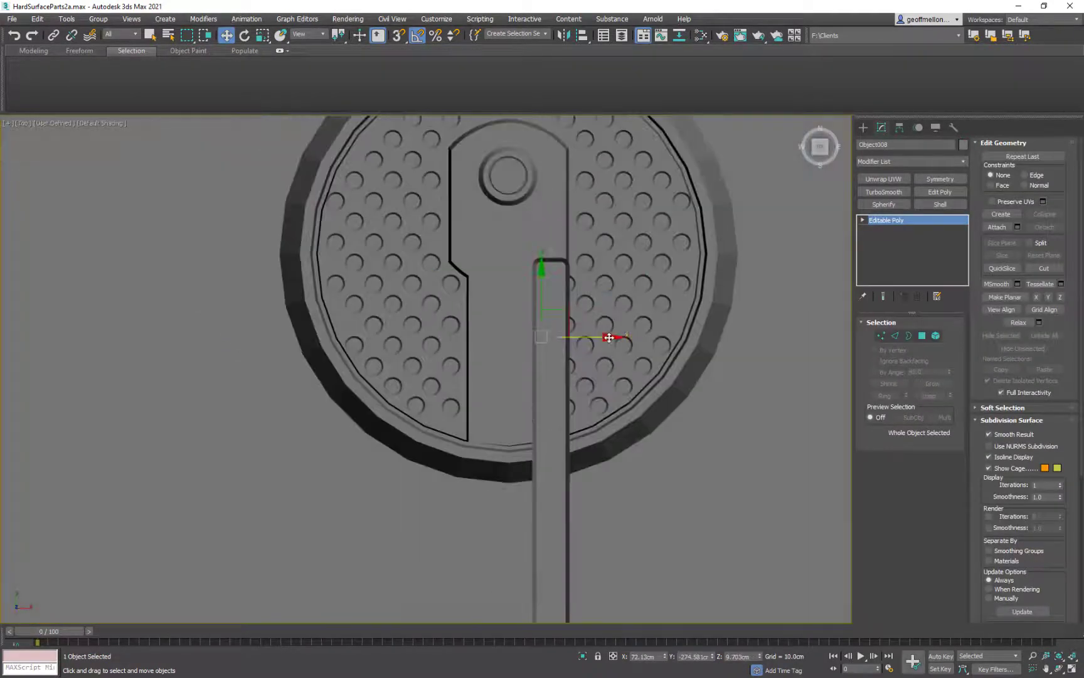
{"action": "left_click_drag", "start_coordinate": [609, 337], "coordinate": [568, 338]}
{"action": "left_click_drag", "start_coordinate": [501, 289], "coordinate": [501, 415]}
Step: Shorten the strip by moving its bottom vertices up in Y to the disc's inner rim
{"action": "scroll", "coordinate": [501, 452], "scroll_direction": "up", "scroll_amount": 2}
{"action": "scroll", "coordinate": [544, 371], "scroll_direction": "down", "scroll_amount": 6}
{"action": "key", "text": "1"}
{"action": "left_click_drag", "start_coordinate": [603, 490], "coordinate": [483, 581]}
{"action": "left_click_drag", "start_coordinate": [540, 480], "coordinate": [548, 359]}
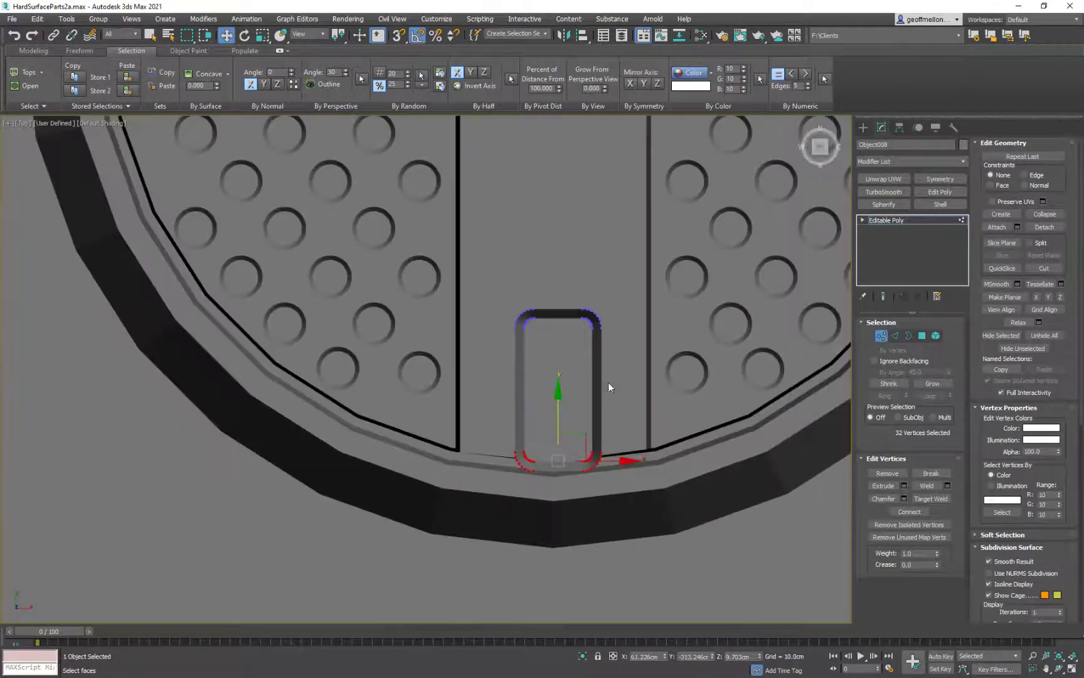
Step: Bevel the strip's inner face with a height of 1.0 cm and an outline of -1.0 cm
{"action": "key", "text": "4"}
{"action": "left_click", "coordinate": [568, 386]}
{"action": "right_click", "coordinate": [661, 460]}
{"action": "left_click", "coordinate": [583, 498]}
{"action": "scroll", "coordinate": [639, 463], "scroll_direction": "down", "scroll_amount": 5}
{"action": "middle_click_drag", "start_coordinate": [633, 412], "coordinate": [642, 388]}
{"action": "key", "text": "F2"}
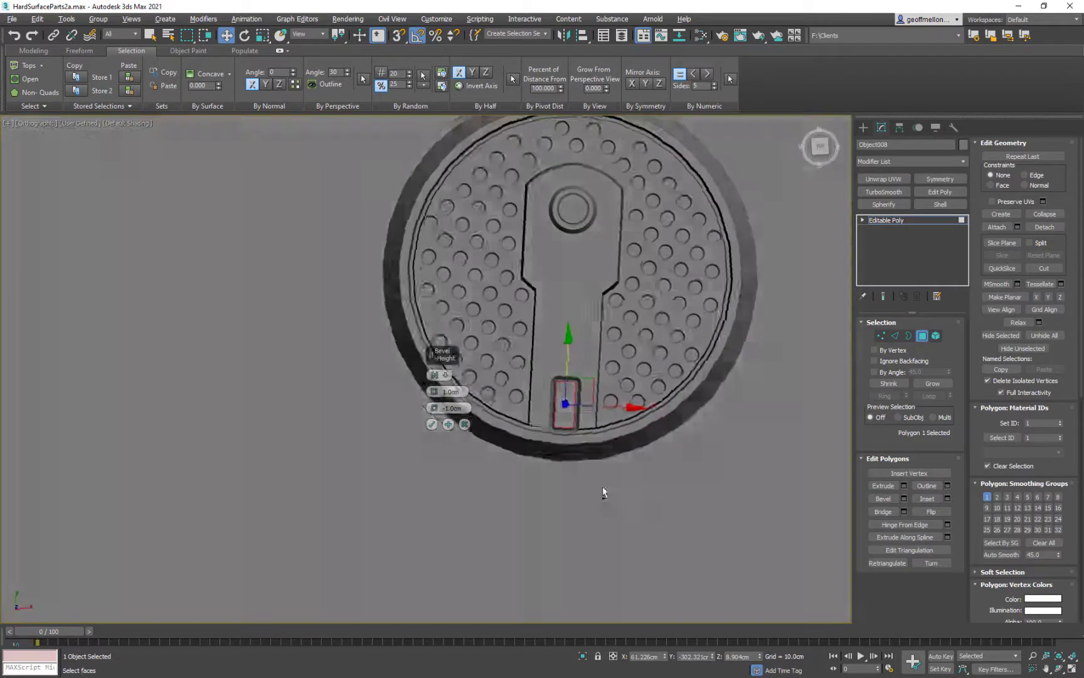
{"action": "scroll", "coordinate": [602, 491], "scroll_direction": "up", "scroll_amount": 3}
{"action": "middle_click_drag", "start_coordinate": [585, 424], "coordinate": [587, 478]}
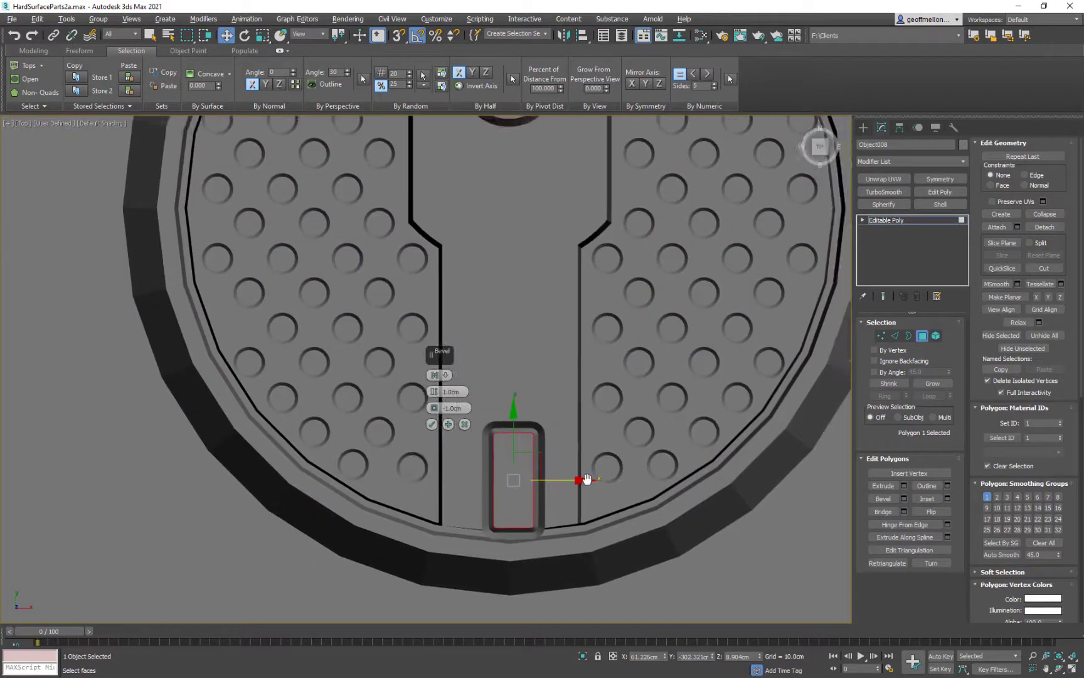
{"action": "left_click", "coordinate": [432, 425]}
Step: Select the strip's outer border and delete the flange polygons surrounding the beveled face
{"action": "scroll", "coordinate": [531, 446], "scroll_direction": "down", "scroll_amount": 3}
{"action": "left_click", "coordinate": [620, 513]}
{"action": "middle_click_drag", "start_coordinate": [622, 514], "coordinate": [700, 528]}
{"action": "scroll", "coordinate": [638, 495], "scroll_direction": "up", "scroll_amount": 6}
{"action": "key", "text": "3"}
{"action": "left_click", "coordinate": [598, 474]}
{"action": "key", "text": "r"}
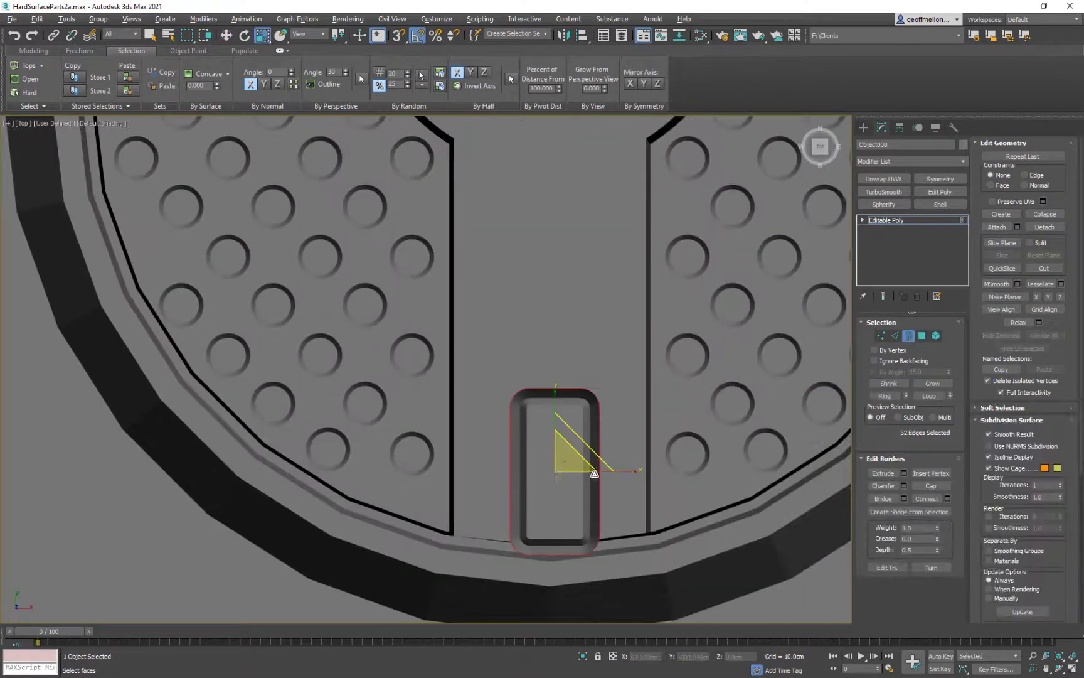
{"action": "scroll", "coordinate": [624, 486], "scroll_direction": "down", "scroll_amount": 5}
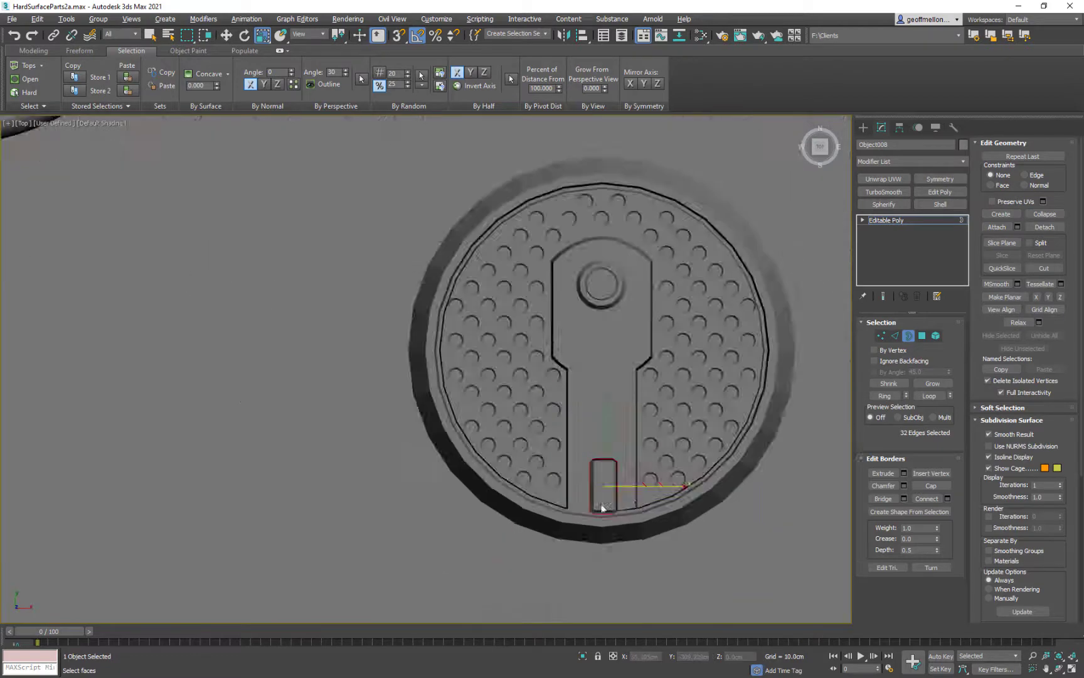
{"action": "scroll", "coordinate": [621, 505], "scroll_direction": "up", "scroll_amount": 5}
{"action": "left_click", "coordinate": [923, 336], "text": "ctrl"}
{"action": "scroll", "coordinate": [552, 526], "scroll_direction": "up", "scroll_amount": 7}
{"action": "key", "text": "Delete"}
{"action": "scroll", "coordinate": [628, 533], "scroll_direction": "down", "scroll_amount": 7}
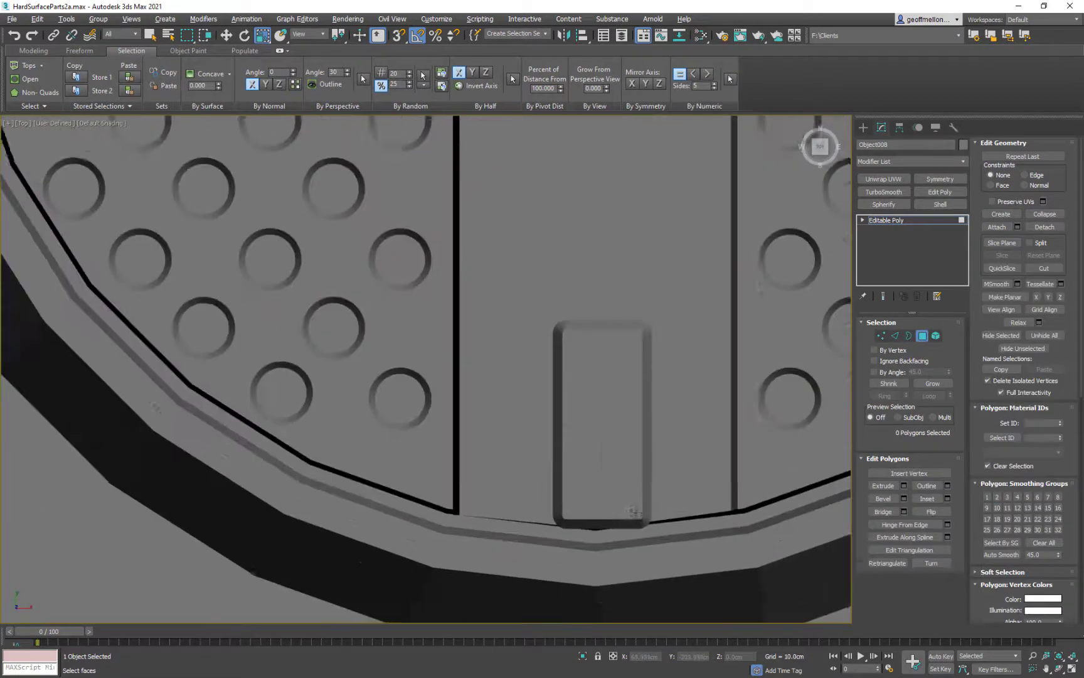
Step: Select the strip's open border and try scaling it
{"action": "middle_click_drag", "start_coordinate": [605, 552], "coordinate": [588, 575]}
{"action": "key", "text": "3"}
{"action": "left_click", "coordinate": [595, 550]}
{"action": "left_click_drag", "start_coordinate": [598, 433], "coordinate": [598, 440]}
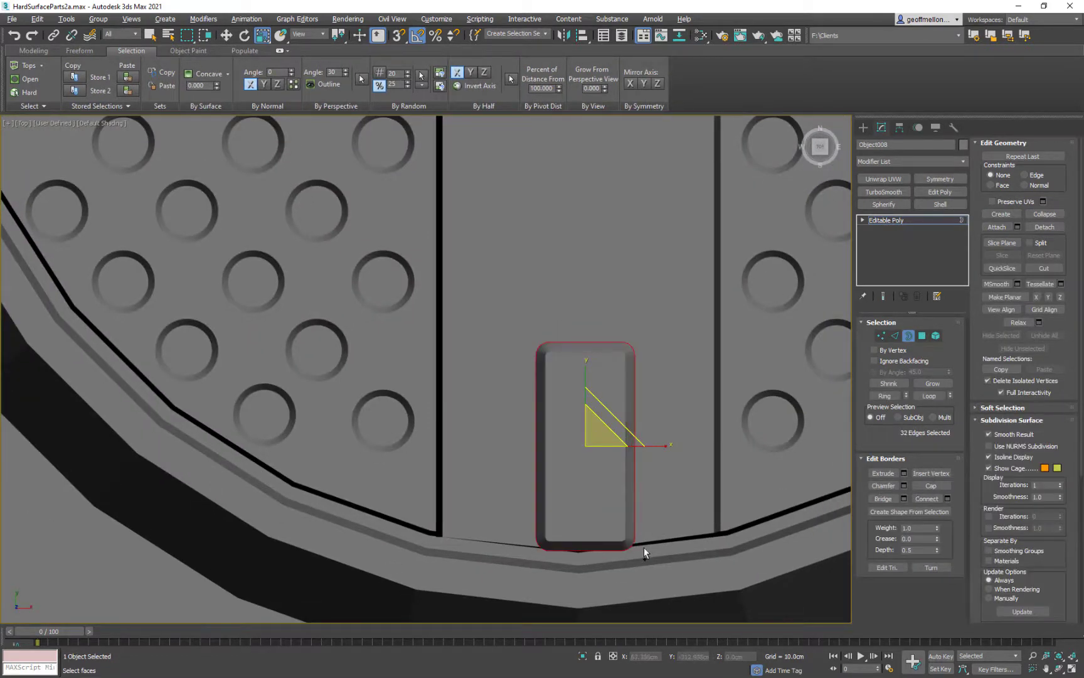
Step: Undo the border scaling, the flange deletion and the bevel on the strip
{"action": "key", "text": "ctrl+z"}
{"action": "key", "text": "ctrl+z"}
{"action": "key", "text": "ctrl+z"}
{"action": "key", "text": "ctrl+z"}
Step: Bevel the strip's inner face with a height of 1.0 cm and an outline of -0.5 cm
{"action": "key", "text": "4"}
{"action": "left_click", "coordinate": [620, 493]}
{"action": "right_click", "coordinate": [619, 493]}
{"action": "left_click", "coordinate": [522, 531]}
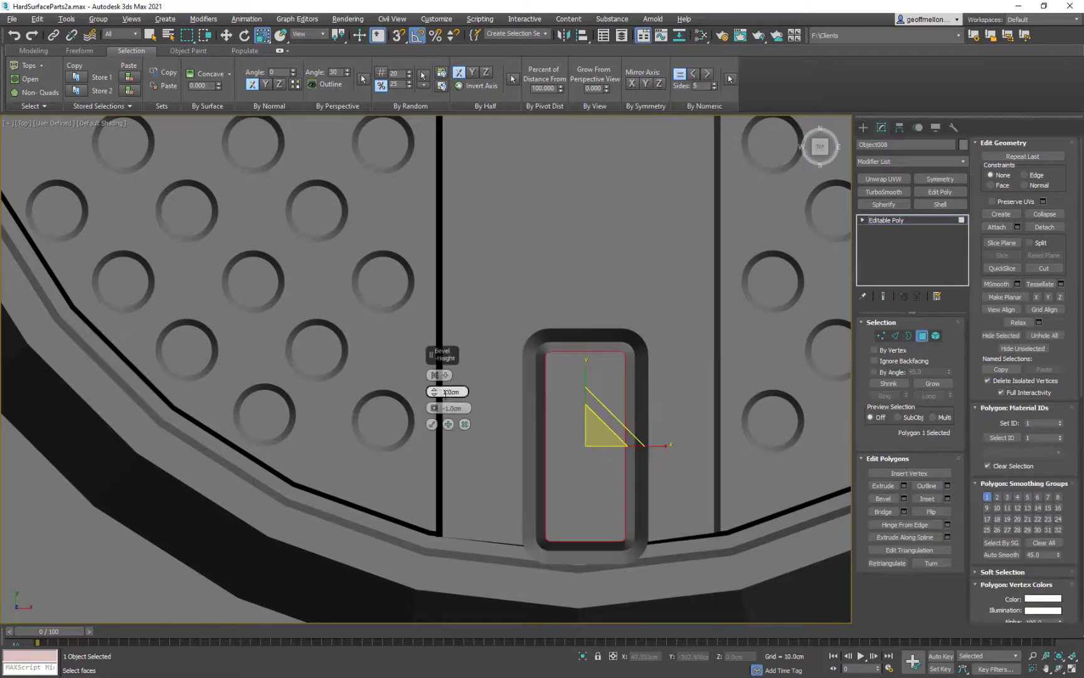
{"action": "type", "text": "-0.5"}
{"action": "key", "text": "Return"}
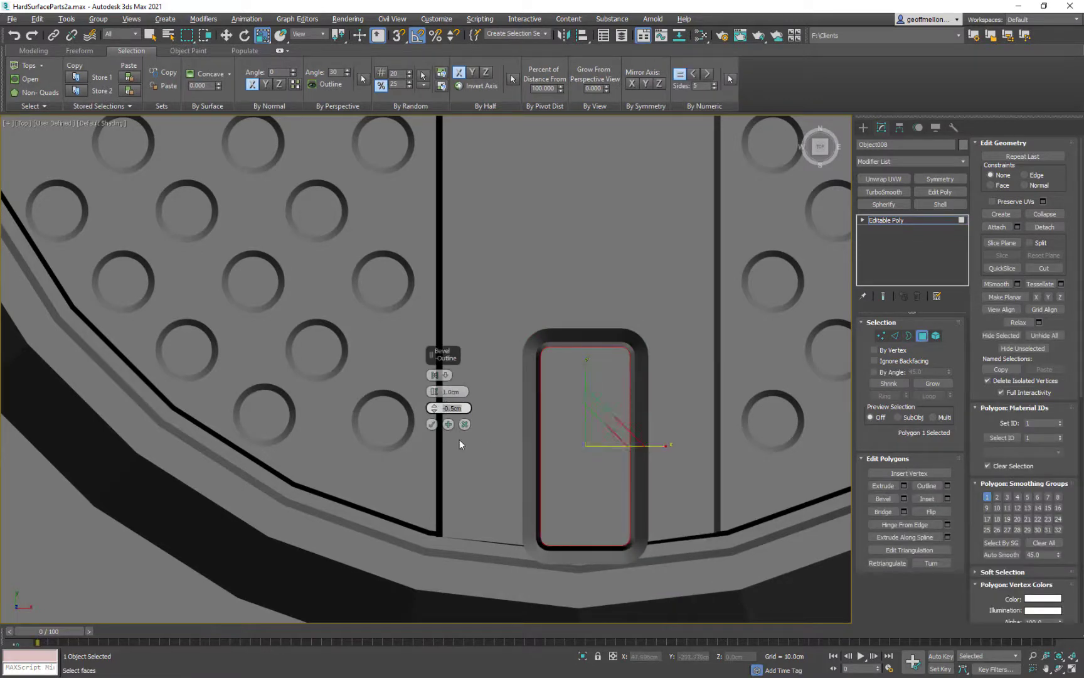
Step: Remove the flange around the beveled strip and leave polygon editing
{"action": "key", "text": "ctrl+d"}
{"action": "scroll", "coordinate": [586, 447], "scroll_direction": "down", "scroll_amount": 10}
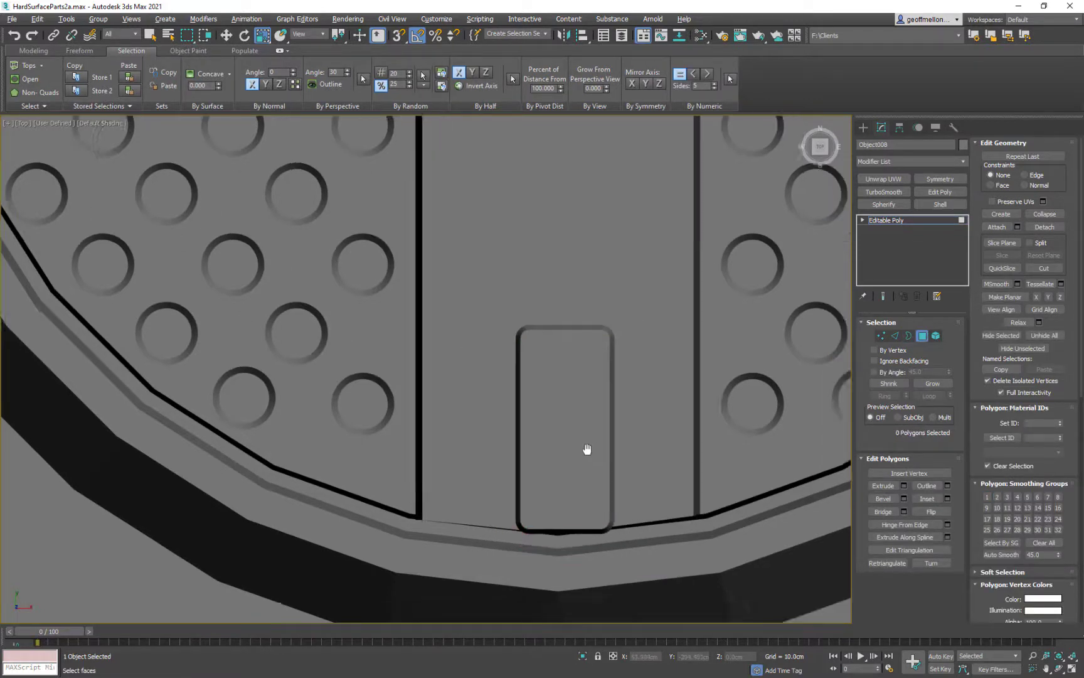
{"action": "key", "text": "w"}
{"action": "key", "text": "4"}
{"action": "middle_click_drag", "start_coordinate": [558, 402], "coordinate": [622, 381]}
Step: Center the small strip's pivot on its geometry
{"action": "left_click", "coordinate": [899, 128]}
{"action": "left_click", "coordinate": [911, 206]}
{"action": "left_click", "coordinate": [918, 264]}
{"action": "left_click", "coordinate": [910, 206]}
{"action": "middle_click_drag", "start_coordinate": [489, 581], "coordinate": [514, 520]}
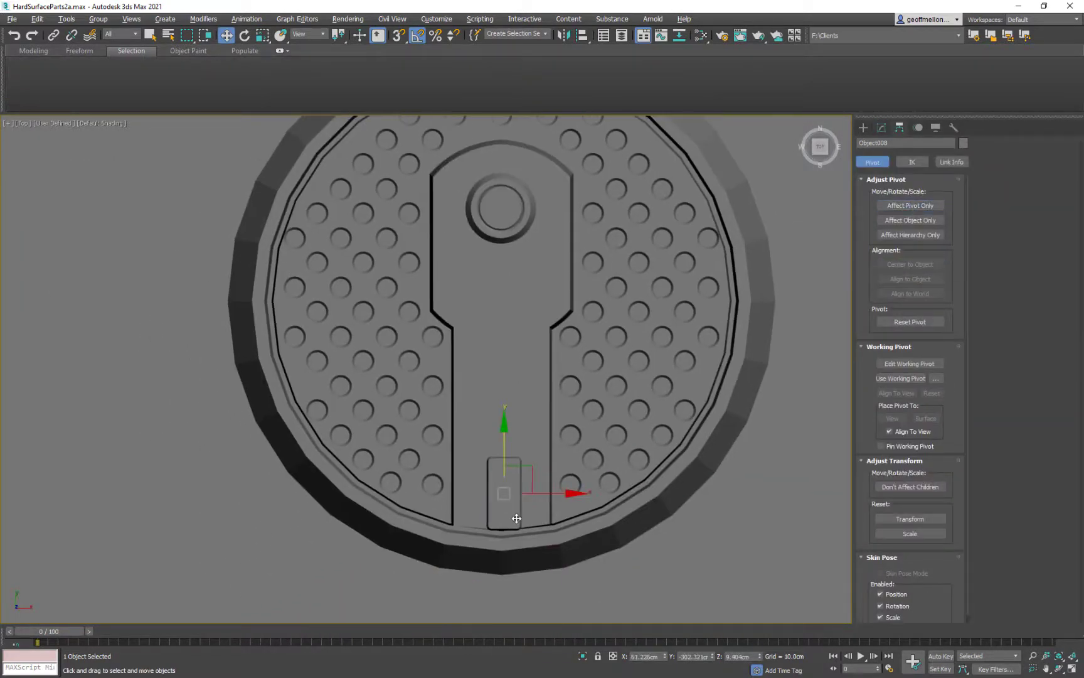
{"action": "middle_click_drag", "start_coordinate": [551, 361], "coordinate": [513, 371]}
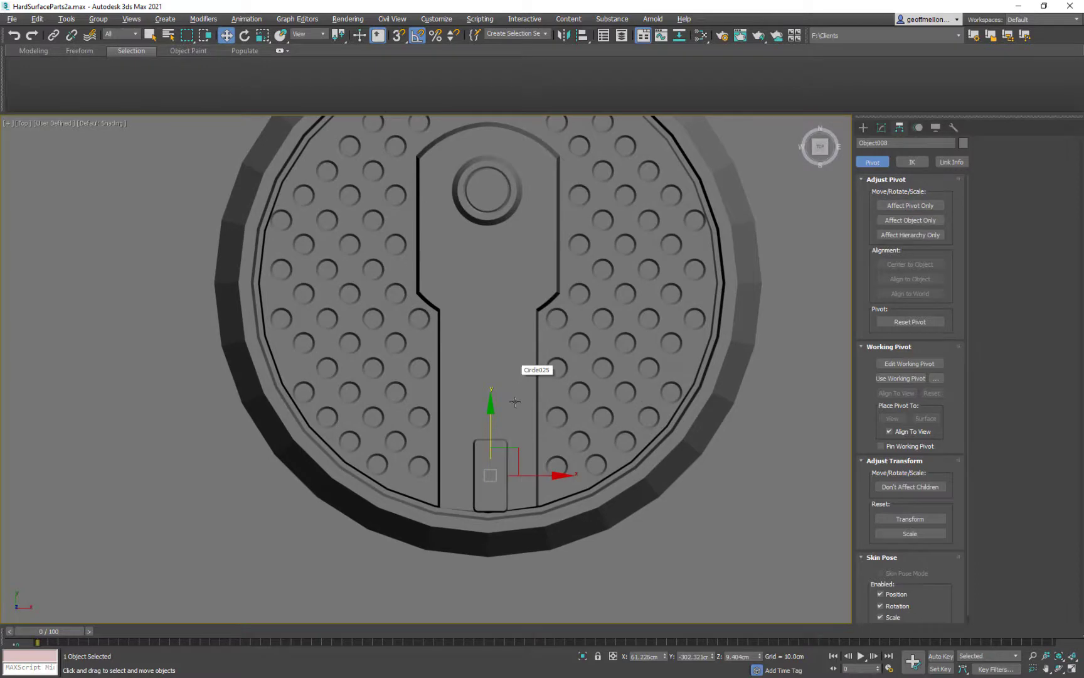
Step: Align the small strip with the keyhole piece in X
{"action": "key", "text": "alt+a"}
{"action": "middle_click_drag", "start_coordinate": [522, 434], "coordinate": [496, 314]}
{"action": "left_click", "coordinate": [521, 380]}
{"action": "left_click", "coordinate": [199, 243]}
Step: Select all of the small strip's open border edges and adjust their height along Z
{"action": "scroll", "coordinate": [497, 442], "scroll_direction": "up", "scroll_amount": 2}
{"action": "key", "text": "2"}
{"action": "key", "text": "3"}
{"action": "key", "text": "ctrl+a"}
{"action": "scroll", "coordinate": [496, 351], "scroll_direction": "up", "scroll_amount": 2}
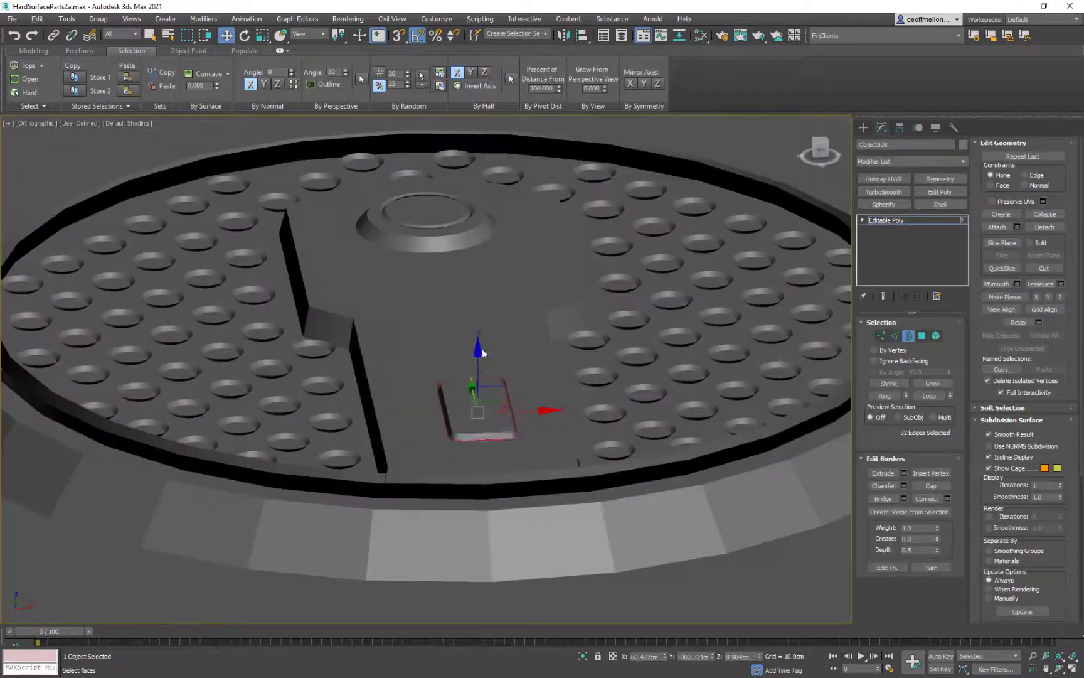
{"action": "left_click_drag", "start_coordinate": [482, 355], "coordinate": [482, 349]}
{"action": "middle_click_drag", "start_coordinate": [540, 370], "coordinate": [420, 469], "text": "alt"}
{"action": "key", "text": "t"}
{"action": "scroll", "coordinate": [565, 445], "scroll_direction": "down", "scroll_amount": 3}
{"action": "scroll", "coordinate": [550, 489], "scroll_direction": "down", "scroll_amount": 2}
{"action": "scroll", "coordinate": [545, 490], "scroll_direction": "up", "scroll_amount": 6}
{"action": "scroll", "coordinate": [419, 470], "scroll_direction": "down", "scroll_amount": 3}
Step: Create a small cylinder from the side view, with its axis running along X
{"action": "left_click", "coordinate": [864, 128]}
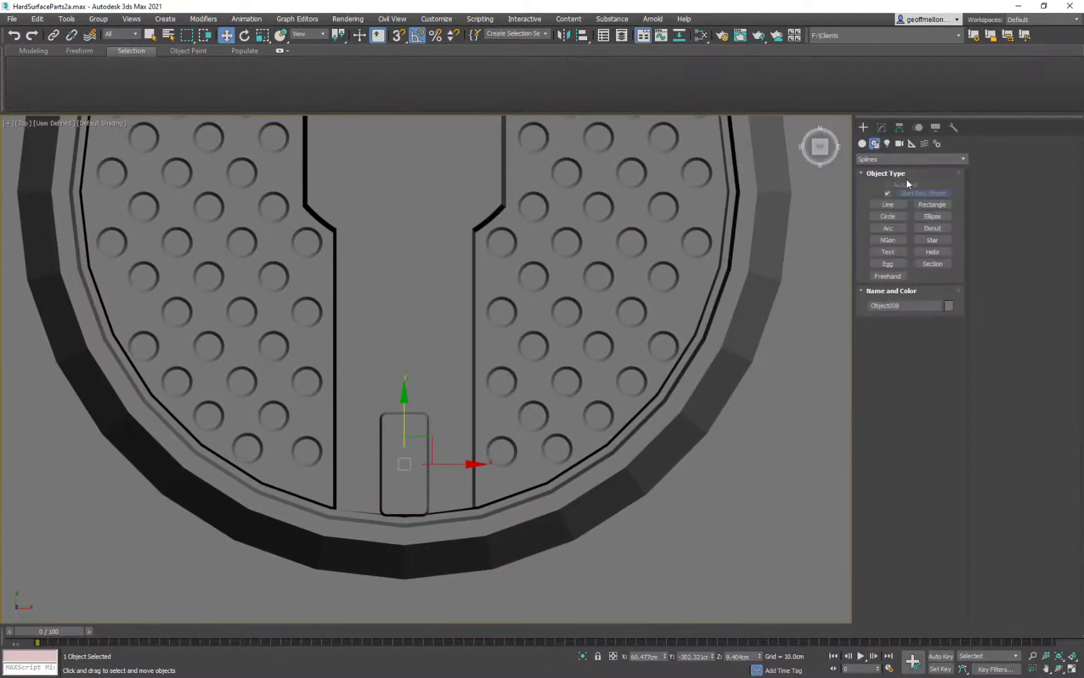
{"action": "left_click", "coordinate": [862, 143]}
{"action": "middle_click_drag", "start_coordinate": [527, 238], "coordinate": [530, 287], "text": "alt"}
{"action": "right_click", "coordinate": [729, 234]}
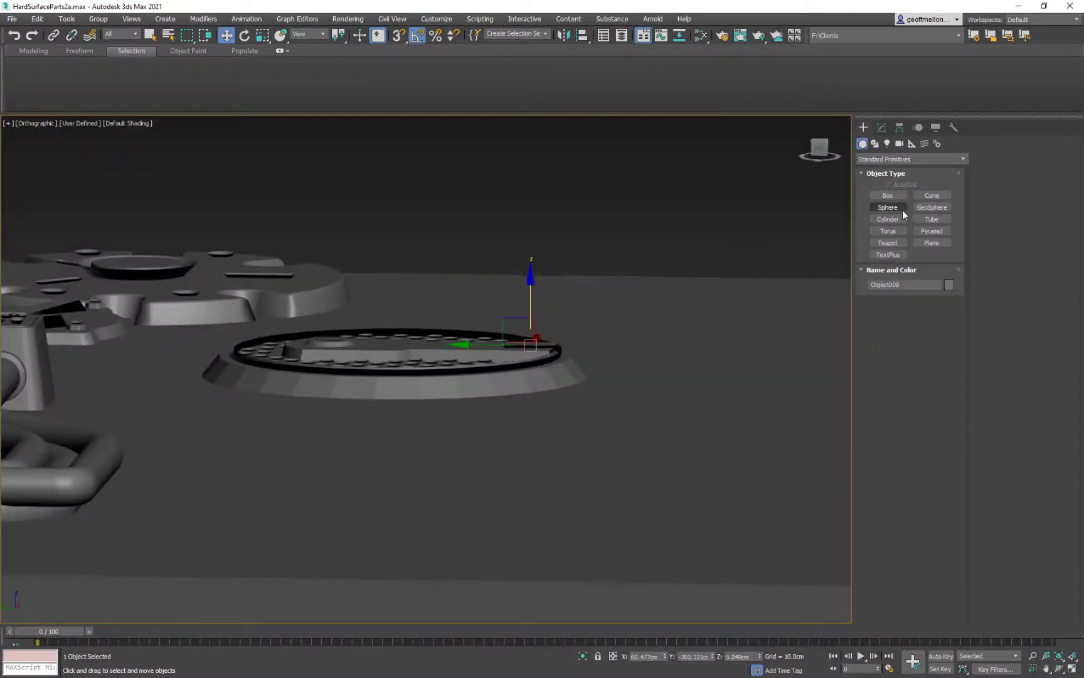
{"action": "left_click", "coordinate": [896, 219]}
{"action": "key", "text": "l"}
{"action": "key", "text": "z"}
{"action": "left_click_drag", "start_coordinate": [650, 314], "coordinate": [661, 304]}
{"action": "left_click", "coordinate": [684, 276]}
{"action": "right_click", "coordinate": [708, 254]}
Step: Move the cylinder onto the outer end of the small strip at the rim of the disc
{"action": "middle_click_drag", "start_coordinate": [709, 252], "coordinate": [645, 250]}
{"action": "key", "text": "t"}
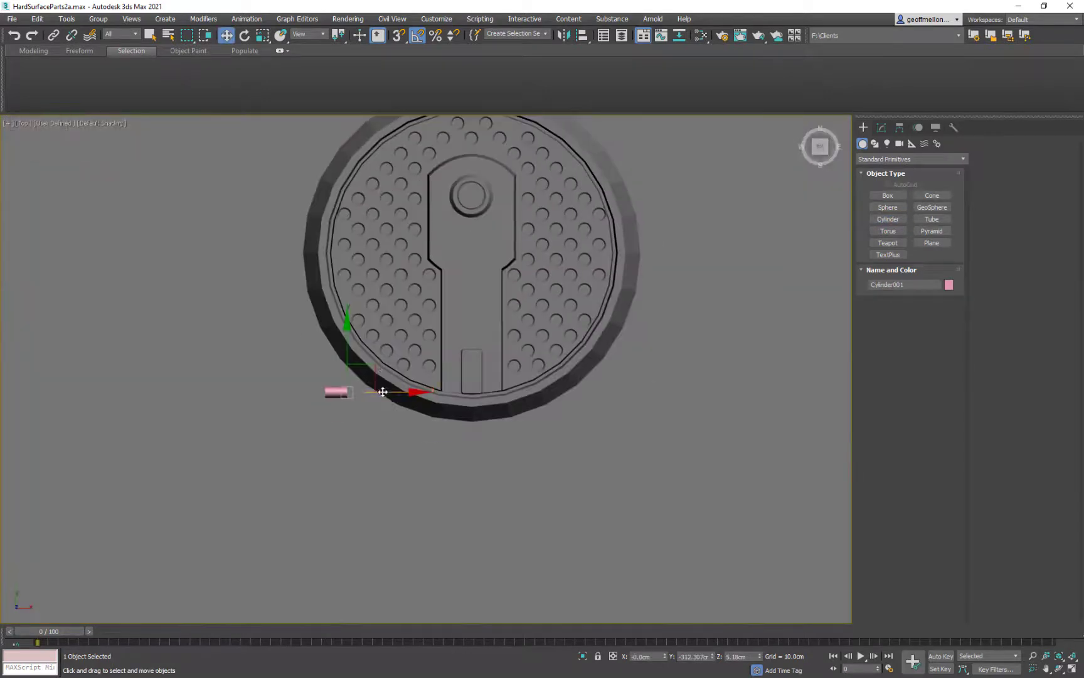
{"action": "scroll", "coordinate": [513, 416], "scroll_direction": "up", "scroll_amount": 8}
{"action": "scroll", "coordinate": [523, 408], "scroll_direction": "down", "scroll_amount": 7}
{"action": "middle_click_drag", "start_coordinate": [523, 405], "coordinate": [477, 424]}
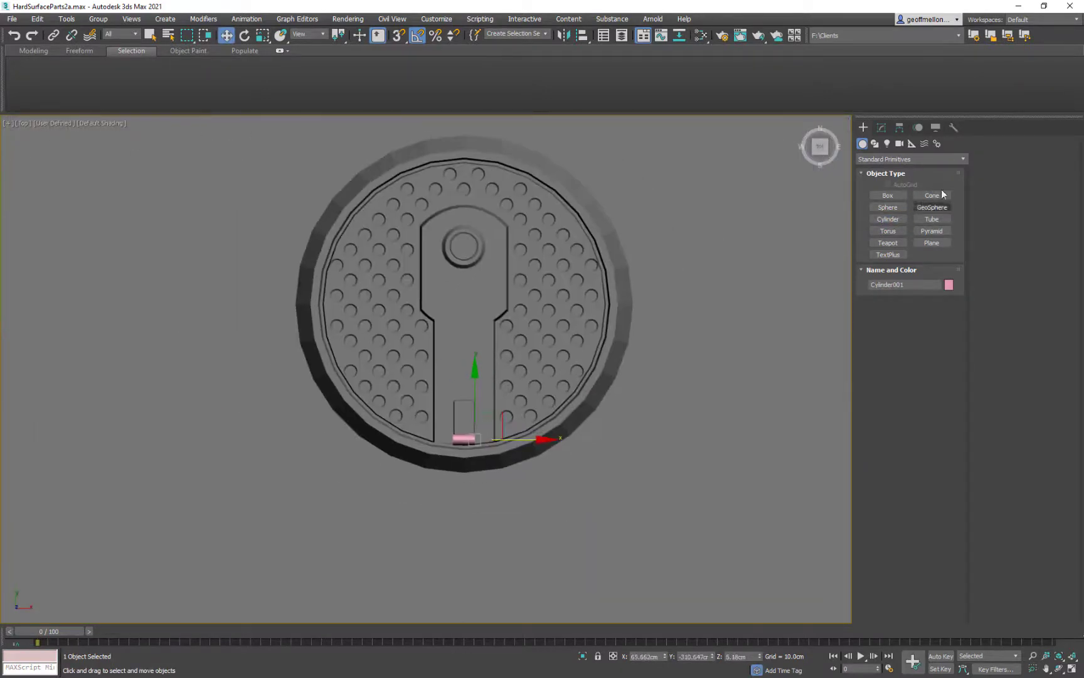
Step: Set the cylinder's object color to gray and convert it to an editable poly
{"action": "left_click", "coordinate": [949, 285]}
{"action": "left_click", "coordinate": [552, 359]}
{"action": "left_click", "coordinate": [599, 395]}
{"action": "middle_click_drag", "start_coordinate": [471, 358], "coordinate": [543, 343]}
{"action": "scroll", "coordinate": [494, 360], "scroll_direction": "up", "scroll_amount": 10}
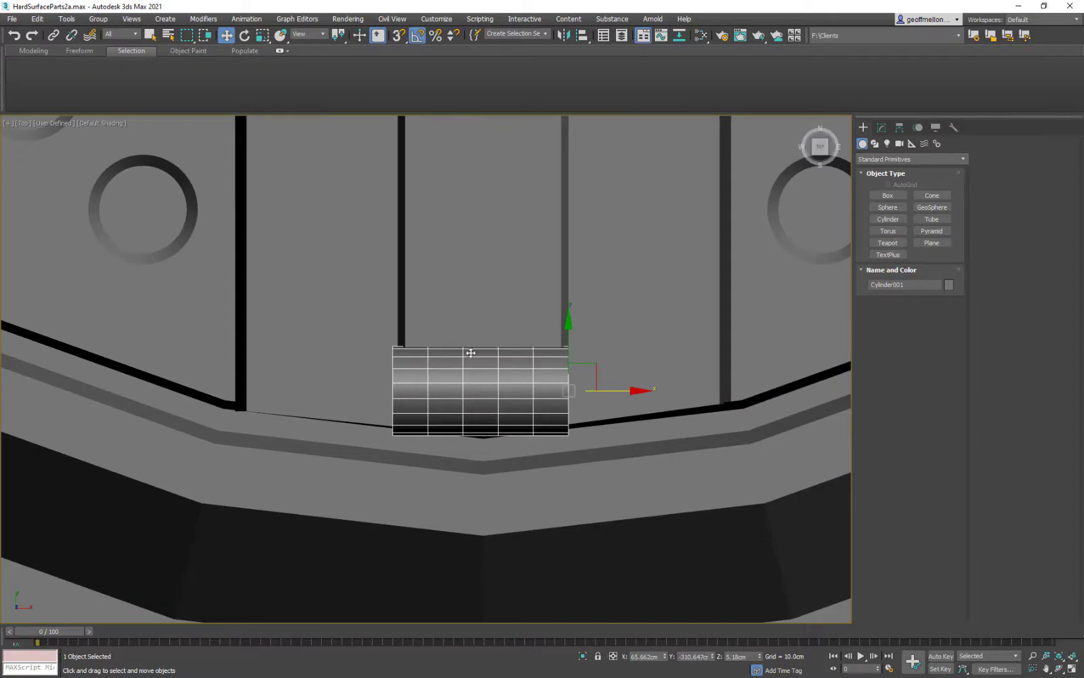
{"action": "key", "text": "1"}
{"action": "right_click", "coordinate": [467, 353]}
{"action": "left_click", "coordinate": [580, 478]}
{"action": "middle_click_drag", "start_coordinate": [453, 366], "coordinate": [452, 340]}
Step: Extrude the cylinder's four inner edge loops inward to a height of about -0.48 cm to cut narrow grooves
{"action": "key", "text": "2"}
{"action": "double_click", "coordinate": [428, 349]}
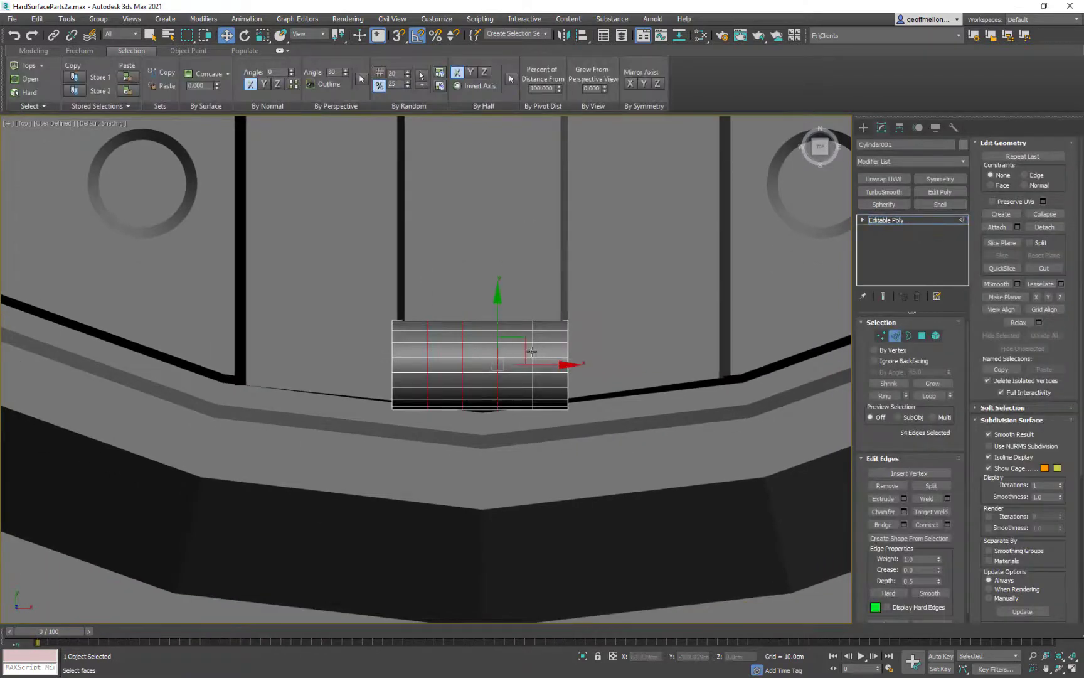
{"action": "double_click", "coordinate": [532, 352], "text": "ctrl"}
{"action": "scroll", "coordinate": [533, 354], "scroll_direction": "down", "scroll_amount": 5}
{"action": "middle_click_drag", "start_coordinate": [610, 331], "coordinate": [615, 310]}
{"action": "key", "text": "F4"}
{"action": "right_click", "coordinate": [629, 301]}
{"action": "left_click", "coordinate": [534, 357]}
{"action": "left_click_drag", "start_coordinate": [434, 376], "coordinate": [440, 484]}
{"action": "left_click_drag", "start_coordinate": [434, 392], "coordinate": [431, 360]}
{"action": "left_click_drag", "start_coordinate": [437, 418], "coordinate": [437, 414]}
{"action": "middle_click_drag", "start_coordinate": [497, 370], "coordinate": [587, 342]}
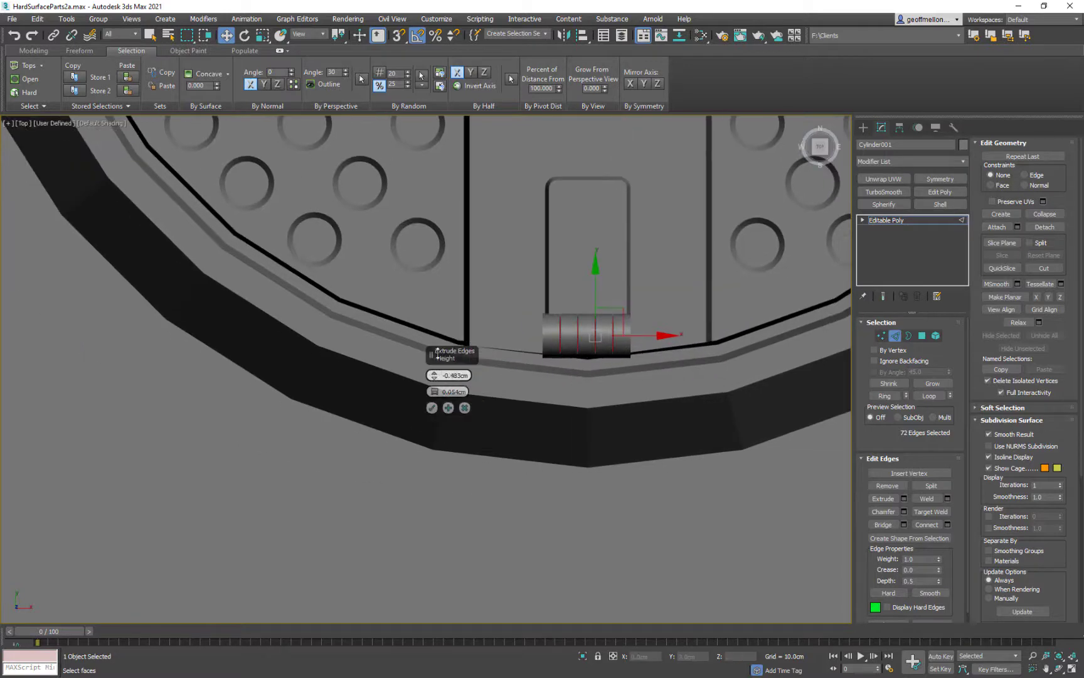
{"action": "scroll", "coordinate": [600, 356], "scroll_direction": "up", "scroll_amount": 5}
{"action": "left_click", "coordinate": [432, 407]}
Step: Select both end caps of the cylinder and chamfer the edges around them
{"action": "middle_click_drag", "start_coordinate": [520, 363], "coordinate": [508, 377]}
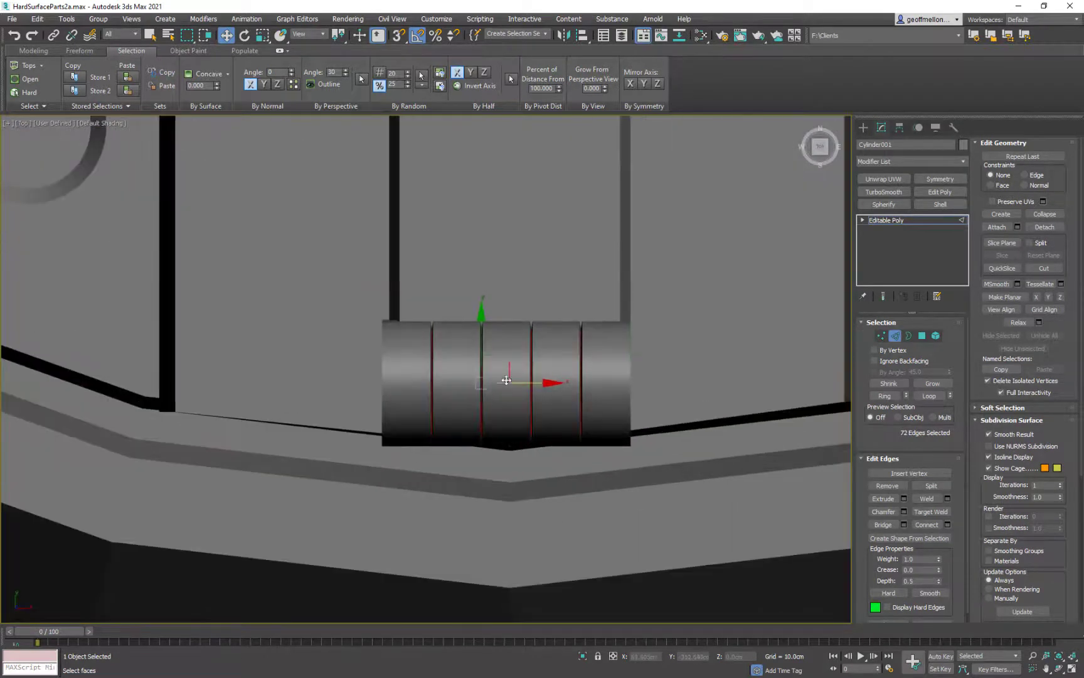
{"action": "key", "text": "2"}
{"action": "key", "text": "2"}
{"action": "left_click", "coordinate": [382, 389]}
{"action": "middle_click_drag", "start_coordinate": [402, 385], "coordinate": [507, 316], "text": "alt"}
{"action": "key", "text": "4"}
{"action": "left_click", "coordinate": [432, 445]}
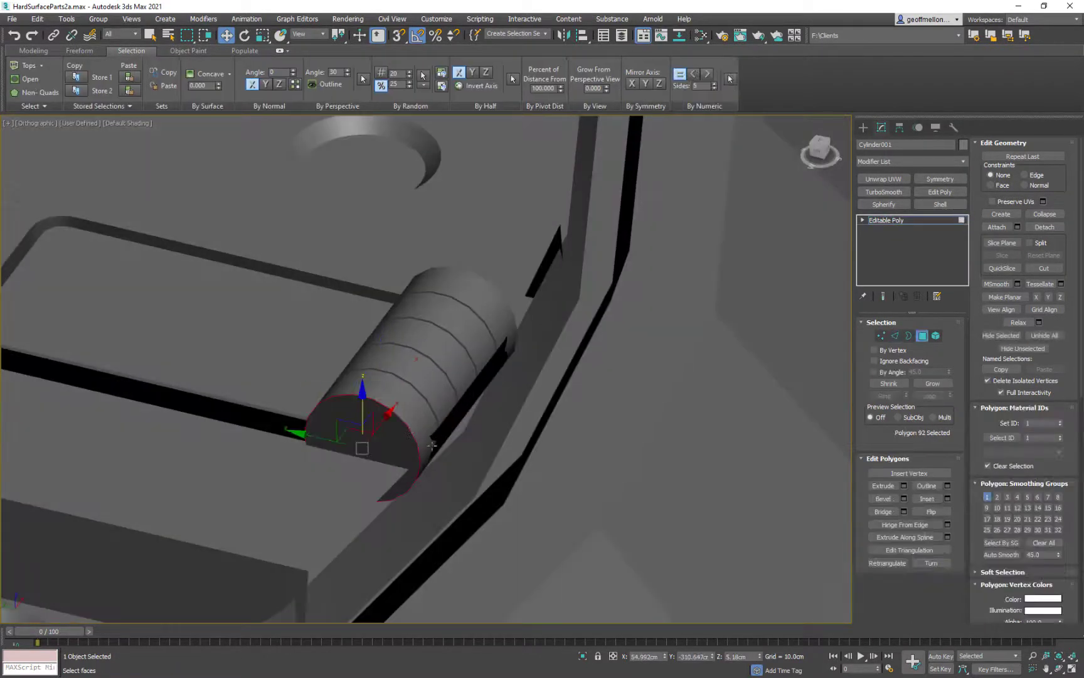
{"action": "middle_click_drag", "start_coordinate": [583, 353], "coordinate": [452, 352], "text": "alt"}
{"action": "left_click", "coordinate": [540, 370], "text": "ctrl"}
{"action": "middle_click_drag", "start_coordinate": [615, 276], "coordinate": [761, 232], "text": "alt"}
{"action": "left_click", "coordinate": [909, 336], "text": "ctrl"}
{"action": "middle_click_drag", "start_coordinate": [536, 332], "coordinate": [490, 317]}
{"action": "key", "text": "4"}
{"action": "left_click", "coordinate": [896, 336], "text": "ctrl"}
{"action": "right_click", "coordinate": [620, 278]}
{"action": "left_click", "coordinate": [532, 345]}
{"action": "middle_click_drag", "start_coordinate": [463, 453], "coordinate": [532, 423], "text": "alt"}
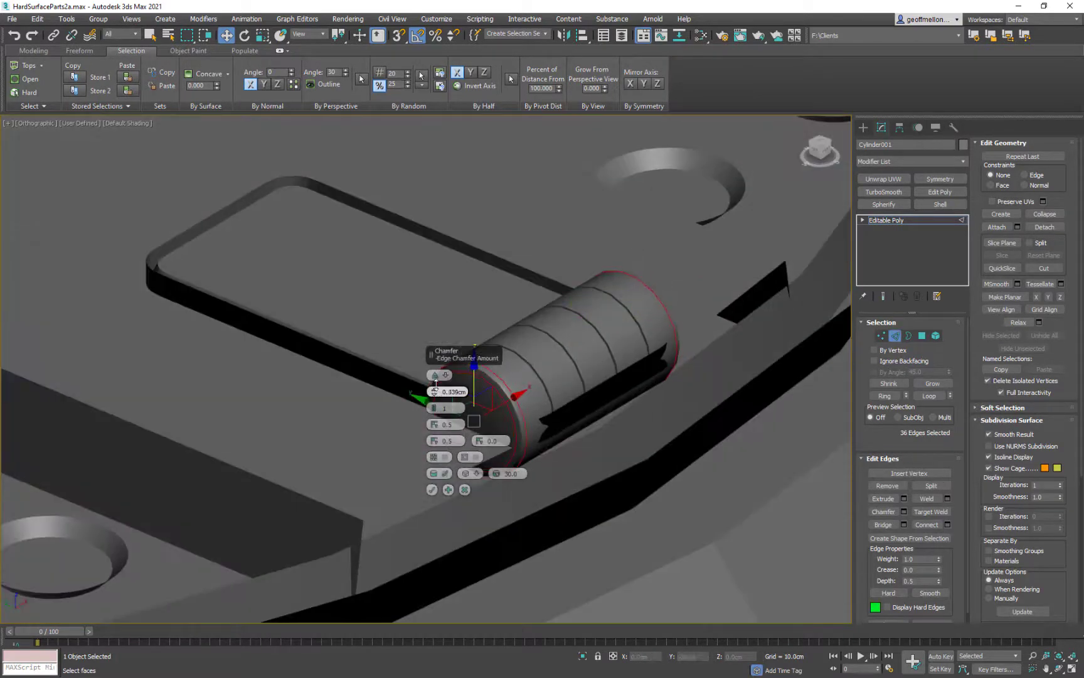
{"action": "left_click_drag", "start_coordinate": [436, 384], "coordinate": [436, 381]}
{"action": "middle_click_drag", "start_coordinate": [521, 408], "coordinate": [561, 360], "text": "alt"}
{"action": "left_click", "coordinate": [433, 490]}
{"action": "scroll", "coordinate": [442, 482], "scroll_direction": "down", "scroll_amount": 5}
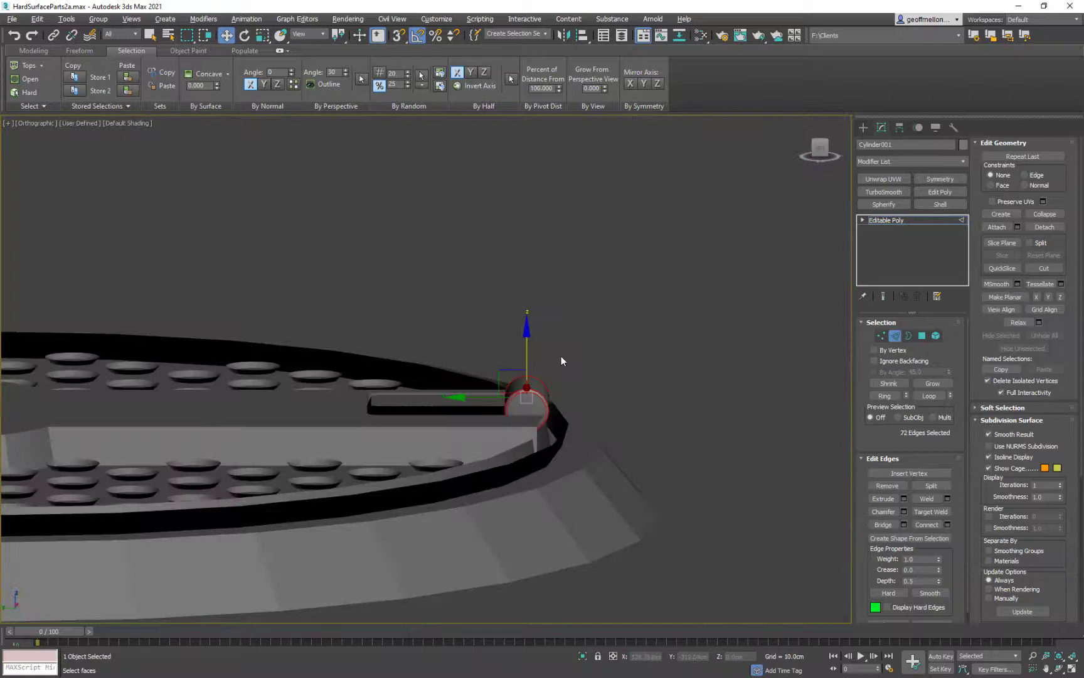
Step: Leave edge editing, nudge the cylinder along X to line it up with the strip, and deselect it
{"action": "left_click", "coordinate": [900, 340]}
{"action": "middle_click_drag", "start_coordinate": [675, 357], "coordinate": [578, 448], "text": "alt"}
{"action": "key", "text": "t"}
{"action": "key", "text": "z"}
{"action": "scroll", "coordinate": [536, 401], "scroll_direction": "down", "scroll_amount": 5}
{"action": "left_click_drag", "start_coordinate": [649, 399], "coordinate": [654, 399]}
{"action": "scroll", "coordinate": [657, 399], "scroll_direction": "down", "scroll_amount": 5}
{"action": "mouse_move", "coordinate": [665, 398]}
{"action": "middle_mouse_down"}
{"action": "mouse_move", "coordinate": [627, 373]}
{"action": "mouse_move", "coordinate": [606, 448]}
{"action": "mouse_move", "coordinate": [608, 377]}
{"action": "middle_mouse_up"}
{"action": "scroll", "coordinate": [477, 407], "scroll_direction": "down", "scroll_amount": 5}
{"action": "left_click", "coordinate": [479, 439]}
{"action": "scroll", "coordinate": [504, 388], "scroll_direction": "up", "scroll_amount": 5}
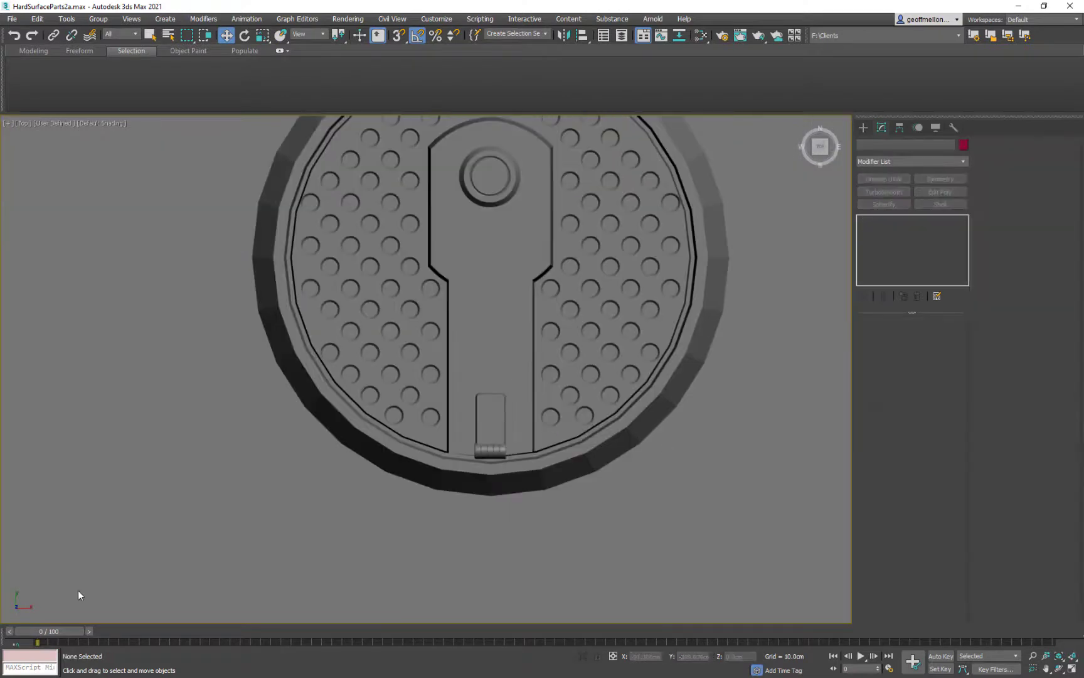
Step: Scale the cylinder to about 79% in Y
{"action": "middle_click_drag", "start_coordinate": [504, 420], "coordinate": [562, 304]}
{"action": "key", "text": "r"}
{"action": "left_click", "coordinate": [500, 371]}
{"action": "left_click_drag", "start_coordinate": [500, 307], "coordinate": [501, 327]}
{"action": "middle_click_drag", "start_coordinate": [596, 393], "coordinate": [520, 475], "text": "alt"}
{"action": "key", "text": "t"}
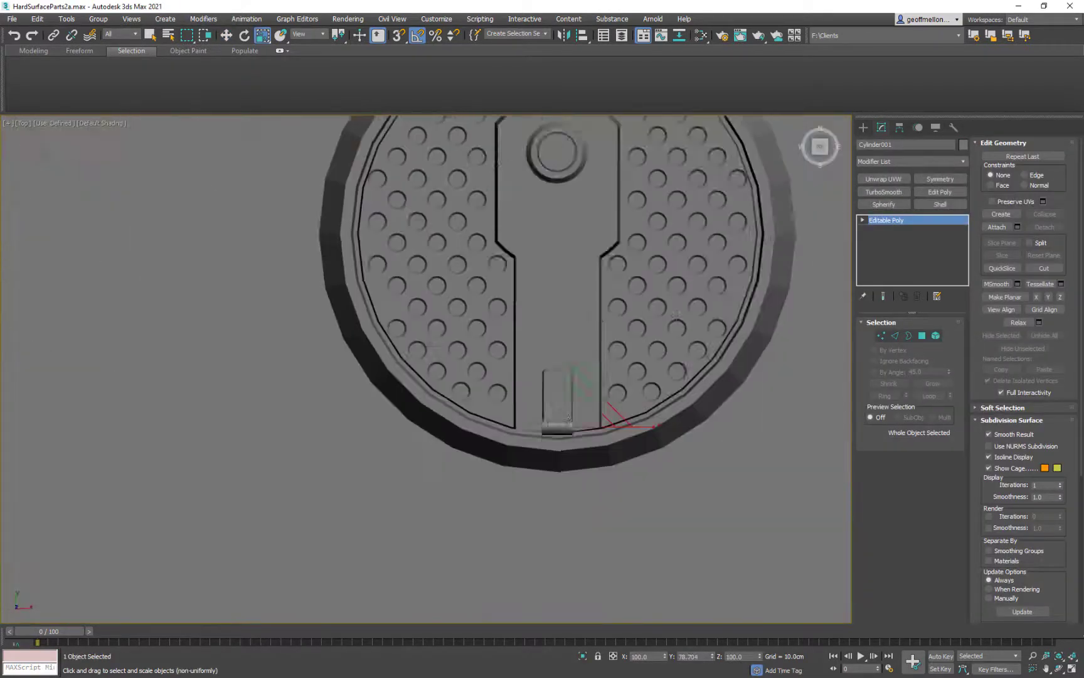
Step: Clone a diagonal slot element from the notched disc onto the riveted disc as a separate object
{"action": "scroll", "coordinate": [565, 377], "scroll_direction": "down", "scroll_amount": 5}
{"action": "middle_click_drag", "start_coordinate": [634, 163], "coordinate": [594, 310]}
{"action": "scroll", "coordinate": [571, 230], "scroll_direction": "down", "scroll_amount": 5}
{"action": "left_click", "coordinate": [681, 451]}
{"action": "key", "text": "5"}
{"action": "left_click", "coordinate": [658, 473]}
{"action": "key", "text": "w"}
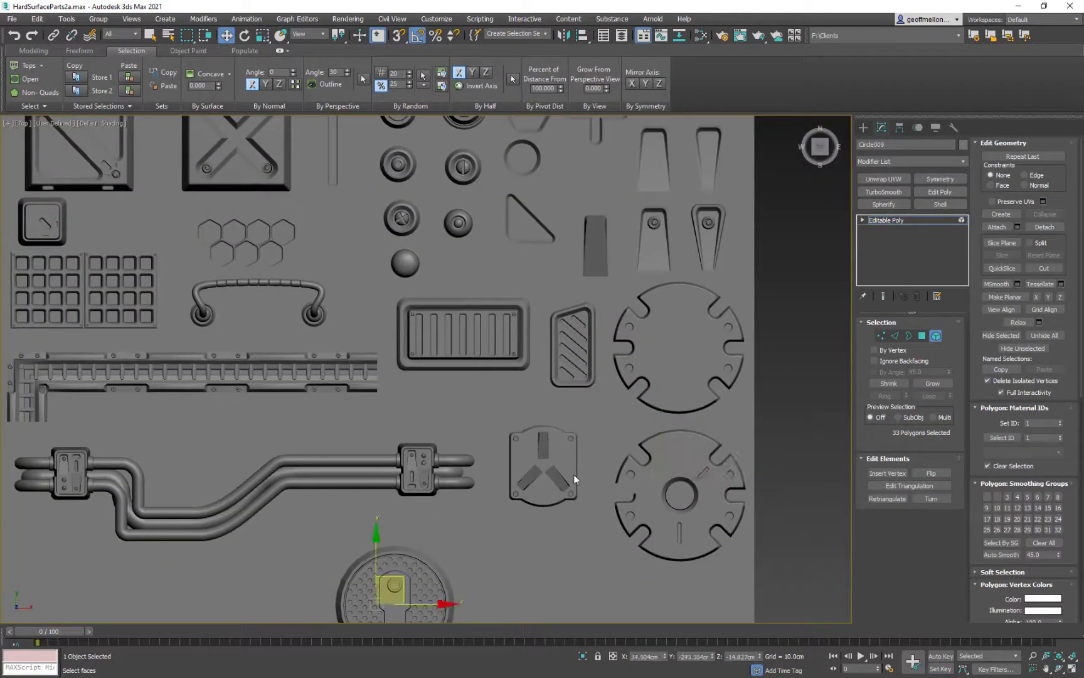
{"action": "left_click_drag", "start_coordinate": [628, 483], "coordinate": [408, 583], "text": "shift"}
{"action": "left_click", "coordinate": [579, 341]}
Step: Select the copied slot on the riveted disc and center its pivot on its geometry
{"action": "mouse_move", "coordinate": [426, 574]}
{"action": "middle_mouse_down", "text": "alt"}
{"action": "mouse_move", "coordinate": [465, 445]}
{"action": "mouse_move", "coordinate": [433, 521]}
{"action": "middle_mouse_up", "text": "alt"}
{"action": "scroll", "coordinate": [408, 421], "scroll_direction": "up", "scroll_amount": 5}
{"action": "key", "text": "F3"}
{"action": "key", "text": "4"}
{"action": "key", "text": "4"}
{"action": "left_click", "coordinate": [394, 402]}
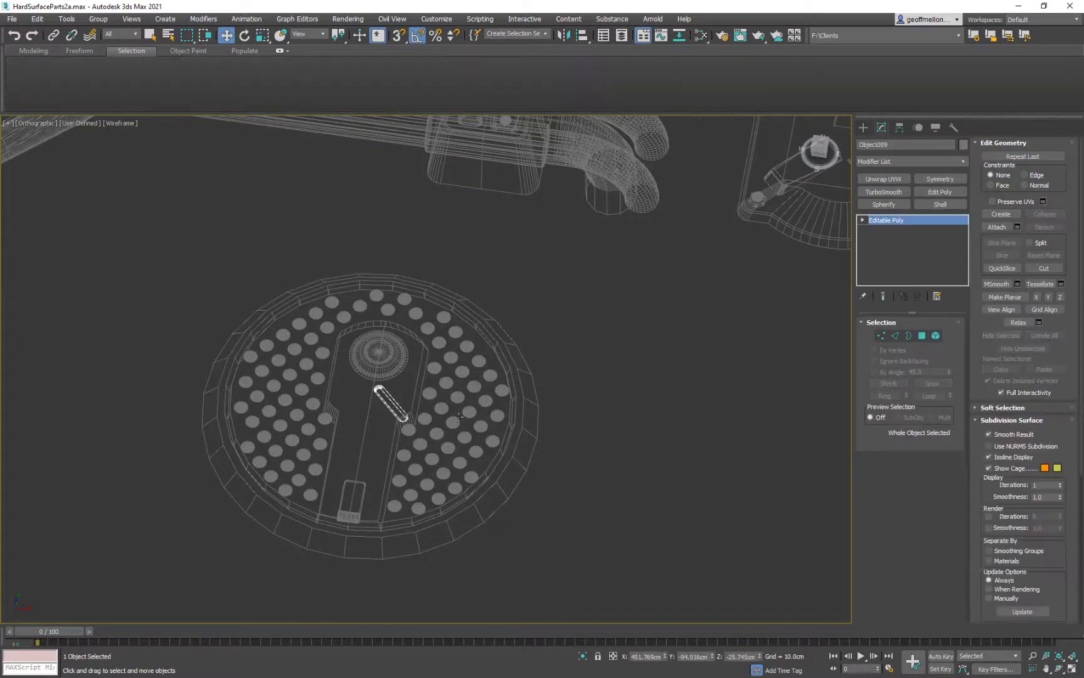
{"action": "key", "text": "F3"}
{"action": "mouse_move", "coordinate": [394, 402]}
{"action": "middle_mouse_down", "text": "alt"}
{"action": "mouse_move", "coordinate": [414, 381]}
{"action": "mouse_move", "coordinate": [402, 383]}
{"action": "middle_mouse_up", "text": "alt"}
{"action": "left_click", "coordinate": [900, 128]}
{"action": "left_click", "coordinate": [910, 206]}
{"action": "left_click", "coordinate": [910, 264]}
{"action": "left_click", "coordinate": [910, 206]}
Step: Adjust the slot's height to the keyhole piece's surface and place it just below the round stud
{"action": "left_click_drag", "start_coordinate": [394, 355], "coordinate": [396, 332]}
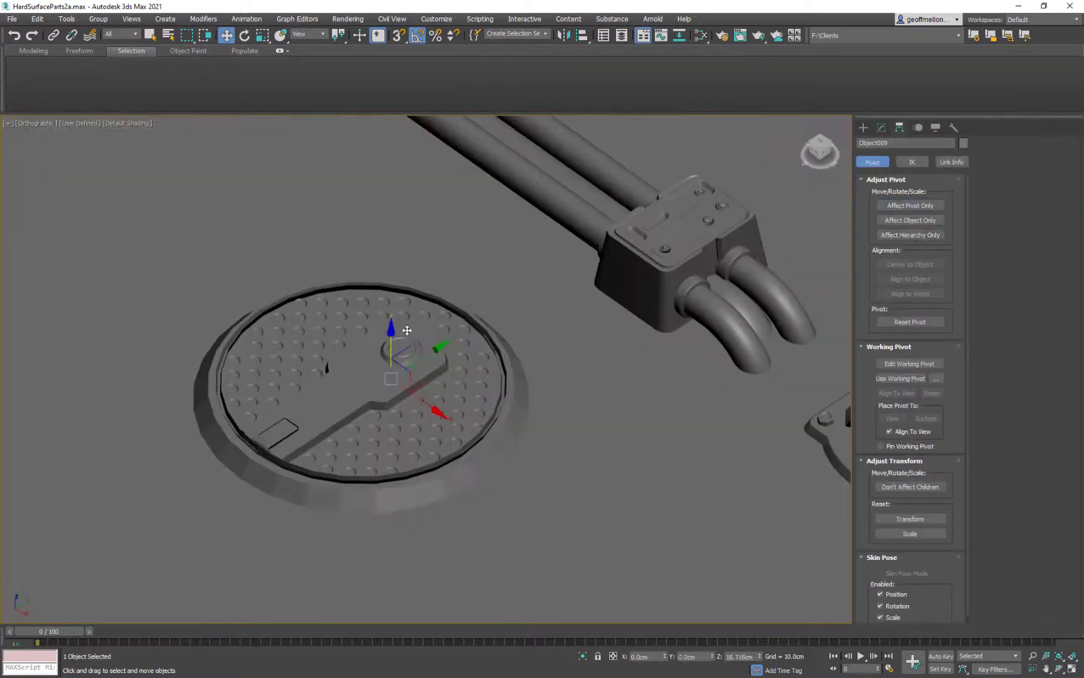
{"action": "key", "text": "t"}
{"action": "left_click_drag", "start_coordinate": [491, 288], "coordinate": [491, 333]}
{"action": "middle_click_drag", "start_coordinate": [477, 401], "coordinate": [509, 357], "text": "alt"}
{"action": "key", "text": "t"}
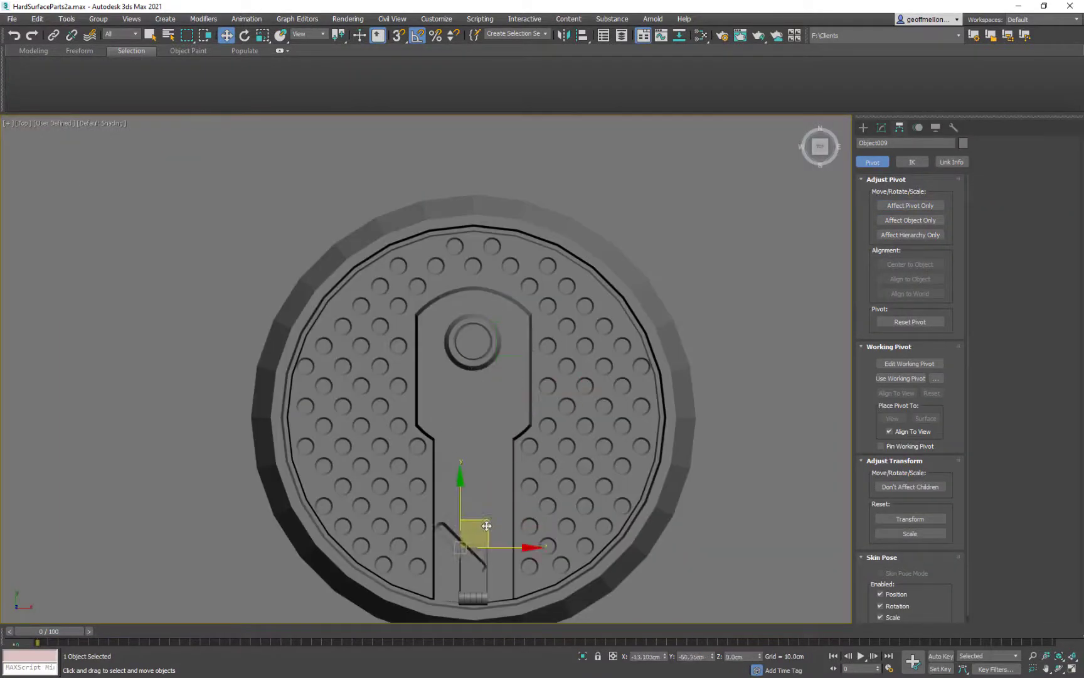
{"action": "middle_click_drag", "start_coordinate": [480, 372], "coordinate": [482, 365]}
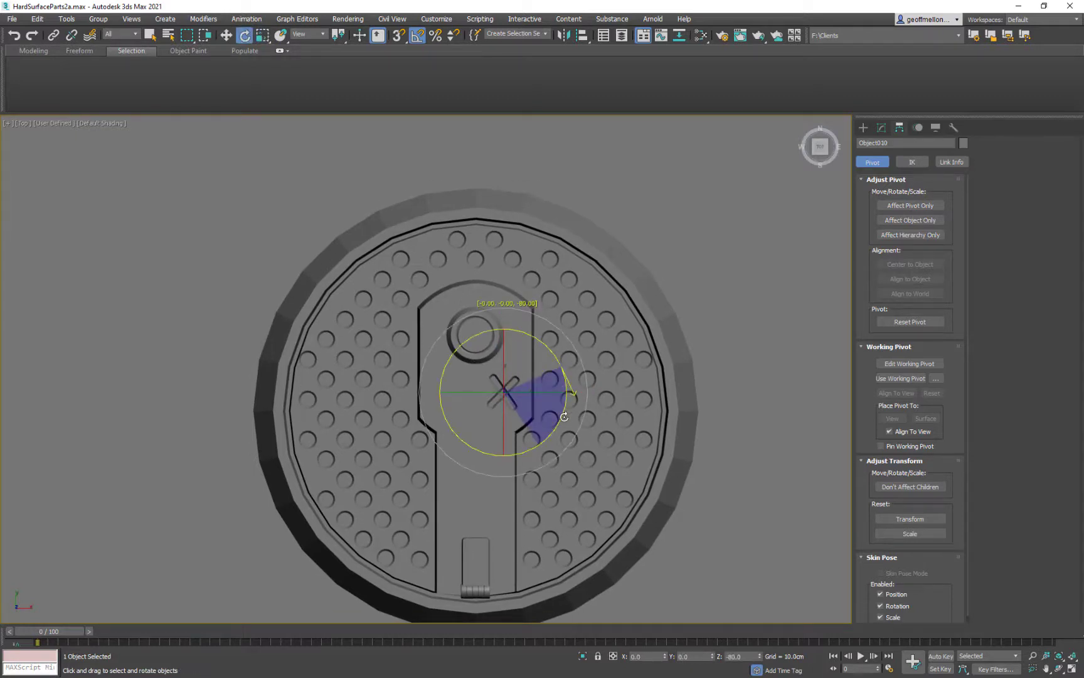
Step: Place a duplicate of the slot, rotated 90 degrees about Z, opposite the first as a mirrored diagonal pair
{"action": "key", "text": "w"}
{"action": "left_click", "coordinate": [721, 389]}
{"action": "middle_click_drag", "start_coordinate": [721, 389], "coordinate": [735, 423]}
{"action": "left_click", "coordinate": [460, 425]}
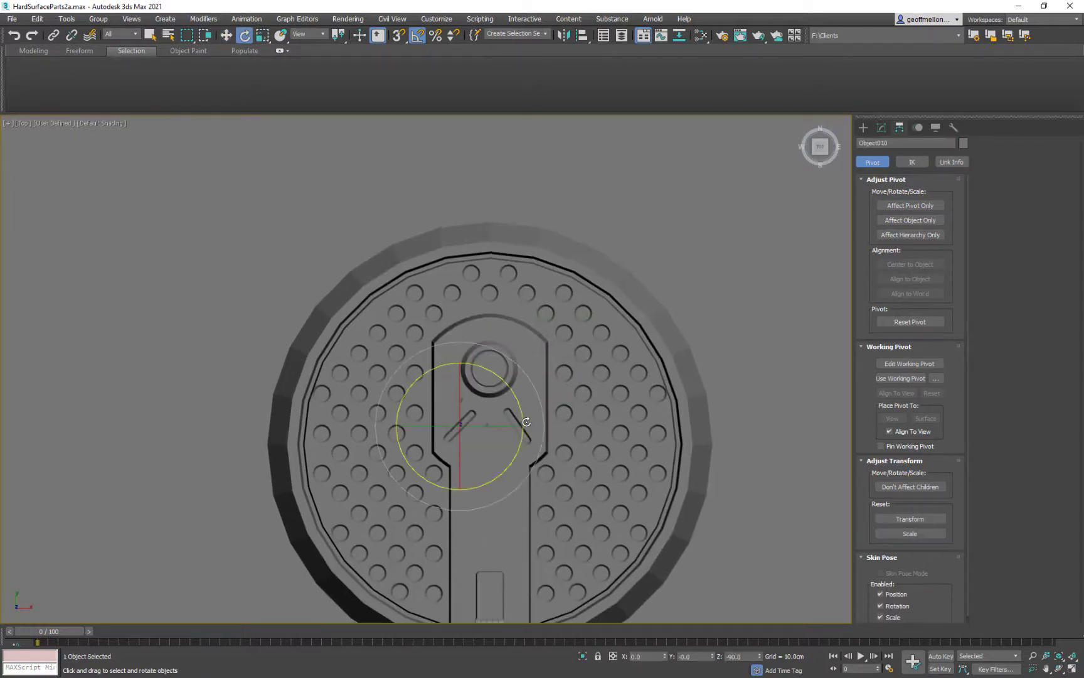
Step: Look over the round screw details elsewhere on the sheet and return to the riveted disc
{"action": "scroll", "coordinate": [502, 413], "scroll_direction": "down", "scroll_amount": 2}
{"action": "middle_click_drag", "start_coordinate": [515, 397], "coordinate": [495, 577]}
{"action": "scroll", "coordinate": [502, 502], "scroll_direction": "down", "scroll_amount": 2}
{"action": "left_click", "coordinate": [555, 427]}
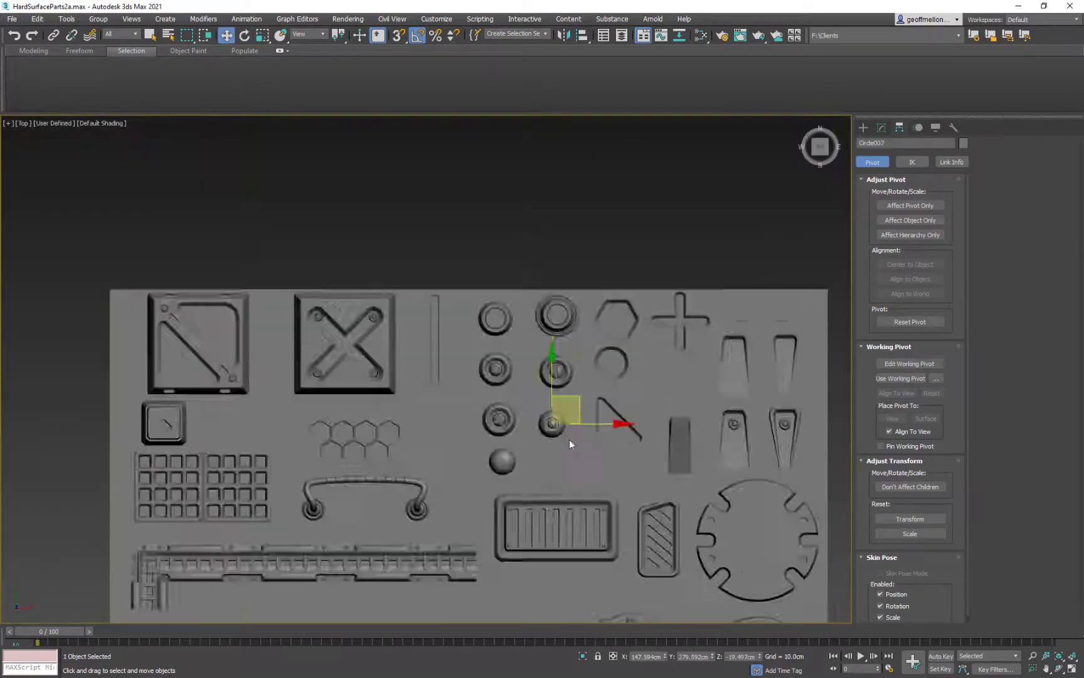
{"action": "middle_click_drag", "start_coordinate": [570, 441], "coordinate": [584, 283]}
{"action": "scroll", "coordinate": [584, 283], "scroll_direction": "up", "scroll_amount": 1}
{"action": "middle_click_drag", "start_coordinate": [587, 347], "coordinate": [607, 311]}
{"action": "scroll", "coordinate": [550, 596], "scroll_direction": "up", "scroll_amount": 5}
{"action": "left_click", "coordinate": [535, 432]}
{"action": "middle_click_drag", "start_coordinate": [552, 483], "coordinate": [544, 374]}
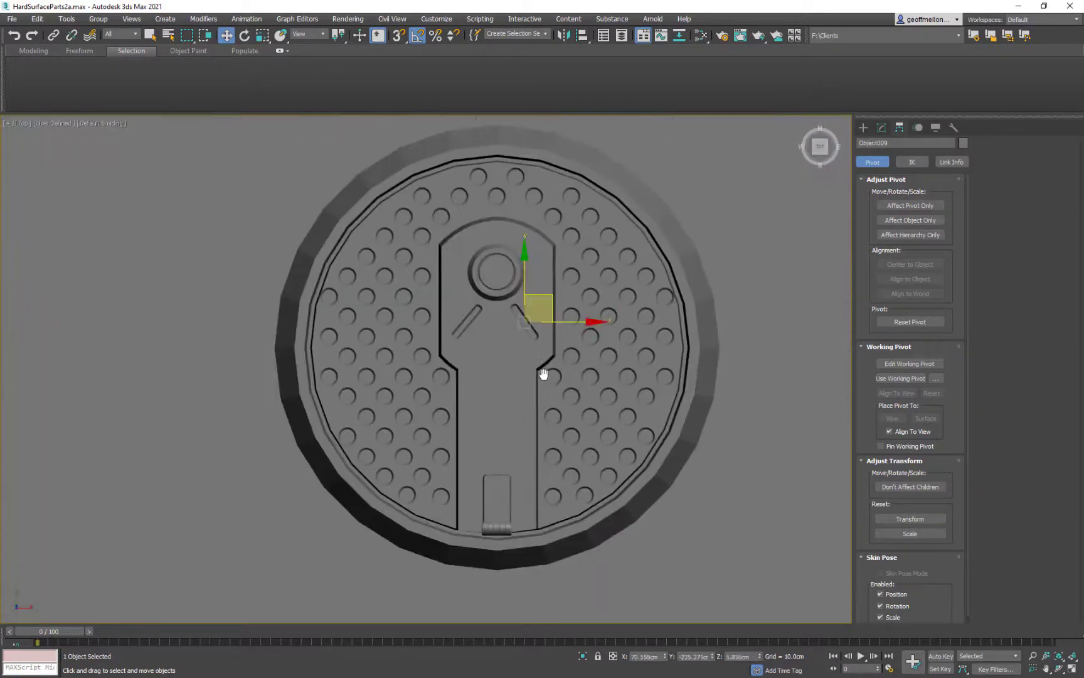
Step: Select the loops at the bottom of the cylinder's four grooves and remove them with their vertices
{"action": "scroll", "coordinate": [502, 536], "scroll_direction": "up", "scroll_amount": 5}
{"action": "left_click", "coordinate": [541, 506]}
{"action": "scroll", "coordinate": [531, 496], "scroll_direction": "up", "scroll_amount": 5}
{"action": "key", "text": "2"}
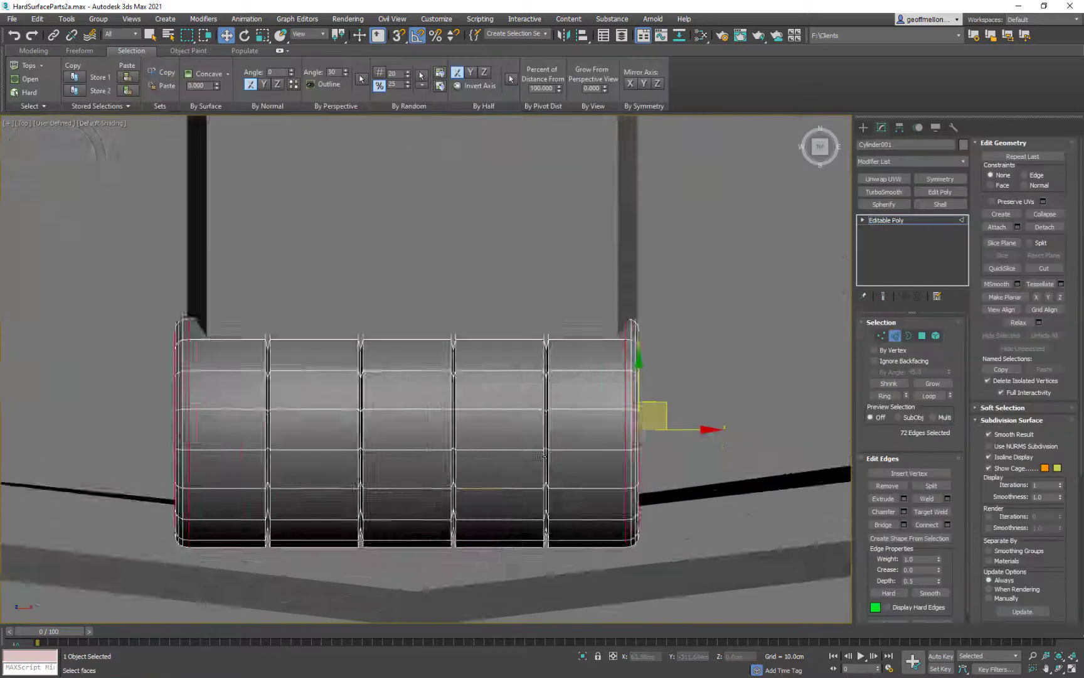
{"action": "scroll", "coordinate": [546, 433], "scroll_direction": "up", "scroll_amount": 6}
{"action": "left_click", "coordinate": [542, 428]}
{"action": "left_click", "coordinate": [171, 428], "text": "ctrl"}
{"action": "middle_click_drag", "start_coordinate": [151, 459], "coordinate": [631, 409]}
{"action": "left_click", "coordinate": [278, 378], "text": "ctrl"}
{"action": "middle_click_drag", "start_coordinate": [278, 377], "coordinate": [298, 354]}
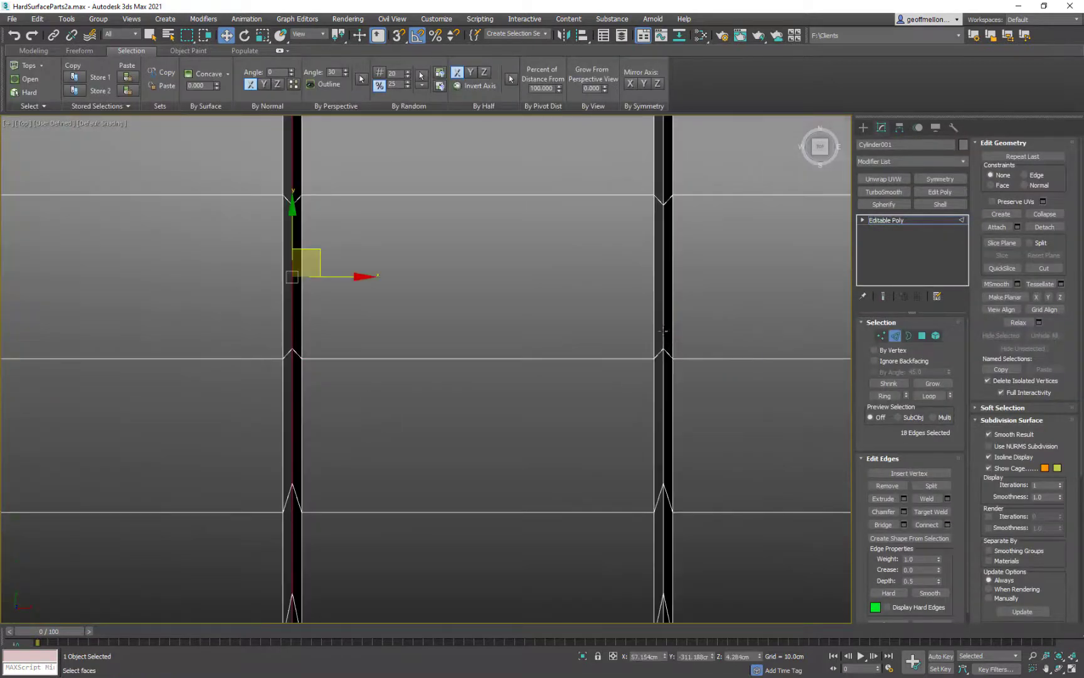
{"action": "middle_click_drag", "start_coordinate": [663, 331], "coordinate": [640, 407]}
{"action": "double_click", "coordinate": [639, 400], "text": "ctrl"}
{"action": "scroll", "coordinate": [639, 400], "scroll_direction": "down", "scroll_amount": 3}
{"action": "middle_click_drag", "start_coordinate": [826, 385], "coordinate": [445, 405]}
{"action": "double_click", "coordinate": [445, 405], "text": "ctrl"}
{"action": "double_click", "coordinate": [630, 405], "text": "ctrl"}
{"action": "key", "text": "ctrl+BackSpace"}
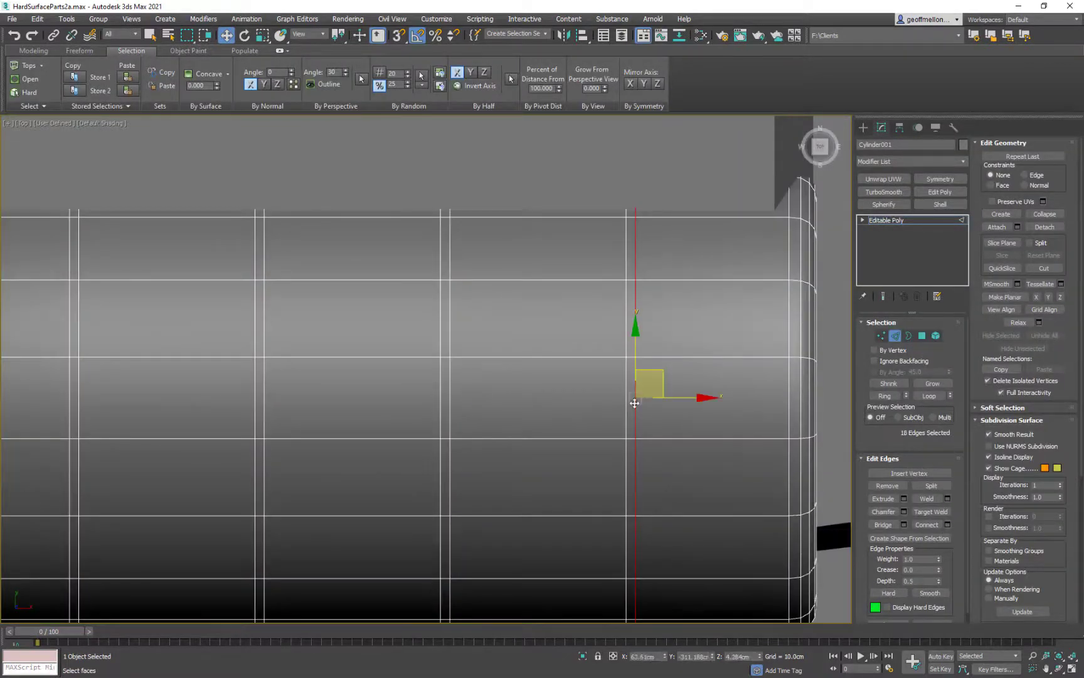
Step: Remove the surplus paired edge loops from the cylinder, keeping only two loops around its middle
{"action": "double_click", "coordinate": [436, 404], "text": "ctrl"}
{"action": "key", "text": "ctrl+BackSpace"}
{"action": "middle_click_drag", "start_coordinate": [267, 435], "coordinate": [511, 427]}
Step: Scale the two remaining edge loops apart along X about their shared selection center
{"action": "scroll", "coordinate": [536, 418], "scroll_direction": "down", "scroll_amount": 5}
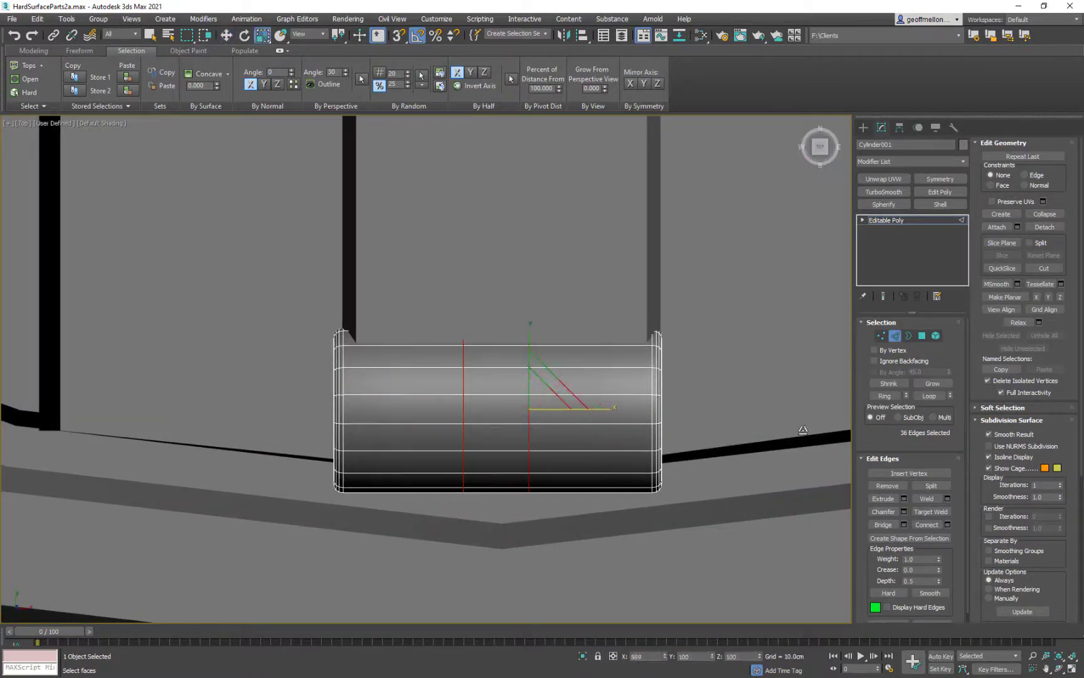
{"action": "left_click_drag", "start_coordinate": [339, 36], "coordinate": [339, 71]}
{"action": "middle_click_drag", "start_coordinate": [642, 424], "coordinate": [596, 419]}
{"action": "left_click_drag", "start_coordinate": [532, 404], "coordinate": [505, 408]}
Step: Extrude the two middle edge loops of the cylinder inward with a height of -0.32 cm and a width of about 0.73 cm
{"action": "right_click", "coordinate": [610, 351]}
{"action": "left_click", "coordinate": [521, 416]}
{"action": "scroll", "coordinate": [613, 404], "scroll_direction": "down", "scroll_amount": 8}
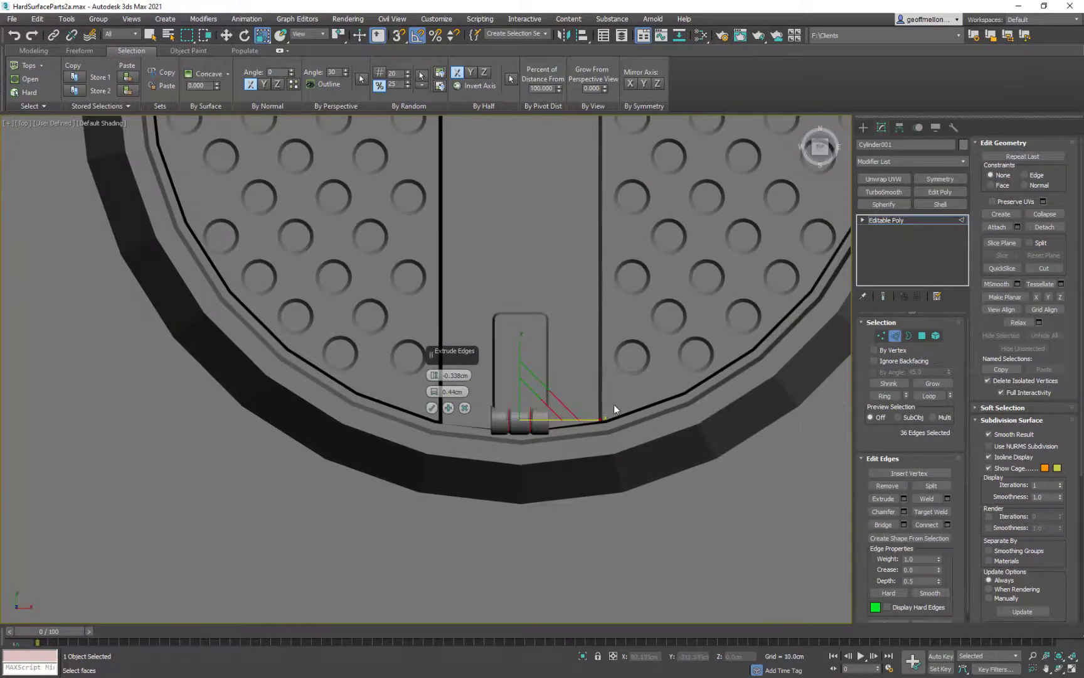
{"action": "scroll", "coordinate": [583, 439], "scroll_direction": "up", "scroll_amount": 9}
{"action": "left_click_drag", "start_coordinate": [434, 377], "coordinate": [434, 374]}
{"action": "left_click_drag", "start_coordinate": [434, 392], "coordinate": [434, 384]}
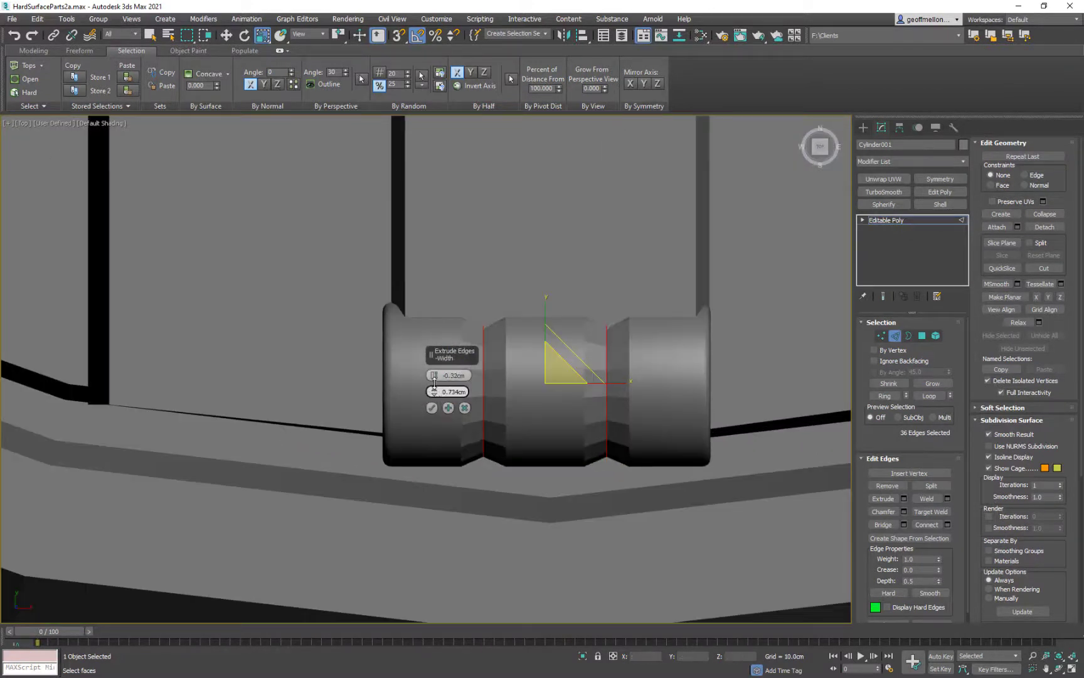
Step: Chamfer the two extruded loops with 0 segments to give both grooves a flat floor
{"action": "right_click", "coordinate": [508, 387]}
{"action": "left_click", "coordinate": [414, 453]}
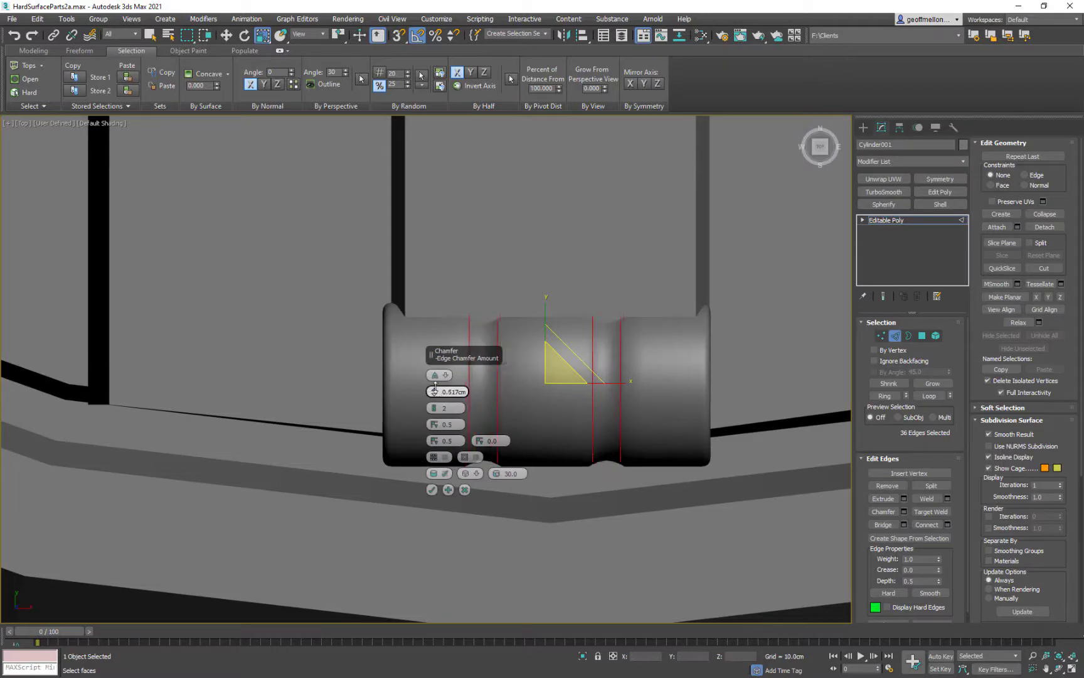
{"action": "left_click_drag", "start_coordinate": [433, 402], "coordinate": [435, 390]}
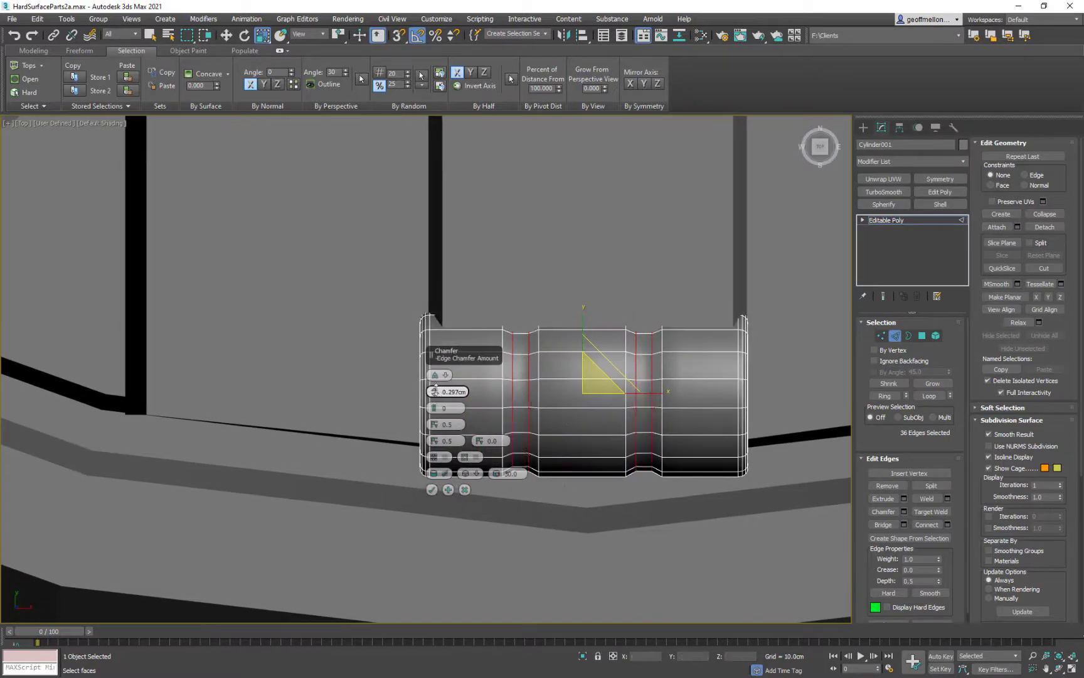
{"action": "left_click", "coordinate": [470, 472]}
{"action": "mouse_move", "coordinate": [614, 450]}
{"action": "middle_mouse_down", "text": "alt"}
{"action": "mouse_move", "coordinate": [634, 411]}
{"action": "mouse_move", "coordinate": [593, 423]}
{"action": "middle_mouse_up", "text": "alt"}
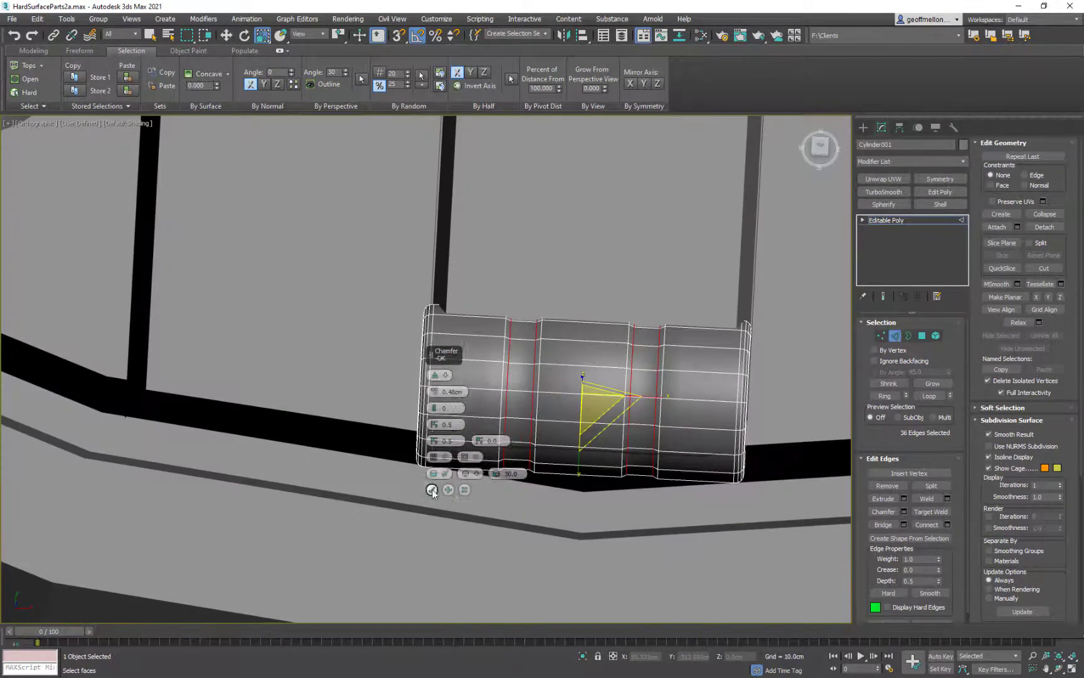
{"action": "left_click", "coordinate": [433, 490]}
Step: Select the polygon rings forming the floors of both grooves and assign them to smoothing group 9
{"action": "middle_click_drag", "start_coordinate": [753, 357], "coordinate": [772, 396], "text": "alt"}
{"action": "left_click", "coordinate": [480, 378], "text": "ctrl"}
{"action": "key", "text": "alt+r"}
{"action": "left_click", "coordinate": [922, 336], "text": "ctrl"}
{"action": "middle_click_drag", "start_coordinate": [567, 331], "coordinate": [544, 320]}
{"action": "left_click", "coordinate": [987, 507]}
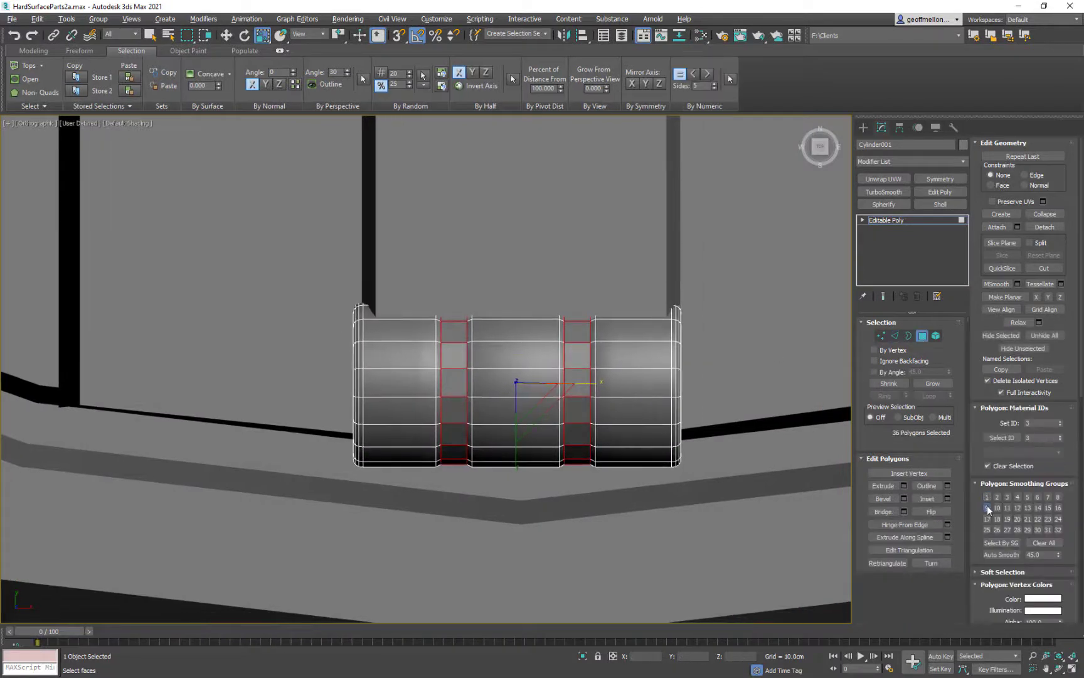
Step: Clear the polygon selection, turn off the edged-faces display and hide the grooved cylinder
{"action": "key", "text": "ctrl+d"}
{"action": "middle_click_drag", "start_coordinate": [595, 360], "coordinate": [608, 385]}
{"action": "key", "text": "F4"}
{"action": "scroll", "coordinate": [700, 400], "scroll_direction": "down", "scroll_amount": 5}
{"action": "middle_click_drag", "start_coordinate": [700, 399], "coordinate": [632, 454]}
{"action": "scroll", "coordinate": [616, 422], "scroll_direction": "down", "scroll_amount": 2}
{"action": "left_click", "coordinate": [886, 220]}
{"action": "key", "text": "alt+h"}
{"action": "scroll", "coordinate": [549, 448], "scroll_direction": "down", "scroll_amount": 1}
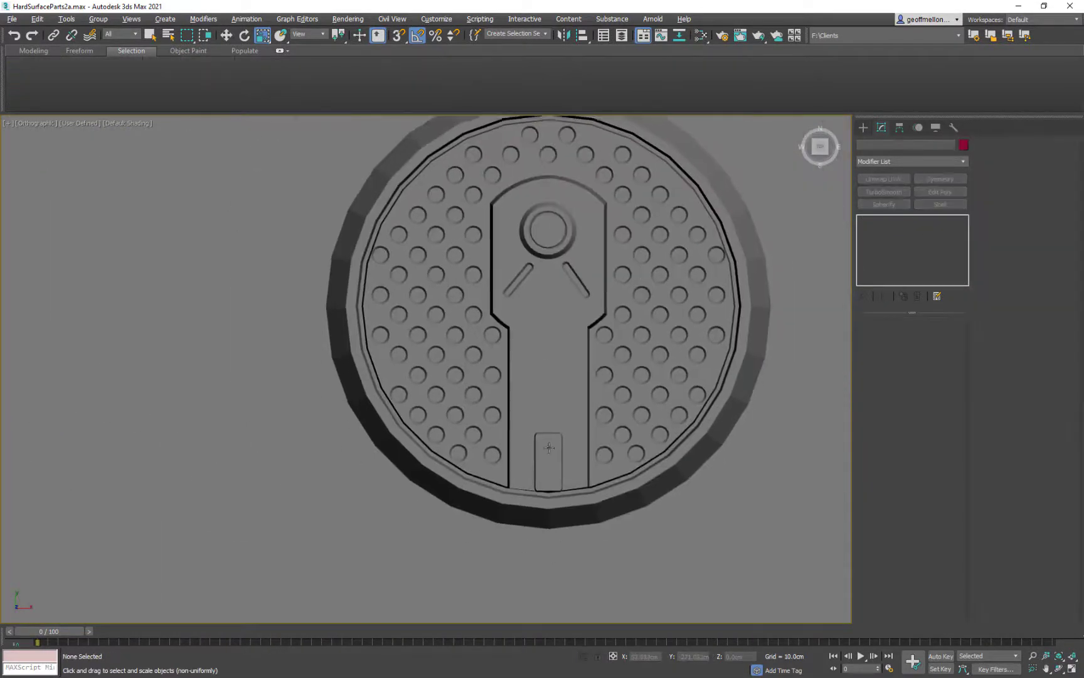
Step: Square off the lower end of the rectangular strip on the keyhole piece by removing its rounded corner vertices
{"action": "scroll", "coordinate": [550, 465], "scroll_direction": "up", "scroll_amount": 4}
{"action": "left_click", "coordinate": [585, 562]}
{"action": "key", "text": "1"}
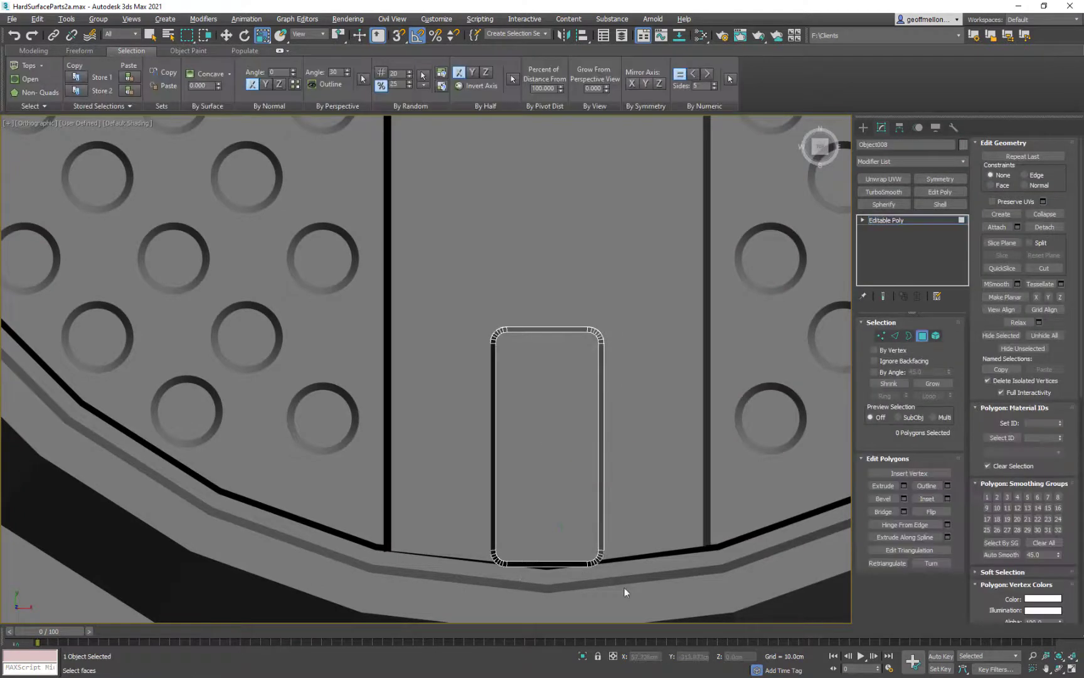
{"action": "left_click_drag", "start_coordinate": [653, 586], "coordinate": [474, 552]}
{"action": "left_click_drag", "start_coordinate": [545, 511], "coordinate": [545, 512]}
Step: Move the individual corner vertices at the strip's lower end along Y to follow the disc's rim
{"action": "middle_click_drag", "start_coordinate": [472, 498], "coordinate": [460, 530]}
{"action": "key", "text": "t"}
{"action": "key", "text": "z"}
{"action": "scroll", "coordinate": [568, 512], "scroll_direction": "down", "scroll_amount": 3}
{"action": "middle_click_drag", "start_coordinate": [568, 513], "coordinate": [619, 552]}
{"action": "left_click", "coordinate": [324, 471]}
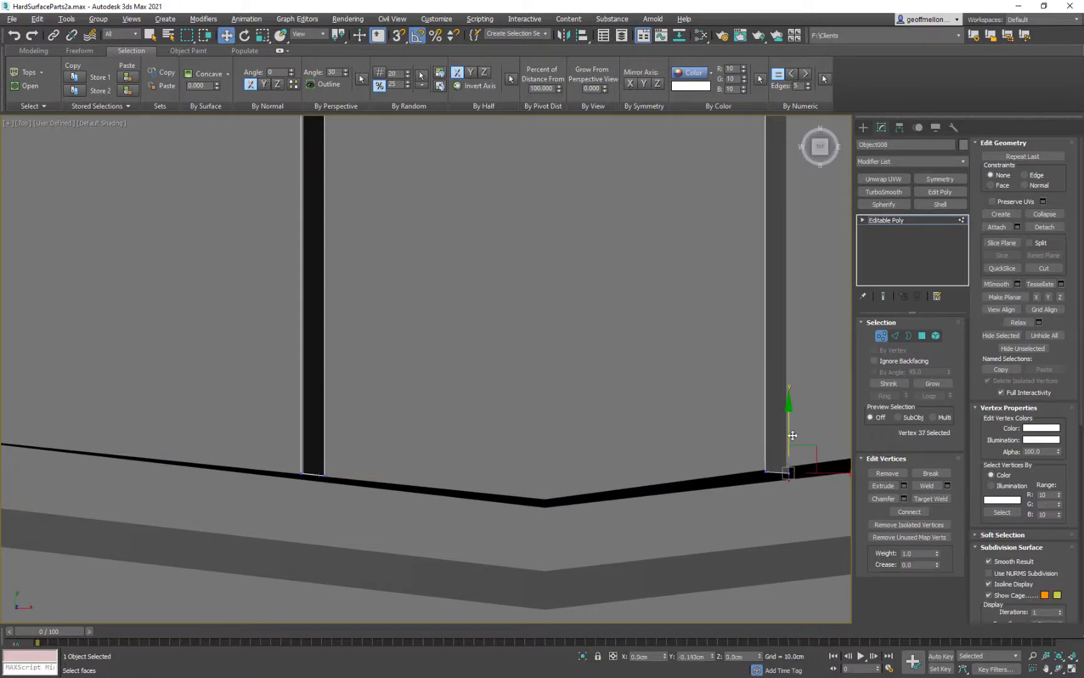
Step: Move the lower corner vertex of the recessed slot's right side along Y toward the hatch rim
{"action": "left_click_drag", "start_coordinate": [792, 436], "coordinate": [792, 436]}
{"action": "scroll", "coordinate": [521, 453], "scroll_direction": "down", "scroll_amount": 4}
{"action": "middle_click_drag", "start_coordinate": [534, 471], "coordinate": [307, 496], "text": "alt"}
{"action": "scroll", "coordinate": [570, 480], "scroll_direction": "up", "scroll_amount": 3}
{"action": "key", "text": "r"}
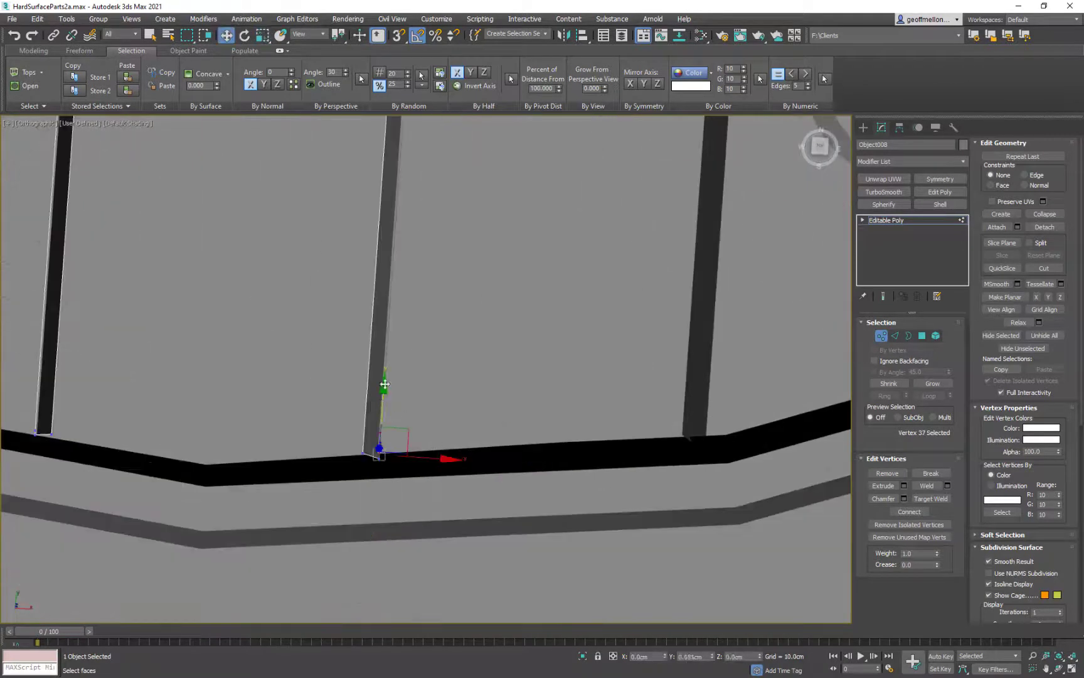
{"action": "middle_click_drag", "start_coordinate": [385, 383], "coordinate": [499, 377], "text": "alt"}
{"action": "left_click_drag", "start_coordinate": [461, 383], "coordinate": [463, 385]}
Step: Adjust the three bottom vertices of the recessed slot's right wall in Y so its end follows the rim
{"action": "middle_click_drag", "start_coordinate": [466, 390], "coordinate": [496, 373]}
{"action": "left_click_drag", "start_coordinate": [496, 373], "coordinate": [569, 476]}
{"action": "key", "text": "t"}
{"action": "key", "text": "z"}
{"action": "scroll", "coordinate": [542, 465], "scroll_direction": "down", "scroll_amount": 3}
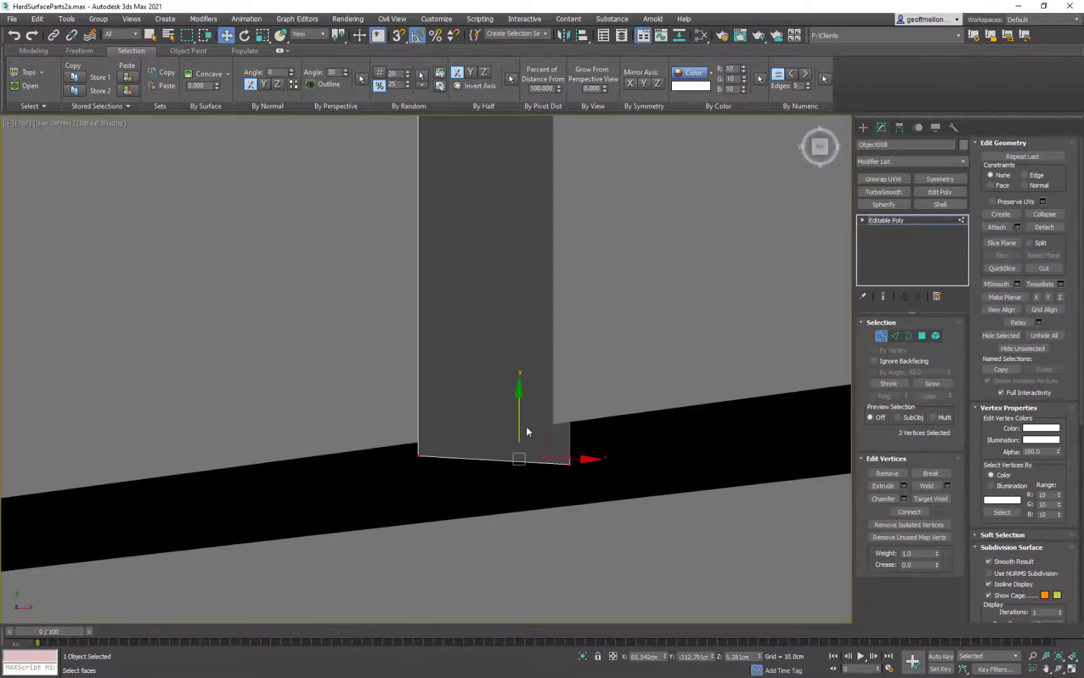
{"action": "scroll", "coordinate": [414, 406], "scroll_direction": "down", "scroll_amount": 4}
{"action": "middle_click_drag", "start_coordinate": [544, 487], "coordinate": [612, 476], "text": "alt"}
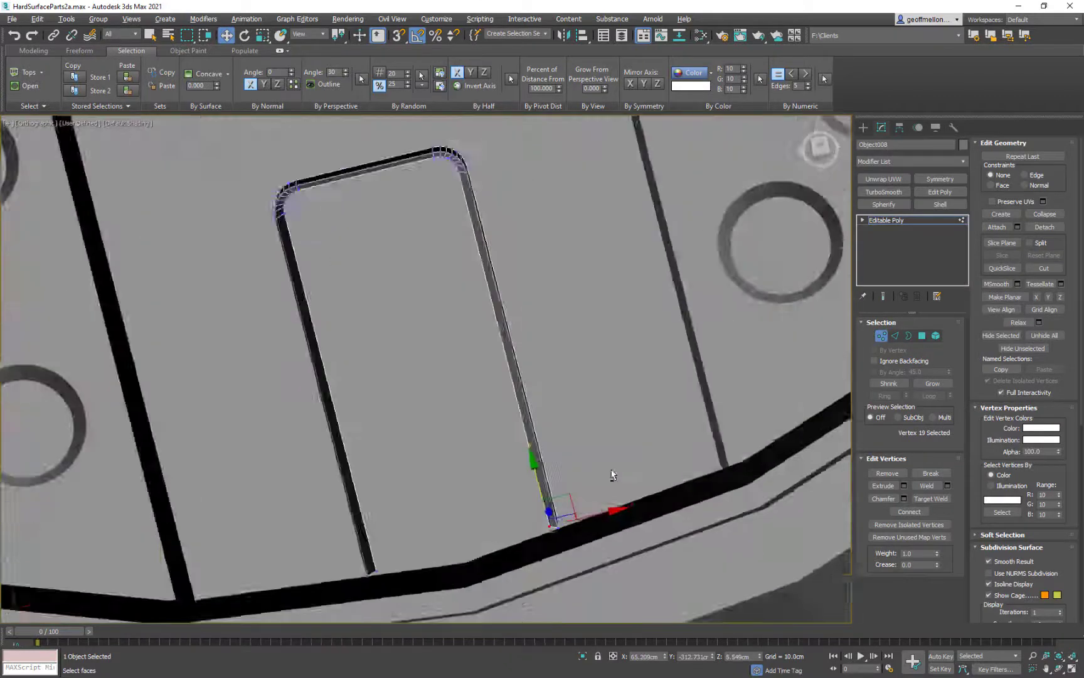
Step: Reposition the remaining single vertex at the slot's lower end to line up with the rim
{"action": "scroll", "coordinate": [564, 517], "scroll_direction": "up", "scroll_amount": 4}
{"action": "left_click", "coordinate": [533, 496]}
{"action": "scroll", "coordinate": [555, 493], "scroll_direction": "down", "scroll_amount": 3}
{"action": "middle_click_drag", "start_coordinate": [540, 393], "coordinate": [546, 494]}
{"action": "scroll", "coordinate": [547, 497], "scroll_direction": "down", "scroll_amount": 6}
{"action": "key", "text": "t"}
{"action": "scroll", "coordinate": [629, 459], "scroll_direction": "down", "scroll_amount": 4}
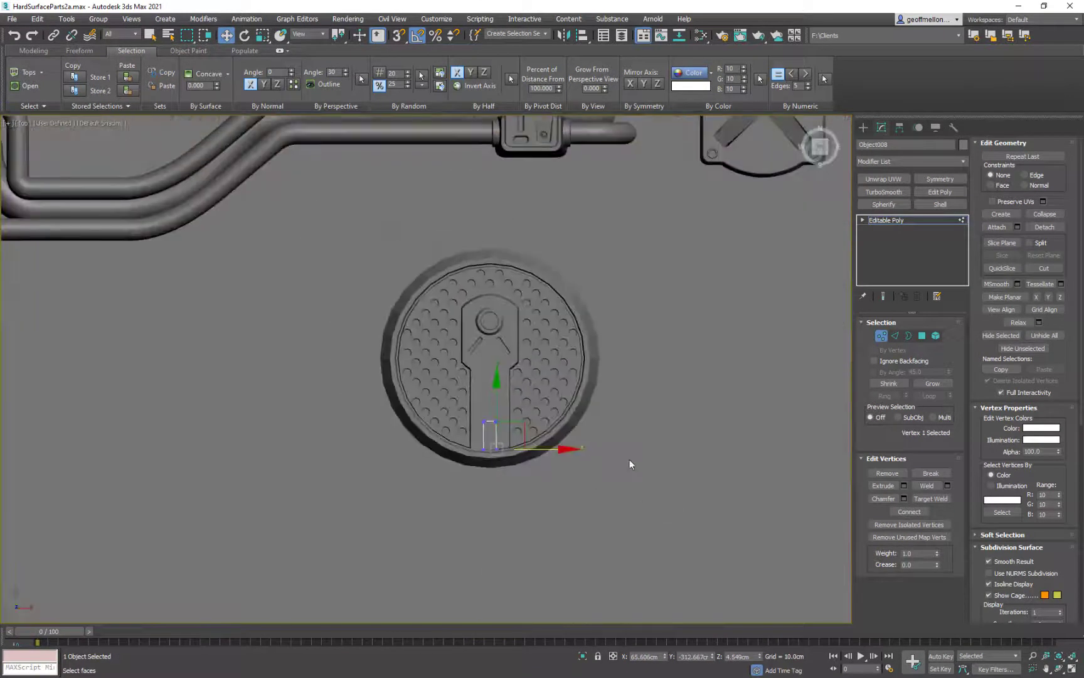
Step: Clone the small angled groove below the round boss by rotating a copy to vertical, placed between the two angled grooves
{"action": "key", "text": "1"}
{"action": "middle_click_drag", "start_coordinate": [630, 459], "coordinate": [647, 440]}
{"action": "left_click", "coordinate": [646, 440]}
{"action": "scroll", "coordinate": [524, 320], "scroll_direction": "up", "scroll_amount": 4}
{"action": "left_click", "coordinate": [528, 348]}
{"action": "key", "text": "e"}
{"action": "mouse_move", "coordinate": [584, 317]}
{"action": "left_mouse_down", "text": "shift"}
{"action": "mouse_move", "coordinate": [588, 337]}
{"action": "mouse_move", "coordinate": [522, 344]}
{"action": "left_mouse_up", "text": "shift"}
{"action": "key", "text": "Return"}
Step: Lengthen the vertical groove down the centre plate by moving its 32 lower end vertices along Y
{"action": "key", "text": "w"}
{"action": "key", "text": "1"}
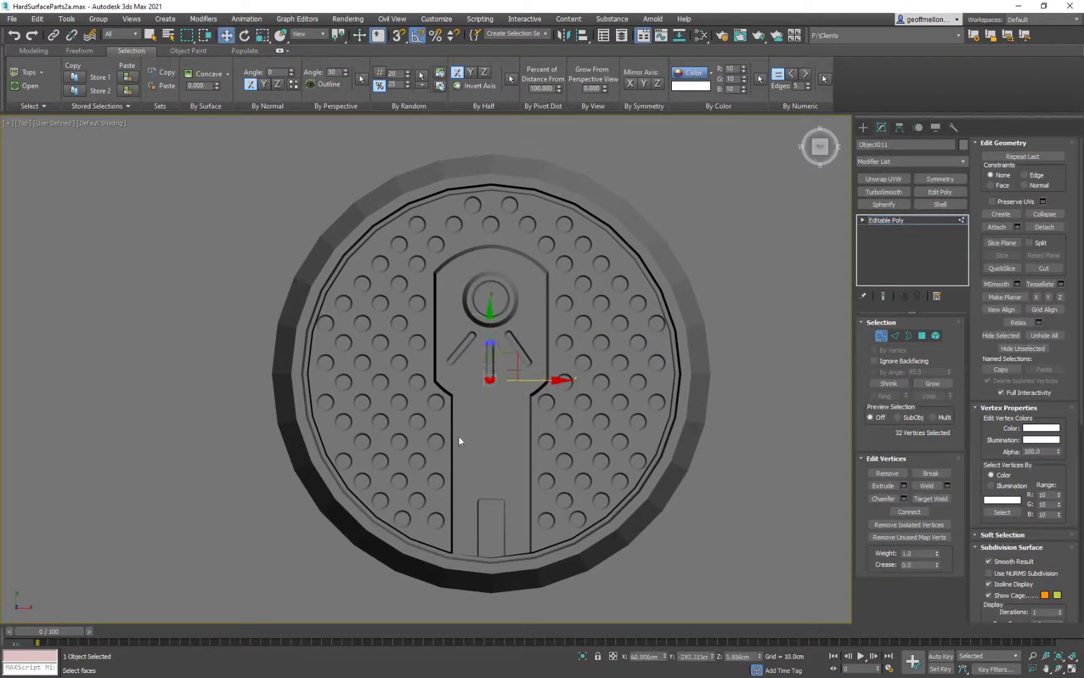
{"action": "scroll", "coordinate": [552, 383], "scroll_direction": "down", "scroll_amount": 5}
{"action": "key", "text": "1"}
Step: Apply TurboSmooth to the hatch's outer ring and raise its iterations, with smoothing groups kept separate
{"action": "left_click", "coordinate": [641, 536]}
{"action": "middle_click_drag", "start_coordinate": [658, 570], "coordinate": [674, 542]}
{"action": "scroll", "coordinate": [590, 422], "scroll_direction": "up", "scroll_amount": 4}
{"action": "left_click", "coordinate": [601, 424]}
{"action": "key", "text": "4"}
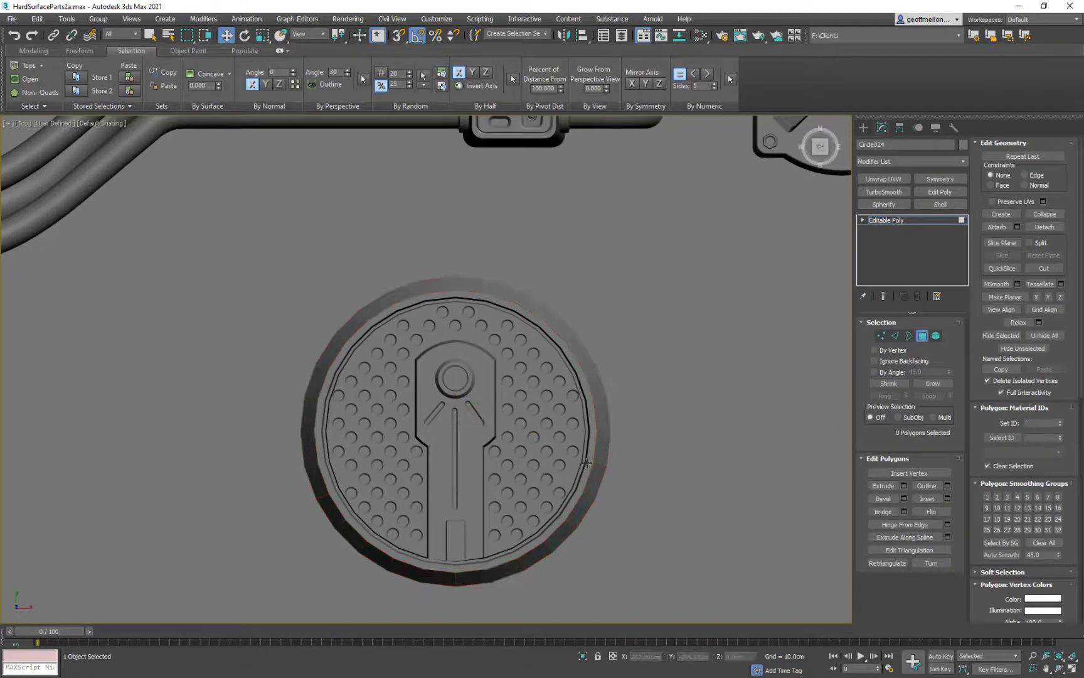
{"action": "left_click", "coordinate": [884, 192]}
{"action": "middle_click_drag", "start_coordinate": [648, 365], "coordinate": [678, 353]}
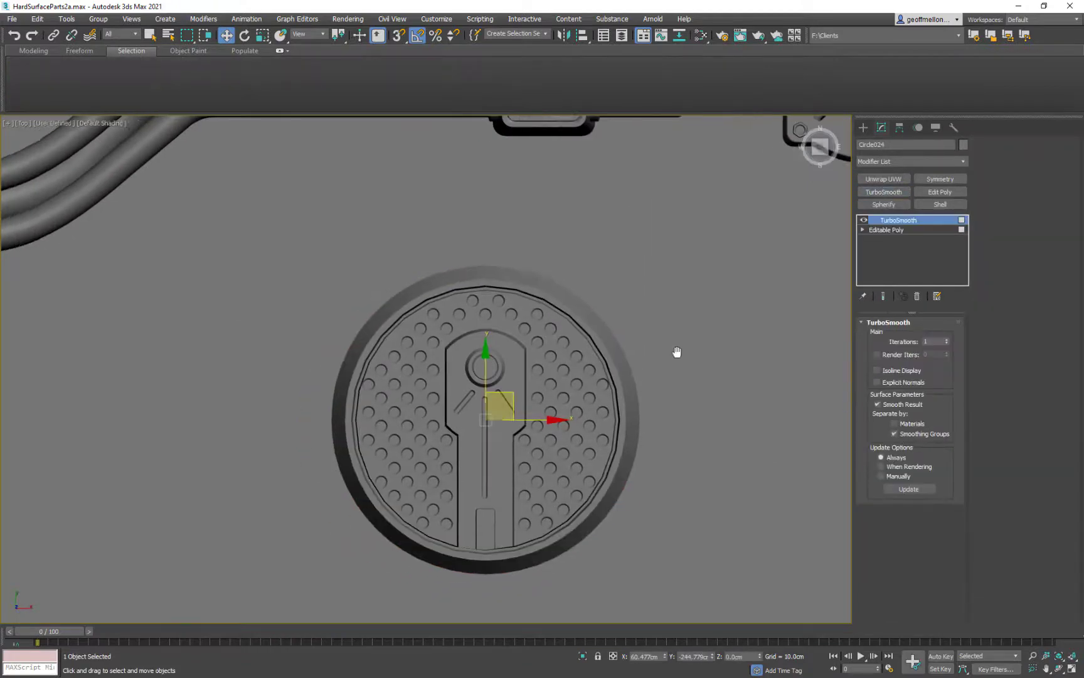
{"action": "left_click", "coordinate": [947, 339]}
{"action": "left_click", "coordinate": [946, 340]}
{"action": "scroll", "coordinate": [582, 347], "scroll_direction": "up", "scroll_amount": 3}
{"action": "middle_click_drag", "start_coordinate": [583, 347], "coordinate": [653, 398]}
{"action": "scroll", "coordinate": [743, 398], "scroll_direction": "down", "scroll_amount": 3}
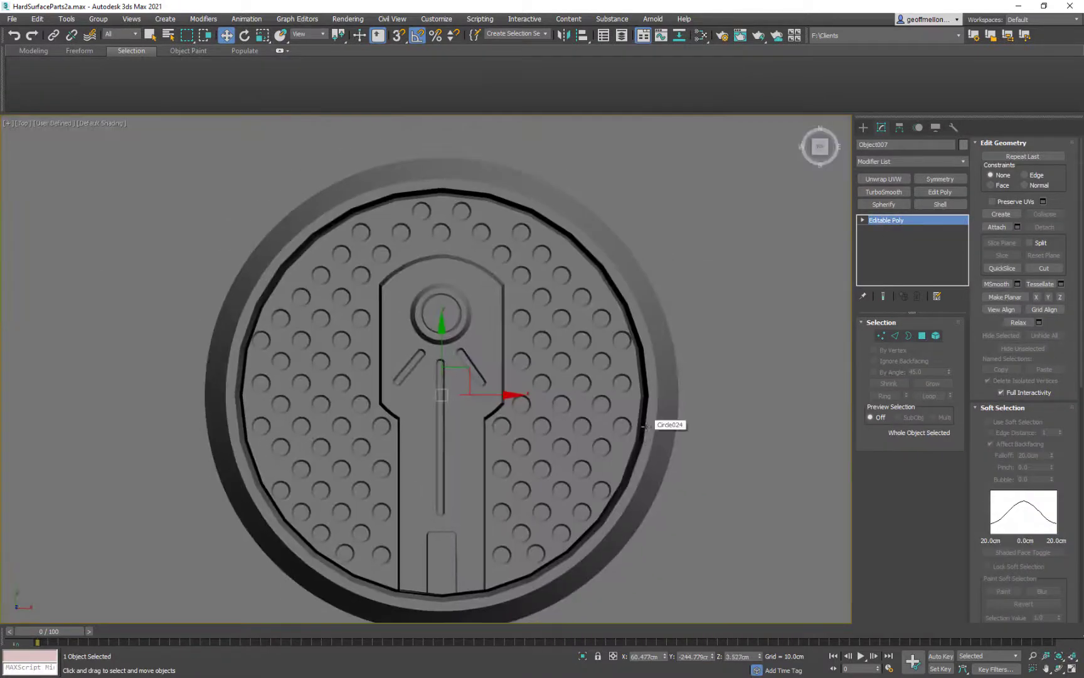
Step: Apply TurboSmooth with 2 iterations to the hatch's inner rim, separated by smoothing groups
{"action": "key", "text": "4"}
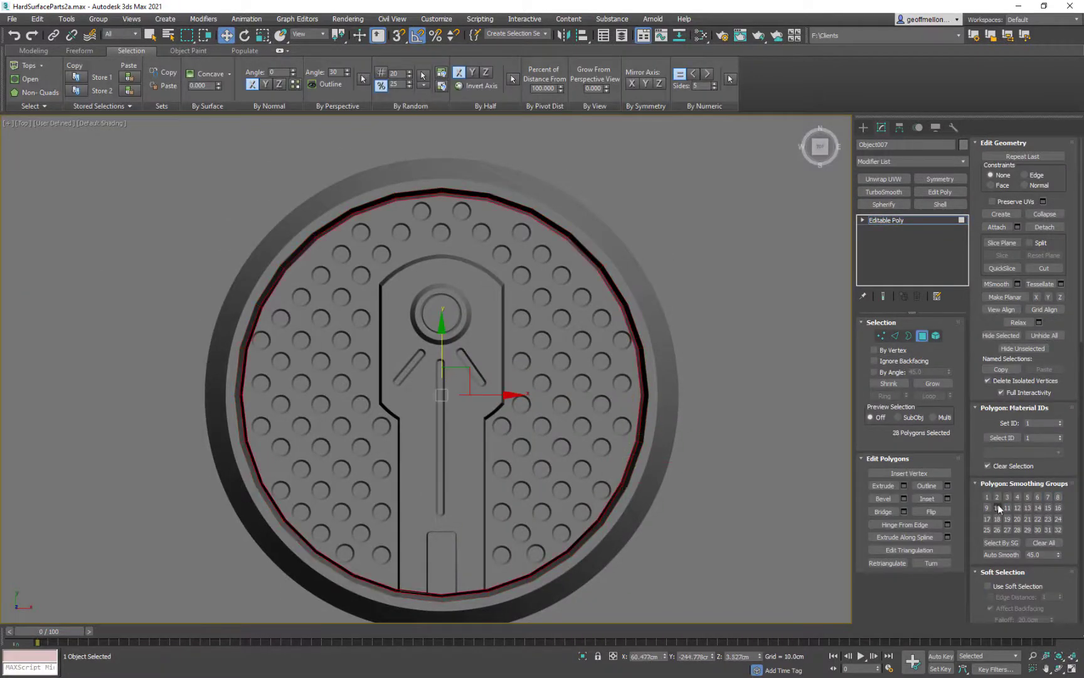
{"action": "scroll", "coordinate": [755, 423], "scroll_direction": "down", "scroll_amount": 2}
{"action": "left_click", "coordinate": [884, 192]}
{"action": "scroll", "coordinate": [729, 364], "scroll_direction": "up", "scroll_amount": 4}
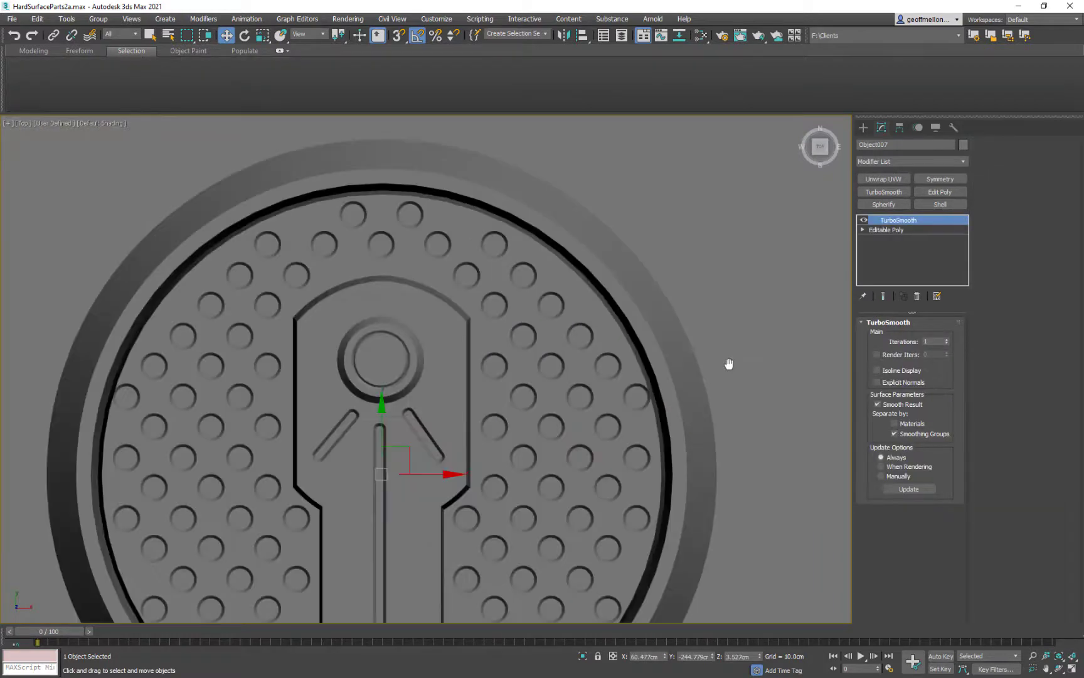
{"action": "scroll", "coordinate": [729, 364], "scroll_direction": "down", "scroll_amount": 3}
{"action": "left_click", "coordinate": [947, 339]}
{"action": "scroll", "coordinate": [632, 408], "scroll_direction": "up", "scroll_amount": 4}
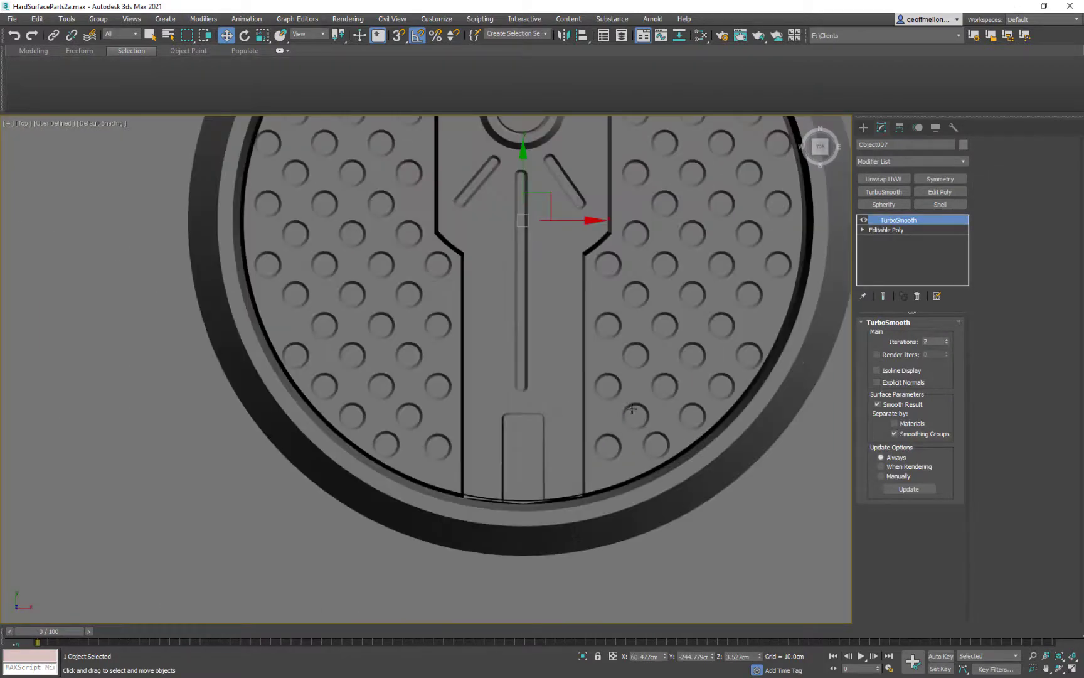
Step: Move the bottom edge vertices of the centre plate along Y so they follow the smoothed inner rim
{"action": "left_click", "coordinate": [541, 477]}
{"action": "middle_click_drag", "start_coordinate": [541, 477], "coordinate": [558, 453]}
{"action": "key", "text": "1"}
{"action": "scroll", "coordinate": [545, 453], "scroll_direction": "up", "scroll_amount": 5}
{"action": "left_click", "coordinate": [534, 529]}
{"action": "left_click", "coordinate": [365, 510], "text": "ctrl"}
{"action": "middle_click_drag", "start_coordinate": [600, 524], "coordinate": [601, 502], "text": "alt"}
{"action": "left_click", "coordinate": [701, 501], "text": "ctrl"}
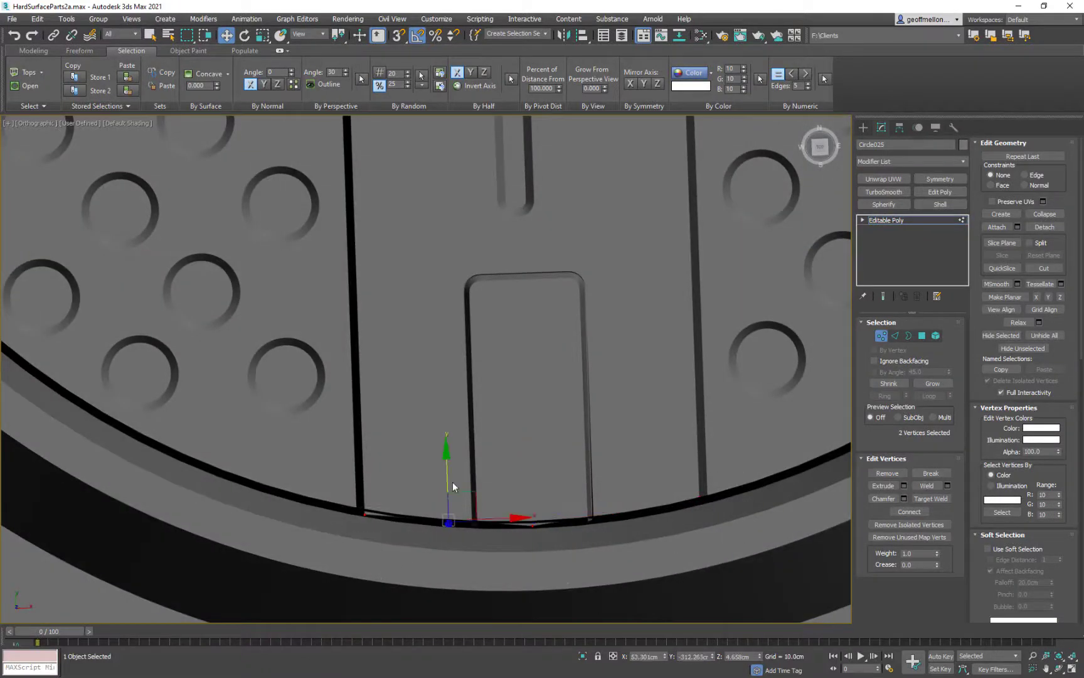
{"action": "left_click_drag", "start_coordinate": [452, 482], "coordinate": [453, 480]}
{"action": "key", "text": "t"}
{"action": "scroll", "coordinate": [575, 508], "scroll_direction": "down", "scroll_amount": 7}
{"action": "middle_click_drag", "start_coordinate": [593, 508], "coordinate": [547, 361]}
{"action": "left_click", "coordinate": [881, 336]}
Step: Collapse the outer ring's modifier stack and attach the other hatch pieces to it
{"action": "scroll", "coordinate": [538, 466], "scroll_direction": "down", "scroll_amount": 2}
{"action": "middle_click_drag", "start_coordinate": [538, 465], "coordinate": [541, 494]}
{"action": "scroll", "coordinate": [540, 494], "scroll_direction": "down", "scroll_amount": 2}
{"action": "scroll", "coordinate": [620, 474], "scroll_direction": "up", "scroll_amount": 6}
{"action": "left_click", "coordinate": [551, 466]}
{"action": "right_click", "coordinate": [889, 221]}
{"action": "left_click", "coordinate": [860, 339]}
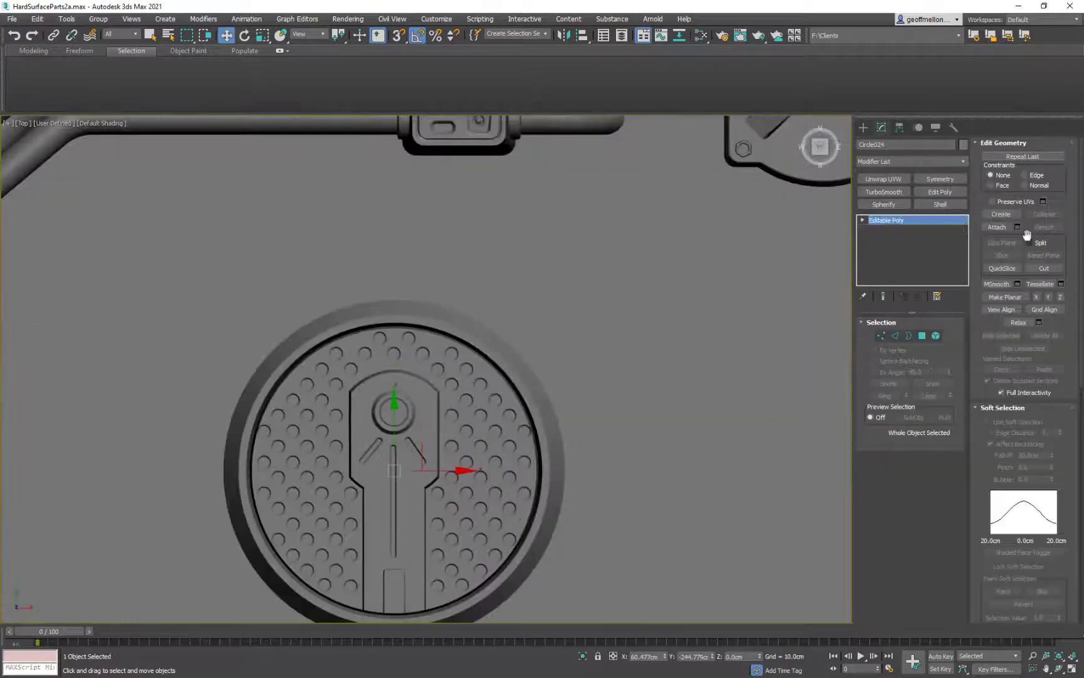
{"action": "left_click", "coordinate": [527, 458]}
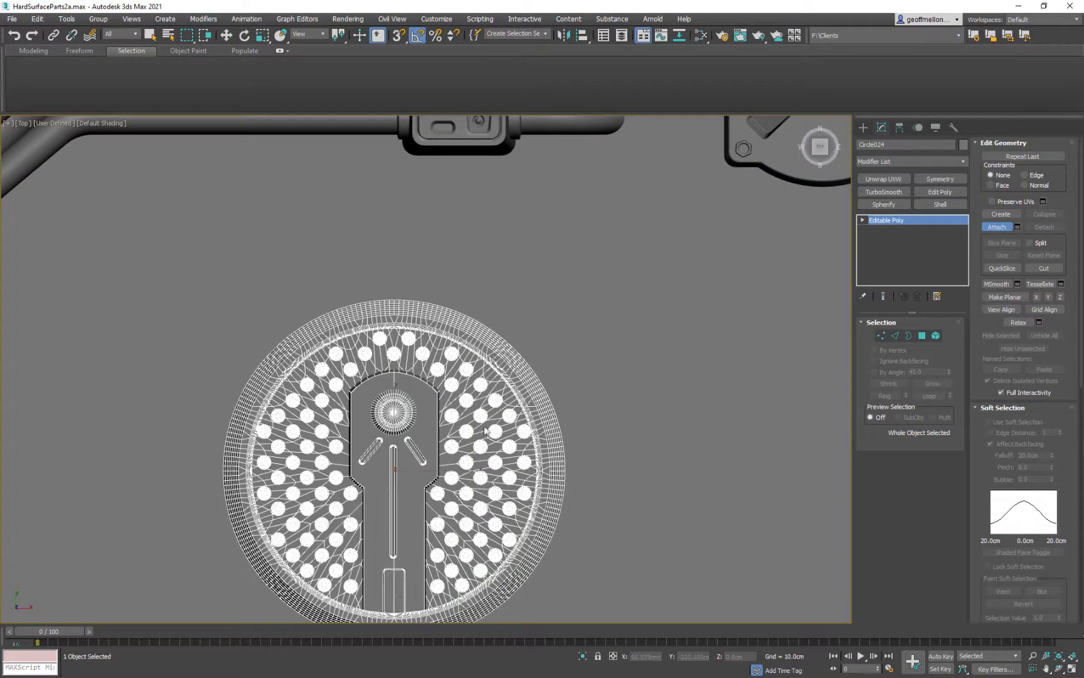
Step: Move the combined hatch to the left side of the parts sheet, below the pipes
{"action": "scroll", "coordinate": [556, 378], "scroll_direction": "down", "scroll_amount": 7}
{"action": "left_click", "coordinate": [922, 336]}
{"action": "middle_click_drag", "start_coordinate": [485, 431], "coordinate": [617, 414]}
{"action": "left_click", "coordinate": [921, 336]}
{"action": "left_click_drag", "start_coordinate": [574, 423], "coordinate": [342, 428]}
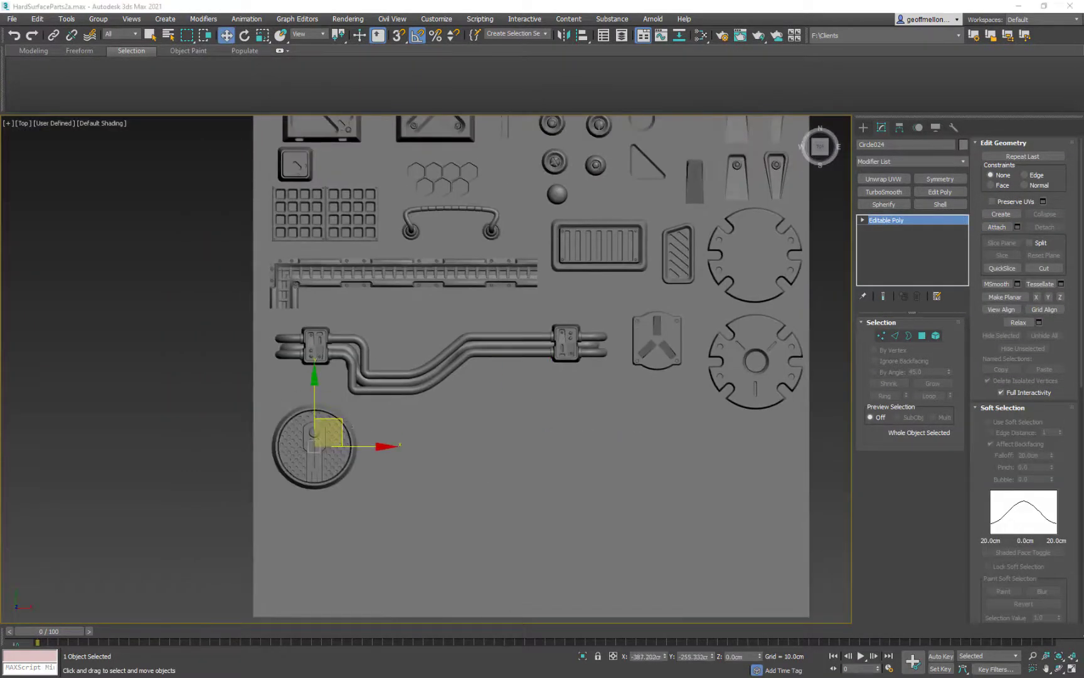
Step: Clone the small round dish from the upper parts and place the copy beside the hatch below the pipes
{"action": "middle_click_drag", "start_coordinate": [656, 167], "coordinate": [635, 176]}
{"action": "left_click", "coordinate": [535, 203]}
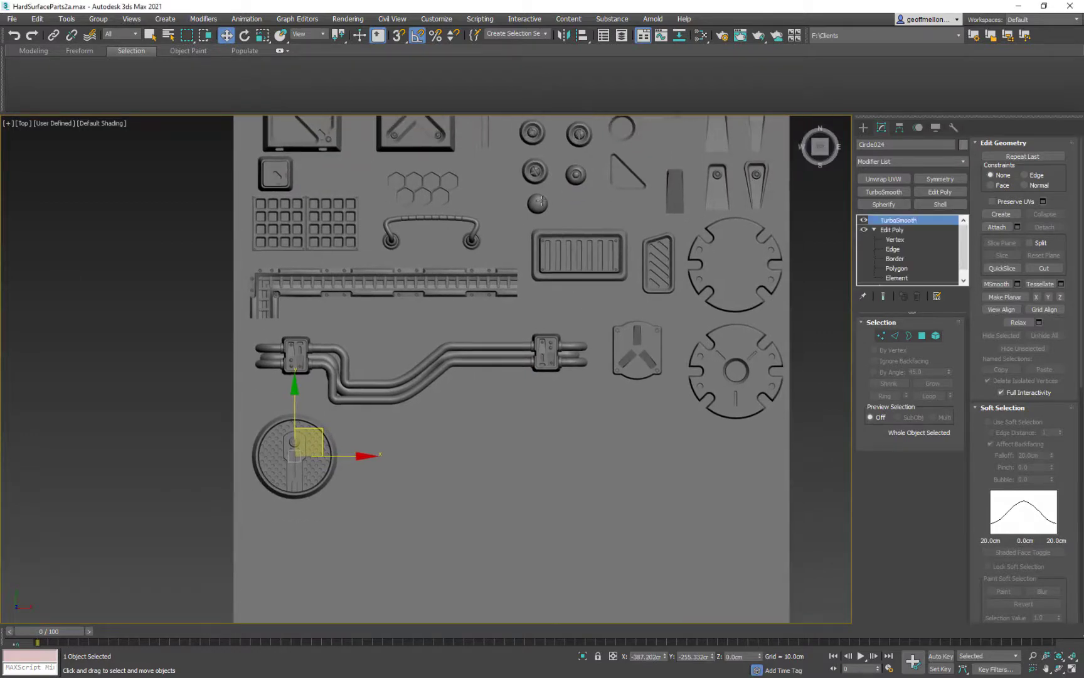
{"action": "middle_click_drag", "start_coordinate": [536, 203], "coordinate": [490, 278]}
{"action": "left_click", "coordinate": [574, 206]}
{"action": "left_click_drag", "start_coordinate": [590, 183], "coordinate": [360, 508], "text": "shift"}
{"action": "left_click", "coordinate": [548, 393]}
Step: Convert the cloned dish to Editable Poly and raise its 84 floor polygons along Z
{"action": "scroll", "coordinate": [384, 547], "scroll_direction": "up", "scroll_amount": 5}
{"action": "mouse_move", "coordinate": [384, 548]}
{"action": "middle_mouse_down"}
{"action": "mouse_move", "coordinate": [529, 445]}
{"action": "mouse_move", "coordinate": [504, 353]}
{"action": "middle_mouse_up"}
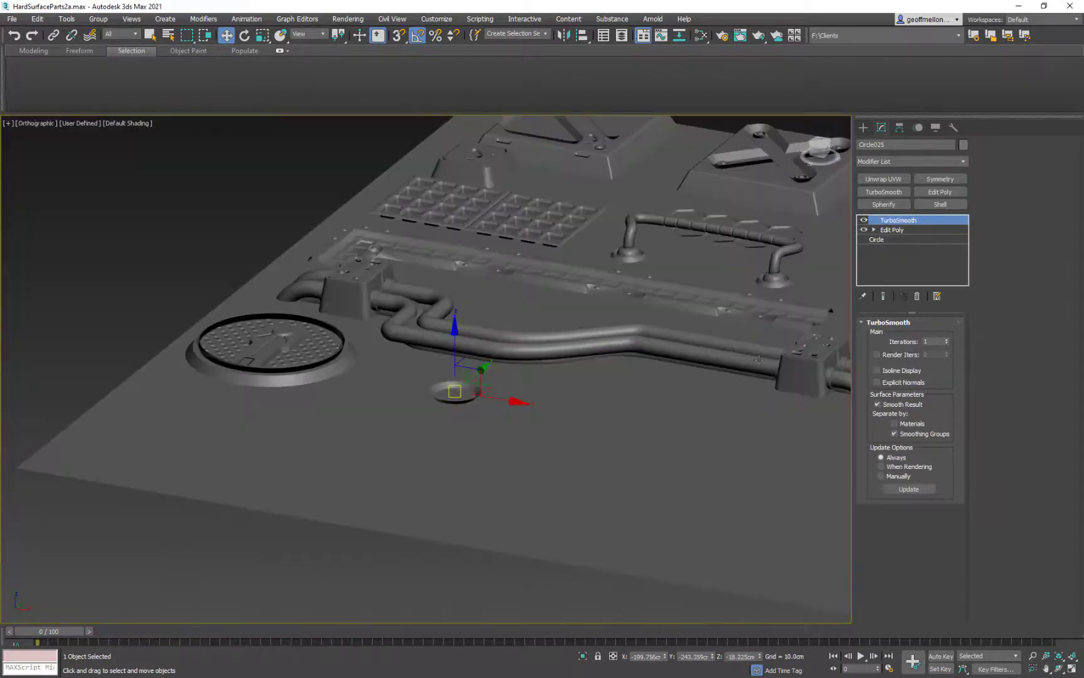
{"action": "right_click", "coordinate": [643, 387]}
{"action": "left_click", "coordinate": [784, 512]}
{"action": "left_click", "coordinate": [922, 336]}
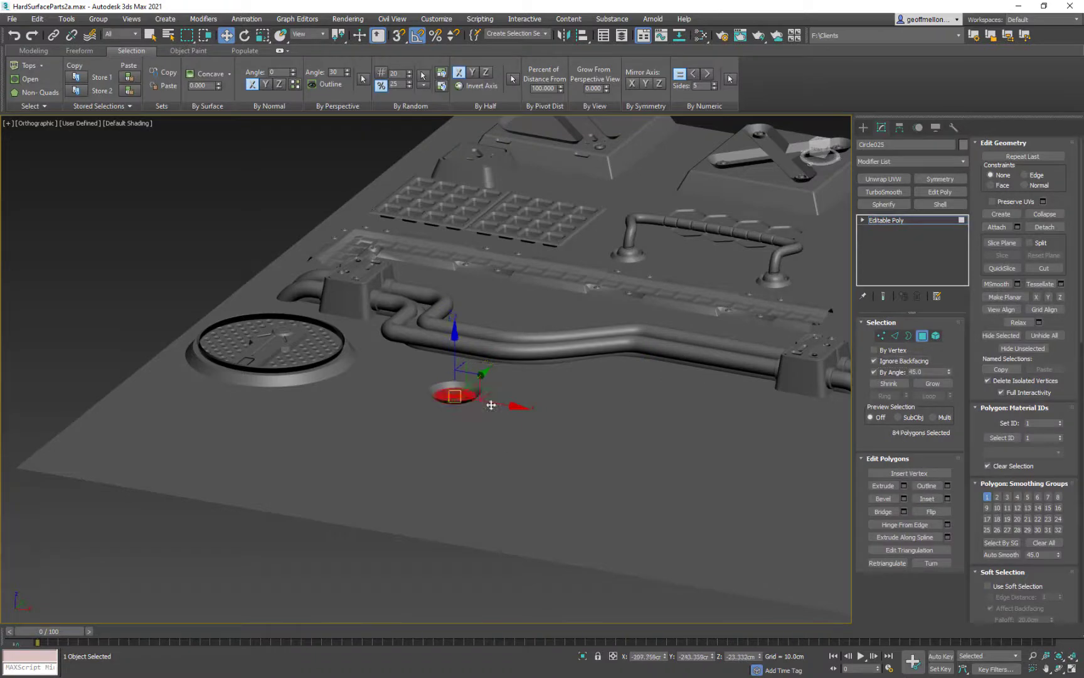
{"action": "middle_click_drag", "start_coordinate": [491, 404], "coordinate": [455, 345], "text": "alt"}
{"action": "key", "text": "t"}
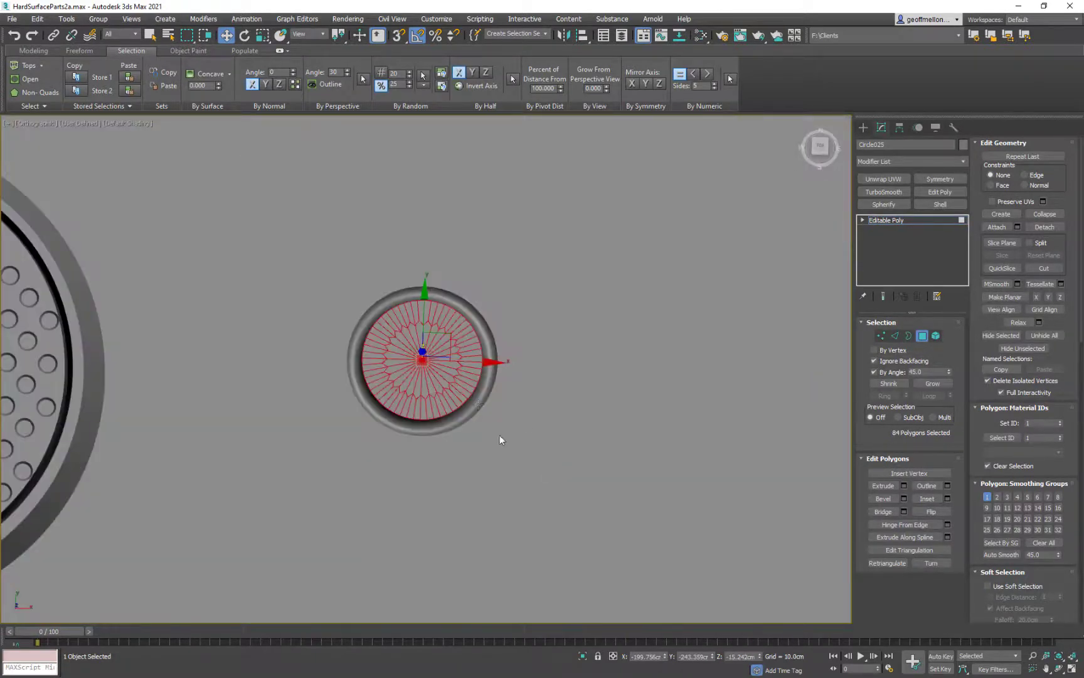
Step: Try to scale the dish's polygons using the 45-degree angle selection
{"action": "middle_click_drag", "start_coordinate": [500, 436], "coordinate": [482, 372], "text": "alt"}
{"action": "key", "text": "2"}
{"action": "left_click", "coordinate": [529, 415]}
{"action": "middle_click_drag", "start_coordinate": [529, 415], "coordinate": [529, 387], "text": "alt"}
{"action": "scroll", "coordinate": [534, 388], "scroll_direction": "down", "scroll_amount": 5}
{"action": "middle_click_drag", "start_coordinate": [536, 387], "coordinate": [554, 400]}
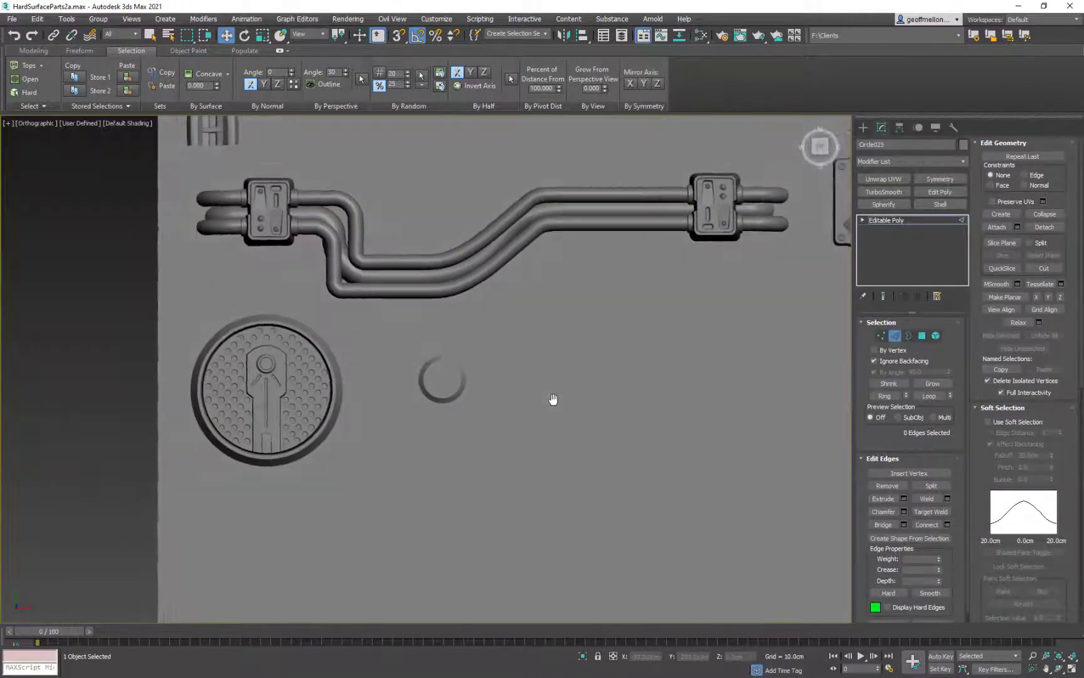
{"action": "key", "text": "t"}
{"action": "key", "text": "4"}
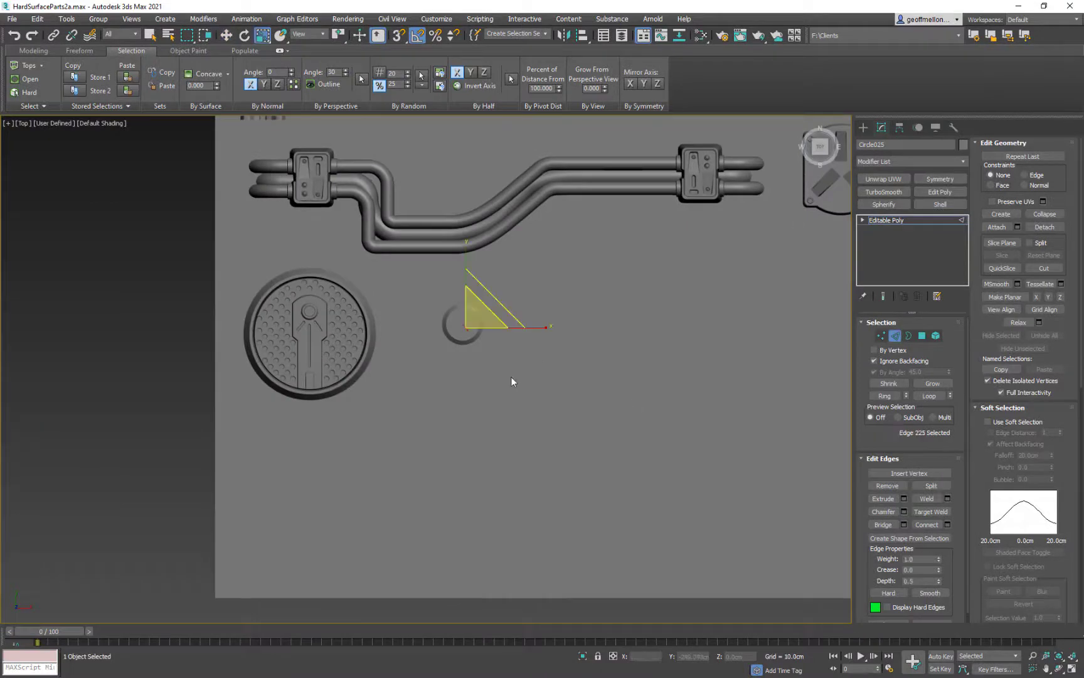
{"action": "scroll", "coordinate": [509, 362], "scroll_direction": "up", "scroll_amount": 4}
{"action": "left_click_drag", "start_coordinate": [470, 354], "coordinate": [455, 356]}
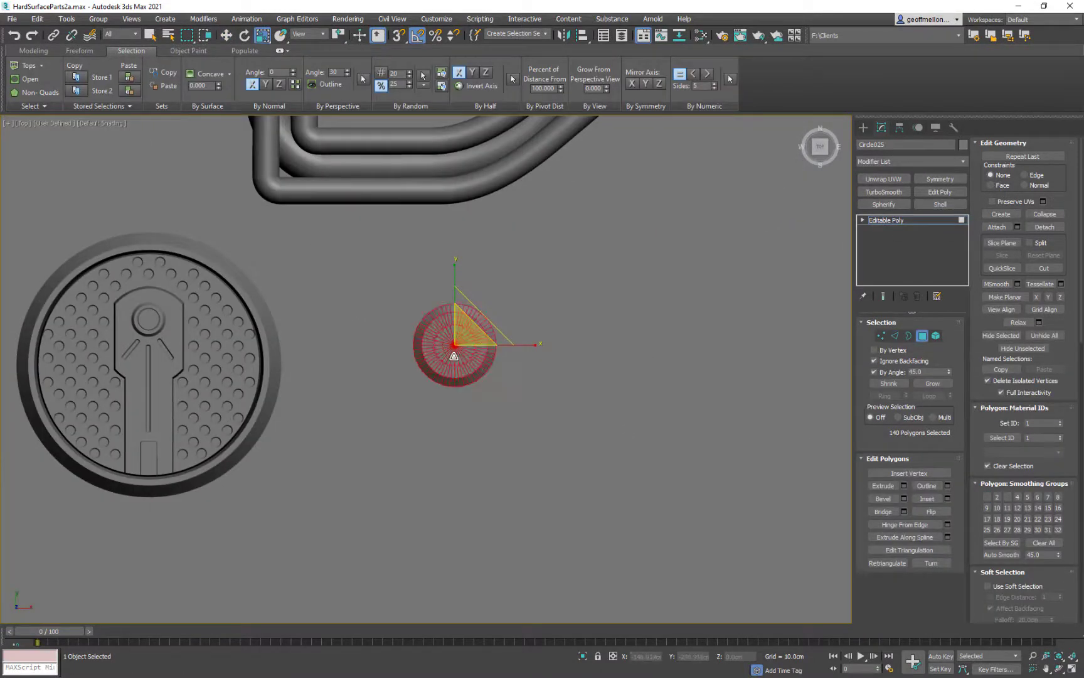
{"action": "key", "text": "ctrl+z"}
{"action": "key", "text": "ctrl+z"}
{"action": "key", "text": "ctrl+z"}
Step: Set the By Angle polygon selection to 25 and scale the dish's flat top polygons inward
{"action": "left_click", "coordinate": [873, 372]}
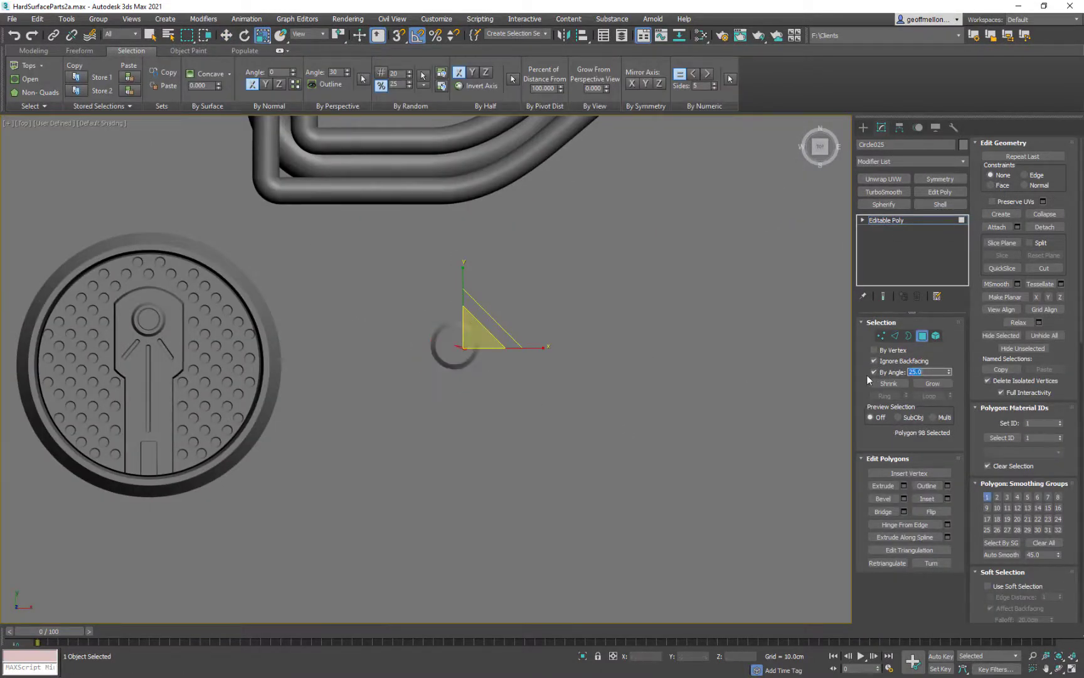
{"action": "left_click", "coordinate": [474, 340]}
{"action": "key", "text": "2"}
{"action": "scroll", "coordinate": [420, 347], "scroll_direction": "up", "scroll_amount": 5}
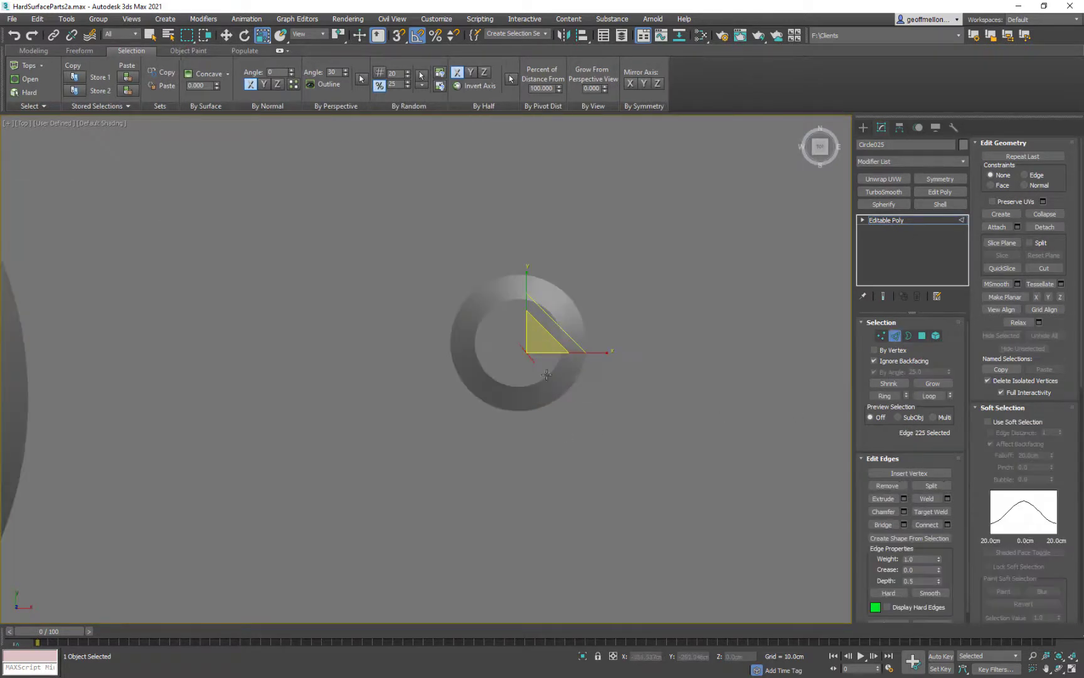
{"action": "scroll", "coordinate": [415, 402], "scroll_direction": "down", "scroll_amount": 5}
{"action": "key", "text": "2"}
Step: Apply TurboSmooth with 2 iterations to the small round part
{"action": "left_click", "coordinate": [885, 192]}
{"action": "middle_click_drag", "start_coordinate": [597, 388], "coordinate": [567, 372]}
{"action": "key", "text": "2"}
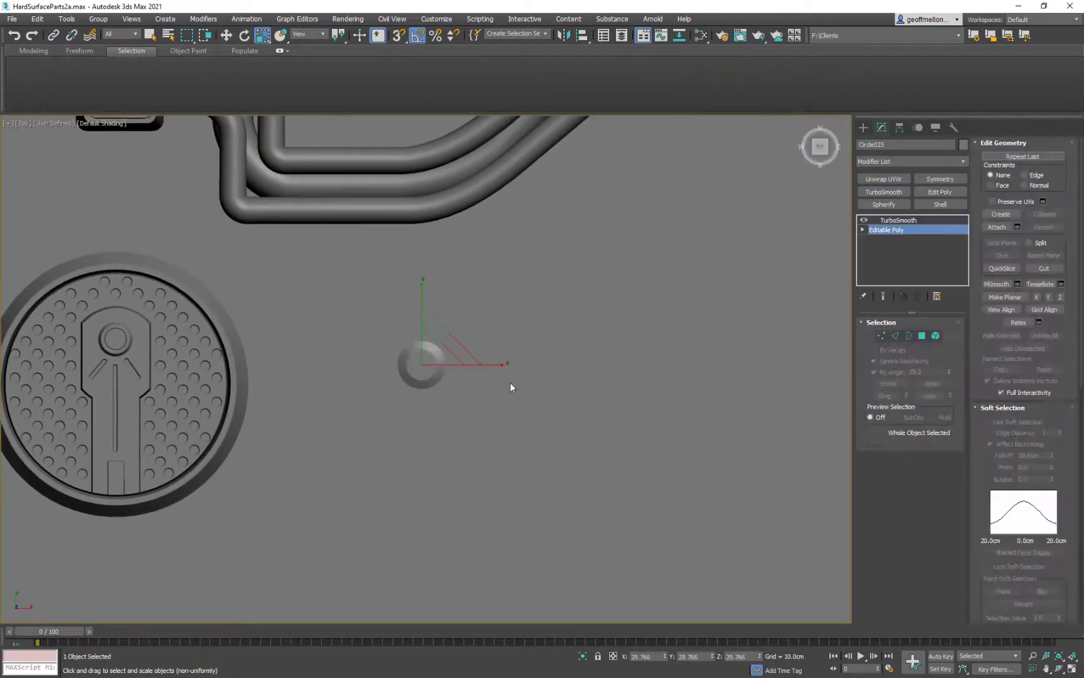
{"action": "key", "text": "2"}
{"action": "left_click", "coordinate": [899, 220]}
{"action": "scroll", "coordinate": [468, 377], "scroll_direction": "up", "scroll_amount": 3}
{"action": "mouse_move", "coordinate": [468, 377]}
{"action": "middle_mouse_down"}
{"action": "mouse_move", "coordinate": [581, 393]}
{"action": "mouse_move", "coordinate": [545, 361]}
{"action": "mouse_move", "coordinate": [477, 374]}
{"action": "mouse_move", "coordinate": [477, 337]}
{"action": "mouse_move", "coordinate": [485, 372]}
{"action": "middle_mouse_up"}
{"action": "left_click", "coordinate": [947, 340]}
{"action": "scroll", "coordinate": [489, 354], "scroll_direction": "up", "scroll_amount": 5}
Step: Turn off the smoothing, show edged faces, and delete the part's centre vertex and leftover top polygons to leave a round opening
{"action": "left_click", "coordinate": [864, 221]}
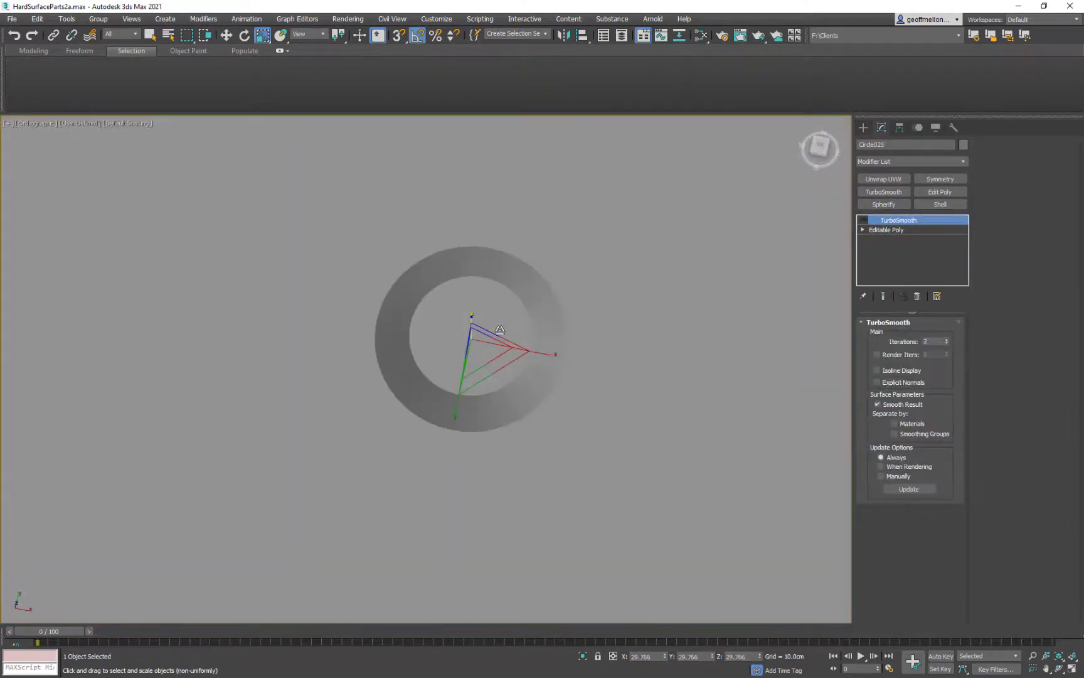
{"action": "key", "text": "F4"}
{"action": "middle_click_drag", "start_coordinate": [577, 371], "coordinate": [546, 386], "text": "alt"}
{"action": "scroll", "coordinate": [477, 335], "scroll_direction": "up", "scroll_amount": 8}
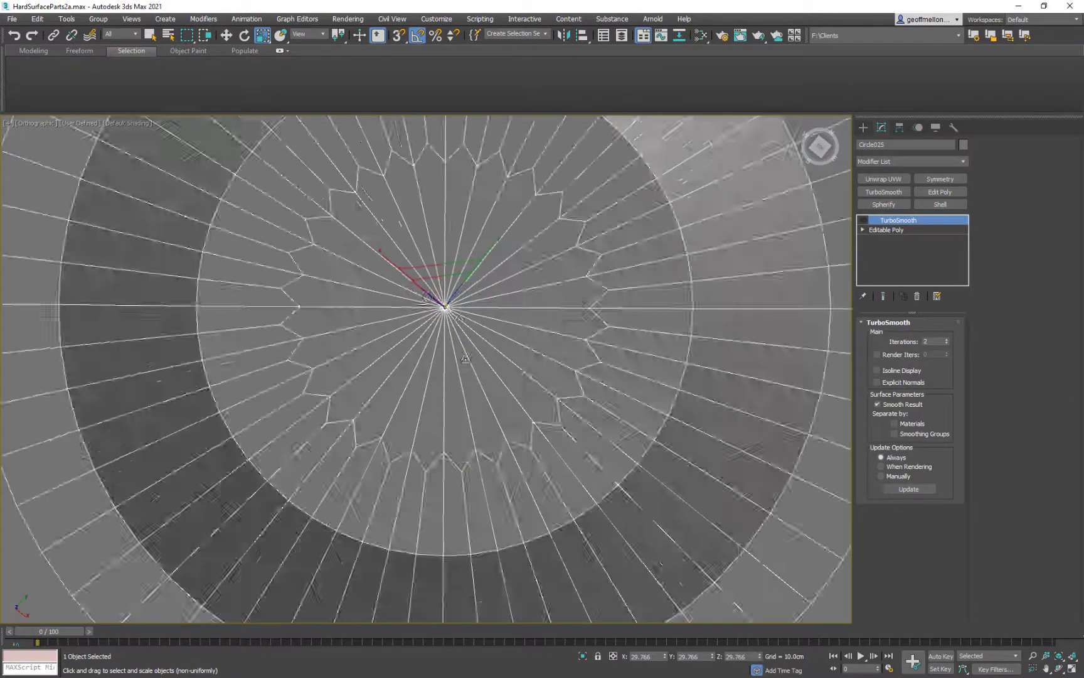
{"action": "left_click", "coordinate": [909, 231]}
{"action": "key", "text": "1"}
{"action": "left_click", "coordinate": [429, 269]}
{"action": "scroll", "coordinate": [512, 384], "scroll_direction": "down", "scroll_amount": 5}
{"action": "key", "text": "Delete"}
{"action": "key", "text": "3"}
{"action": "left_click", "coordinate": [595, 442]}
{"action": "key", "text": "Delete"}
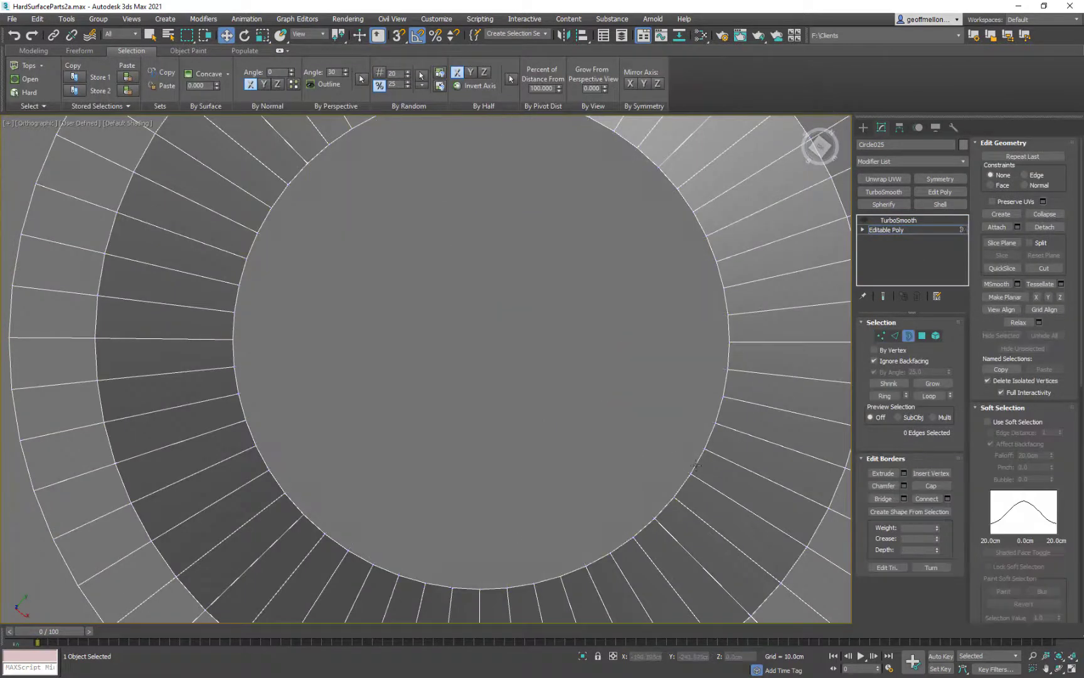
Step: Rebuild the top from the opening's border with concentric polygons toward the centre and turn TurboSmooth back on
{"action": "left_click", "coordinate": [696, 465]}
{"action": "scroll", "coordinate": [483, 308], "scroll_direction": "down", "scroll_amount": 4}
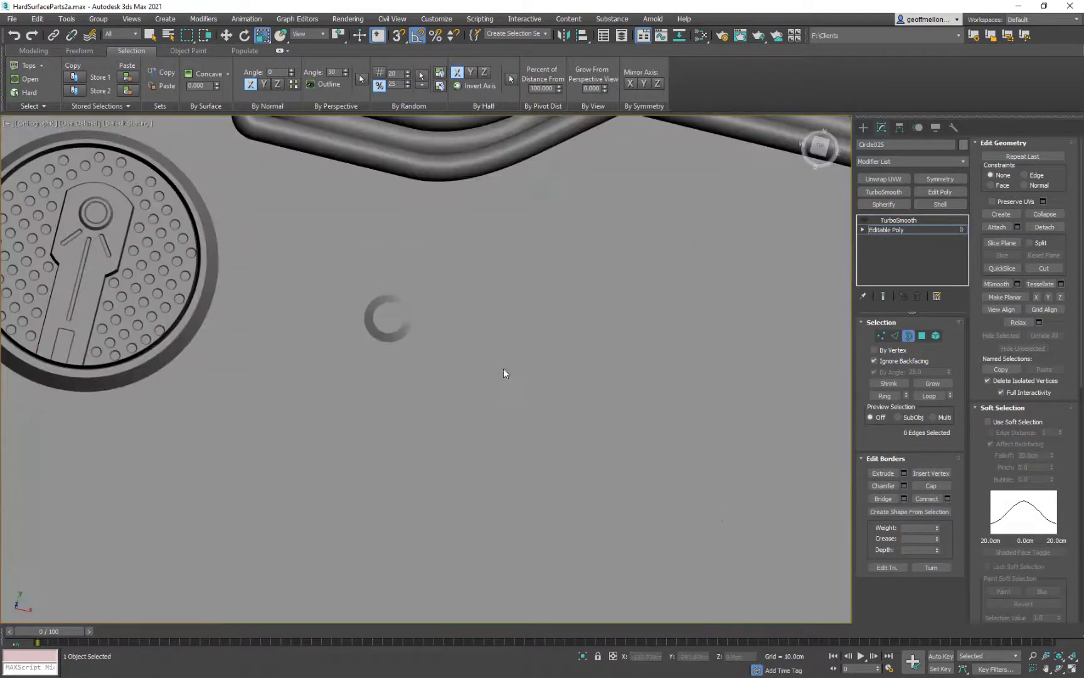
{"action": "middle_click_drag", "start_coordinate": [503, 368], "coordinate": [505, 326], "text": "alt"}
{"action": "key", "text": "3"}
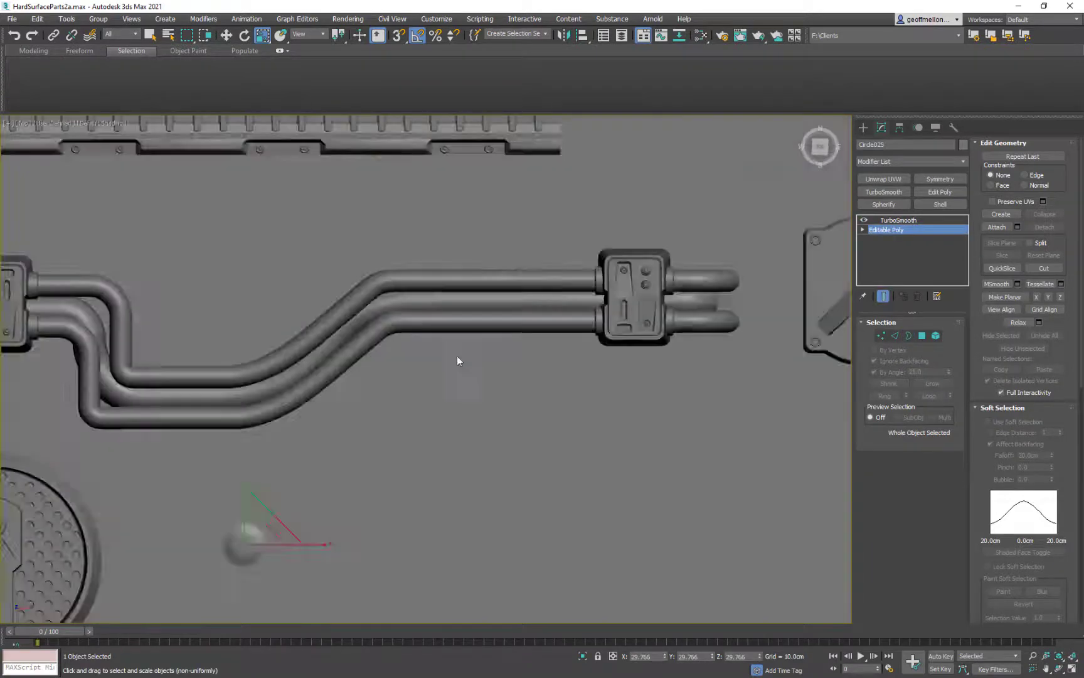
{"action": "scroll", "coordinate": [460, 360], "scroll_direction": "up", "scroll_amount": 2}
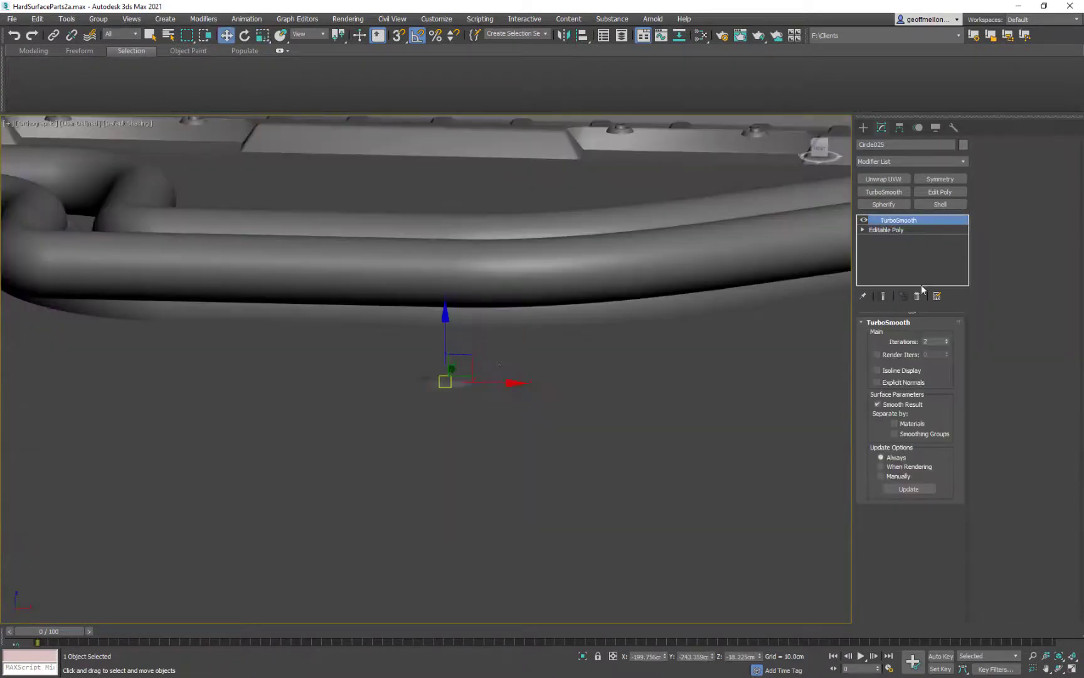
Step: Grow a selection from the centre vertex, convert it to polygons and raise them along Z to form a dome
{"action": "key", "text": "4"}
{"action": "key", "text": "z"}
{"action": "key", "text": "1"}
{"action": "left_click", "coordinate": [418, 381]}
{"action": "left_click", "coordinate": [933, 385]}
{"action": "left_click", "coordinate": [923, 336], "text": "ctrl"}
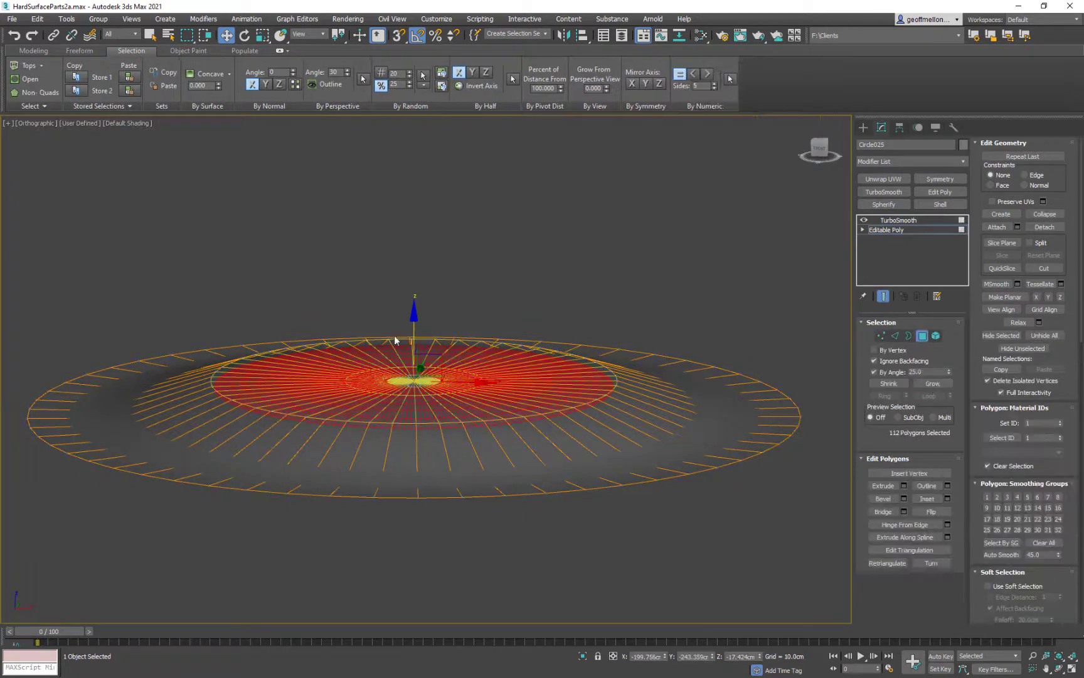
{"action": "left_click_drag", "start_coordinate": [415, 326], "coordinate": [414, 259]}
{"action": "middle_click_drag", "start_coordinate": [503, 314], "coordinate": [504, 387], "text": "alt"}
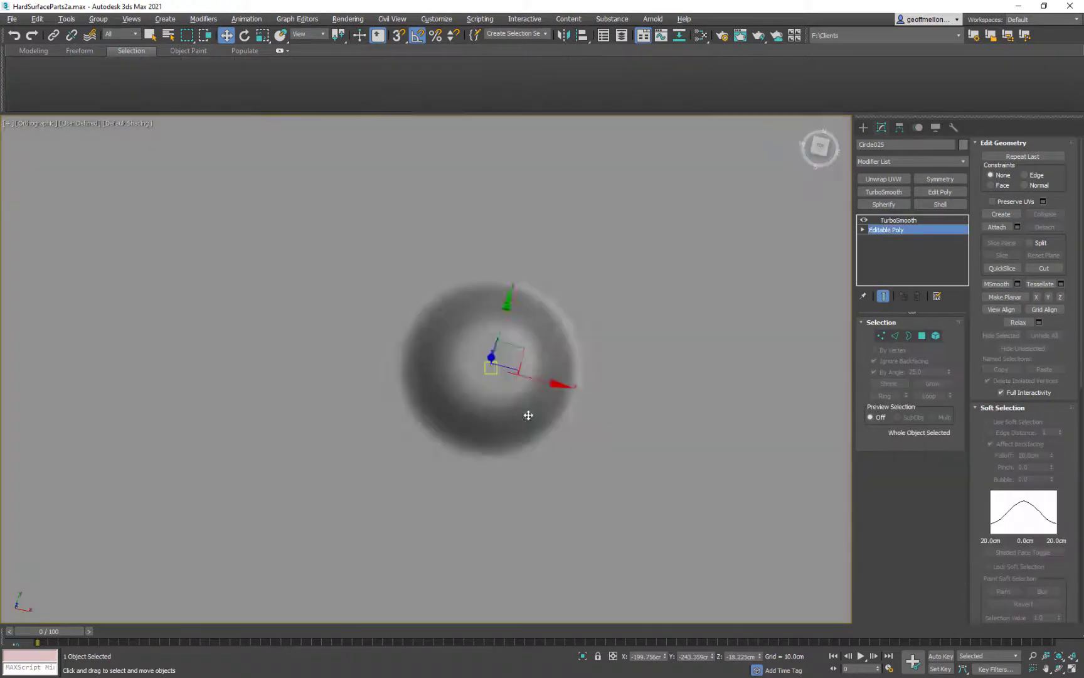
Step: Scale the smoothed dome down to a small rivet beside the hatch
{"action": "key", "text": "3"}
{"action": "left_click", "coordinate": [921, 337]}
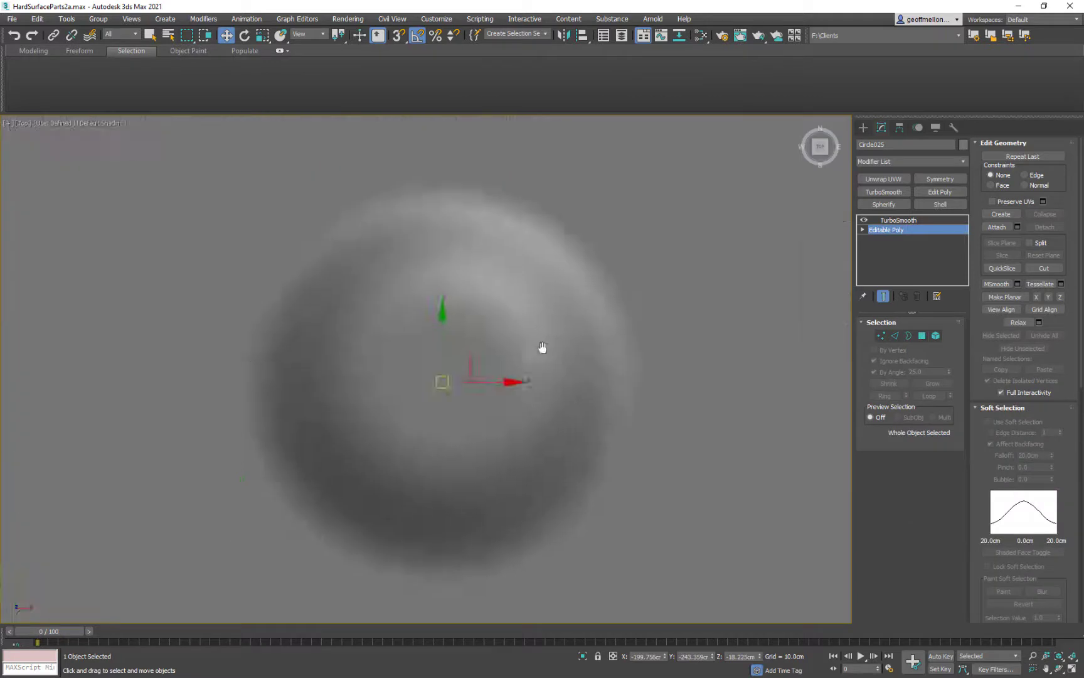
{"action": "key", "text": "r"}
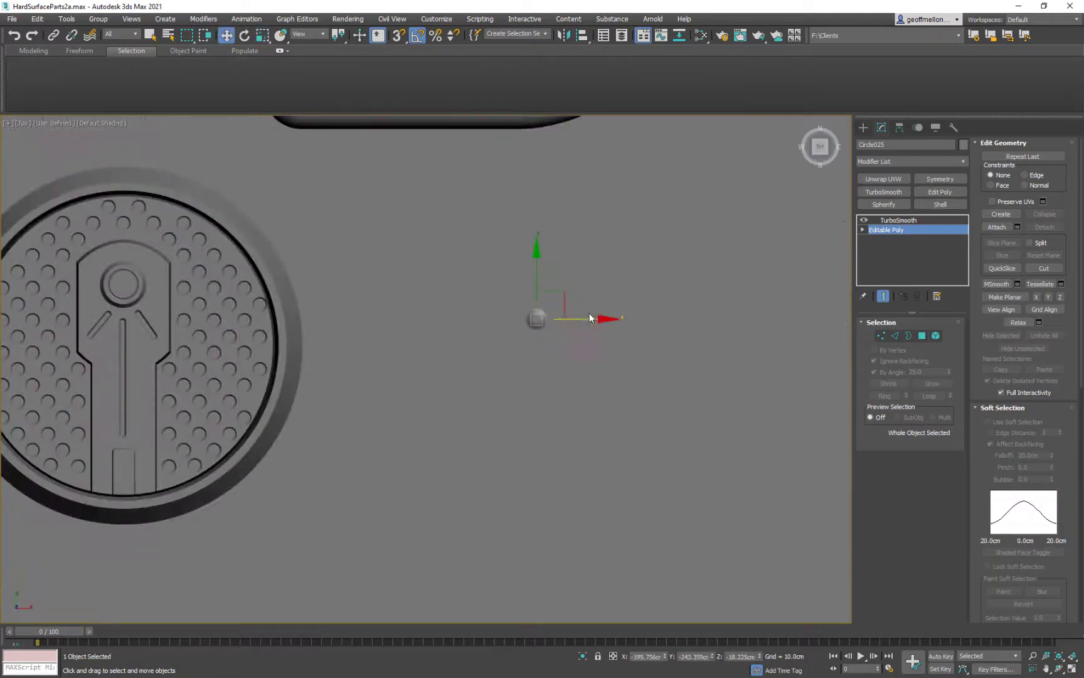
{"action": "left_click", "coordinate": [67, 19]}
{"action": "left_click", "coordinate": [88, 232]}
{"action": "left_click_drag", "start_coordinate": [440, 228], "coordinate": [347, 32]}
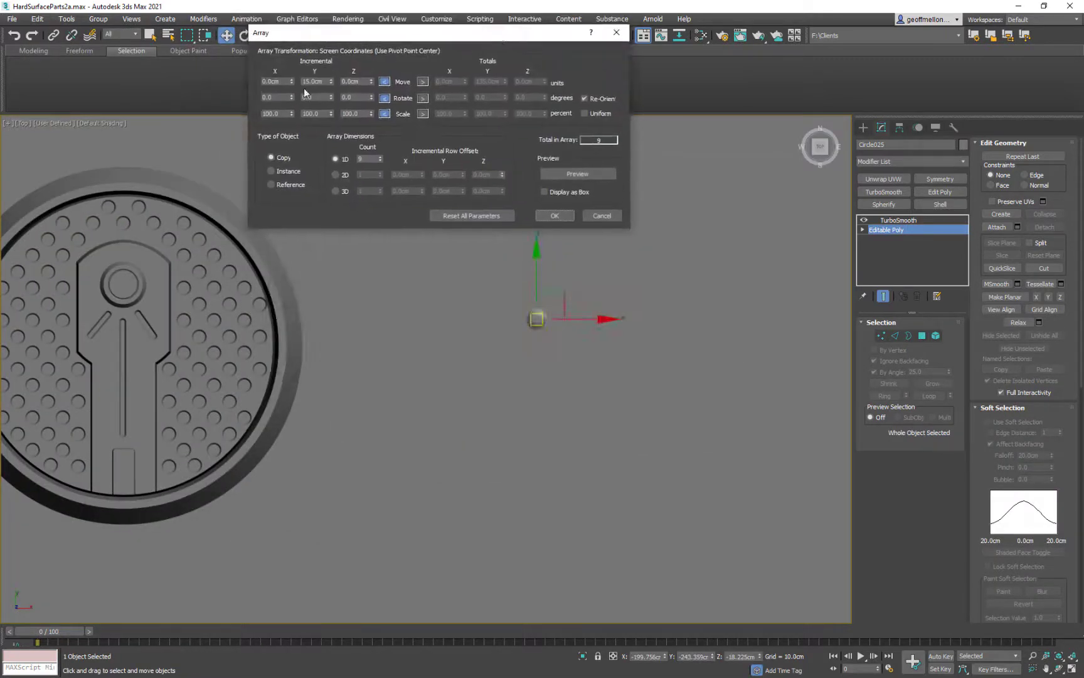
{"action": "type", "text": "-1"}
{"action": "key", "text": "Return"}
{"action": "left_click_drag", "start_coordinate": [282, 82], "coordinate": [203, 82]}
{"action": "type", "text": "-1"}
{"action": "key", "text": "Return"}
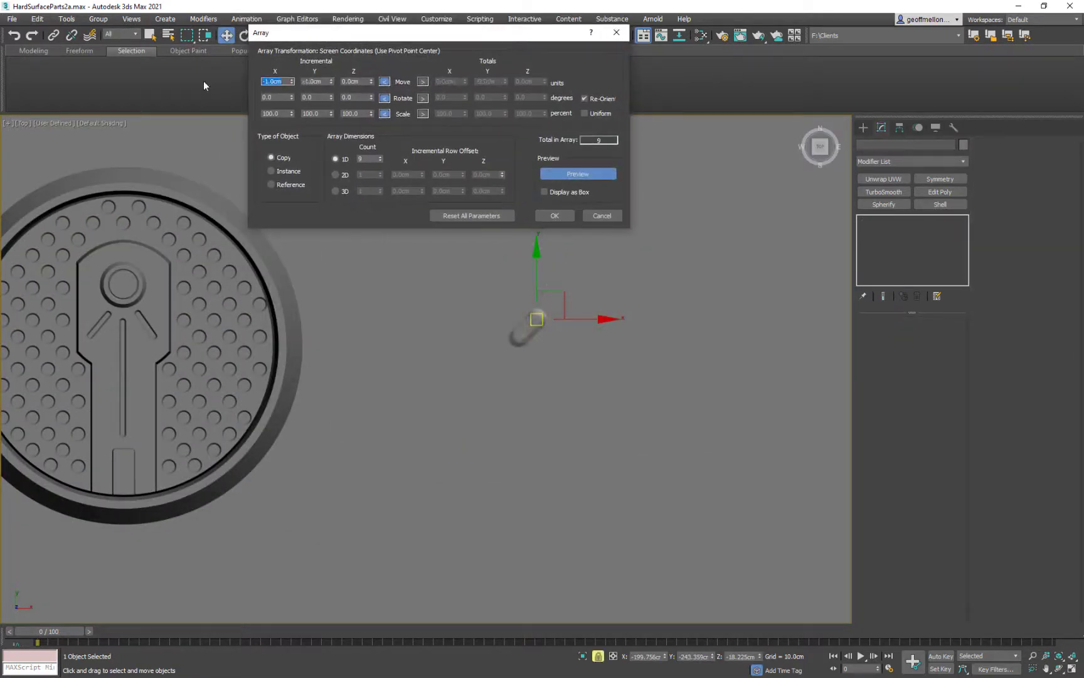
{"action": "left_click_drag", "start_coordinate": [372, 159], "coordinate": [339, 157]}
{"action": "type", "text": "5"}
{"action": "key", "text": "Return"}
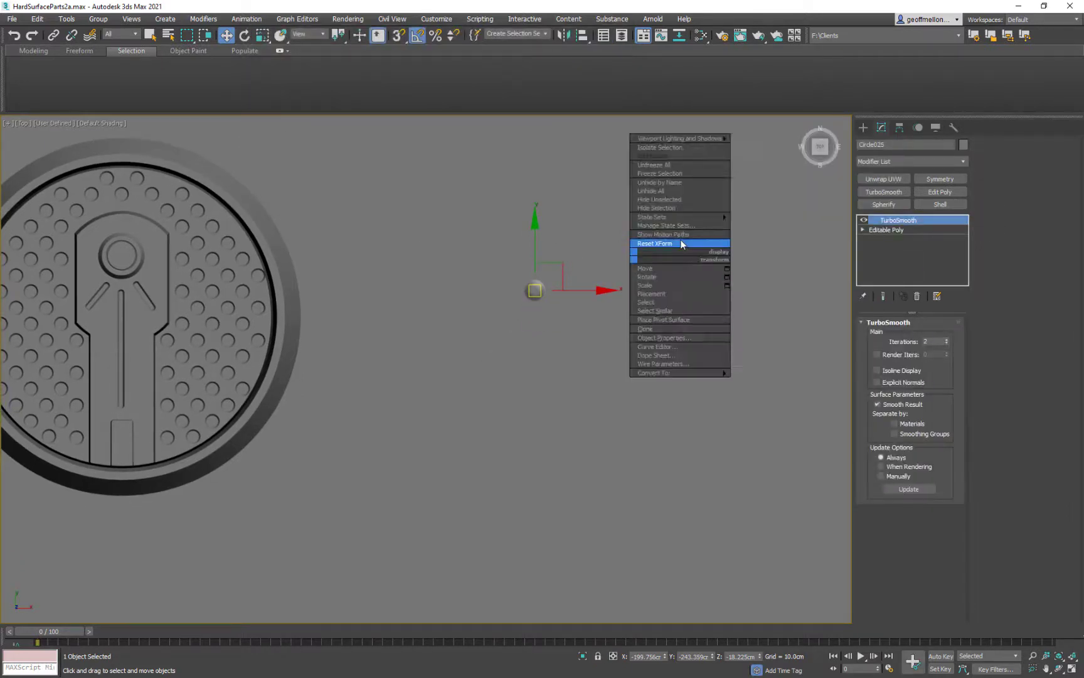
Step: Collapse the smoothed rivet to an editable poly
{"action": "right_click", "coordinate": [646, 232]}
{"action": "mouse_move", "coordinate": [712, 350]}
{"action": "left_click", "coordinate": [781, 359]}
{"action": "scroll", "coordinate": [552, 270], "scroll_direction": "up", "scroll_amount": 3}
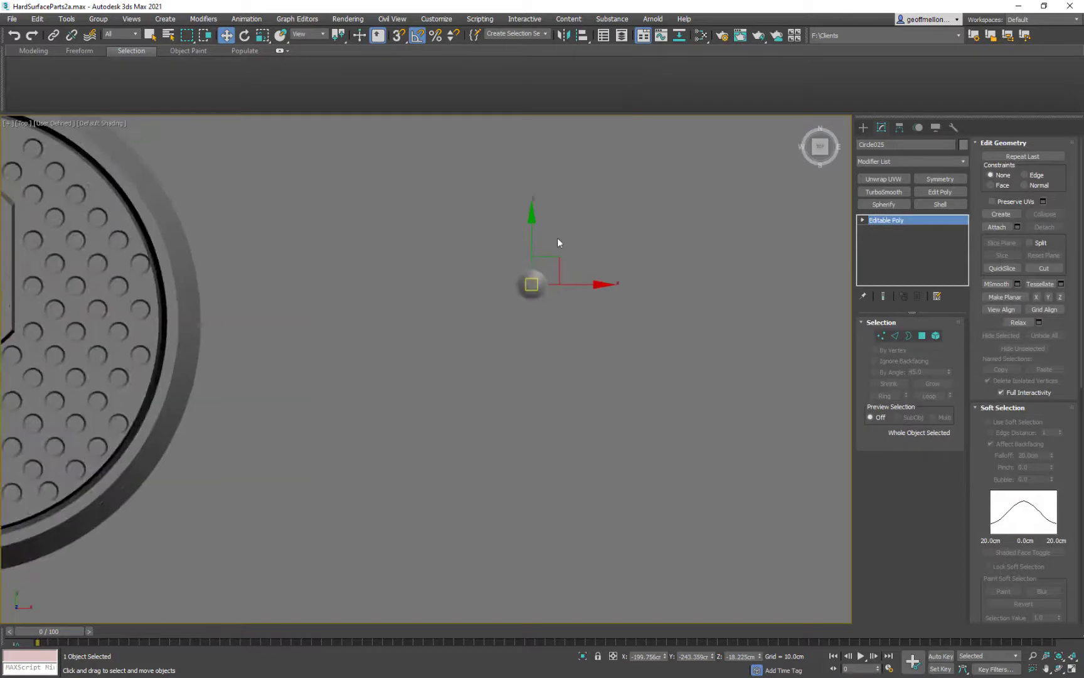
Step: Array the rivet as five diagonal copies spaced 10 cm in X and -10 cm in Y, and attach them into one object
{"action": "left_click", "coordinate": [67, 19]}
{"action": "left_click", "coordinate": [88, 227]}
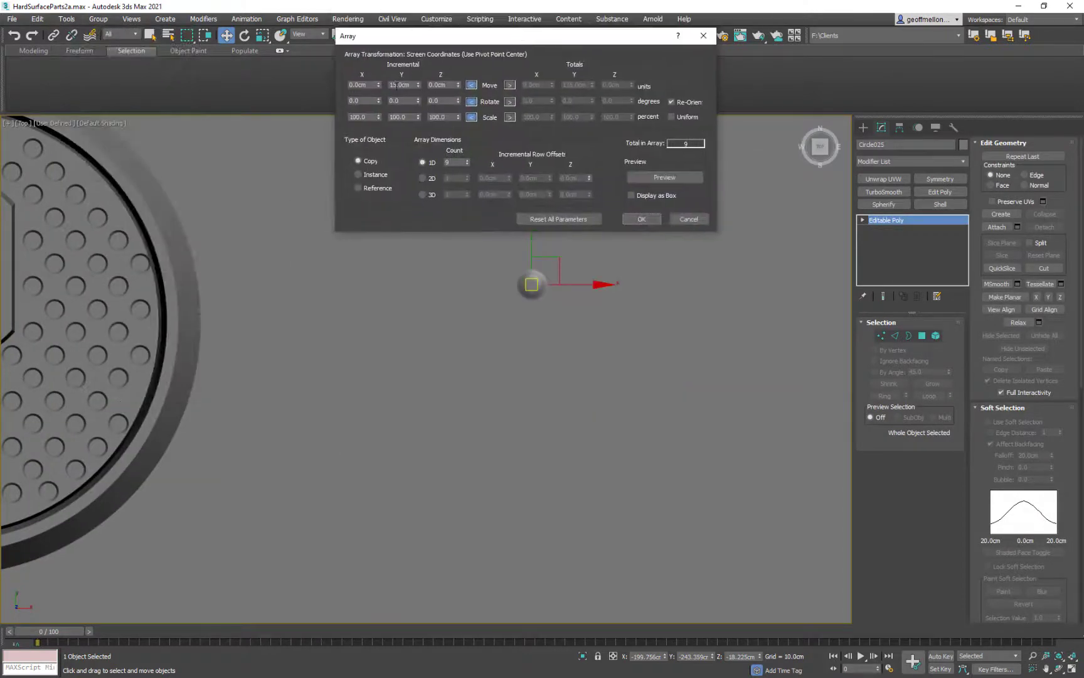
{"action": "type", "text": "15"}
{"action": "key", "text": "Return"}
{"action": "left_click_drag", "start_coordinate": [373, 84], "coordinate": [323, 84]}
{"action": "type", "text": "-15"}
{"action": "key", "text": "Return"}
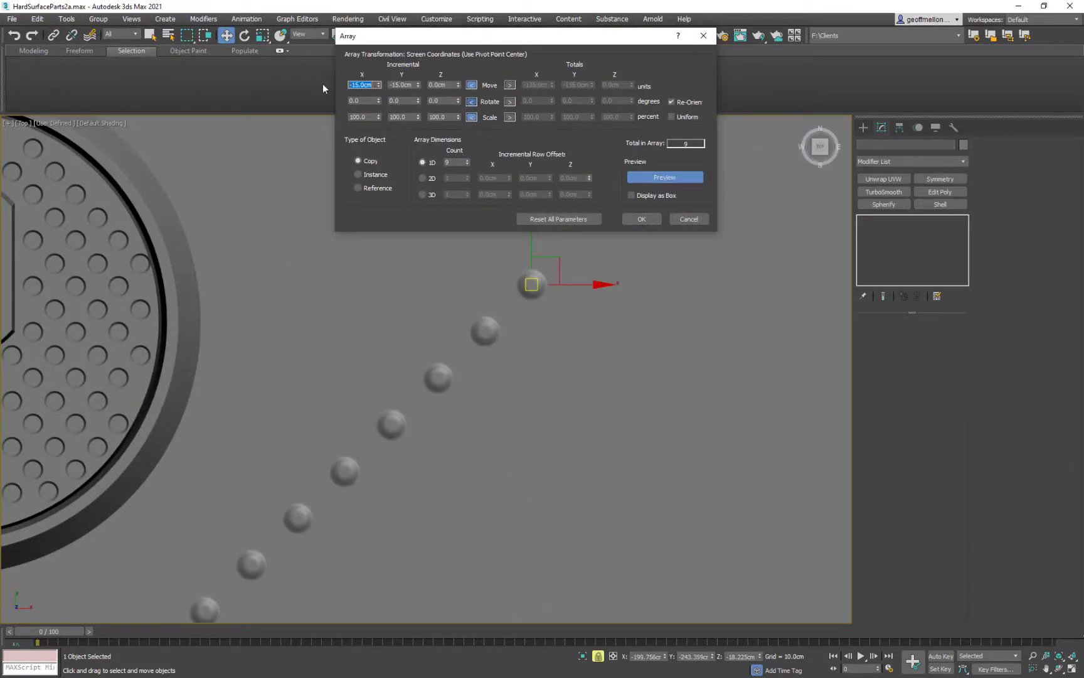
{"action": "type", "text": "15"}
{"action": "key", "text": "Return"}
{"action": "scroll", "coordinate": [665, 326], "scroll_direction": "down", "scroll_amount": 3}
{"action": "middle_click_drag", "start_coordinate": [577, 355], "coordinate": [537, 367]}
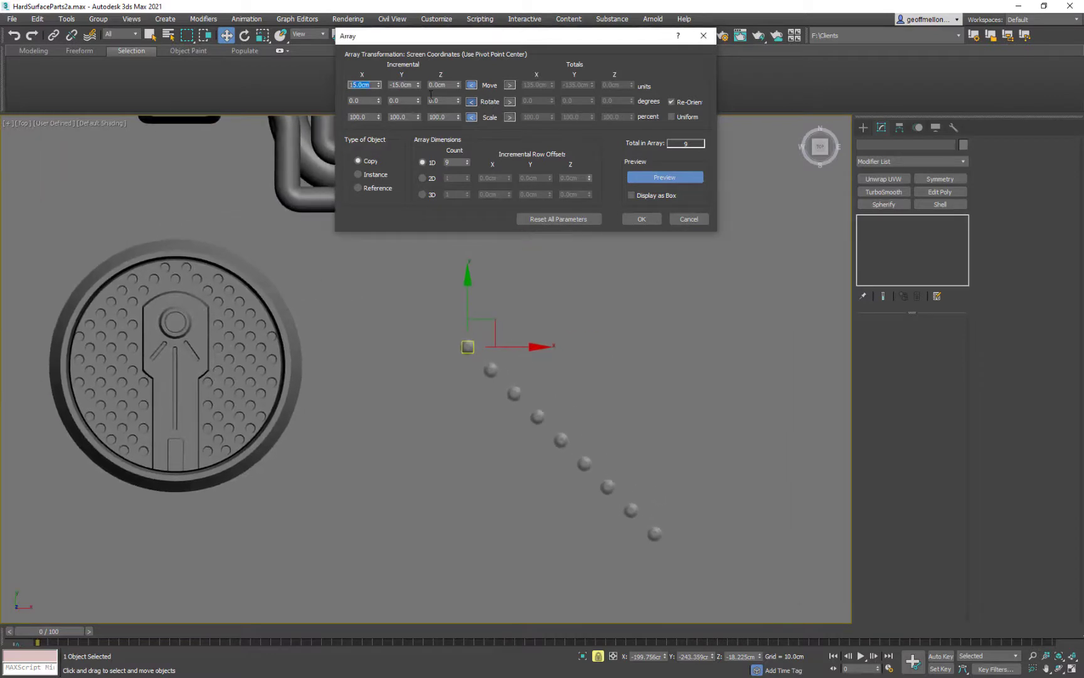
{"action": "key", "text": "Return"}
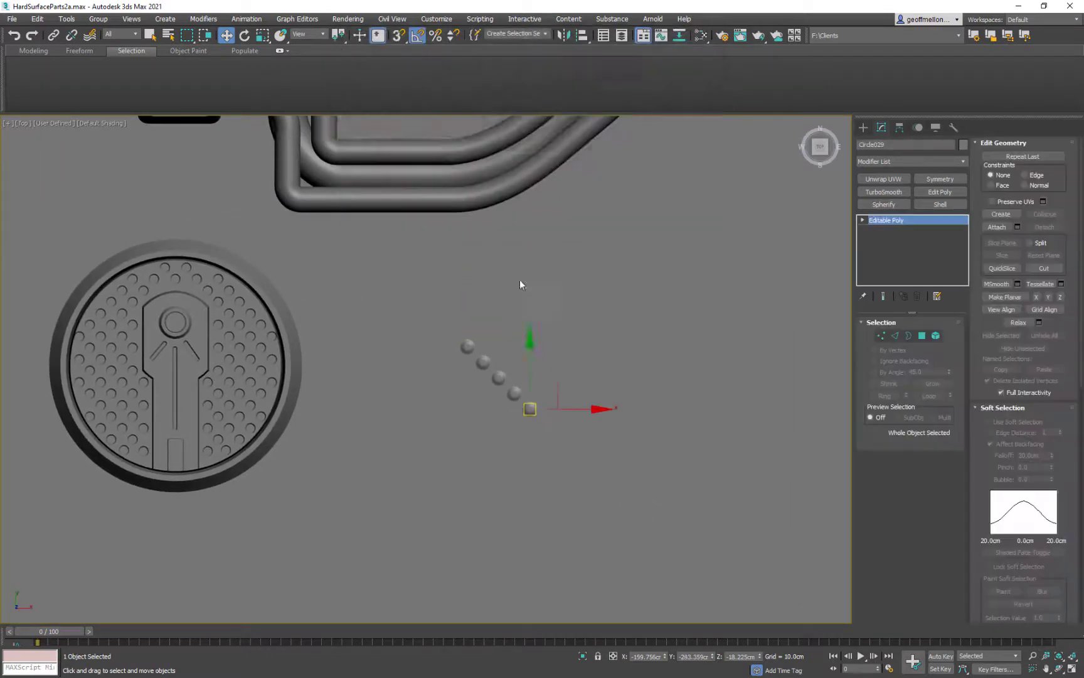
{"action": "middle_click_drag", "start_coordinate": [520, 280], "coordinate": [529, 245]}
{"action": "left_click", "coordinate": [999, 228]}
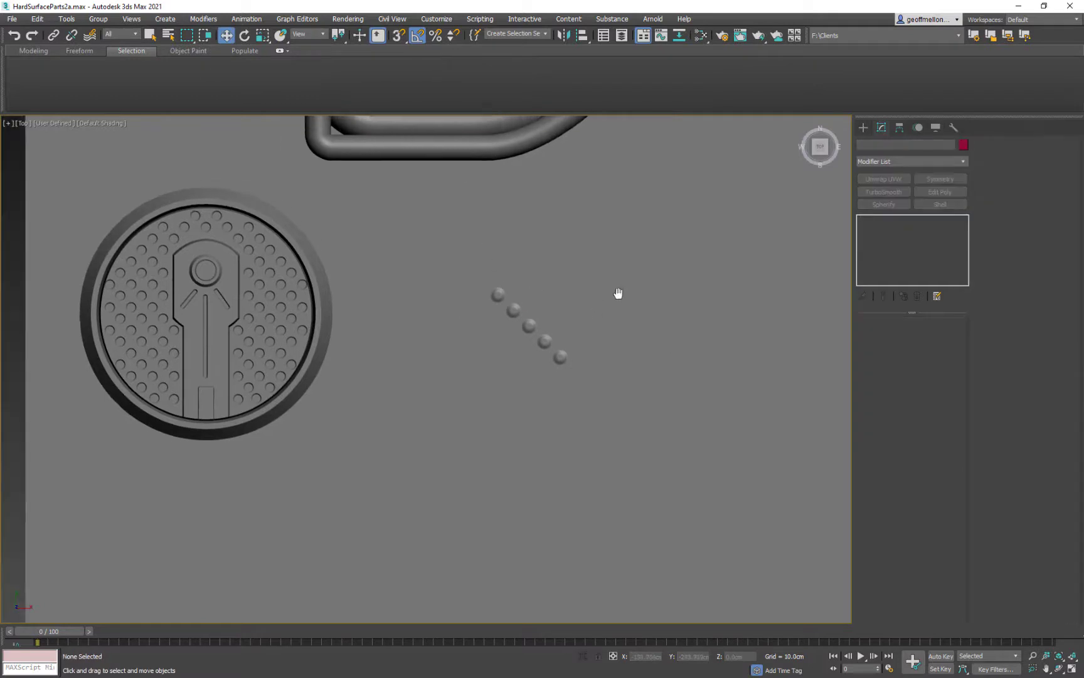
Step: Array the diagonal rivet row as five copies spaced -20 cm along Y, with 0 in X
{"action": "left_click", "coordinate": [12, 19]}
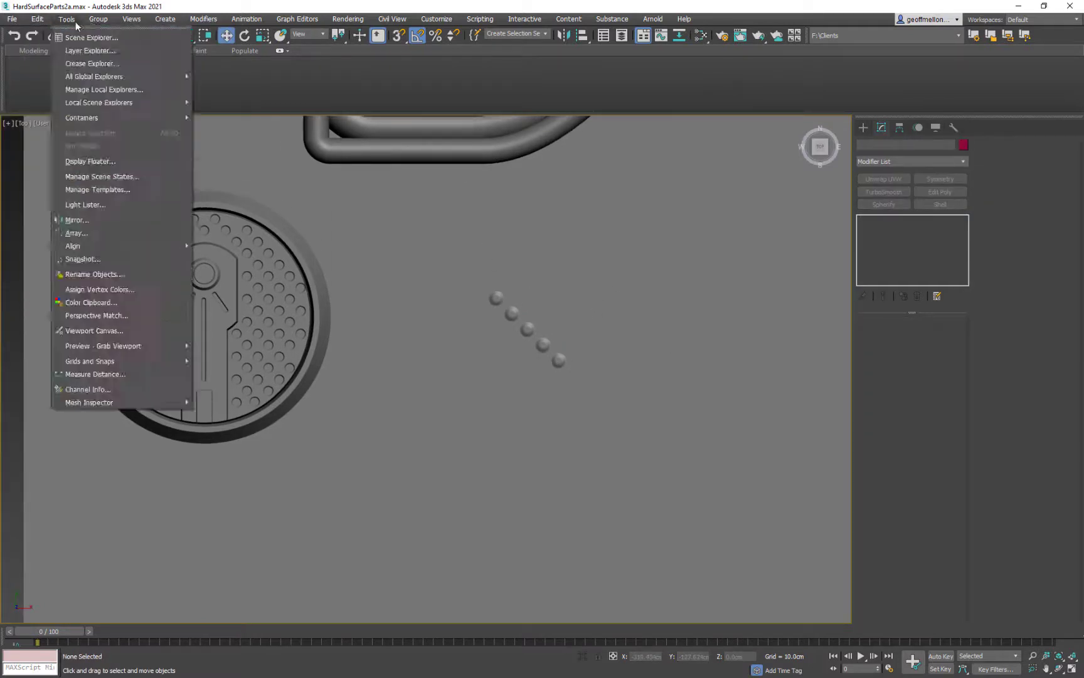
{"action": "left_click", "coordinate": [76, 233]}
{"action": "left_click", "coordinate": [559, 360]}
{"action": "left_click", "coordinate": [38, 20]}
{"action": "mouse_move", "coordinate": [67, 21]}
{"action": "left_click", "coordinate": [77, 233]}
{"action": "left_click_drag", "start_coordinate": [535, 245], "coordinate": [385, 61]}
{"action": "left_click", "coordinate": [531, 201]}
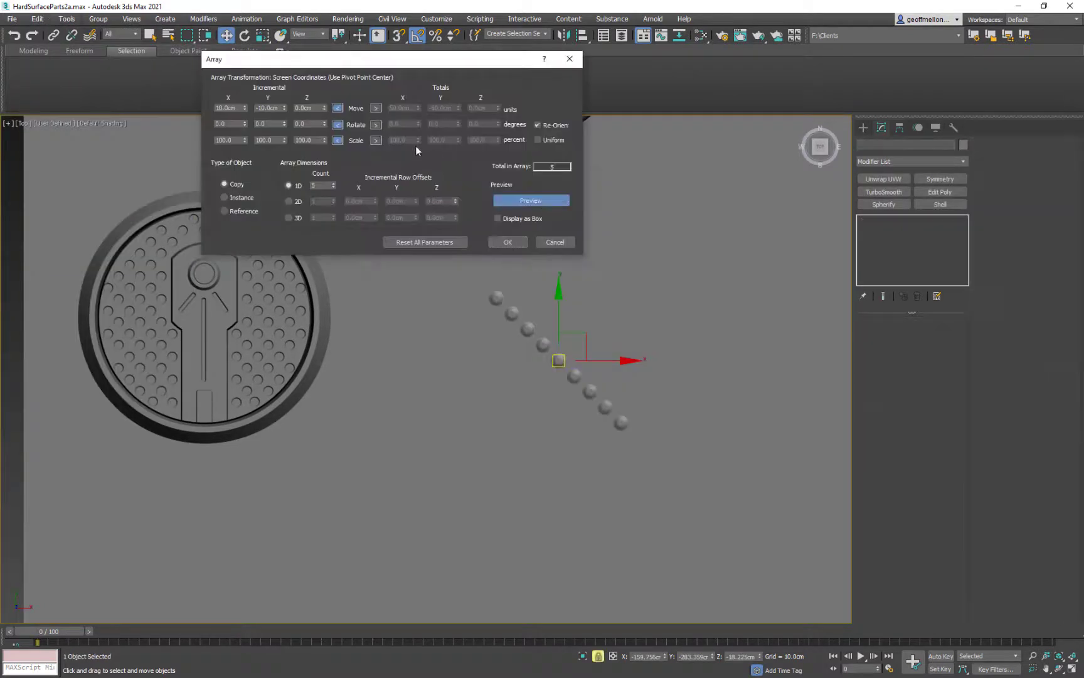
{"action": "type", "text": "0"}
{"action": "key", "text": "Return"}
{"action": "type", "text": "5"}
{"action": "key", "text": "Return"}
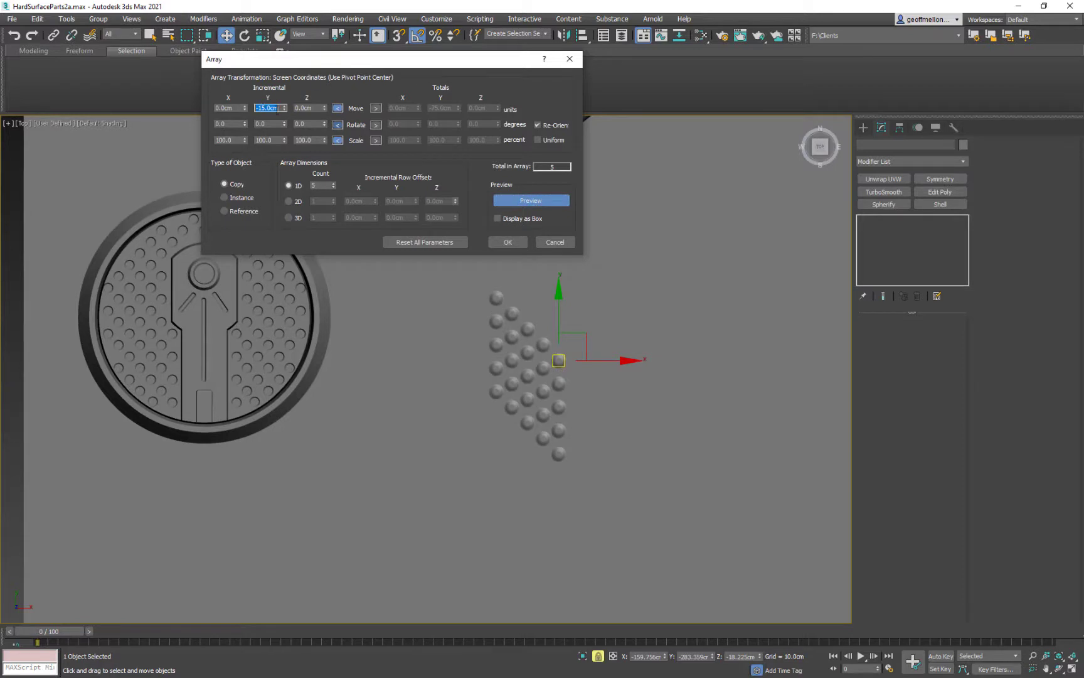
{"action": "type", "text": "-20"}
{"action": "key", "text": "Return"}
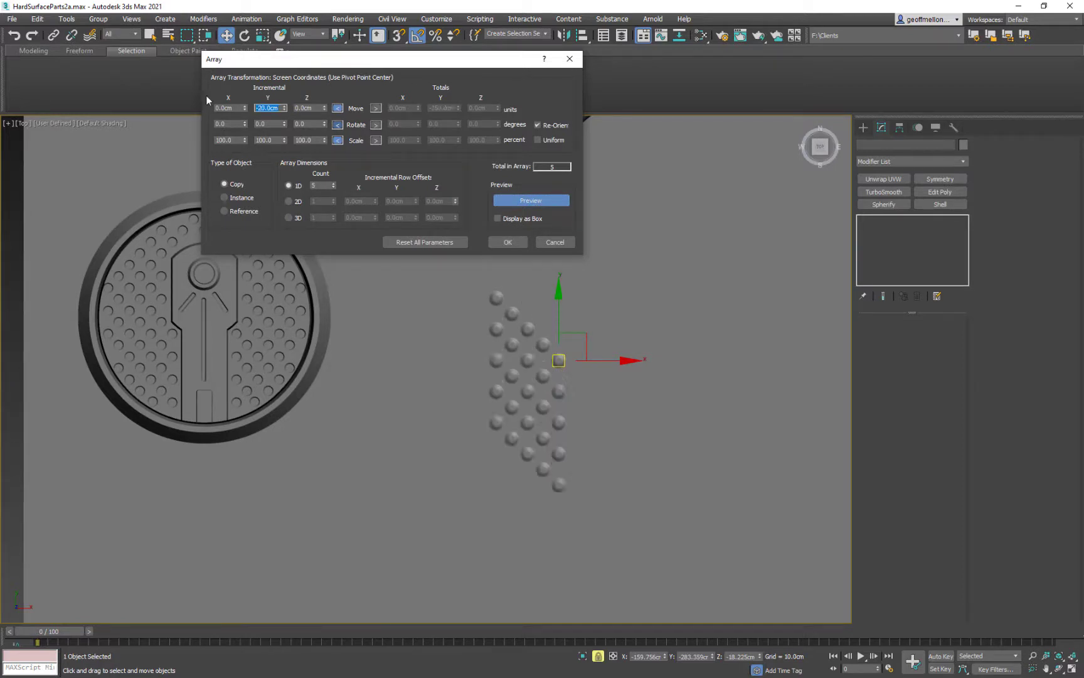
{"action": "mouse_move", "coordinate": [685, 293]}
{"action": "middle_mouse_down"}
{"action": "mouse_move", "coordinate": [647, 299]}
{"action": "mouse_move", "coordinate": [563, 271]}
{"action": "mouse_move", "coordinate": [519, 296]}
{"action": "middle_mouse_up"}
{"action": "left_click", "coordinate": [508, 243]}
{"action": "left_click_drag", "start_coordinate": [446, 413], "coordinate": [445, 380], "text": "shift"}
{"action": "key", "text": "Escape"}
{"action": "middle_click_drag", "start_coordinate": [463, 346], "coordinate": [482, 322]}
{"action": "left_click_drag", "start_coordinate": [457, 414], "coordinate": [453, 253], "text": "shift"}
{"action": "left_click", "coordinate": [597, 395]}
Step: Trim the staggered rivets to a square block by removing the outlying elements, and move the block up toward the hatch
{"action": "middle_click_drag", "start_coordinate": [440, 311], "coordinate": [433, 321]}
{"action": "key", "text": "5"}
{"action": "key", "text": "ctrl+a"}
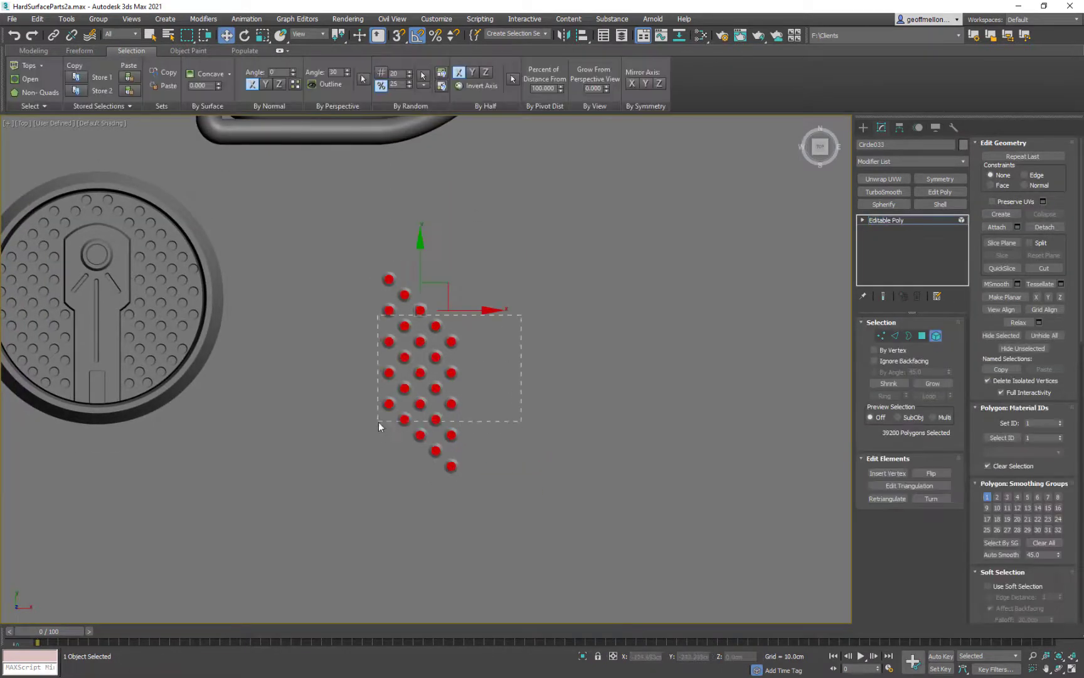
{"action": "left_click_drag", "start_coordinate": [378, 422], "coordinate": [318, 436]}
{"action": "left_click_drag", "start_coordinate": [511, 492], "coordinate": [308, 415]}
{"action": "scroll", "coordinate": [506, 496], "scroll_direction": "down", "scroll_amount": 3}
{"action": "key", "text": "ctrl+z"}
{"action": "key", "text": "ctrl+z"}
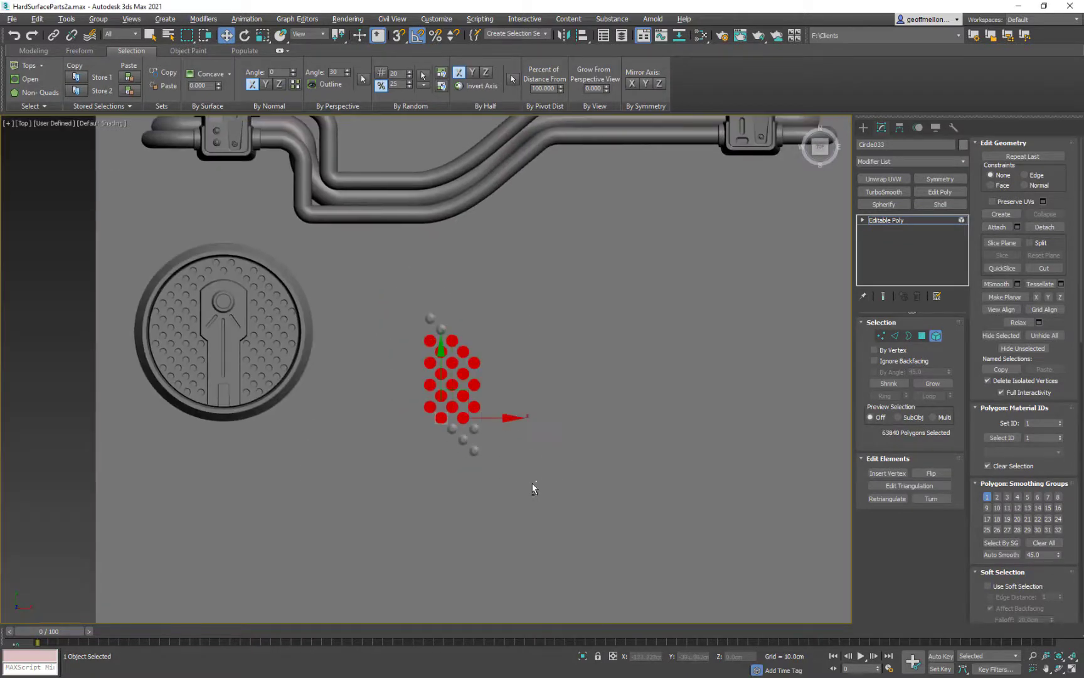
{"action": "scroll", "coordinate": [584, 381], "scroll_direction": "up", "scroll_amount": 2}
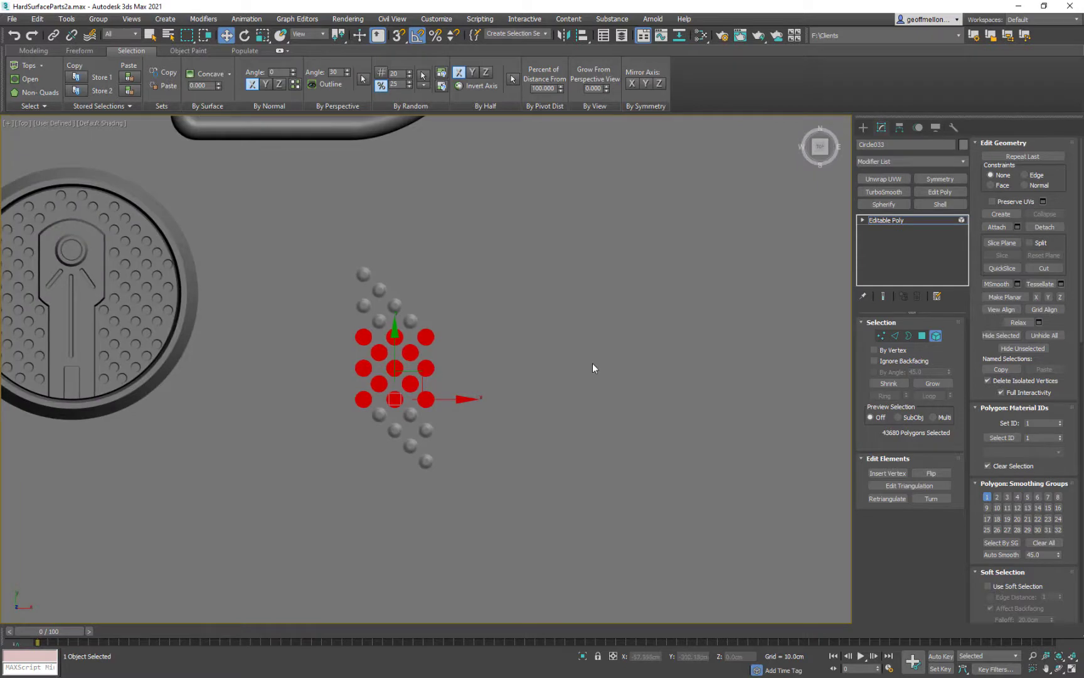
{"action": "left_click", "coordinate": [592, 363]}
{"action": "left_click", "coordinate": [922, 336]}
{"action": "left_click", "coordinate": [923, 336]}
{"action": "mouse_move", "coordinate": [454, 443]}
{"action": "left_mouse_down"}
{"action": "mouse_move", "coordinate": [389, 365]}
{"action": "mouse_move", "coordinate": [382, 325]}
{"action": "left_mouse_up"}
Step: Try to tile the rivet block by cloning it sideways and downward
{"action": "mouse_move", "coordinate": [382, 325]}
{"action": "left_mouse_down", "text": "shift"}
{"action": "mouse_move", "coordinate": [467, 323]}
{"action": "mouse_move", "coordinate": [376, 421]}
{"action": "mouse_move", "coordinate": [363, 397]}
{"action": "mouse_move", "coordinate": [444, 410]}
{"action": "left_mouse_up", "text": "shift"}
{"action": "left_click", "coordinate": [550, 397]}
{"action": "key", "text": "Return"}
{"action": "key", "text": "Return"}
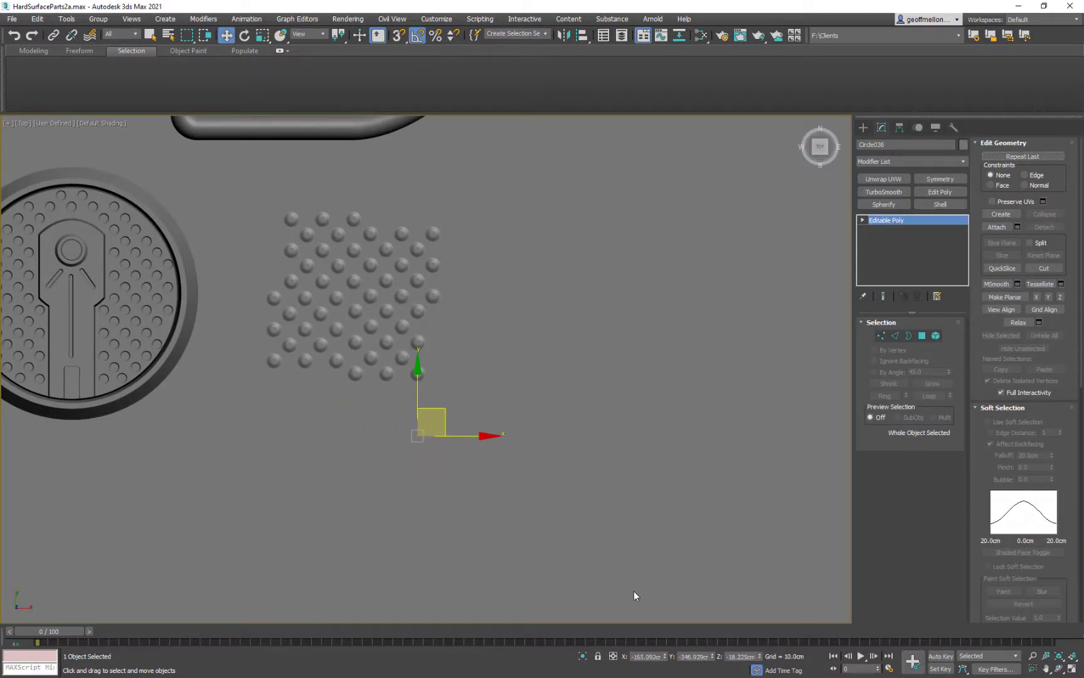
{"action": "key", "text": "ctrl+z"}
{"action": "key", "text": "ctrl+z"}
{"action": "key", "text": "ctrl+z"}
{"action": "mouse_move", "coordinate": [356, 277]}
{"action": "left_mouse_down", "text": "shift"}
{"action": "mouse_move", "coordinate": [356, 365]}
{"action": "mouse_move", "coordinate": [357, 353]}
{"action": "left_mouse_up", "text": "shift"}
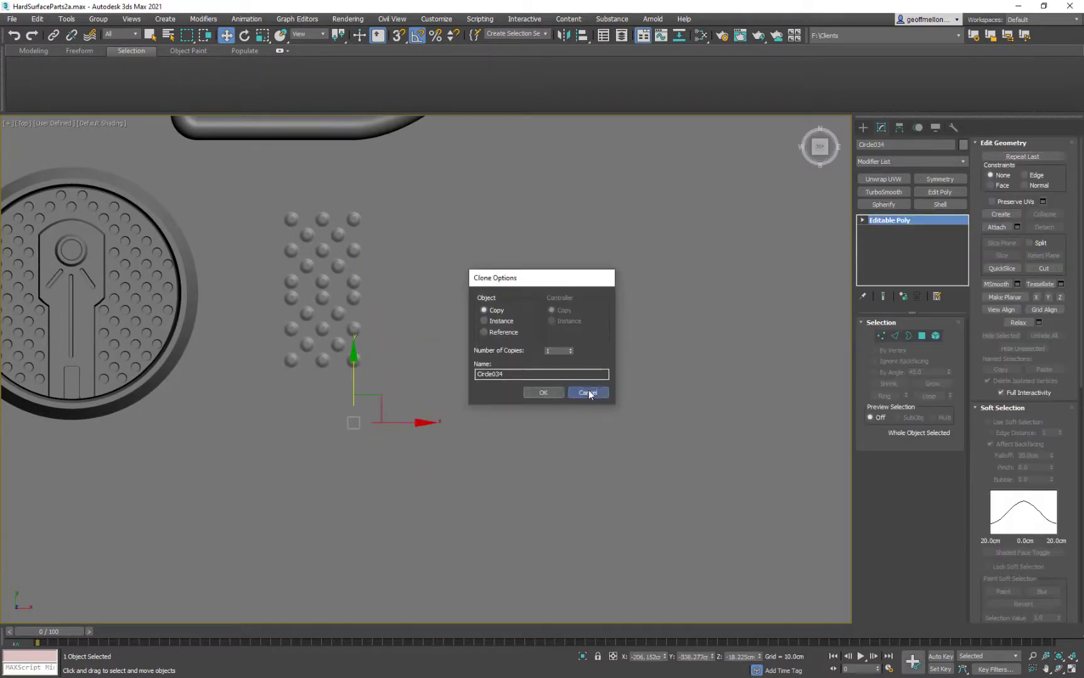
{"action": "left_click", "coordinate": [589, 393]}
Step: Delete the block's left column and bottom row of rivets, keeping an eight-rivet repeating tile
{"action": "middle_click_drag", "start_coordinate": [430, 317], "coordinate": [496, 329]}
{"action": "key", "text": "5"}
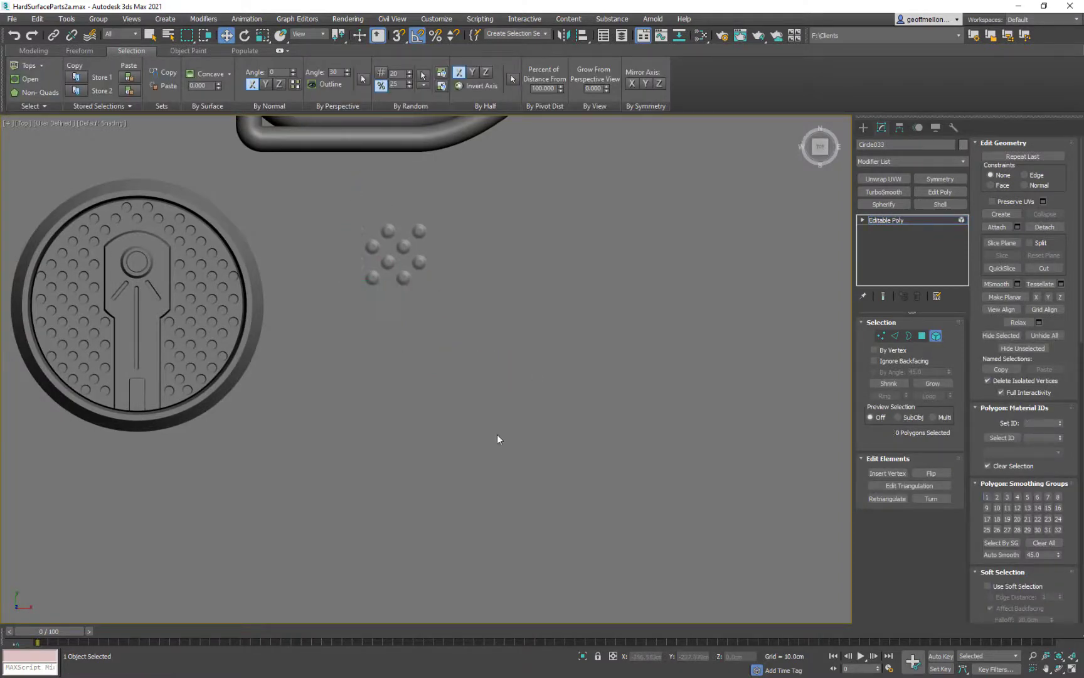
{"action": "key", "text": "5"}
Step: Try to array the tile as two copies along Y and clone the pair sideways along X
{"action": "left_click", "coordinate": [67, 19]}
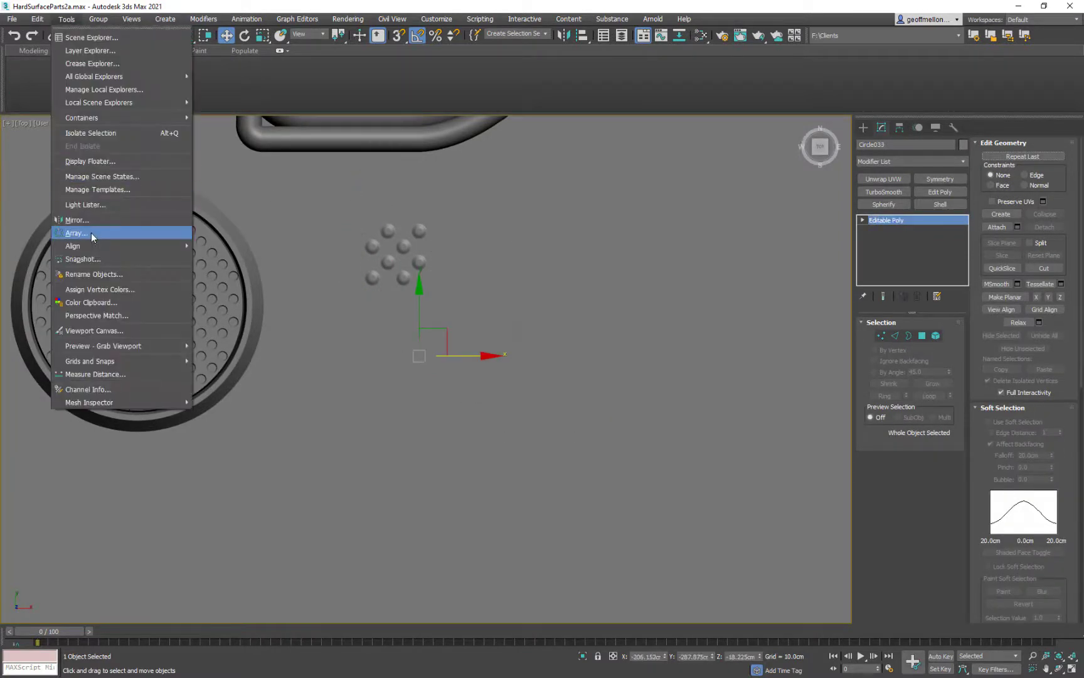
{"action": "left_click", "coordinate": [92, 233]}
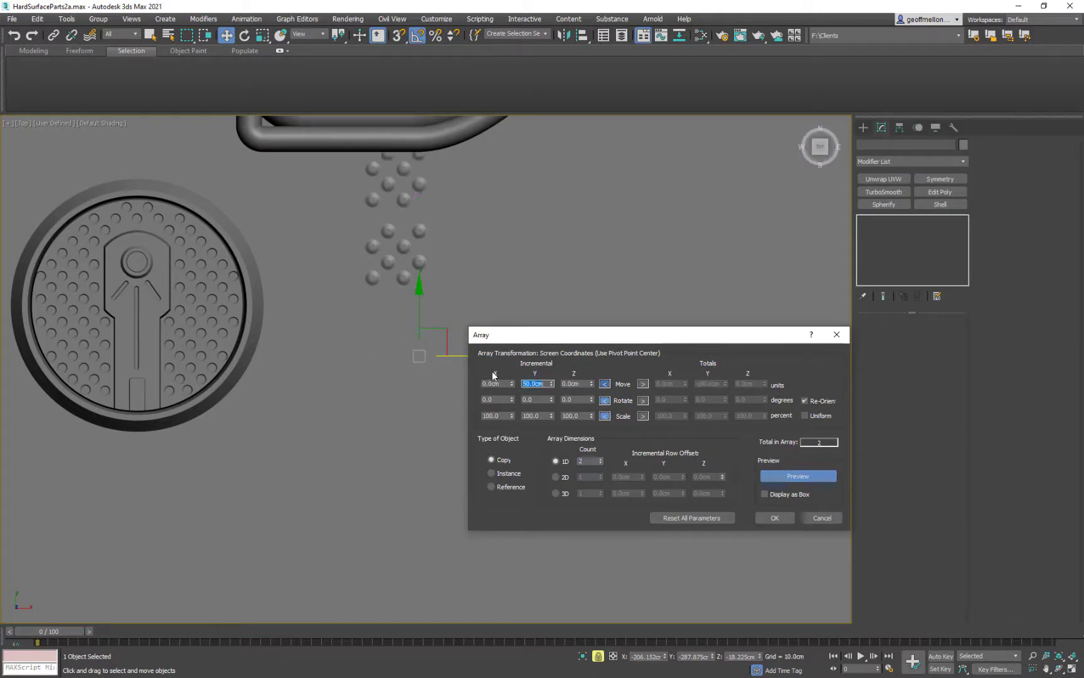
{"action": "left_click", "coordinate": [772, 516]}
{"action": "left_click", "coordinate": [407, 275], "text": "ctrl"}
{"action": "left_click_drag", "start_coordinate": [442, 294], "coordinate": [505, 293], "text": "shift"}
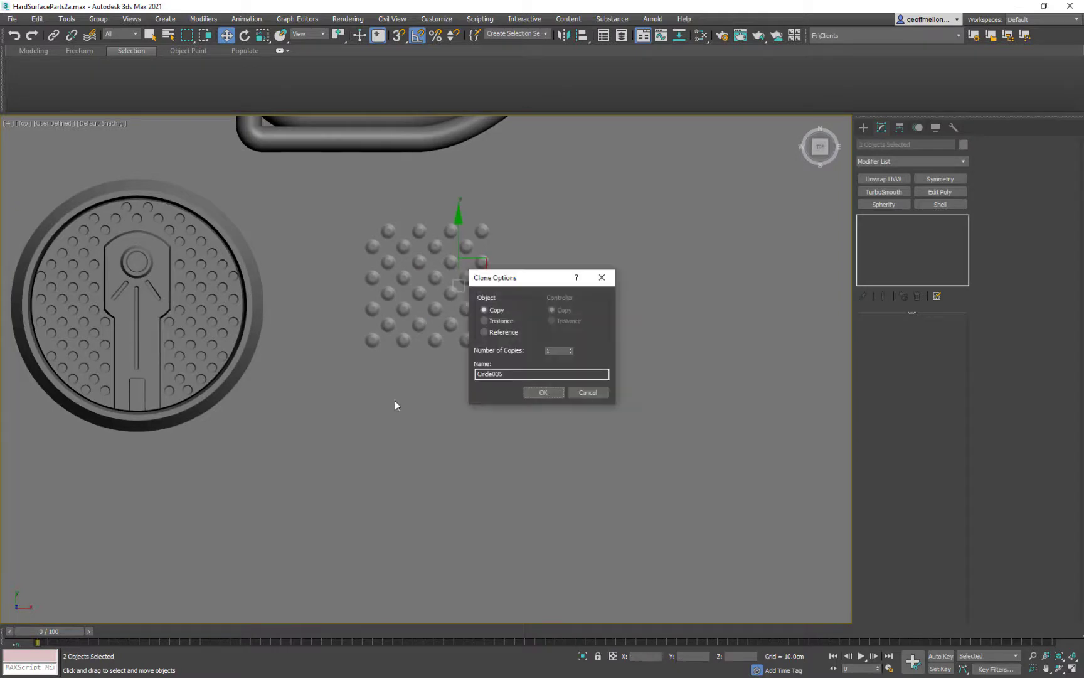
{"action": "key", "text": "Escape"}
{"action": "middle_click_drag", "start_coordinate": [419, 323], "coordinate": [463, 382]}
{"action": "key", "text": "ctrl+z"}
{"action": "key", "text": "ctrl+z"}
{"action": "key", "text": "ctrl+z"}
{"action": "key", "text": "ctrl+z"}
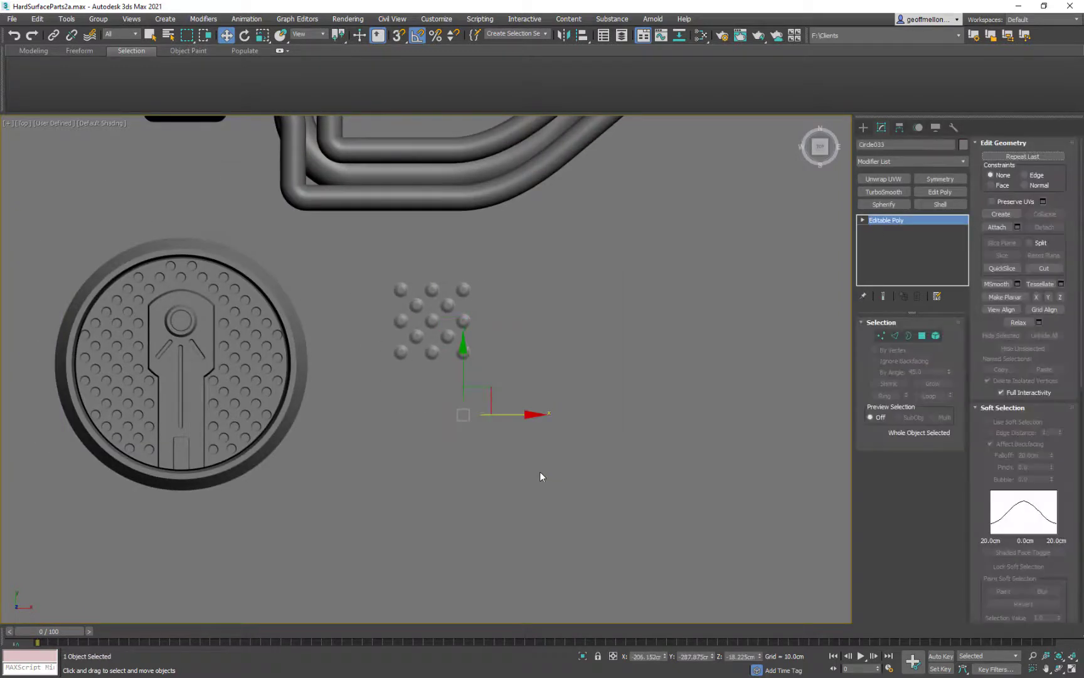
{"action": "key", "text": "ctrl+z"}
{"action": "key", "text": "ctrl+z"}
{"action": "left_click", "coordinate": [70, 20]}
{"action": "left_click", "coordinate": [91, 204]}
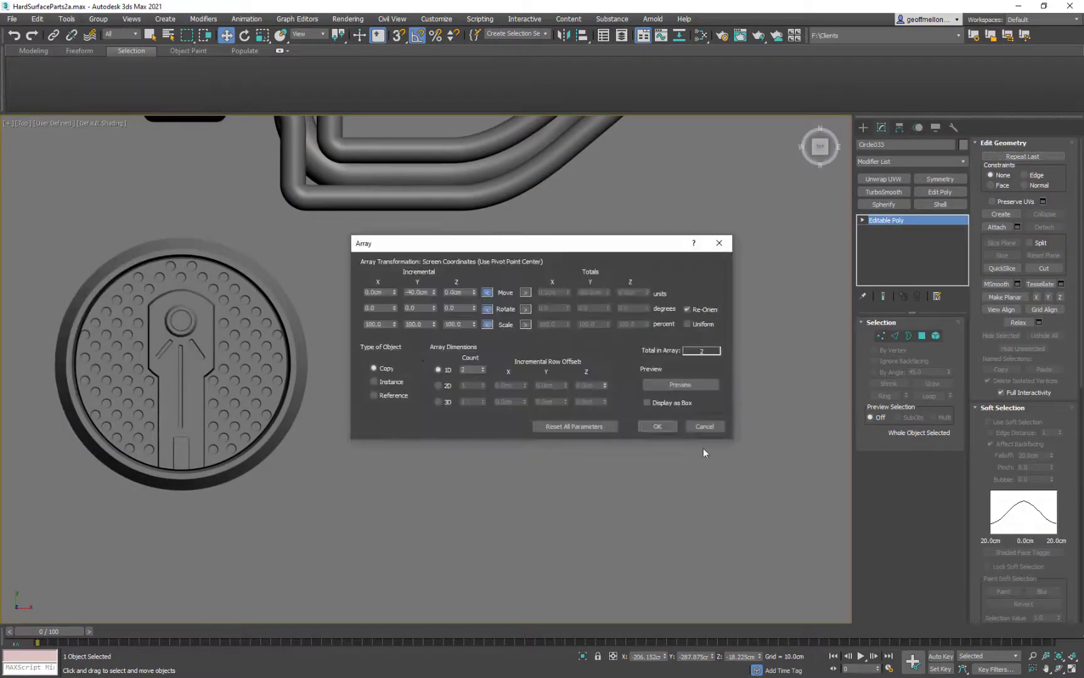
{"action": "left_click", "coordinate": [704, 426]}
Step: Centre the rivet tile's pivot on the object
{"action": "left_click", "coordinate": [900, 127]}
{"action": "left_click", "coordinate": [910, 206]}
{"action": "left_click", "coordinate": [910, 264]}
Step: Array the rivet tile as two copies spaced -40 cm along Y and attach the copy to the original
{"action": "left_click", "coordinate": [66, 18]}
{"action": "left_click", "coordinate": [91, 204]}
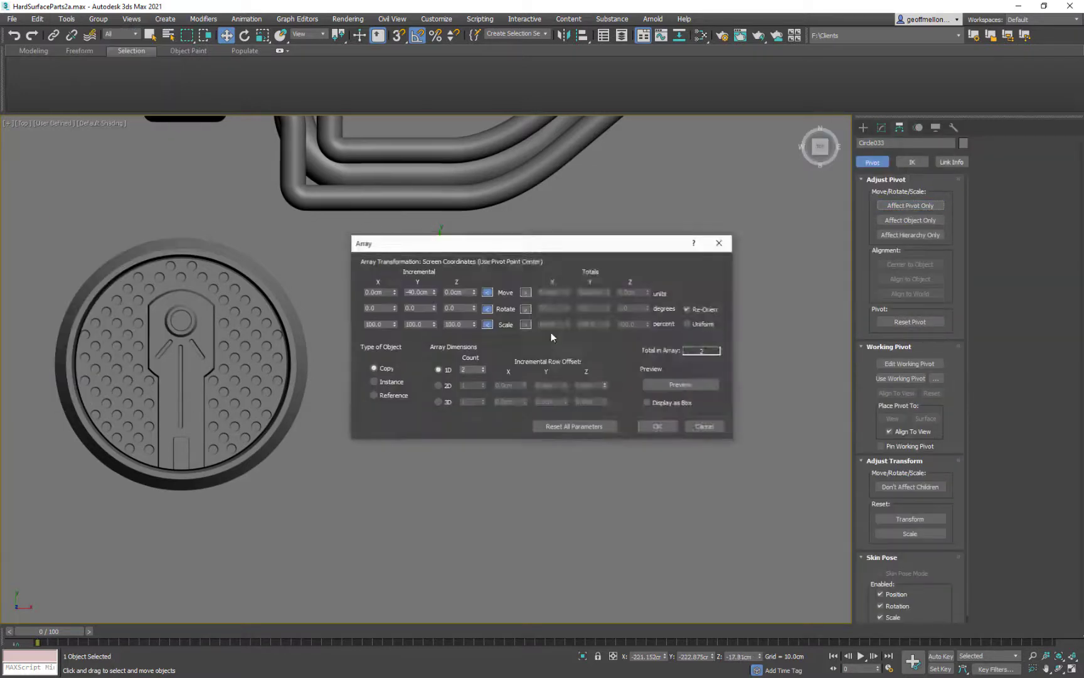
{"action": "left_click_drag", "start_coordinate": [495, 234], "coordinate": [514, 450]}
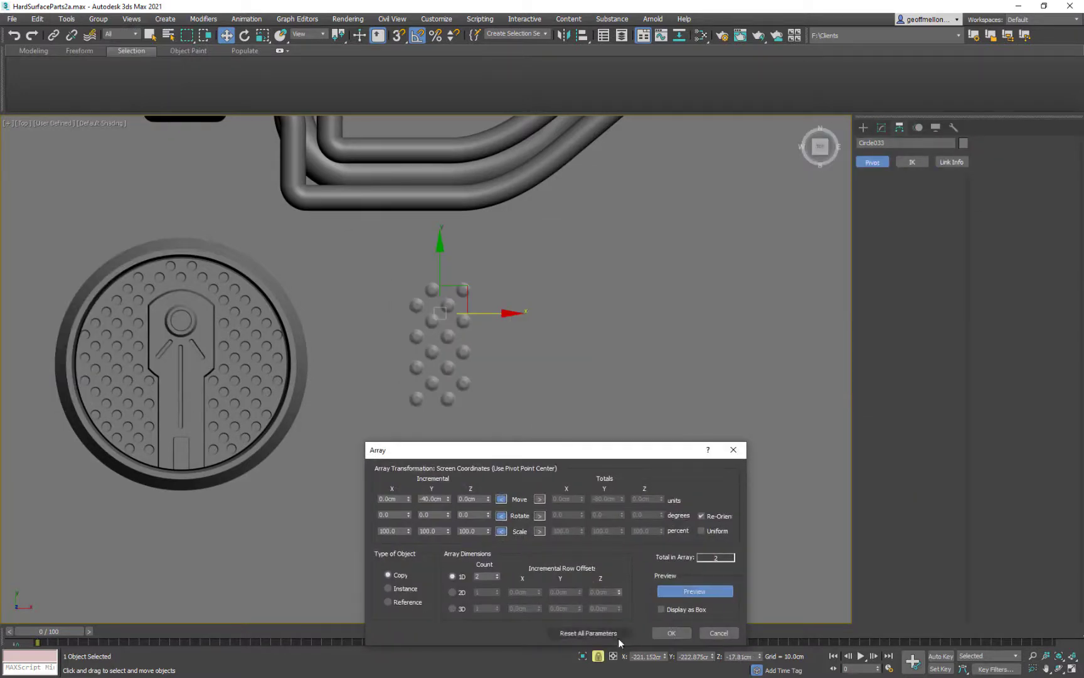
{"action": "left_click", "coordinate": [670, 633]}
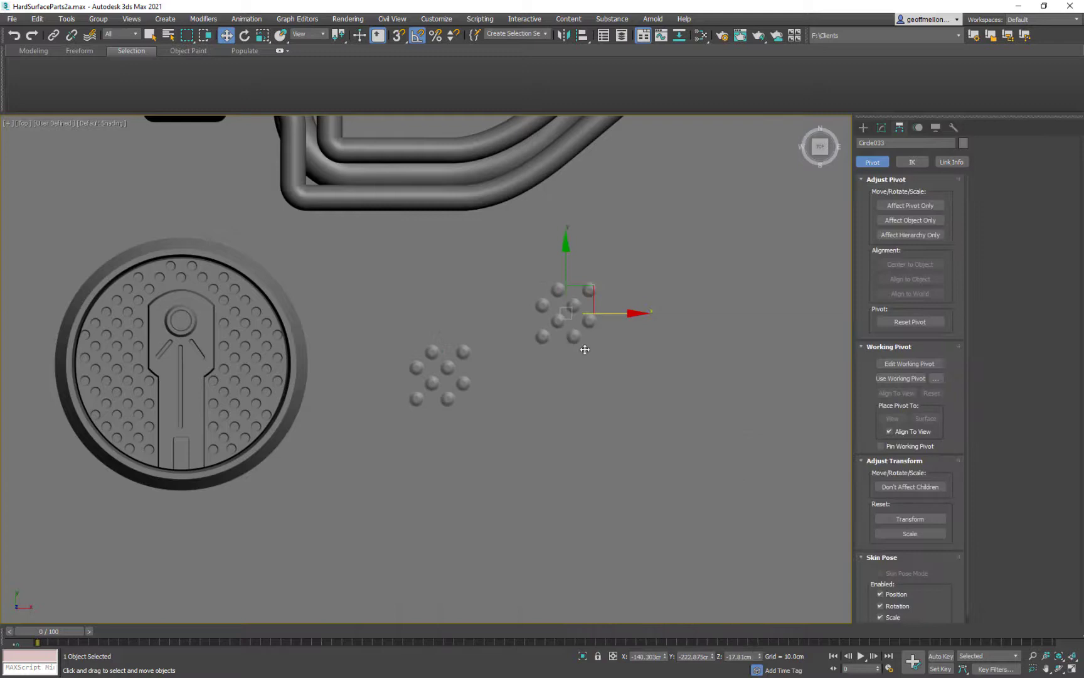
{"action": "left_click", "coordinate": [864, 127]}
{"action": "left_click", "coordinate": [881, 127]}
{"action": "left_click", "coordinate": [996, 227]}
{"action": "right_click", "coordinate": [489, 339]}
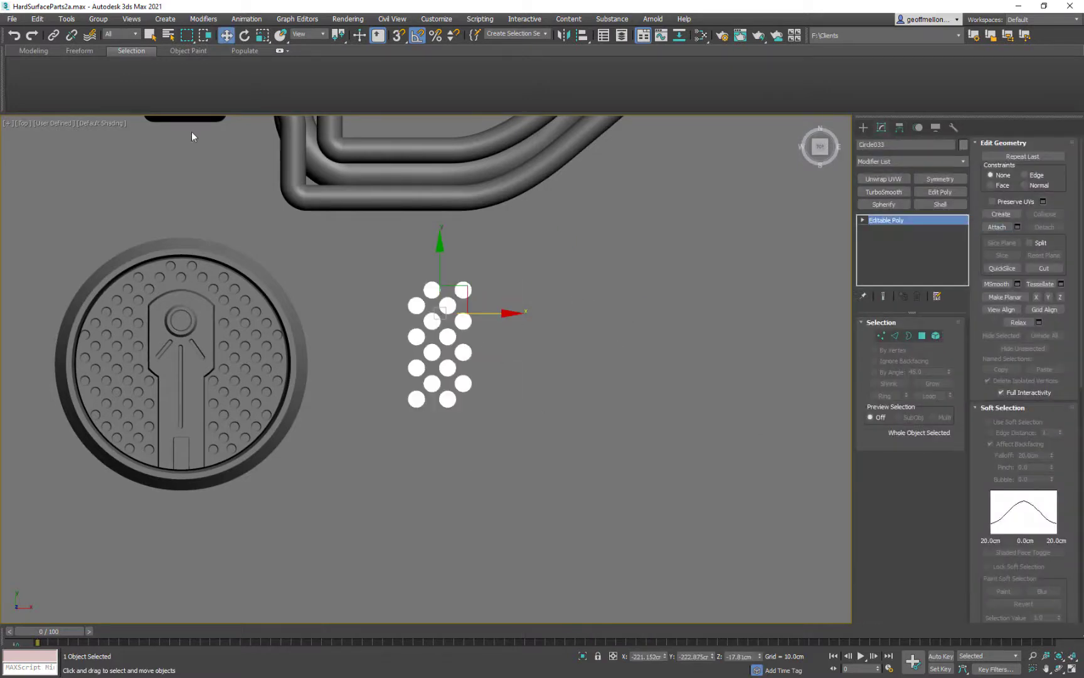
Step: Array the tall rivet tile as two copies spaced 40 cm along X and attach both into one grid
{"action": "left_click", "coordinate": [37, 18]}
{"action": "left_click", "coordinate": [91, 204]}
{"action": "right_click", "coordinate": [433, 294]}
{"action": "left_click_drag", "start_coordinate": [559, 239], "coordinate": [541, 47]}
{"action": "left_click", "coordinate": [631, 194]}
{"action": "left_click_drag", "start_coordinate": [369, 101], "coordinate": [316, 109]}
{"action": "type", "text": "40"}
{"action": "key", "text": "Return"}
{"action": "left_click", "coordinate": [639, 234]}
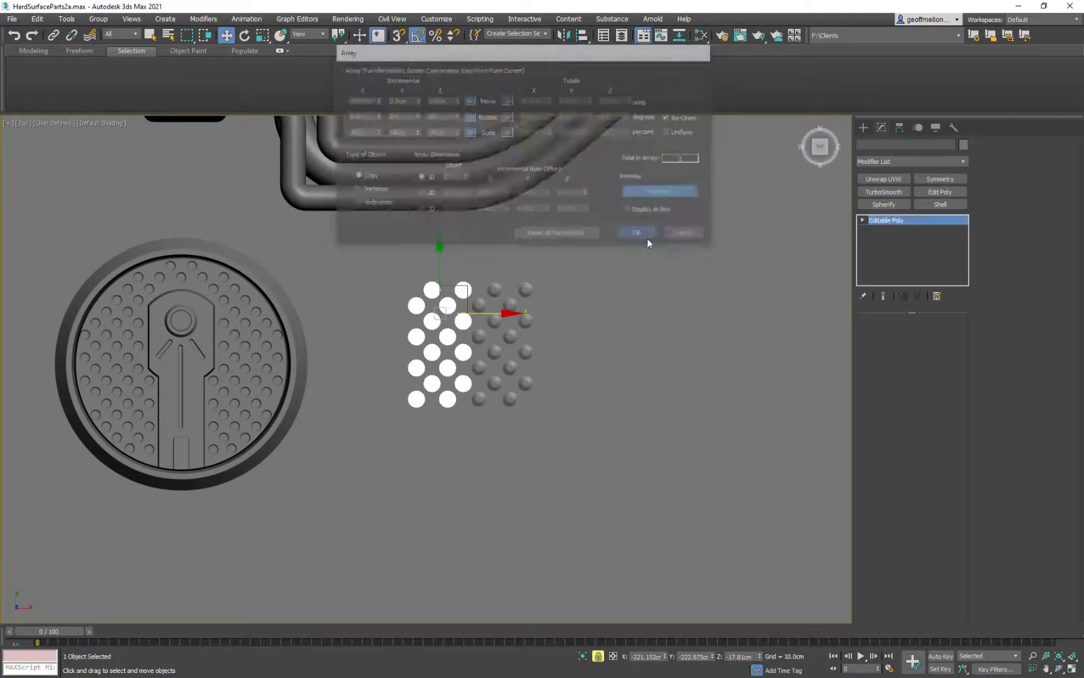
{"action": "middle_click_drag", "start_coordinate": [647, 237], "coordinate": [655, 206]}
{"action": "right_click", "coordinate": [516, 278]}
{"action": "middle_click_drag", "start_coordinate": [515, 278], "coordinate": [477, 277]}
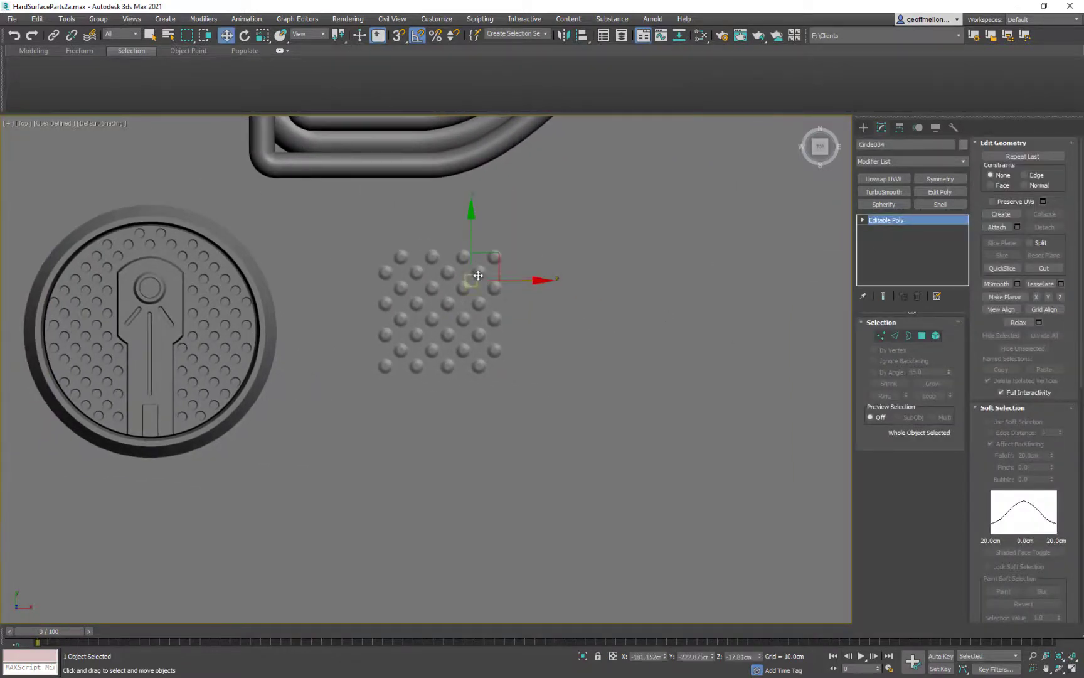
Step: Move the rivet grid closer to the hatch and clone one copy of it to its right
{"action": "left_click_drag", "start_coordinate": [494, 257], "coordinate": [440, 219]}
{"action": "middle_click_drag", "start_coordinate": [468, 243], "coordinate": [456, 282]}
{"action": "left_click_drag", "start_coordinate": [457, 282], "coordinate": [611, 281], "text": "shift"}
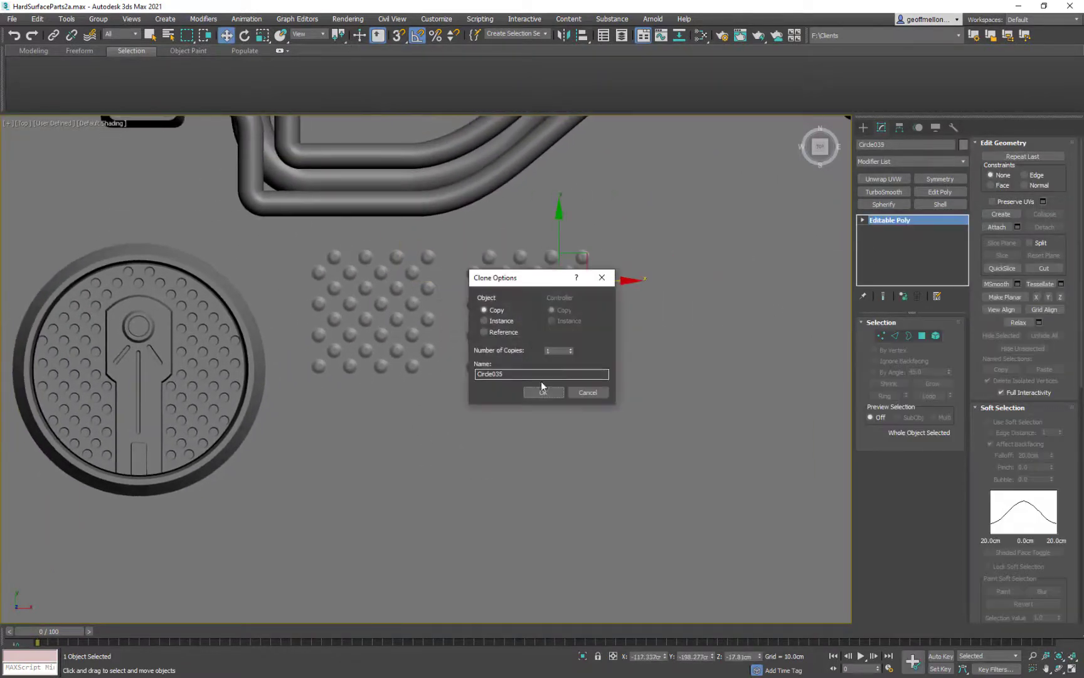
{"action": "left_click", "coordinate": [543, 391]}
Step: Clone the small TurboSmoothed ring from the parts sheet and place it over the second grid's top-left rivet
{"action": "mouse_move", "coordinate": [391, 223]}
{"action": "middle_mouse_down"}
{"action": "mouse_move", "coordinate": [394, 314]}
{"action": "mouse_move", "coordinate": [354, 493]}
{"action": "middle_mouse_up"}
{"action": "scroll", "coordinate": [376, 440], "scroll_direction": "down", "scroll_amount": 4}
{"action": "mouse_move", "coordinate": [541, 320]}
{"action": "middle_mouse_down"}
{"action": "mouse_move", "coordinate": [554, 438]}
{"action": "mouse_move", "coordinate": [437, 414]}
{"action": "middle_mouse_up"}
{"action": "left_click", "coordinate": [607, 182]}
{"action": "scroll", "coordinate": [661, 136], "scroll_direction": "down", "scroll_amount": 3}
{"action": "left_click_drag", "start_coordinate": [661, 134], "coordinate": [454, 344], "text": "shift"}
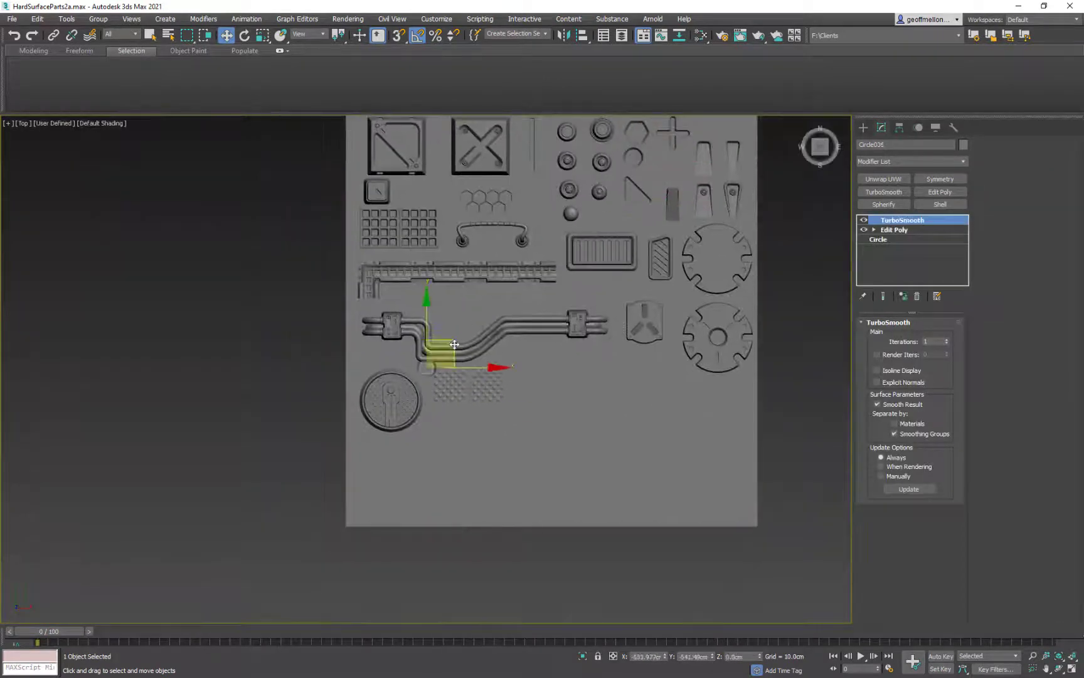
{"action": "scroll", "coordinate": [484, 359], "scroll_direction": "up", "scroll_amount": 8}
{"action": "scroll", "coordinate": [542, 390], "scroll_direction": "up", "scroll_amount": 5}
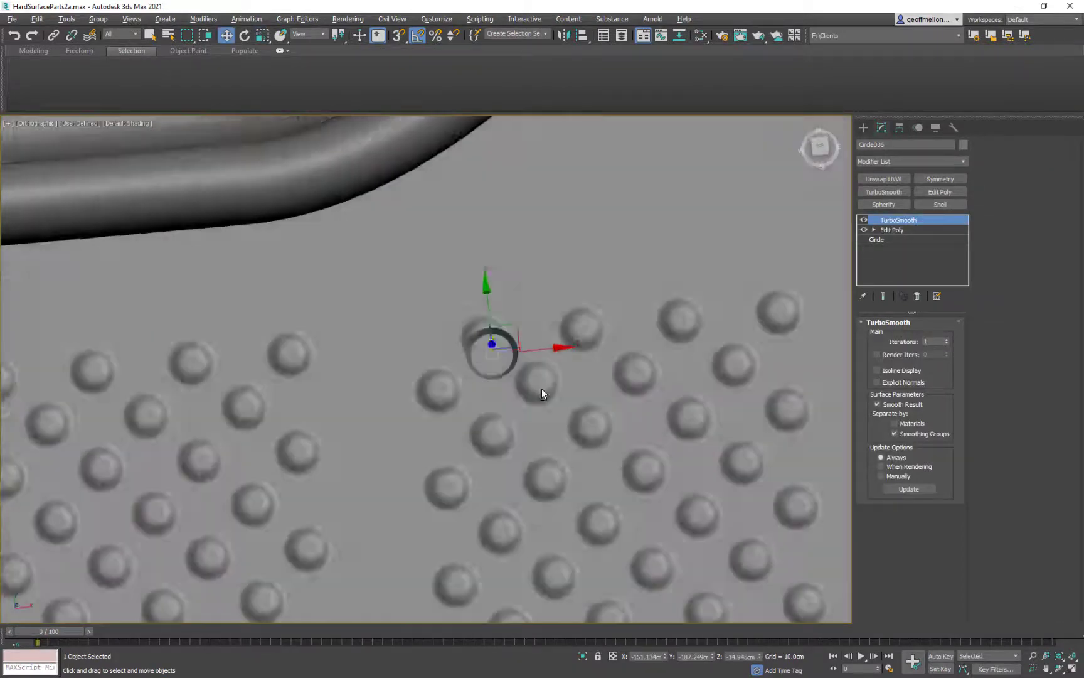
{"action": "scroll", "coordinate": [526, 356], "scroll_direction": "down", "scroll_amount": 3}
{"action": "scroll", "coordinate": [480, 332], "scroll_direction": "down", "scroll_amount": 6}
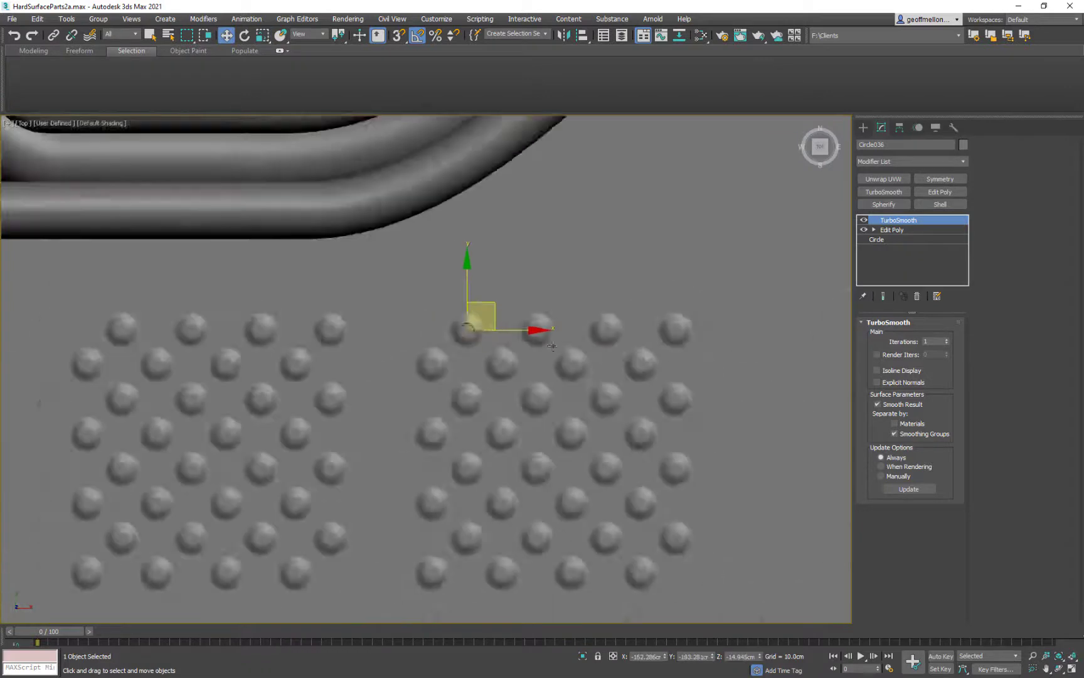
{"action": "left_click", "coordinate": [598, 496]}
Step: Array the small ring as four copies spaced 20 cm along X to cover the second rivet grid's first row
{"action": "scroll", "coordinate": [411, 339], "scroll_direction": "up", "scroll_amount": 6}
{"action": "left_click", "coordinate": [414, 325]}
{"action": "middle_click_drag", "start_coordinate": [502, 377], "coordinate": [494, 320]}
{"action": "left_click", "coordinate": [66, 18]}
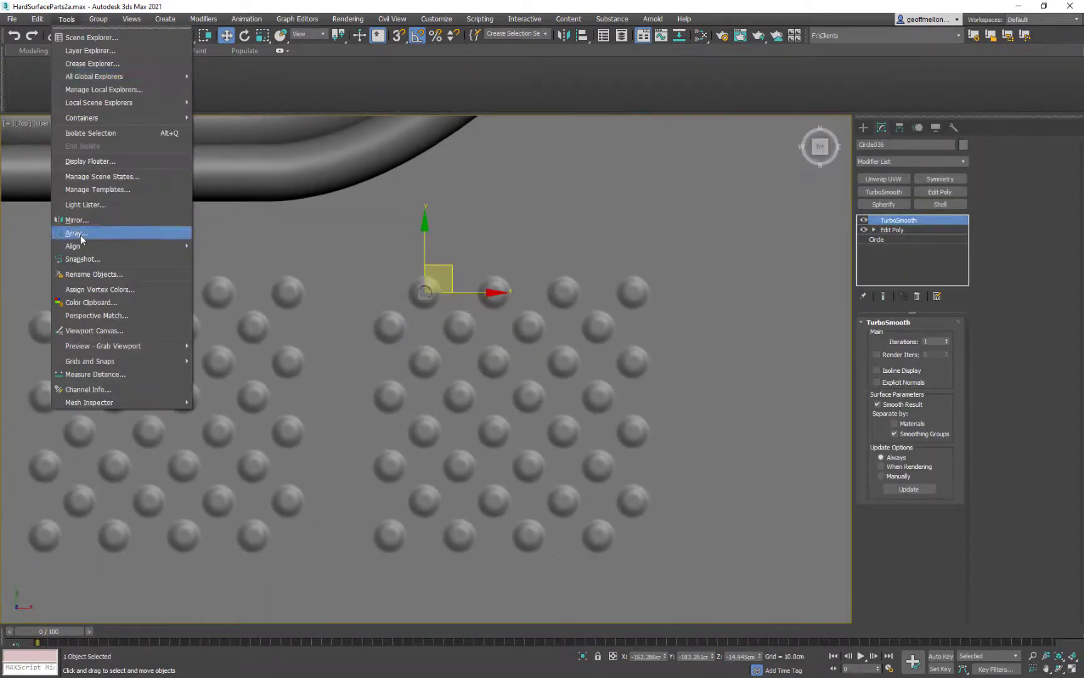
{"action": "left_click", "coordinate": [94, 233]}
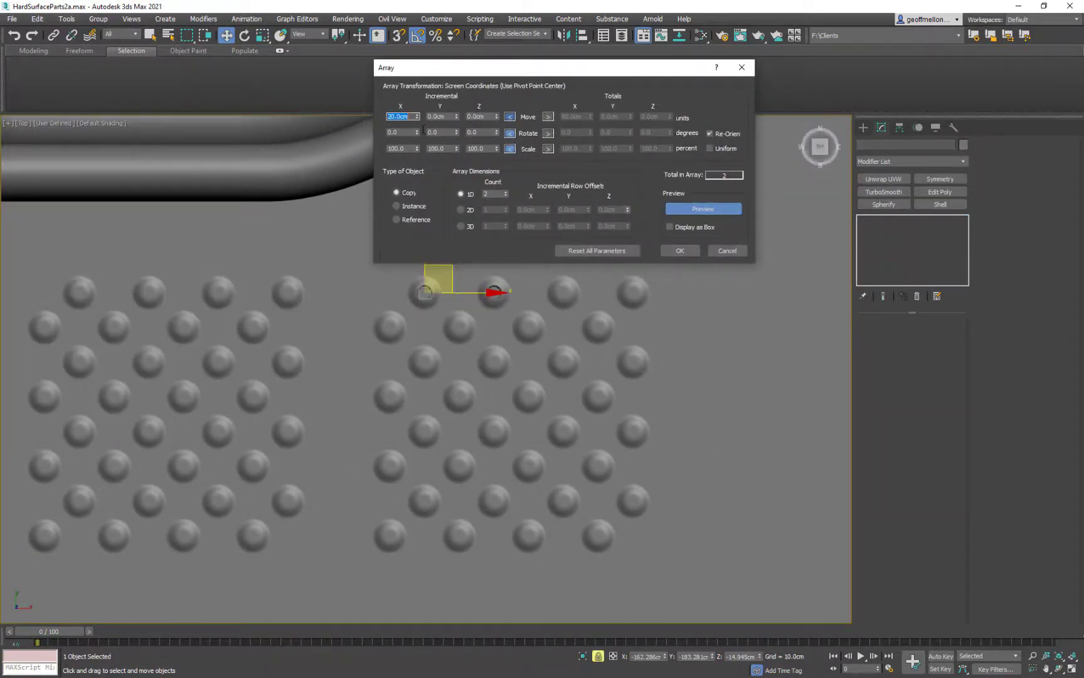
{"action": "left_click", "coordinate": [679, 250]}
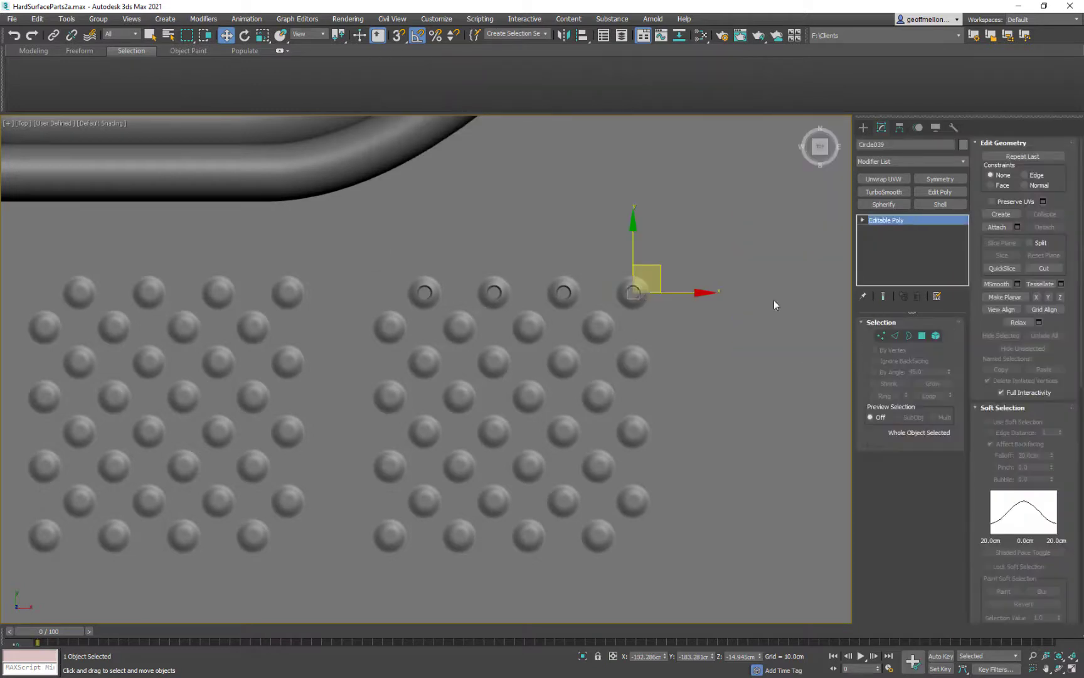
Step: Array the row of rings as four copies spaced -20 cm along Y over the second rivet grid
{"action": "key", "text": "w"}
{"action": "left_click", "coordinate": [67, 19]}
{"action": "left_click", "coordinate": [94, 233]}
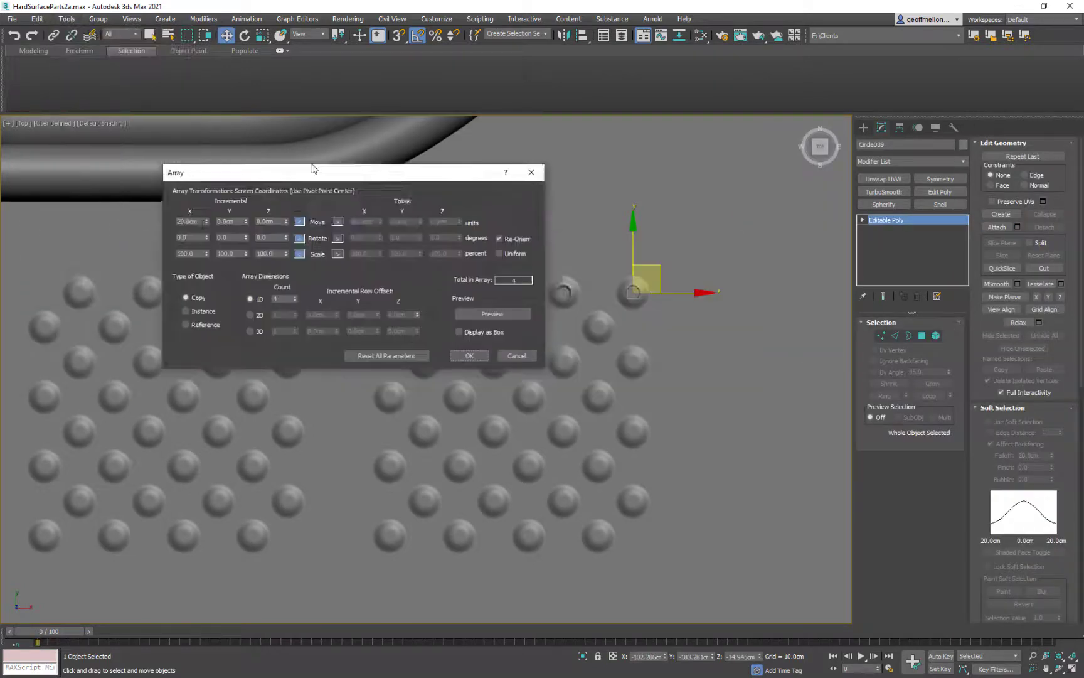
{"action": "left_click", "coordinate": [467, 208]}
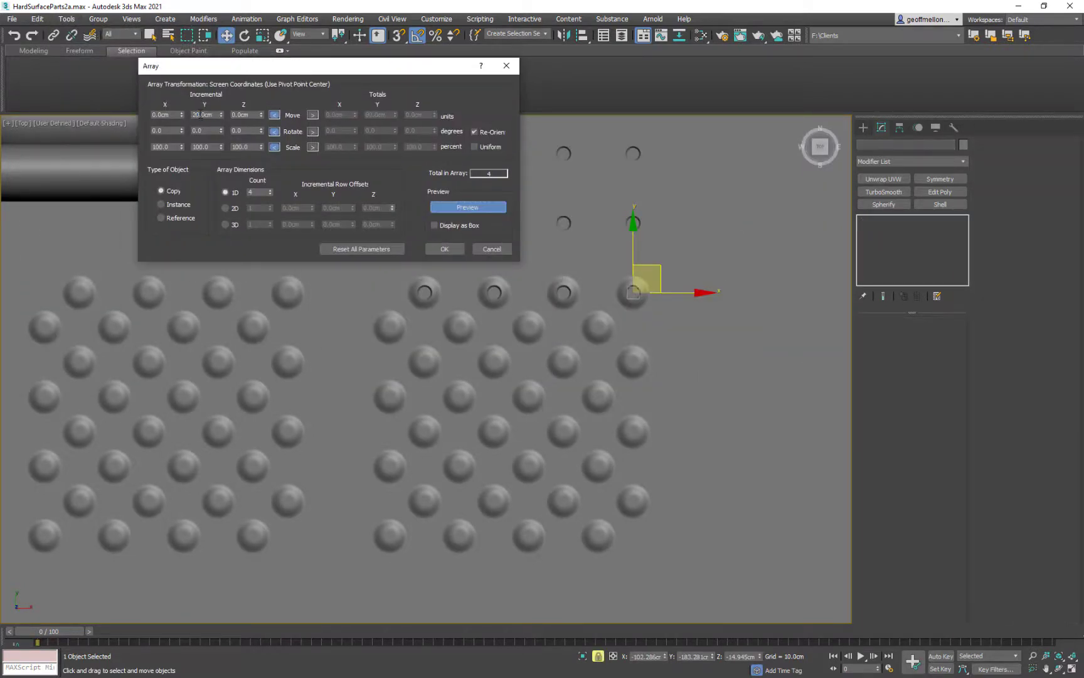
{"action": "double_click", "coordinate": [204, 115]}
{"action": "type", "text": "-20"}
{"action": "key", "text": "Return"}
{"action": "middle_click_drag", "start_coordinate": [578, 337], "coordinate": [570, 336]}
{"action": "left_click", "coordinate": [445, 249]}
Step: Attach the arrayed ring rows into one object
{"action": "left_click", "coordinate": [998, 226]}
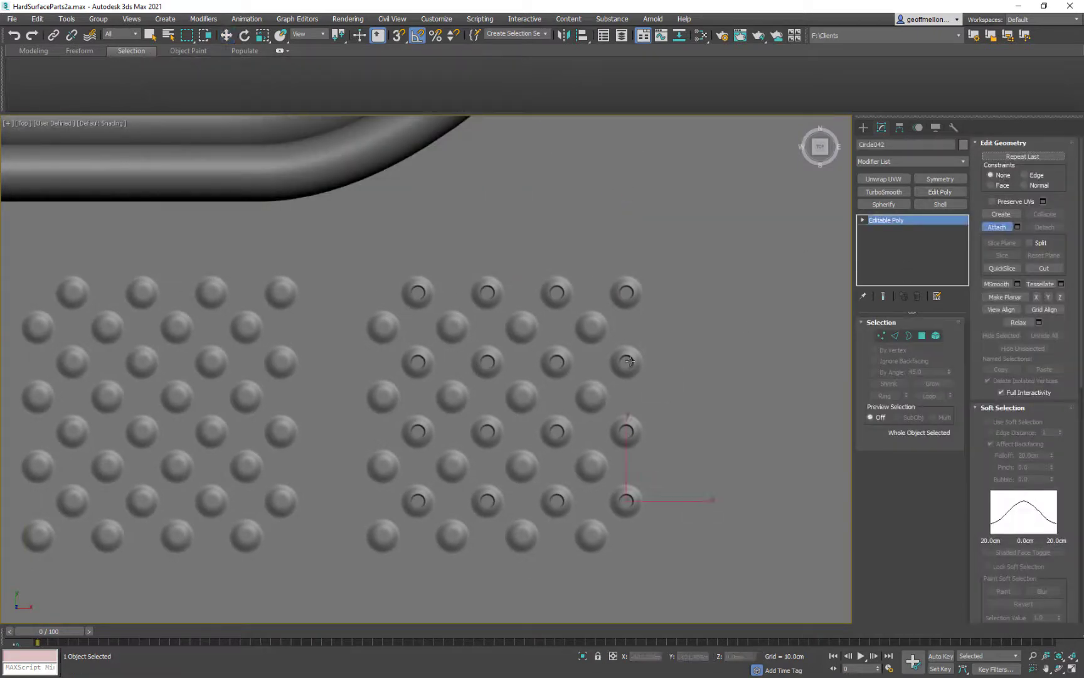
{"action": "middle_click_drag", "start_coordinate": [675, 381], "coordinate": [692, 371]}
{"action": "left_click", "coordinate": [999, 227]}
{"action": "middle_click_drag", "start_coordinate": [642, 445], "coordinate": [658, 403]}
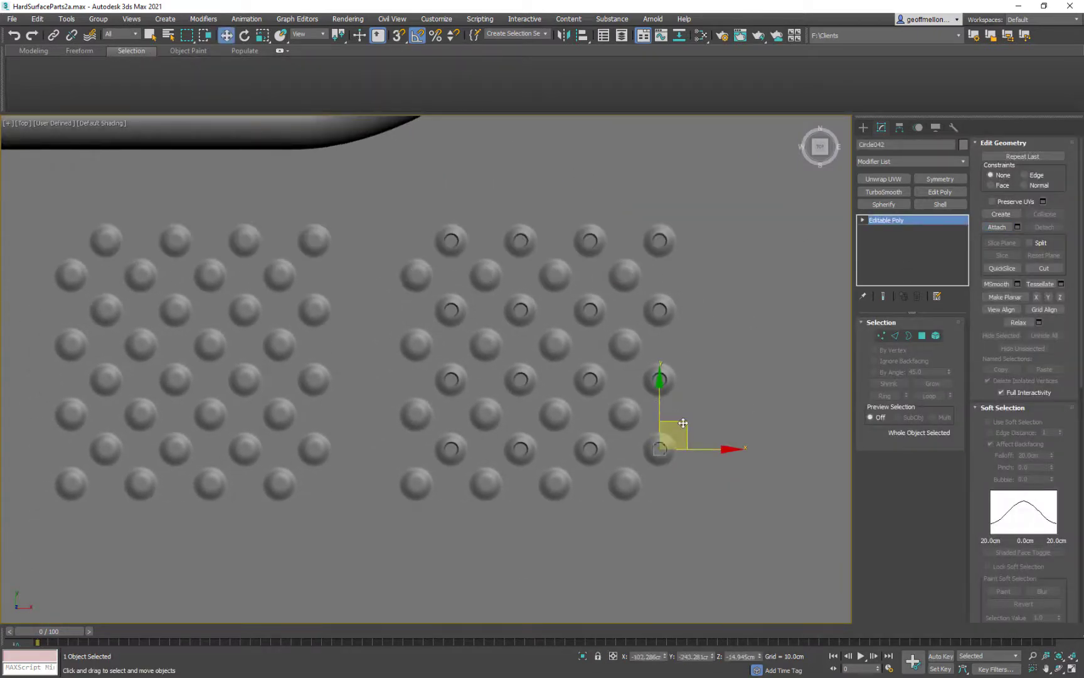
Step: Clone the ring grid diagonally onto the remaining staggered rivets and attach both ring grids together
{"action": "left_click_drag", "start_coordinate": [683, 422], "coordinate": [647, 458], "text": "shift"}
{"action": "key", "text": "Return"}
{"action": "scroll", "coordinate": [728, 402], "scroll_direction": "down", "scroll_amount": 5}
{"action": "scroll", "coordinate": [731, 400], "scroll_direction": "up", "scroll_amount": 4}
{"action": "middle_click_drag", "start_coordinate": [731, 399], "coordinate": [593, 395]}
{"action": "mouse_move", "coordinate": [593, 396]}
{"action": "middle_mouse_down", "text": "alt"}
{"action": "mouse_move", "coordinate": [581, 276]}
{"action": "mouse_move", "coordinate": [602, 295]}
{"action": "middle_mouse_up", "text": "alt"}
{"action": "scroll", "coordinate": [602, 295], "scroll_direction": "up", "scroll_amount": 5}
{"action": "left_click", "coordinate": [997, 227]}
{"action": "left_click", "coordinate": [369, 438]}
{"action": "right_click", "coordinate": [368, 438]}
Step: Lower the combined ring grid onto the tops of the rivets
{"action": "left_click_drag", "start_coordinate": [274, 402], "coordinate": [274, 413]}
{"action": "middle_click_drag", "start_coordinate": [339, 327], "coordinate": [351, 439], "text": "alt"}
{"action": "middle_click_drag", "start_coordinate": [352, 439], "coordinate": [503, 449]}
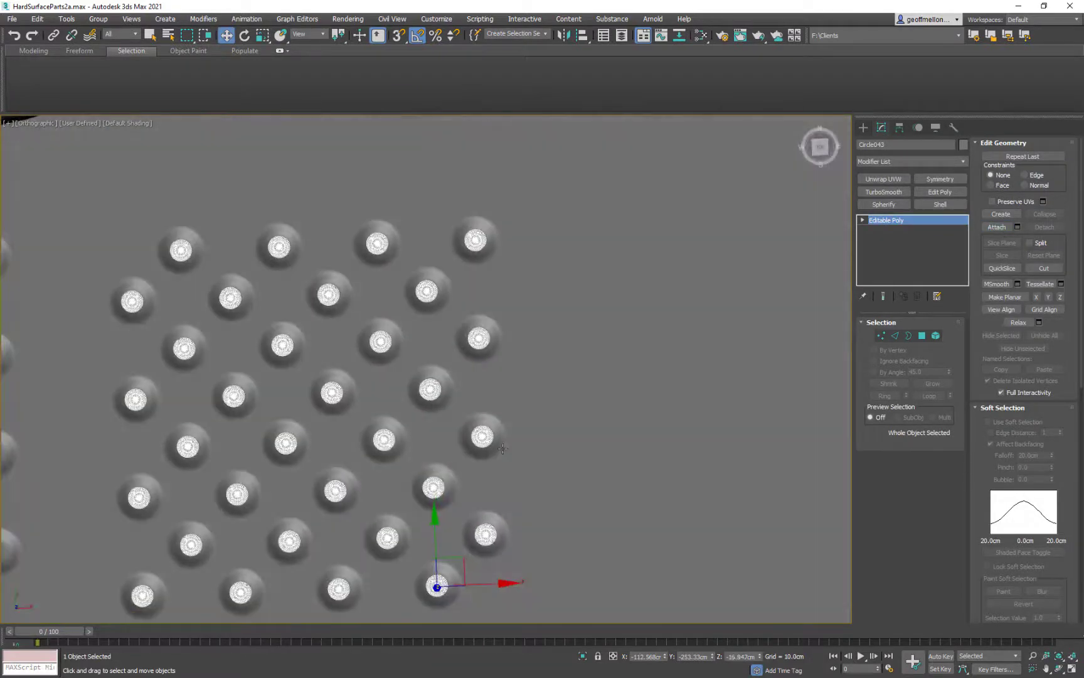
{"action": "scroll", "coordinate": [503, 449], "scroll_direction": "down", "scroll_amount": 6}
{"action": "key", "text": "t"}
{"action": "left_click", "coordinate": [735, 406]}
{"action": "middle_click_drag", "start_coordinate": [735, 407], "coordinate": [701, 350]}
{"action": "scroll", "coordinate": [503, 414], "scroll_direction": "up", "scroll_amount": 6}
Step: Raise the ring grid slightly and attach it to the second rivet grid as one part
{"action": "left_click", "coordinate": [502, 375]}
{"action": "left_click", "coordinate": [997, 226]}
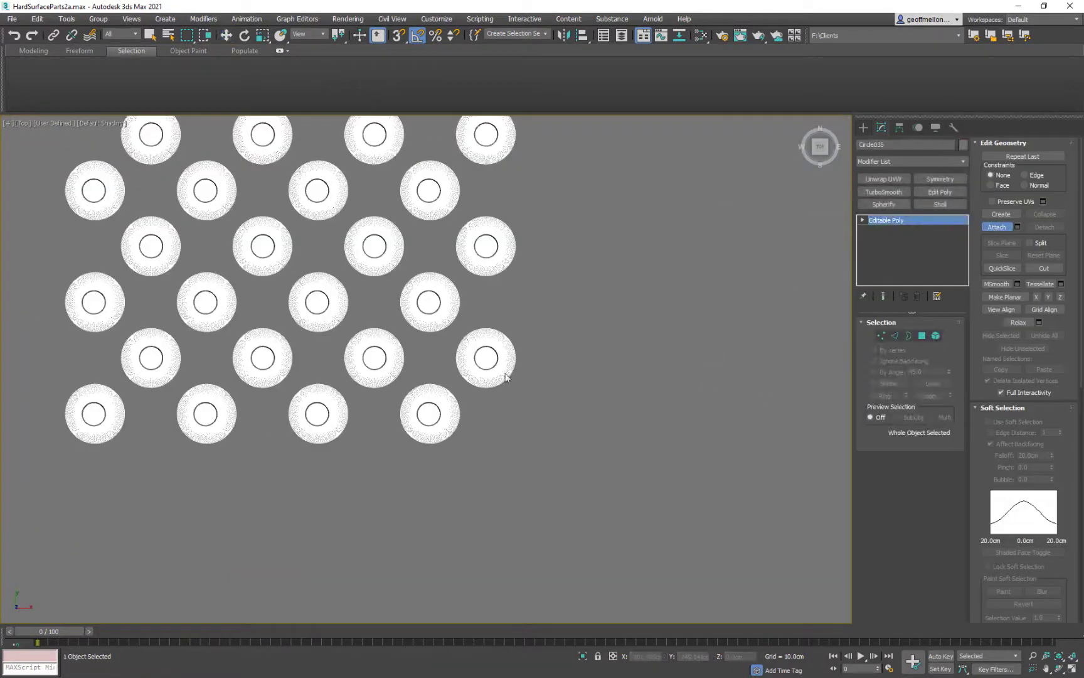
{"action": "middle_click_drag", "start_coordinate": [593, 415], "coordinate": [650, 357], "text": "alt"}
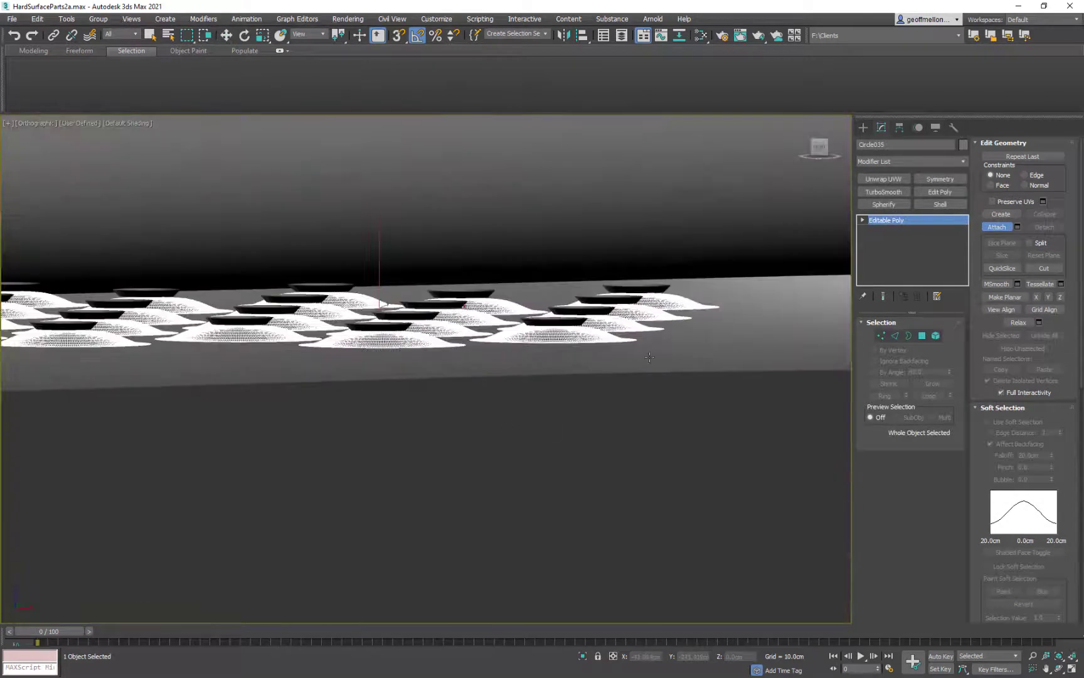
{"action": "right_click", "coordinate": [649, 357]}
{"action": "left_click", "coordinate": [384, 326]}
{"action": "left_click_drag", "start_coordinate": [378, 260], "coordinate": [379, 254]}
{"action": "left_click", "coordinate": [997, 226]}
{"action": "left_click", "coordinate": [392, 339]}
{"action": "right_click", "coordinate": [392, 338]}
{"action": "scroll", "coordinate": [502, 351], "scroll_direction": "down", "scroll_amount": 6}
{"action": "key", "text": "t"}
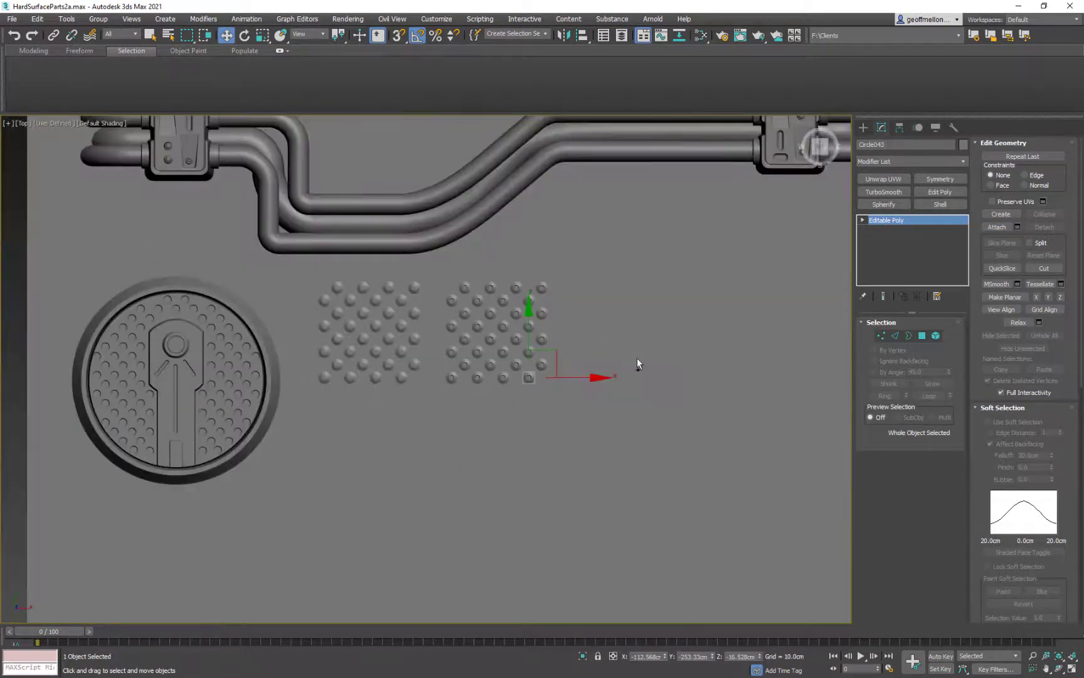
Step: Clone the thin vertical strip from the parts sheet and place it below the pipes, beside the rivet grids
{"action": "middle_click_drag", "start_coordinate": [637, 363], "coordinate": [337, 376]}
{"action": "scroll", "coordinate": [610, 350], "scroll_direction": "down", "scroll_amount": 6}
{"action": "middle_click_drag", "start_coordinate": [421, 265], "coordinate": [406, 385]}
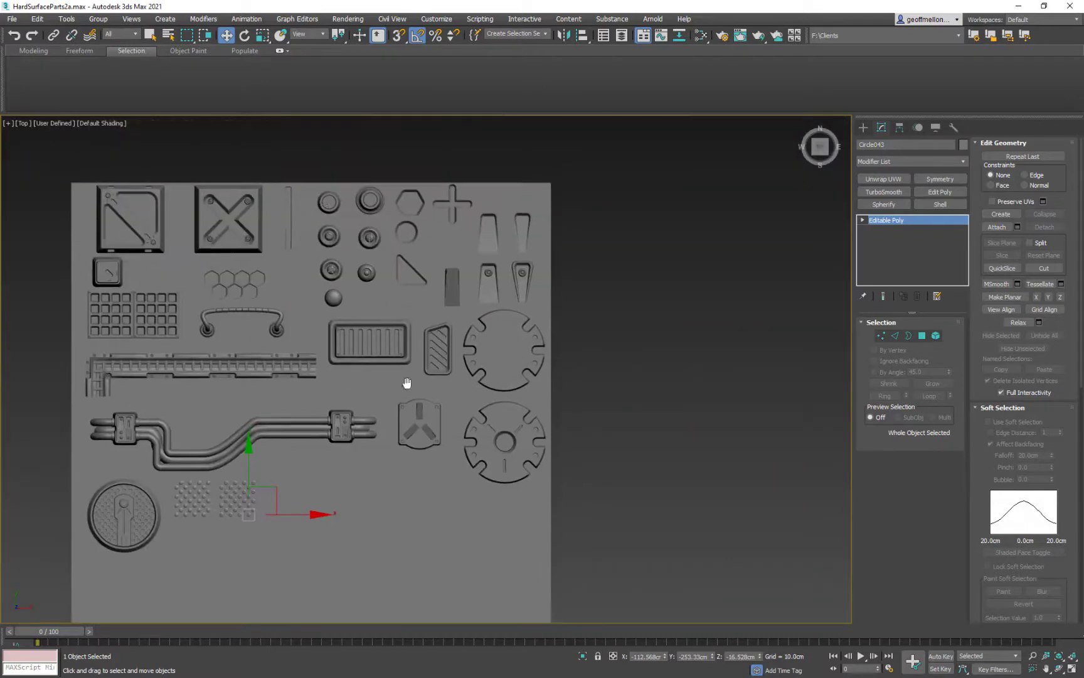
{"action": "left_click", "coordinate": [392, 339]}
{"action": "middle_click_drag", "start_coordinate": [392, 339], "coordinate": [406, 292]}
{"action": "left_click_drag", "start_coordinate": [330, 126], "coordinate": [366, 407], "text": "shift"}
{"action": "left_click", "coordinate": [544, 395]}
Step: Widen the cloned strip into a broad rectangular panel by moving the vertices on one side
{"action": "scroll", "coordinate": [370, 433], "scroll_direction": "up", "scroll_amount": 5}
{"action": "middle_click_drag", "start_coordinate": [370, 433], "coordinate": [457, 345]}
{"action": "key", "text": "1"}
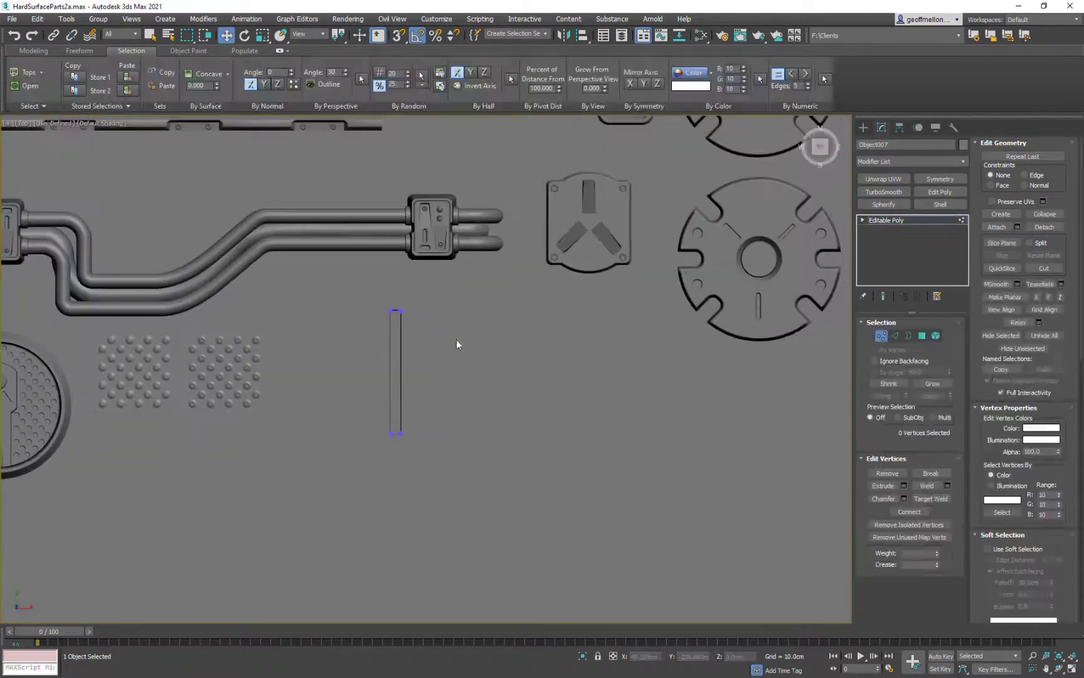
{"action": "left_click_drag", "start_coordinate": [442, 372], "coordinate": [576, 372]}
{"action": "middle_click_drag", "start_coordinate": [576, 372], "coordinate": [547, 356], "text": "alt"}
Step: Select the panel's large face, shift its height slightly, and change a display option in the panel's object properties
{"action": "key", "text": "4"}
{"action": "left_click", "coordinate": [503, 355]}
{"action": "left_click_drag", "start_coordinate": [487, 302], "coordinate": [486, 307]}
{"action": "middle_click_drag", "start_coordinate": [486, 308], "coordinate": [609, 287], "text": "alt"}
{"action": "scroll", "coordinate": [481, 327], "scroll_direction": "up", "scroll_amount": 5}
{"action": "right_click", "coordinate": [608, 288]}
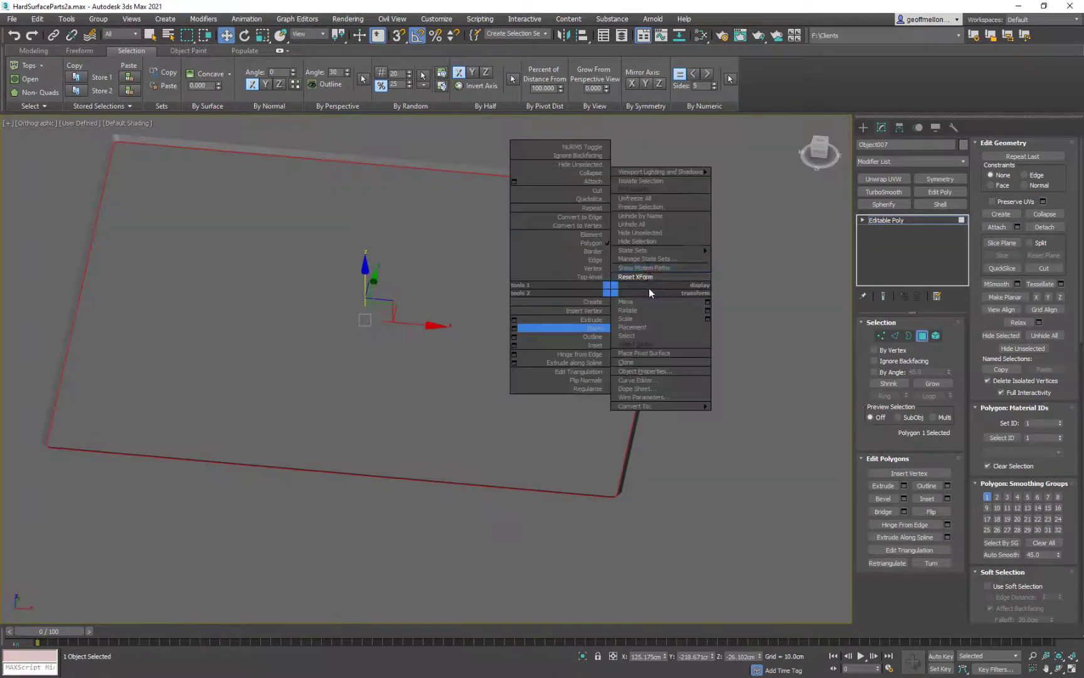
{"action": "left_click", "coordinate": [668, 372]}
{"action": "left_click", "coordinate": [444, 375]}
{"action": "left_click", "coordinate": [579, 503]}
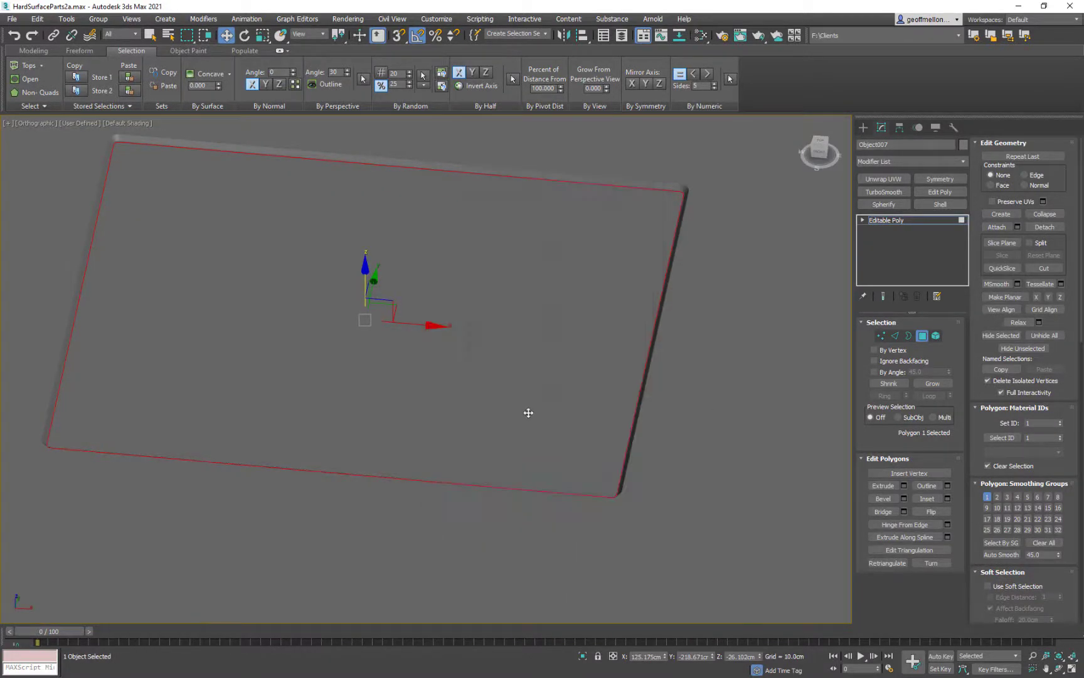
Step: Raise the panel's selected face vertically to turn the thin panel into a deep box
{"action": "middle_click_drag", "start_coordinate": [528, 411], "coordinate": [520, 339], "text": "alt"}
{"action": "scroll", "coordinate": [422, 351], "scroll_direction": "down", "scroll_amount": 5}
{"action": "mouse_move", "coordinate": [364, 273]}
{"action": "middle_mouse_down", "text": "alt"}
{"action": "mouse_move", "coordinate": [422, 351]}
{"action": "mouse_move", "coordinate": [358, 282]}
{"action": "middle_mouse_up", "text": "alt"}
{"action": "left_click_drag", "start_coordinate": [394, 292], "coordinate": [381, 158]}
{"action": "key", "text": "ctrl+z"}
{"action": "left_click", "coordinate": [922, 336]}
{"action": "left_click", "coordinate": [923, 336]}
{"action": "left_click_drag", "start_coordinate": [396, 224], "coordinate": [400, 264]}
{"action": "key", "text": "t"}
{"action": "scroll", "coordinate": [663, 342], "scroll_direction": "down", "scroll_amount": 3}
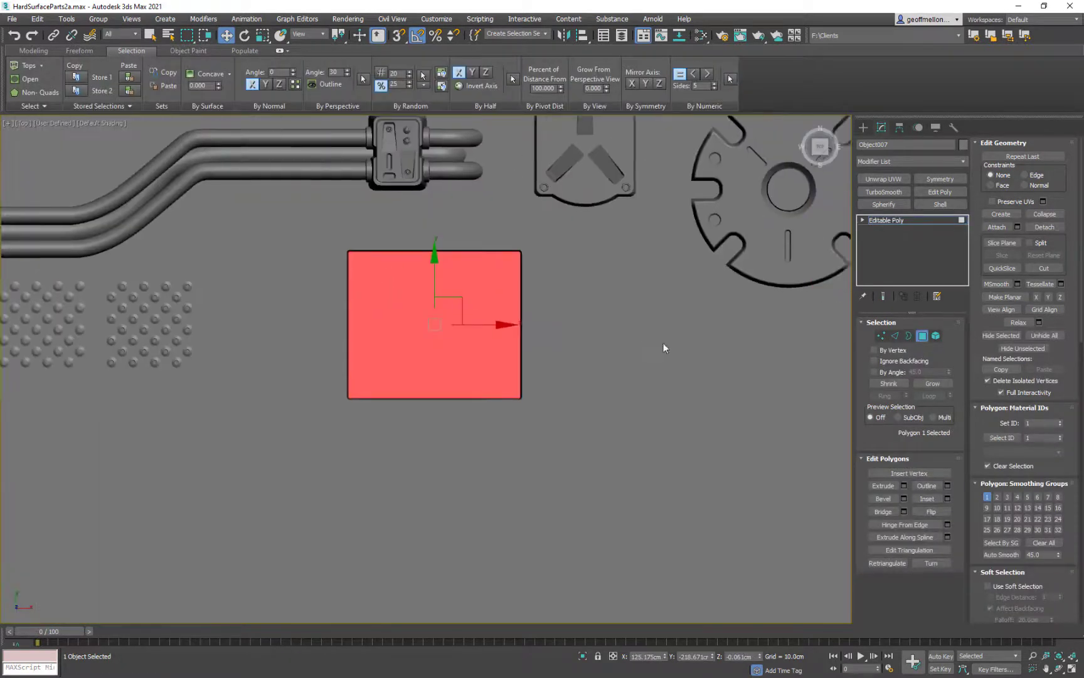
Step: Delete the raised face and extend the opening's border outward into a flat rim
{"action": "middle_click_drag", "start_coordinate": [663, 342], "coordinate": [673, 354]}
{"action": "key", "text": "Delete"}
{"action": "key", "text": "3"}
{"action": "left_click", "coordinate": [530, 287]}
{"action": "key", "text": "r"}
{"action": "left_click_drag", "start_coordinate": [458, 327], "coordinate": [458, 316], "text": "shift"}
{"action": "scroll", "coordinate": [524, 322], "scroll_direction": "up", "scroll_amount": 4}
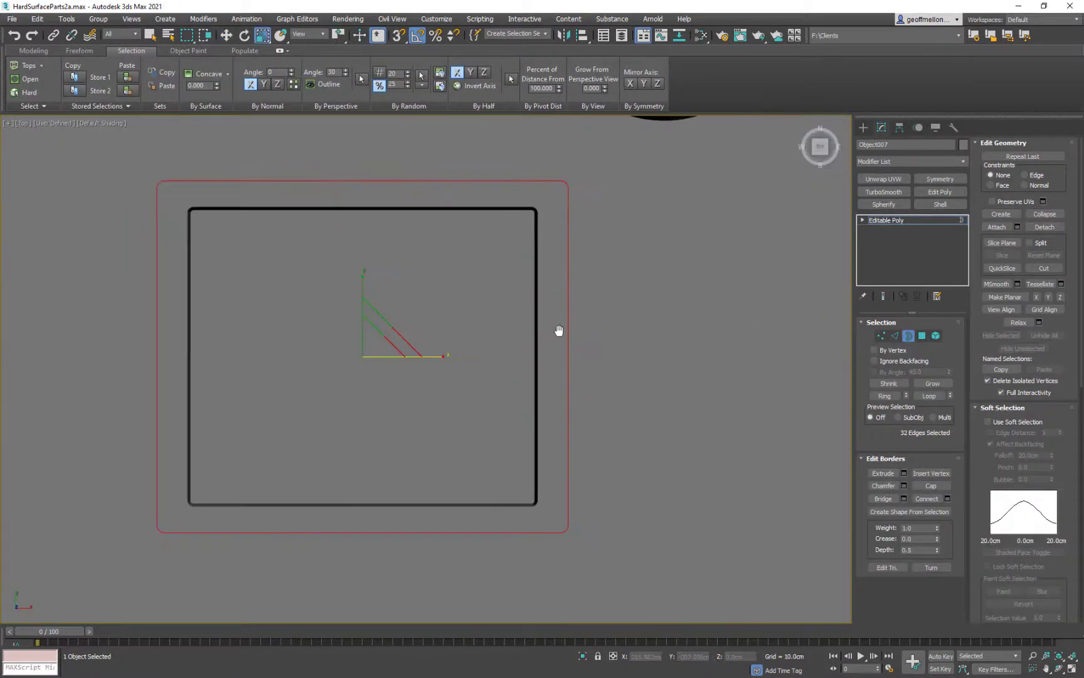
Step: Extrude the rim's outer edges downward and scale them outward into a sloped edge
{"action": "key", "text": "2"}
{"action": "mouse_move", "coordinate": [559, 331]}
{"action": "middle_mouse_down", "text": "alt"}
{"action": "mouse_move", "coordinate": [562, 314]}
{"action": "mouse_move", "coordinate": [553, 349]}
{"action": "mouse_move", "coordinate": [558, 310]}
{"action": "middle_mouse_up", "text": "alt"}
{"action": "key", "text": "w"}
{"action": "left_click_drag", "start_coordinate": [368, 312], "coordinate": [368, 322], "text": "shift"}
{"action": "key", "text": "r"}
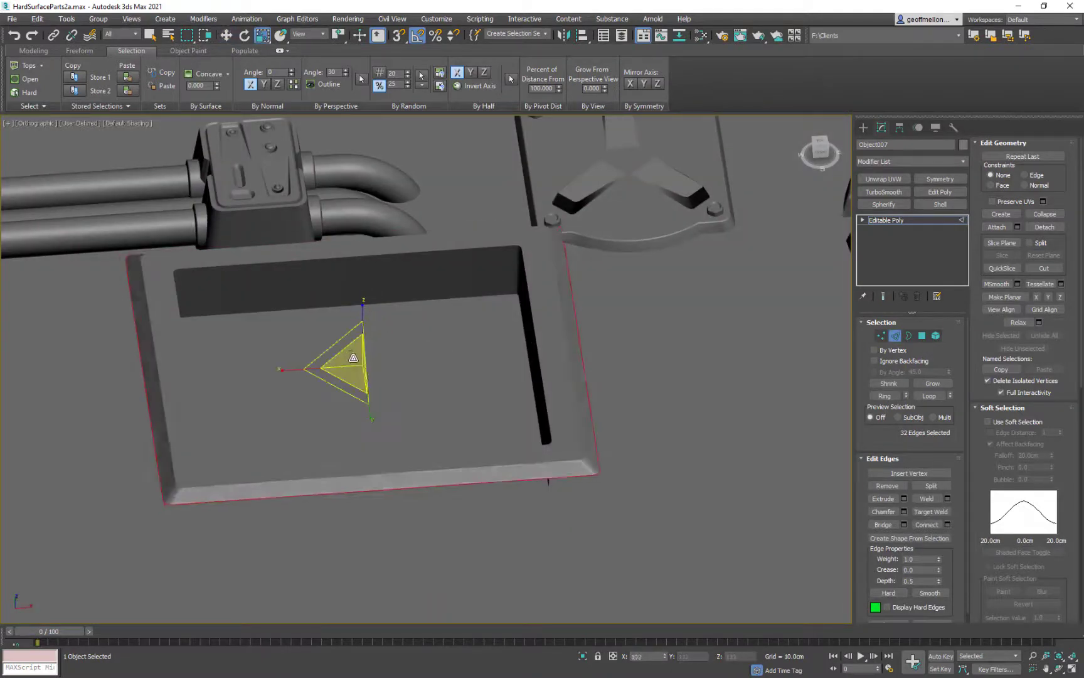
Step: Check the recessed box's floor face and rename the object as WireBox
{"action": "key", "text": "t"}
{"action": "scroll", "coordinate": [460, 368], "scroll_direction": "up", "scroll_amount": 3}
{"action": "key", "text": "4"}
{"action": "left_click", "coordinate": [341, 314]}
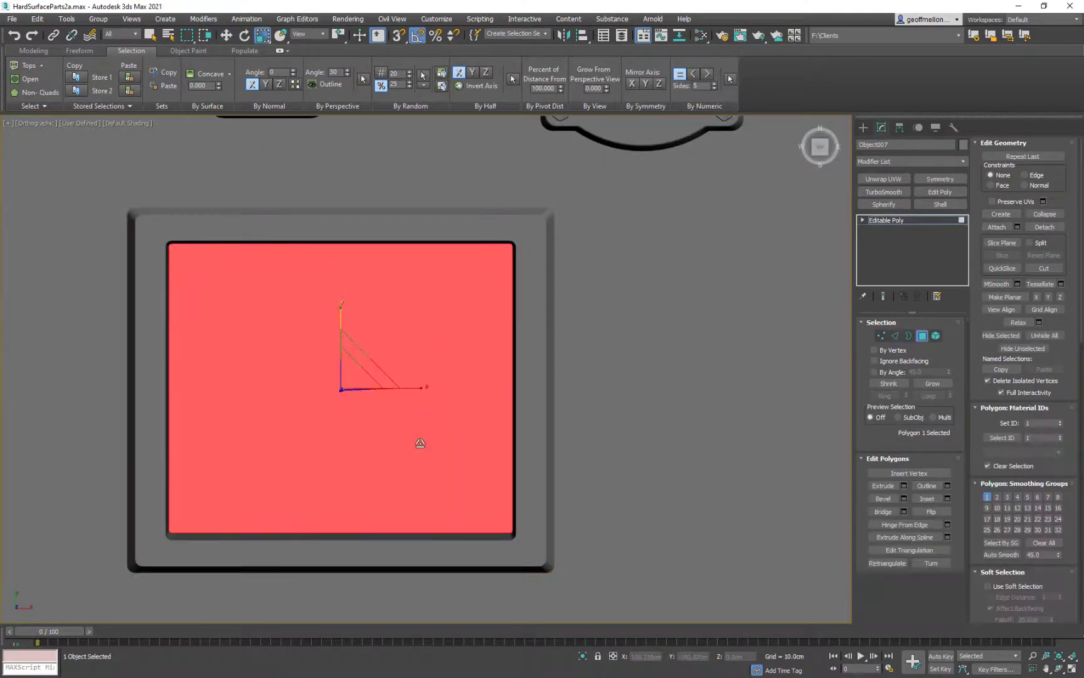
{"action": "key", "text": "t"}
{"action": "key", "text": "4"}
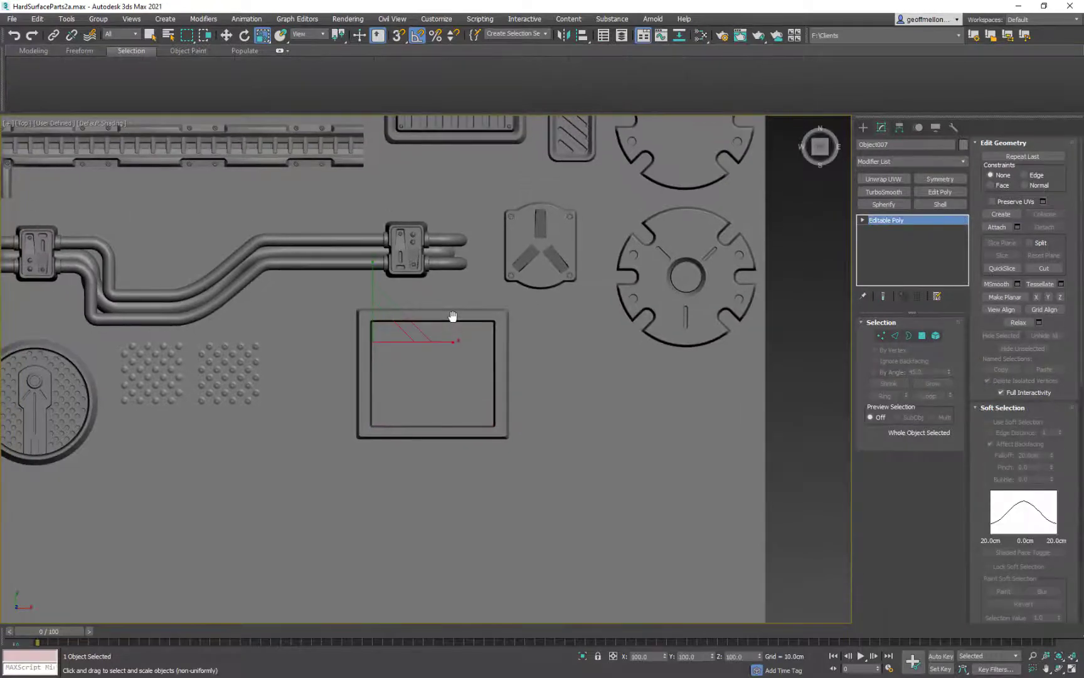
{"action": "type", "text": "ireBox"}
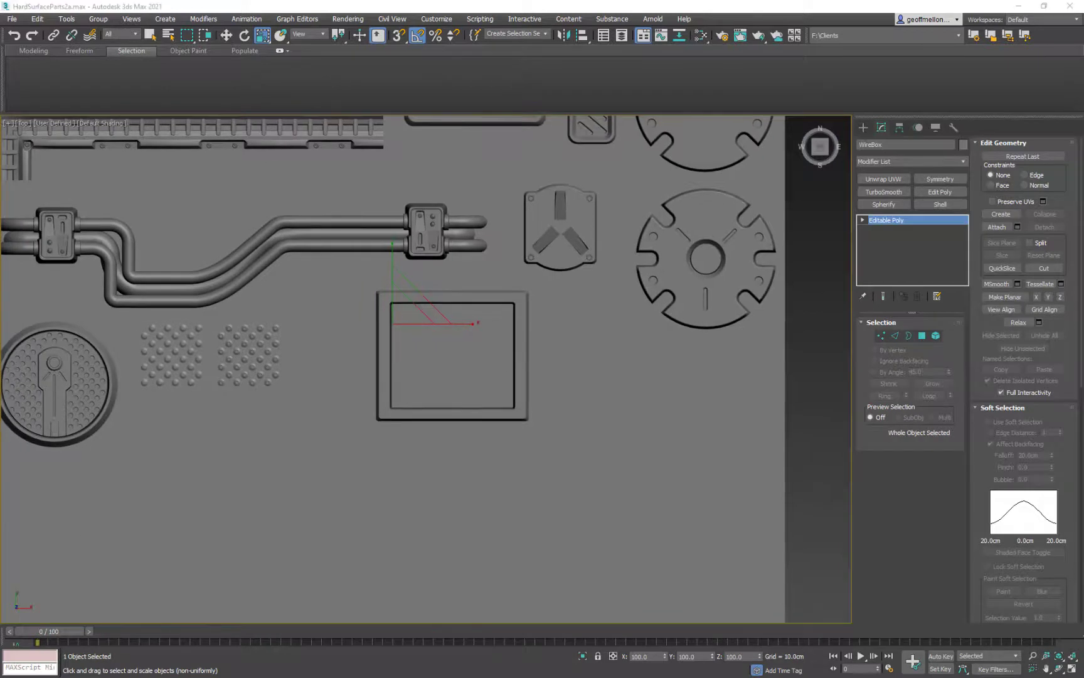
Step: Draw two roughly parallel bent spline lines across the upper half of the box opening
{"action": "left_click", "coordinate": [864, 128]}
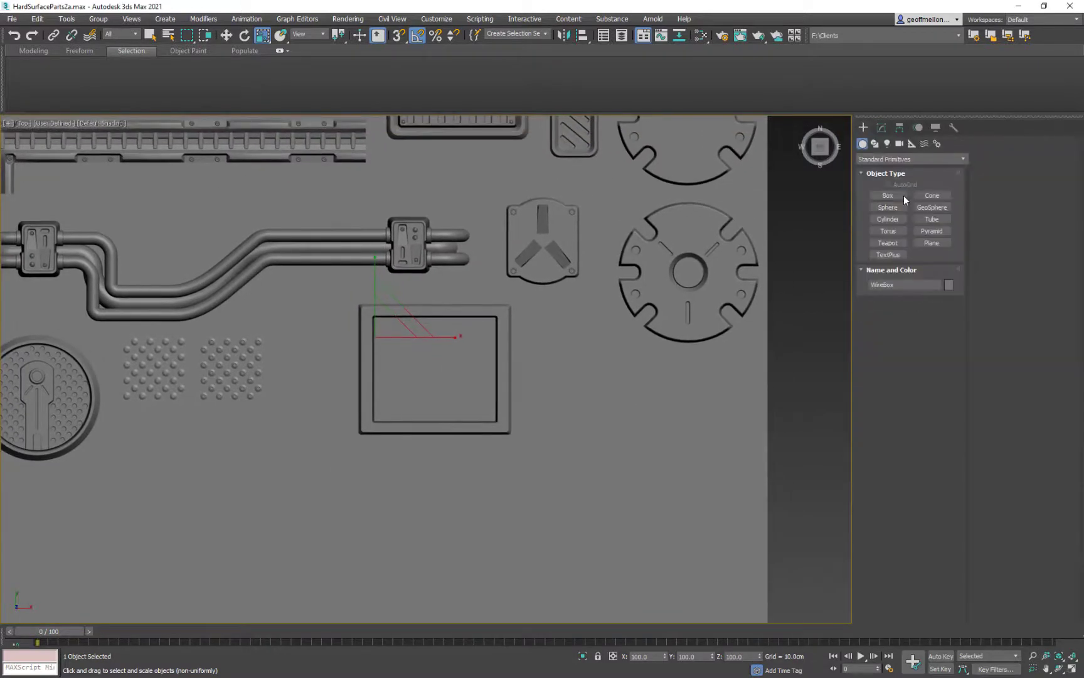
{"action": "left_click", "coordinate": [875, 144]}
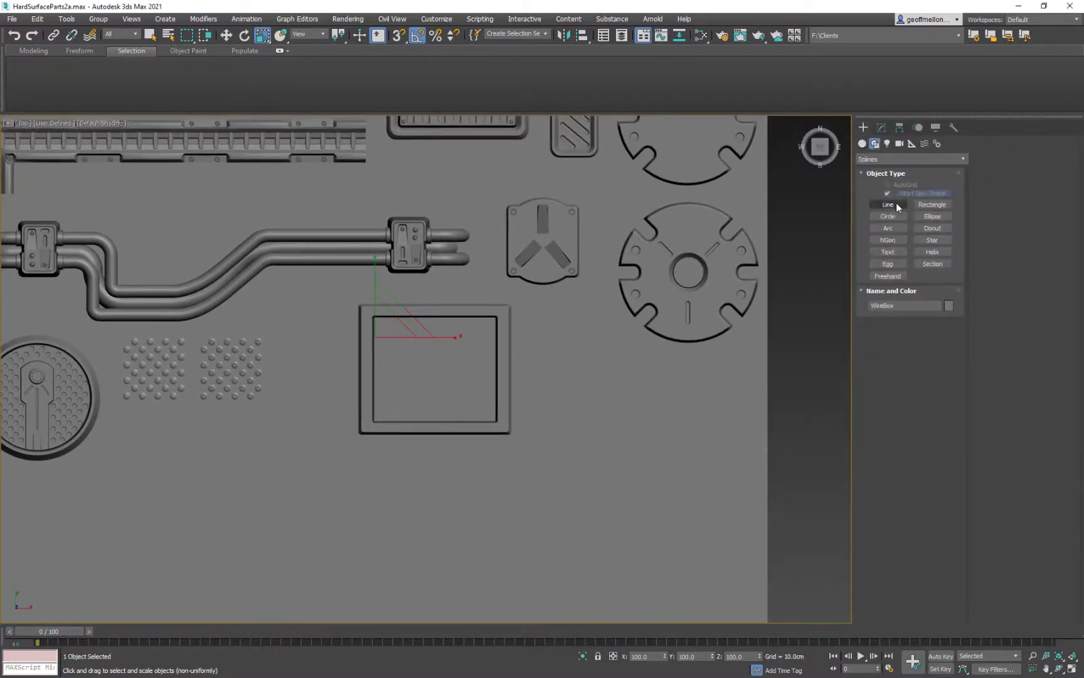
{"action": "left_click", "coordinate": [894, 205]}
{"action": "left_click", "coordinate": [502, 335]}
{"action": "left_click", "coordinate": [468, 339]}
{"action": "left_click", "coordinate": [426, 360]}
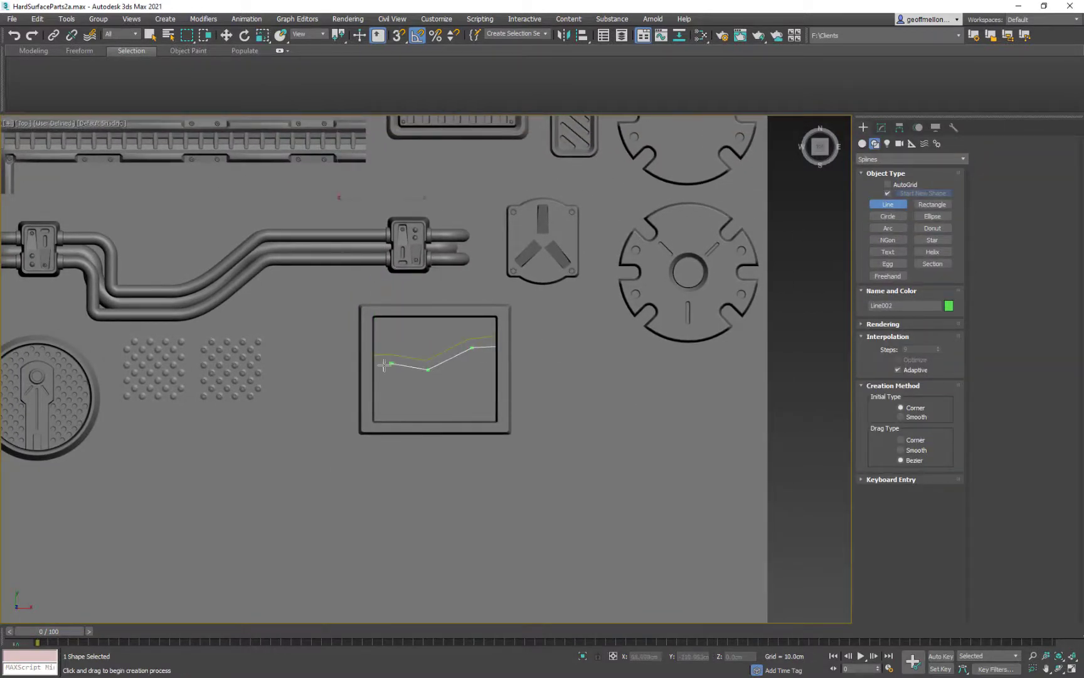
{"action": "left_click", "coordinate": [375, 365]}
{"action": "right_click", "coordinate": [375, 365]}
Step: Draw two straight lines across the lower part of the opening and a short bent line in its upper-left corner
{"action": "middle_click_drag", "start_coordinate": [509, 396], "coordinate": [501, 375]}
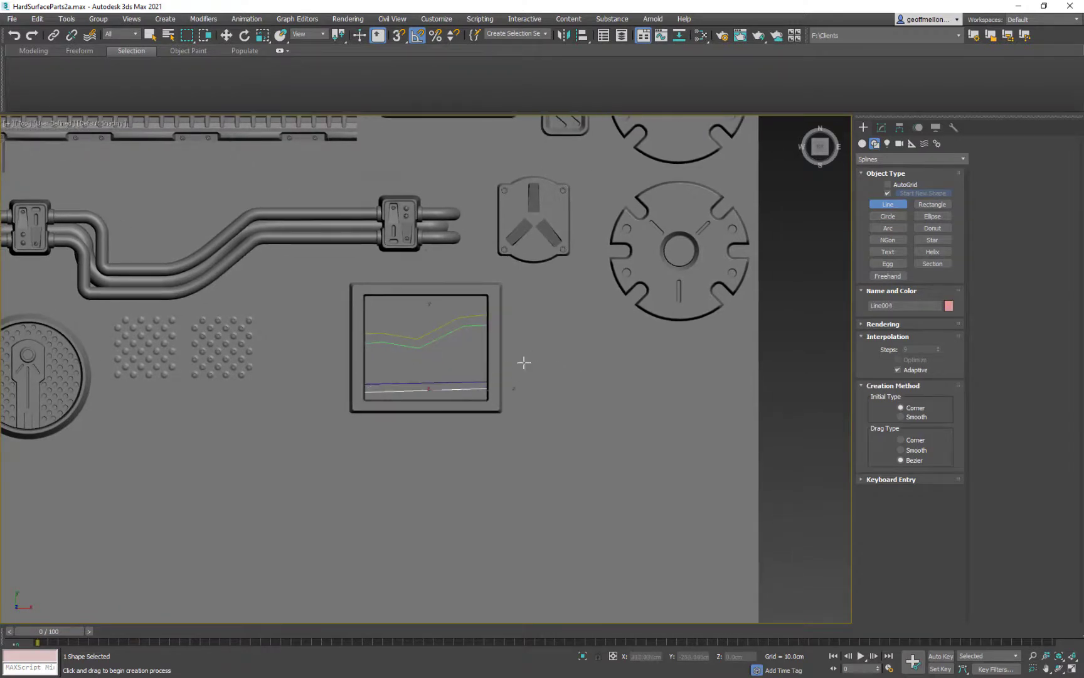
{"action": "left_click", "coordinate": [396, 310]}
{"action": "left_click", "coordinate": [358, 323]}
{"action": "right_click", "coordinate": [359, 323]}
{"action": "middle_click_drag", "start_coordinate": [529, 340], "coordinate": [510, 356]}
Step: Attach all the drawn lines into one shape, level the straight lines, and fillet the short line's corner
{"action": "key", "text": "r"}
{"action": "left_click", "coordinate": [447, 332]}
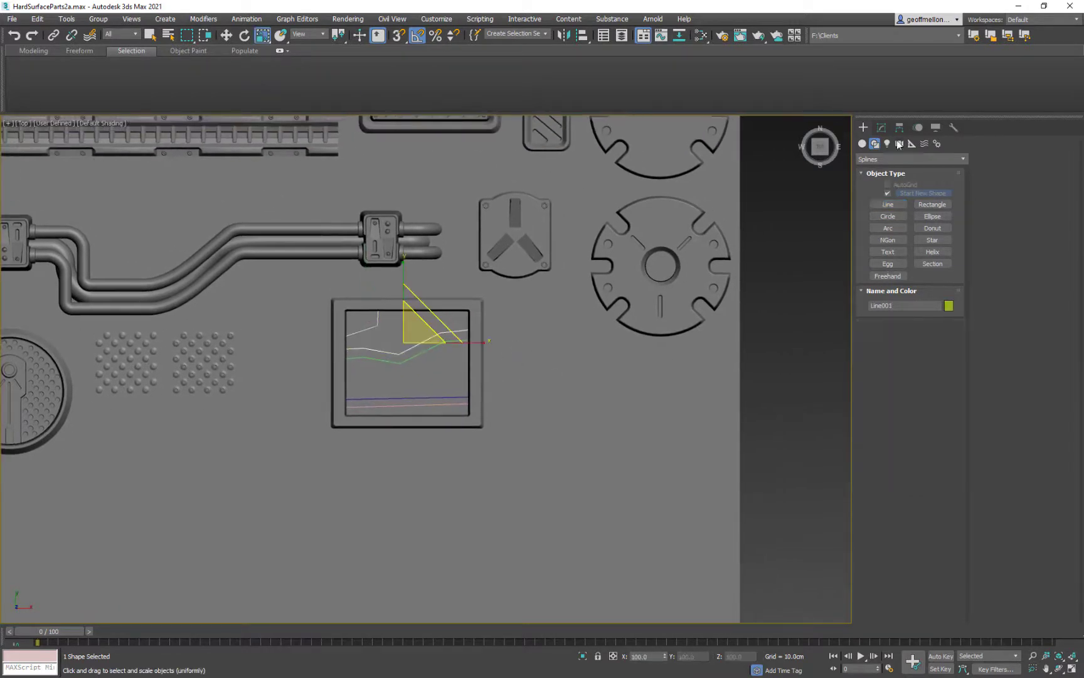
{"action": "left_click", "coordinate": [882, 128]}
{"action": "middle_click_drag", "start_coordinate": [431, 412], "coordinate": [474, 386]}
{"action": "key", "text": "2"}
{"action": "key", "text": "w"}
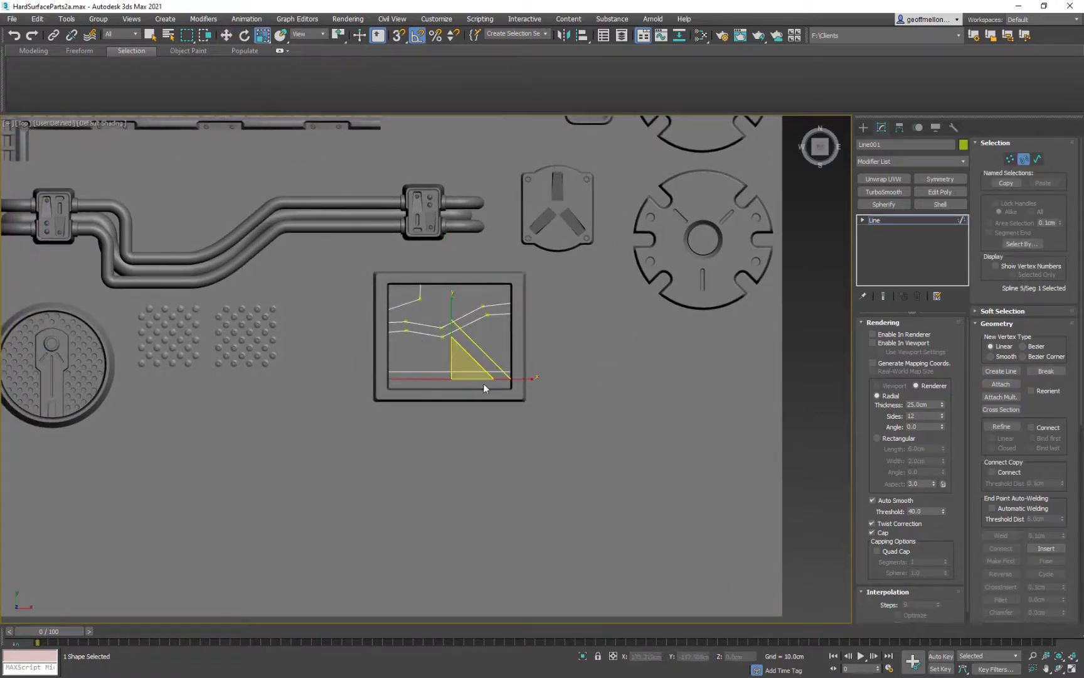
{"action": "scroll", "coordinate": [420, 300], "scroll_direction": "up", "scroll_amount": 4}
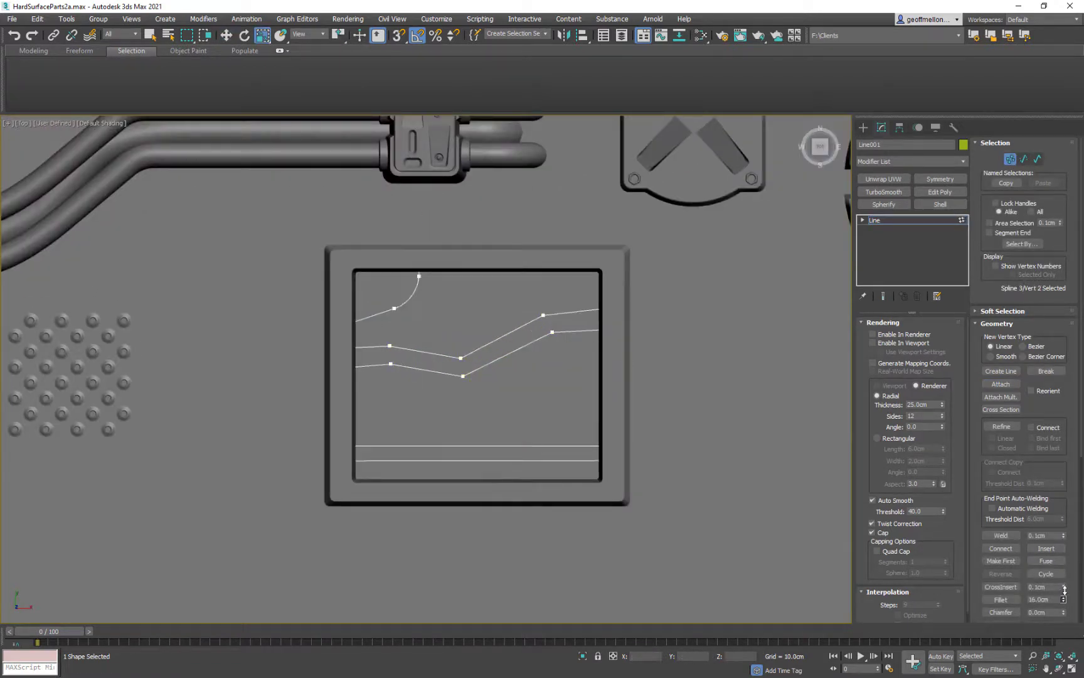
Step: Display the wire shape in the viewport with a 10 cm radial thickness and fillet the bent wires' corners
{"action": "left_click", "coordinate": [872, 343]}
{"action": "double_click", "coordinate": [922, 404]}
{"action": "type", "text": "10"}
{"action": "key", "text": "Return"}
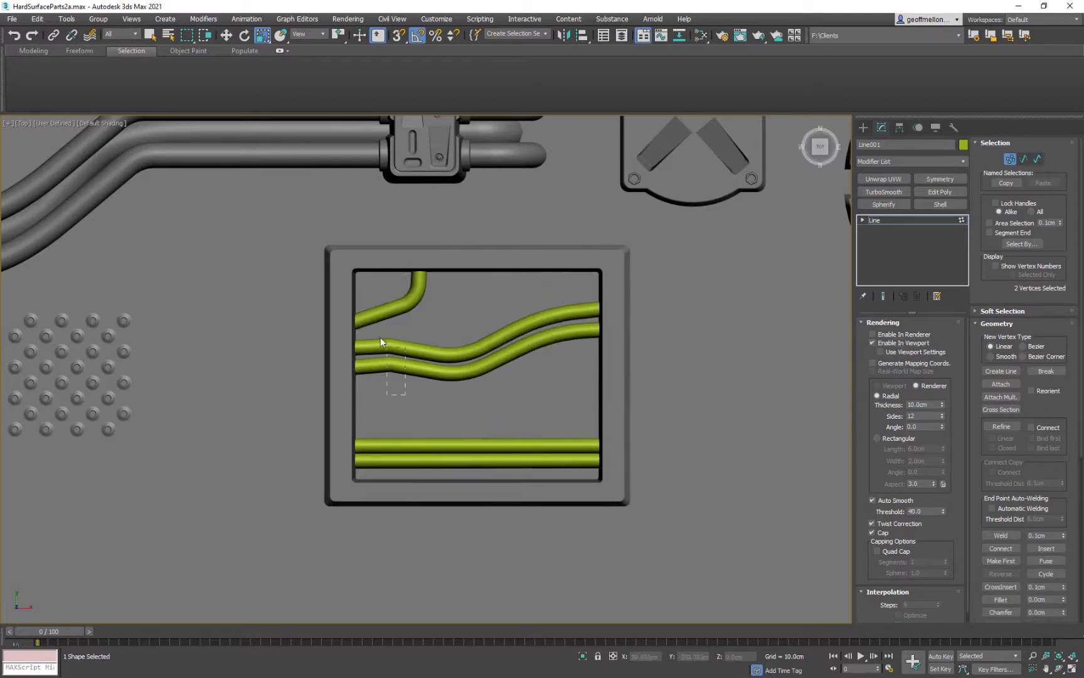
{"action": "scroll", "coordinate": [458, 397], "scroll_direction": "down", "scroll_amount": 3}
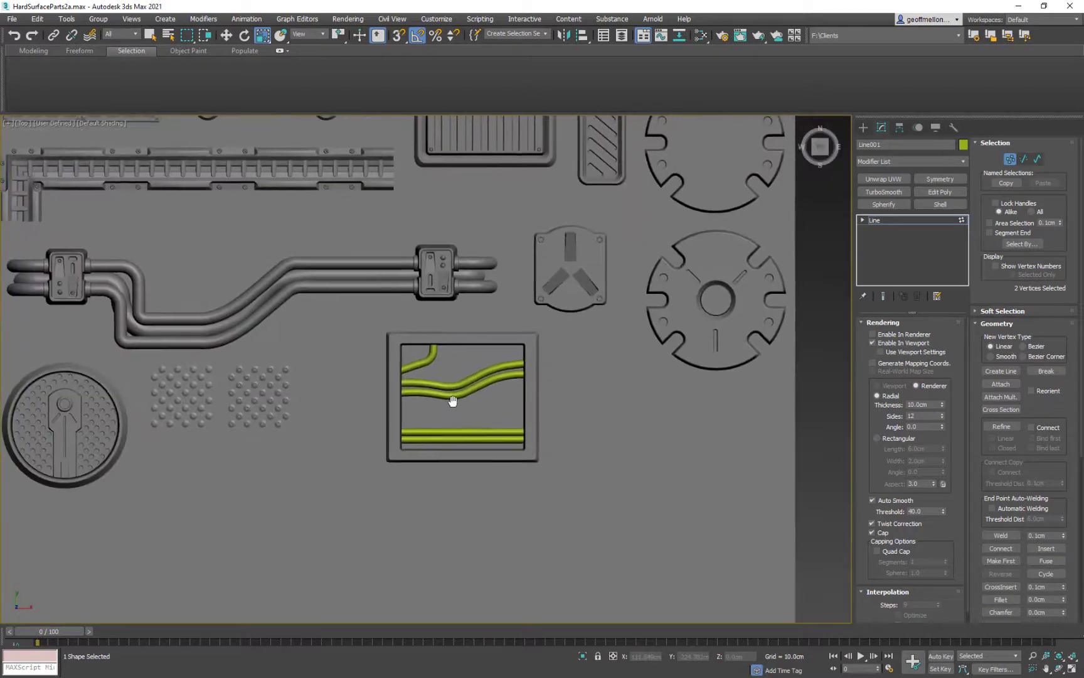
{"action": "scroll", "coordinate": [467, 381], "scroll_direction": "up", "scroll_amount": 3}
{"action": "middle_click_drag", "start_coordinate": [467, 381], "coordinate": [494, 364], "text": "alt"}
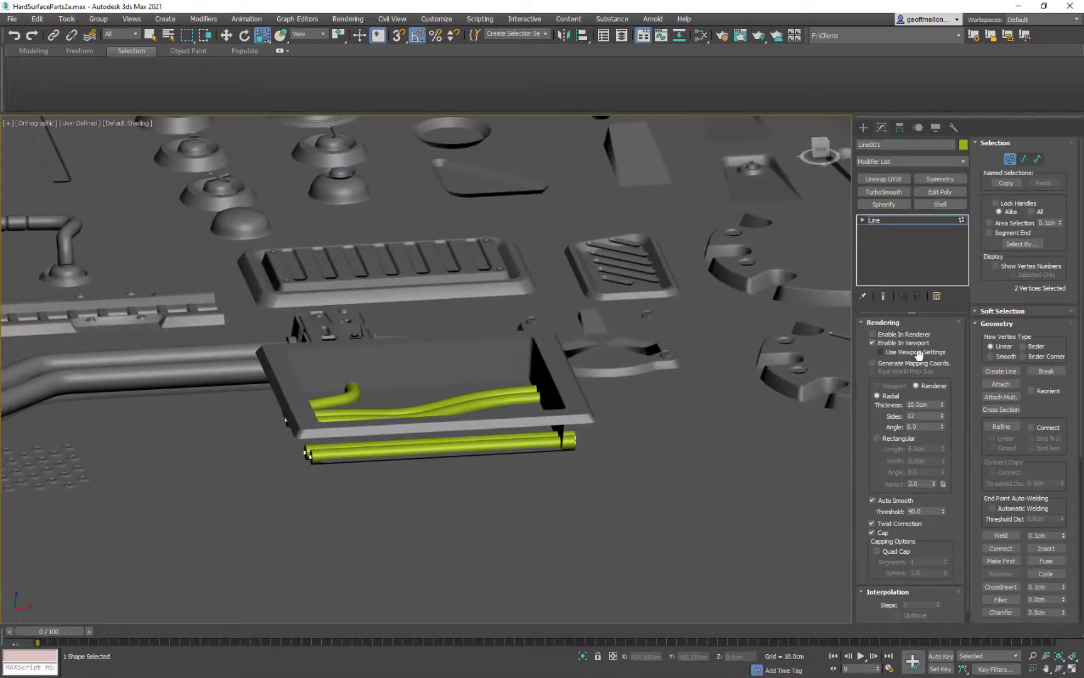
Step: Position the wire shape inside the box and respace and clone a straight wire to make three straight wires
{"action": "key", "text": "1"}
{"action": "key", "text": "w"}
{"action": "key", "text": "t"}
{"action": "scroll", "coordinate": [533, 426], "scroll_direction": "down", "scroll_amount": 2}
{"action": "middle_click_drag", "start_coordinate": [534, 426], "coordinate": [525, 458]}
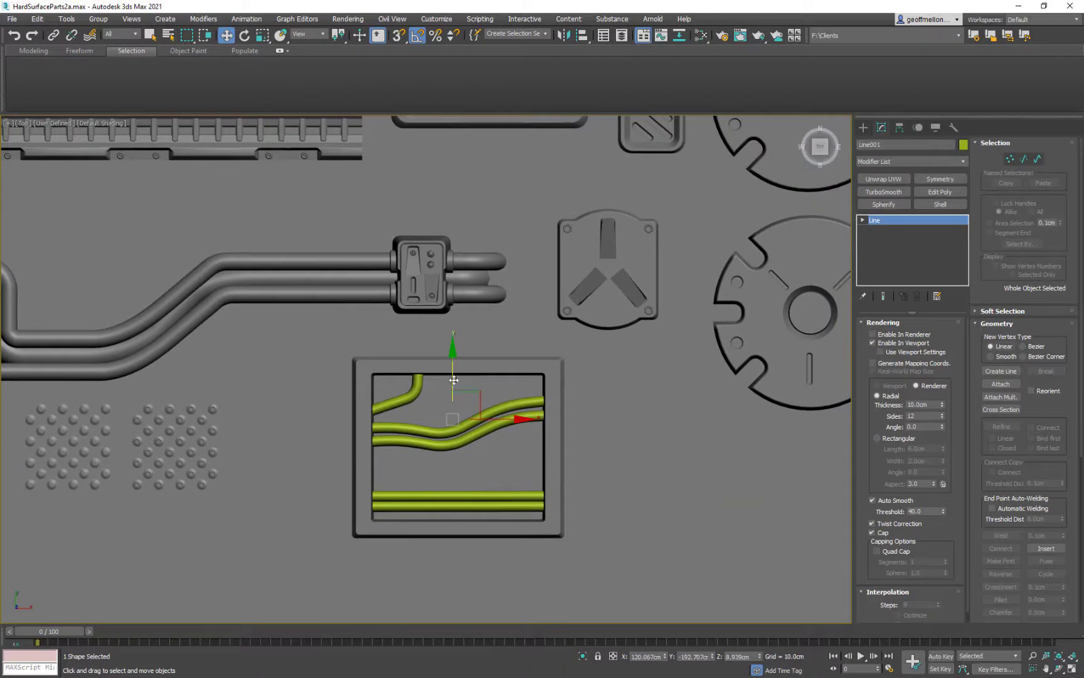
{"action": "left_click_drag", "start_coordinate": [453, 380], "coordinate": [454, 378]}
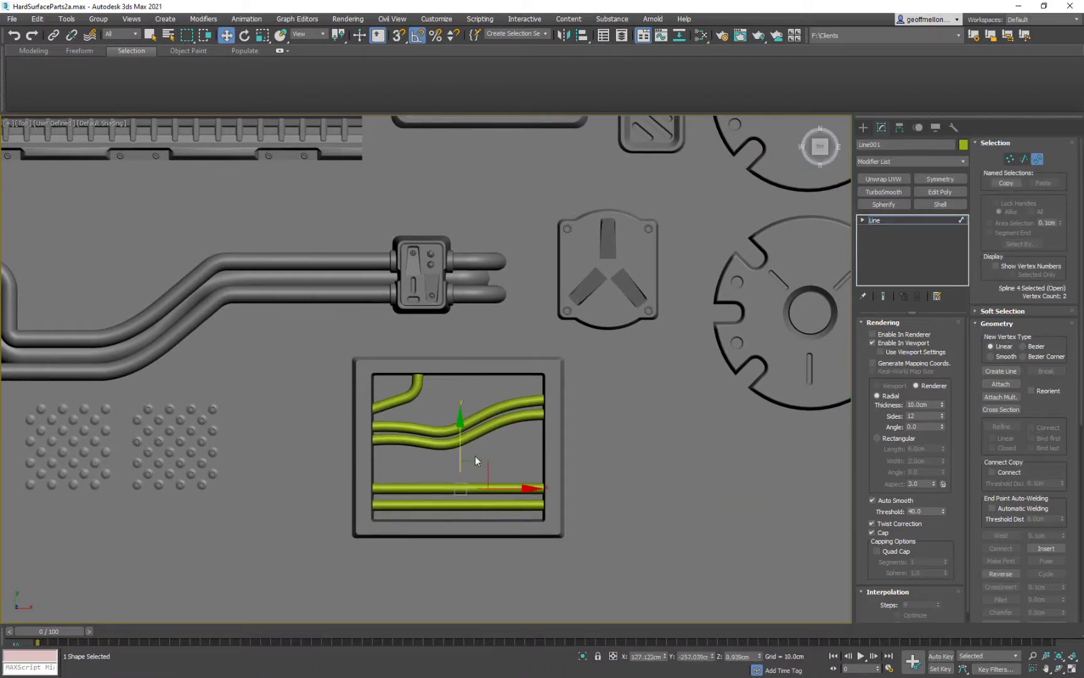
{"action": "left_click", "coordinate": [1037, 159]}
{"action": "middle_click_drag", "start_coordinate": [502, 408], "coordinate": [541, 379]}
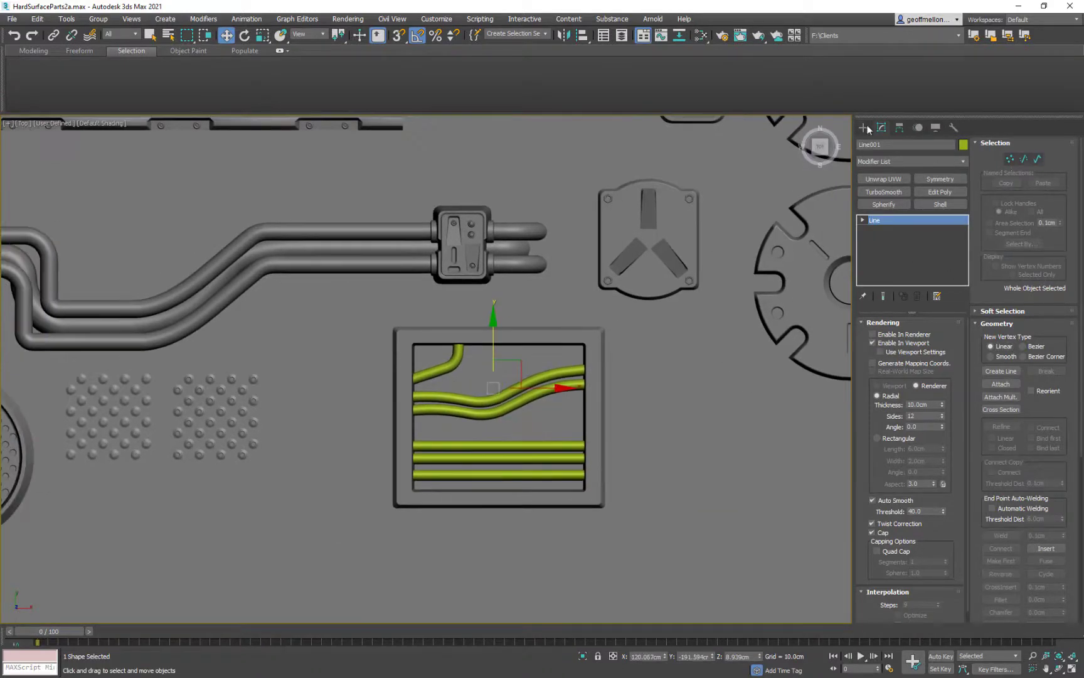
Step: Create a clamp box about 35 by 13 cm over the two bent wires, with 3 length and 3 width segments
{"action": "left_click", "coordinate": [864, 127]}
{"action": "left_click", "coordinate": [863, 144]}
{"action": "left_click", "coordinate": [885, 196]}
{"action": "scroll", "coordinate": [467, 403], "scroll_direction": "up", "scroll_amount": 4}
{"action": "left_click_drag", "start_coordinate": [495, 374], "coordinate": [523, 449]}
{"action": "left_click", "coordinate": [515, 388]}
{"action": "left_click", "coordinate": [882, 128]}
{"action": "middle_click_drag", "start_coordinate": [514, 388], "coordinate": [586, 402], "text": "alt"}
{"action": "key", "text": "t"}
{"action": "scroll", "coordinate": [512, 401], "scroll_direction": "up", "scroll_amount": 5}
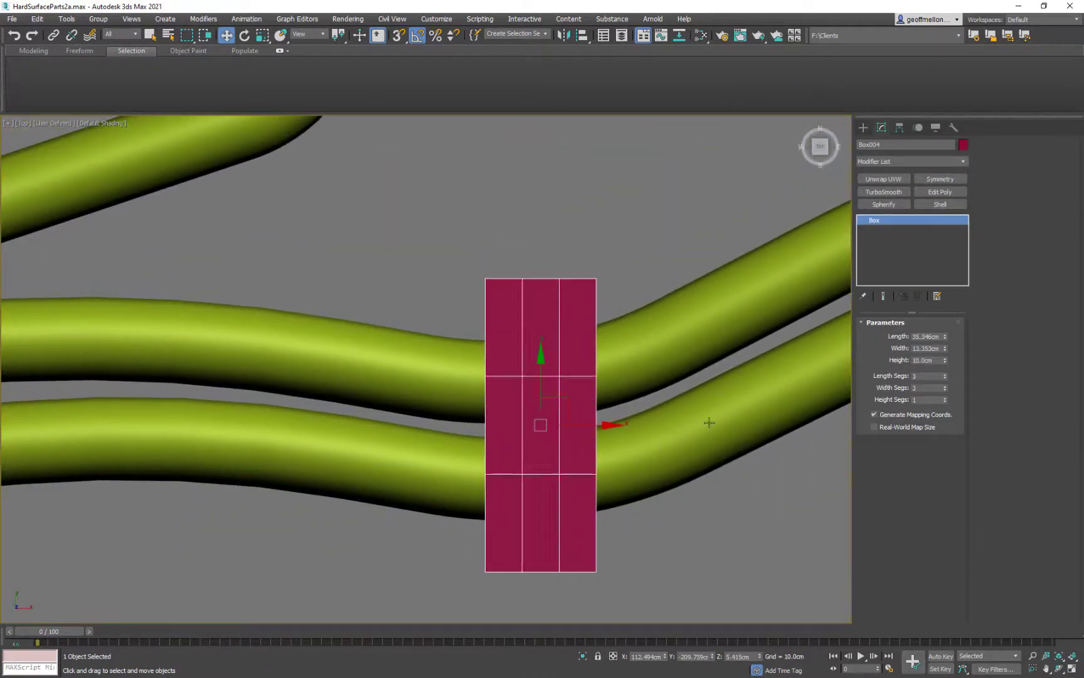
Step: Convert the clamp box to an Editable Poly and shorten it by moving its end vertex rows inward
{"action": "right_click", "coordinate": [748, 378]}
{"action": "left_click", "coordinate": [891, 501]}
{"action": "key", "text": "1"}
{"action": "middle_click_drag", "start_coordinate": [690, 389], "coordinate": [727, 403]}
{"action": "left_click_drag", "start_coordinate": [499, 263], "coordinate": [640, 308]}
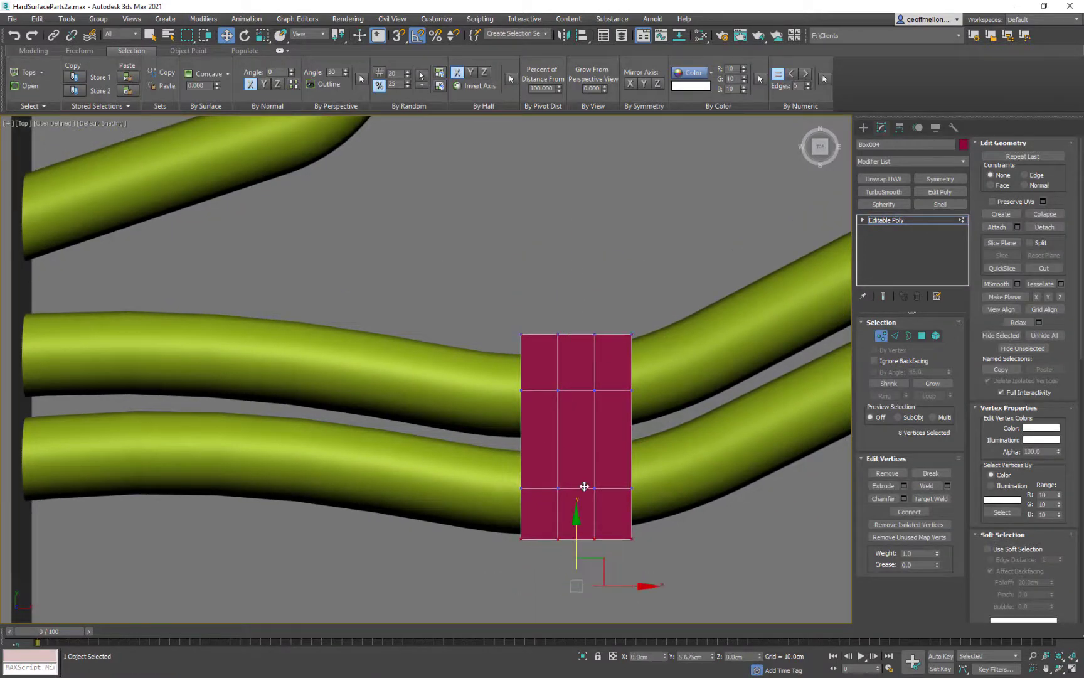
Step: Insert a horizontal edge loop around the clamp's sides near its base
{"action": "middle_click_drag", "start_coordinate": [584, 486], "coordinate": [589, 440], "text": "alt"}
{"action": "key", "text": "2"}
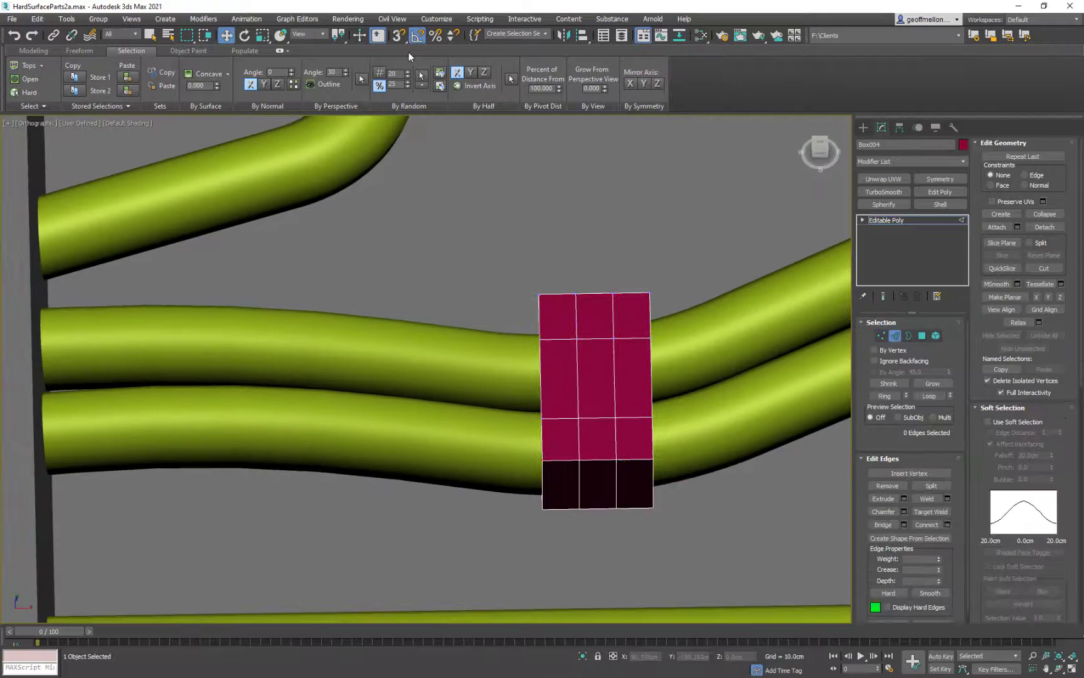
{"action": "left_click", "coordinate": [37, 51]}
{"action": "right_click", "coordinate": [660, 507]}
{"action": "middle_click_drag", "start_coordinate": [660, 508], "coordinate": [595, 448], "text": "alt"}
Step: Bevel the six low polygons on the clamp's two ends outward about 7.55 cm with a -1 cm outline to form flanges
{"action": "key", "text": "4"}
{"action": "middle_click_drag", "start_coordinate": [479, 371], "coordinate": [327, 382], "text": "alt"}
{"action": "left_click", "coordinate": [535, 448], "text": "ctrl"}
{"action": "left_click", "coordinate": [501, 441], "text": "ctrl"}
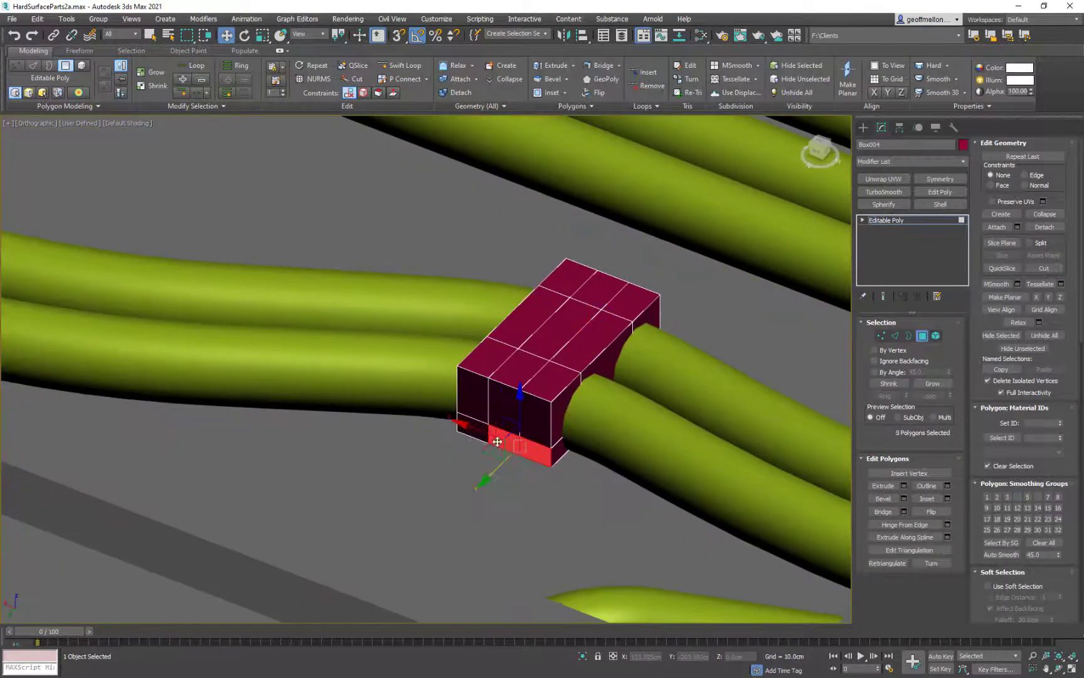
{"action": "left_click", "coordinate": [474, 432], "text": "ctrl"}
{"action": "middle_click_drag", "start_coordinate": [475, 432], "coordinate": [697, 432], "text": "alt"}
{"action": "right_click", "coordinate": [698, 431]}
{"action": "left_click", "coordinate": [600, 466]}
{"action": "middle_click_drag", "start_coordinate": [576, 465], "coordinate": [577, 304], "text": "alt"}
{"action": "left_click_drag", "start_coordinate": [434, 392], "coordinate": [437, 414]}
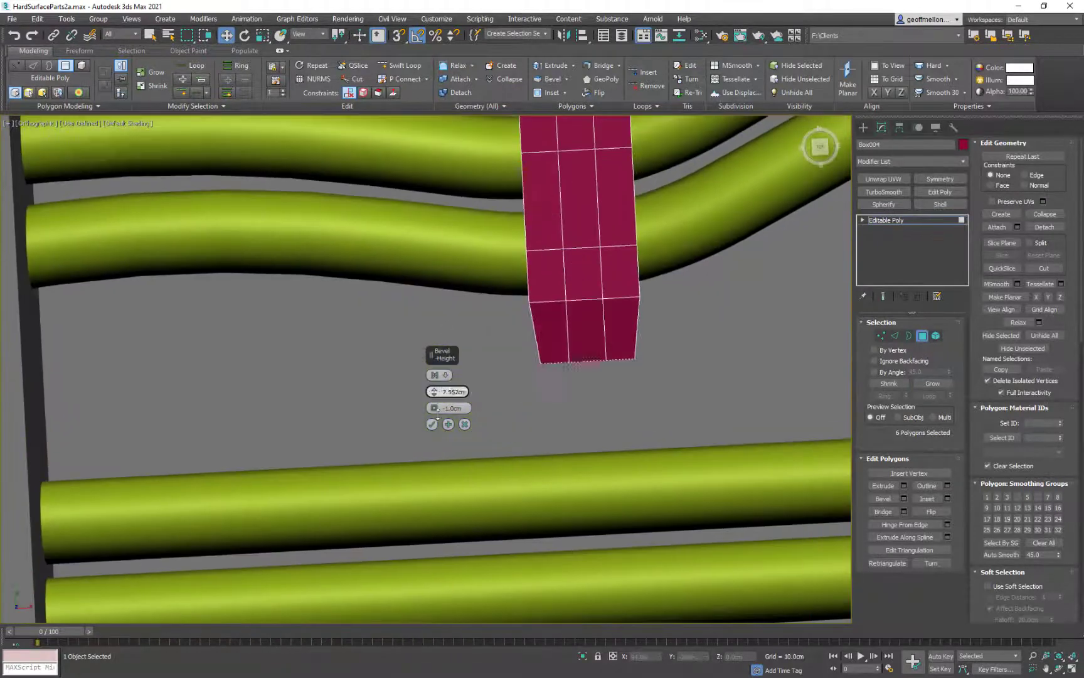
{"action": "middle_click_drag", "start_coordinate": [434, 407], "coordinate": [580, 313]}
{"action": "left_click", "coordinate": [432, 424]}
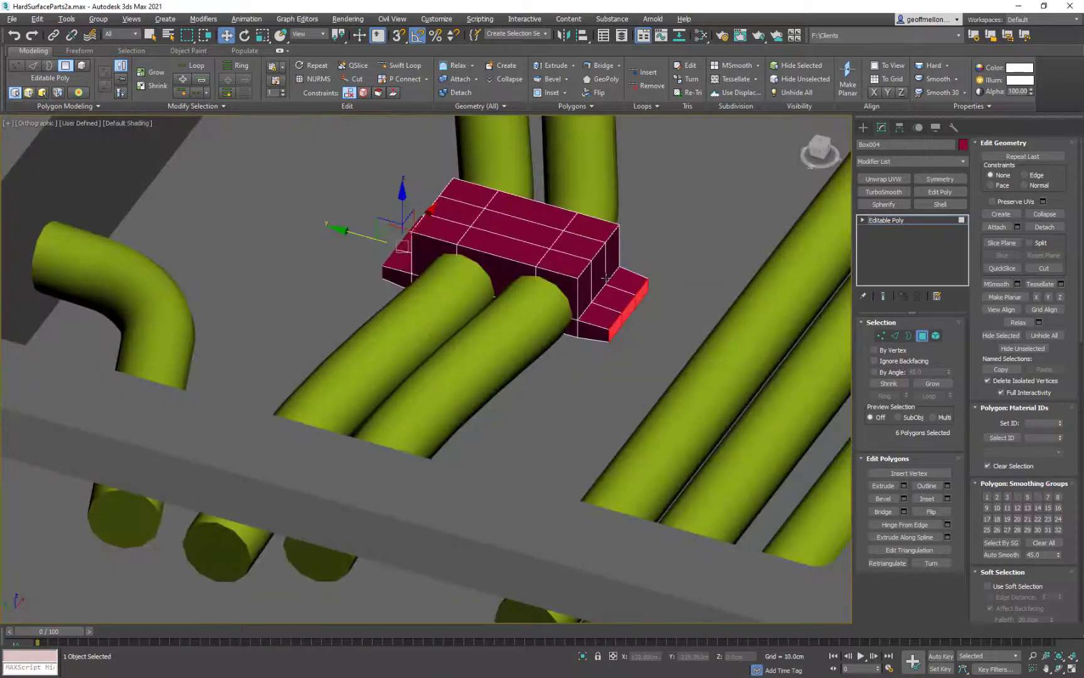
Step: Try to chamfer twelve edges along the clamp's upper body
{"action": "key", "text": "2"}
{"action": "double_click", "coordinate": [439, 197], "text": "ctrl"}
{"action": "middle_click_drag", "start_coordinate": [439, 201], "coordinate": [354, 242], "text": "alt"}
{"action": "right_click", "coordinate": [578, 236]}
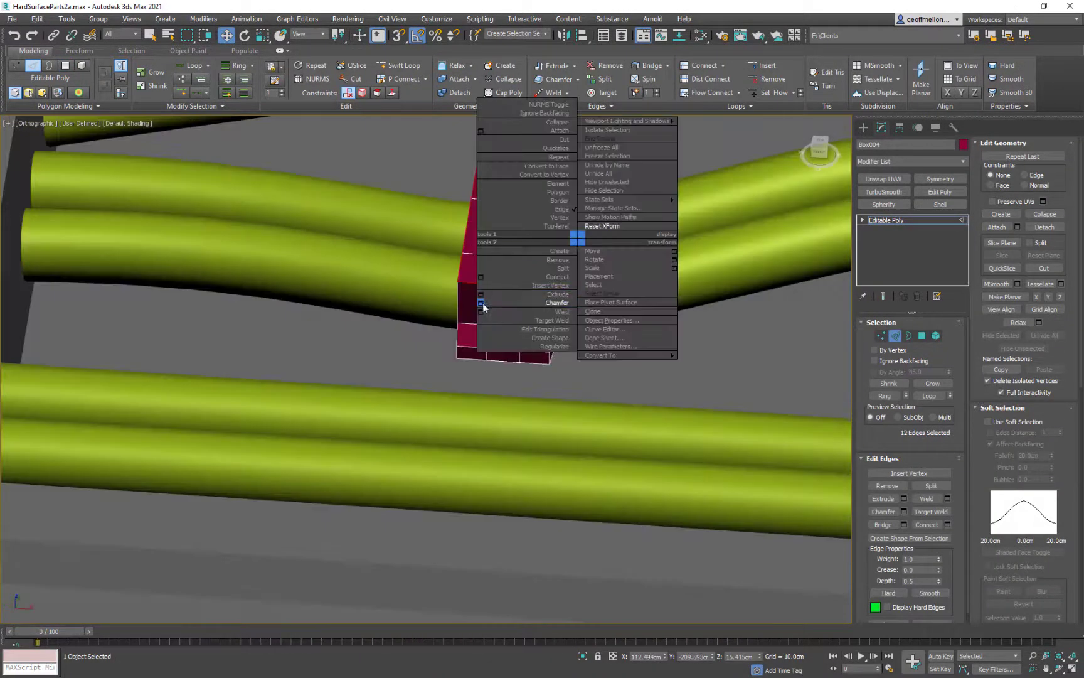
{"action": "left_click", "coordinate": [483, 305]}
{"action": "middle_click_drag", "start_coordinate": [483, 305], "coordinate": [562, 289], "text": "alt"}
{"action": "left_click_drag", "start_coordinate": [434, 391], "coordinate": [434, 381]}
{"action": "left_click", "coordinate": [436, 405]}
{"action": "middle_click_drag", "start_coordinate": [452, 377], "coordinate": [351, 427], "text": "alt"}
Step: Add a TurboSmooth modifier to the clamp and hide the edged-faces overlay
{"action": "left_click", "coordinate": [895, 336]}
{"action": "left_click", "coordinate": [884, 192]}
{"action": "mouse_move", "coordinate": [581, 251]}
{"action": "middle_mouse_down", "text": "alt"}
{"action": "mouse_move", "coordinate": [584, 279]}
{"action": "mouse_move", "coordinate": [596, 248]}
{"action": "mouse_move", "coordinate": [568, 240]}
{"action": "middle_mouse_up", "text": "alt"}
{"action": "scroll", "coordinate": [584, 266], "scroll_direction": "down", "scroll_amount": 5}
{"action": "key", "text": "F4"}
Step: Chamfer the two crosswise top edges at the ends of the clamp body by about 3.36 cm
{"action": "left_click", "coordinate": [887, 230]}
{"action": "key", "text": "2"}
{"action": "scroll", "coordinate": [527, 226], "scroll_direction": "up", "scroll_amount": 4}
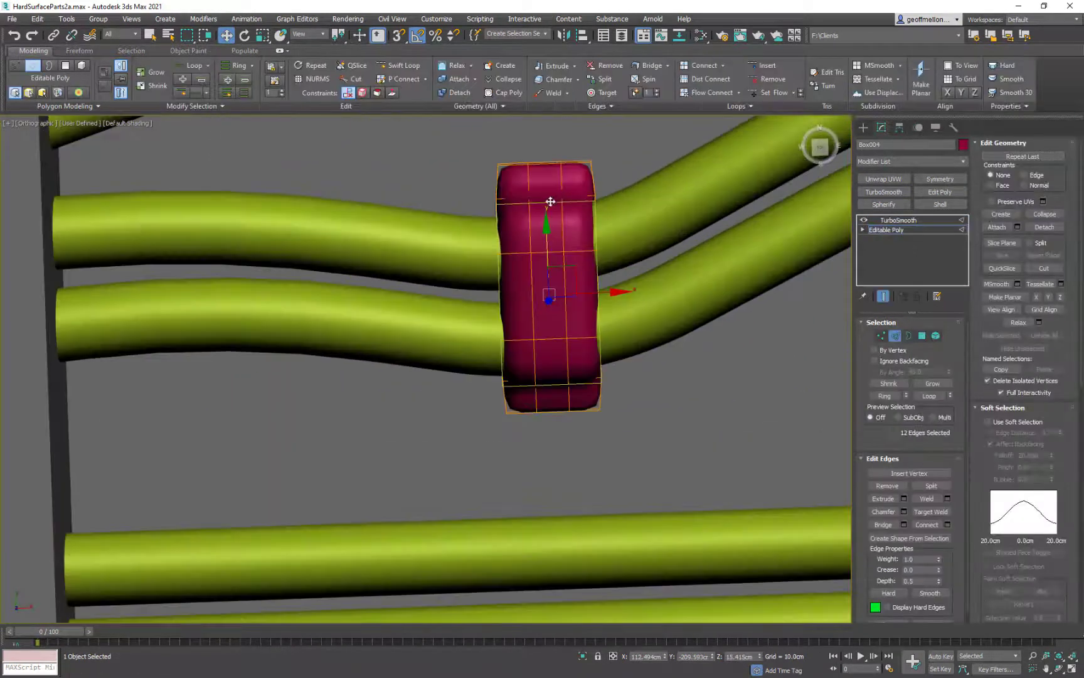
{"action": "double_click", "coordinate": [550, 202]}
{"action": "double_click", "coordinate": [552, 382], "text": "ctrl"}
{"action": "right_click", "coordinate": [714, 362]}
{"action": "left_click", "coordinate": [618, 431]}
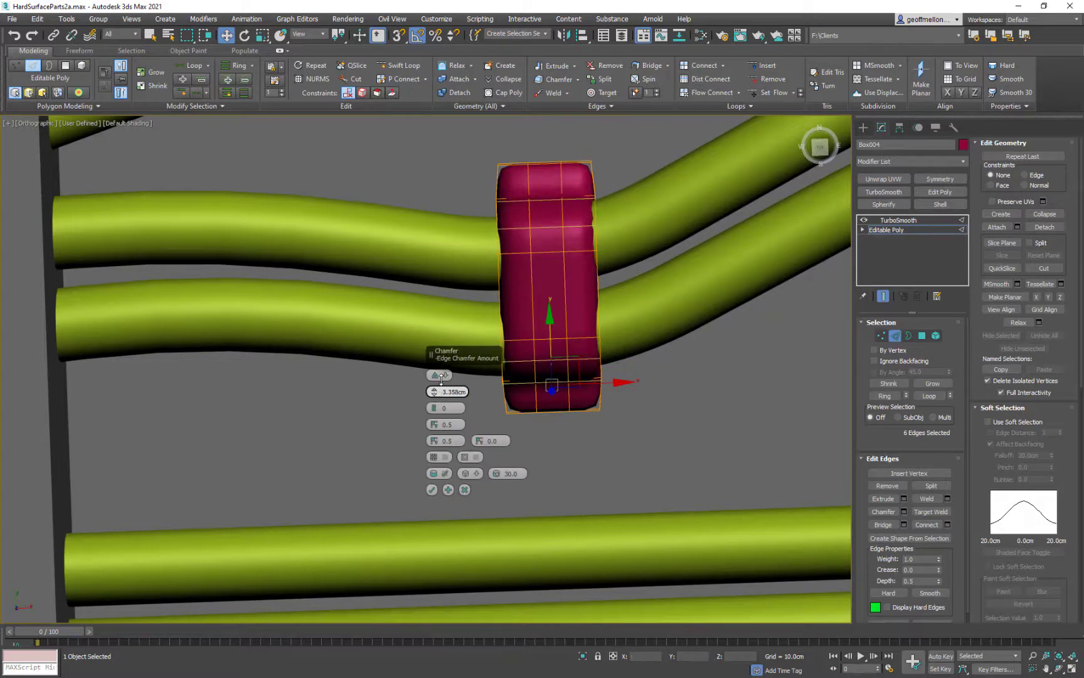
{"action": "left_click", "coordinate": [448, 490]}
Step: Chamfer the edge loops outlining the clamp's sides and flanges by about 0.24 cm
{"action": "double_click", "coordinate": [501, 296]}
{"action": "middle_click_drag", "start_coordinate": [465, 352], "coordinate": [565, 283], "text": "alt"}
{"action": "scroll", "coordinate": [565, 282], "scroll_direction": "up", "scroll_amount": 5}
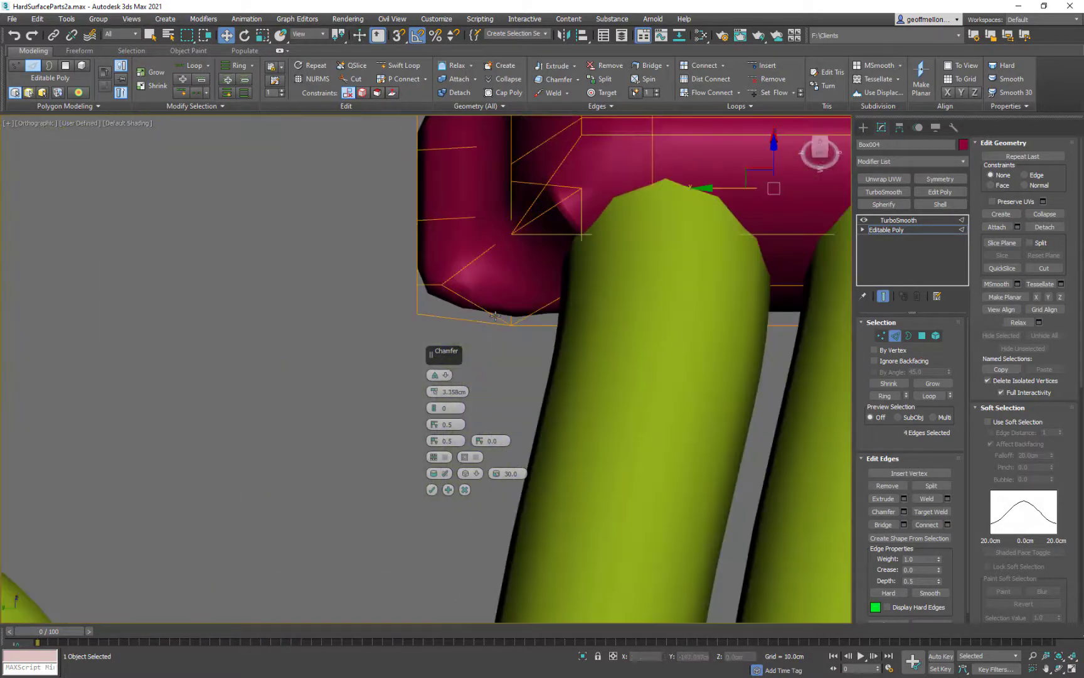
{"action": "middle_click_drag", "start_coordinate": [496, 316], "coordinate": [464, 370], "text": "alt"}
{"action": "scroll", "coordinate": [465, 370], "scroll_direction": "down", "scroll_amount": 2}
{"action": "double_click", "coordinate": [354, 371]}
{"action": "middle_click_drag", "start_coordinate": [377, 357], "coordinate": [621, 308], "text": "alt"}
{"action": "double_click", "coordinate": [631, 358], "text": "ctrl"}
{"action": "right_click", "coordinate": [668, 344]}
{"action": "middle_click_drag", "start_coordinate": [565, 351], "coordinate": [415, 312], "text": "alt"}
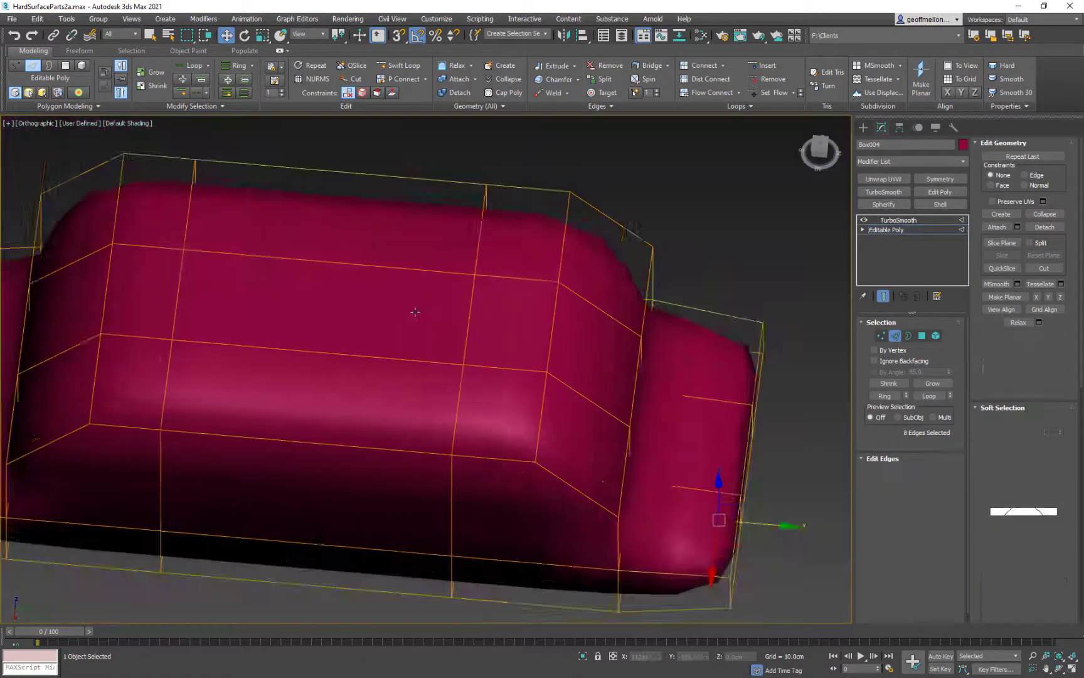
{"action": "scroll", "coordinate": [416, 312], "scroll_direction": "down", "scroll_amount": 3}
{"action": "double_click", "coordinate": [425, 432]}
{"action": "middle_click_drag", "start_coordinate": [388, 428], "coordinate": [343, 356], "text": "alt"}
{"action": "middle_click_drag", "start_coordinate": [443, 356], "coordinate": [462, 547], "text": "alt"}
{"action": "double_click", "coordinate": [599, 344], "text": "ctrl"}
{"action": "middle_click_drag", "start_coordinate": [598, 344], "coordinate": [441, 358], "text": "alt"}
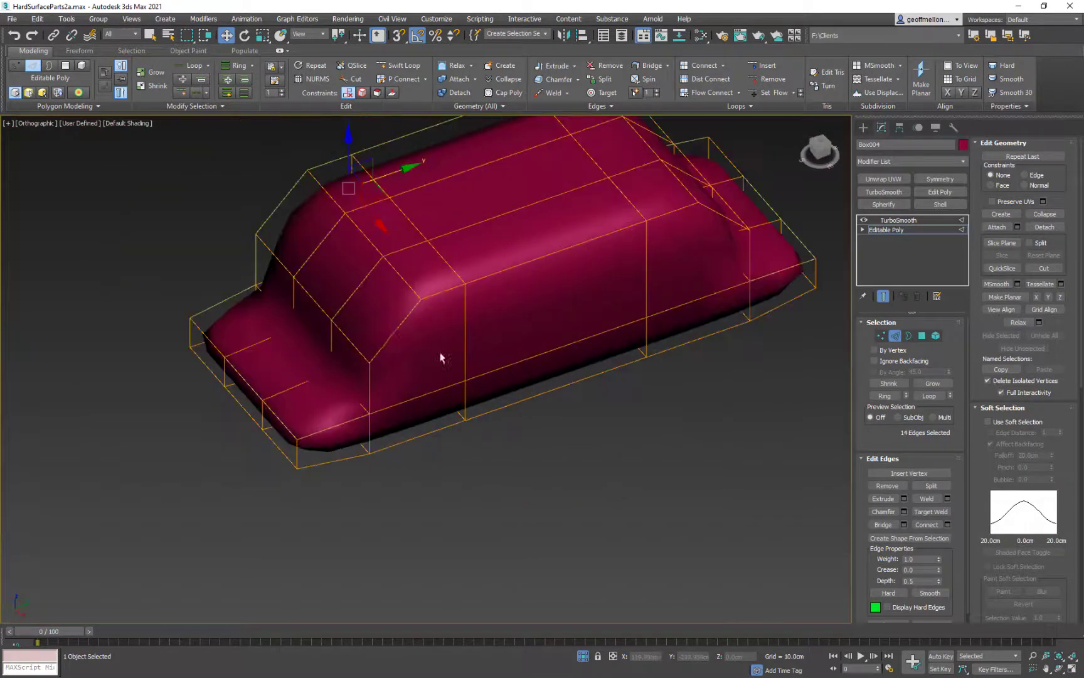
{"action": "left_click", "coordinate": [371, 399], "text": "ctrl"}
{"action": "middle_click_drag", "start_coordinate": [371, 398], "coordinate": [509, 422], "text": "alt"}
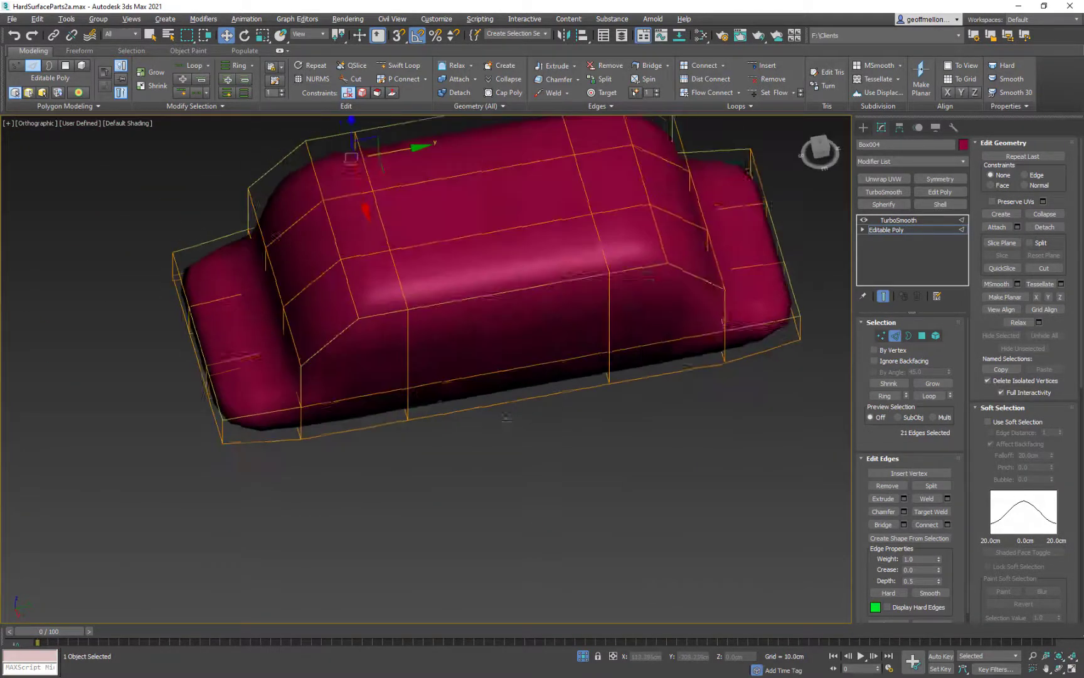
{"action": "right_click", "coordinate": [615, 426]}
{"action": "left_click", "coordinate": [559, 485]}
{"action": "middle_click_drag", "start_coordinate": [560, 486], "coordinate": [442, 433], "text": "alt"}
{"action": "left_click_drag", "start_coordinate": [434, 393], "coordinate": [449, 459]}
{"action": "middle_click_drag", "start_coordinate": [715, 286], "coordinate": [775, 305], "text": "alt"}
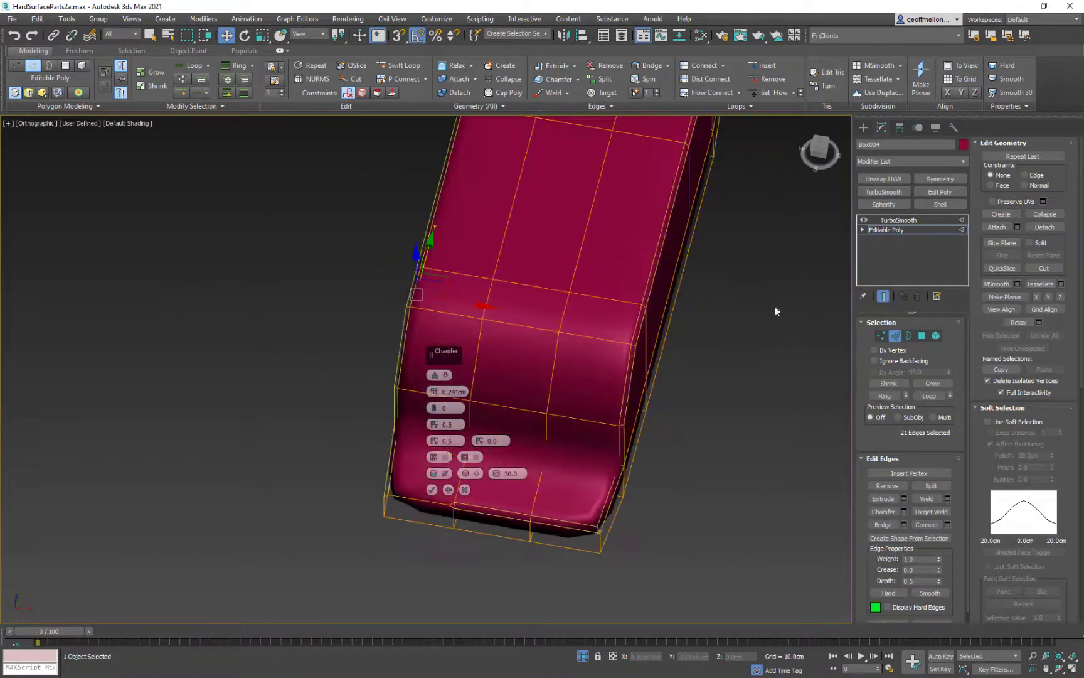
{"action": "scroll", "coordinate": [775, 305], "scroll_direction": "down", "scroll_amount": 4}
{"action": "middle_click_drag", "start_coordinate": [634, 439], "coordinate": [588, 480], "text": "alt"}
{"action": "middle_click_drag", "start_coordinate": [588, 480], "coordinate": [553, 482]}
{"action": "left_click", "coordinate": [432, 490]}
Step: Set the clamp's TurboSmooth to separate by smoothing groups
{"action": "left_click", "coordinate": [895, 337]}
{"action": "left_click", "coordinate": [898, 220]}
{"action": "left_click", "coordinate": [894, 433]}
{"action": "middle_click_drag", "start_coordinate": [697, 371], "coordinate": [597, 327], "text": "alt"}
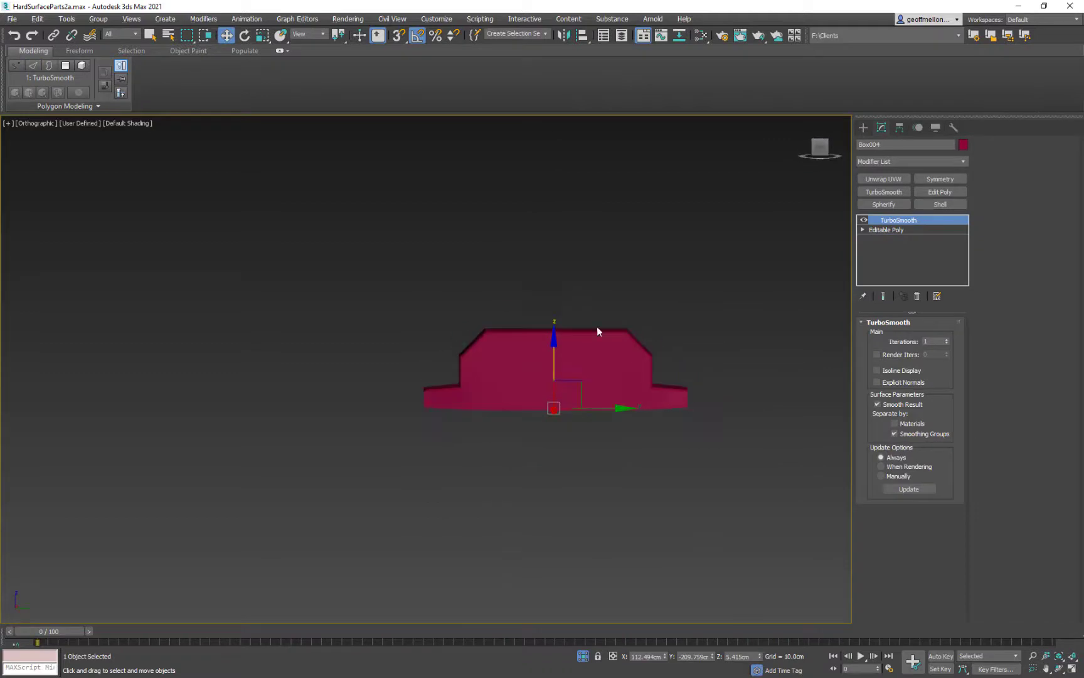
Step: Try deleting the low polygons along the clamp's base and flanges
{"action": "key", "text": "4"}
{"action": "left_click_drag", "start_coordinate": [488, 422], "coordinate": [439, 404]}
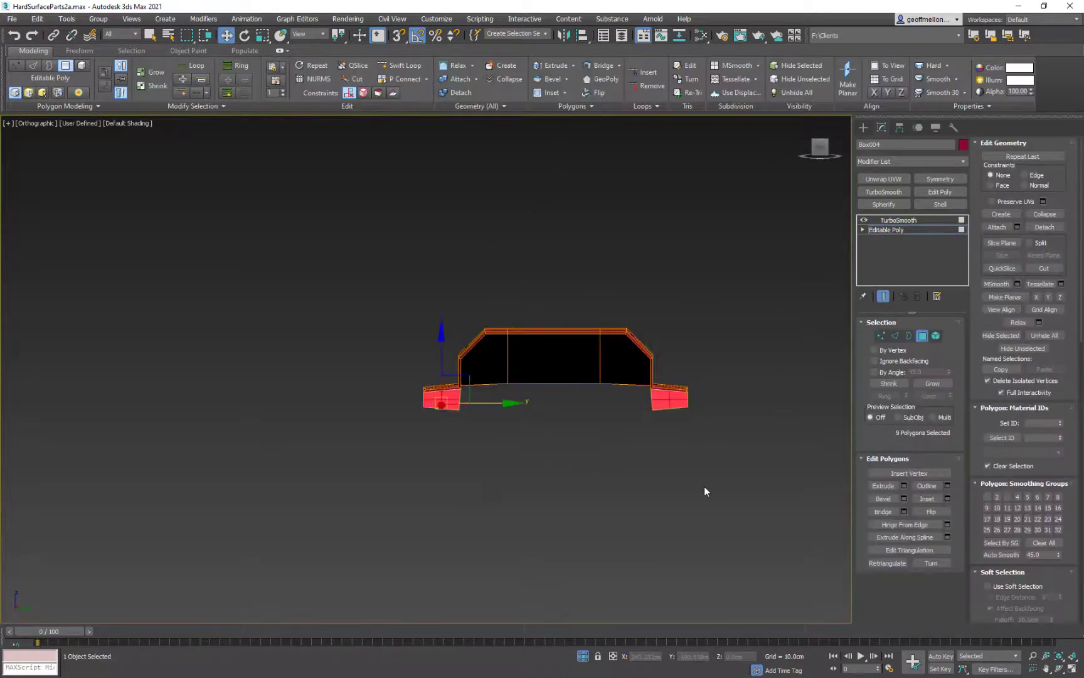
{"action": "key", "text": "Delete"}
{"action": "scroll", "coordinate": [557, 376], "scroll_direction": "down", "scroll_amount": 3}
{"action": "middle_click_drag", "start_coordinate": [554, 385], "coordinate": [639, 358], "text": "alt"}
{"action": "scroll", "coordinate": [640, 390], "scroll_direction": "up", "scroll_amount": 7}
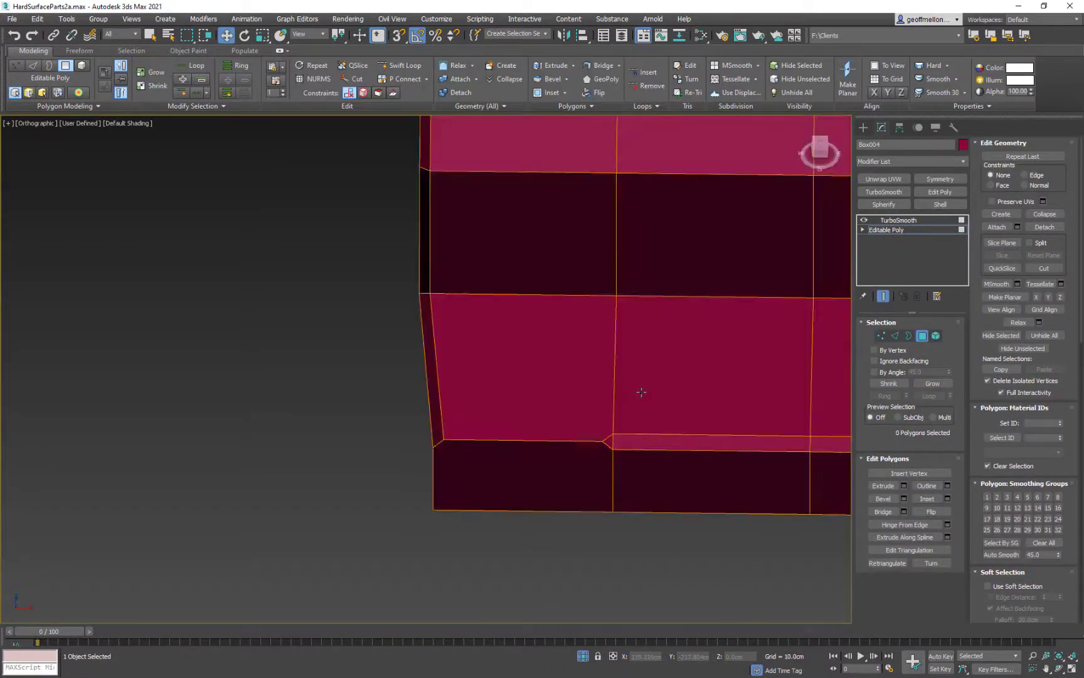
{"action": "scroll", "coordinate": [642, 392], "scroll_direction": "down", "scroll_amount": 5}
Step: Chamfer the side outline edges of the clamp body and flanges by 0.184 cm
{"action": "left_click", "coordinate": [898, 220]}
{"action": "left_click", "coordinate": [906, 229]}
{"action": "left_click", "coordinate": [898, 336]}
{"action": "middle_click_drag", "start_coordinate": [627, 414], "coordinate": [586, 344], "text": "alt"}
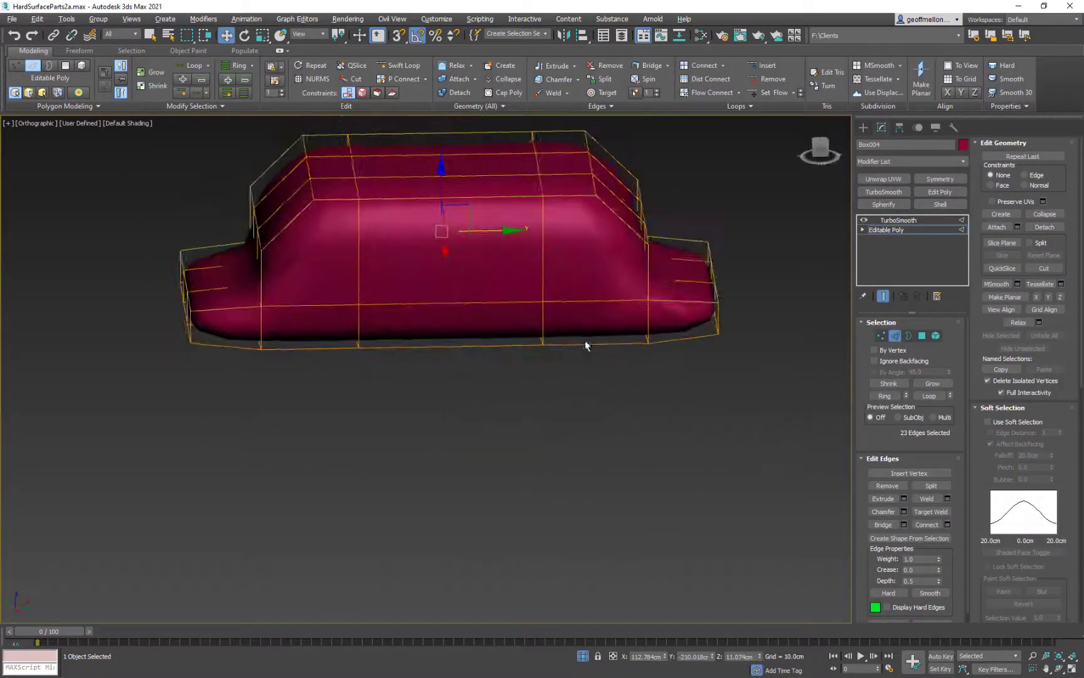
{"action": "right_click", "coordinate": [701, 379]}
{"action": "left_click", "coordinate": [653, 443]}
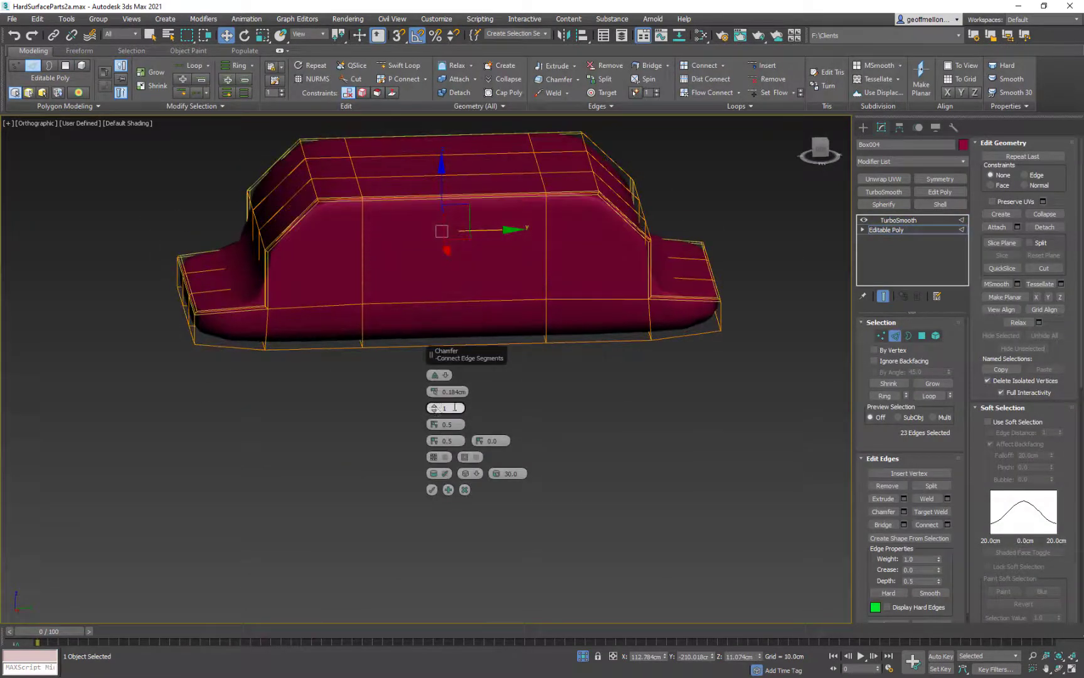
{"action": "middle_click_drag", "start_coordinate": [684, 332], "coordinate": [681, 298], "text": "alt"}
{"action": "double_click", "coordinate": [582, 314], "text": "ctrl"}
{"action": "double_click", "coordinate": [531, 351], "text": "ctrl"}
{"action": "middle_click_drag", "start_coordinate": [439, 327], "coordinate": [401, 327], "text": "alt"}
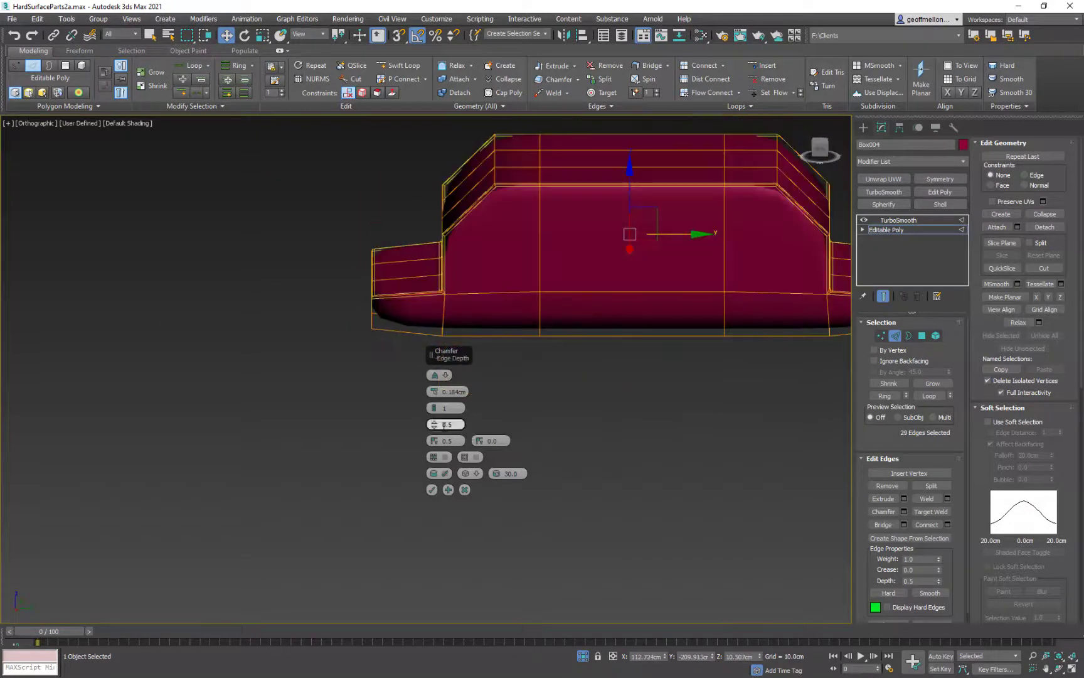
{"action": "left_click", "coordinate": [434, 411]}
{"action": "middle_click_drag", "start_coordinate": [546, 377], "coordinate": [766, 361], "text": "alt"}
{"action": "left_click", "coordinate": [650, 279], "text": "ctrl"}
{"action": "middle_click_drag", "start_coordinate": [690, 326], "coordinate": [803, 377], "text": "alt"}
{"action": "scroll", "coordinate": [803, 377], "scroll_direction": "down", "scroll_amount": 5}
{"action": "middle_click_drag", "start_coordinate": [707, 373], "coordinate": [540, 369]}
{"action": "middle_click_drag", "start_coordinate": [540, 369], "coordinate": [558, 352], "text": "alt"}
{"action": "left_click", "coordinate": [432, 489]}
Step: Raise the two inner crosswise edge rows on the clamp's top slightly to round its profile, and check the smoothed result
{"action": "middle_click_drag", "start_coordinate": [531, 330], "coordinate": [473, 414]}
{"action": "scroll", "coordinate": [473, 414], "scroll_direction": "up", "scroll_amount": 5}
{"action": "left_click", "coordinate": [507, 356]}
{"action": "left_click", "coordinate": [506, 342], "text": "ctrl"}
{"action": "left_click_drag", "start_coordinate": [633, 305], "coordinate": [634, 295]}
{"action": "middle_click_drag", "start_coordinate": [634, 301], "coordinate": [602, 326], "text": "alt"}
{"action": "scroll", "coordinate": [507, 370], "scroll_direction": "up", "scroll_amount": 5}
{"action": "left_click", "coordinate": [504, 346], "text": "ctrl"}
{"action": "middle_click_drag", "start_coordinate": [736, 412], "coordinate": [506, 435]}
{"action": "left_click", "coordinate": [641, 369], "text": "ctrl"}
{"action": "middle_click_drag", "start_coordinate": [627, 377], "coordinate": [357, 426], "text": "alt"}
{"action": "left_click", "coordinate": [166, 363], "text": "ctrl"}
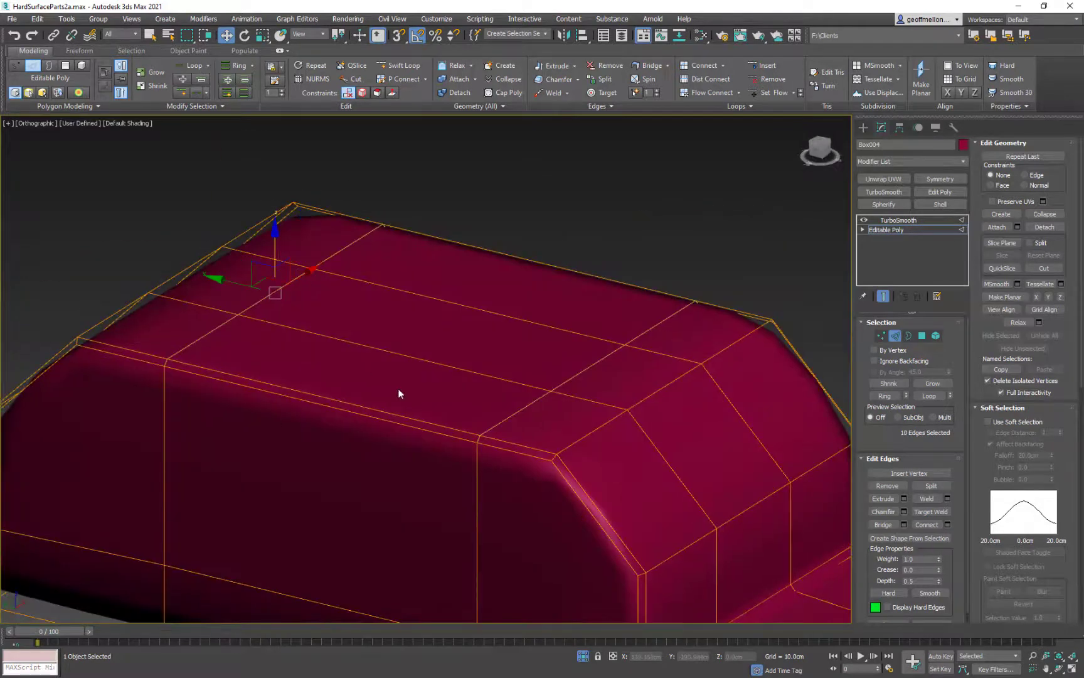
{"action": "scroll", "coordinate": [399, 390], "scroll_direction": "down", "scroll_amount": 7}
{"action": "middle_click_drag", "start_coordinate": [401, 377], "coordinate": [580, 301], "text": "alt"}
{"action": "left_click", "coordinate": [899, 221]}
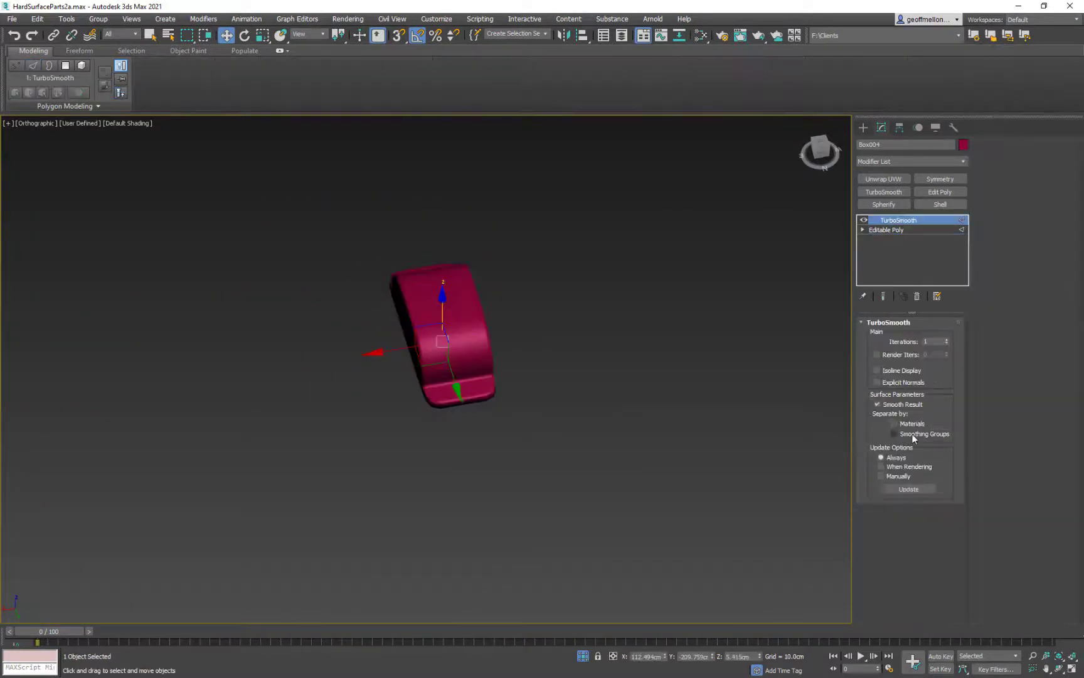
{"action": "middle_click_drag", "start_coordinate": [452, 301], "coordinate": [690, 242], "text": "alt"}
{"action": "scroll", "coordinate": [591, 312], "scroll_direction": "up", "scroll_amount": 5}
{"action": "middle_click_drag", "start_coordinate": [592, 312], "coordinate": [561, 309], "text": "alt"}
Step: Assign the top, sloped and upright end polygons of the clamp's arch to smoothing group 2
{"action": "left_click", "coordinate": [887, 230]}
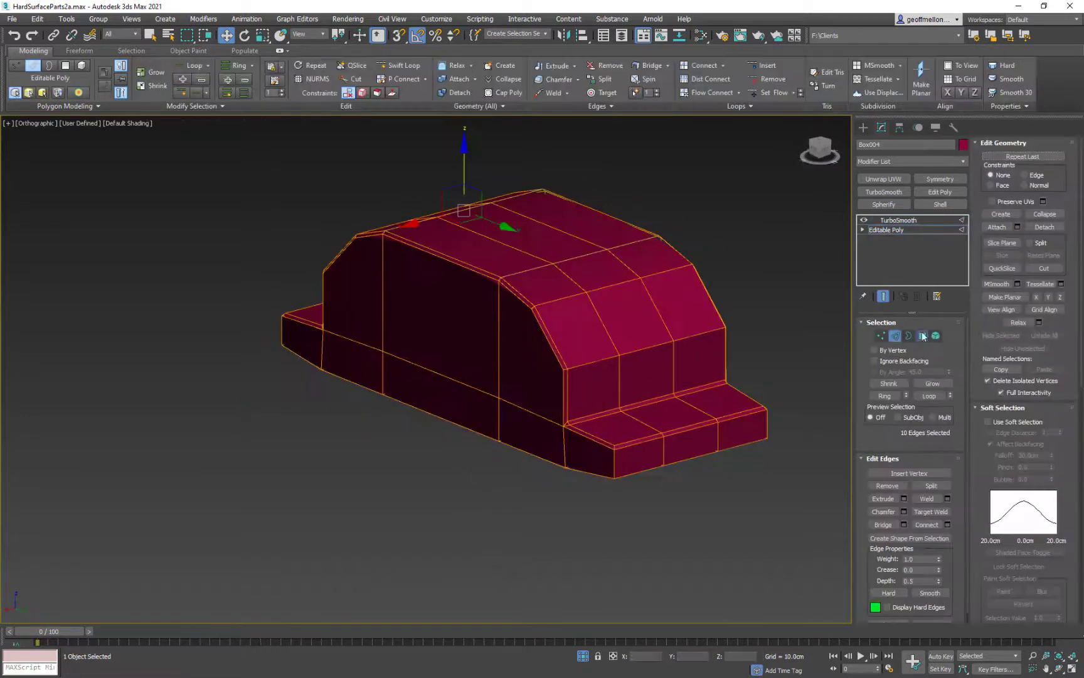
{"action": "key", "text": "4"}
{"action": "left_click", "coordinate": [562, 317]}
{"action": "left_click", "coordinate": [628, 298], "text": "ctrl"}
{"action": "left_click", "coordinate": [513, 263], "text": "ctrl"}
{"action": "middle_click_drag", "start_coordinate": [513, 264], "coordinate": [652, 301], "text": "alt"}
{"action": "left_click", "coordinate": [494, 375], "text": "ctrl"}
{"action": "left_click", "coordinate": [456, 370], "text": "ctrl"}
{"action": "left_click", "coordinate": [438, 419], "text": "ctrl"}
{"action": "left_click", "coordinate": [558, 508], "text": "ctrl"}
{"action": "left_click", "coordinate": [494, 499], "text": "ctrl"}
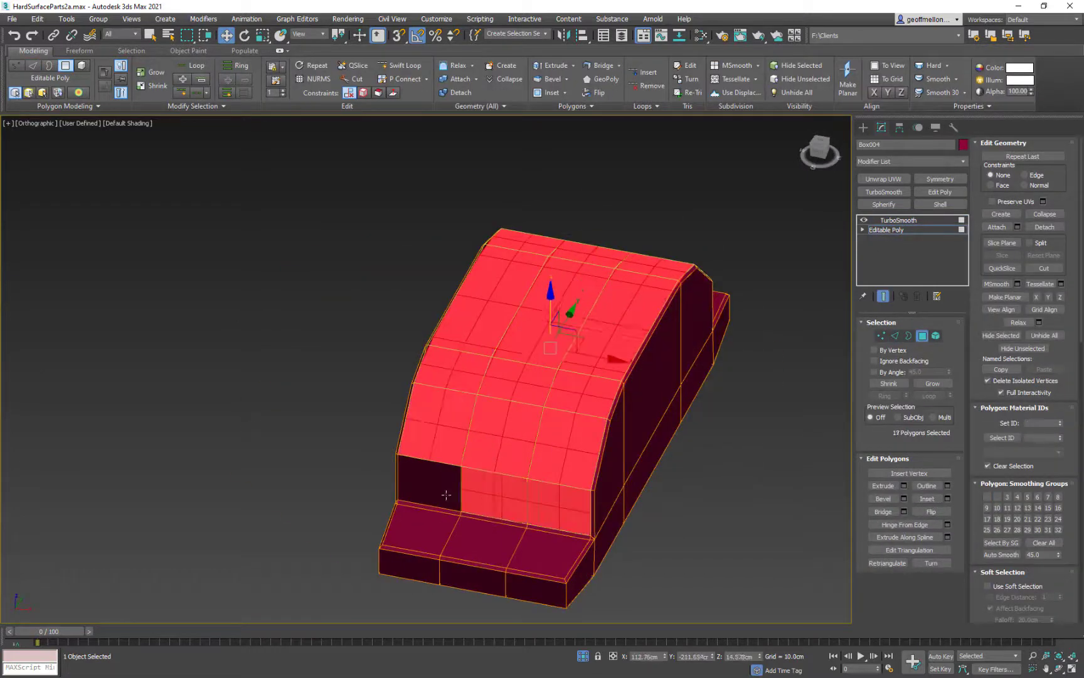
{"action": "left_click", "coordinate": [444, 493], "text": "ctrl"}
{"action": "middle_click_drag", "start_coordinate": [443, 492], "coordinate": [565, 471], "text": "alt"}
{"action": "left_click", "coordinate": [526, 487], "text": "ctrl"}
{"action": "left_click", "coordinate": [463, 478], "text": "ctrl"}
{"action": "left_click", "coordinate": [997, 498]}
{"action": "left_click", "coordinate": [753, 483]}
Step: Delete the clamp's side and underside polygons
{"action": "middle_click_drag", "start_coordinate": [653, 401], "coordinate": [674, 376], "text": "alt"}
{"action": "scroll", "coordinate": [586, 390], "scroll_direction": "up", "scroll_amount": 4}
{"action": "scroll", "coordinate": [586, 389], "scroll_direction": "down", "scroll_amount": 5}
{"action": "left_click_drag", "start_coordinate": [677, 433], "coordinate": [634, 481]}
{"action": "key", "text": "f"}
{"action": "key", "text": "l"}
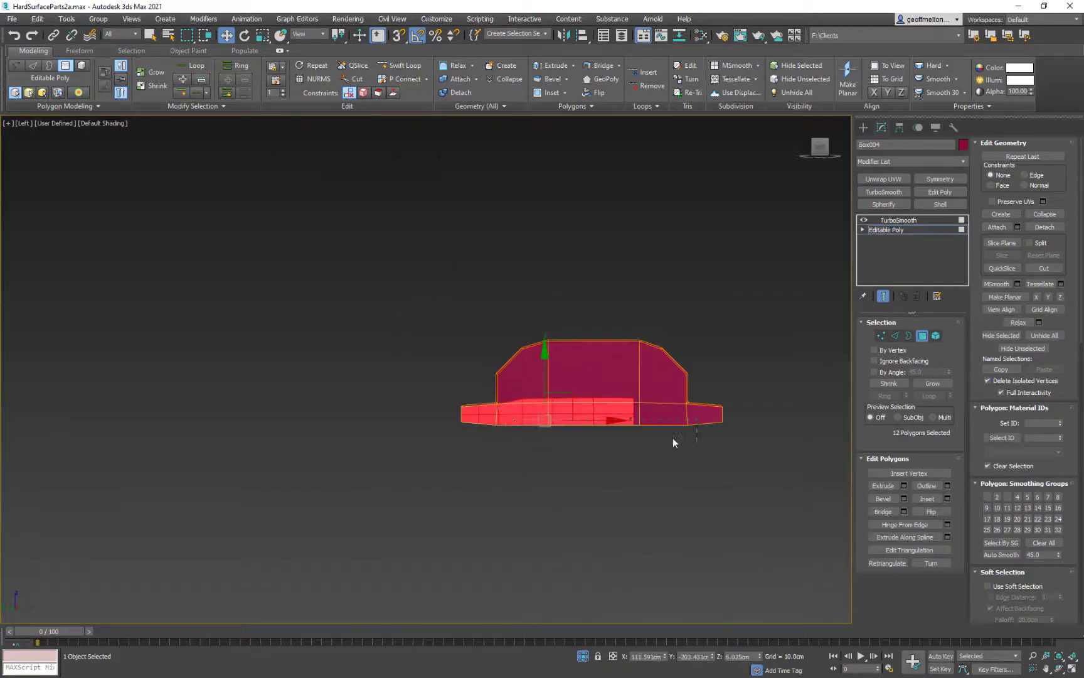
{"action": "left_click", "coordinate": [489, 442]}
{"action": "middle_click_drag", "start_coordinate": [557, 455], "coordinate": [590, 414], "text": "alt"}
Step: Connect the lengthwise edges at the middle of the arch with one crosswise edge loop
{"action": "key", "text": "2"}
{"action": "double_click", "coordinate": [530, 355]}
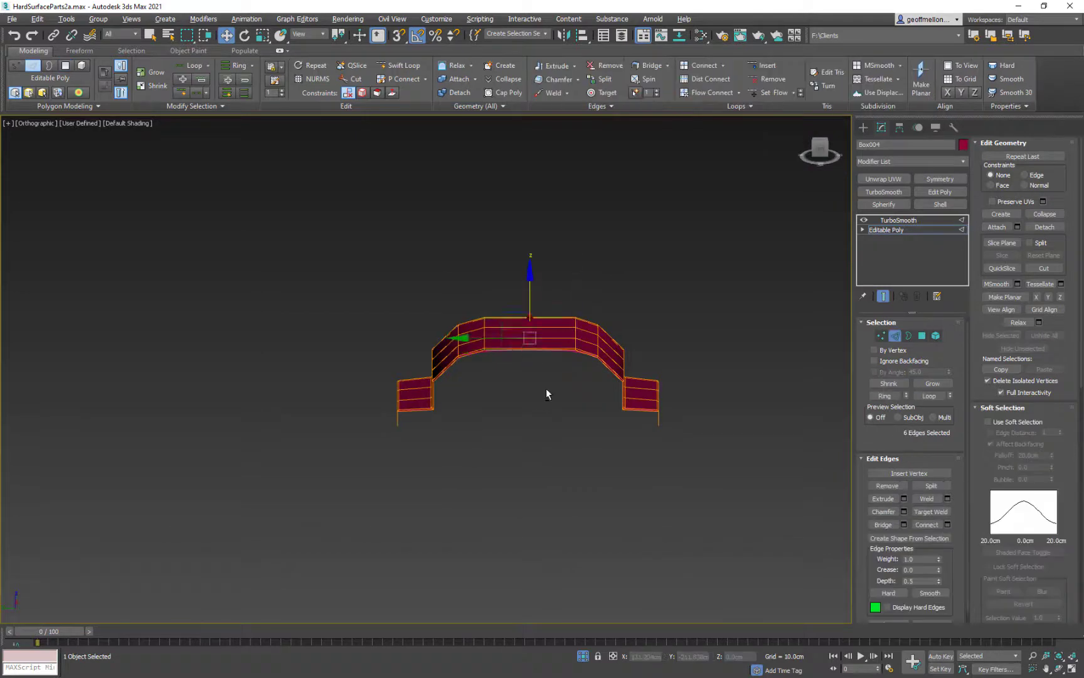
{"action": "right_click", "coordinate": [543, 405]}
{"action": "left_click", "coordinate": [446, 445]}
{"action": "middle_click_drag", "start_coordinate": [528, 370], "coordinate": [549, 457], "text": "alt"}
Step: Extrude the new middle edge loop by a height of -1 cm to form a groove across the arch
{"action": "right_click", "coordinate": [535, 365]}
{"action": "left_click", "coordinate": [438, 422]}
{"action": "double_click", "coordinate": [452, 375]}
{"action": "type", "text": "-1"}
{"action": "key", "text": "Return"}
{"action": "scroll", "coordinate": [577, 351], "scroll_direction": "up", "scroll_amount": 6}
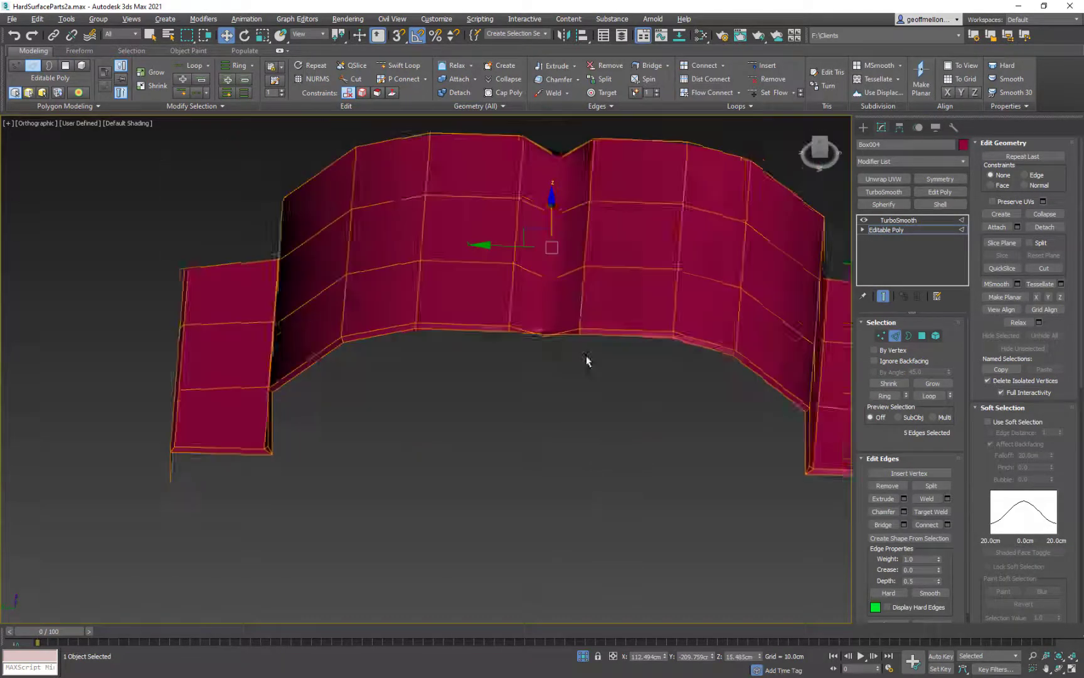
Step: Chamfer the edge loop of the groove across the arch by 0.184 cm with one segment
{"action": "scroll", "coordinate": [562, 322], "scroll_direction": "up", "scroll_amount": 5}
{"action": "key", "text": "1"}
{"action": "left_click", "coordinate": [529, 360]}
{"action": "middle_click_drag", "start_coordinate": [529, 360], "coordinate": [584, 394], "text": "alt"}
{"action": "scroll", "coordinate": [545, 347], "scroll_direction": "down", "scroll_amount": 8}
{"action": "left_click", "coordinate": [576, 377]}
{"action": "key", "text": "2"}
{"action": "double_click", "coordinate": [570, 300]}
{"action": "right_click", "coordinate": [600, 286]}
{"action": "left_click", "coordinate": [505, 342]}
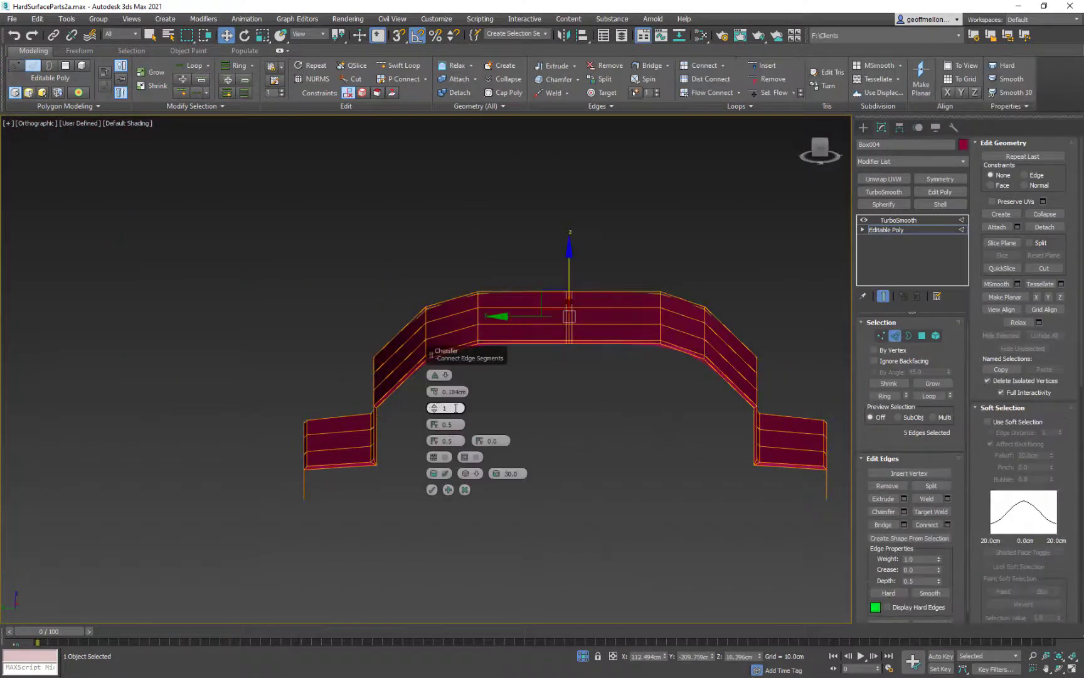
{"action": "left_click", "coordinate": [434, 489]}
Step: Delete the hanging polygons at the outer end of one of the clamp's flanges
{"action": "scroll", "coordinate": [590, 314], "scroll_direction": "up", "scroll_amount": 6}
{"action": "middle_click_drag", "start_coordinate": [533, 277], "coordinate": [627, 307], "text": "alt"}
{"action": "scroll", "coordinate": [545, 365], "scroll_direction": "down", "scroll_amount": 6}
{"action": "scroll", "coordinate": [602, 263], "scroll_direction": "up", "scroll_amount": 3}
{"action": "scroll", "coordinate": [628, 308], "scroll_direction": "up", "scroll_amount": 5}
{"action": "left_click", "coordinate": [609, 367]}
{"action": "middle_click_drag", "start_coordinate": [648, 400], "coordinate": [615, 364], "text": "alt"}
{"action": "scroll", "coordinate": [615, 364], "scroll_direction": "down", "scroll_amount": 5}
{"action": "left_click_drag", "start_coordinate": [634, 365], "coordinate": [502, 295]}
{"action": "middle_click_drag", "start_coordinate": [594, 356], "coordinate": [402, 301]}
{"action": "key", "text": "Delete"}
Step: Chamfer the two outer corner edges of the same flange
{"action": "left_click", "coordinate": [344, 237]}
{"action": "left_click", "coordinate": [556, 298], "text": "ctrl"}
{"action": "right_click", "coordinate": [598, 347]}
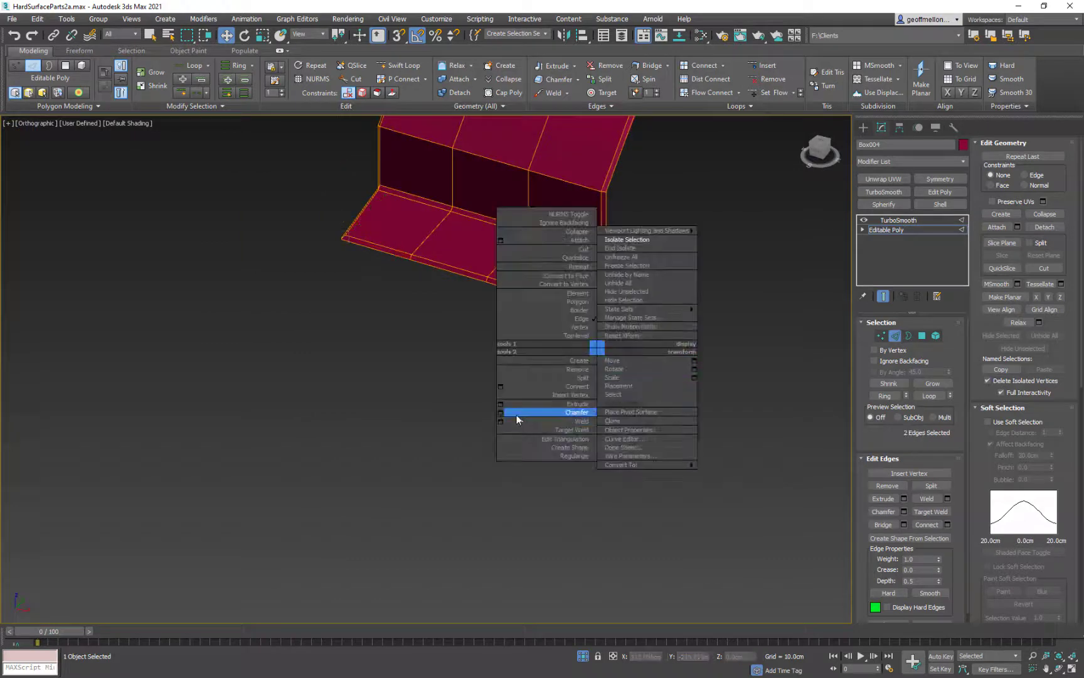
{"action": "left_click", "coordinate": [507, 413]}
Step: Delete the hanging end polygons at the outer end of the opposite flange
{"action": "middle_click_drag", "start_coordinate": [495, 370], "coordinate": [509, 414], "text": "alt"}
{"action": "scroll", "coordinate": [544, 304], "scroll_direction": "down", "scroll_amount": 3}
{"action": "middle_click_drag", "start_coordinate": [544, 305], "coordinate": [547, 357]}
{"action": "scroll", "coordinate": [547, 251], "scroll_direction": "up", "scroll_amount": 7}
{"action": "middle_click_drag", "start_coordinate": [546, 251], "coordinate": [646, 452], "text": "alt"}
{"action": "left_click", "coordinate": [620, 472], "text": "ctrl"}
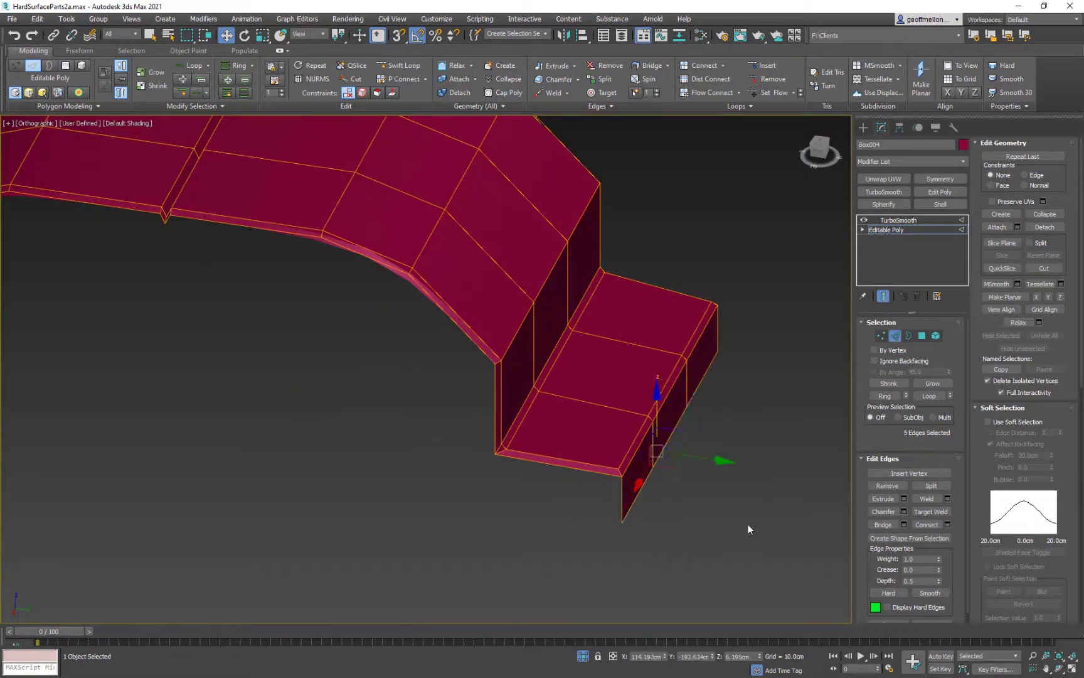
{"action": "key", "text": "Delete"}
Step: Chamfer the opposite flange's two outer corner edges by 0.184 cm with one segment
{"action": "left_click", "coordinate": [620, 472]}
{"action": "middle_click_drag", "start_coordinate": [806, 433], "coordinate": [652, 408], "text": "alt"}
{"action": "left_click", "coordinate": [699, 366], "text": "ctrl"}
{"action": "right_click", "coordinate": [768, 429]}
{"action": "left_click", "coordinate": [672, 491]}
{"action": "scroll", "coordinate": [565, 377], "scroll_direction": "down", "scroll_amount": 5}
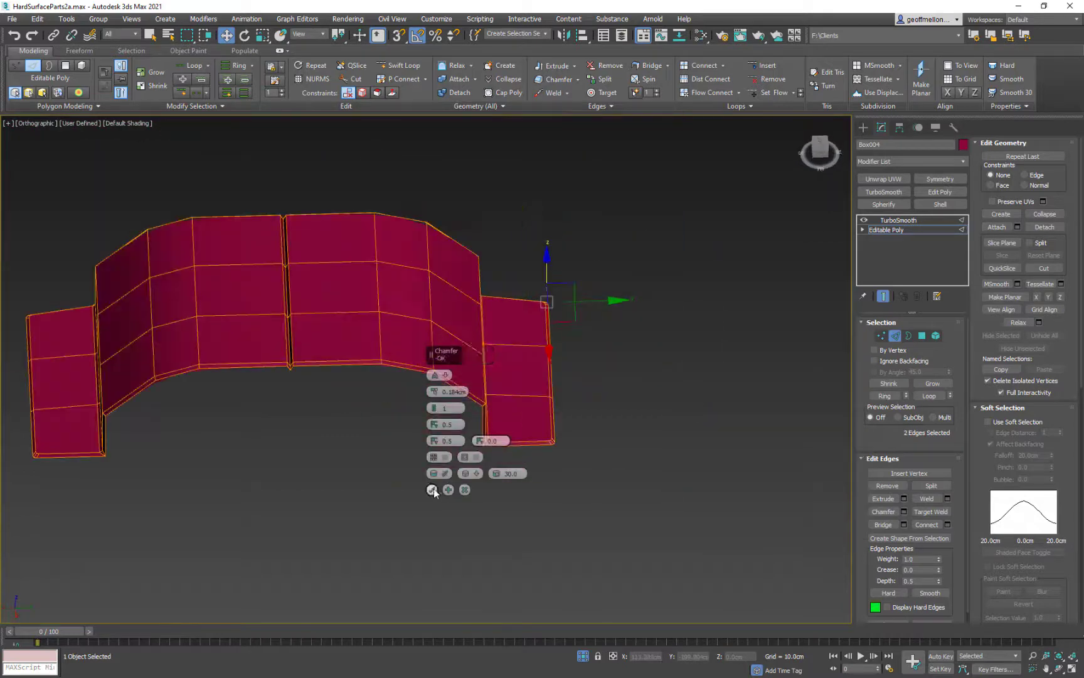
{"action": "left_click", "coordinate": [433, 491]}
Step: Select the polygons on one half of the arch and clear their smoothing groups
{"action": "middle_click_drag", "start_coordinate": [439, 477], "coordinate": [419, 418], "text": "alt"}
{"action": "scroll", "coordinate": [419, 418], "scroll_direction": "up", "scroll_amount": 6}
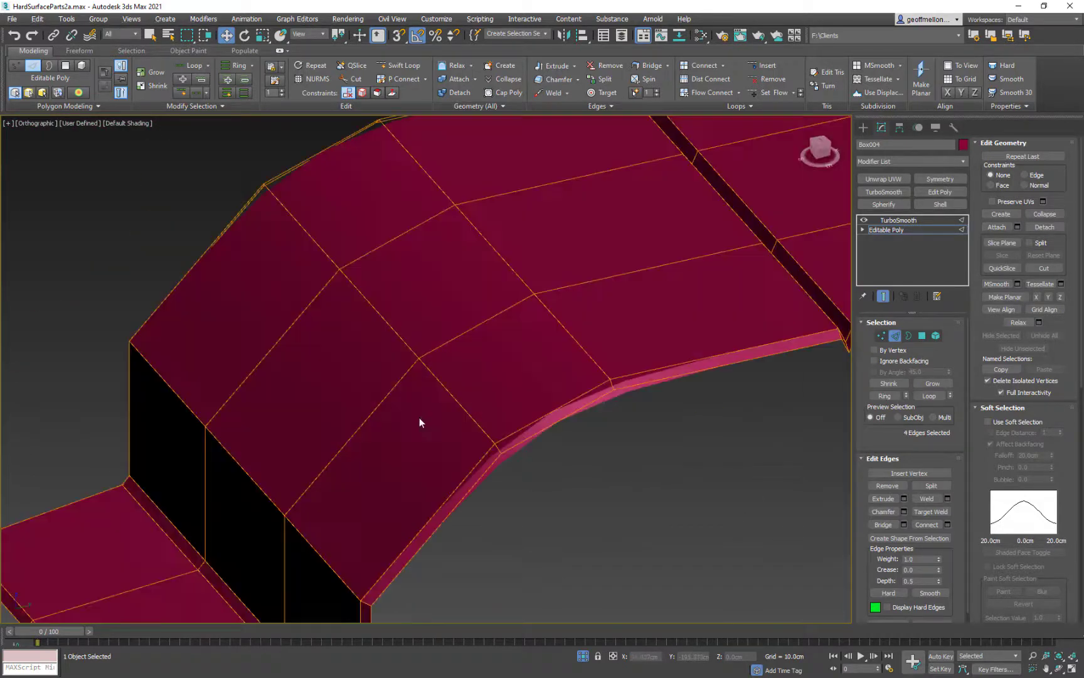
{"action": "left_click", "coordinate": [896, 336]}
{"action": "scroll", "coordinate": [690, 351], "scroll_direction": "down", "scroll_amount": 6}
{"action": "middle_click_drag", "start_coordinate": [690, 352], "coordinate": [566, 349], "text": "alt"}
{"action": "left_click", "coordinate": [898, 220]}
{"action": "scroll", "coordinate": [566, 314], "scroll_direction": "up", "scroll_amount": 7}
{"action": "left_click", "coordinate": [887, 229]}
{"action": "left_click", "coordinate": [922, 336]}
{"action": "left_click", "coordinate": [571, 388]}
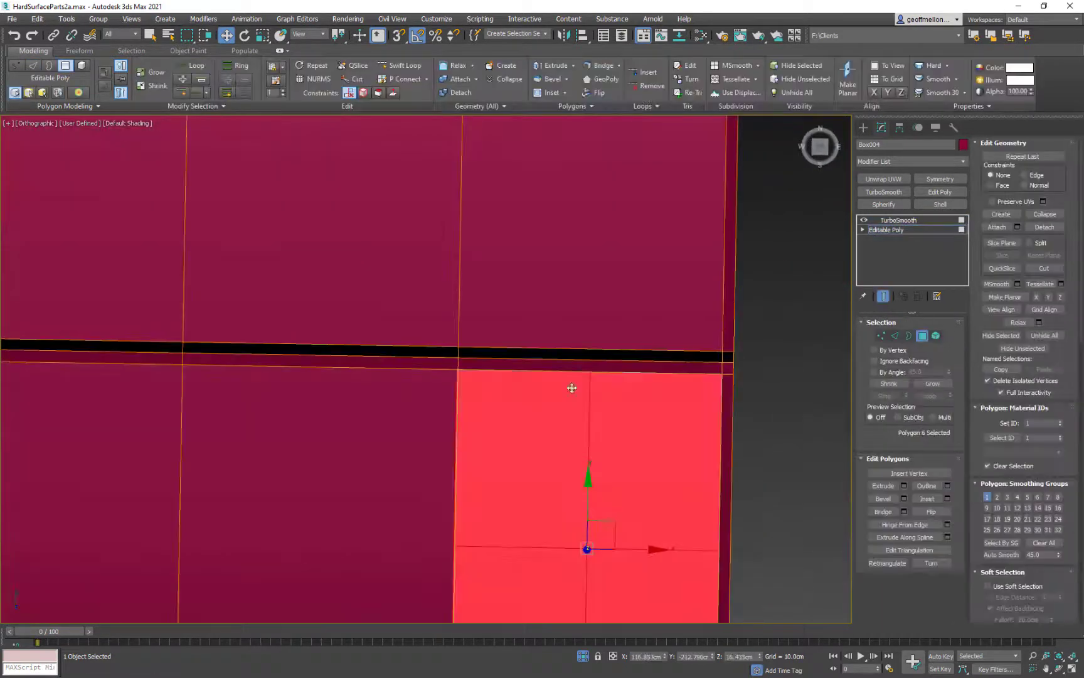
{"action": "scroll", "coordinate": [538, 414], "scroll_direction": "down", "scroll_amount": 4}
{"action": "middle_click_drag", "start_coordinate": [538, 414], "coordinate": [627, 287]}
{"action": "left_click", "coordinate": [545, 349], "text": "ctrl"}
{"action": "left_click", "coordinate": [418, 361], "text": "ctrl"}
{"action": "left_click", "coordinate": [545, 480], "text": "ctrl"}
{"action": "scroll", "coordinate": [691, 458], "scroll_direction": "down", "scroll_amount": 2}
{"action": "middle_click_drag", "start_coordinate": [691, 463], "coordinate": [681, 408], "text": "alt"}
{"action": "left_click", "coordinate": [678, 489], "text": "ctrl"}
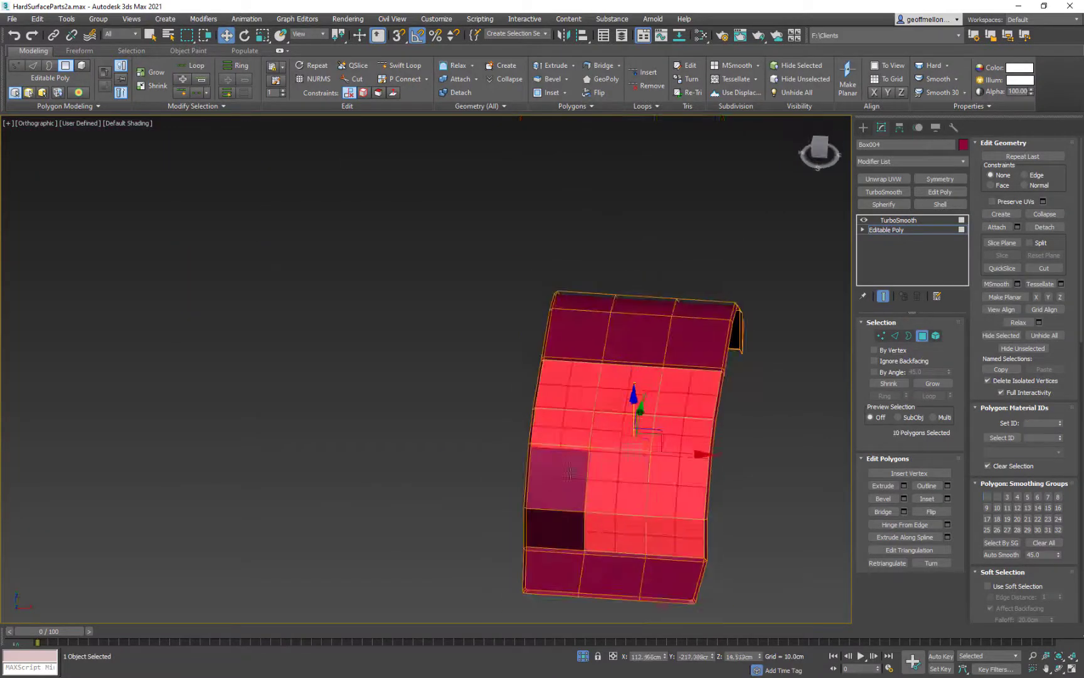
{"action": "left_click", "coordinate": [1054, 545]}
Step: Add the remaining polygons of that half of the arch and assign the selection to smoothing group 9
{"action": "middle_click_drag", "start_coordinate": [652, 352], "coordinate": [641, 426], "text": "alt"}
{"action": "scroll", "coordinate": [670, 372], "scroll_direction": "up", "scroll_amount": 6}
{"action": "left_click", "coordinate": [684, 333], "text": "ctrl"}
{"action": "left_click", "coordinate": [450, 291], "text": "ctrl"}
{"action": "left_click", "coordinate": [339, 276], "text": "ctrl"}
{"action": "middle_click_drag", "start_coordinate": [352, 352], "coordinate": [445, 332], "text": "alt"}
{"action": "scroll", "coordinate": [395, 502], "scroll_direction": "down", "scroll_amount": 4}
{"action": "middle_click_drag", "start_coordinate": [394, 502], "coordinate": [477, 433], "text": "alt"}
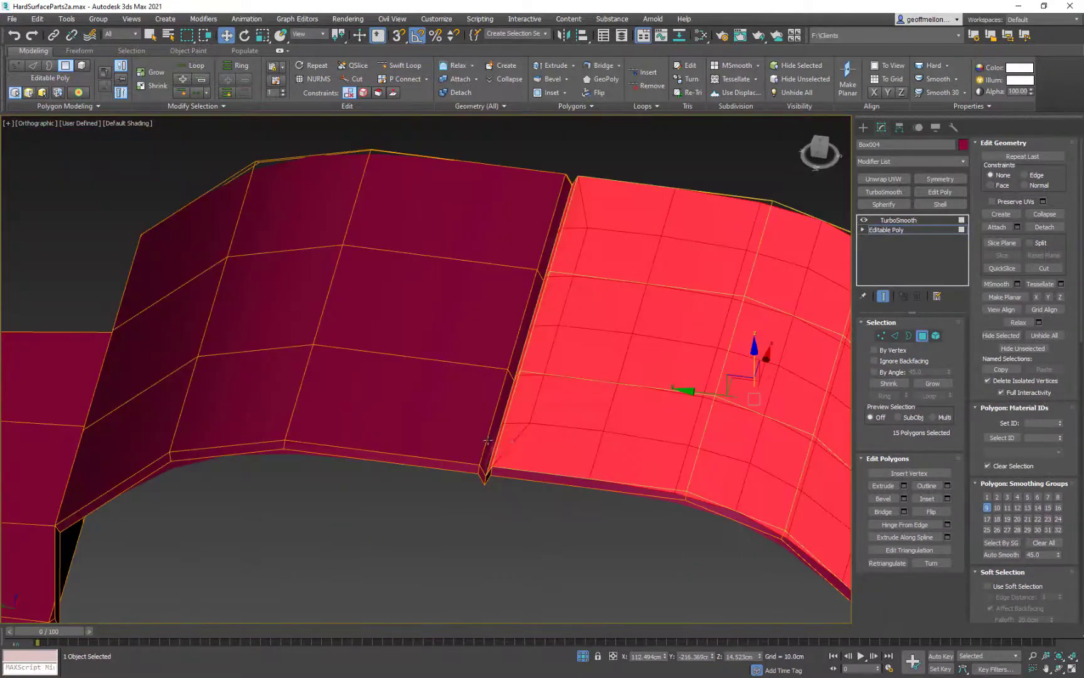
Step: Assign the polygons on the other half of the arch to smoothing group 10
{"action": "left_click", "coordinate": [500, 421]}
{"action": "left_click", "coordinate": [528, 326], "text": "ctrl"}
{"action": "left_click", "coordinate": [554, 229], "text": "ctrl"}
{"action": "left_click", "coordinate": [440, 308], "text": "ctrl"}
{"action": "left_click", "coordinate": [264, 314], "text": "ctrl"}
{"action": "left_click", "coordinate": [188, 251], "text": "ctrl"}
{"action": "left_click", "coordinate": [174, 353], "text": "ctrl"}
{"action": "scroll", "coordinate": [174, 353], "scroll_direction": "down", "scroll_amount": 3}
{"action": "middle_click_drag", "start_coordinate": [174, 353], "coordinate": [370, 351], "text": "alt"}
{"action": "left_click", "coordinate": [351, 416], "text": "ctrl"}
{"action": "left_click", "coordinate": [997, 508]}
{"action": "left_click", "coordinate": [728, 378]}
Step: Inspect the shading on both sides of the groove across the arch
{"action": "middle_click_drag", "start_coordinate": [728, 378], "coordinate": [646, 447], "text": "alt"}
{"action": "scroll", "coordinate": [673, 358], "scroll_direction": "up", "scroll_amount": 5}
{"action": "scroll", "coordinate": [596, 375], "scroll_direction": "down", "scroll_amount": 4}
{"action": "scroll", "coordinate": [526, 416], "scroll_direction": "up", "scroll_amount": 6}
{"action": "middle_click_drag", "start_coordinate": [526, 416], "coordinate": [460, 370]}
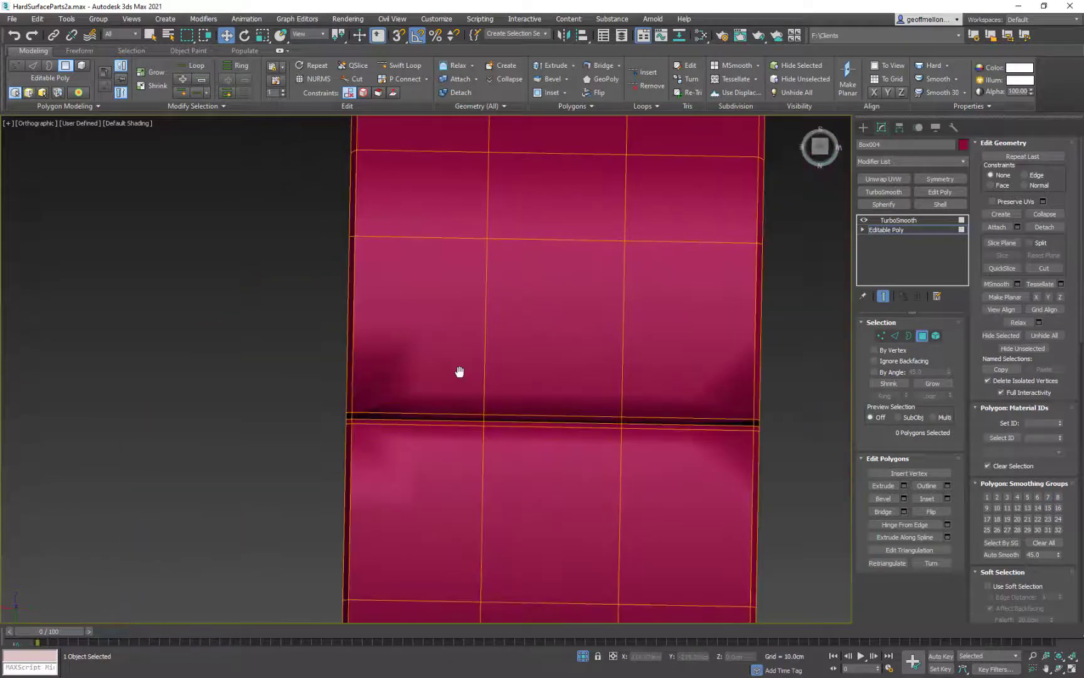
{"action": "scroll", "coordinate": [192, 342], "scroll_direction": "down", "scroll_amount": 4}
{"action": "key", "text": "2"}
{"action": "left_click_drag", "start_coordinate": [198, 345], "coordinate": [527, 377]}
{"action": "right_click", "coordinate": [676, 419]}
{"action": "middle_click_drag", "start_coordinate": [340, 387], "coordinate": [398, 384]}
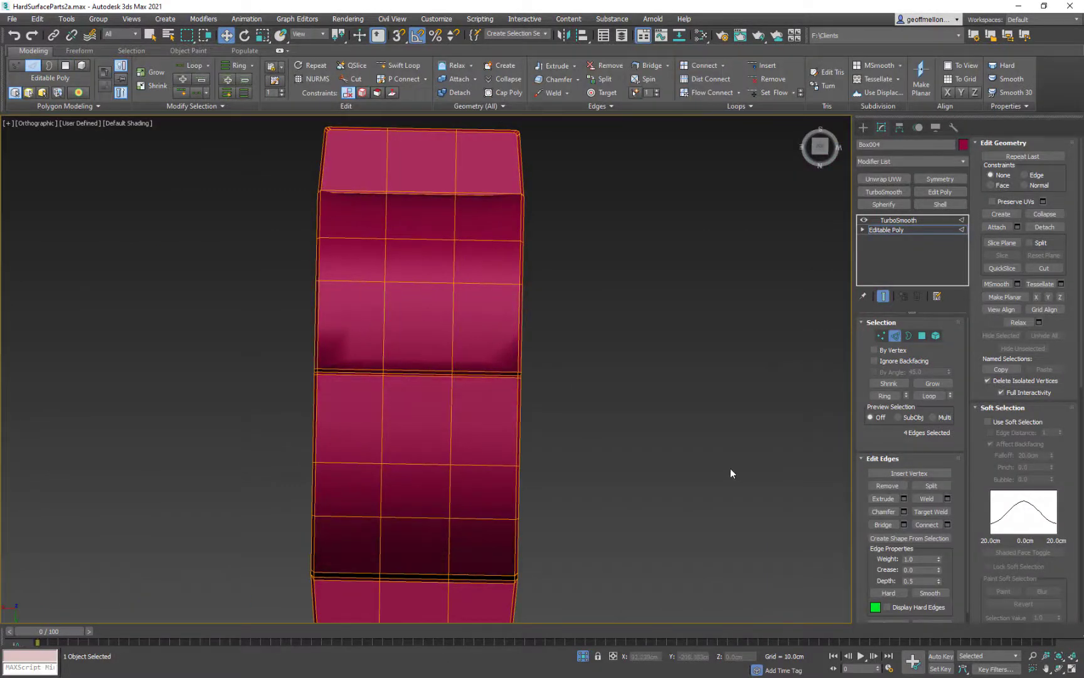
Step: Select the twelve polygons on one half of the arch, leaving out the groove's sides
{"action": "scroll", "coordinate": [731, 469], "scroll_direction": "down", "scroll_amount": 5}
{"action": "middle_click_drag", "start_coordinate": [731, 469], "coordinate": [515, 426], "text": "alt"}
{"action": "scroll", "coordinate": [506, 410], "scroll_direction": "up", "scroll_amount": 6}
{"action": "key", "text": "4"}
{"action": "left_click", "coordinate": [490, 402]}
{"action": "left_click", "coordinate": [477, 276], "text": "ctrl"}
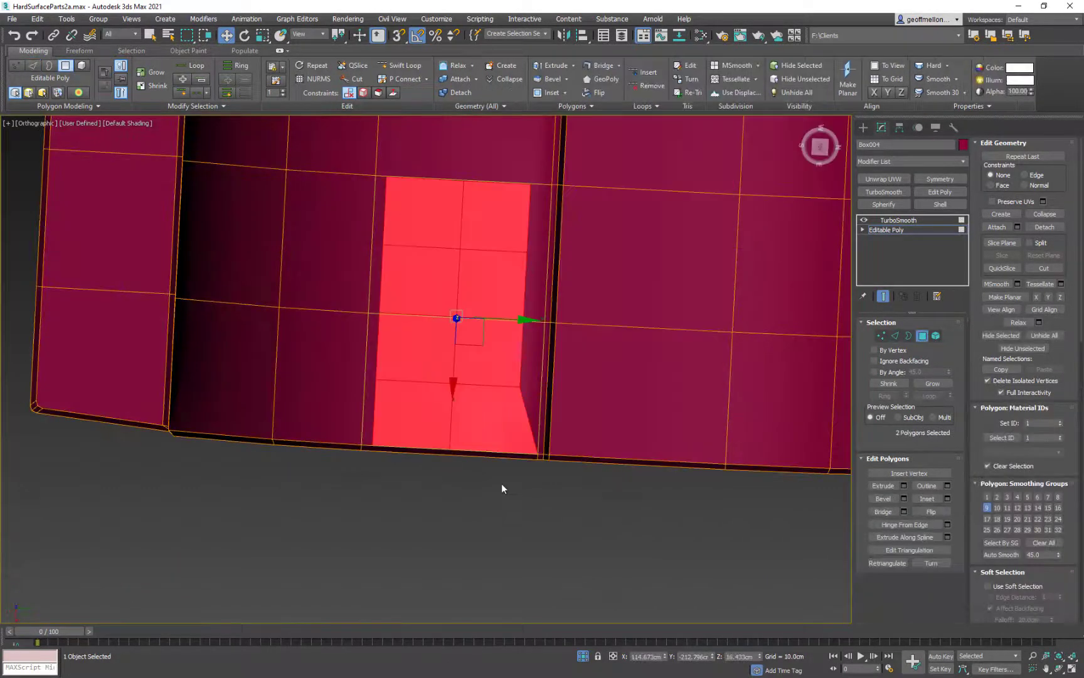
{"action": "scroll", "coordinate": [518, 511], "scroll_direction": "down", "scroll_amount": 3}
{"action": "left_click", "coordinate": [502, 332], "text": "ctrl"}
{"action": "left_click", "coordinate": [440, 336], "text": "ctrl"}
{"action": "left_click", "coordinate": [438, 414], "text": "ctrl"}
{"action": "left_click", "coordinate": [435, 462], "text": "ctrl"}
{"action": "left_click", "coordinate": [392, 458], "text": "ctrl"}
{"action": "left_click", "coordinate": [391, 392], "text": "ctrl"}
{"action": "middle_click_drag", "start_coordinate": [408, 351], "coordinate": [543, 428], "text": "alt"}
Step: Assign the sloped side polygons of the groove to smoothing group 10
{"action": "middle_click_drag", "start_coordinate": [634, 402], "coordinate": [477, 440], "text": "alt"}
{"action": "scroll", "coordinate": [477, 440], "scroll_direction": "up", "scroll_amount": 4}
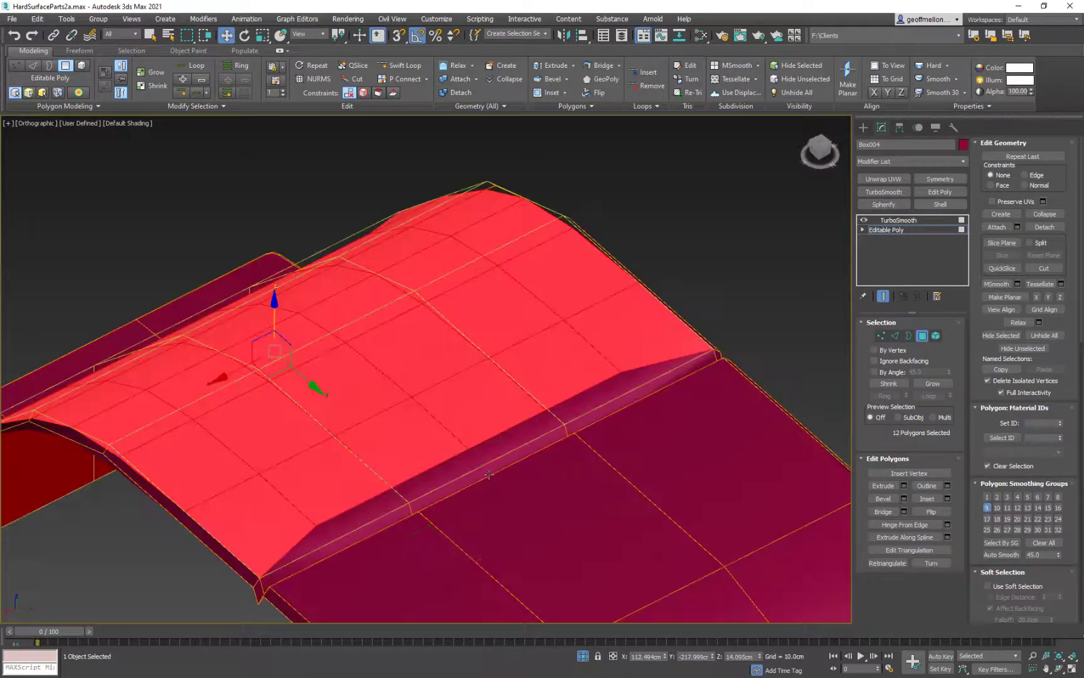
{"action": "left_click", "coordinate": [351, 544]}
{"action": "left_click", "coordinate": [627, 405], "text": "ctrl"}
{"action": "left_click", "coordinate": [994, 510]}
{"action": "left_click", "coordinate": [772, 270]}
Step: Chamfer the complete edge loop running along the groove
{"action": "middle_click_drag", "start_coordinate": [709, 301], "coordinate": [568, 408], "text": "alt"}
{"action": "key", "text": "F4"}
{"action": "key", "text": "4"}
{"action": "scroll", "coordinate": [581, 345], "scroll_direction": "up", "scroll_amount": 8}
{"action": "key", "text": "2"}
{"action": "double_click", "coordinate": [570, 361]}
{"action": "right_click", "coordinate": [733, 320]}
{"action": "left_click", "coordinate": [637, 386]}
{"action": "scroll", "coordinate": [628, 376], "scroll_direction": "down", "scroll_amount": 8}
{"action": "left_click", "coordinate": [433, 489]}
{"action": "left_click", "coordinate": [894, 337]}
Step: Add a Weighted Normals modifier above the clamp's TurboSmooth
{"action": "key", "text": "F4"}
{"action": "middle_click_drag", "start_coordinate": [728, 376], "coordinate": [851, 287], "text": "alt"}
{"action": "left_click", "coordinate": [899, 221]}
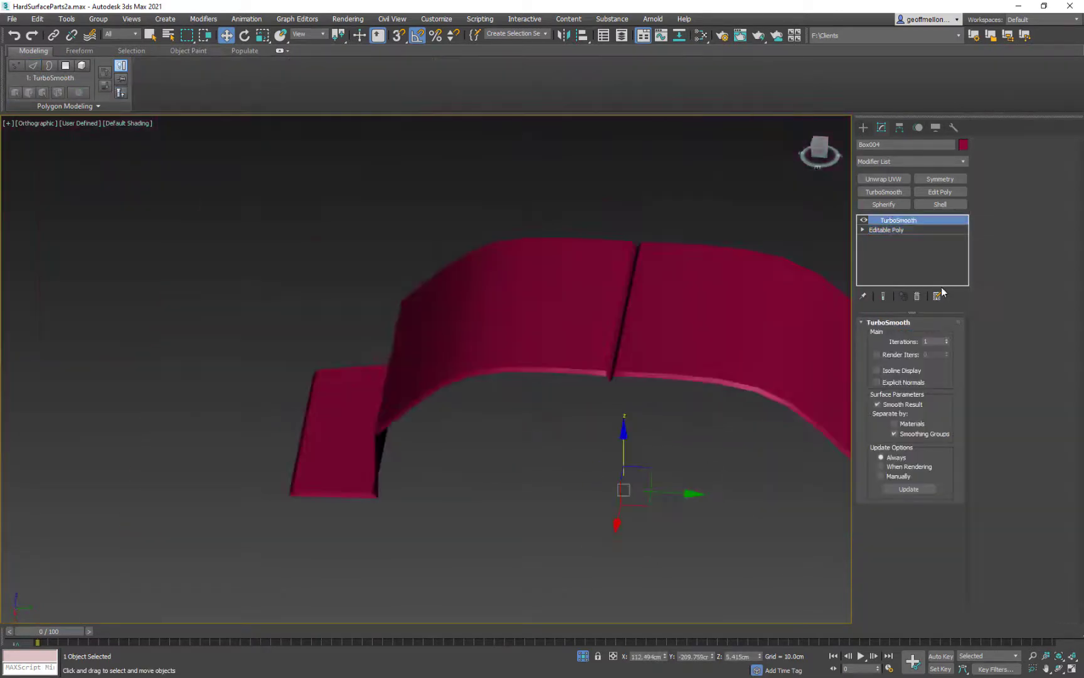
{"action": "type", "text": "weighted"}
{"action": "key", "text": "Return"}
Step: Scale the clamp along X to about 71.7% in the top view and collapse it to an editable poly
{"action": "scroll", "coordinate": [746, 358], "scroll_direction": "down", "scroll_amount": 5}
{"action": "middle_click_drag", "start_coordinate": [747, 358], "coordinate": [600, 428], "text": "alt"}
{"action": "middle_click_drag", "start_coordinate": [599, 428], "coordinate": [556, 404]}
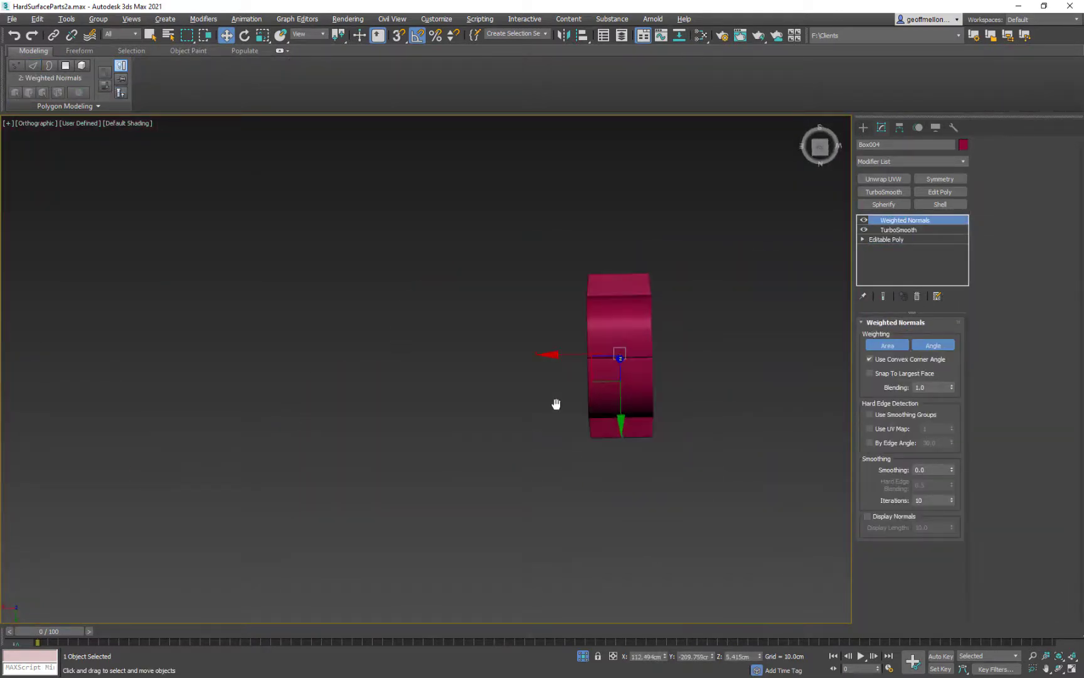
{"action": "key", "text": "t"}
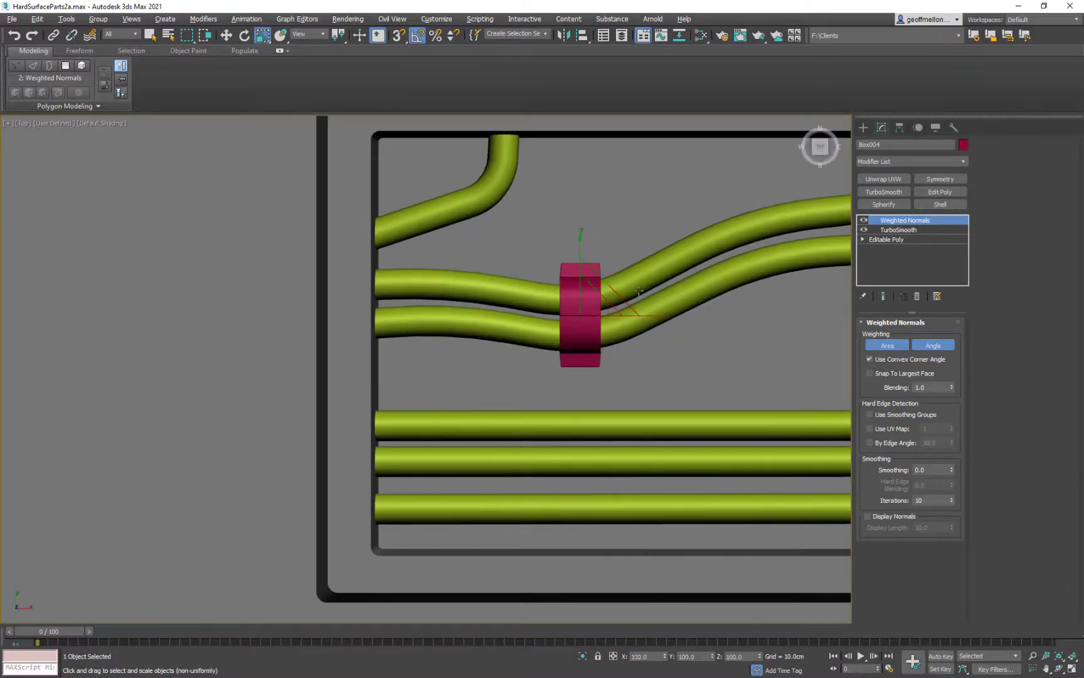
{"action": "scroll", "coordinate": [635, 319], "scroll_direction": "down", "scroll_amount": 3}
{"action": "scroll", "coordinate": [622, 279], "scroll_direction": "up", "scroll_amount": 10}
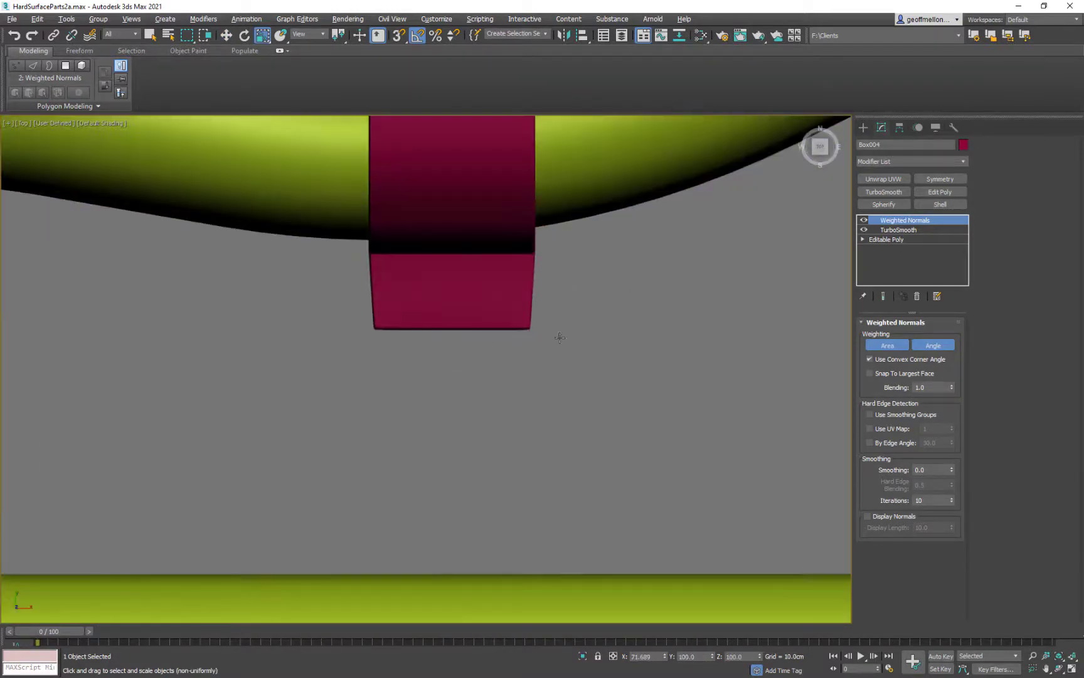
{"action": "key", "text": "F4"}
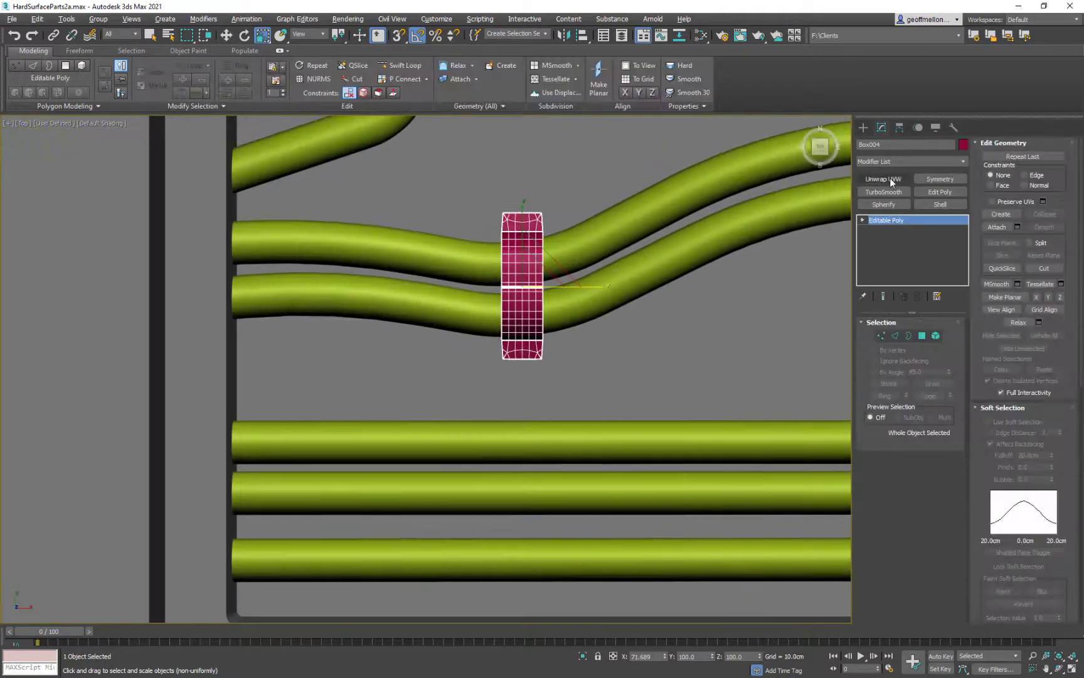
Step: Add a Symmetry modifier with mirror axis X to the clamp
{"action": "left_click", "coordinate": [940, 179]}
{"action": "scroll", "coordinate": [574, 390], "scroll_direction": "up", "scroll_amount": 3}
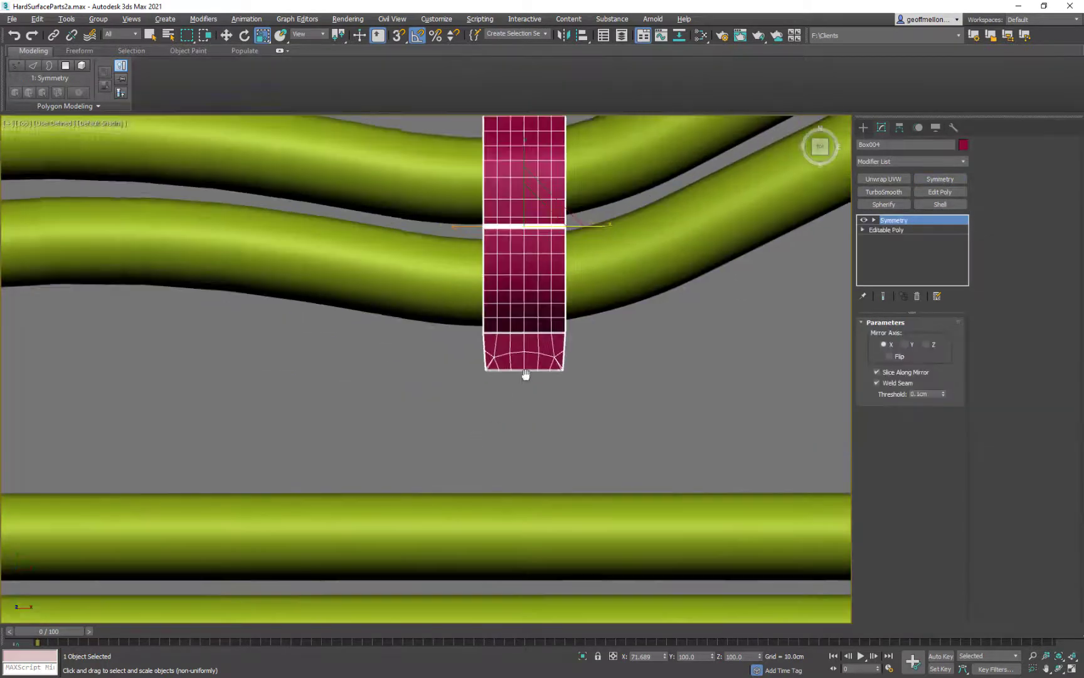
{"action": "scroll", "coordinate": [541, 360], "scroll_direction": "up", "scroll_amount": 4}
{"action": "middle_click_drag", "start_coordinate": [540, 359], "coordinate": [584, 433]}
{"action": "scroll", "coordinate": [602, 394], "scroll_direction": "up", "scroll_amount": 2}
{"action": "scroll", "coordinate": [584, 383], "scroll_direction": "down", "scroll_amount": 4}
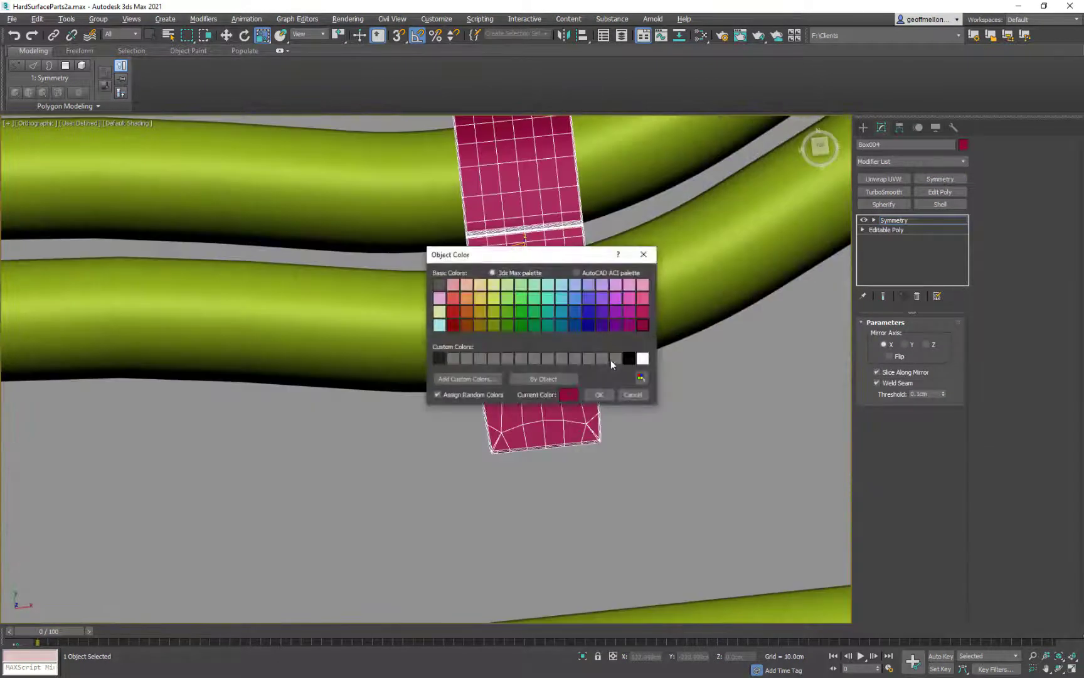
Step: Change the clamp's object color to grey and hide its edge display
{"action": "left_click", "coordinate": [576, 392]}
{"action": "key", "text": "F4"}
{"action": "scroll", "coordinate": [593, 324], "scroll_direction": "down", "scroll_amount": 6}
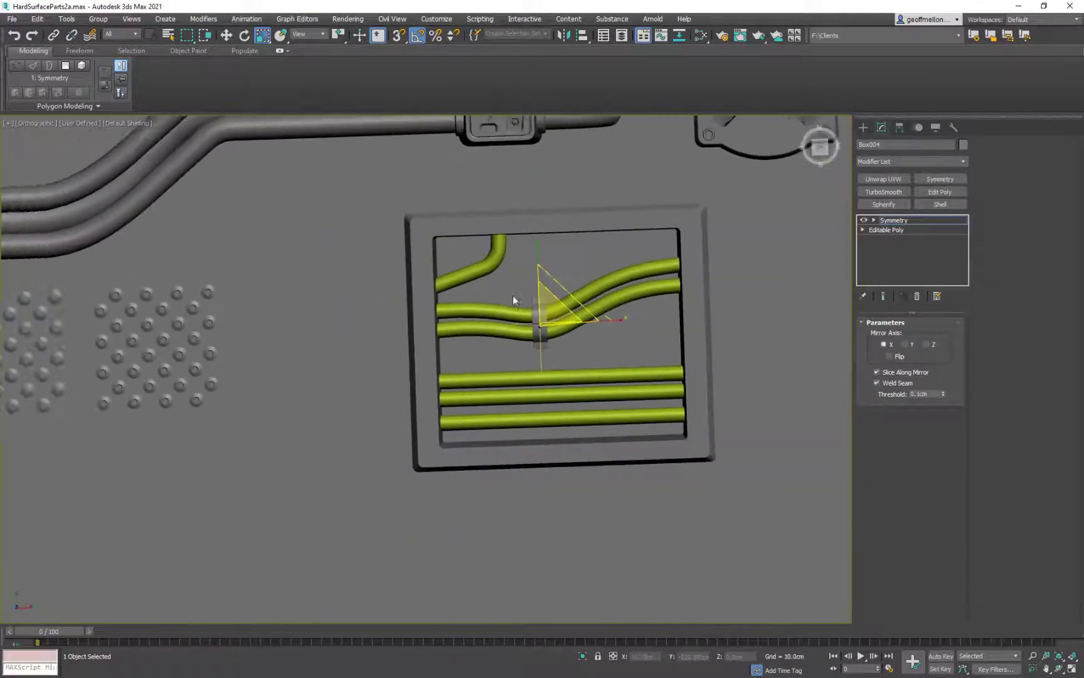
Step: Tidy the edges at the flange's rounded outer corner and apply a Symmetry modifier to the clamp
{"action": "scroll", "coordinate": [579, 324], "scroll_direction": "up", "scroll_amount": 10}
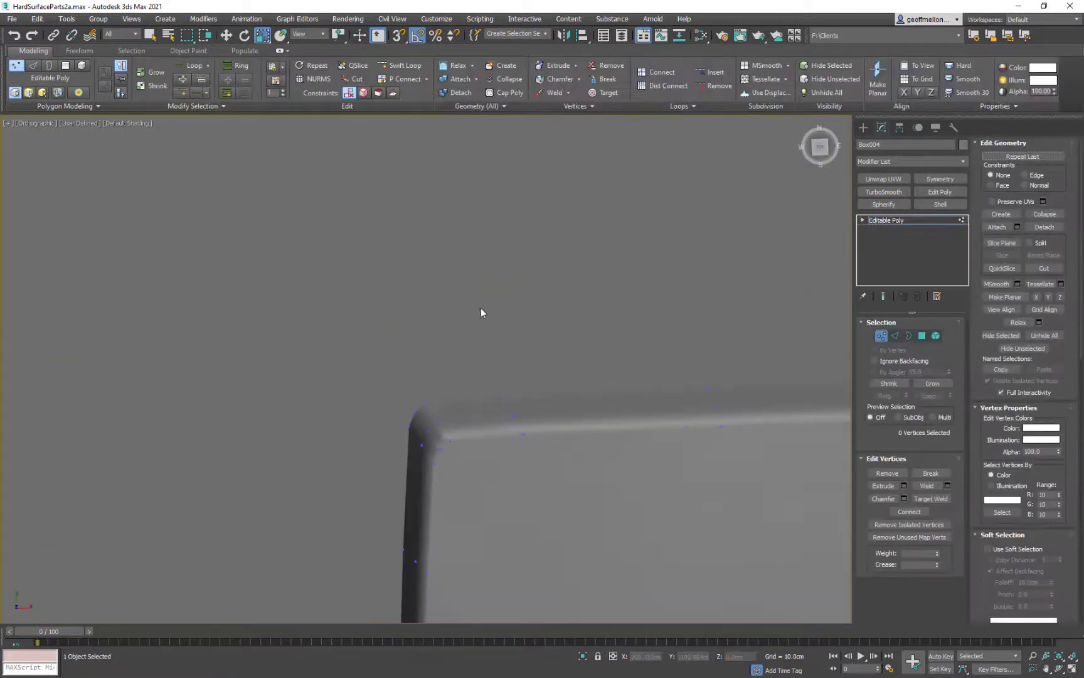
{"action": "key", "text": "2"}
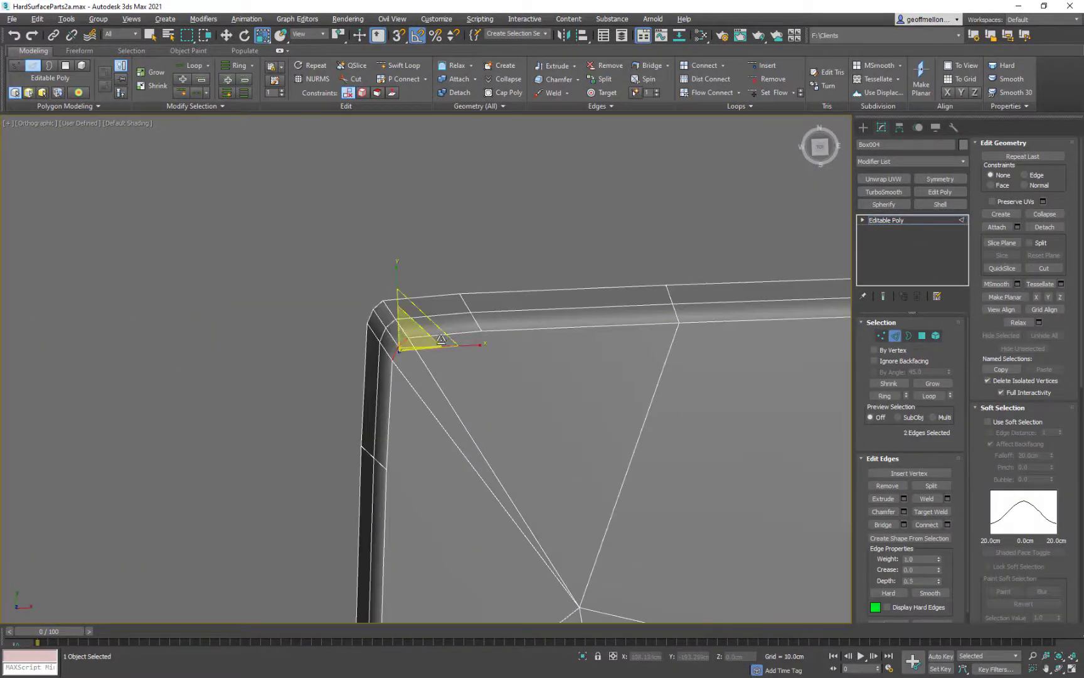
{"action": "scroll", "coordinate": [441, 340], "scroll_direction": "down", "scroll_amount": 2}
{"action": "left_click", "coordinate": [414, 280], "text": "ctrl"}
{"action": "left_click", "coordinate": [415, 280]}
{"action": "middle_click_drag", "start_coordinate": [414, 280], "coordinate": [538, 284], "text": "alt"}
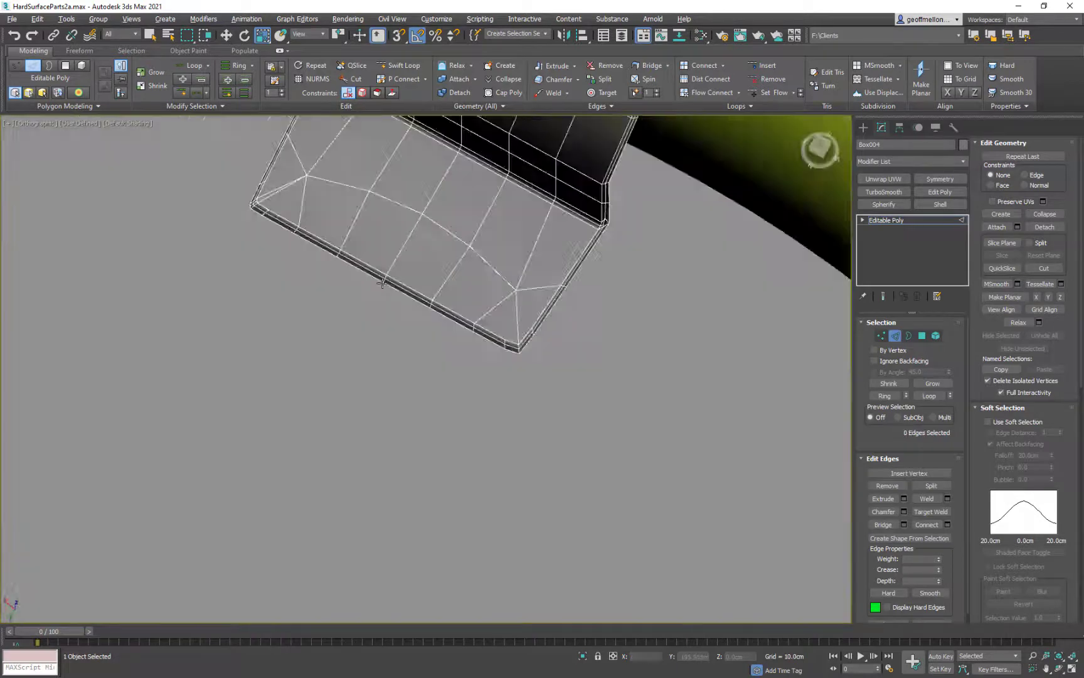
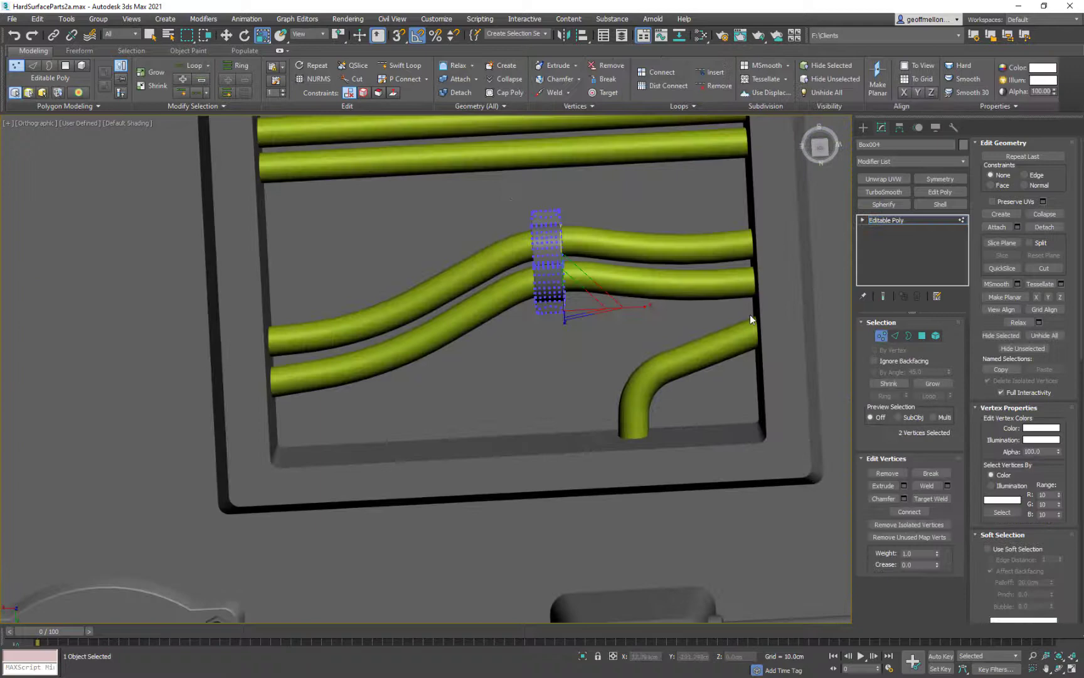
{"action": "left_click", "coordinate": [940, 179]}
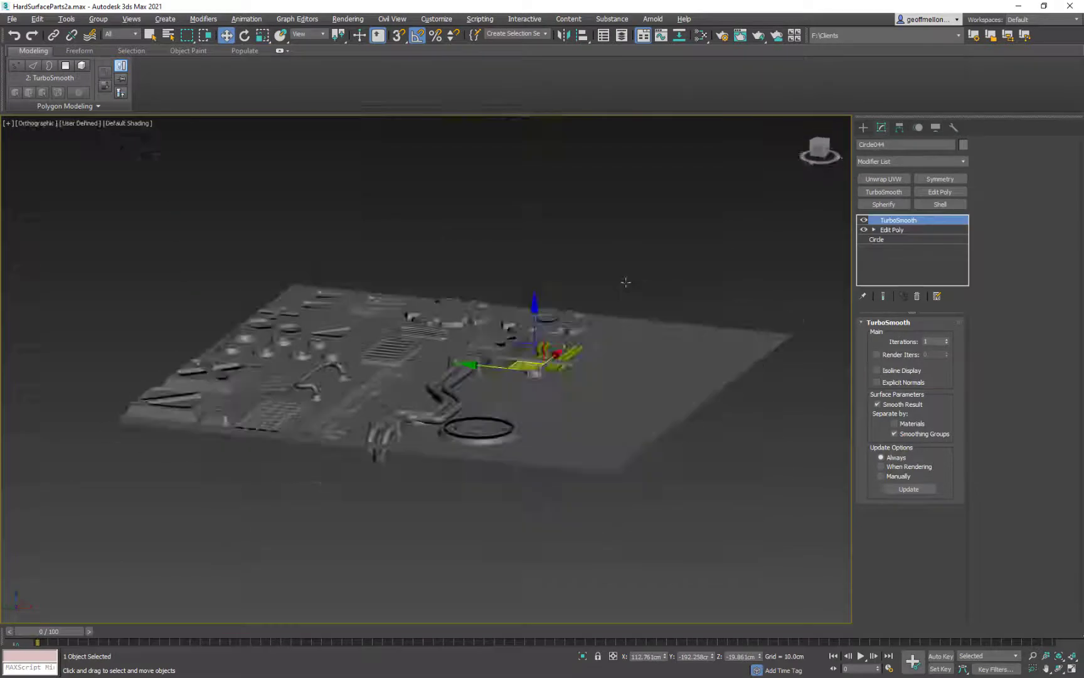
Step: Fit the small screw head on one flange of the clamp and place one copy on the opposite flange
{"action": "scroll", "coordinate": [537, 314], "scroll_direction": "up", "scroll_amount": 10}
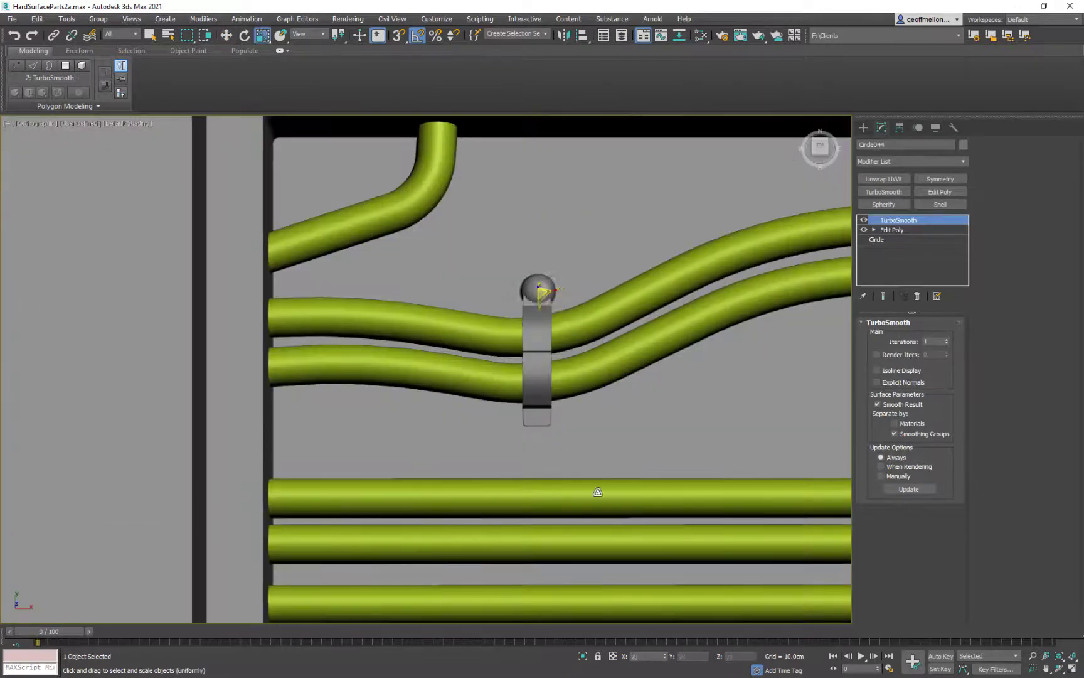
{"action": "middle_click_drag", "start_coordinate": [564, 376], "coordinate": [533, 290], "text": "alt"}
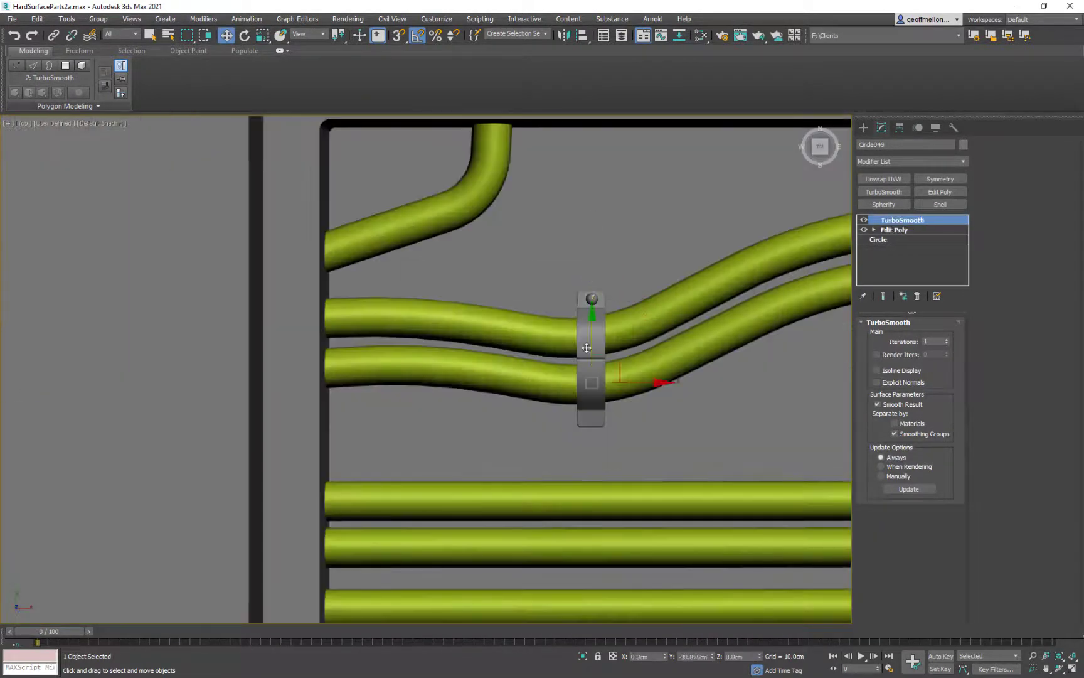
{"action": "left_click_drag", "start_coordinate": [593, 352], "coordinate": [591, 414], "text": "shift"}
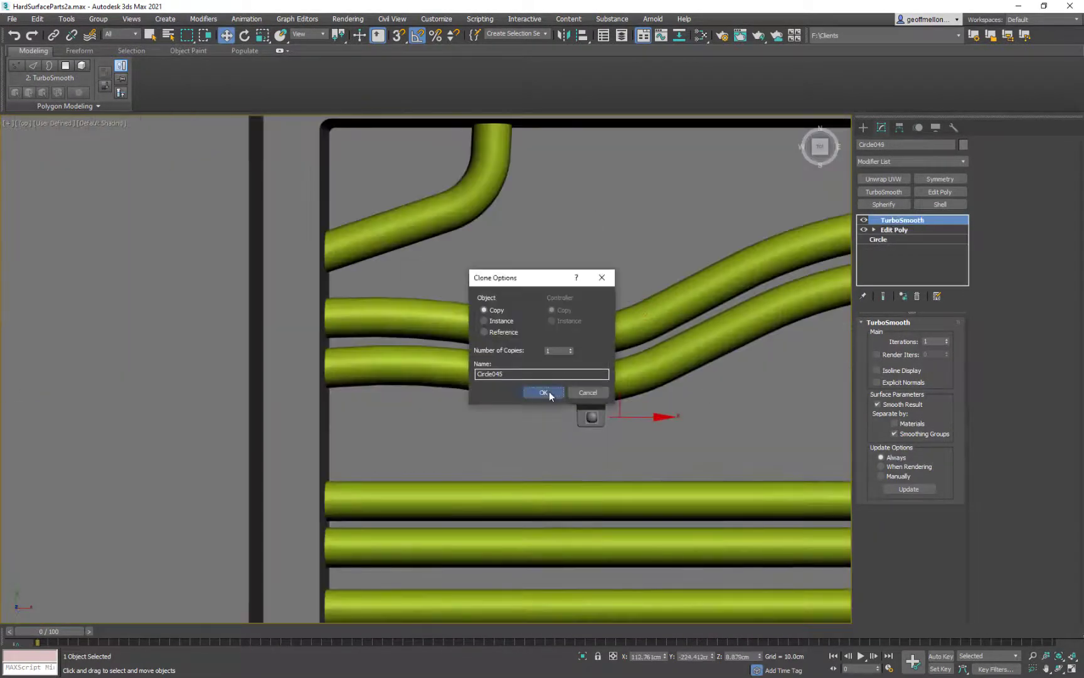
{"action": "left_click", "coordinate": [544, 393]}
Step: Copy the round ringed part Circle006 once to the upper corner of the wire box frame
{"action": "scroll", "coordinate": [625, 327], "scroll_direction": "down", "scroll_amount": 5}
{"action": "middle_click_drag", "start_coordinate": [625, 326], "coordinate": [610, 318]}
{"action": "scroll", "coordinate": [610, 319], "scroll_direction": "down", "scroll_amount": 2}
{"action": "scroll", "coordinate": [654, 327], "scroll_direction": "up", "scroll_amount": 6}
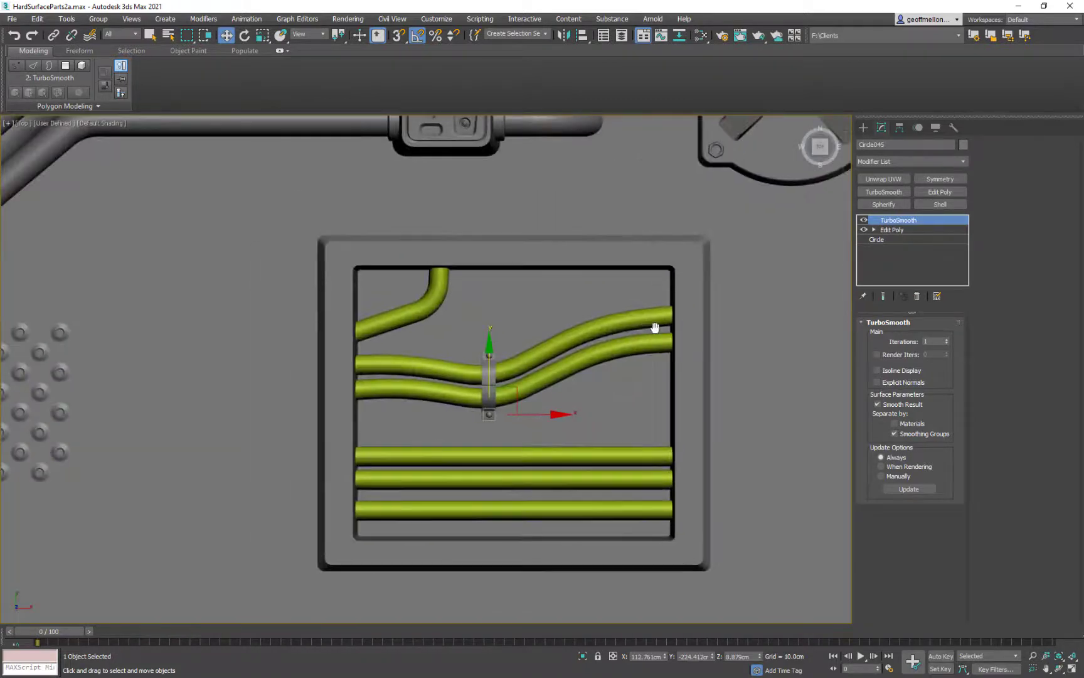
{"action": "scroll", "coordinate": [655, 327], "scroll_direction": "down", "scroll_amount": 6}
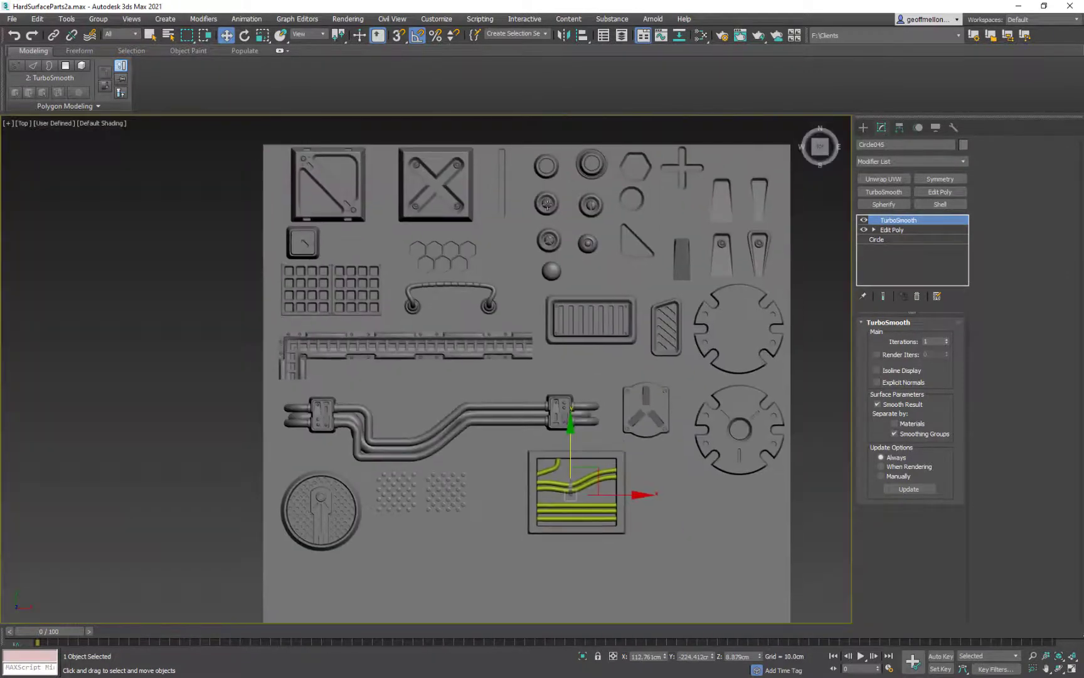
{"action": "left_click", "coordinate": [610, 301]}
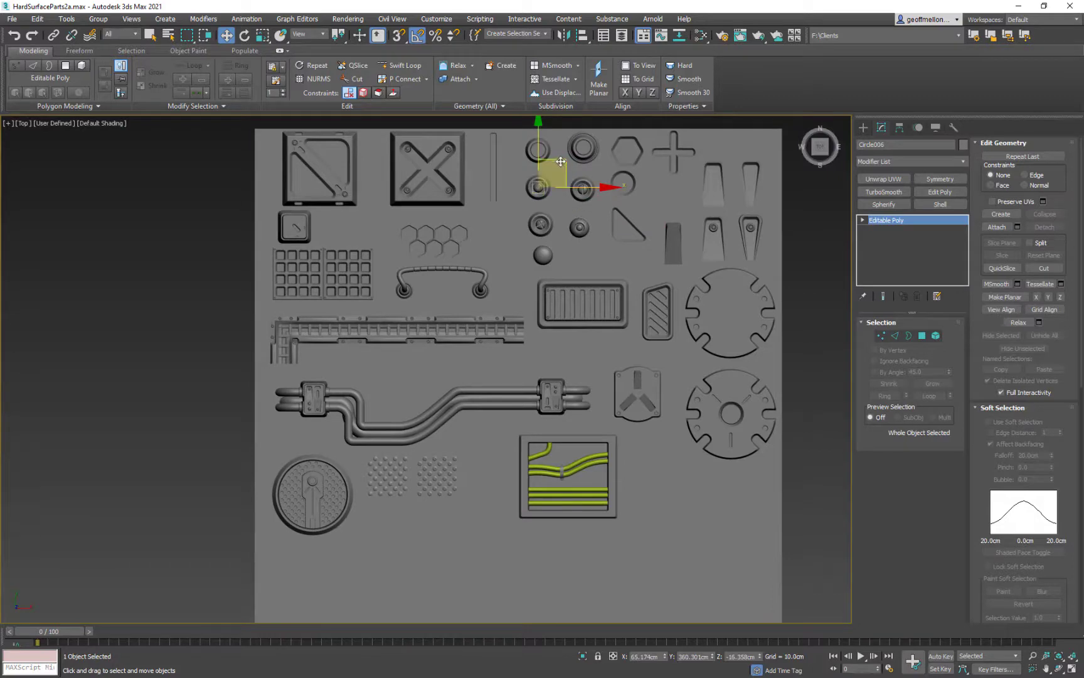
{"action": "left_click_drag", "start_coordinate": [581, 198], "coordinate": [611, 450], "text": "shift"}
{"action": "left_click", "coordinate": [544, 393]}
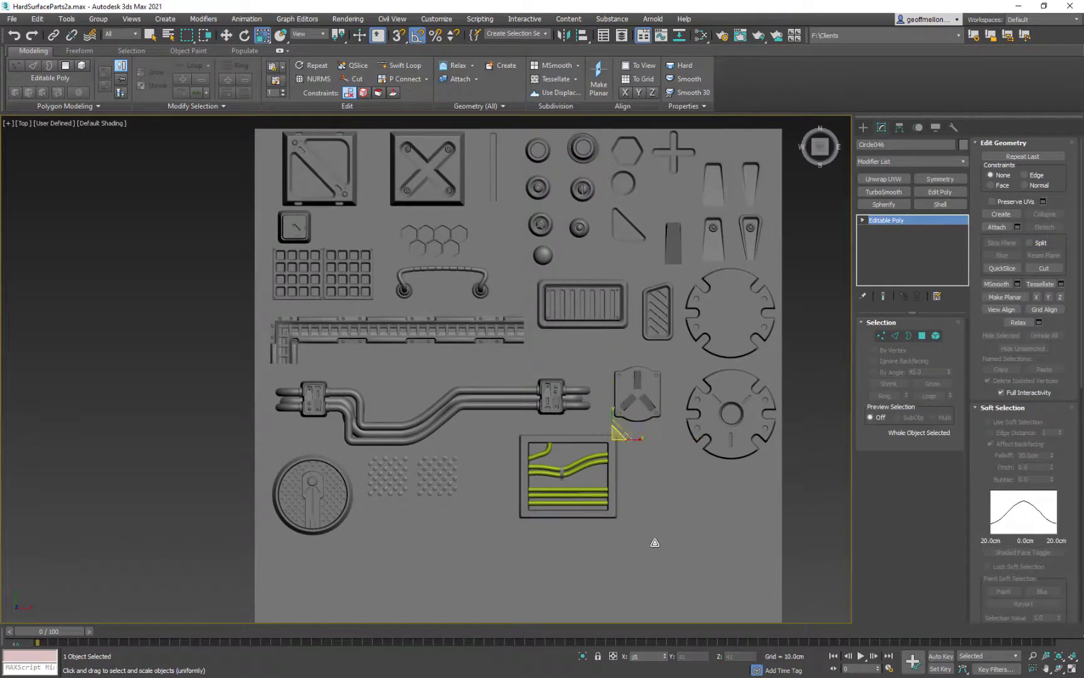
Step: Copy the round ringed screw head to the remaining three corners of the wire box frame
{"action": "middle_click_drag", "start_coordinate": [653, 543], "coordinate": [618, 400], "text": "alt"}
{"action": "key", "text": "r"}
{"action": "key", "text": "t"}
{"action": "scroll", "coordinate": [604, 408], "scroll_direction": "down", "scroll_amount": 3}
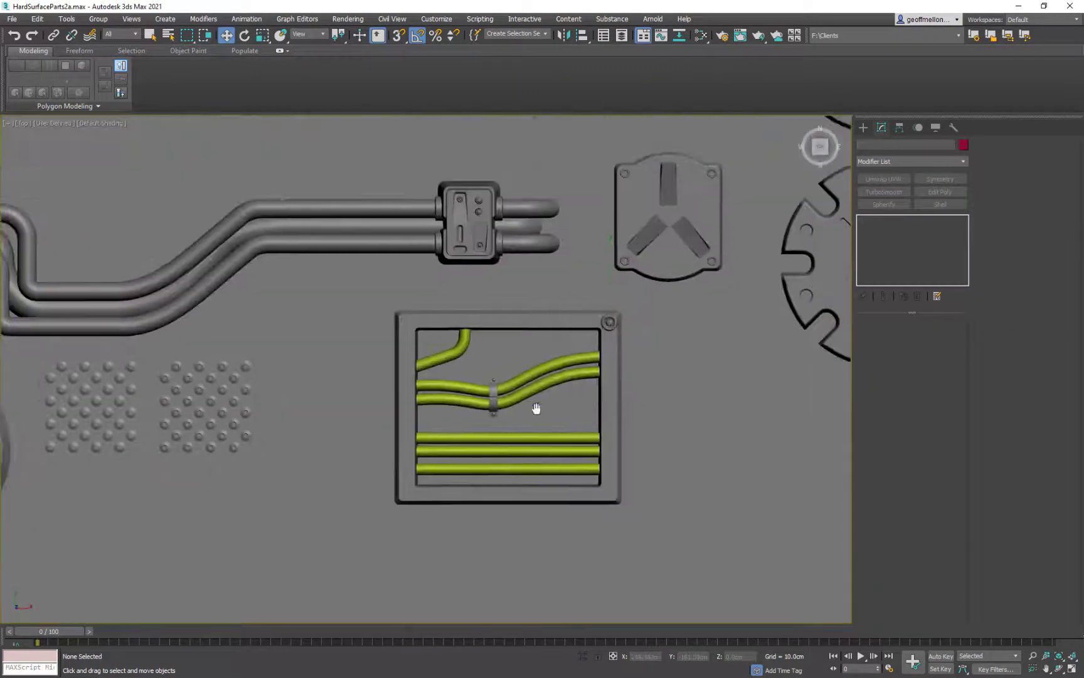
{"action": "left_click", "coordinate": [609, 351], "text": "ctrl"}
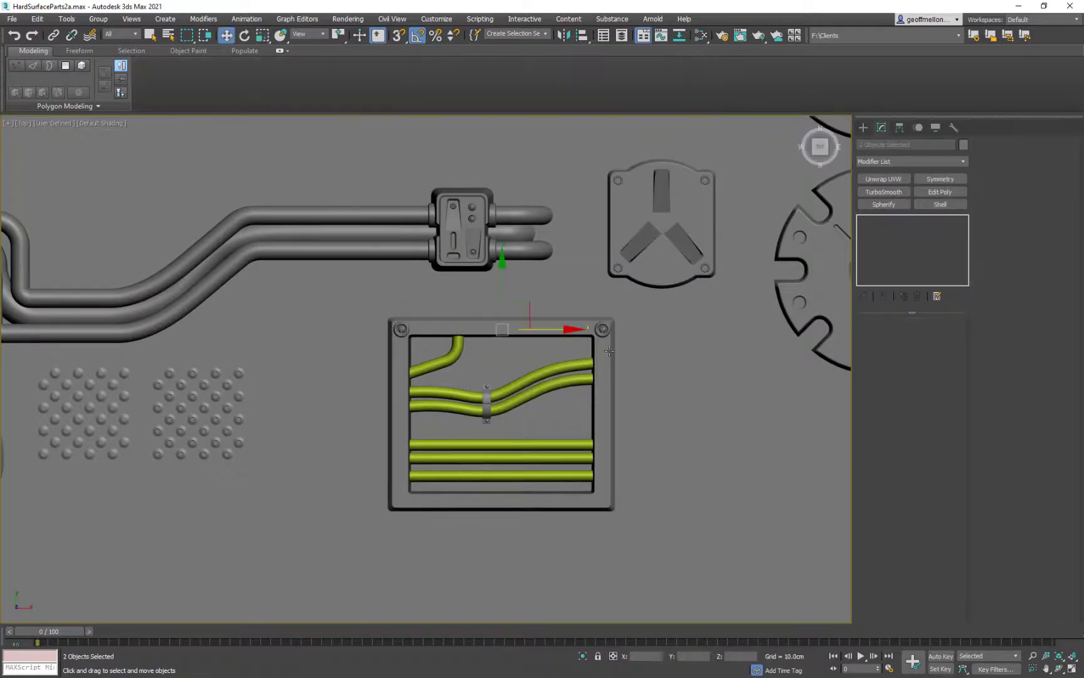
{"action": "left_click_drag", "start_coordinate": [519, 436], "coordinate": [523, 438], "text": "shift"}
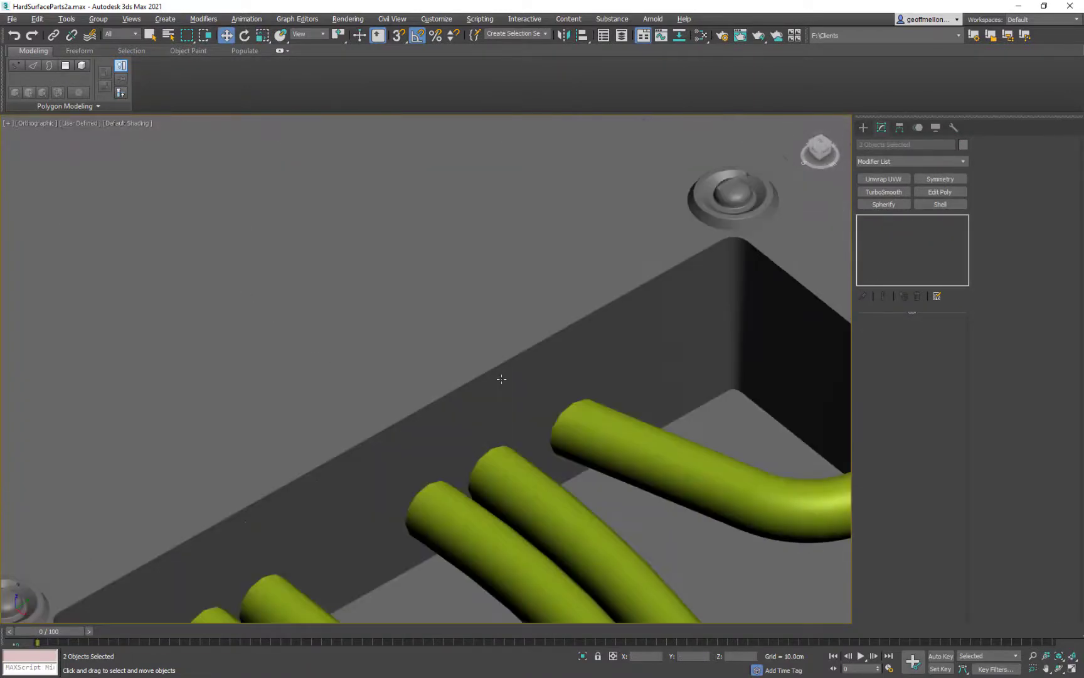
Step: Try to chamfer the wire box frame's edge loops by 2.769 cm with one segment
{"action": "left_click", "coordinate": [494, 365]}
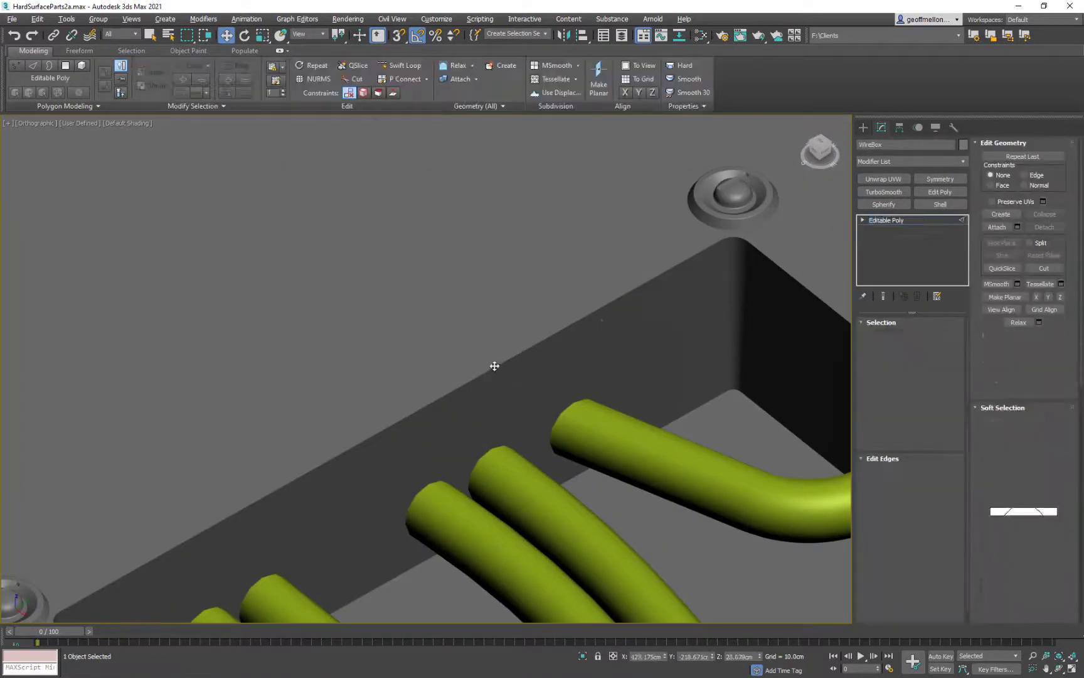
{"action": "scroll", "coordinate": [686, 374], "scroll_direction": "down", "scroll_amount": 4}
{"action": "right_click", "coordinate": [600, 343]}
{"action": "left_click", "coordinate": [506, 411]}
{"action": "left_click_drag", "start_coordinate": [435, 391], "coordinate": [436, 377]}
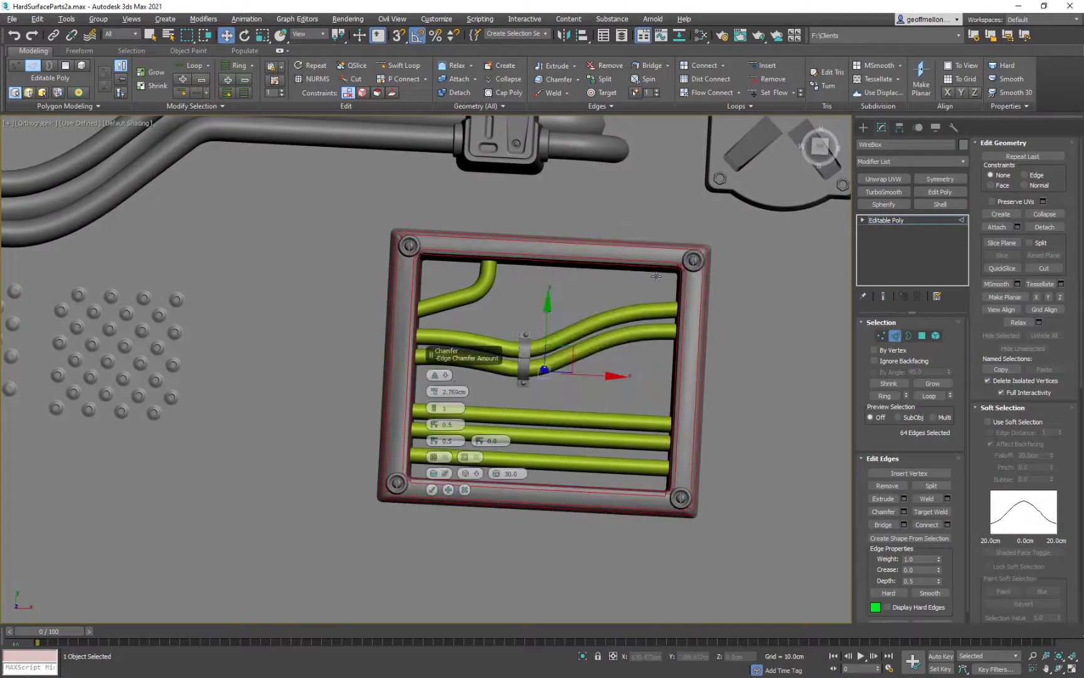
{"action": "left_click", "coordinate": [433, 490]}
Step: Isolate the wire box frame from the rest of the parts sheet
{"action": "right_click", "coordinate": [618, 330]}
{"action": "left_click", "coordinate": [654, 223]}
{"action": "middle_click_drag", "start_coordinate": [647, 276], "coordinate": [636, 313], "text": "alt"}
Step: Try the 2.769 cm edge chamfer again on the isolated frame and inspect its rounded corners
{"action": "right_click", "coordinate": [635, 315]}
{"action": "left_click", "coordinate": [541, 379]}
{"action": "middle_click_drag", "start_coordinate": [542, 328], "coordinate": [486, 333]}
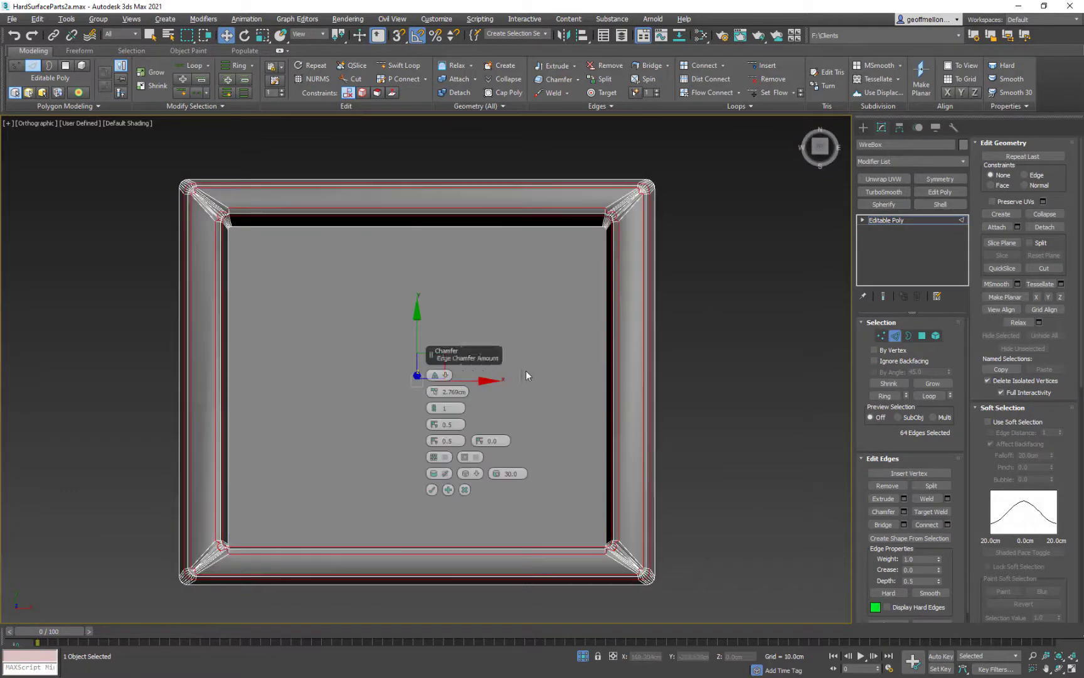
{"action": "scroll", "coordinate": [522, 377], "scroll_direction": "down", "scroll_amount": 2}
{"action": "middle_click_drag", "start_coordinate": [522, 378], "coordinate": [589, 314]}
{"action": "scroll", "coordinate": [384, 213], "scroll_direction": "up", "scroll_amount": 5}
{"action": "middle_click_drag", "start_coordinate": [384, 213], "coordinate": [504, 381]}
{"action": "key", "text": "Escape"}
Step: Collapse the rounded edge segments at the frame's two upper corners into single sharp corners
{"action": "scroll", "coordinate": [482, 419], "scroll_direction": "up", "scroll_amount": 7}
{"action": "key", "text": "2"}
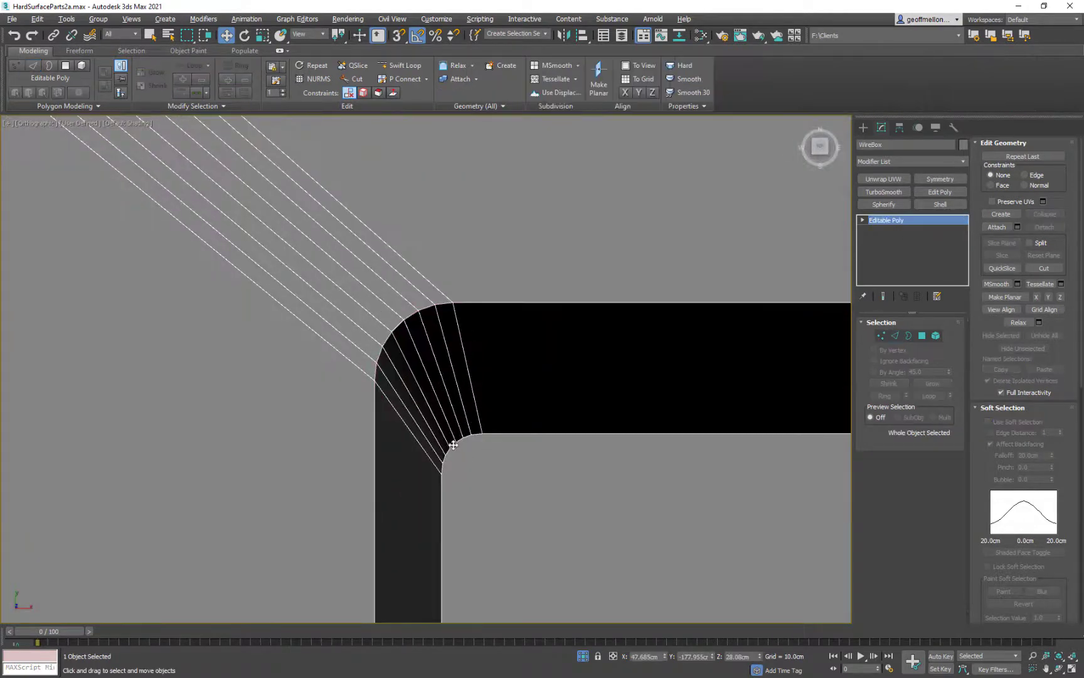
{"action": "key", "text": "2"}
{"action": "scroll", "coordinate": [448, 434], "scroll_direction": "up", "scroll_amount": 6}
{"action": "left_click", "coordinate": [467, 486]}
{"action": "scroll", "coordinate": [380, 401], "scroll_direction": "down", "scroll_amount": 15}
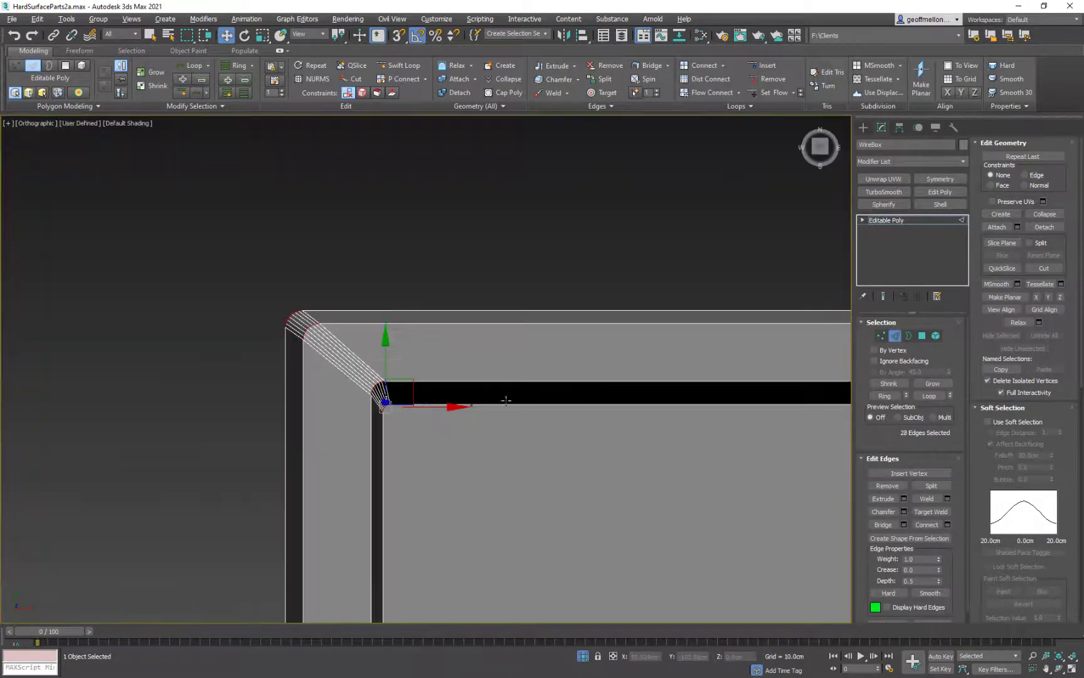
{"action": "middle_click_drag", "start_coordinate": [692, 406], "coordinate": [537, 347]}
{"action": "scroll", "coordinate": [536, 346], "scroll_direction": "up", "scroll_amount": 12}
{"action": "left_click", "coordinate": [532, 366]}
{"action": "left_click", "coordinate": [525, 328], "text": "ctrl"}
{"action": "left_click", "coordinate": [510, 297], "text": "ctrl"}
{"action": "scroll", "coordinate": [492, 317], "scroll_direction": "down", "scroll_amount": 13}
Step: Collapse the rounded edge segments at the frame's two lower corners into single sharp corners
{"action": "middle_click_drag", "start_coordinate": [508, 584], "coordinate": [554, 423]}
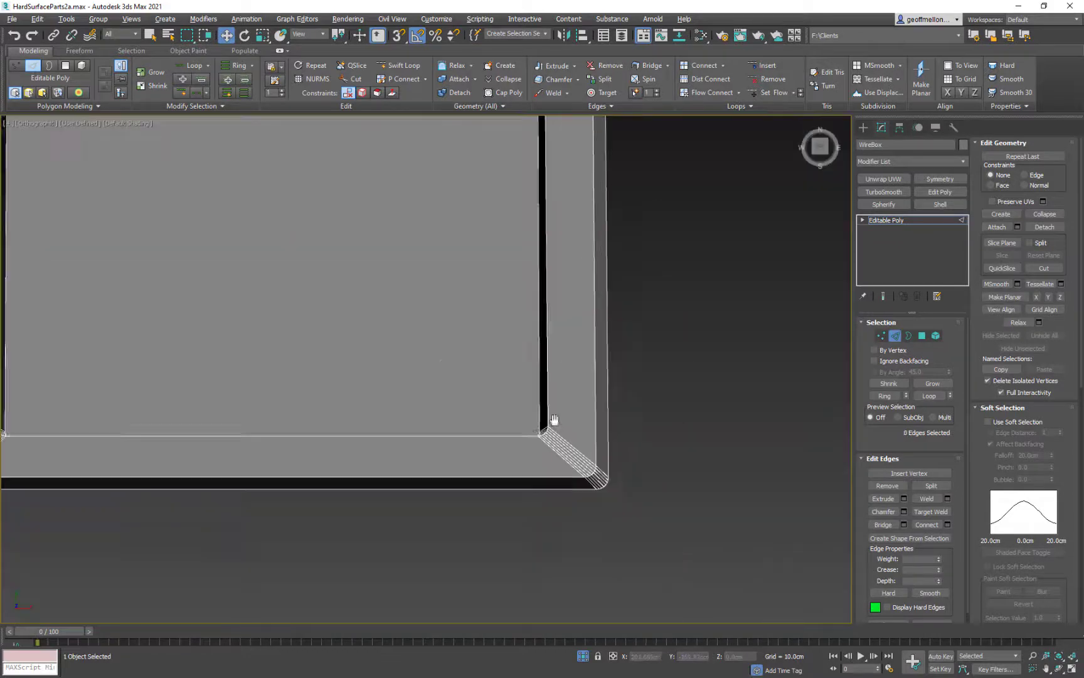
{"action": "scroll", "coordinate": [554, 424], "scroll_direction": "up", "scroll_amount": 12}
{"action": "left_click", "coordinate": [460, 315]}
{"action": "middle_click_drag", "start_coordinate": [460, 315], "coordinate": [450, 344], "text": "alt"}
{"action": "left_click", "coordinate": [451, 335], "text": "ctrl"}
{"action": "left_click", "coordinate": [440, 348], "text": "ctrl"}
{"action": "scroll", "coordinate": [497, 409], "scroll_direction": "down", "scroll_amount": 12}
{"action": "middle_click_drag", "start_coordinate": [558, 398], "coordinate": [809, 465]}
{"action": "scroll", "coordinate": [461, 402], "scroll_direction": "up", "scroll_amount": 12}
{"action": "left_click", "coordinate": [470, 417]}
{"action": "left_click", "coordinate": [456, 406], "text": "ctrl"}
{"action": "middle_click_drag", "start_coordinate": [456, 407], "coordinate": [439, 371], "text": "alt"}
{"action": "left_click", "coordinate": [447, 355], "text": "ctrl"}
{"action": "key", "text": "ctrl+alt+c"}
{"action": "scroll", "coordinate": [519, 374], "scroll_direction": "down", "scroll_amount": 12}
Step: Chamfer the frame's outer and inner border edges together with the diagonal corner edges
{"action": "key", "text": "r"}
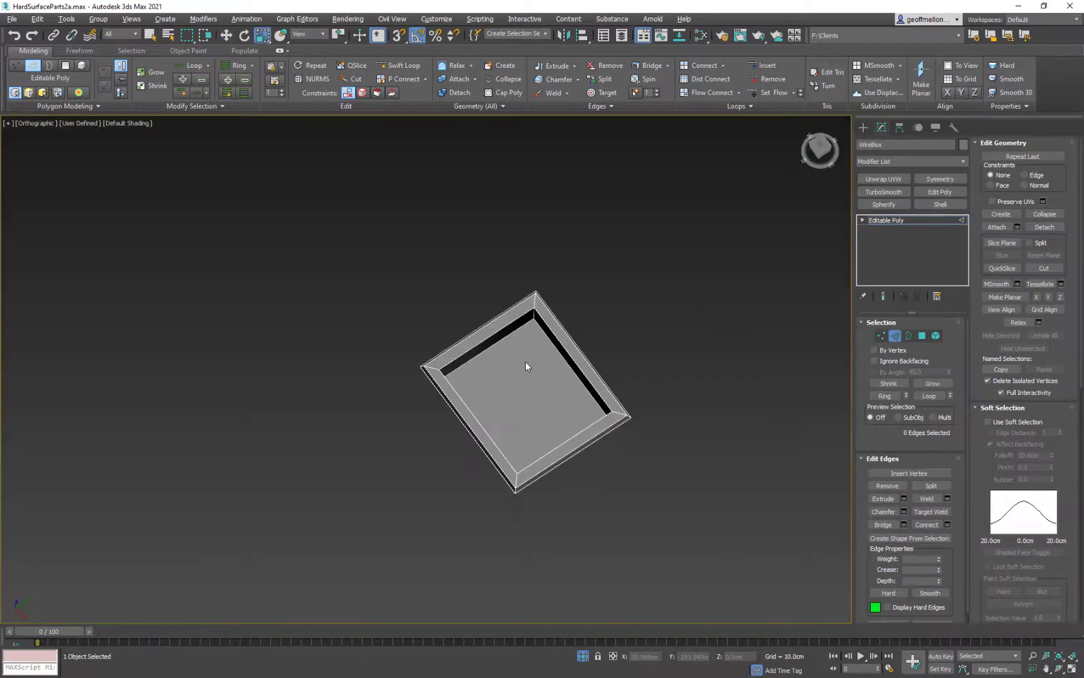
{"action": "key", "text": "t"}
{"action": "middle_click_drag", "start_coordinate": [385, 295], "coordinate": [405, 279]}
{"action": "key", "text": "2"}
{"action": "scroll", "coordinate": [515, 342], "scroll_direction": "up", "scroll_amount": 3}
{"action": "key", "text": "2"}
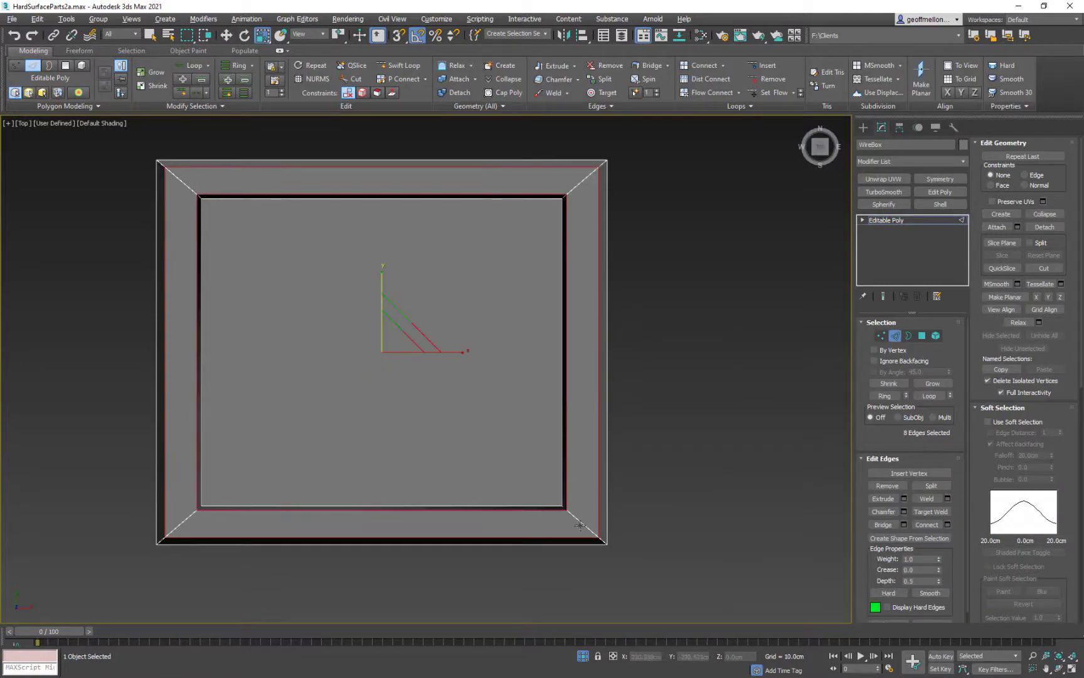
{"action": "right_click", "coordinate": [530, 285]}
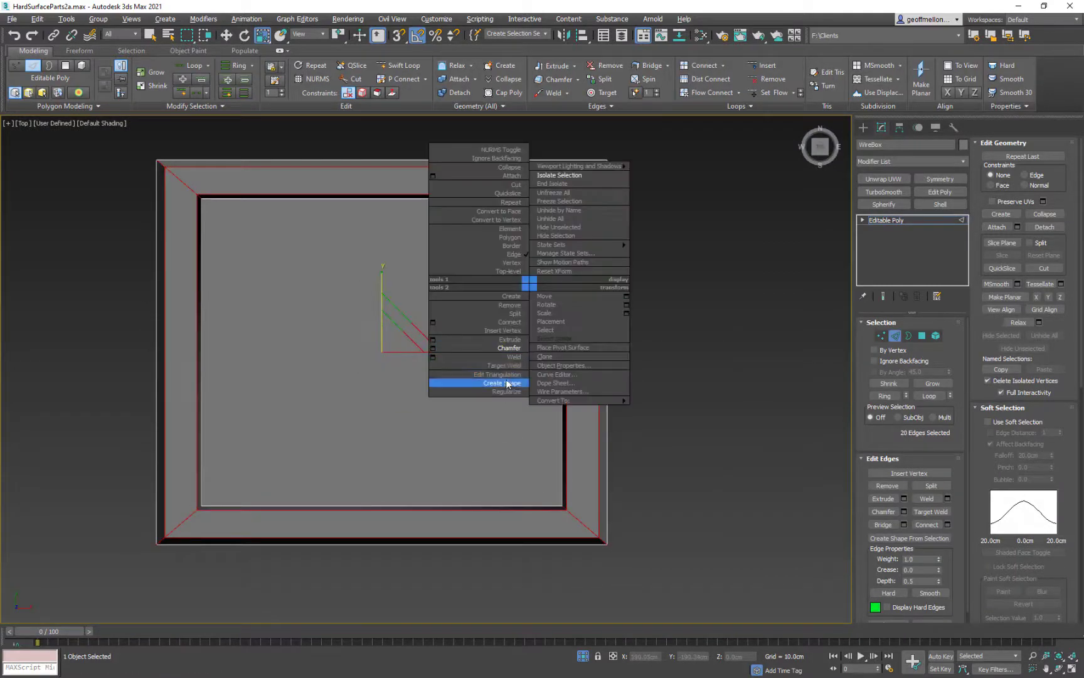
{"action": "left_click", "coordinate": [432, 349]}
{"action": "middle_click_drag", "start_coordinate": [628, 326], "coordinate": [636, 429], "text": "alt"}
{"action": "key", "text": "t"}
{"action": "left_click_drag", "start_coordinate": [434, 391], "coordinate": [436, 401]}
{"action": "left_click", "coordinate": [432, 489]}
Step: Add a Weighted Normals modifier to the chamfered wire box
{"action": "left_click", "coordinate": [887, 220]}
{"action": "type", "text": "xweugh"}
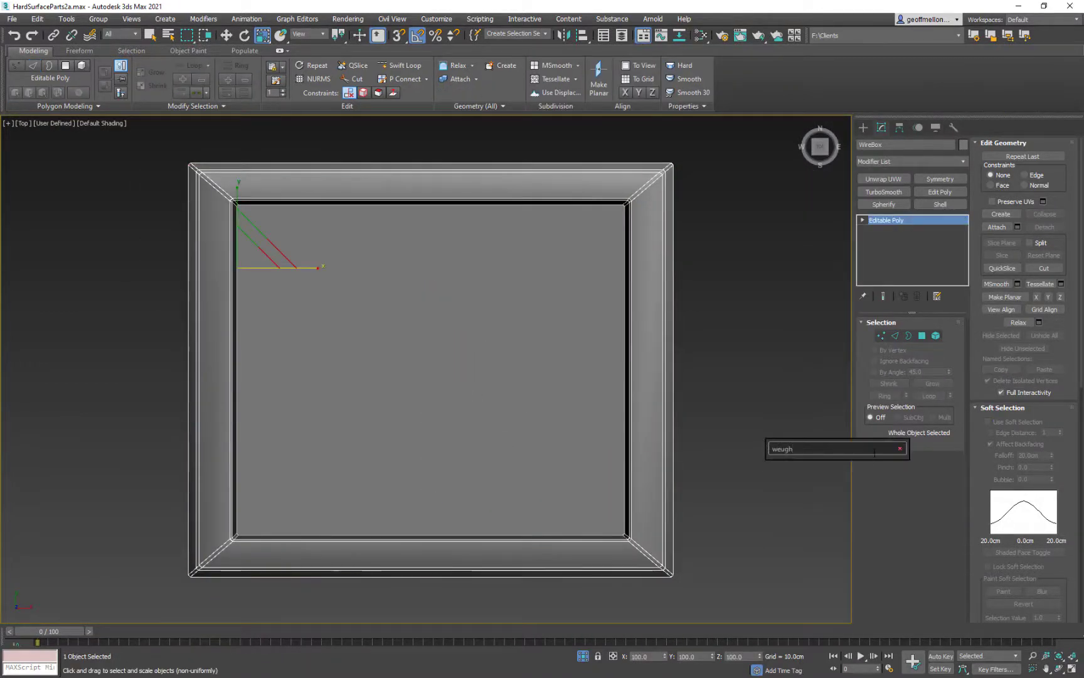
{"action": "key", "text": "Return"}
Step: Bring back the other parts and scale the four corner screw heads down slightly about their own pivots
{"action": "scroll", "coordinate": [721, 312], "scroll_direction": "down", "scroll_amount": 3}
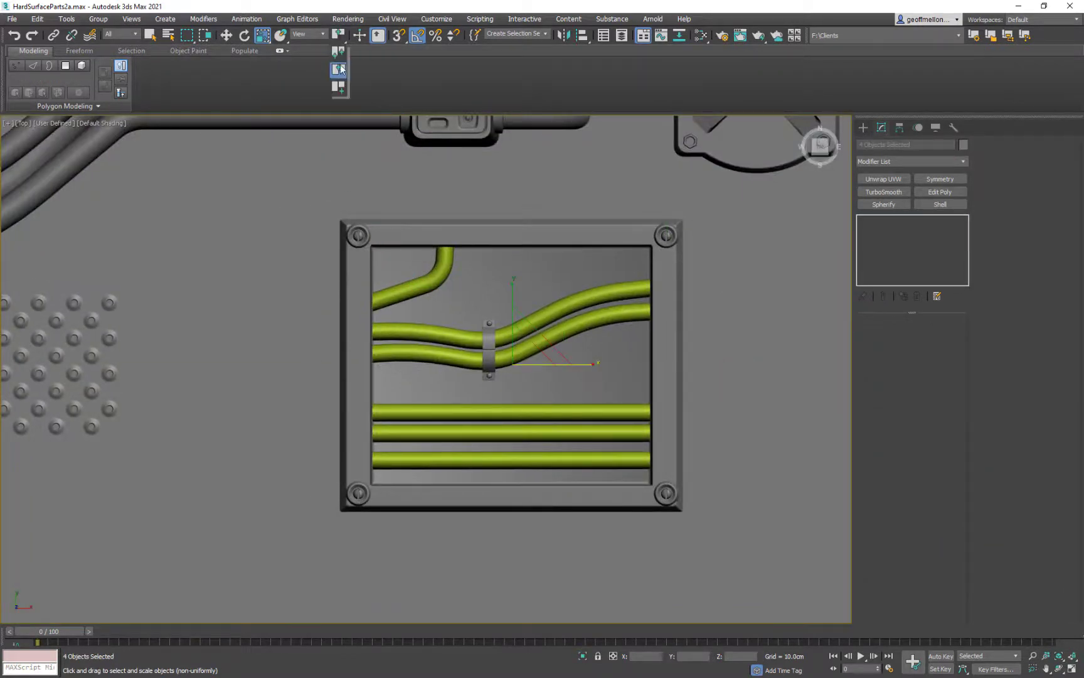
{"action": "middle_click_drag", "start_coordinate": [521, 266], "coordinate": [489, 229]}
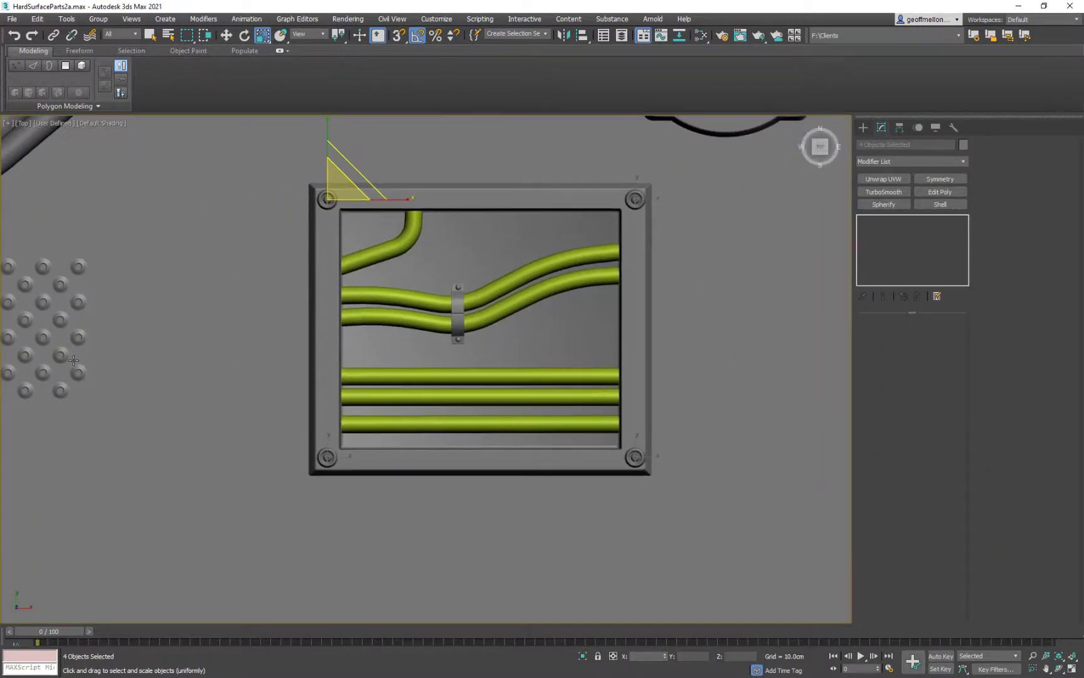
{"action": "middle_click_drag", "start_coordinate": [116, 349], "coordinate": [129, 409]}
Step: Convert the wire box with its Weighted Normals modifier to an Editable Poly
{"action": "left_click", "coordinate": [334, 396]}
{"action": "right_click", "coordinate": [748, 242]}
{"action": "mouse_move", "coordinate": [785, 362]}
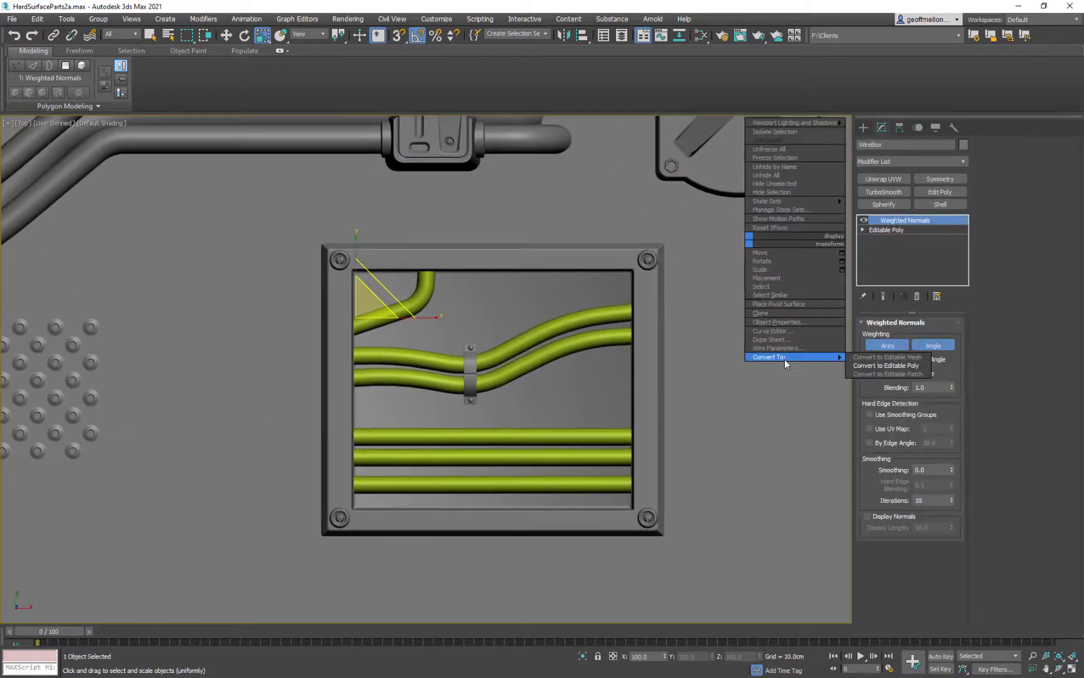
{"action": "right_click", "coordinate": [681, 306]}
{"action": "mouse_move", "coordinate": [719, 423]}
{"action": "left_click", "coordinate": [797, 433]}
{"action": "key", "text": "alt+a"}
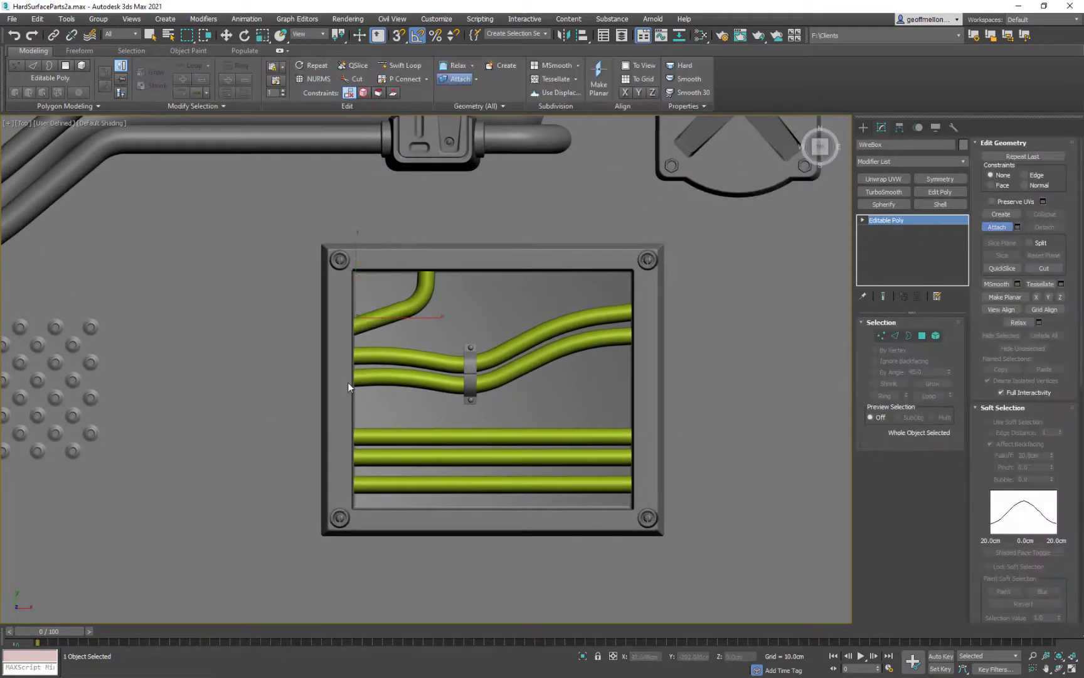
Step: Rotate the corner screw heads individually to different angles so their slots do not line up
{"action": "middle_click_drag", "start_coordinate": [710, 336], "coordinate": [700, 321]}
{"action": "key", "text": "e"}
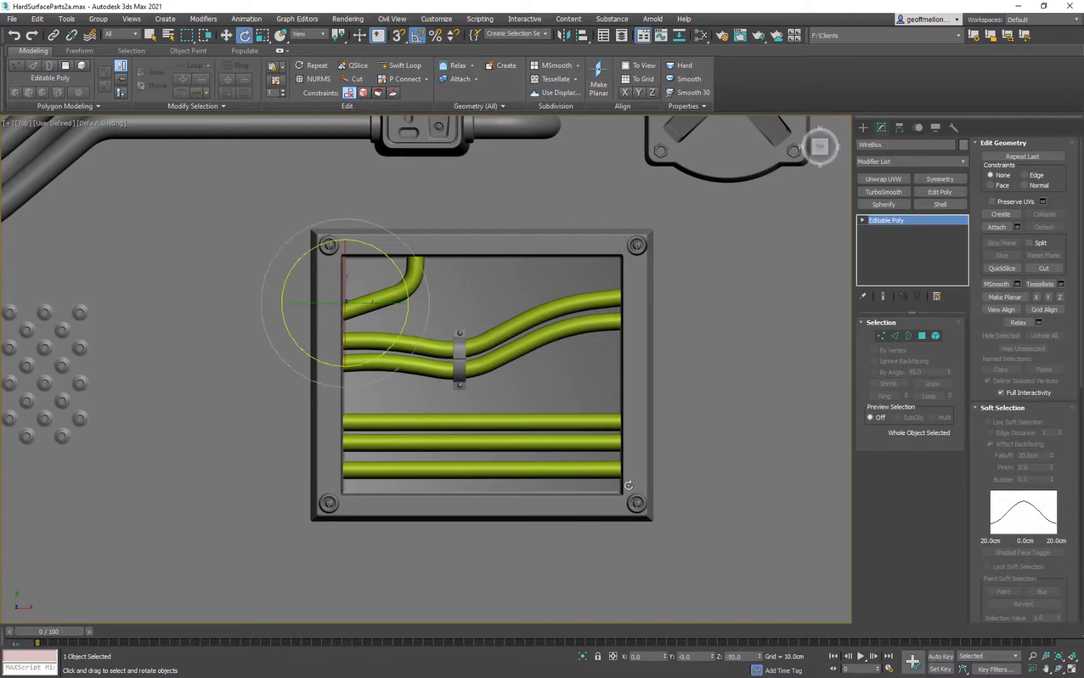
{"action": "left_click", "coordinate": [637, 503]}
{"action": "left_click_drag", "start_coordinate": [642, 440], "coordinate": [690, 441]}
{"action": "left_click", "coordinate": [329, 502]}
{"action": "left_click_drag", "start_coordinate": [372, 458], "coordinate": [383, 487]}
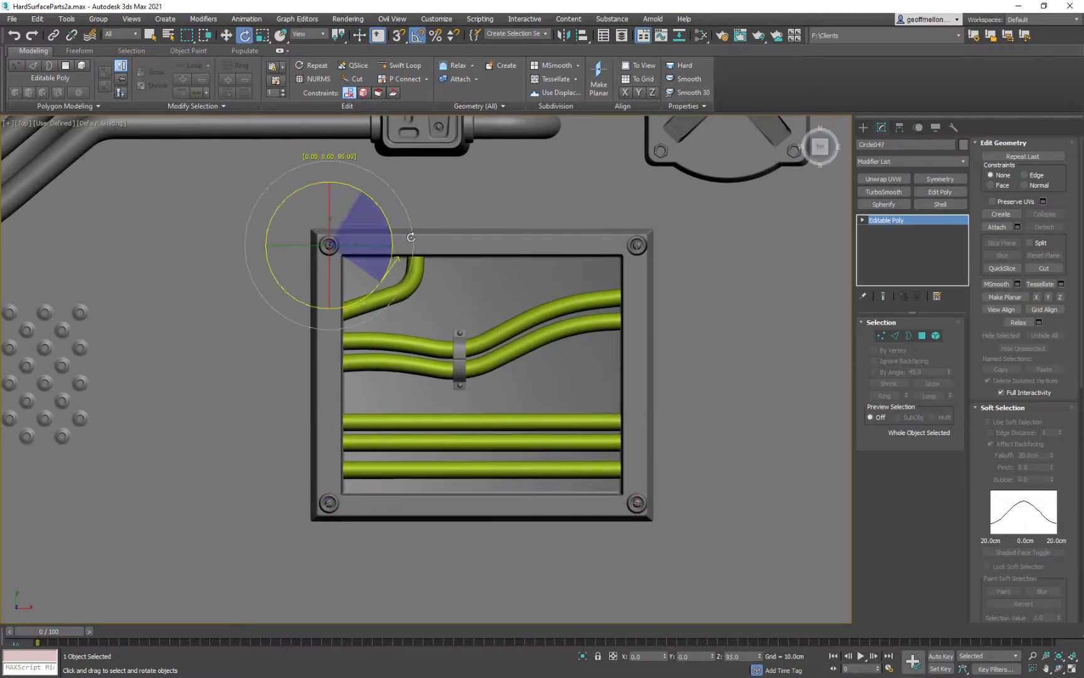
{"action": "left_click", "coordinate": [687, 298]}
Step: Attach the four corner screw heads to the wire box
{"action": "mouse_move", "coordinate": [597, 357]}
{"action": "middle_mouse_down"}
{"action": "mouse_move", "coordinate": [593, 344]}
{"action": "mouse_move", "coordinate": [596, 353]}
{"action": "middle_mouse_up"}
{"action": "left_click", "coordinate": [637, 339]}
{"action": "left_click", "coordinate": [996, 227]}
{"action": "left_click", "coordinate": [636, 241]}
{"action": "left_click", "coordinate": [636, 499]}
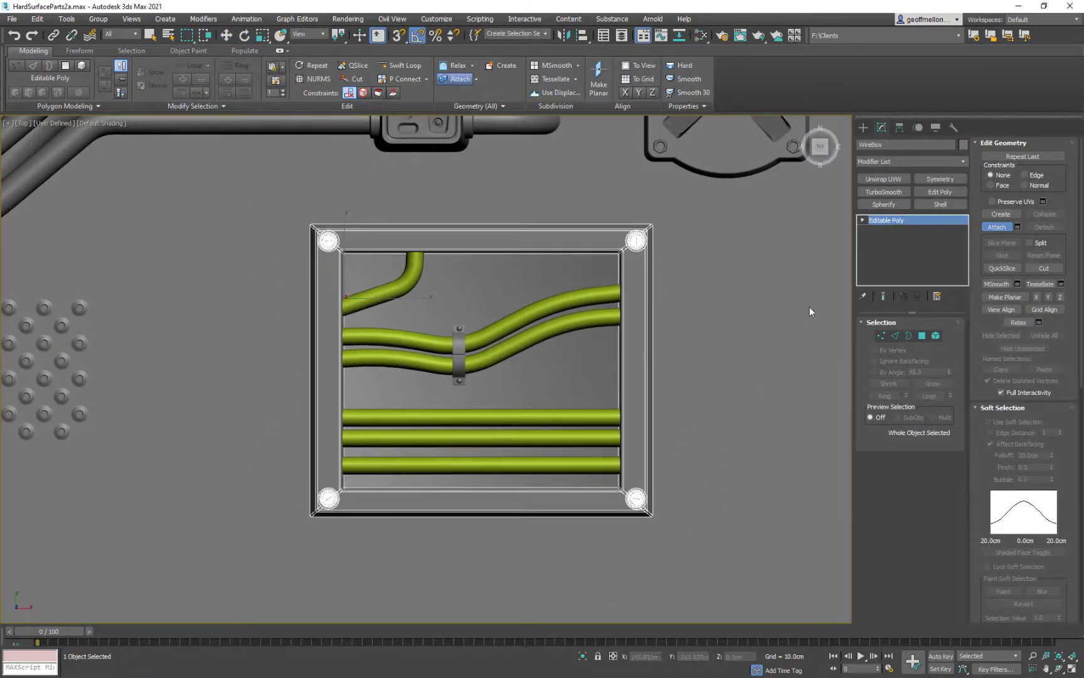
{"action": "key", "text": "w"}
Step: Copy the triangular outline part into the lower-left corner of the wire box recess, behind the wires
{"action": "scroll", "coordinate": [618, 329], "scroll_direction": "down", "scroll_amount": 2}
{"action": "middle_click_drag", "start_coordinate": [633, 342], "coordinate": [630, 344]}
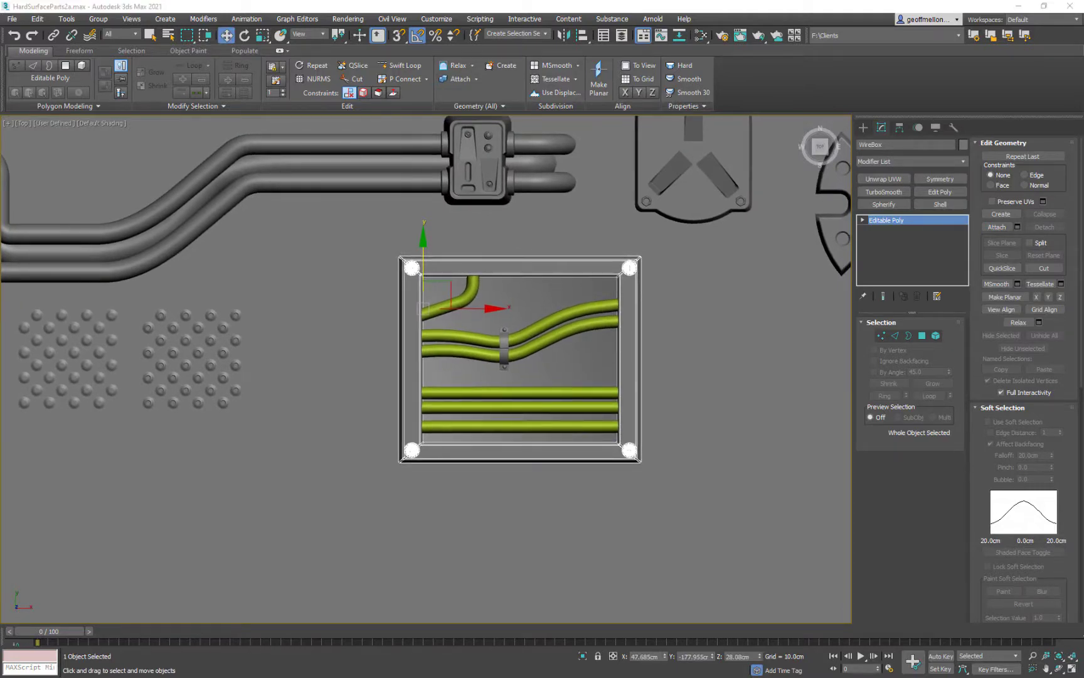
{"action": "key", "text": "z"}
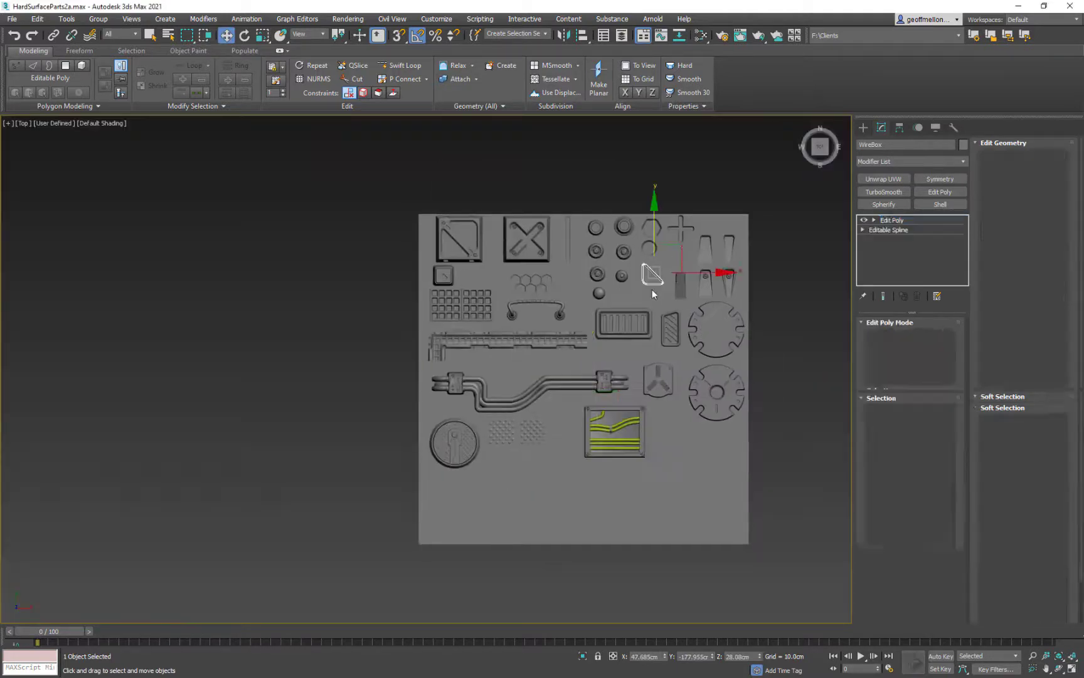
{"action": "left_click", "coordinate": [618, 424]}
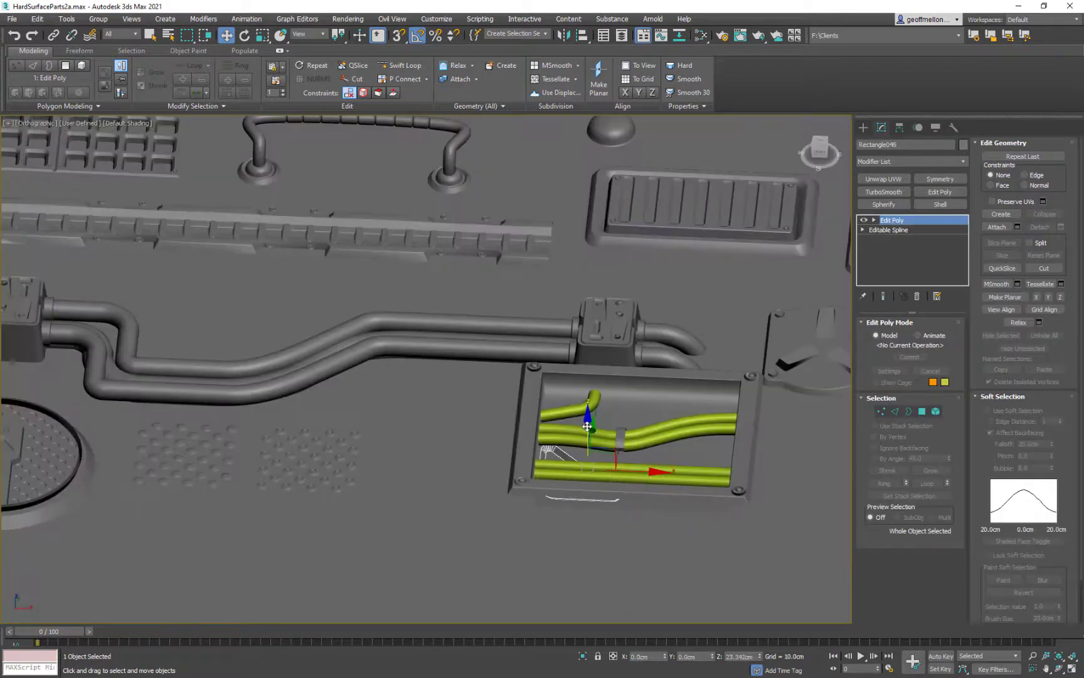
{"action": "key", "text": "t"}
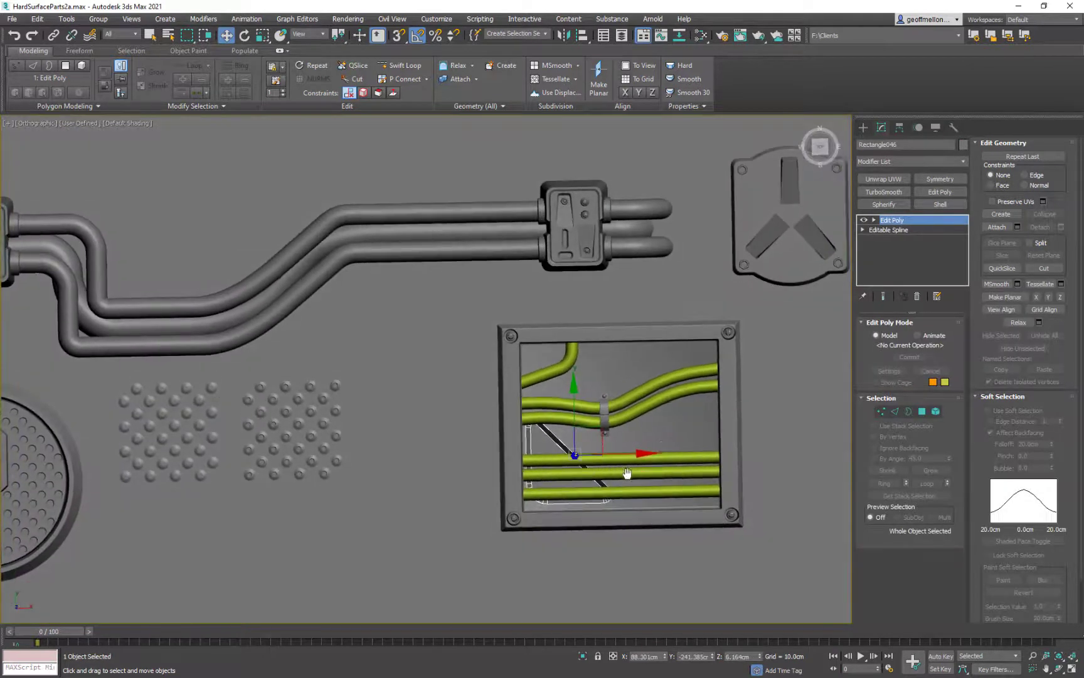
Step: Make a rotated copy of the triangular part and place it in the recess's upper-right corner
{"action": "key", "text": "z"}
{"action": "scroll", "coordinate": [651, 433], "scroll_direction": "down", "scroll_amount": 5}
{"action": "left_click_drag", "start_coordinate": [634, 352], "coordinate": [703, 433], "text": "shift"}
{"action": "left_click", "coordinate": [550, 391]}
{"action": "key", "text": "w"}
{"action": "left_click_drag", "start_coordinate": [609, 366], "coordinate": [618, 353]}
{"action": "scroll", "coordinate": [620, 361], "scroll_direction": "down", "scroll_amount": 4}
{"action": "middle_click_drag", "start_coordinate": [620, 361], "coordinate": [591, 373]}
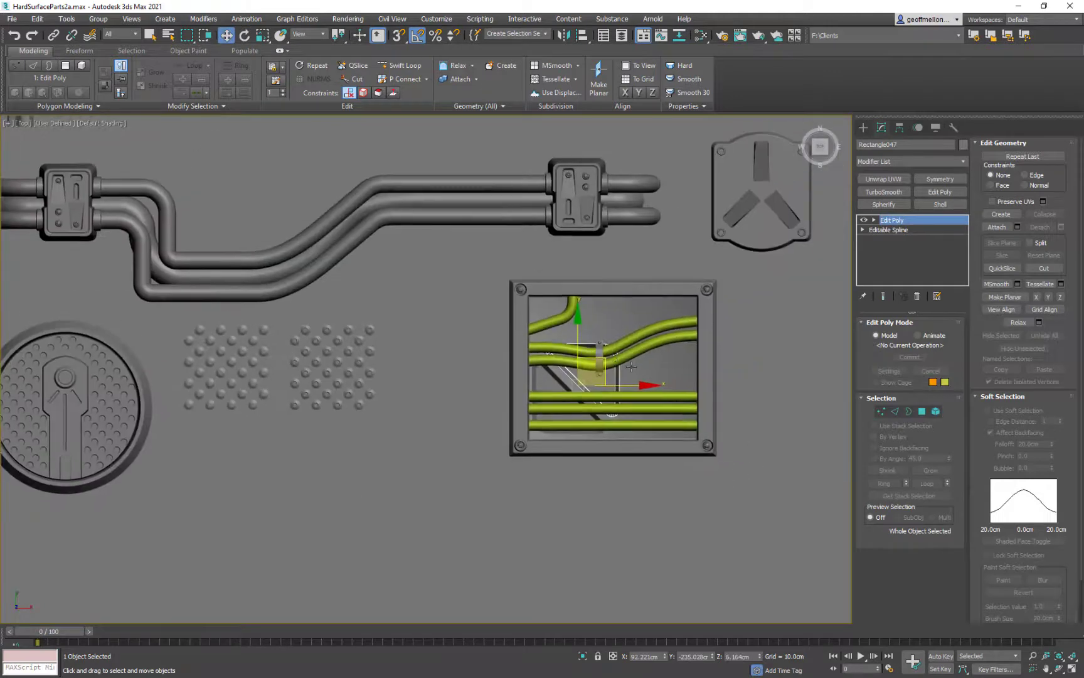
{"action": "left_click_drag", "start_coordinate": [595, 369], "coordinate": [671, 328]}
Step: Try to stretch the upper-right triangle across the whole recess by moving its end vertices
{"action": "key", "text": "2"}
{"action": "left_click_drag", "start_coordinate": [596, 276], "coordinate": [647, 324]}
{"action": "key", "text": "1"}
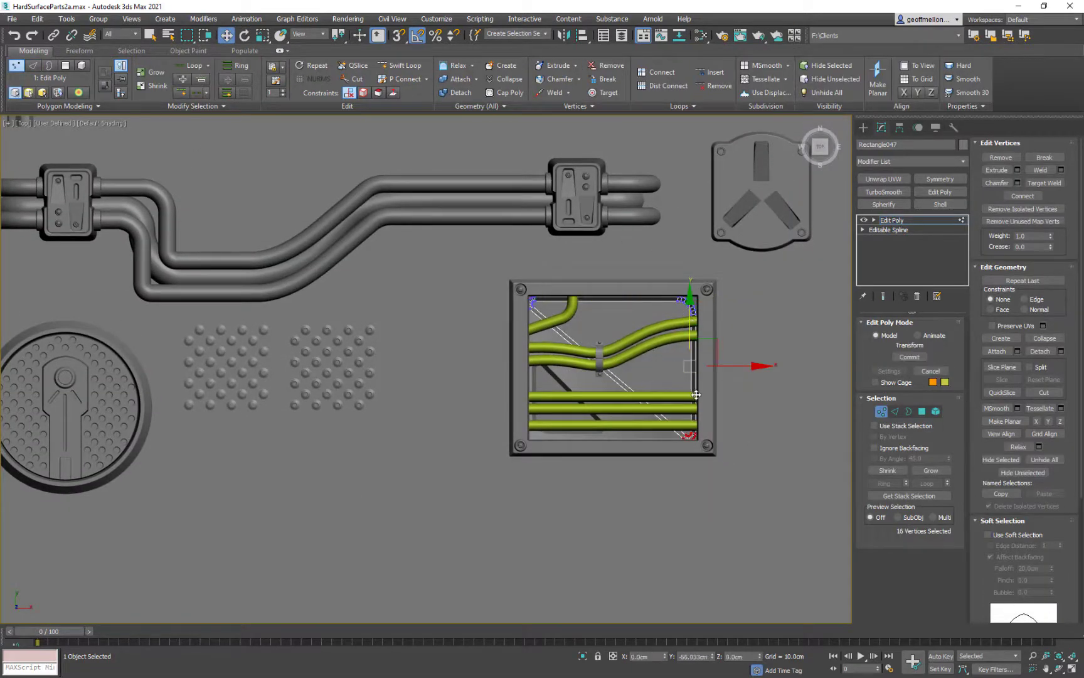
{"action": "left_click_drag", "start_coordinate": [696, 394], "coordinate": [696, 395]}
{"action": "middle_click_drag", "start_coordinate": [767, 376], "coordinate": [769, 361]}
{"action": "key", "text": "1"}
{"action": "left_click", "coordinate": [765, 424]}
{"action": "middle_click_drag", "start_coordinate": [765, 424], "coordinate": [751, 410]}
{"action": "key", "text": "ctrl+z"}
{"action": "key", "text": "ctrl+z"}
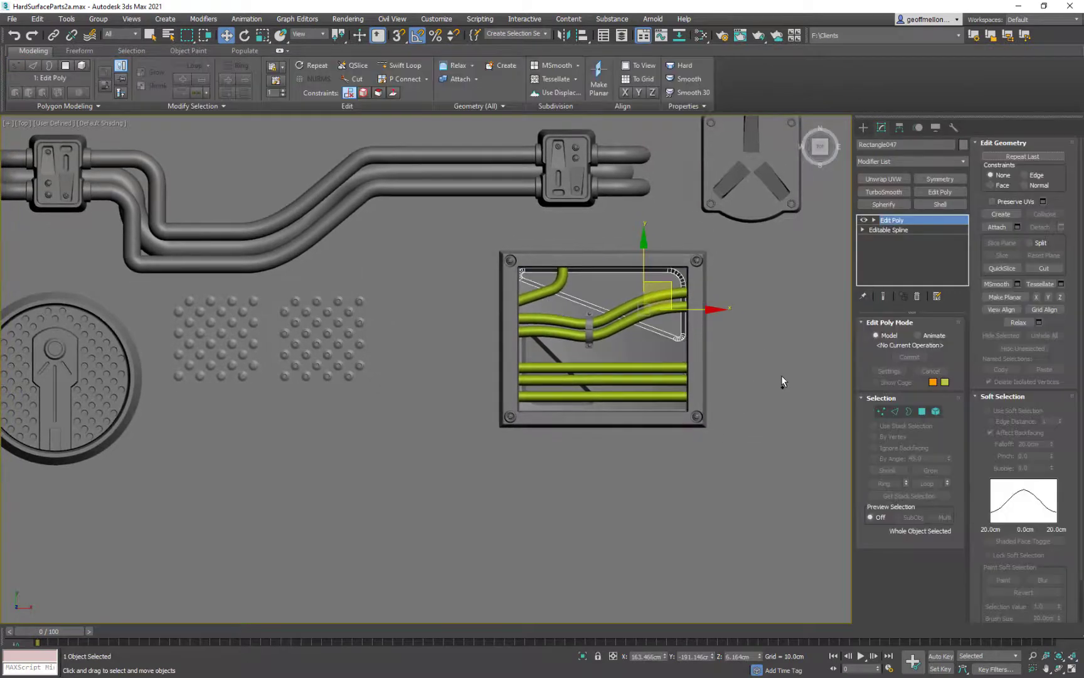
Step: Lengthen the upper-right triangle downward by moving its lower end vertices
{"action": "key", "text": "1"}
{"action": "middle_click_drag", "start_coordinate": [715, 363], "coordinate": [678, 361]}
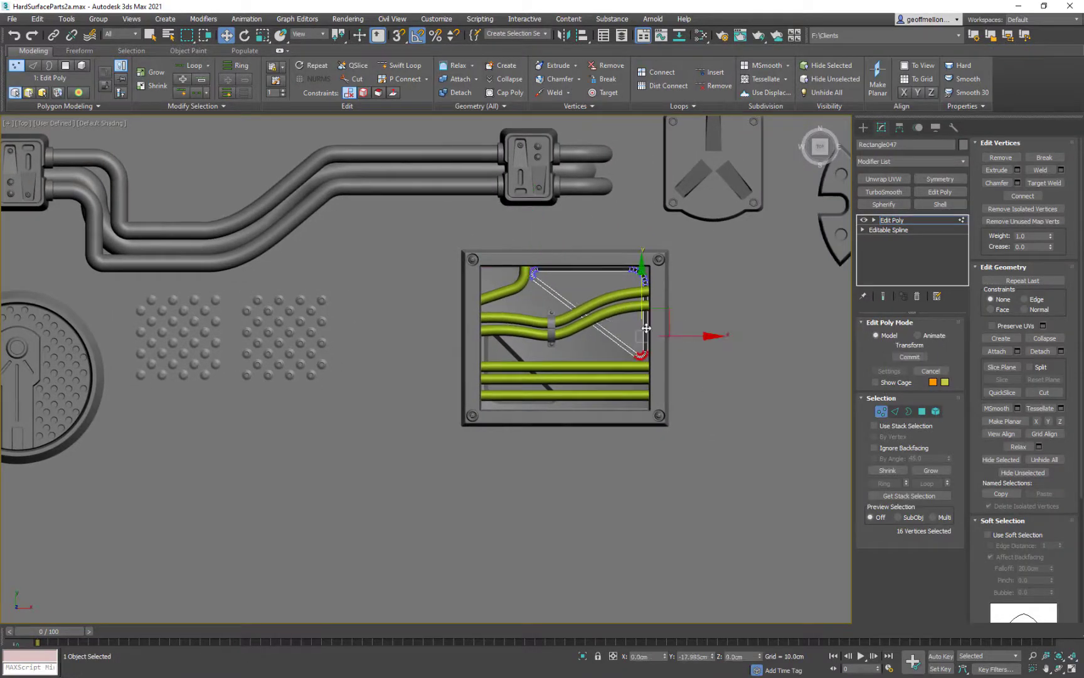
{"action": "left_click_drag", "start_coordinate": [648, 323], "coordinate": [649, 324]}
{"action": "key", "text": "1"}
Step: Extend the lower-left triangle upward by moving the vertices at its upper end
{"action": "left_click", "coordinate": [545, 386]}
{"action": "key", "text": "1"}
{"action": "left_click_drag", "start_coordinate": [608, 398], "coordinate": [664, 409]}
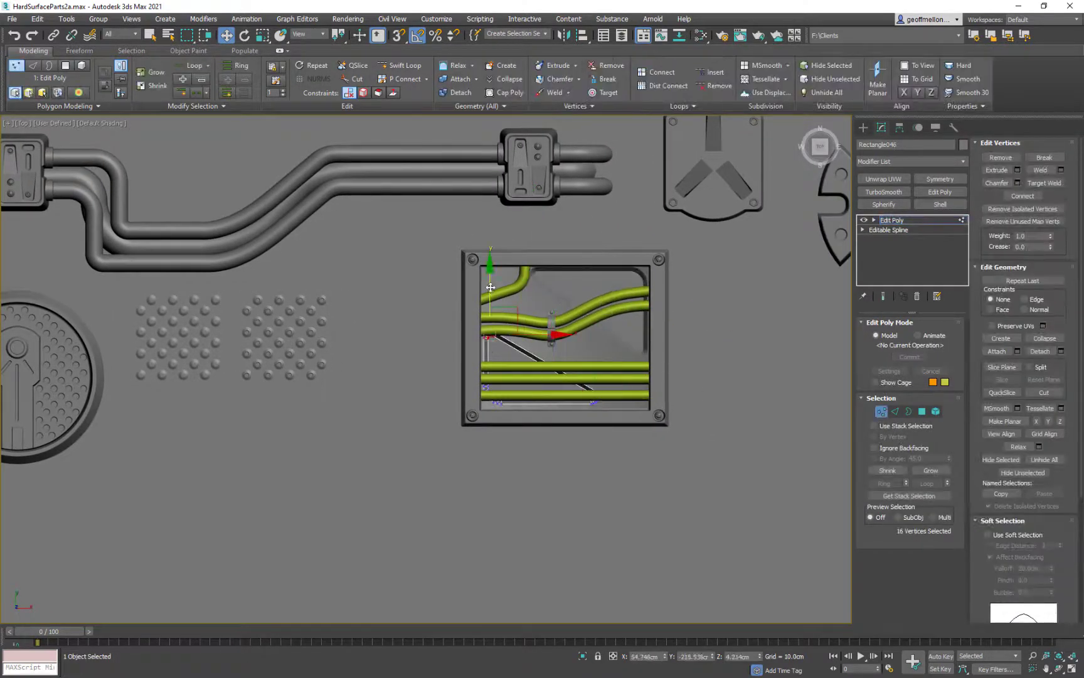
{"action": "key", "text": "1"}
Step: Extend the upper-right triangle's top side leftward by moving its left end vertices
{"action": "left_click", "coordinate": [603, 306]}
{"action": "key", "text": "1"}
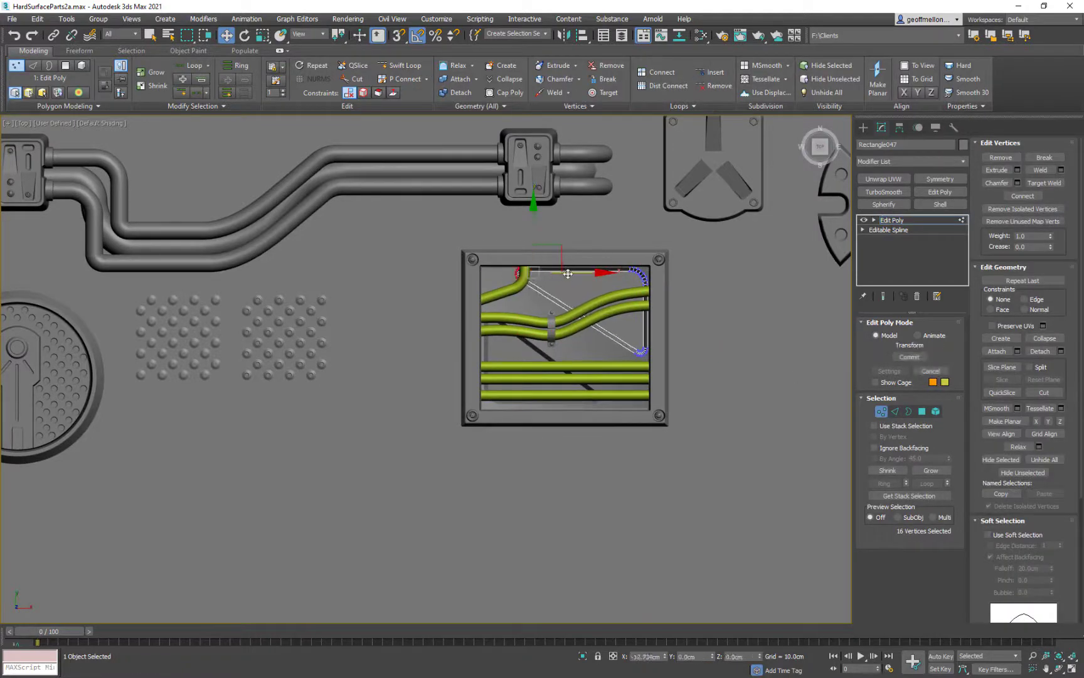
{"action": "left_click_drag", "start_coordinate": [566, 274], "coordinate": [578, 273]}
{"action": "middle_click_drag", "start_coordinate": [594, 367], "coordinate": [615, 350]}
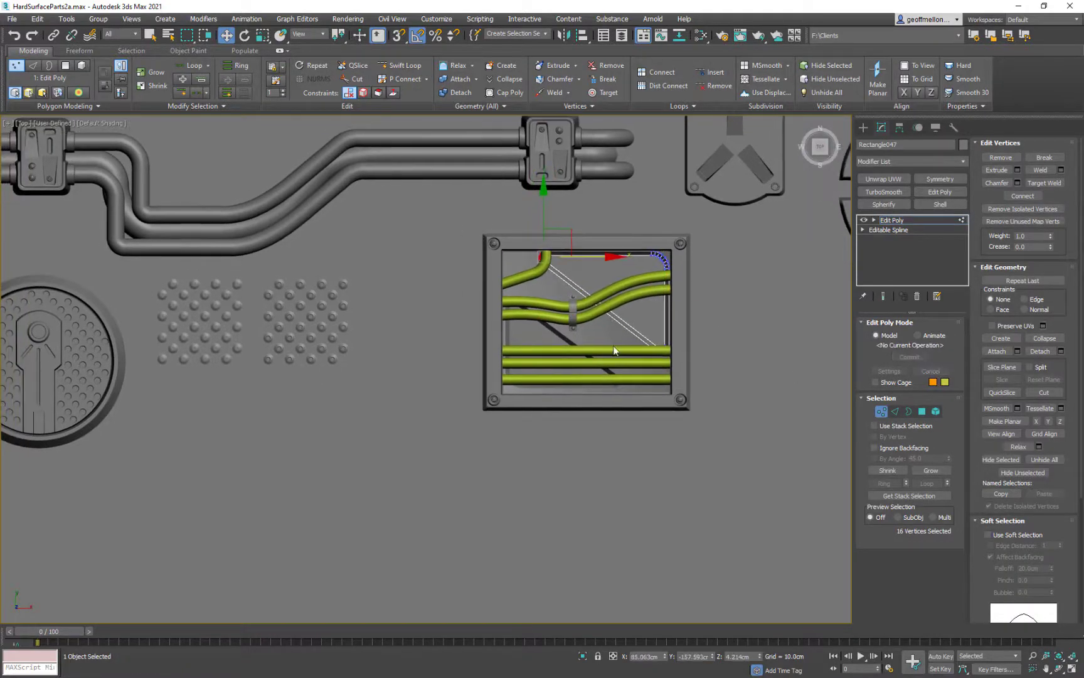
Step: Widen the lower-left triangle by moving its right end vertices further along the recess's bottom edge
{"action": "key", "text": "1"}
{"action": "left_click", "coordinate": [584, 370]}
{"action": "key", "text": "1"}
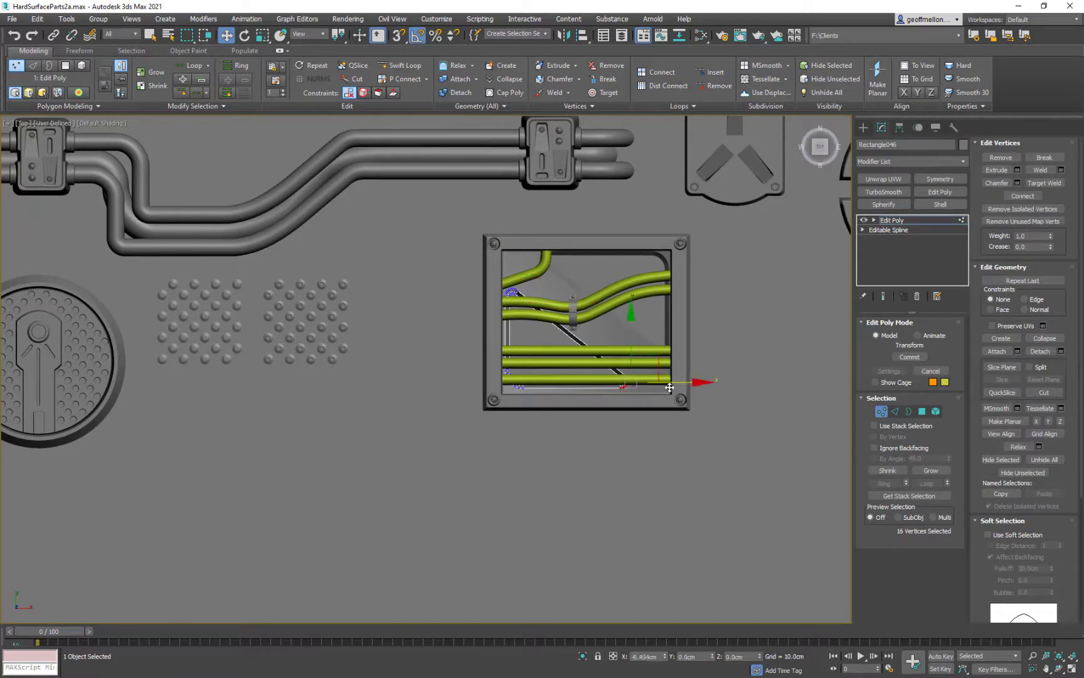
{"action": "key", "text": "1"}
Step: Convert the wire clamp to an Editable Poly and attach its small screw heads to it
{"action": "left_click", "coordinate": [574, 302]}
{"action": "scroll", "coordinate": [576, 297], "scroll_direction": "up", "scroll_amount": 5}
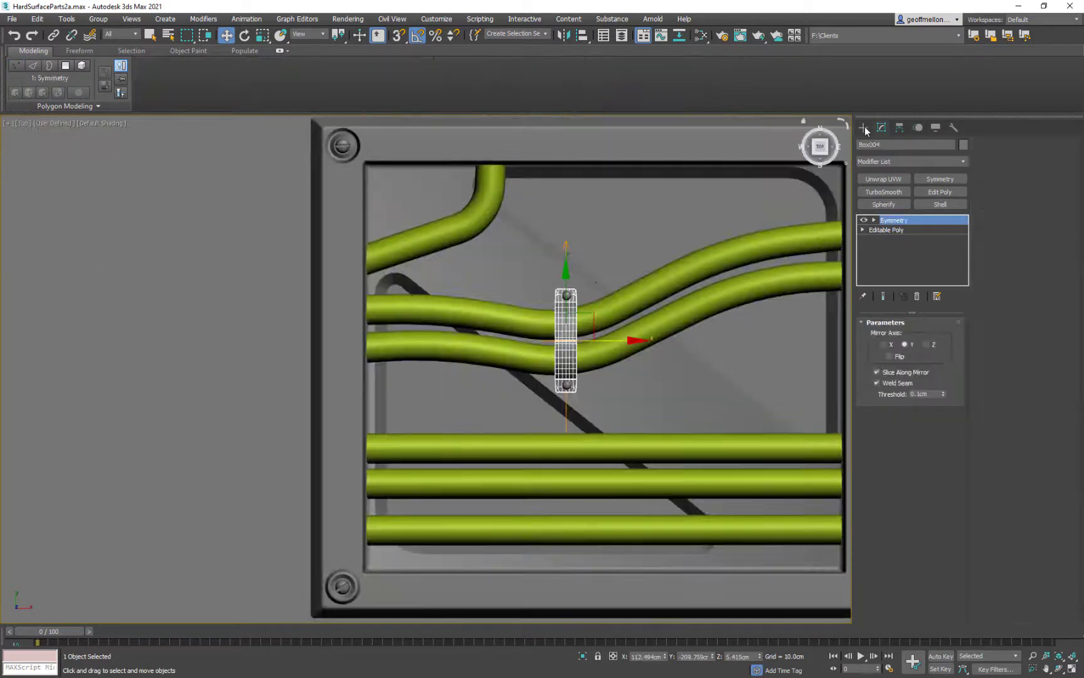
{"action": "middle_click_drag", "start_coordinate": [828, 201], "coordinate": [844, 165], "text": "alt"}
{"action": "right_click", "coordinate": [727, 239]}
{"action": "left_click", "coordinate": [861, 361]}
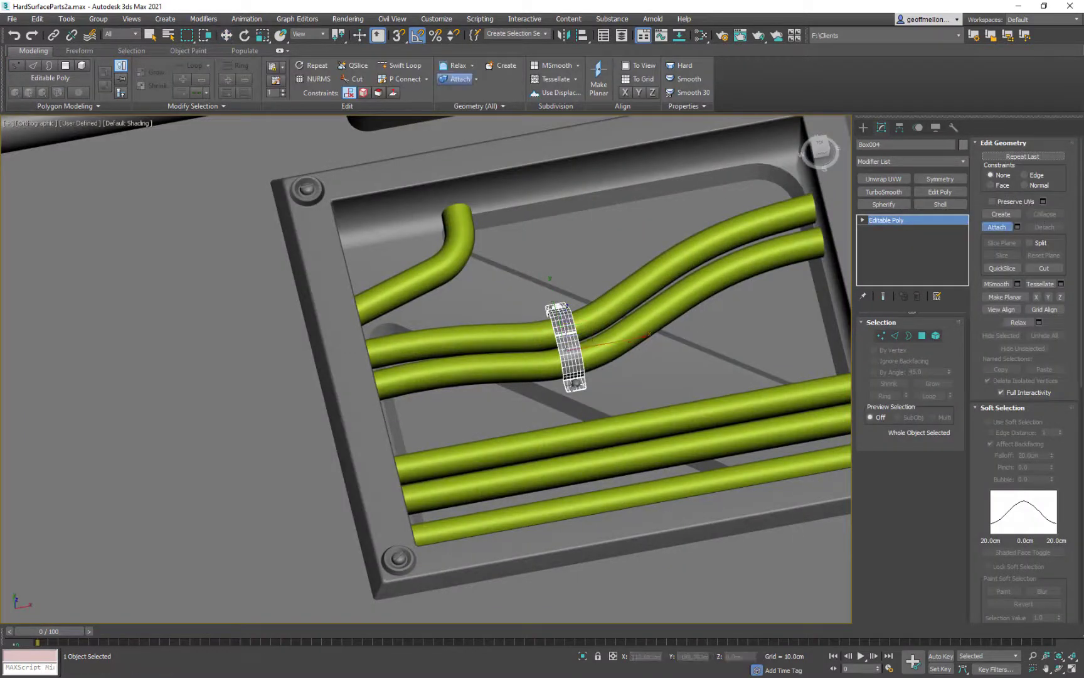
{"action": "left_click", "coordinate": [573, 384]}
Step: Tilt the joined clamp and shift it so it sits squarely across the two curved wires
{"action": "key", "text": "w"}
{"action": "key", "text": "p"}
{"action": "key", "text": "t"}
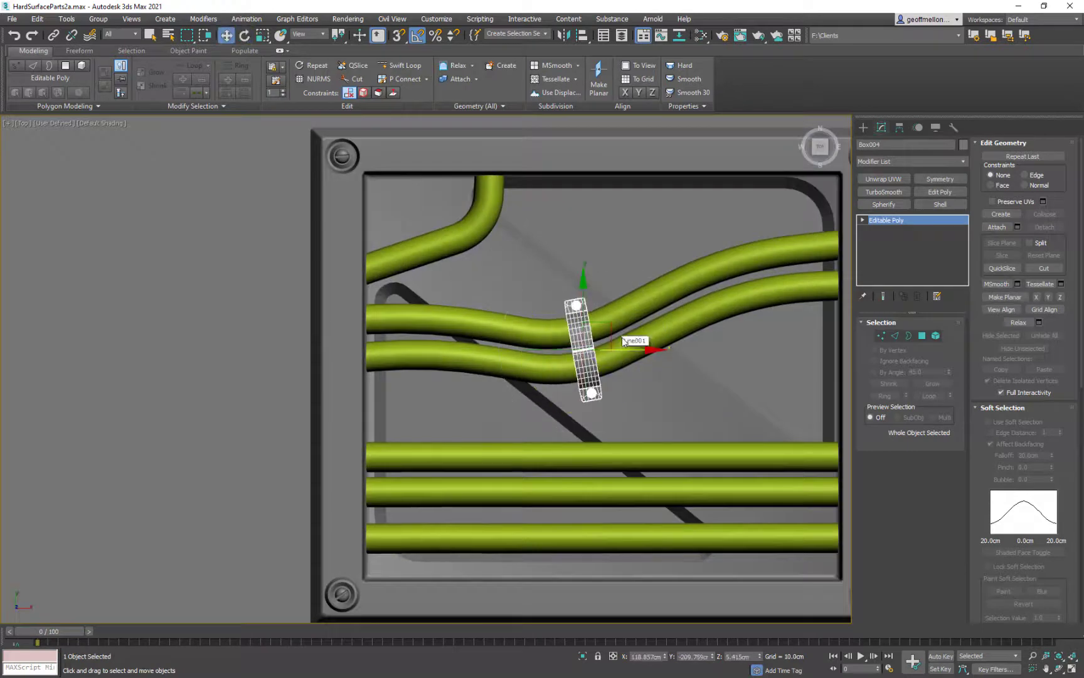
Step: Examine the wire box with its wires and clamp against the neighbouring parts on the sheet
{"action": "scroll", "coordinate": [552, 314], "scroll_direction": "down", "scroll_amount": 5}
{"action": "middle_click_drag", "start_coordinate": [553, 296], "coordinate": [581, 290]}
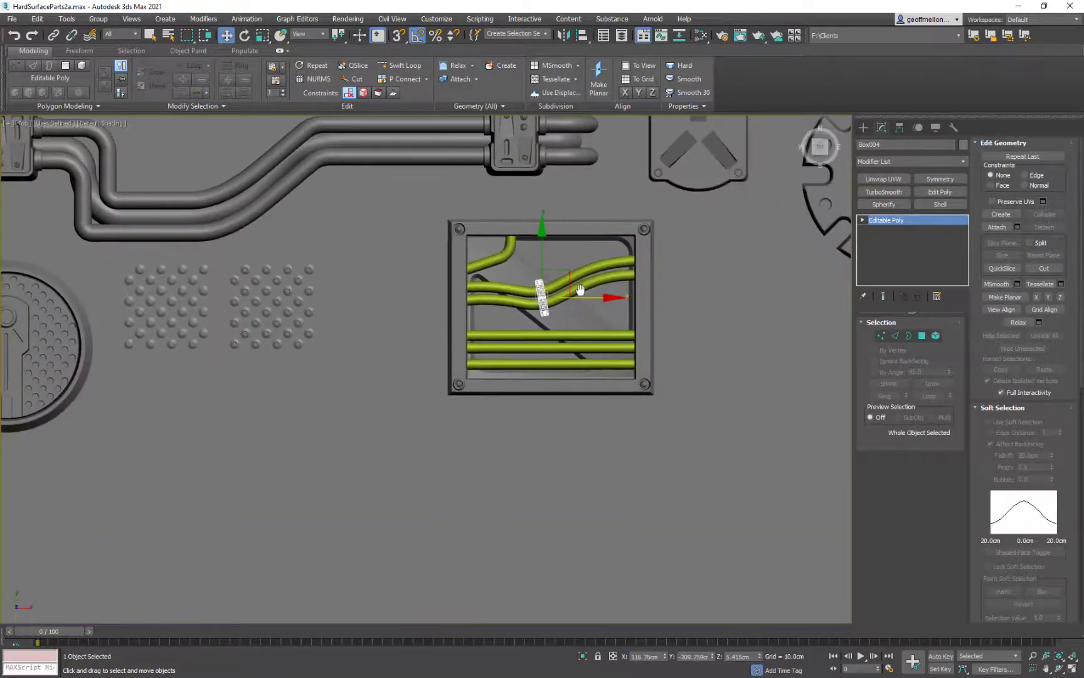
{"action": "left_click", "coordinate": [506, 250]}
{"action": "left_click_drag", "start_coordinate": [535, 236], "coordinate": [529, 242]}
{"action": "middle_click_drag", "start_coordinate": [578, 342], "coordinate": [585, 327]}
{"action": "scroll", "coordinate": [586, 327], "scroll_direction": "down", "scroll_amount": 3}
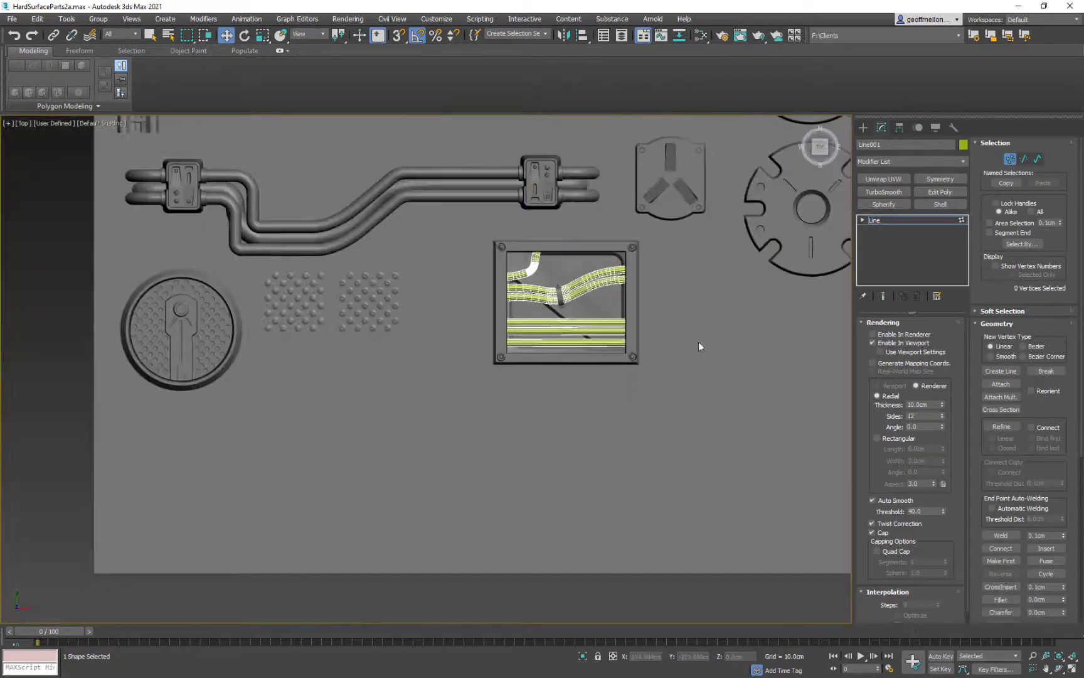
{"action": "key", "text": "1"}
{"action": "middle_click_drag", "start_coordinate": [706, 328], "coordinate": [692, 379]}
{"action": "left_click", "coordinate": [695, 448]}
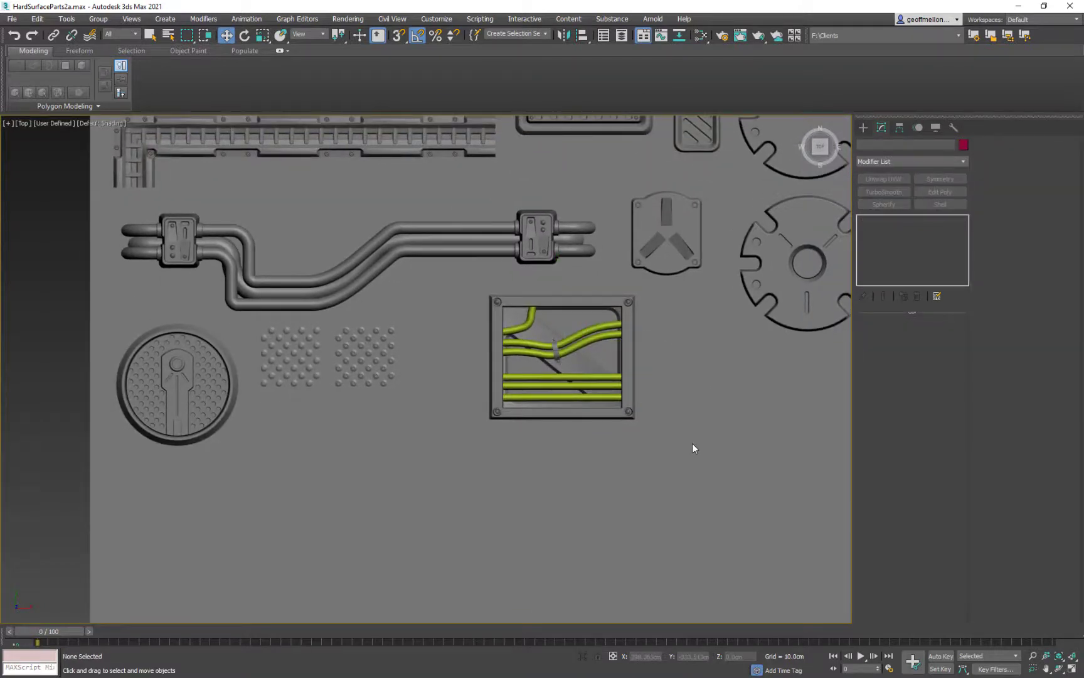
{"action": "middle_click_drag", "start_coordinate": [599, 363], "coordinate": [460, 387]}
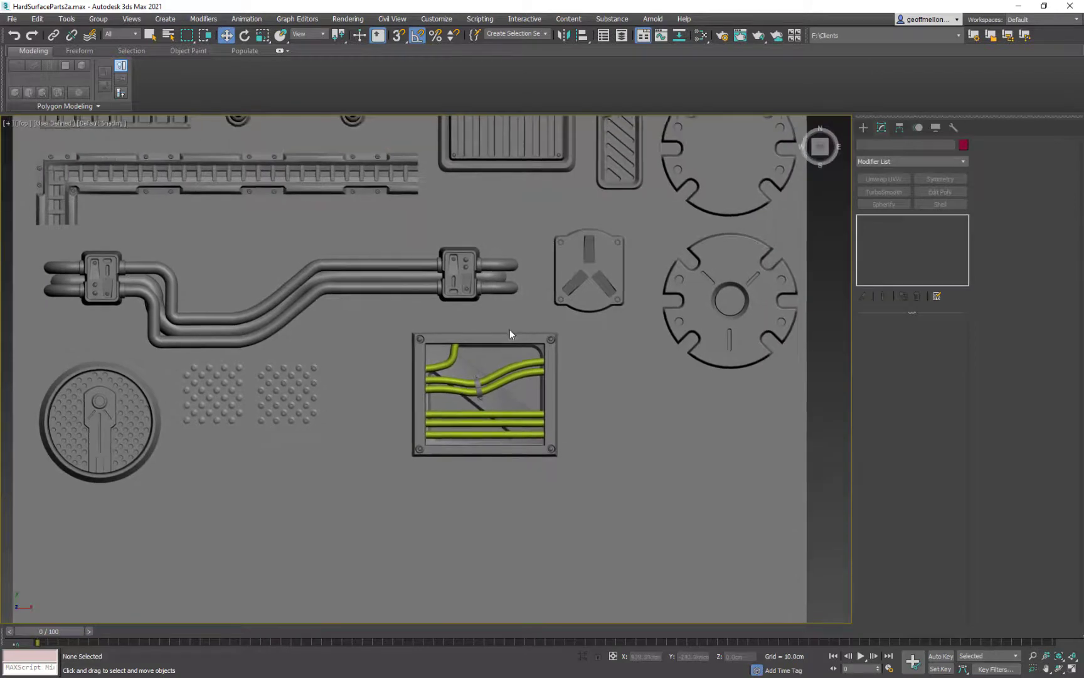
Step: Shift the square-hole grid panel leftward inside the wire box's recess, behind the wires, and adjust its scale
{"action": "middle_click_drag", "start_coordinate": [503, 334], "coordinate": [541, 383]}
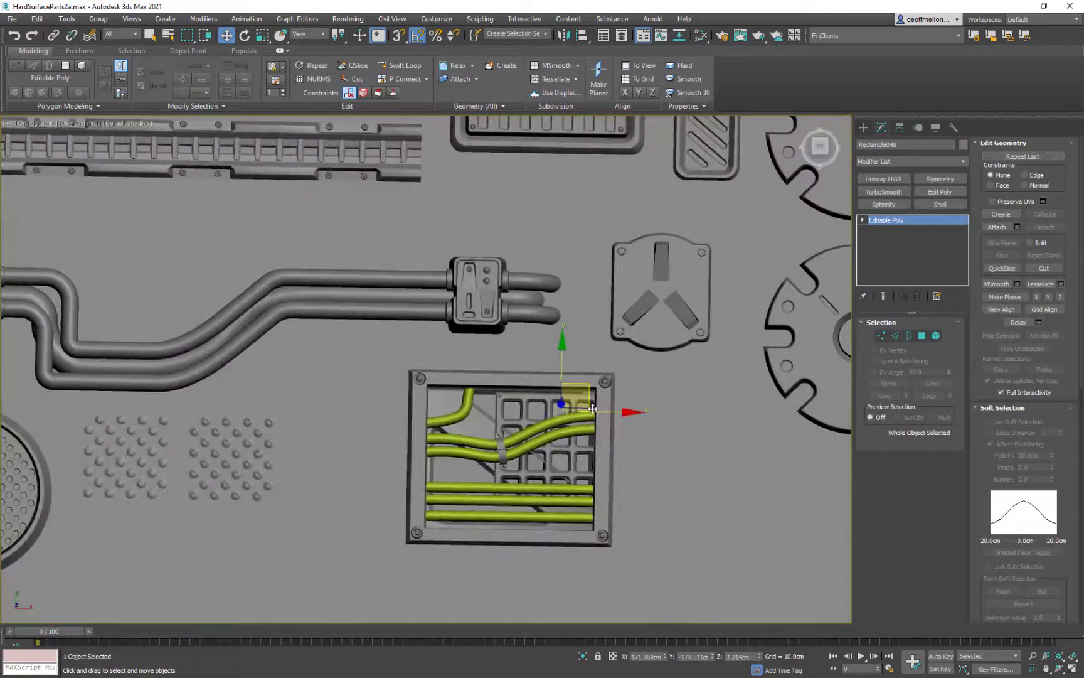
{"action": "mouse_move", "coordinate": [592, 408]}
{"action": "left_mouse_down"}
{"action": "mouse_move", "coordinate": [569, 405]}
{"action": "mouse_move", "coordinate": [580, 403]}
{"action": "left_mouse_up"}
{"action": "key", "text": "ctrl+r"}
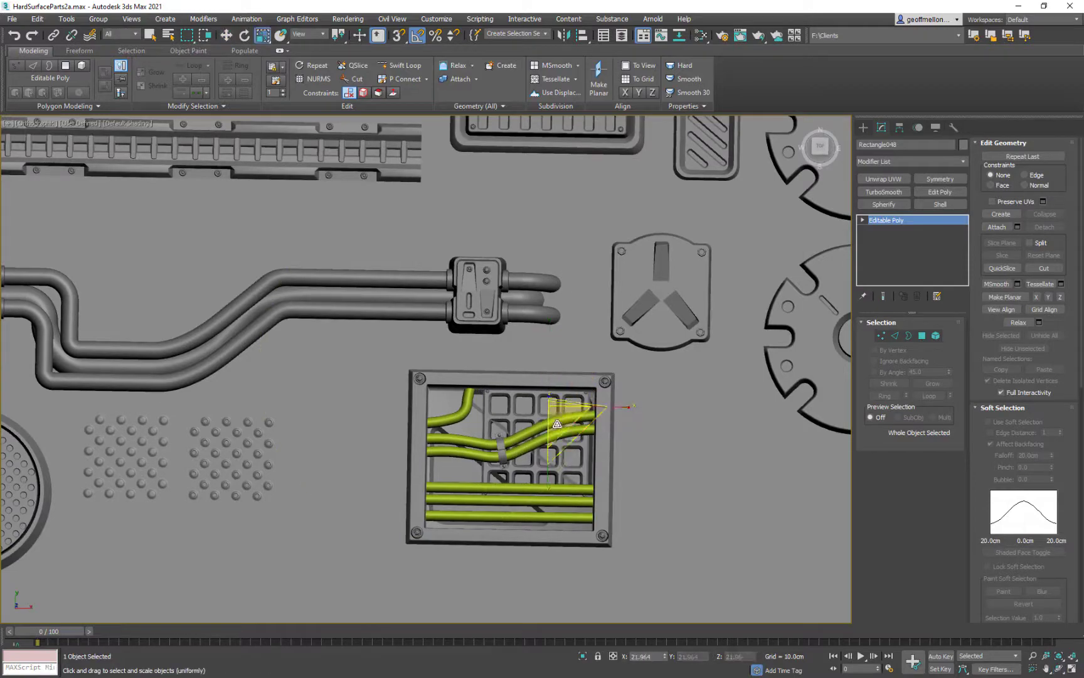
{"action": "left_click_drag", "start_coordinate": [644, 463], "coordinate": [508, 385]}
{"action": "right_click", "coordinate": [508, 383]}
Step: Isolate the grid panels together with the background triangle plate
{"action": "scroll", "coordinate": [540, 452], "scroll_direction": "up", "scroll_amount": 3}
{"action": "middle_click_drag", "start_coordinate": [584, 476], "coordinate": [627, 474], "text": "alt"}
{"action": "scroll", "coordinate": [548, 473], "scroll_direction": "up", "scroll_amount": 6}
{"action": "scroll", "coordinate": [547, 474], "scroll_direction": "down", "scroll_amount": 8}
{"action": "middle_click_drag", "start_coordinate": [703, 414], "coordinate": [714, 478], "text": "alt"}
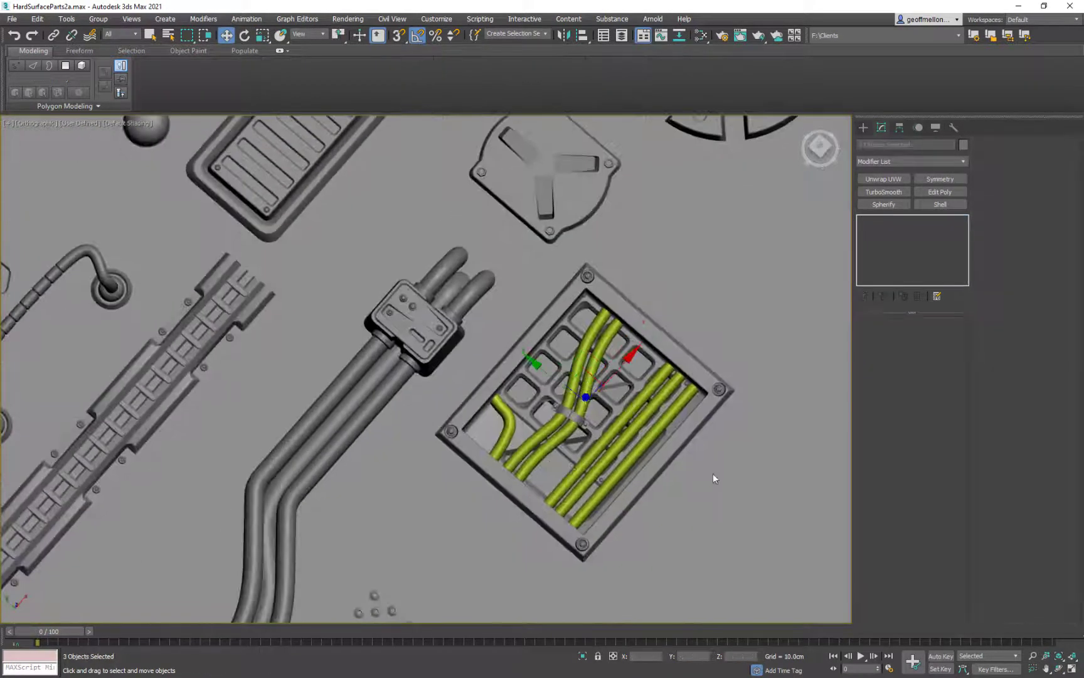
{"action": "key", "text": "alt+q"}
Step: Move the left end vertices of the upper-right triangle further right
{"action": "middle_click_drag", "start_coordinate": [584, 440], "coordinate": [557, 389], "text": "alt"}
{"action": "left_click", "coordinate": [433, 527]}
{"action": "key", "text": "1"}
{"action": "left_click_drag", "start_coordinate": [587, 555], "coordinate": [524, 499]}
{"action": "middle_click_drag", "start_coordinate": [402, 377], "coordinate": [390, 359], "text": "alt"}
{"action": "key", "text": "t"}
{"action": "middle_click_drag", "start_coordinate": [688, 558], "coordinate": [509, 458]}
{"action": "scroll", "coordinate": [509, 458], "scroll_direction": "down", "scroll_amount": 2}
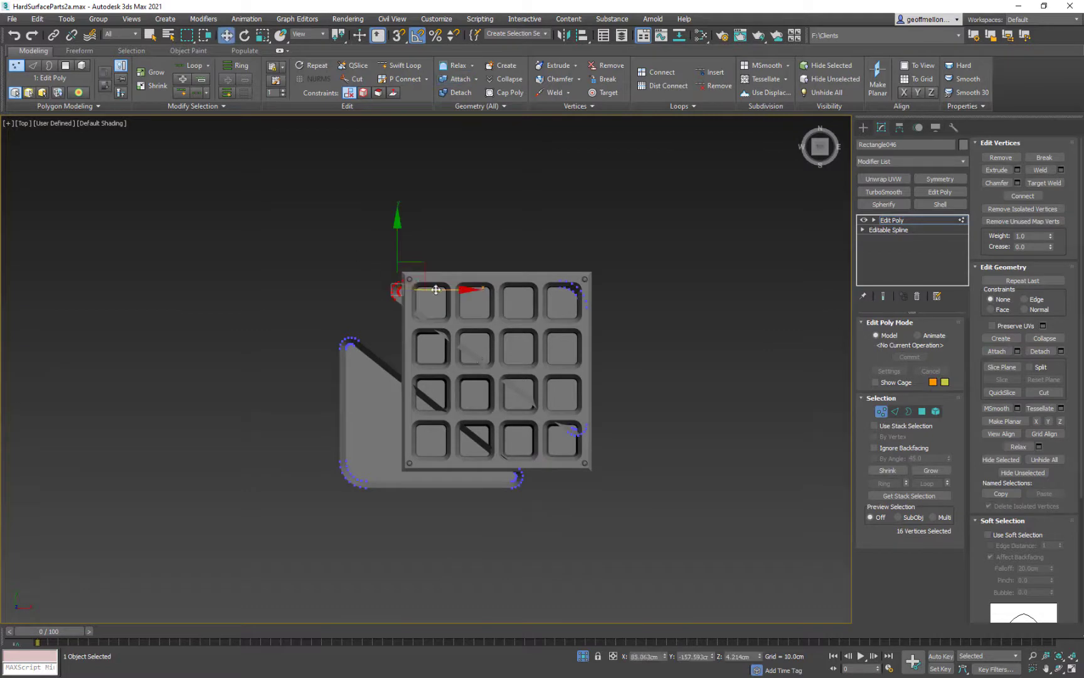
{"action": "key", "text": "1"}
{"action": "middle_click_drag", "start_coordinate": [453, 291], "coordinate": [463, 289]}
Step: Scale the grid panel down and offset its copy sideways so the two panels form one wider grid
{"action": "right_click", "coordinate": [524, 424]}
{"action": "left_click", "coordinate": [629, 554]}
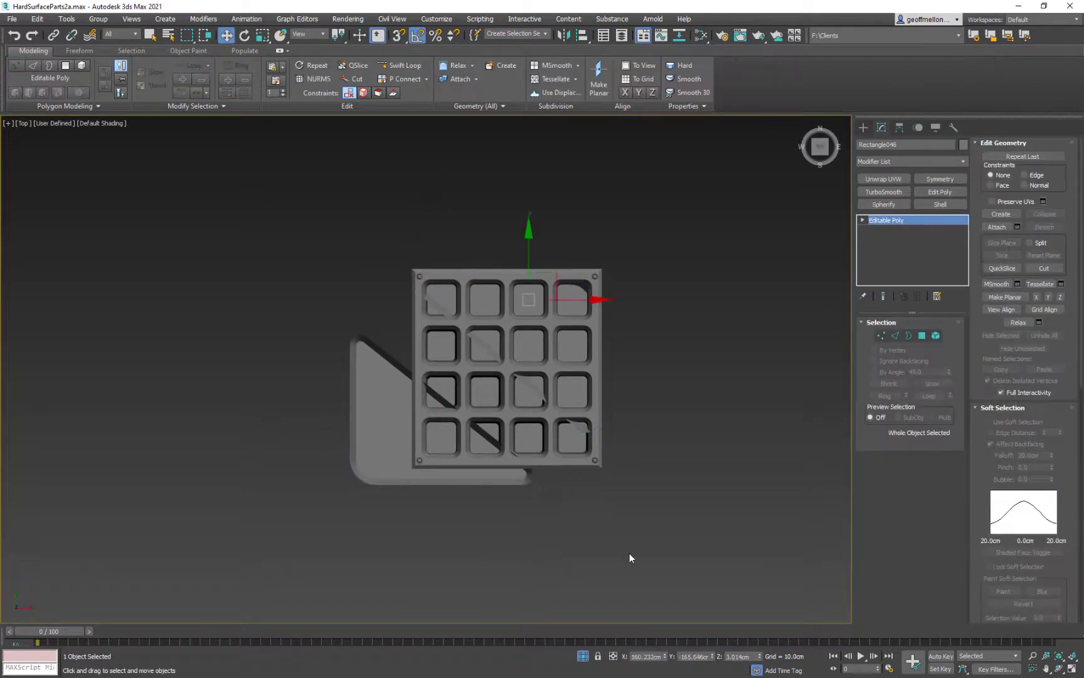
{"action": "key", "text": "r"}
{"action": "left_click_drag", "start_coordinate": [553, 286], "coordinate": [613, 308]}
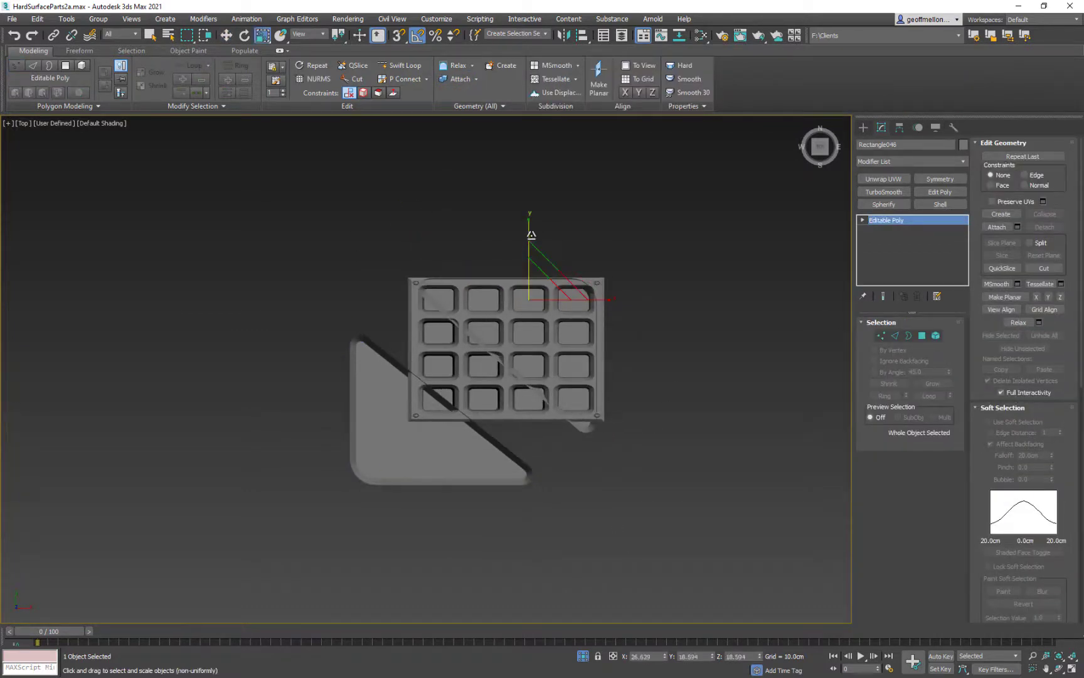
{"action": "key", "text": "w"}
{"action": "left_click_drag", "start_coordinate": [532, 245], "coordinate": [533, 240]}
{"action": "key", "text": "ctrl+z"}
{"action": "key", "text": "ctrl+z"}
{"action": "mouse_move", "coordinate": [586, 301]}
{"action": "left_mouse_down"}
{"action": "mouse_move", "coordinate": [510, 302]}
{"action": "mouse_move", "coordinate": [643, 315]}
{"action": "left_mouse_up"}
Step: Delete the screw element at the right grid panel's lower corner
{"action": "left_click", "coordinate": [551, 392]}
{"action": "scroll", "coordinate": [524, 420], "scroll_direction": "up", "scroll_amount": 2}
{"action": "scroll", "coordinate": [524, 421], "scroll_direction": "down", "scroll_amount": 2}
{"action": "left_click", "coordinate": [936, 337]}
{"action": "scroll", "coordinate": [634, 414], "scroll_direction": "up", "scroll_amount": 6}
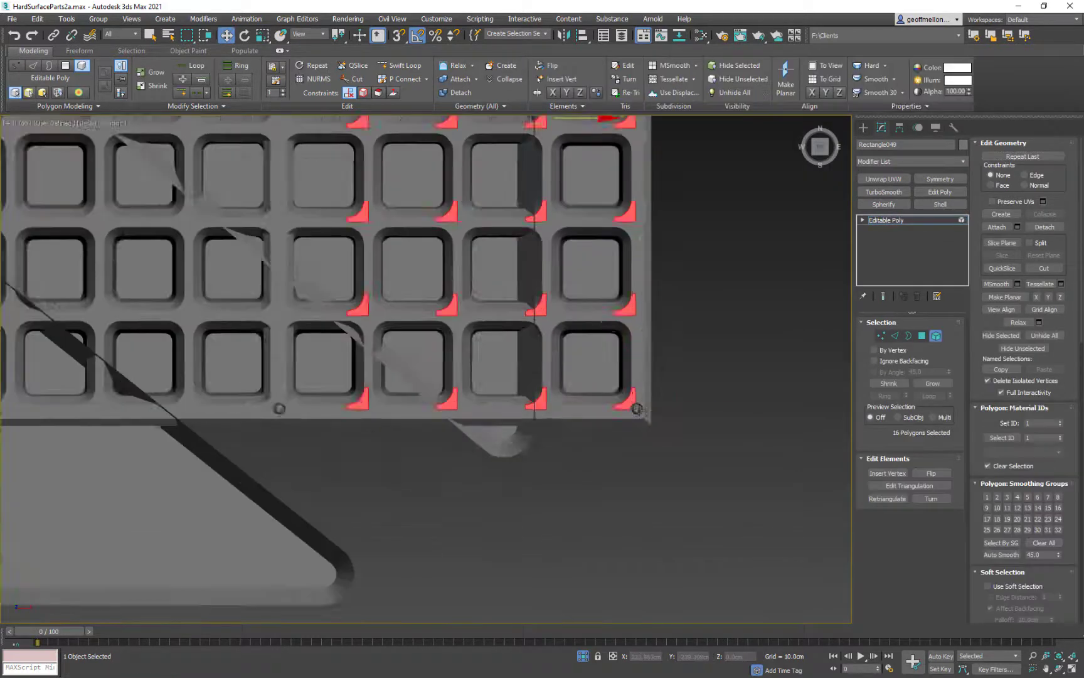
{"action": "left_click", "coordinate": [637, 409]}
{"action": "scroll", "coordinate": [637, 409], "scroll_direction": "down", "scroll_amount": 4}
{"action": "scroll", "coordinate": [164, 426], "scroll_direction": "up", "scroll_amount": 4}
{"action": "scroll", "coordinate": [165, 426], "scroll_direction": "down", "scroll_amount": 4}
{"action": "scroll", "coordinate": [557, 276], "scroll_direction": "up", "scroll_amount": 4}
{"action": "key", "text": "Delete"}
{"action": "scroll", "coordinate": [557, 277], "scroll_direction": "down", "scroll_amount": 6}
Step: Lower the triangle plate's two triangular faces along Z so they sit beneath the grid panels
{"action": "mouse_move", "coordinate": [576, 348]}
{"action": "middle_mouse_down", "text": "alt"}
{"action": "mouse_move", "coordinate": [584, 385]}
{"action": "mouse_move", "coordinate": [568, 358]}
{"action": "middle_mouse_up", "text": "alt"}
{"action": "key", "text": "4"}
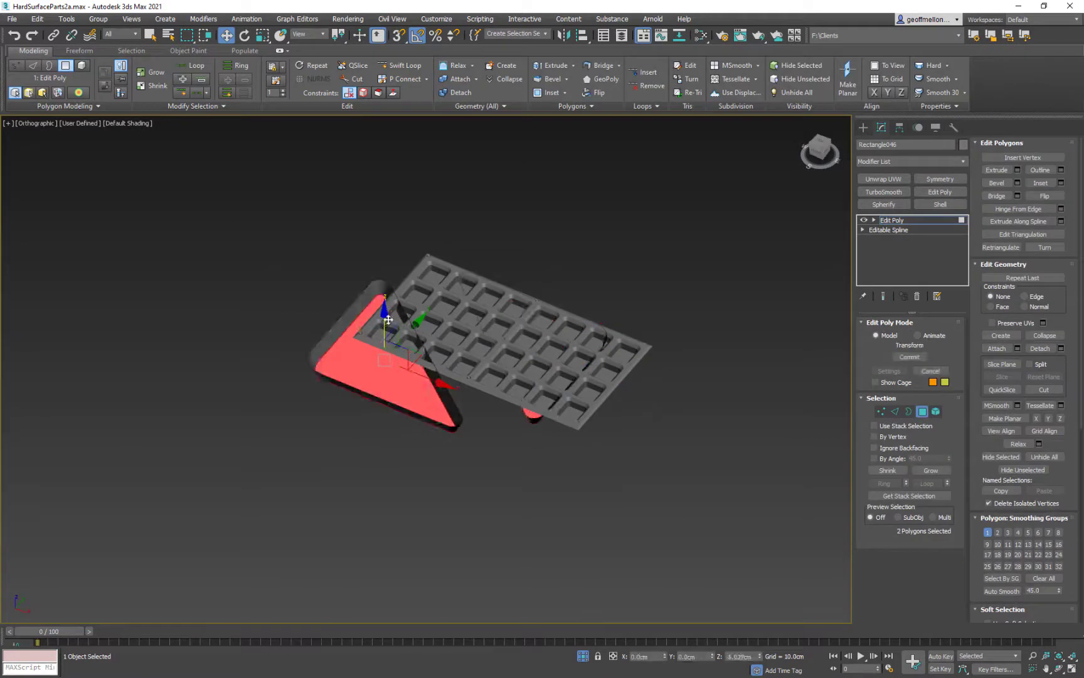
{"action": "left_click", "coordinate": [922, 412]}
{"action": "middle_click_drag", "start_coordinate": [577, 345], "coordinate": [601, 433], "text": "alt"}
{"action": "key", "text": "t"}
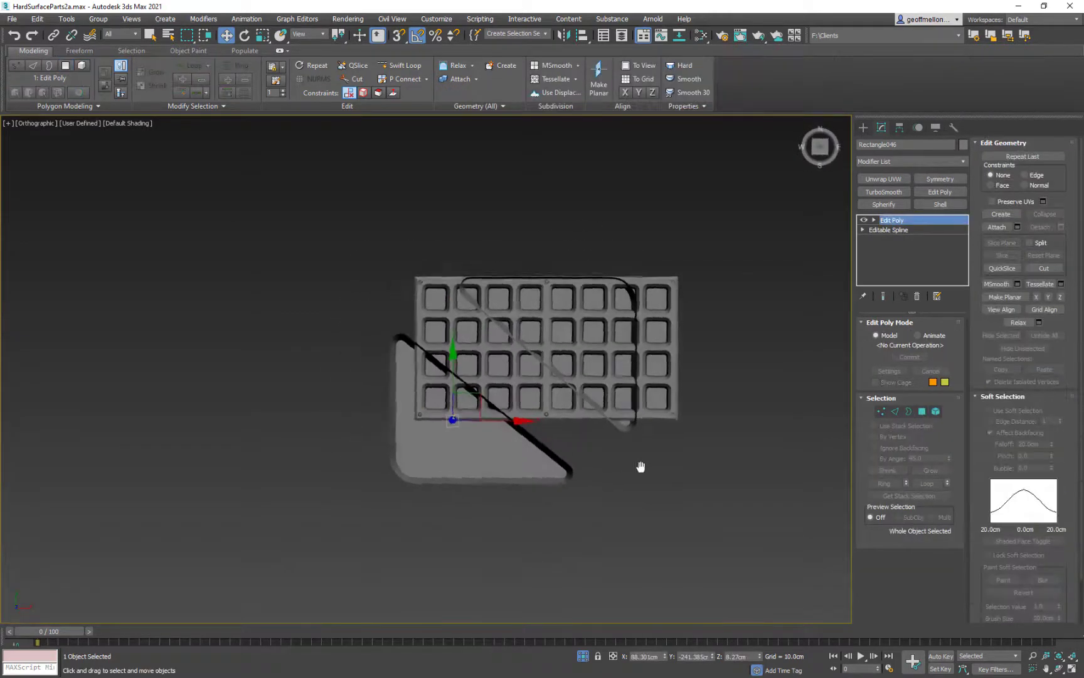
Step: Try to bridge the facing diagonal edges of the two triangles
{"action": "scroll", "coordinate": [641, 467], "scroll_direction": "up", "scroll_amount": 3}
{"action": "middle_click_drag", "start_coordinate": [641, 467], "coordinate": [666, 490]}
{"action": "key", "text": "1"}
{"action": "left_click_drag", "start_coordinate": [684, 492], "coordinate": [627, 447]}
{"action": "key", "text": "2"}
{"action": "left_click", "coordinate": [531, 368]}
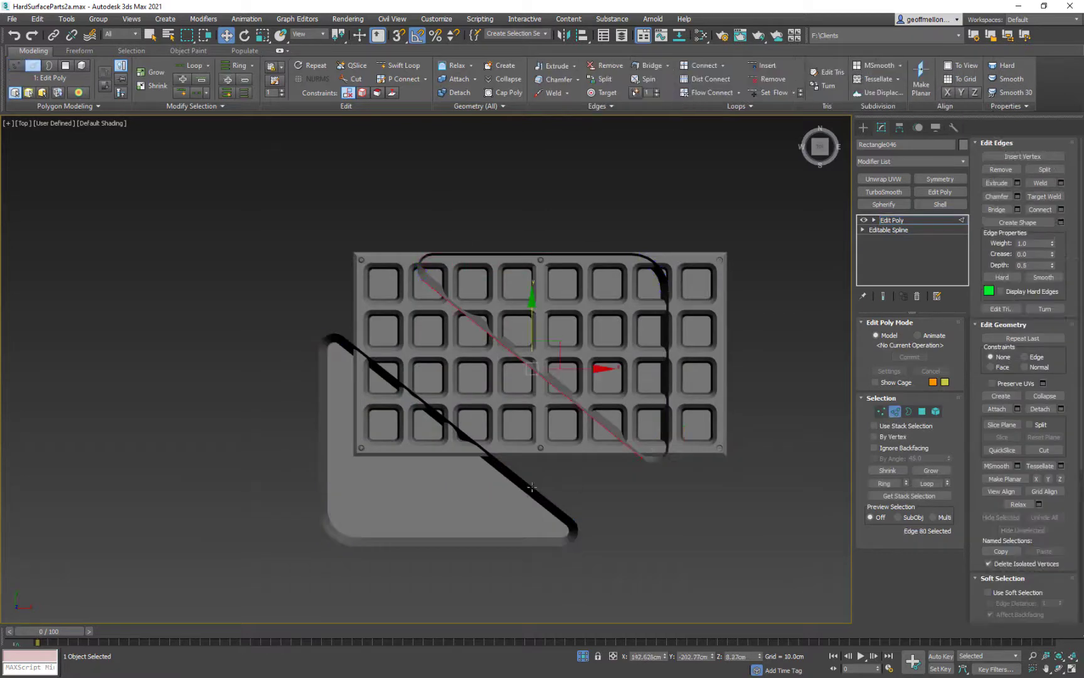
{"action": "left_click", "coordinate": [477, 442], "text": "ctrl"}
{"action": "left_click", "coordinate": [996, 209]}
{"action": "middle_click_drag", "start_coordinate": [431, 272], "coordinate": [450, 310]}
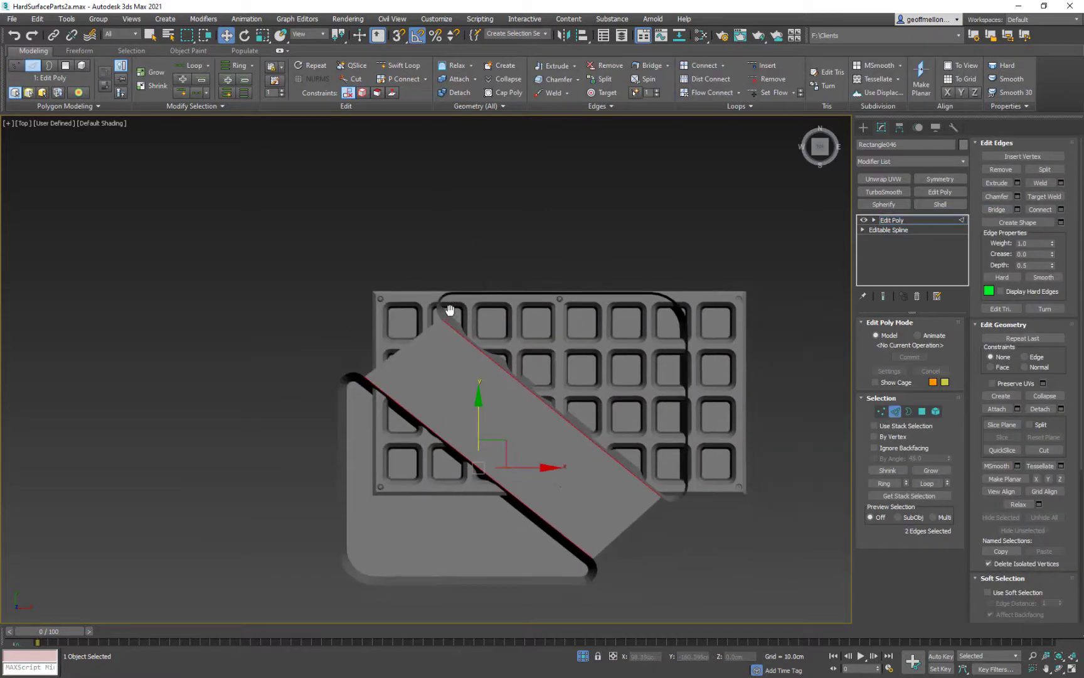
{"action": "right_click", "coordinate": [621, 238]}
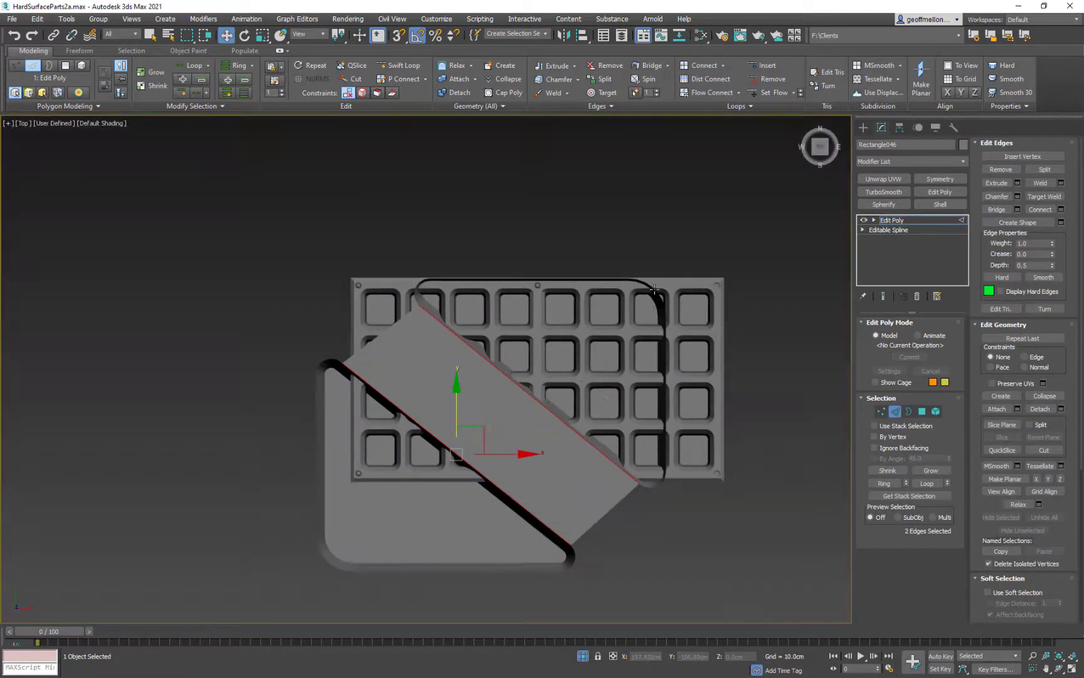
{"action": "left_click", "coordinate": [655, 289]}
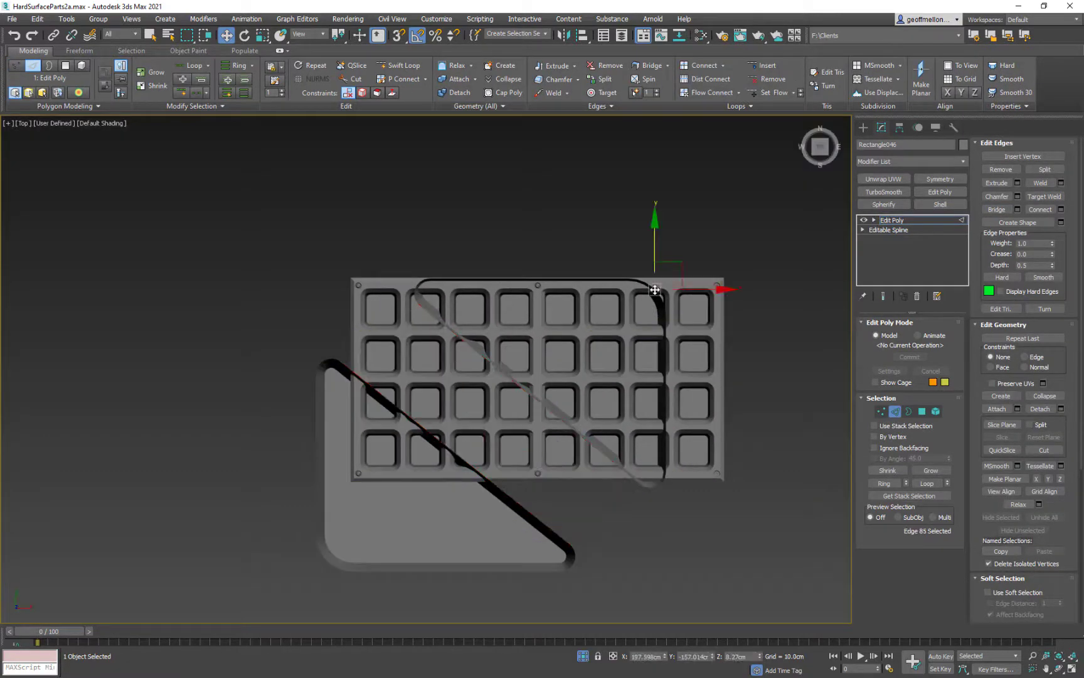
Step: Select the outer borders of both triangles and convert the triangle plate to an Editable Poly
{"action": "key", "text": "3"}
{"action": "left_click", "coordinate": [507, 488]}
{"action": "middle_click_drag", "start_coordinate": [510, 412], "coordinate": [699, 436], "text": "alt"}
{"action": "right_click", "coordinate": [640, 433]}
{"action": "mouse_move", "coordinate": [721, 561]}
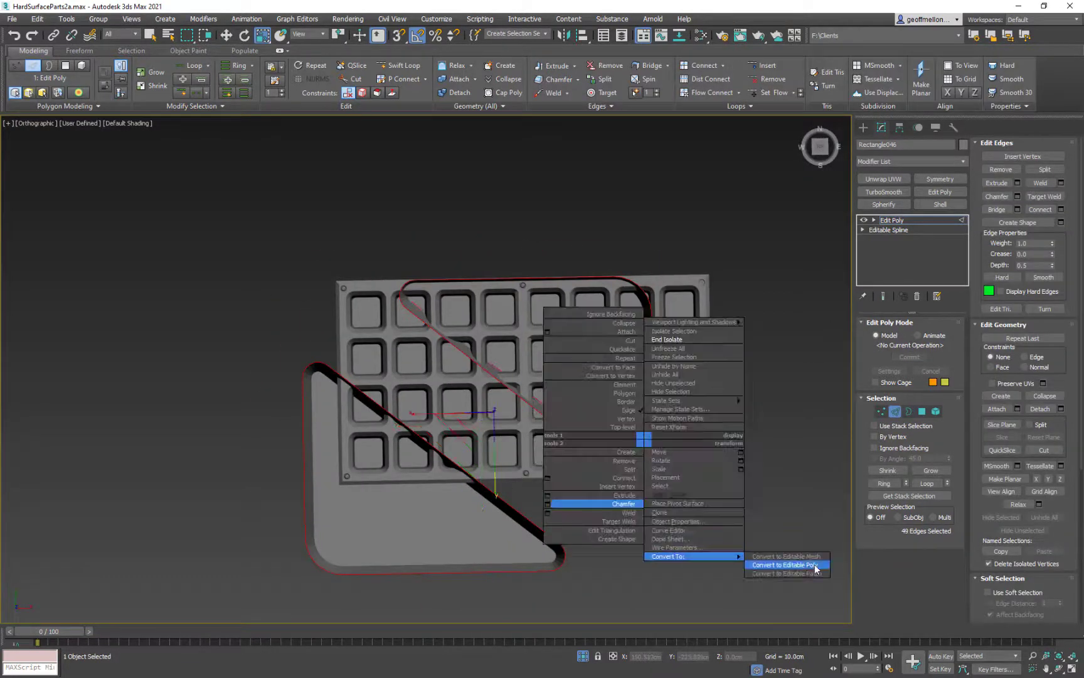
{"action": "left_click", "coordinate": [810, 565]}
{"action": "key", "text": "2"}
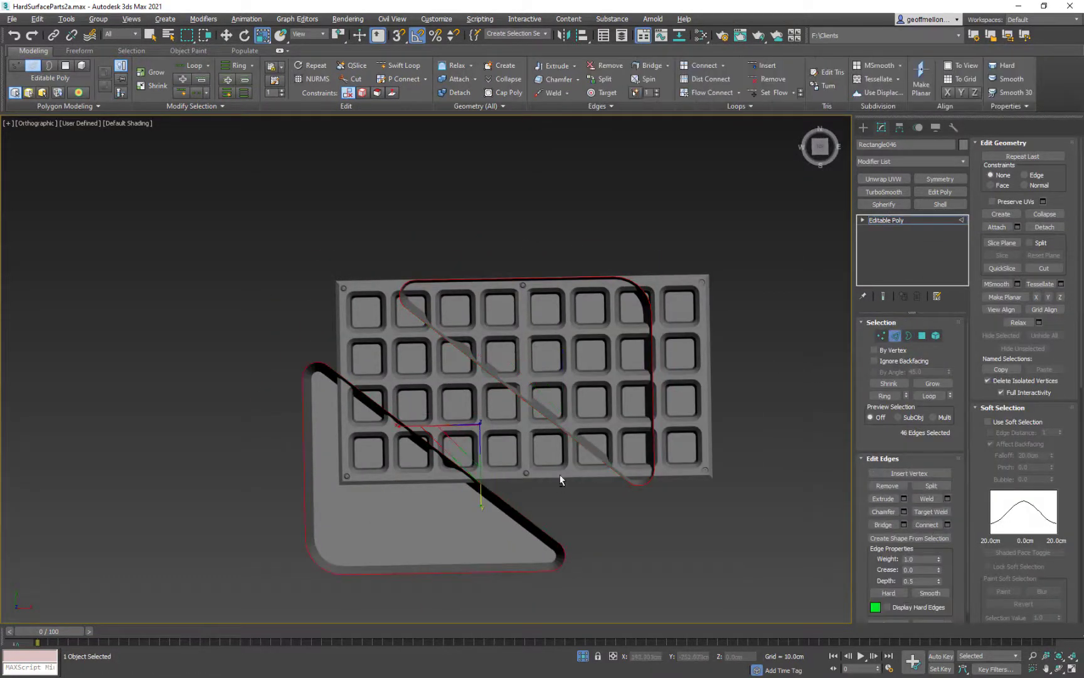
Step: Try to extend the two triangles' outer edges outward into a new rim by scaling
{"action": "left_click_drag", "start_coordinate": [466, 439], "coordinate": [461, 427], "text": "shift"}
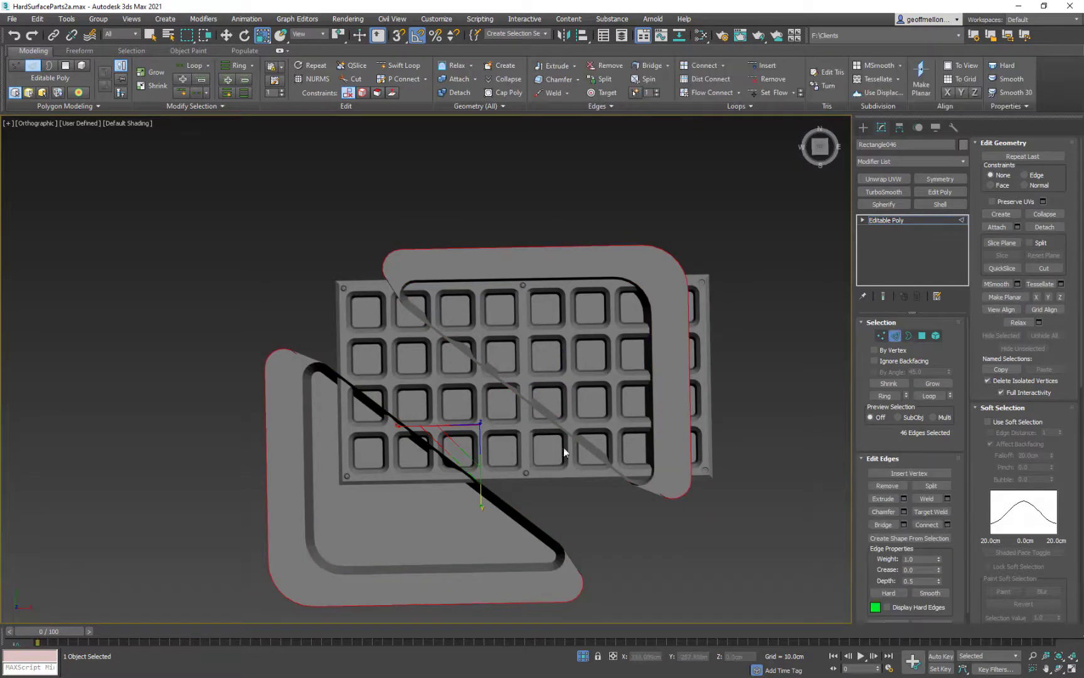
{"action": "middle_click_drag", "start_coordinate": [734, 464], "coordinate": [728, 431]}
{"action": "key", "text": "ctrl+z"}
Step: Bridge the facing diagonal edges of the two triangles to join them with a flat strip
{"action": "middle_click_drag", "start_coordinate": [585, 460], "coordinate": [593, 460]}
{"action": "scroll", "coordinate": [597, 467], "scroll_direction": "up", "scroll_amount": 5}
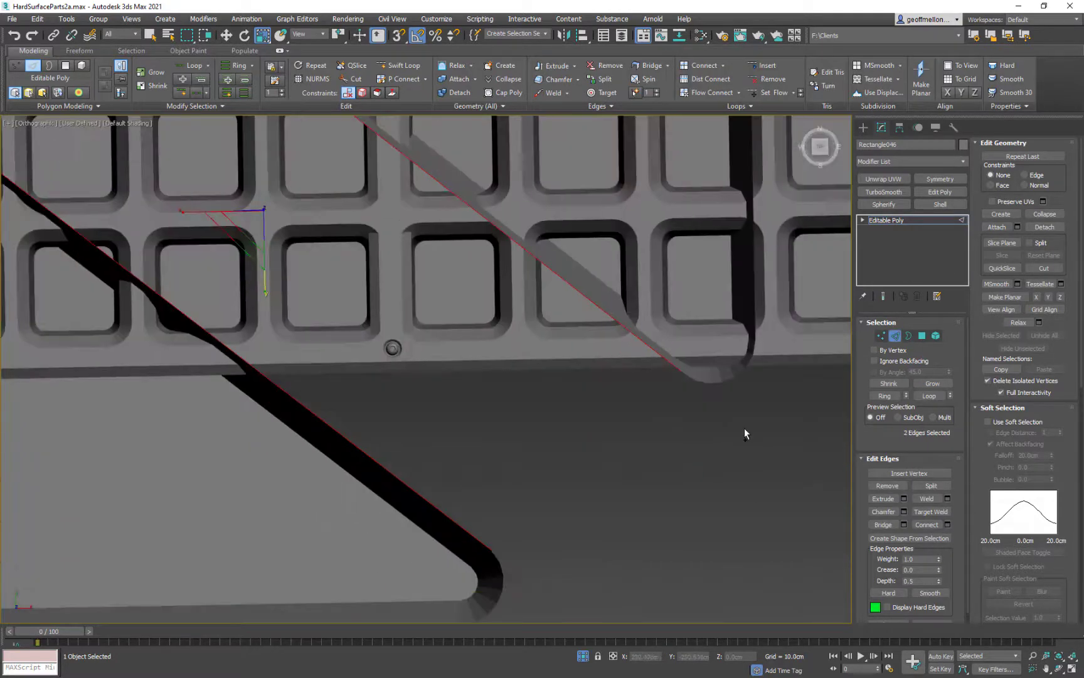
{"action": "middle_click_drag", "start_coordinate": [745, 428], "coordinate": [754, 415]}
{"action": "scroll", "coordinate": [507, 540], "scroll_direction": "down", "scroll_amount": 6}
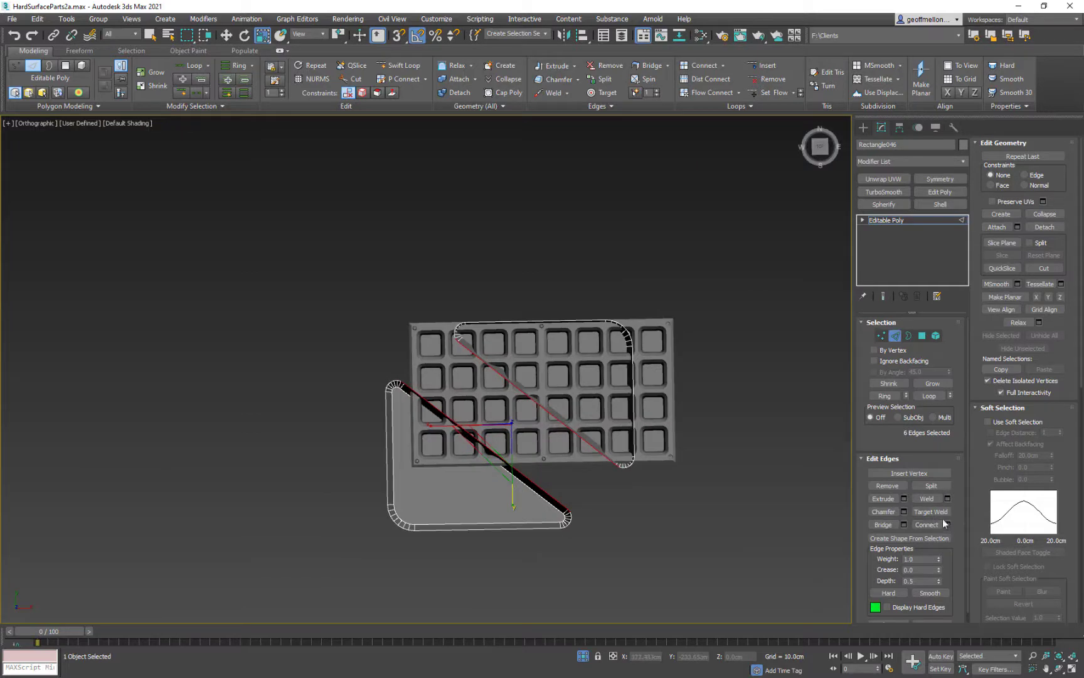
{"action": "left_click", "coordinate": [888, 526]}
{"action": "middle_click_drag", "start_coordinate": [659, 313], "coordinate": [687, 271]}
Step: Extend the joined plate's open outer border outward with uniform scaling to form a wide flat rim around both triangles
{"action": "key", "text": "3"}
{"action": "key", "text": "ctrl+a"}
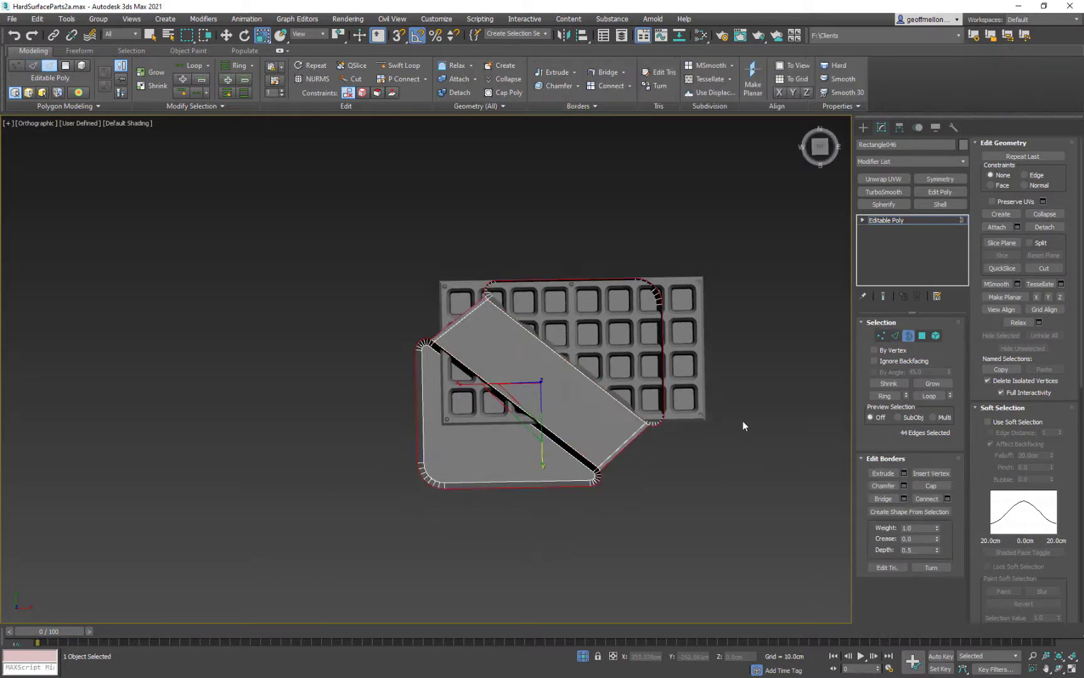
{"action": "key", "text": "r"}
{"action": "left_click_drag", "start_coordinate": [531, 393], "coordinate": [533, 384], "text": "shift"}
{"action": "key", "text": "ctrl+z"}
{"action": "mouse_move", "coordinate": [263, 35]}
{"action": "left_mouse_down"}
{"action": "mouse_move", "coordinate": [263, 69]}
{"action": "mouse_move", "coordinate": [263, 54]}
{"action": "left_mouse_up"}
{"action": "left_click_drag", "start_coordinate": [531, 392], "coordinate": [531, 372], "text": "shift"}
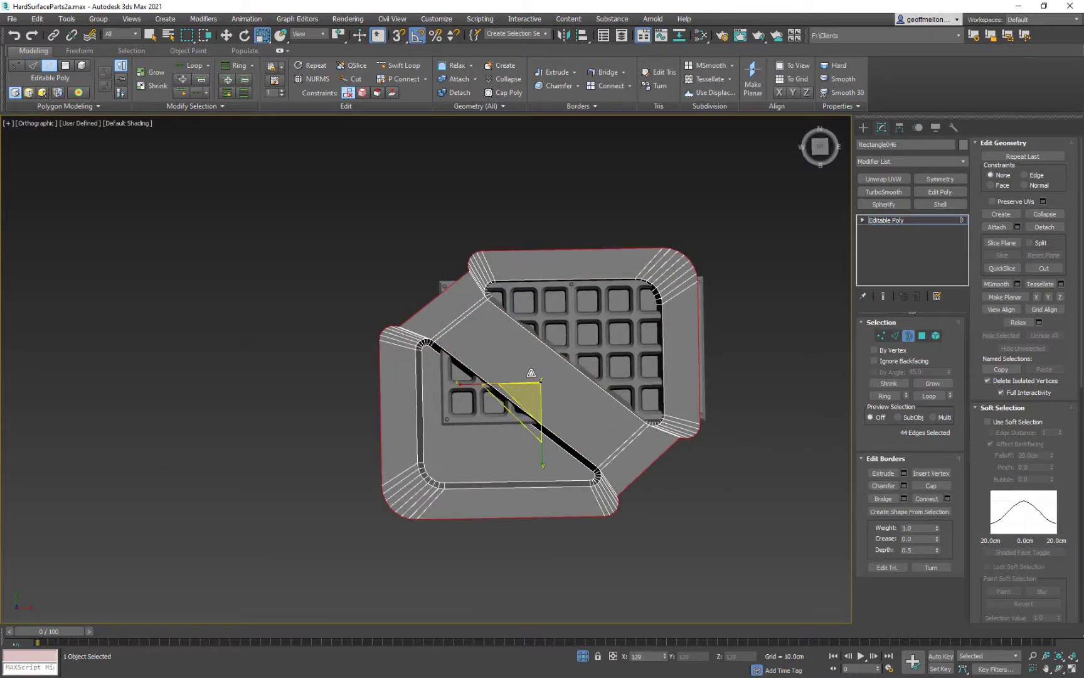
{"action": "scroll", "coordinate": [609, 325], "scroll_direction": "down", "scroll_amount": 2}
{"action": "middle_click_drag", "start_coordinate": [624, 392], "coordinate": [638, 338]}
{"action": "key", "text": "3"}
Step: Move one grid panel clear of the plate to the right and the other clear to the left
{"action": "left_click", "coordinate": [635, 304]}
{"action": "key", "text": "w"}
{"action": "left_click_drag", "start_coordinate": [635, 302], "coordinate": [748, 295]}
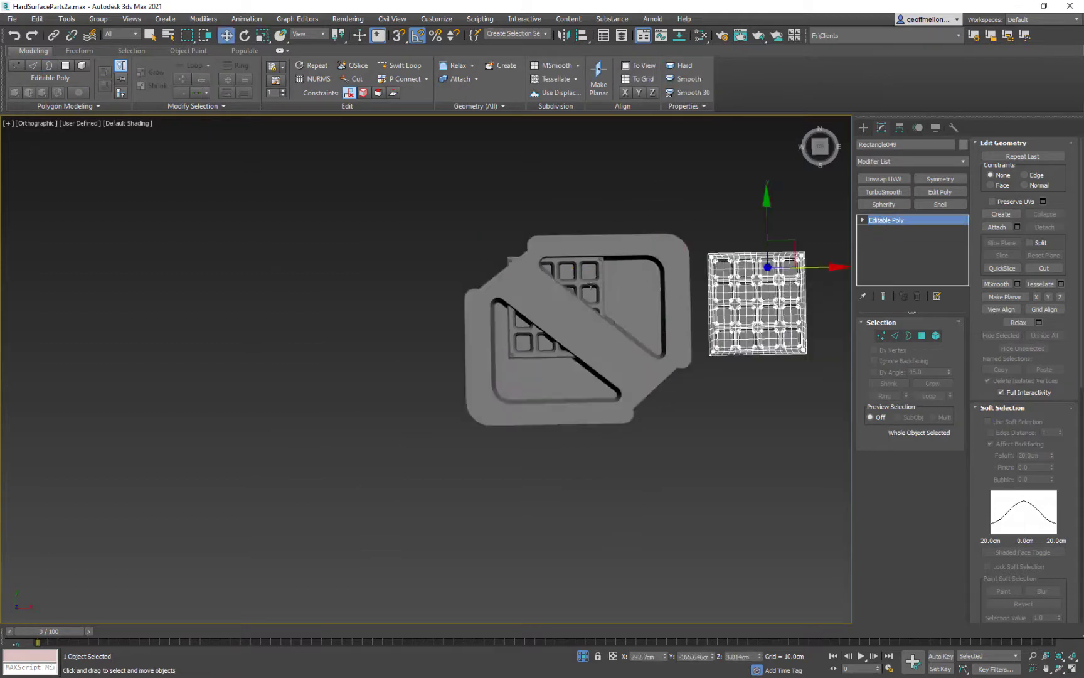
{"action": "left_click_drag", "start_coordinate": [574, 276], "coordinate": [364, 269]}
Step: Delete the corner screw elements from the grid panel to the right of the plate
{"action": "left_click", "coordinate": [769, 280]}
{"action": "middle_click_drag", "start_coordinate": [770, 279], "coordinate": [689, 292]}
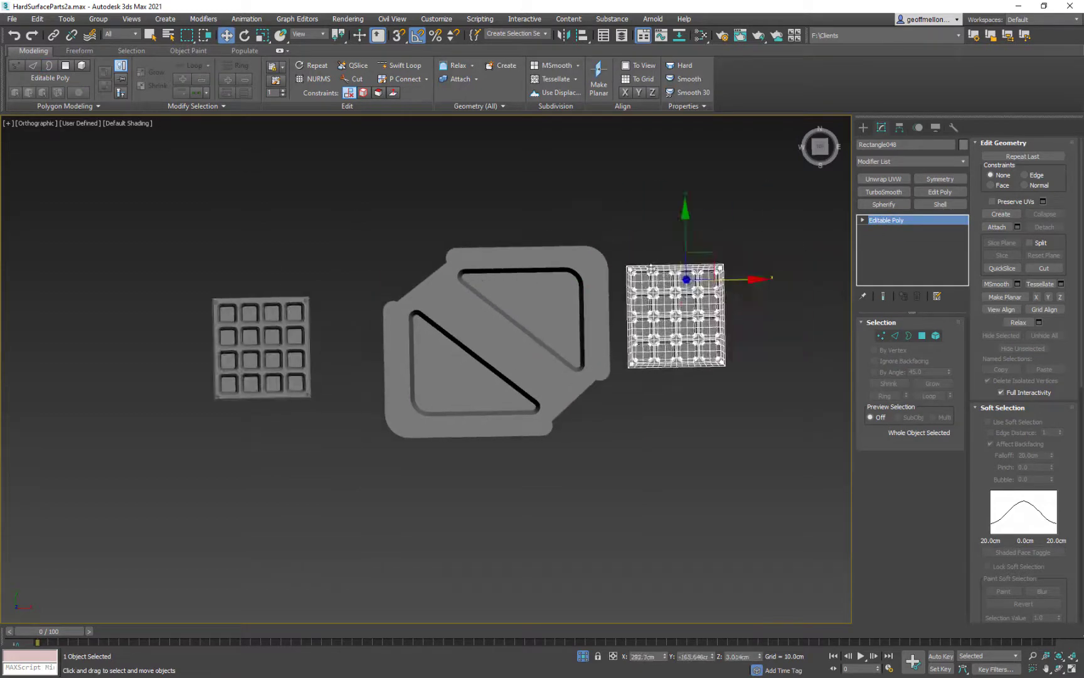
{"action": "key", "text": "5"}
{"action": "scroll", "coordinate": [692, 275], "scroll_direction": "up", "scroll_amount": 2}
{"action": "scroll", "coordinate": [751, 270], "scroll_direction": "up", "scroll_amount": 4}
{"action": "left_click", "coordinate": [782, 255]}
{"action": "middle_click_drag", "start_coordinate": [783, 256], "coordinate": [632, 230]}
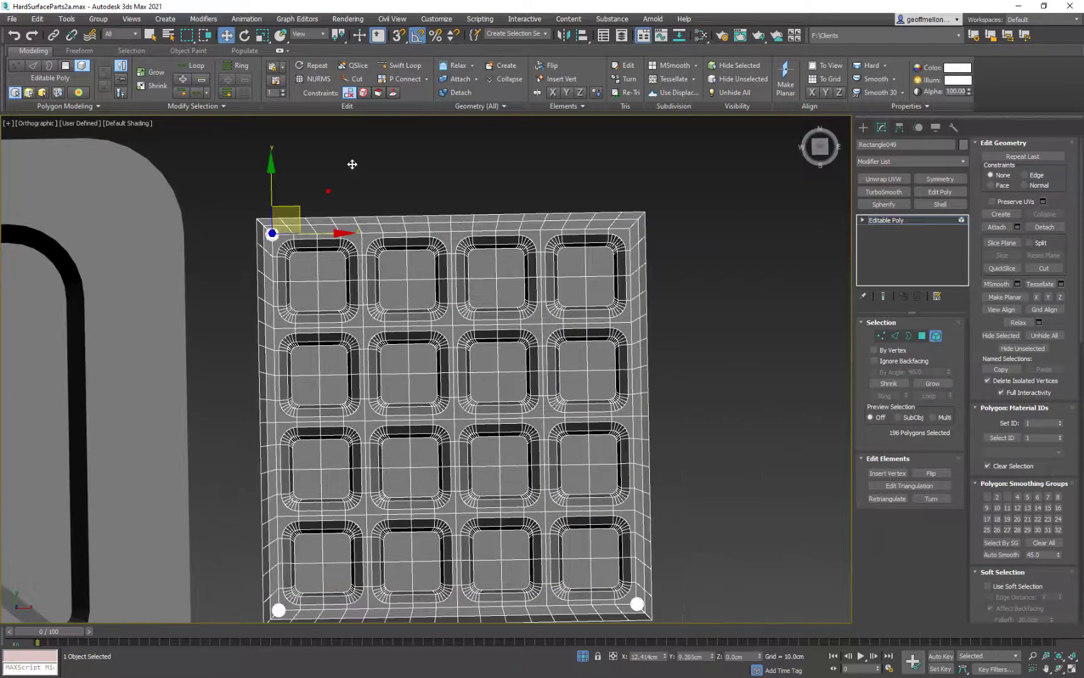
{"action": "left_click", "coordinate": [352, 164]}
{"action": "middle_click_drag", "start_coordinate": [352, 164], "coordinate": [402, 91]}
{"action": "scroll", "coordinate": [690, 401], "scroll_direction": "down", "scroll_amount": 5}
{"action": "key", "text": "5"}
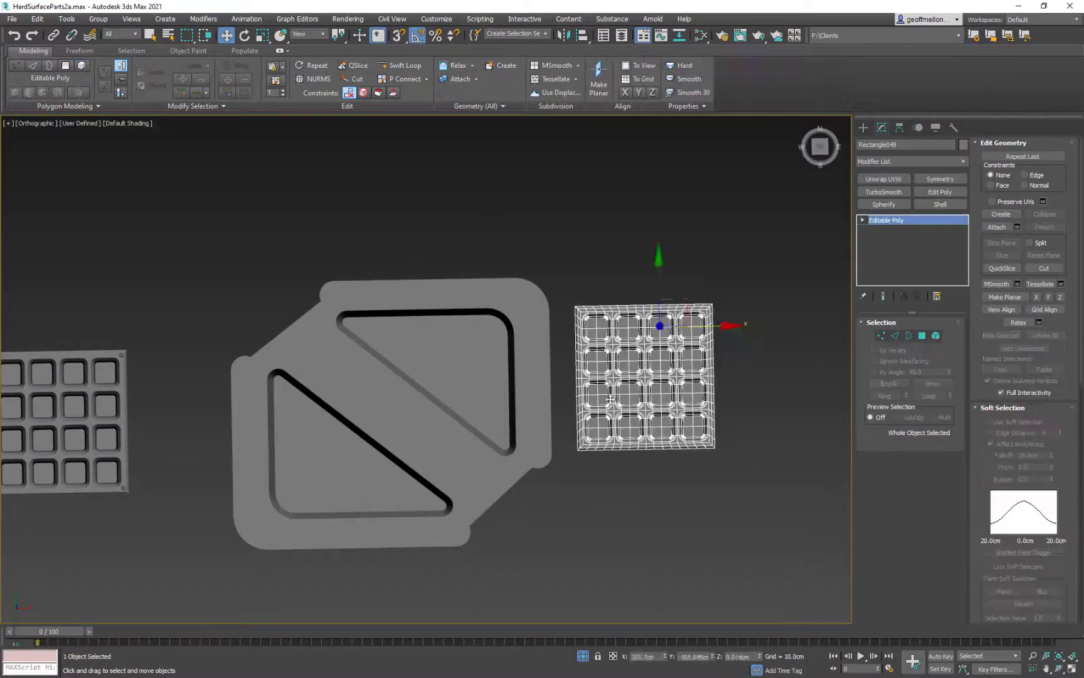
Step: Move the screwless grid panel back over the plate's upper-right triangle and enlarge it
{"action": "left_click_drag", "start_coordinate": [702, 307], "coordinate": [510, 314]}
{"action": "middle_click_drag", "start_coordinate": [500, 331], "coordinate": [508, 296]}
{"action": "key", "text": "r"}
{"action": "mouse_move", "coordinate": [475, 275]}
{"action": "left_mouse_down"}
{"action": "mouse_move", "coordinate": [476, 288]}
{"action": "mouse_move", "coordinate": [487, 281]}
{"action": "mouse_move", "coordinate": [470, 293]}
{"action": "left_mouse_up"}
{"action": "key", "text": "w"}
{"action": "middle_click_drag", "start_coordinate": [470, 292], "coordinate": [543, 303]}
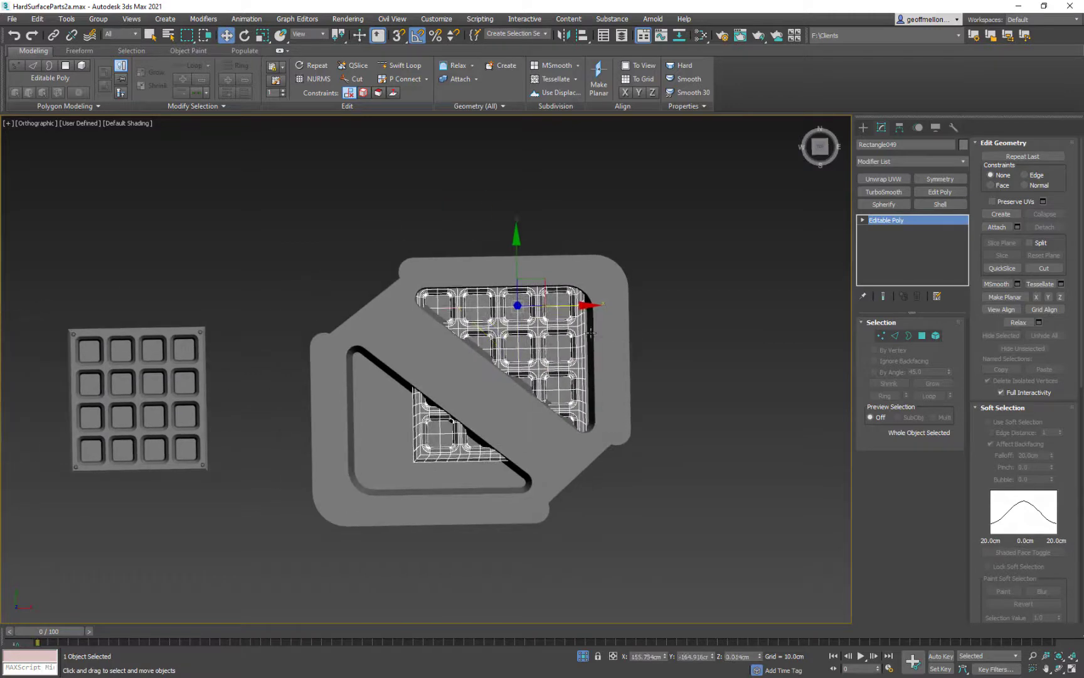
Step: Try to enlarge and shift the grid panel from its off-centre pivot to cover both triangles
{"action": "key", "text": "r"}
{"action": "left_click_drag", "start_coordinate": [554, 369], "coordinate": [553, 345]}
{"action": "left_click_drag", "start_coordinate": [570, 306], "coordinate": [543, 305]}
{"action": "key", "text": "r"}
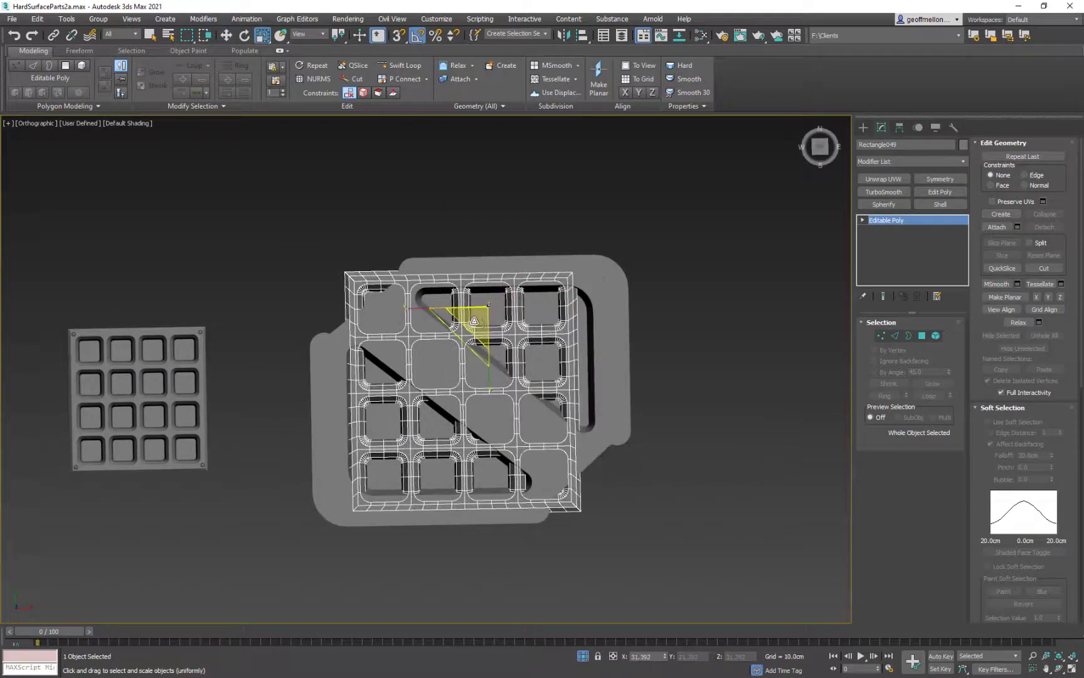
{"action": "left_click_drag", "start_coordinate": [480, 317], "coordinate": [480, 301]}
{"action": "middle_click_drag", "start_coordinate": [542, 361], "coordinate": [547, 344]}
{"action": "key", "text": "ctrl+z"}
{"action": "left_click_drag", "start_coordinate": [486, 310], "coordinate": [485, 303]}
{"action": "key", "text": "w"}
{"action": "key", "text": "ctrl+z"}
{"action": "key", "text": "ctrl+z"}
{"action": "key", "text": "ctrl+z"}
{"action": "key", "text": "ctrl+z"}
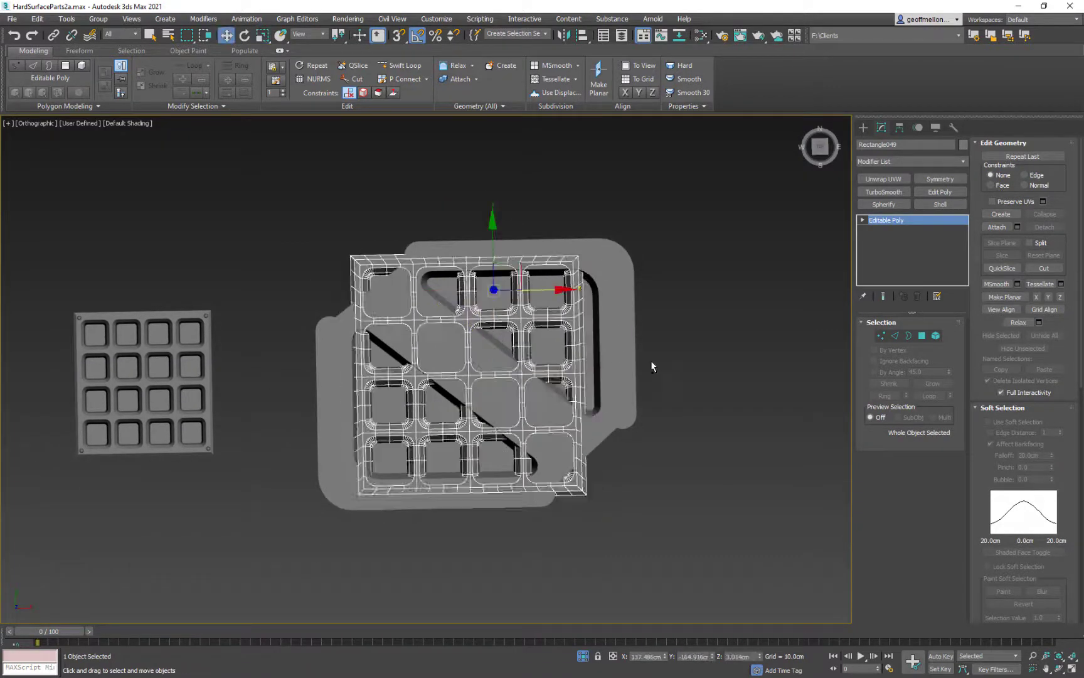
Step: Center the screwless grid panel's pivot on the object
{"action": "left_click", "coordinate": [900, 128]}
{"action": "left_click", "coordinate": [911, 206]}
{"action": "left_click", "coordinate": [913, 265]}
{"action": "left_click", "coordinate": [917, 297]}
{"action": "left_click", "coordinate": [882, 127]}
Step: Enlarge the grid panel uniformly and move it left and down to cover both triangular openings
{"action": "middle_click_drag", "start_coordinate": [524, 367], "coordinate": [536, 347]}
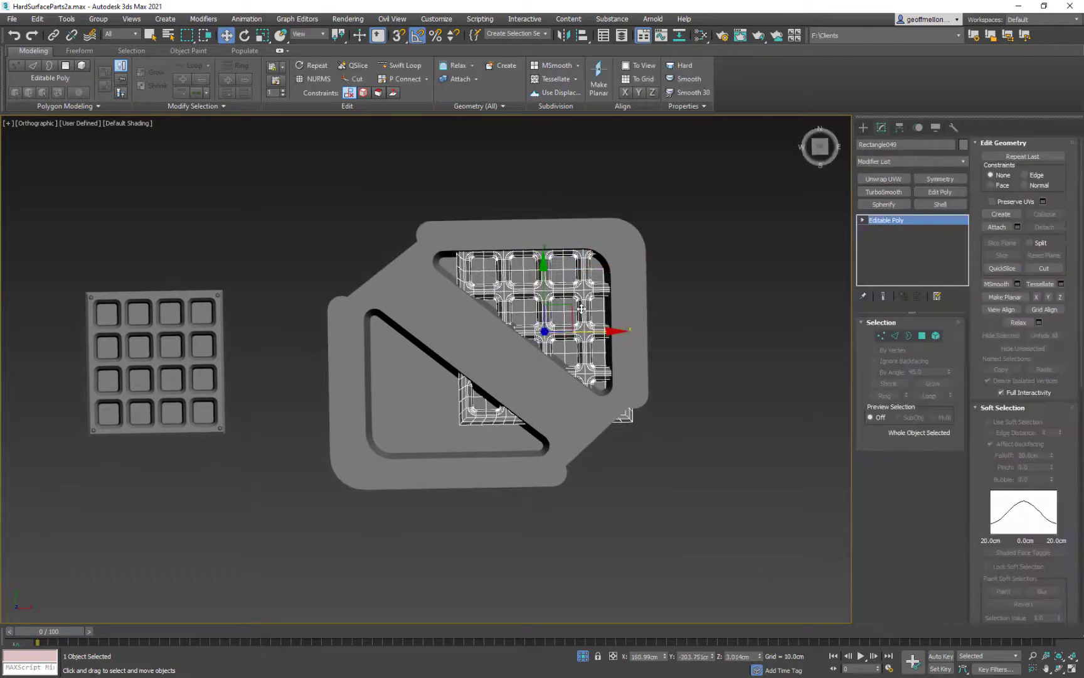
{"action": "key", "text": "r"}
{"action": "left_click_drag", "start_coordinate": [531, 344], "coordinate": [531, 314]}
{"action": "key", "text": "w"}
{"action": "left_click_drag", "start_coordinate": [592, 331], "coordinate": [538, 332]}
{"action": "left_click_drag", "start_coordinate": [489, 270], "coordinate": [492, 286]}
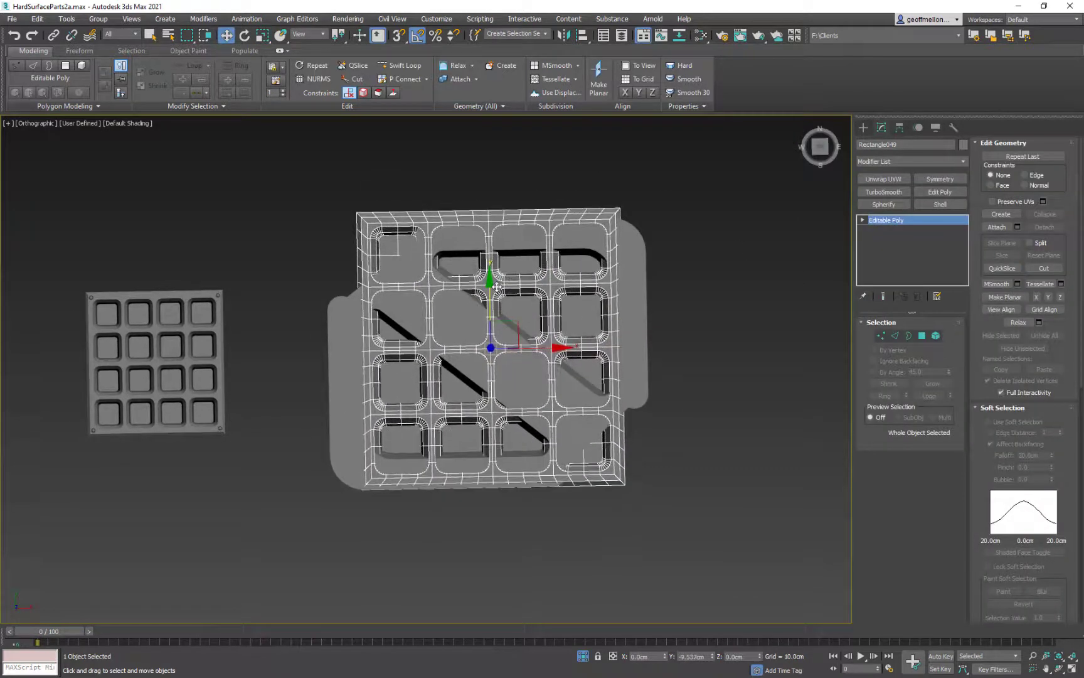
Step: Lower the grid panel behind the plate and scale it down slightly to fit behind both triangular openings
{"action": "middle_click_drag", "start_coordinate": [570, 321], "coordinate": [561, 241], "text": "alt"}
{"action": "scroll", "coordinate": [552, 248], "scroll_direction": "down", "scroll_amount": 1}
{"action": "key", "text": "r"}
{"action": "left_click_drag", "start_coordinate": [482, 274], "coordinate": [482, 304]}
{"action": "middle_click_drag", "start_coordinate": [562, 320], "coordinate": [581, 394], "text": "alt"}
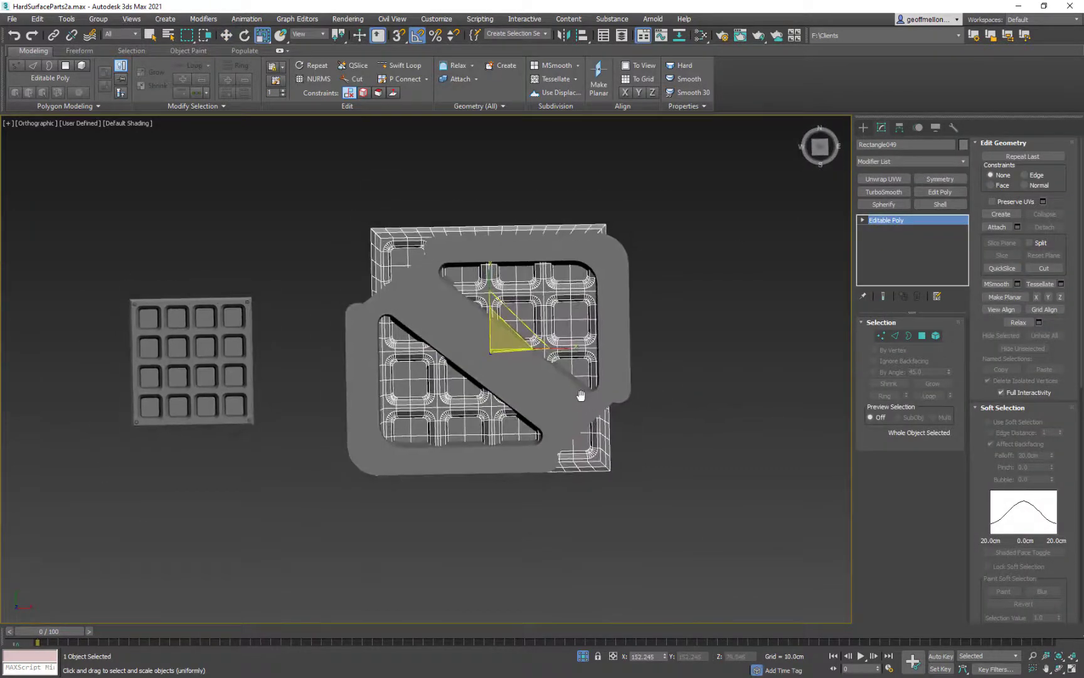
{"action": "key", "text": "F4"}
Step: Delete the small grid panel beside the plate and end isolation to bring back the whole parts sheet
{"action": "middle_click_drag", "start_coordinate": [667, 369], "coordinate": [631, 360]}
{"action": "right_click", "coordinate": [679, 336]}
{"action": "left_click", "coordinate": [188, 339]}
{"action": "key", "text": "Delete"}
{"action": "right_click", "coordinate": [580, 339]}
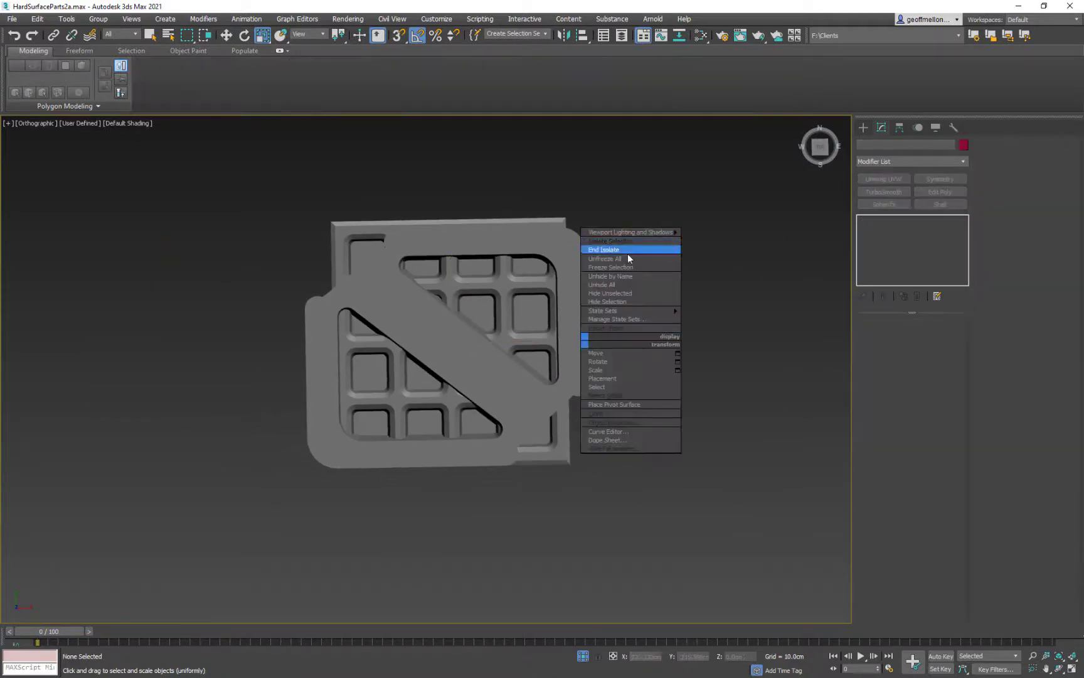
{"action": "left_click", "coordinate": [627, 252]}
Step: Move the enlarged grid panel slightly down inside the wire box frame
{"action": "scroll", "coordinate": [448, 301], "scroll_direction": "down", "scroll_amount": 2}
{"action": "mouse_move", "coordinate": [439, 295]}
{"action": "middle_mouse_down", "text": "alt"}
{"action": "mouse_move", "coordinate": [470, 297]}
{"action": "mouse_move", "coordinate": [438, 300]}
{"action": "middle_mouse_up", "text": "alt"}
{"action": "left_click", "coordinate": [437, 299]}
{"action": "key", "text": "e"}
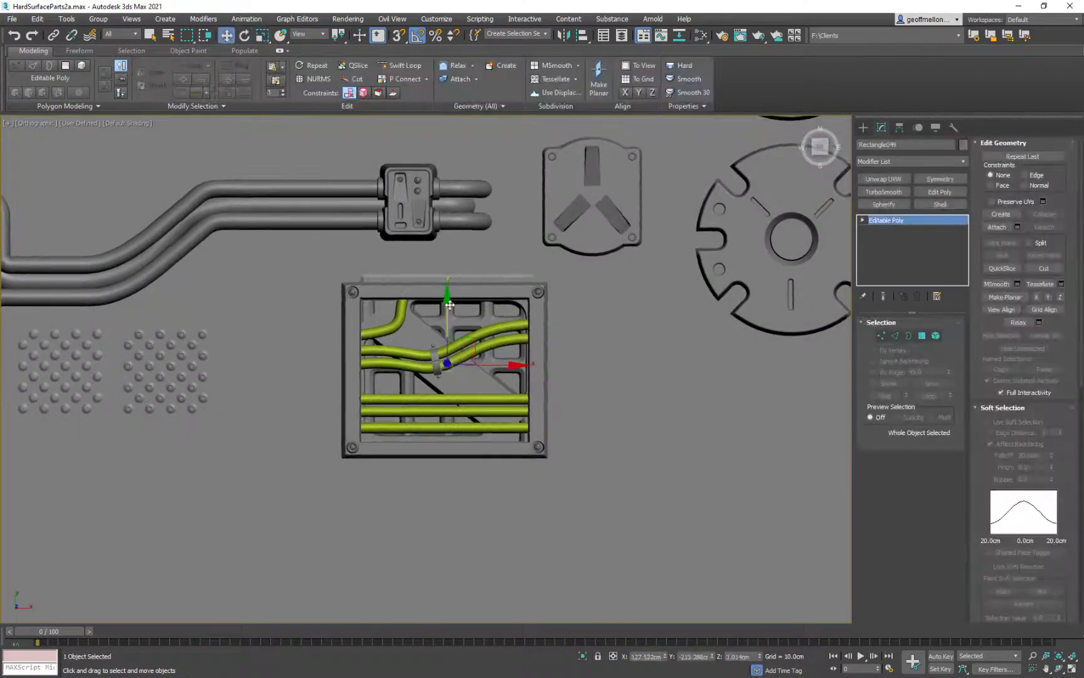
{"action": "left_click_drag", "start_coordinate": [449, 305], "coordinate": [445, 314]}
{"action": "scroll", "coordinate": [445, 314], "scroll_direction": "up", "scroll_amount": 3}
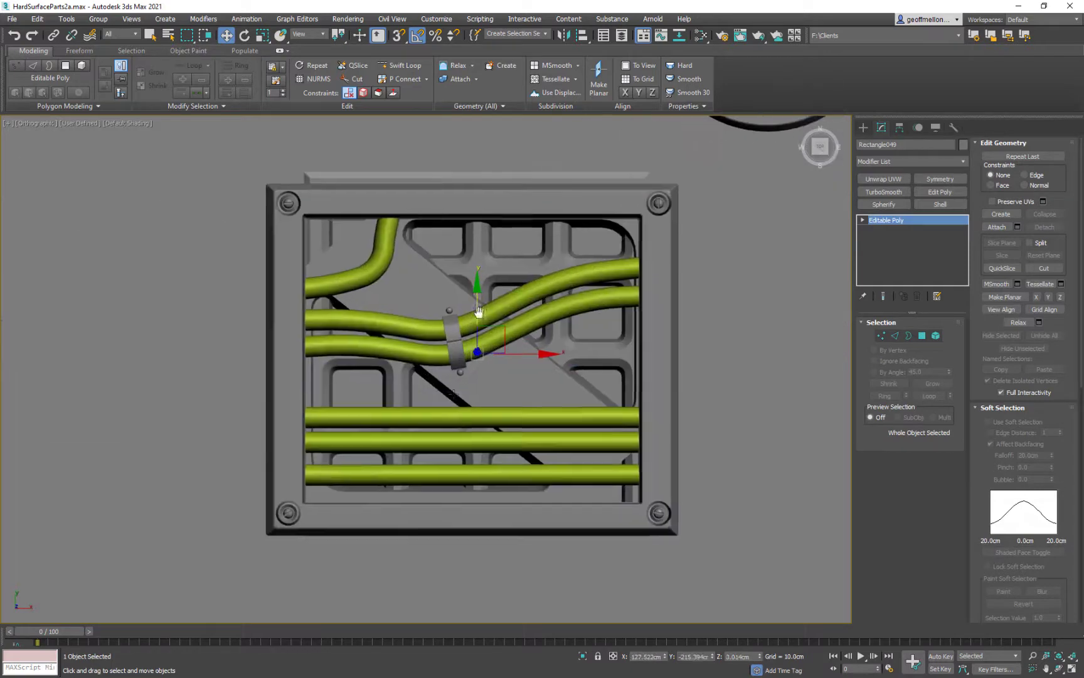
Step: Shift the triangular-cutout plate slightly left and down inside the frame
{"action": "key", "text": "5"}
{"action": "middle_click_drag", "start_coordinate": [586, 342], "coordinate": [560, 370]}
{"action": "left_click", "coordinate": [936, 336]}
{"action": "left_click", "coordinate": [535, 406]}
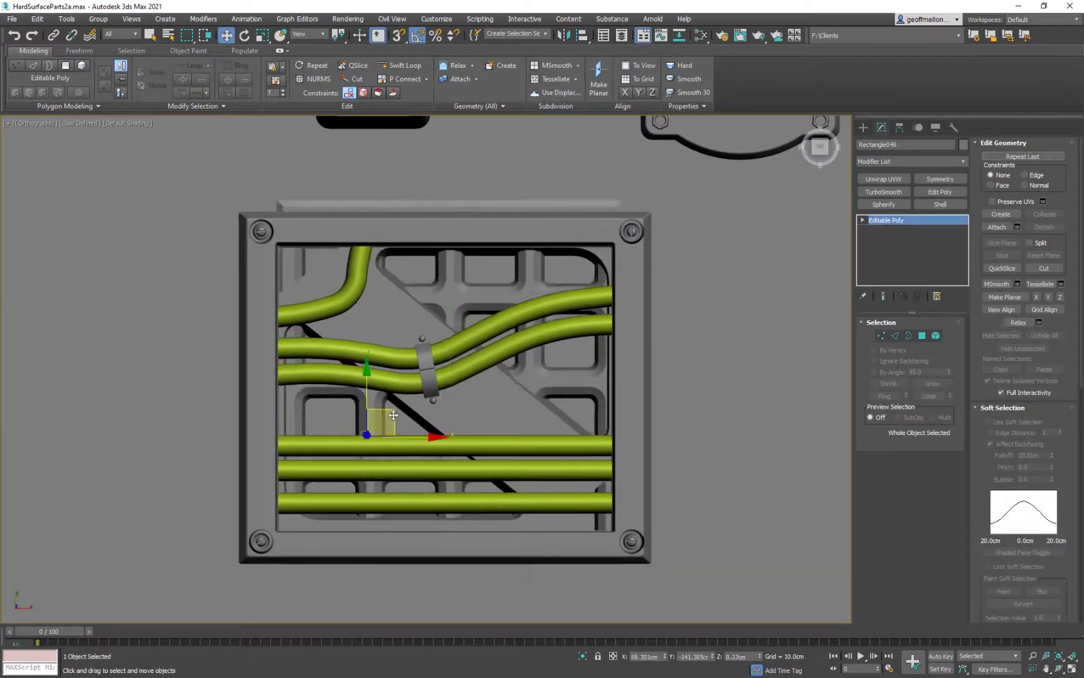
Step: Pull the plate's diagonal lower-right and upper-left corner edges outward to fill the corners behind the frame
{"action": "key", "text": "2"}
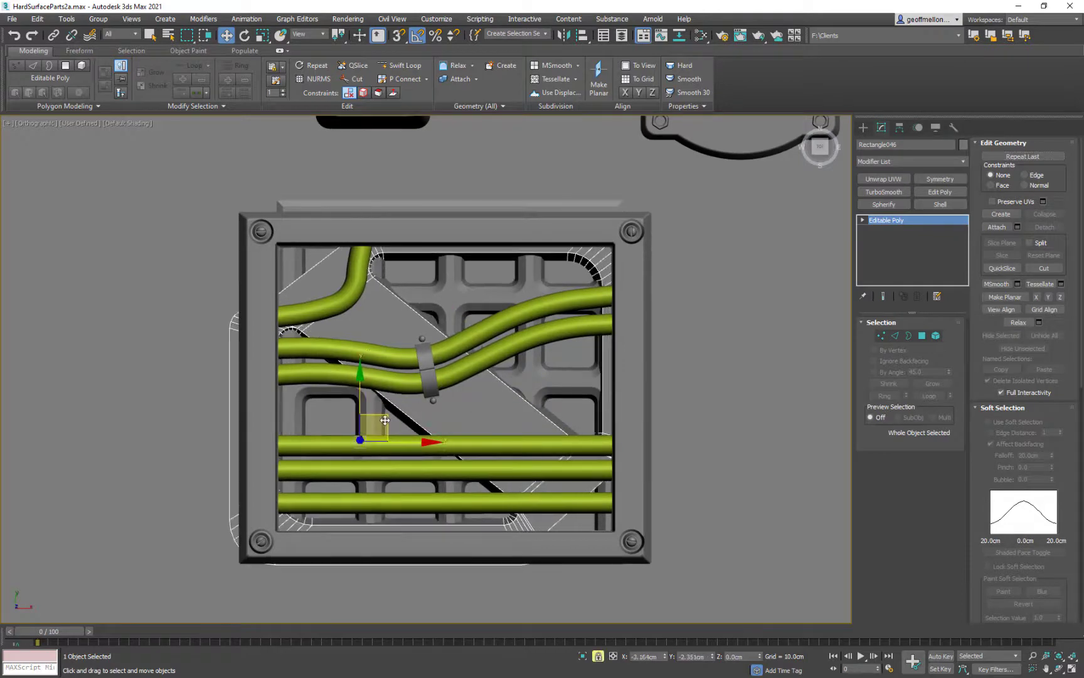
{"action": "left_click", "coordinate": [594, 492]}
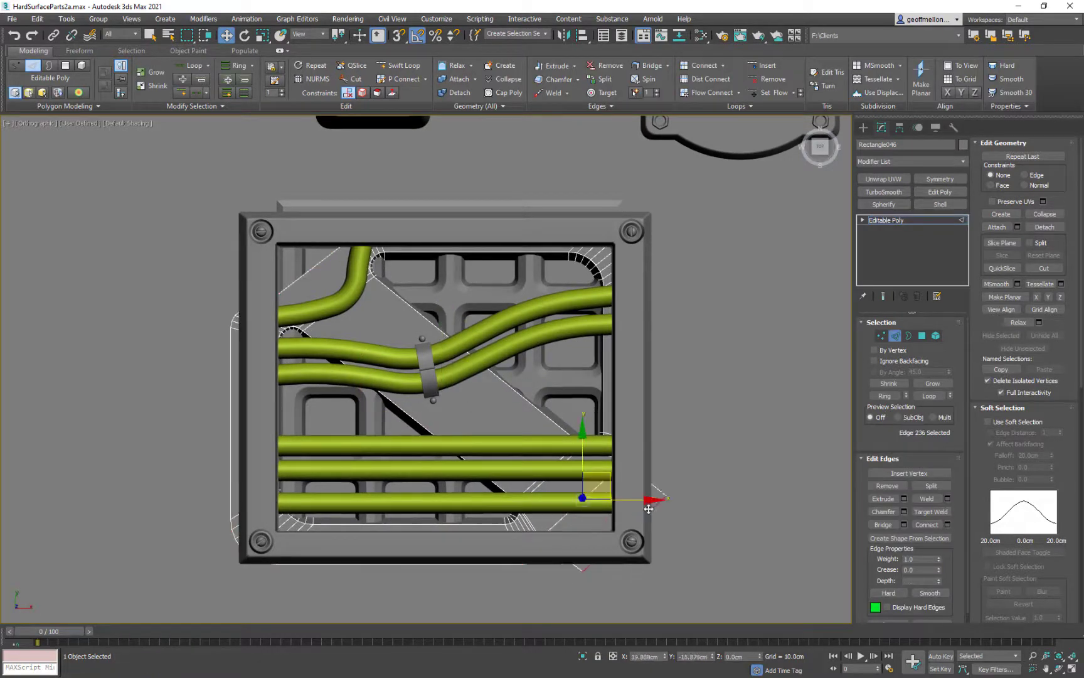
{"action": "scroll", "coordinate": [457, 244], "scroll_direction": "down", "scroll_amount": 3}
{"action": "scroll", "coordinate": [528, 319], "scroll_direction": "up", "scroll_amount": 3}
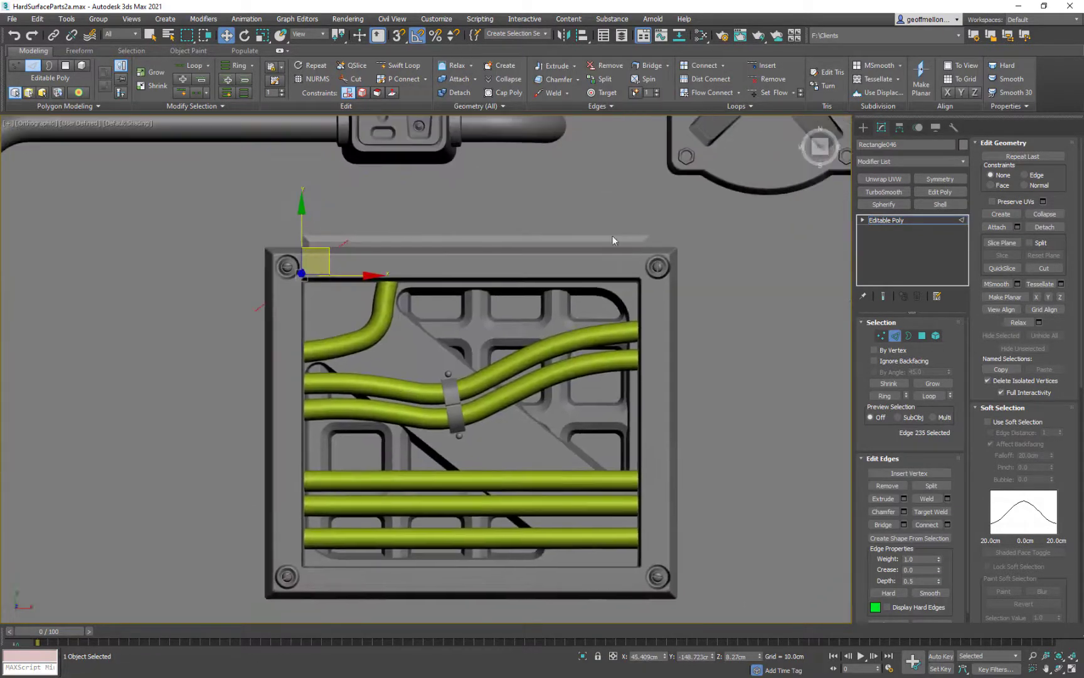
{"action": "scroll", "coordinate": [336, 246], "scroll_direction": "up", "scroll_amount": 5}
{"action": "key", "text": "F3"}
{"action": "middle_click_drag", "start_coordinate": [351, 277], "coordinate": [353, 263]}
{"action": "left_click", "coordinate": [339, 257]}
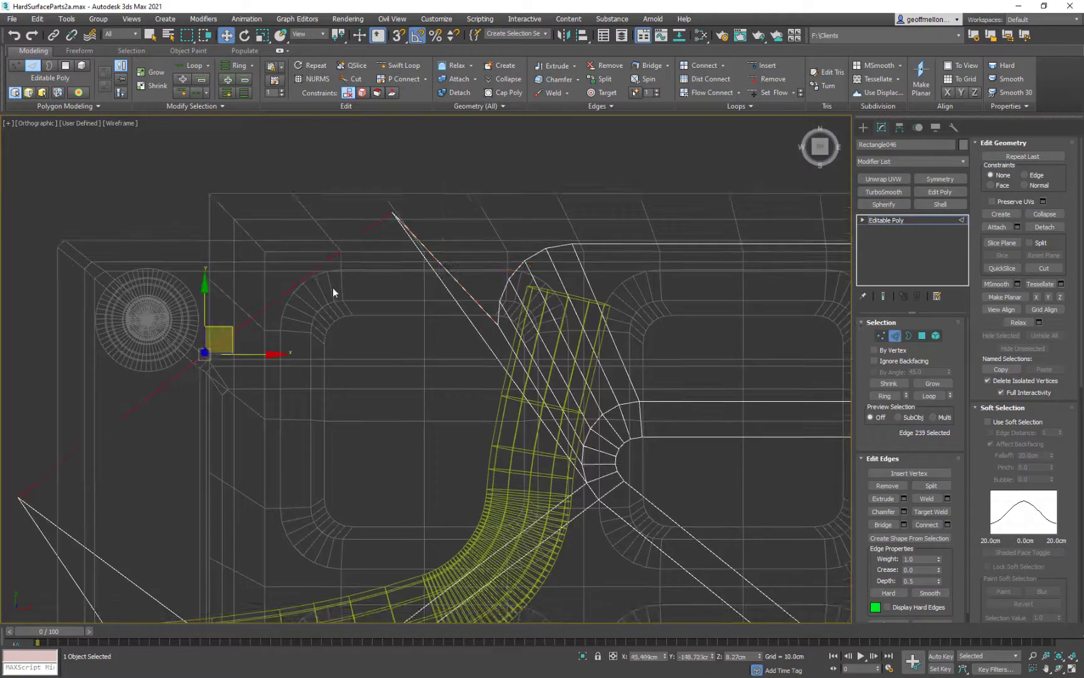
{"action": "left_click_drag", "start_coordinate": [225, 328], "coordinate": [228, 403]}
Step: Scale down the plate's upper-left and lower-right diagonal corner edges so they stay beneath the frame
{"action": "key", "text": "r"}
{"action": "key", "text": "F3"}
{"action": "scroll", "coordinate": [227, 402], "scroll_direction": "down", "scroll_amount": 6}
{"action": "middle_click_drag", "start_coordinate": [528, 371], "coordinate": [484, 176]}
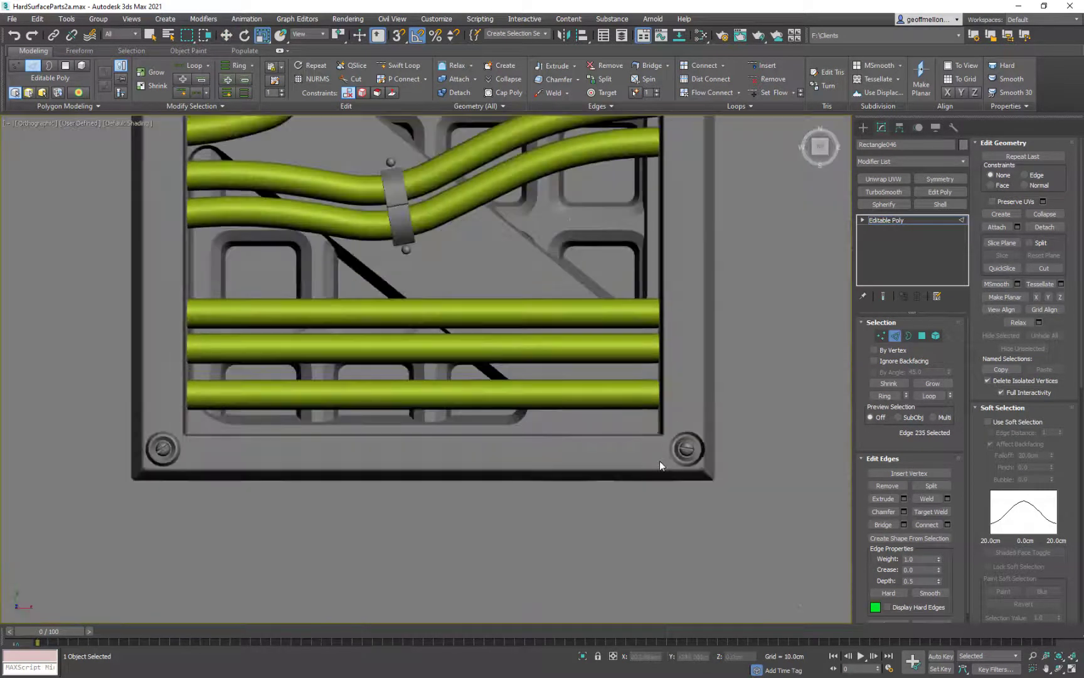
{"action": "key", "text": "F3"}
{"action": "left_click", "coordinate": [654, 444]}
{"action": "key", "text": "F3"}
{"action": "scroll", "coordinate": [667, 475], "scroll_direction": "down", "scroll_amount": 2}
{"action": "middle_click_drag", "start_coordinate": [581, 390], "coordinate": [563, 443]}
{"action": "middle_click_drag", "start_coordinate": [583, 415], "coordinate": [571, 280], "text": "alt"}
{"action": "key", "text": "t"}
{"action": "key", "text": "z"}
{"action": "scroll", "coordinate": [625, 330], "scroll_direction": "down", "scroll_amount": 10}
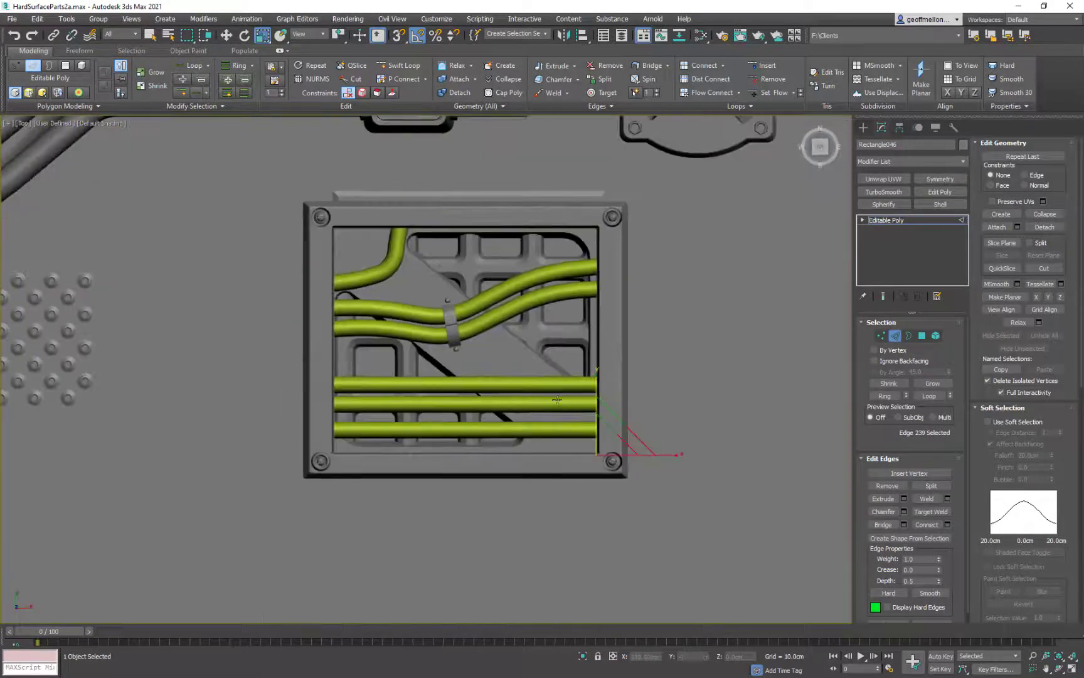
Step: Move the edges along the plate's right side slightly inward from the frame's outer edge
{"action": "key", "text": "F3"}
{"action": "left_click", "coordinate": [627, 309]}
{"action": "key", "text": "w"}
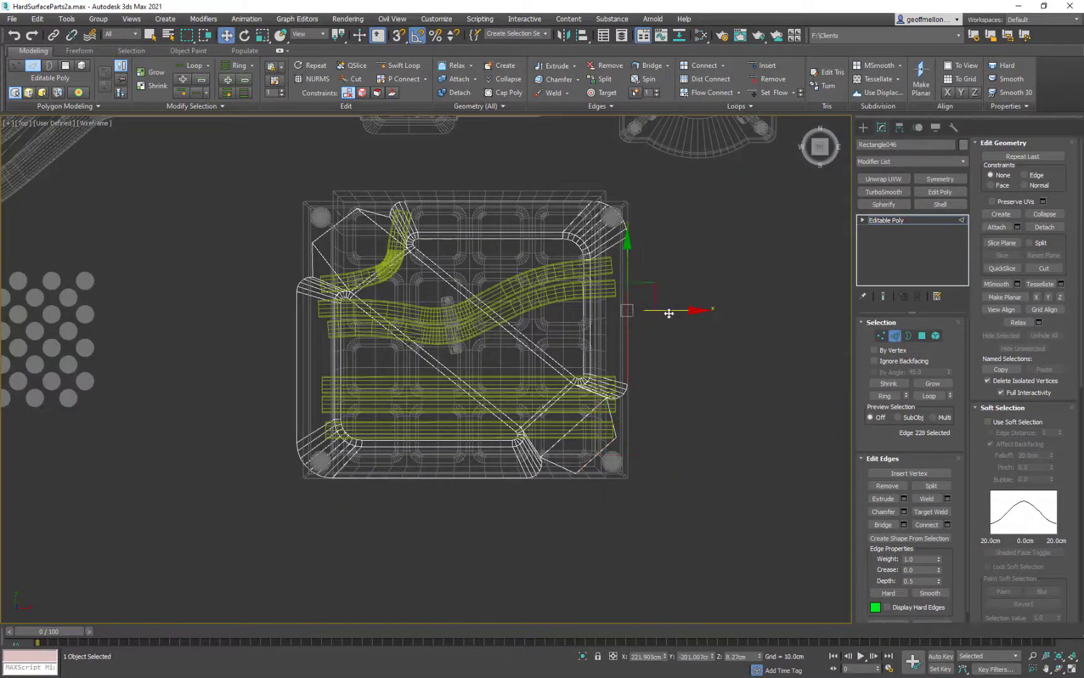
{"action": "double_click", "coordinate": [626, 342]}
{"action": "left_click_drag", "start_coordinate": [286, 176], "coordinate": [607, 509], "text": "alt"}
{"action": "left_click_drag", "start_coordinate": [670, 318], "coordinate": [665, 319]}
Step: Try to move the edges along the plate's left side inward and undo it
{"action": "double_click", "coordinate": [622, 312]}
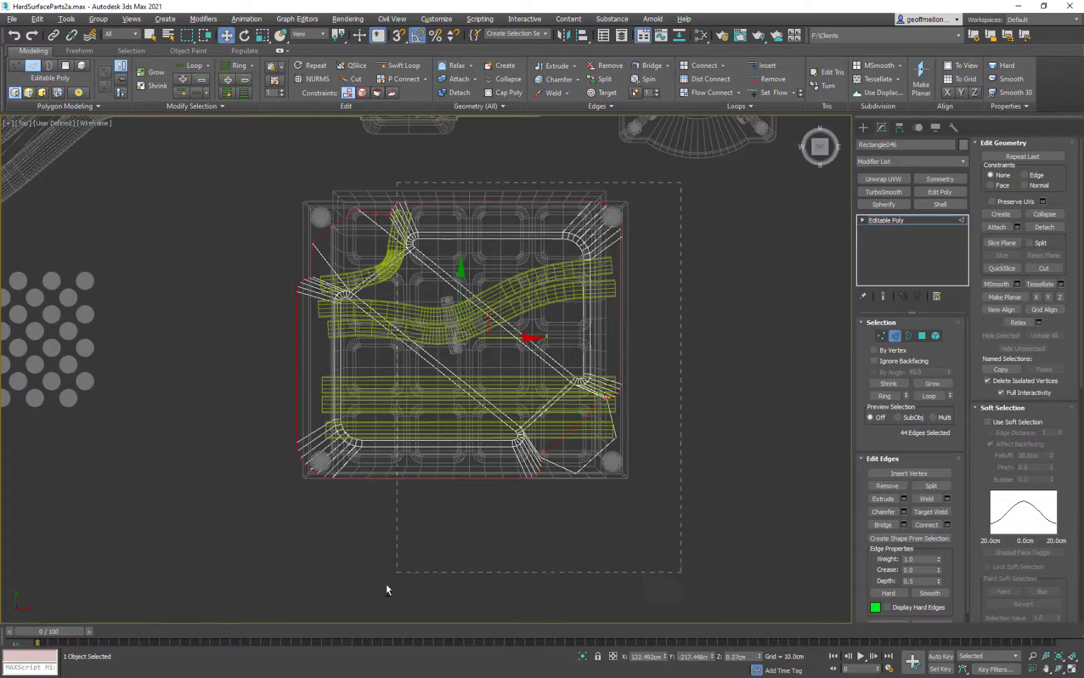
{"action": "left_click_drag", "start_coordinate": [387, 590], "coordinate": [312, 598], "text": "alt"}
{"action": "left_click_drag", "start_coordinate": [358, 371], "coordinate": [367, 369]}
{"action": "key", "text": "ctrl+z"}
{"action": "key", "text": "ctrl+z"}
Step: Limit the edge selection to the plate's left side and move it slightly inward beneath the frame
{"action": "left_click_drag", "start_coordinate": [641, 190], "coordinate": [365, 540], "text": "alt"}
{"action": "left_click_drag", "start_coordinate": [287, 169], "coordinate": [447, 250], "text": "alt"}
{"action": "left_click_drag", "start_coordinate": [378, 387], "coordinate": [388, 388]}
{"action": "key", "text": "F3"}
{"action": "mouse_move", "coordinate": [544, 341]}
{"action": "middle_mouse_down"}
{"action": "mouse_move", "coordinate": [531, 329]}
{"action": "mouse_move", "coordinate": [531, 348]}
{"action": "middle_mouse_up"}
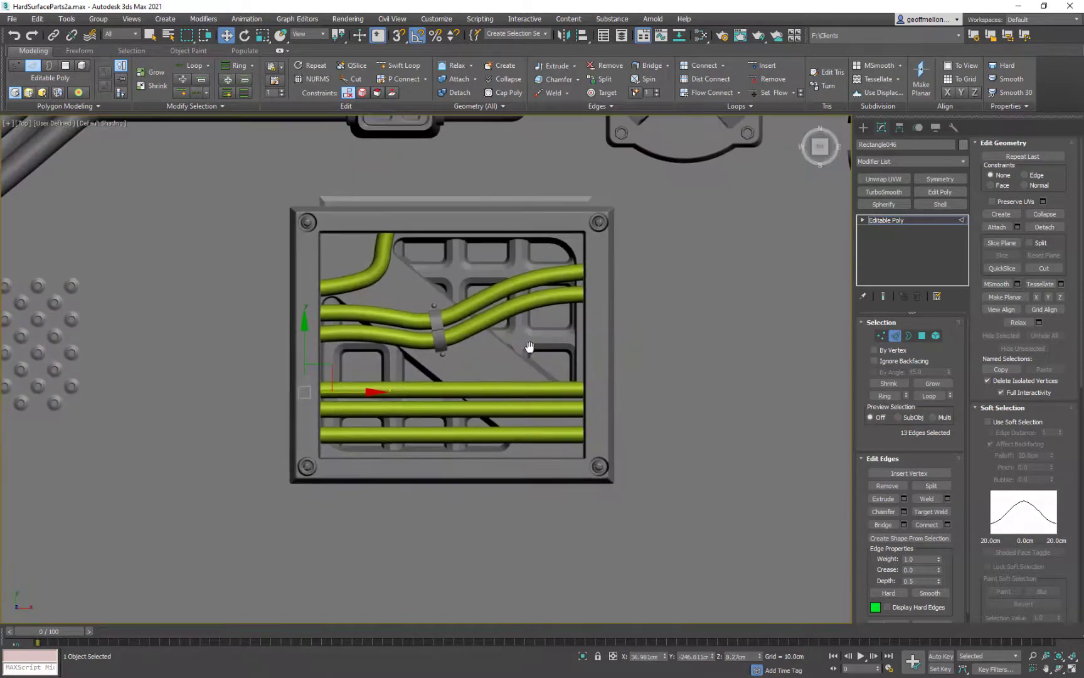
Step: Copy the two-wire clamp onto the single curved wire in the box's upper-left corner
{"action": "left_click", "coordinate": [438, 340]}
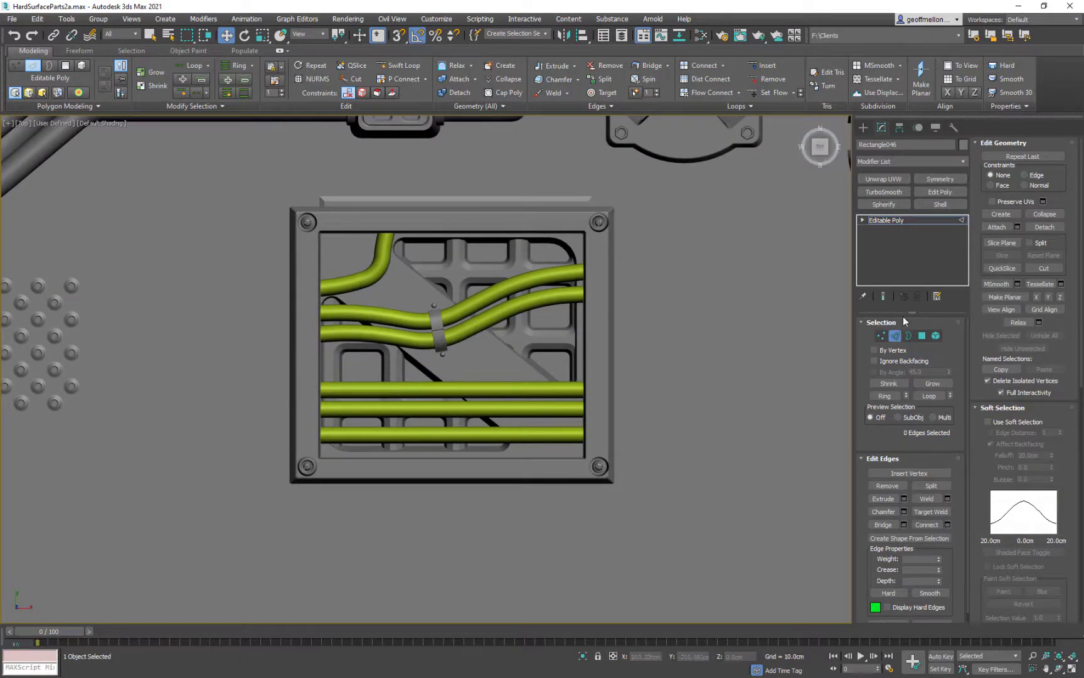
{"action": "key", "text": "2"}
{"action": "middle_click_drag", "start_coordinate": [454, 249], "coordinate": [483, 223]}
{"action": "left_click", "coordinate": [469, 301]}
{"action": "left_click_drag", "start_coordinate": [483, 289], "coordinate": [413, 234], "text": "shift"}
{"action": "left_click", "coordinate": [542, 391]}
Step: Rotate the copied clamp to line up across the single curved wire
{"action": "key", "text": "e"}
{"action": "middle_click_drag", "start_coordinate": [540, 389], "coordinate": [603, 422]}
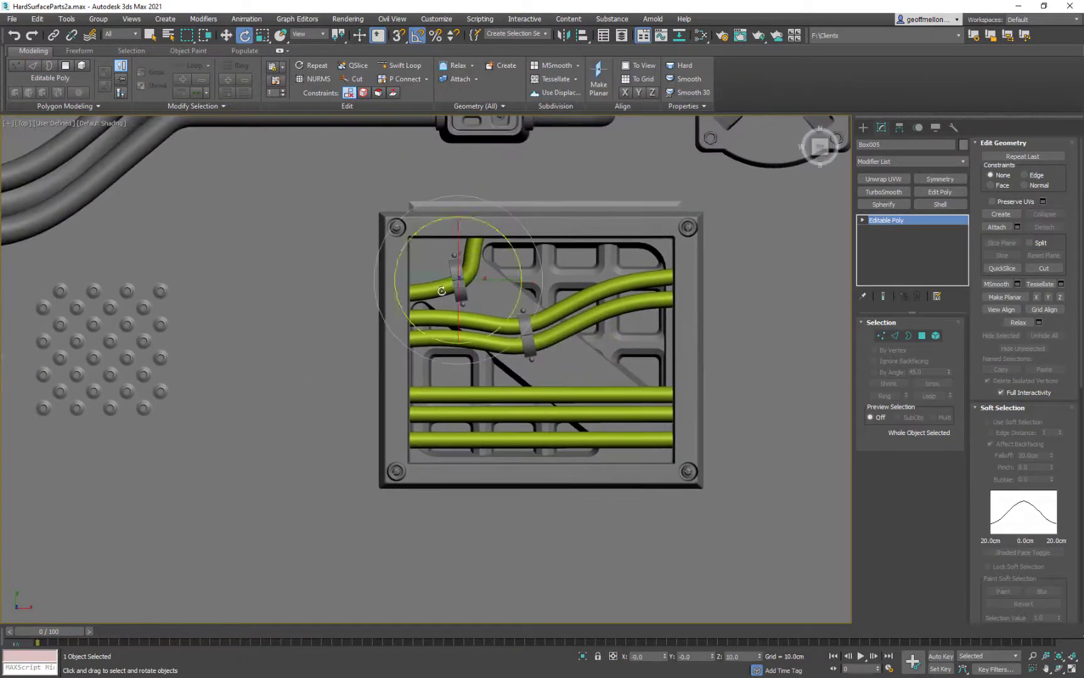
{"action": "scroll", "coordinate": [449, 414], "scroll_direction": "down", "scroll_amount": 7}
{"action": "middle_click_drag", "start_coordinate": [452, 397], "coordinate": [501, 348]}
{"action": "key", "text": "z"}
{"action": "left_click_drag", "start_coordinate": [500, 348], "coordinate": [471, 273]}
Step: Add a Symmetry modifier on the Y axis to the copied clamp and adjust its mirror for a single-wire width
{"action": "scroll", "coordinate": [497, 334], "scroll_direction": "down", "scroll_amount": 2}
{"action": "left_click", "coordinate": [935, 180]}
{"action": "left_click", "coordinate": [906, 344]}
{"action": "key", "text": "w"}
{"action": "key", "text": "1"}
{"action": "middle_click_drag", "start_coordinate": [474, 329], "coordinate": [524, 270], "text": "alt"}
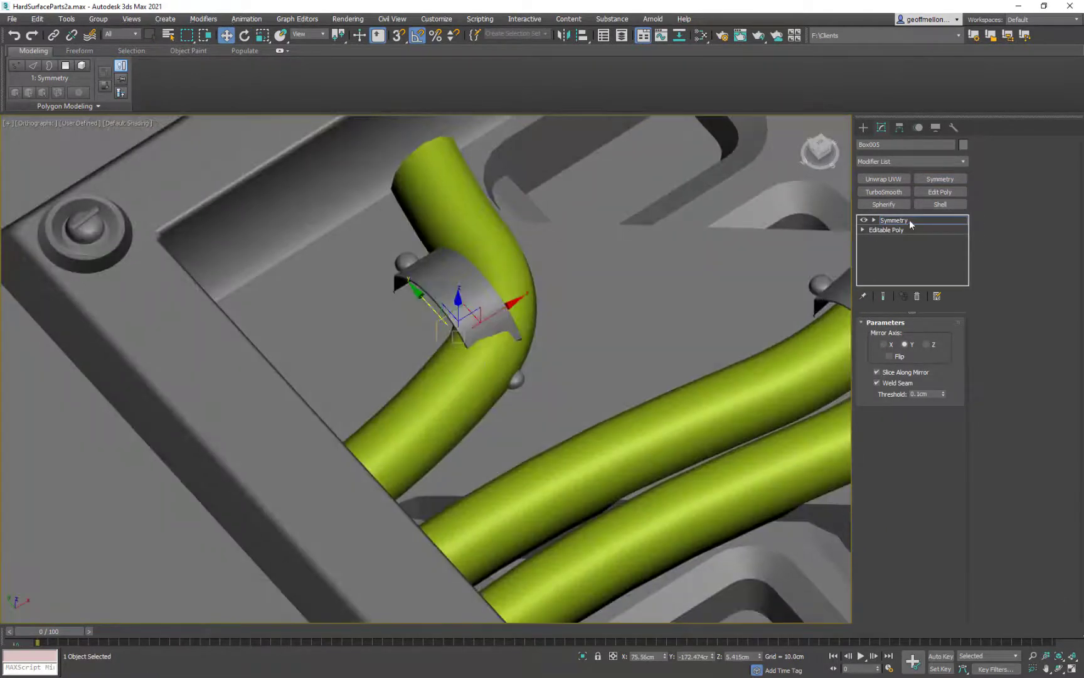
{"action": "left_click", "coordinate": [909, 221]}
Step: Raise the single-wire clamp, move it to the straighter part of the wire, then scale and rotate it to fit
{"action": "left_click_drag", "start_coordinate": [479, 320], "coordinate": [480, 305]}
{"action": "middle_click_drag", "start_coordinate": [546, 257], "coordinate": [520, 288], "text": "alt"}
{"action": "left_click_drag", "start_coordinate": [478, 330], "coordinate": [377, 366]}
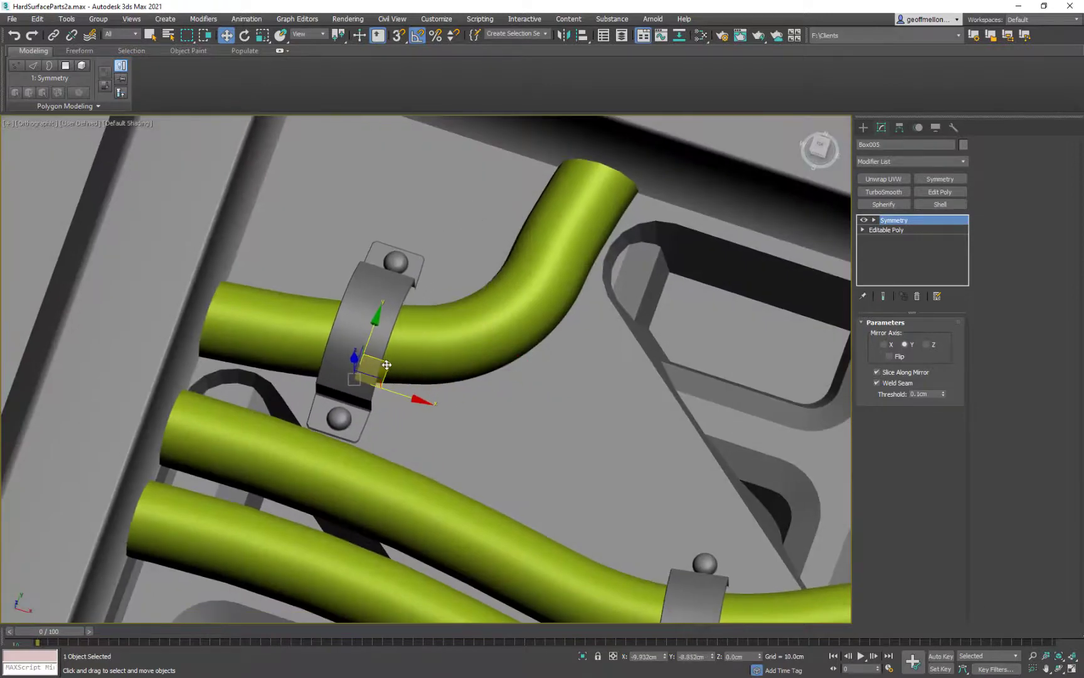
{"action": "middle_click_drag", "start_coordinate": [382, 358], "coordinate": [411, 392], "text": "alt"}
{"action": "key", "text": "r"}
{"action": "left_click_drag", "start_coordinate": [360, 377], "coordinate": [368, 400]}
{"action": "key", "text": "e"}
{"action": "mouse_move", "coordinate": [428, 360]}
{"action": "left_mouse_down"}
{"action": "mouse_move", "coordinate": [435, 343]}
{"action": "mouse_move", "coordinate": [386, 346]}
{"action": "left_mouse_up"}
Step: Copy the single-wire clamp to the wire's bend and rotate it across the wire there
{"action": "key", "text": "w"}
{"action": "left_click_drag", "start_coordinate": [386, 346], "coordinate": [515, 272], "text": "shift"}
{"action": "left_click", "coordinate": [551, 394]}
{"action": "key", "text": "e"}
{"action": "left_click_drag", "start_coordinate": [529, 340], "coordinate": [556, 327]}
{"action": "key", "text": "w"}
{"action": "left_click_drag", "start_coordinate": [514, 275], "coordinate": [524, 274]}
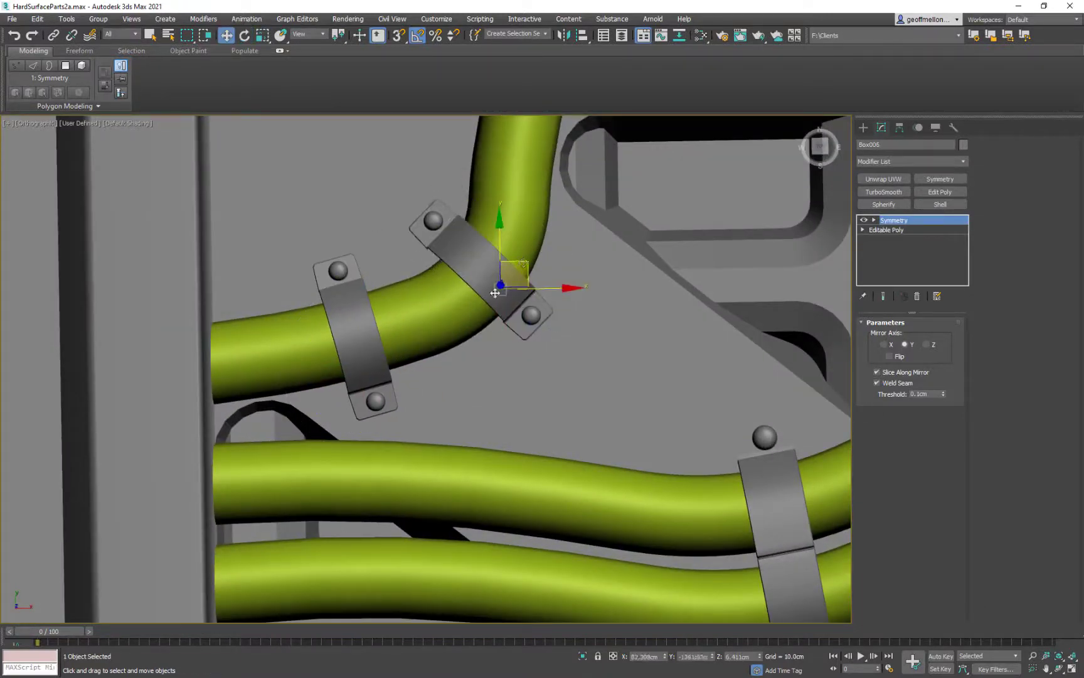
Step: Turn off viewport rendering for the wire splines and start editing their vertices
{"action": "scroll", "coordinate": [565, 339], "scroll_direction": "down", "scroll_amount": 8}
{"action": "mouse_move", "coordinate": [597, 371]}
{"action": "middle_mouse_down"}
{"action": "mouse_move", "coordinate": [577, 285]}
{"action": "mouse_move", "coordinate": [534, 288]}
{"action": "mouse_move", "coordinate": [550, 272]}
{"action": "middle_mouse_up"}
{"action": "left_click", "coordinate": [576, 285]}
{"action": "key", "text": "1"}
{"action": "left_click", "coordinate": [873, 343]}
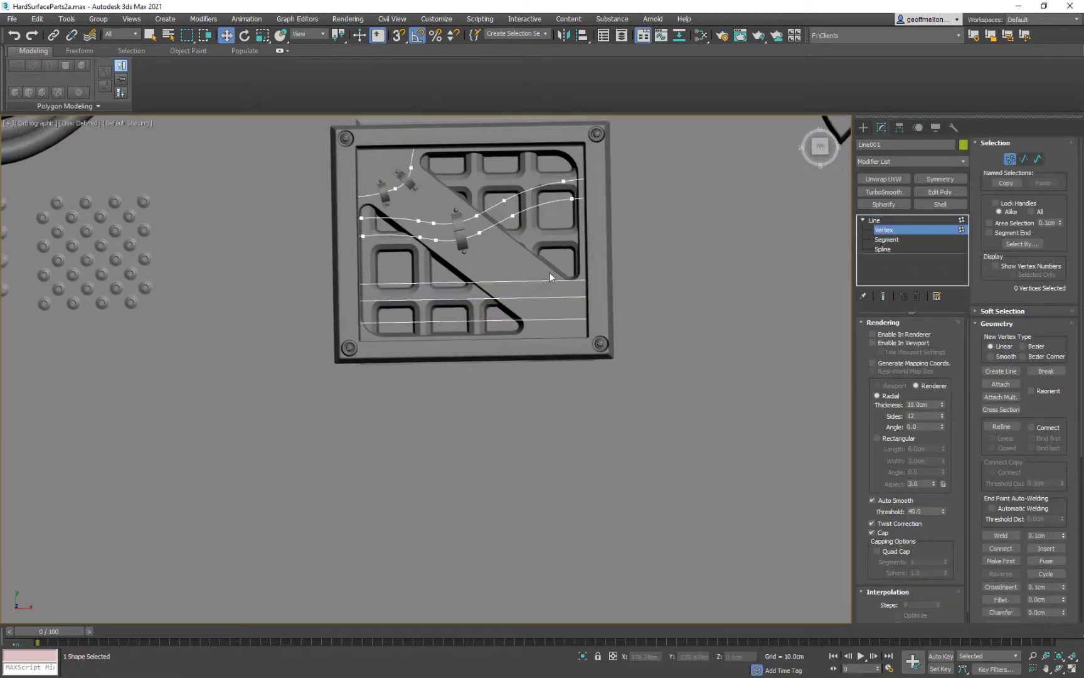
Step: Refine the three straight lower wires with one new vertex each near their right ends
{"action": "right_click", "coordinate": [547, 269]}
{"action": "left_click", "coordinate": [531, 319]}
{"action": "left_click", "coordinate": [541, 280]}
{"action": "left_click", "coordinate": [543, 298]}
{"action": "left_click", "coordinate": [543, 320]}
{"action": "right_click", "coordinate": [543, 318]}
Step: Select the three new vertices, change the transform centre, and try scaling them together
{"action": "left_click_drag", "start_coordinate": [538, 220], "coordinate": [624, 336]}
{"action": "key", "text": "r"}
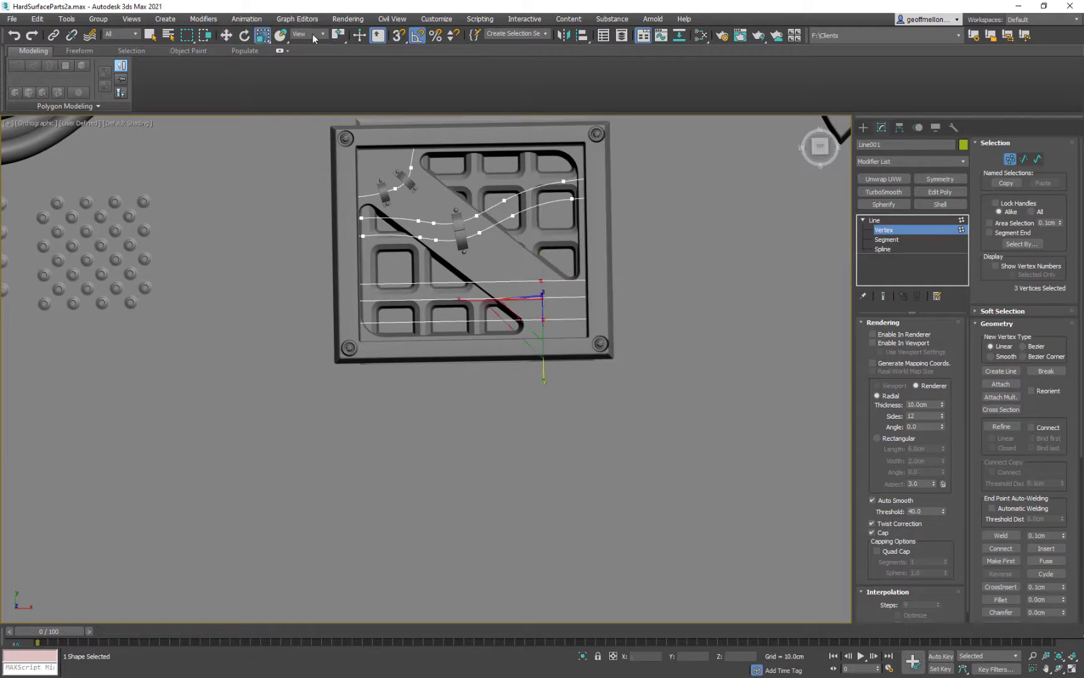
{"action": "left_click_drag", "start_coordinate": [338, 35], "coordinate": [337, 69]}
{"action": "left_click_drag", "start_coordinate": [543, 314], "coordinate": [543, 336]}
{"action": "key", "text": "ctrl+z"}
Step: Refine the lower wires with additional vertices on both sides of the three selected ones
{"action": "right_click", "coordinate": [520, 264]}
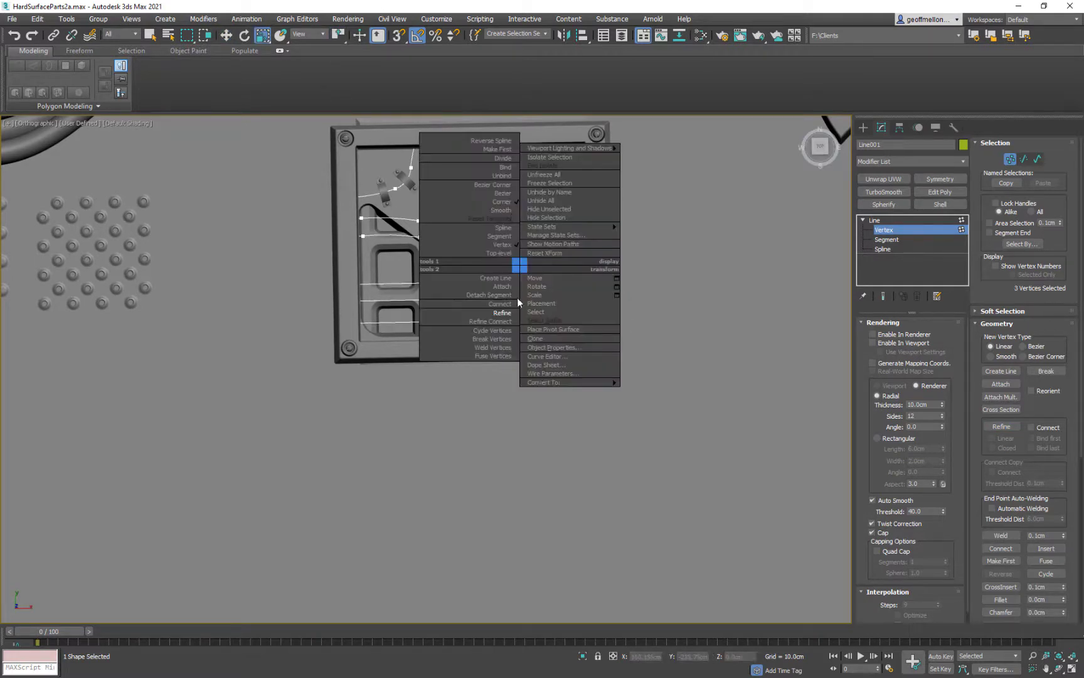
{"action": "left_click", "coordinate": [511, 312]}
{"action": "left_click", "coordinate": [501, 281]}
{"action": "left_click", "coordinate": [512, 298]}
{"action": "left_click", "coordinate": [577, 297]}
{"action": "left_click", "coordinate": [576, 281]}
{"action": "right_click", "coordinate": [576, 281]}
Step: Scale the three middle vertices toward each other to pinch the lower wires together, and leave vertex editing
{"action": "key", "text": "r"}
{"action": "left_click_drag", "start_coordinate": [544, 318], "coordinate": [544, 333]}
{"action": "middle_click_drag", "start_coordinate": [475, 255], "coordinate": [461, 254]}
{"action": "left_click", "coordinate": [1013, 163]}
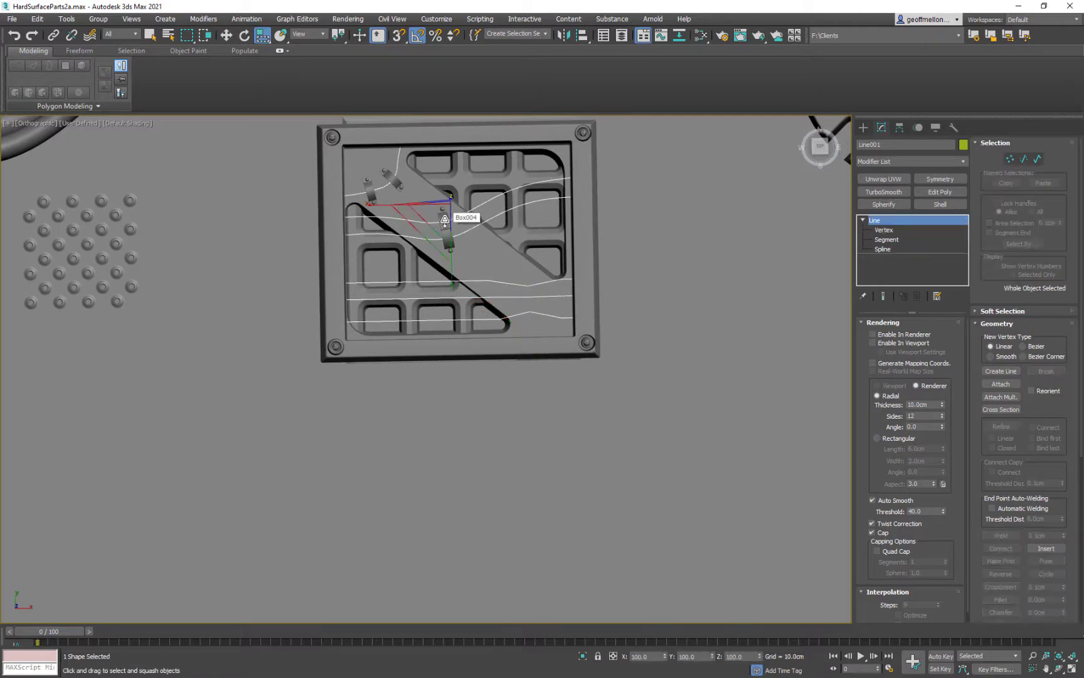
Step: Copy the two-wire clamp onto the pinched part of the lower wires and rotate it upright across them
{"action": "left_click", "coordinate": [443, 220]}
{"action": "key", "text": "w"}
{"action": "left_click_drag", "start_coordinate": [470, 221], "coordinate": [584, 330], "text": "shift"}
{"action": "left_click", "coordinate": [544, 391]}
{"action": "key", "text": "e"}
{"action": "middle_click_drag", "start_coordinate": [591, 335], "coordinate": [572, 357]}
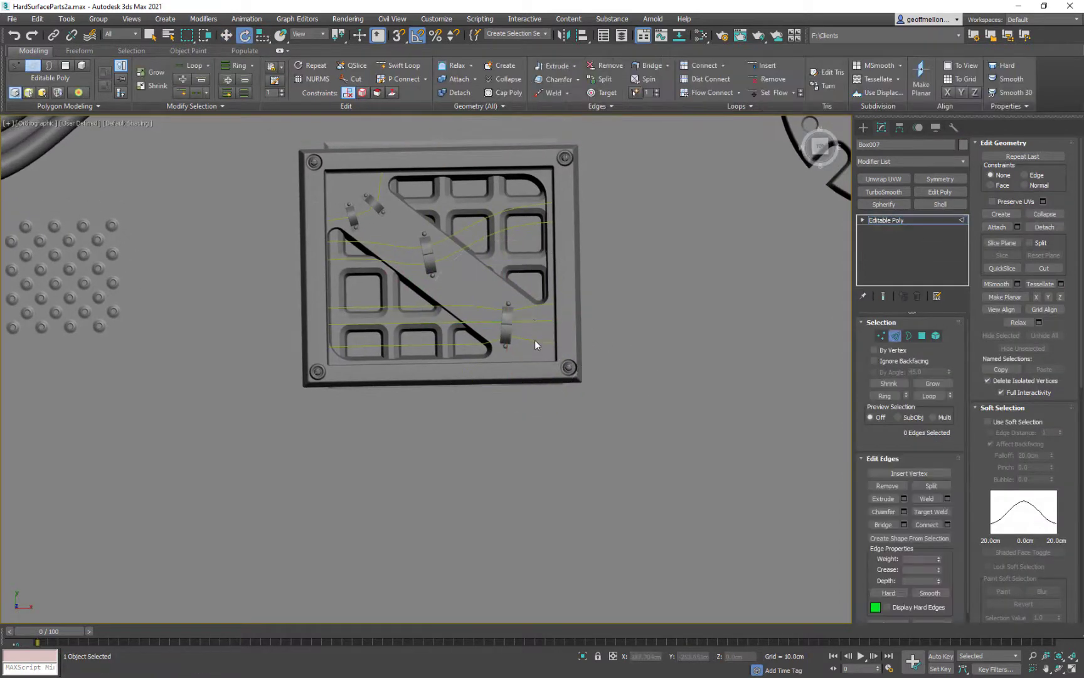
Step: Turn viewport rendering back on for the wires and detach the three lower splines as a separate shape
{"action": "left_click", "coordinate": [545, 341]}
{"action": "left_click", "coordinate": [873, 343]}
{"action": "scroll", "coordinate": [509, 333], "scroll_direction": "up", "scroll_amount": 2}
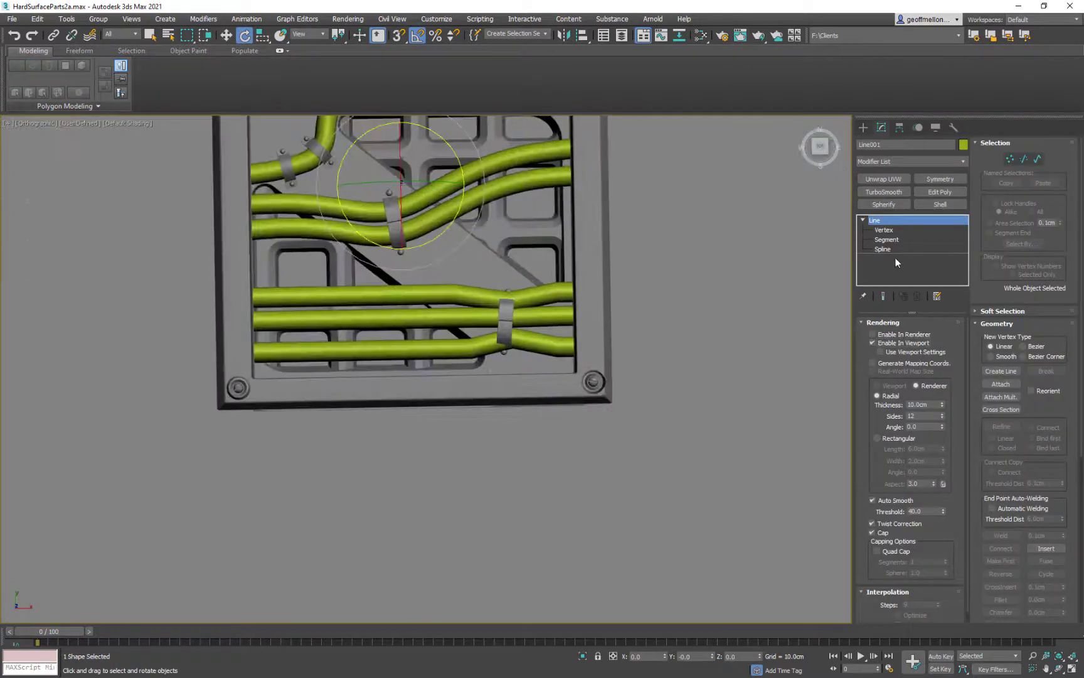
{"action": "left_click", "coordinate": [883, 249]}
{"action": "scroll", "coordinate": [1041, 433], "scroll_direction": "down", "scroll_amount": 10}
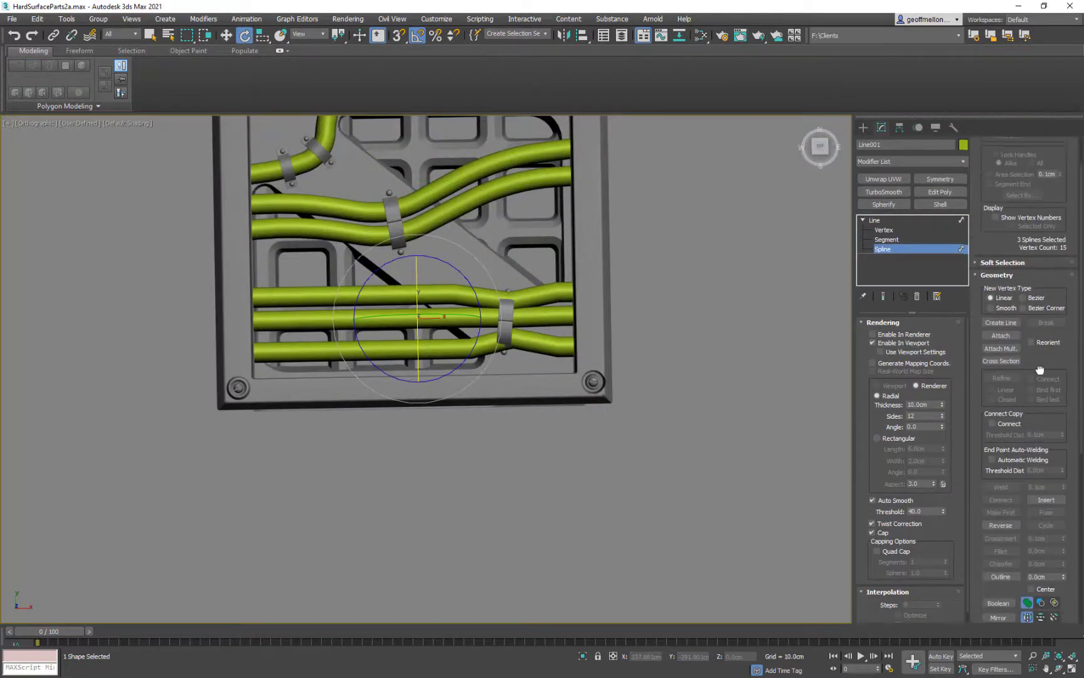
{"action": "left_click", "coordinate": [1001, 485]}
{"action": "left_click", "coordinate": [521, 367]}
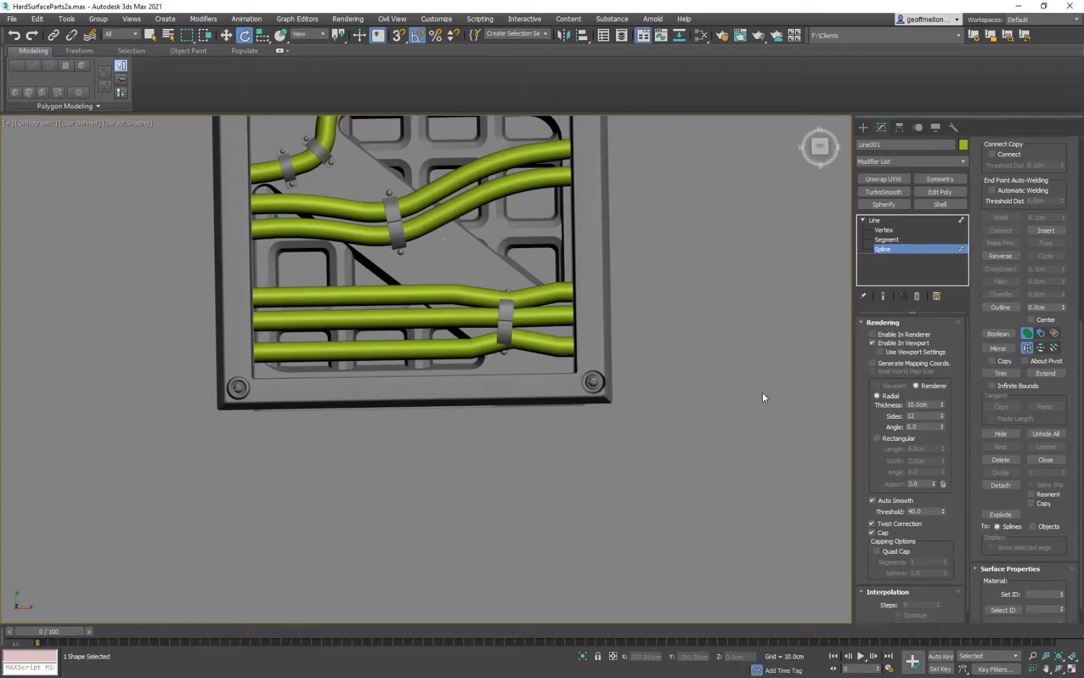
Step: Set the rendering thickness of the detached lower wires to 5 cm
{"action": "left_click", "coordinate": [875, 221]}
{"action": "left_click", "coordinate": [563, 348]}
{"action": "left_click", "coordinate": [895, 323]}
{"action": "double_click", "coordinate": [919, 405]}
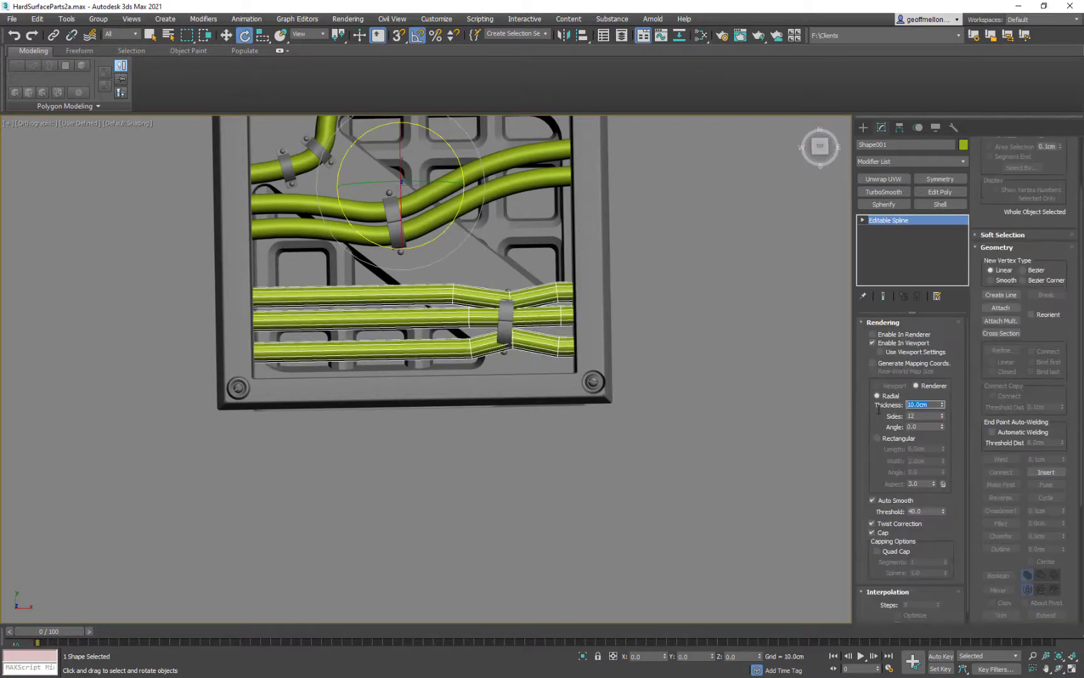
{"action": "type", "text": "5"}
{"action": "key", "text": "Return"}
{"action": "middle_click_drag", "start_coordinate": [471, 276], "coordinate": [470, 281]}
Step: Move the two outer thin wires closer to the middle one and leave spline editing
{"action": "key", "text": "w"}
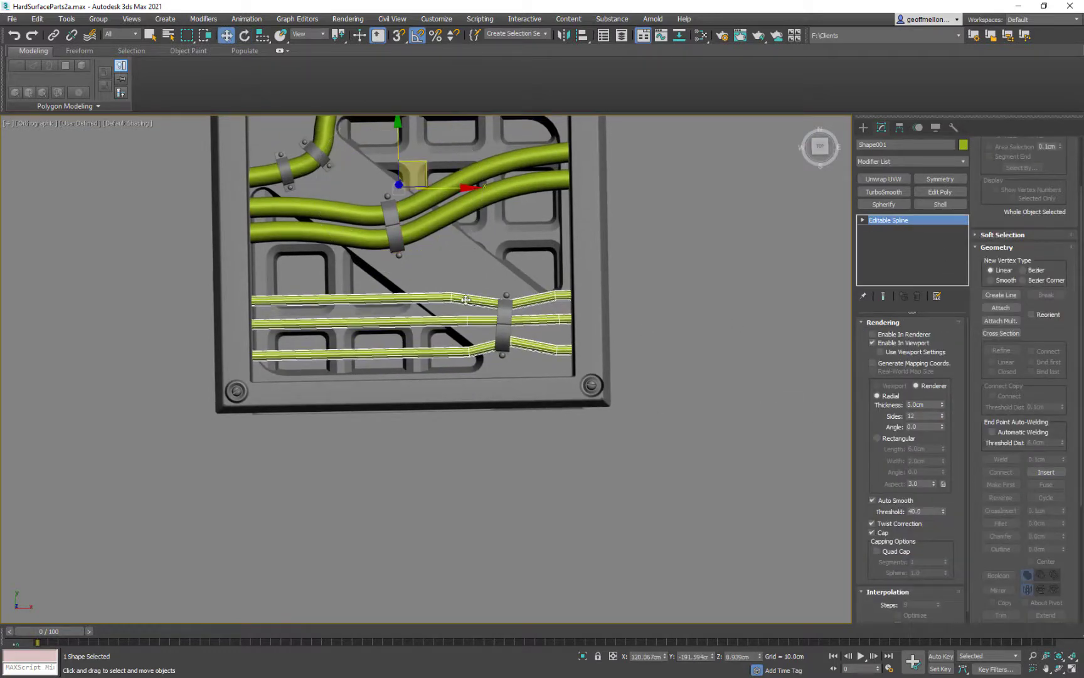
{"action": "key", "text": "3"}
{"action": "left_click", "coordinate": [465, 299]}
{"action": "left_click", "coordinate": [433, 353]}
{"action": "left_click_drag", "start_coordinate": [416, 260], "coordinate": [416, 298]}
{"action": "left_click", "coordinate": [1038, 218]}
{"action": "left_click", "coordinate": [394, 219]}
{"action": "left_click", "coordinate": [510, 317], "text": "ctrl"}
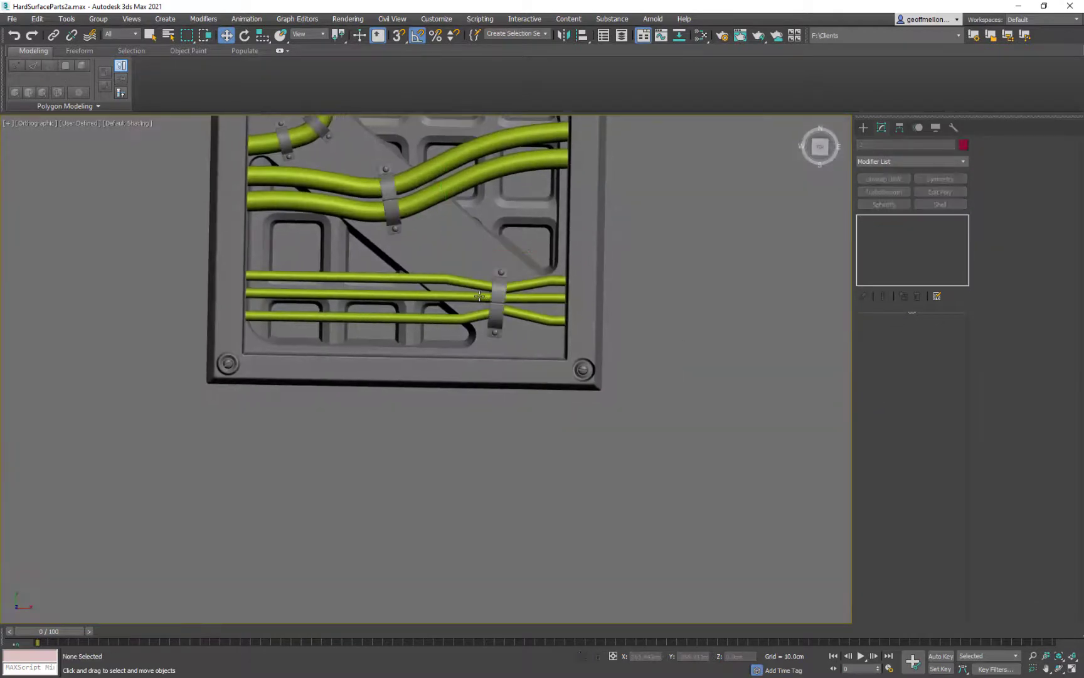
Step: Fillet the bend vertices of the three thin wires around the clamp
{"action": "left_click", "coordinate": [479, 296]}
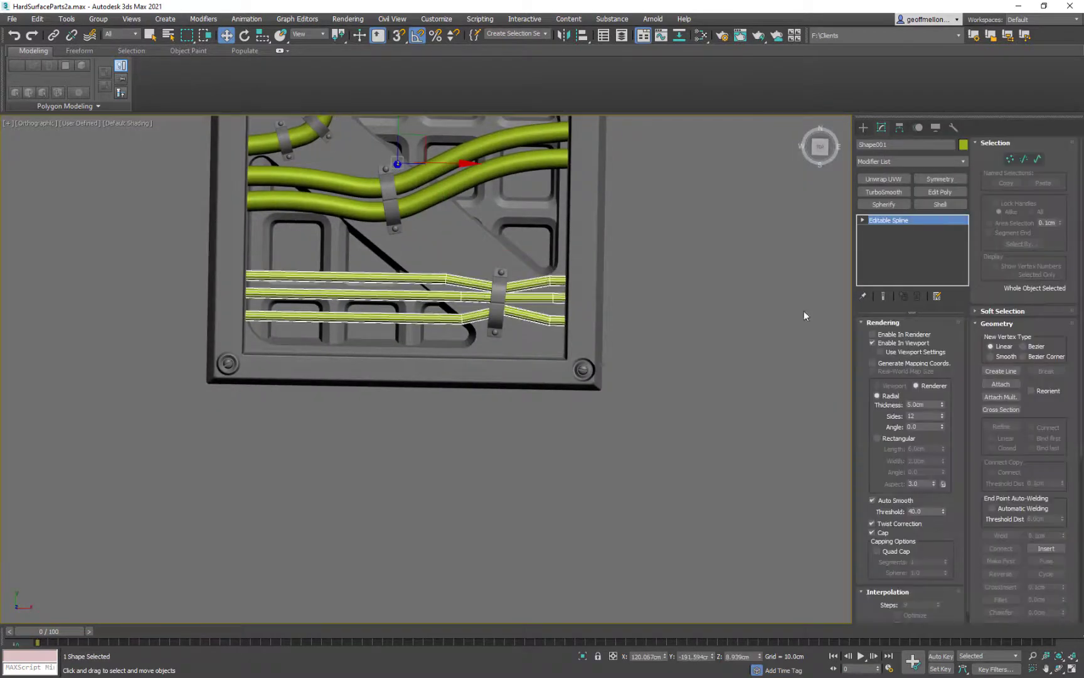
{"action": "left_click", "coordinate": [1012, 163]}
{"action": "left_click_drag", "start_coordinate": [430, 258], "coordinate": [560, 347]}
{"action": "left_click_drag", "start_coordinate": [1064, 600], "coordinate": [1065, 594]}
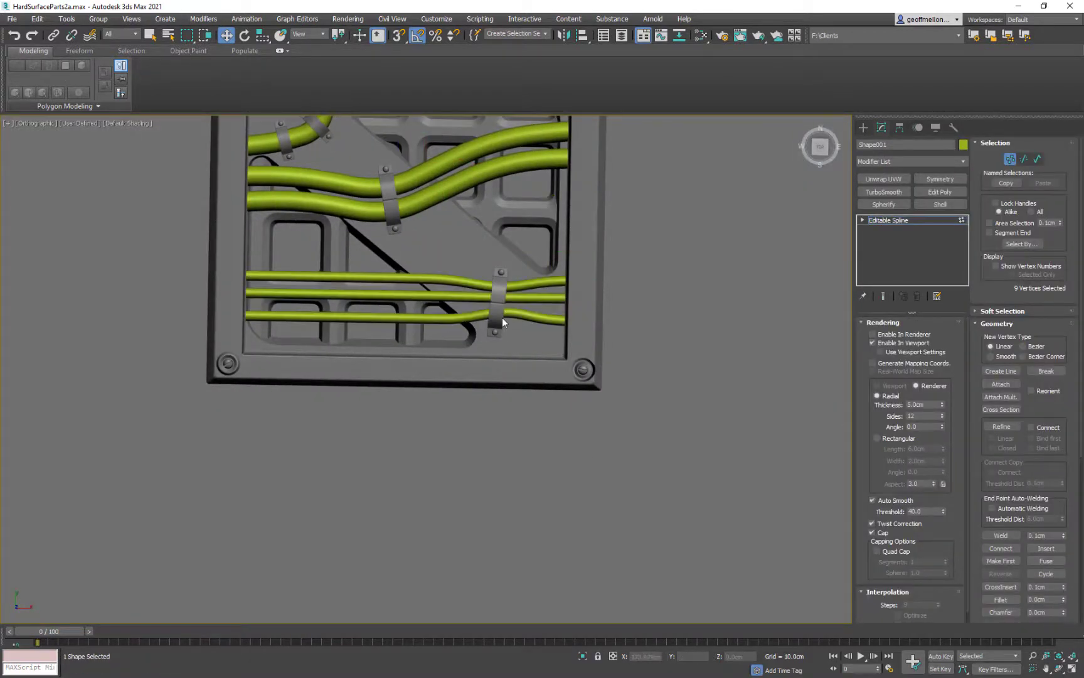
{"action": "left_click", "coordinate": [1011, 161]}
Step: Scale the clamp on the three thin wires down along its length using the local coordinate system
{"action": "left_click", "coordinate": [498, 319]}
{"action": "left_click", "coordinate": [546, 319]}
{"action": "middle_click_drag", "start_coordinate": [559, 349], "coordinate": [559, 341]}
{"action": "left_click", "coordinate": [498, 316]}
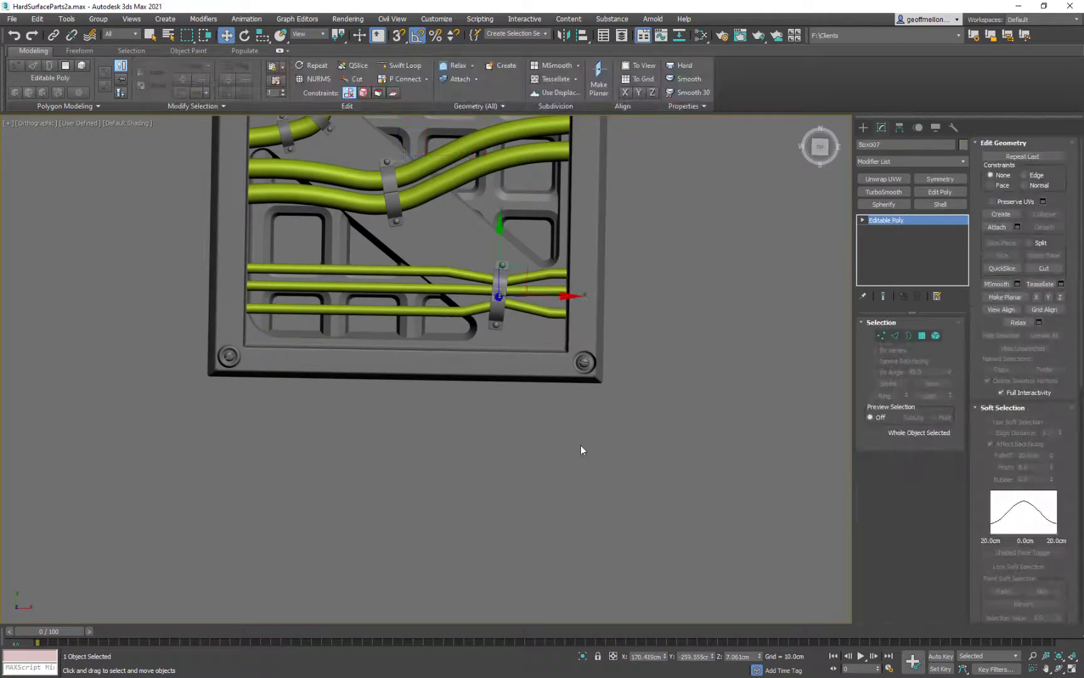
{"action": "key", "text": "r"}
{"action": "left_click", "coordinate": [308, 34]}
{"action": "left_click", "coordinate": [303, 80]}
{"action": "key", "text": "ctrl+z"}
{"action": "key", "text": "r"}
{"action": "left_click_drag", "start_coordinate": [508, 221], "coordinate": [509, 230]}
{"action": "scroll", "coordinate": [541, 276], "scroll_direction": "up", "scroll_amount": 3}
{"action": "middle_click_drag", "start_coordinate": [541, 277], "coordinate": [609, 262]}
Step: Duplicate the screw elements at both ends of the clamp so each end has two screws side by side
{"action": "key", "text": "5"}
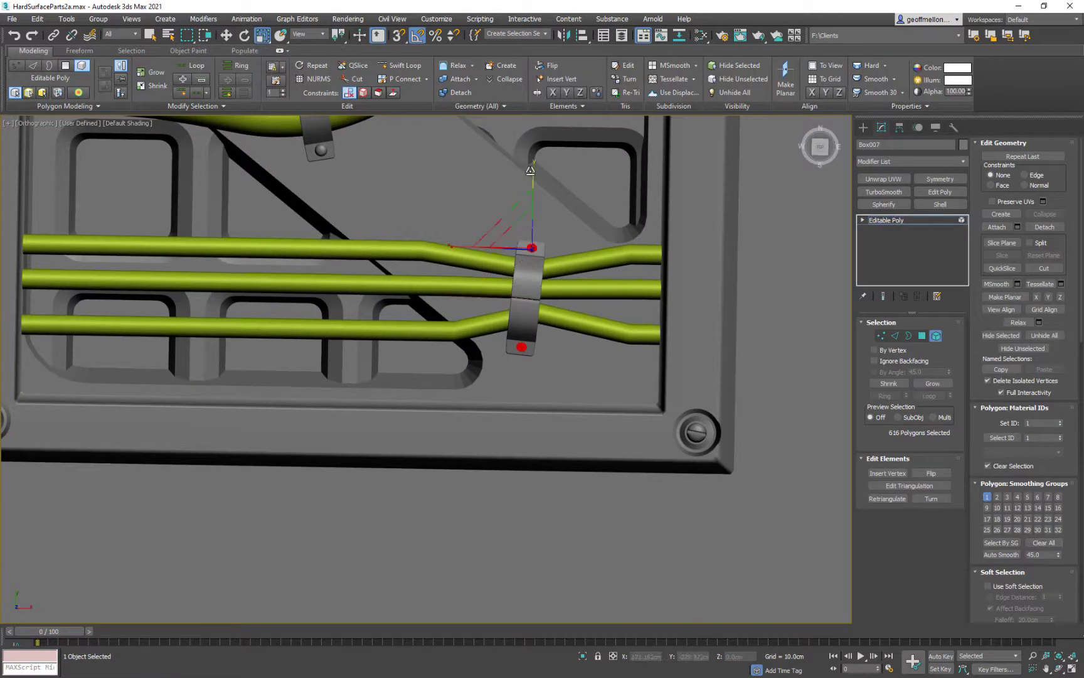
{"action": "key", "text": "w"}
{"action": "left_click_drag", "start_coordinate": [574, 249], "coordinate": [549, 226]}
{"action": "left_click", "coordinate": [585, 312]}
{"action": "scroll", "coordinate": [591, 285], "scroll_direction": "down", "scroll_amount": 5}
{"action": "middle_click_drag", "start_coordinate": [600, 268], "coordinate": [585, 271]}
{"action": "left_click", "coordinate": [937, 337]}
Step: Reapply the fillet to the nine selected bend vertices of the three thin wires
{"action": "left_click", "coordinate": [566, 254]}
{"action": "key", "text": "1"}
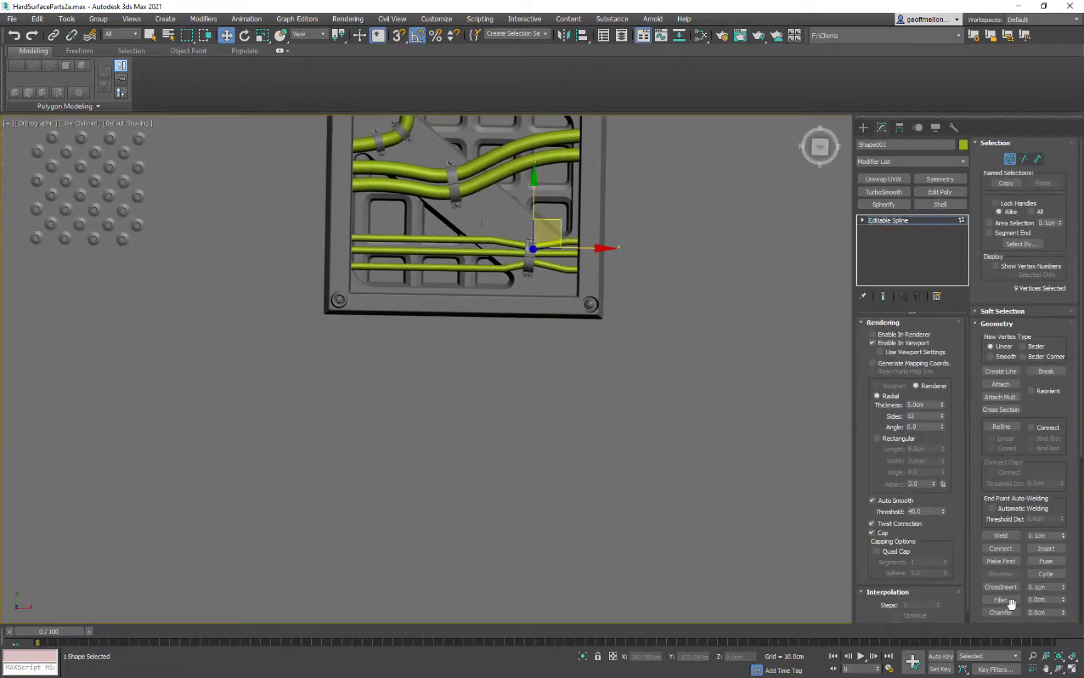
{"action": "left_click_drag", "start_coordinate": [1063, 600], "coordinate": [1063, 595]}
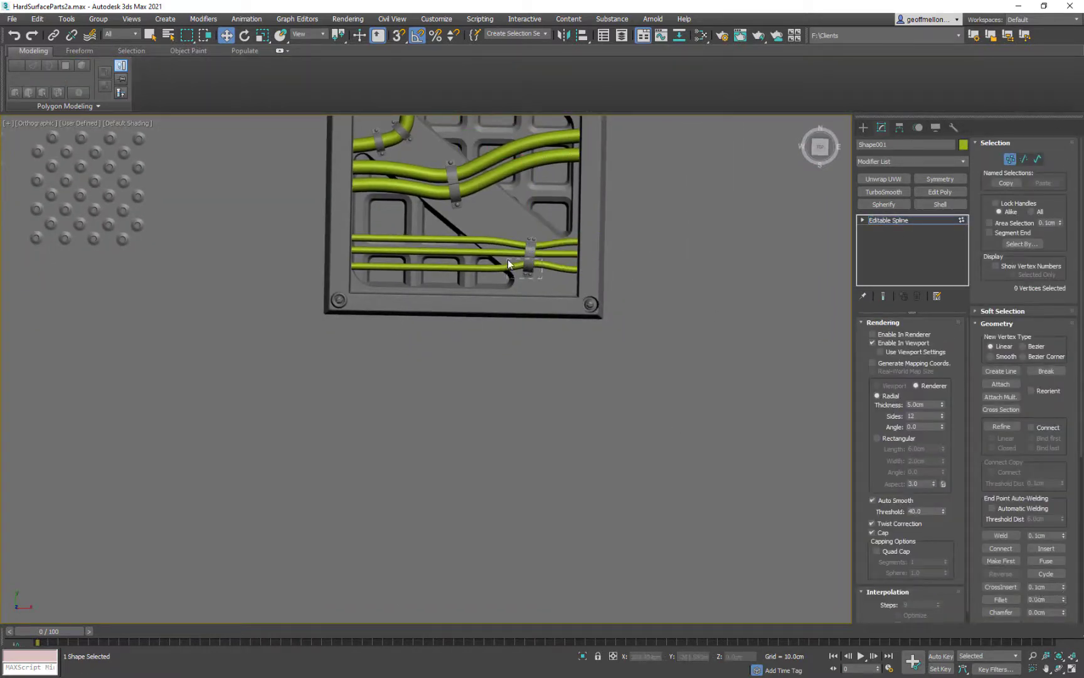
Step: Turn off viewport rendering for the thin wires and pick the lowest wire's vertex beside the clamp
{"action": "left_click_drag", "start_coordinate": [508, 259], "coordinate": [507, 259]}
{"action": "scroll", "coordinate": [532, 251], "scroll_direction": "up", "scroll_amount": 4}
{"action": "left_click", "coordinate": [873, 343]}
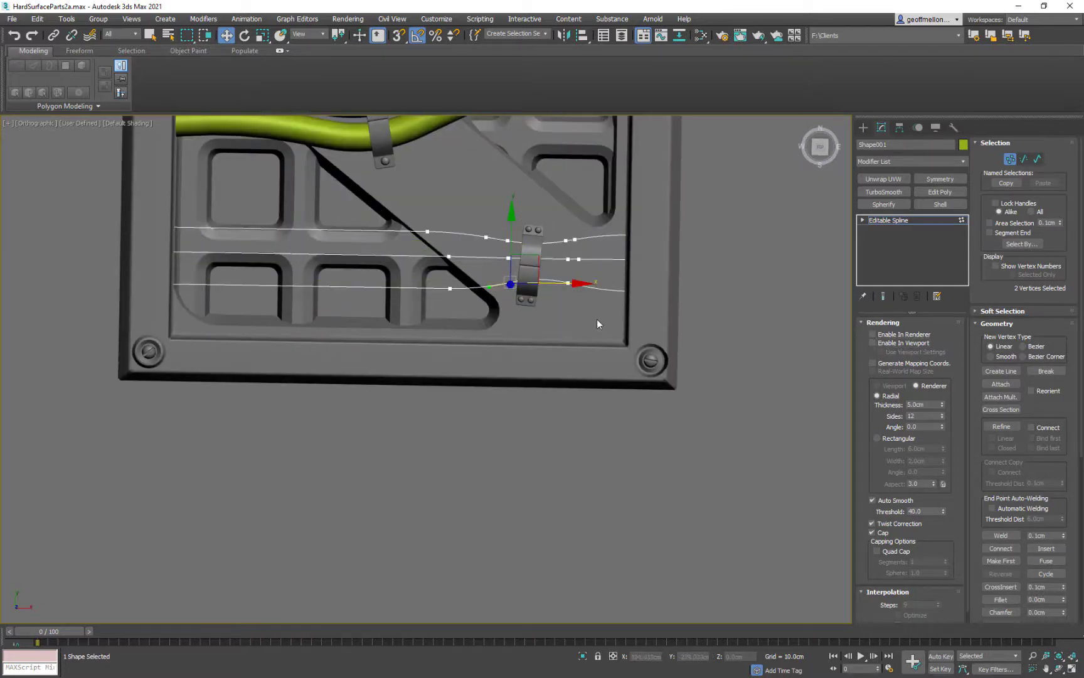
{"action": "scroll", "coordinate": [515, 295], "scroll_direction": "up", "scroll_amount": 5}
{"action": "left_click", "coordinate": [753, 279]}
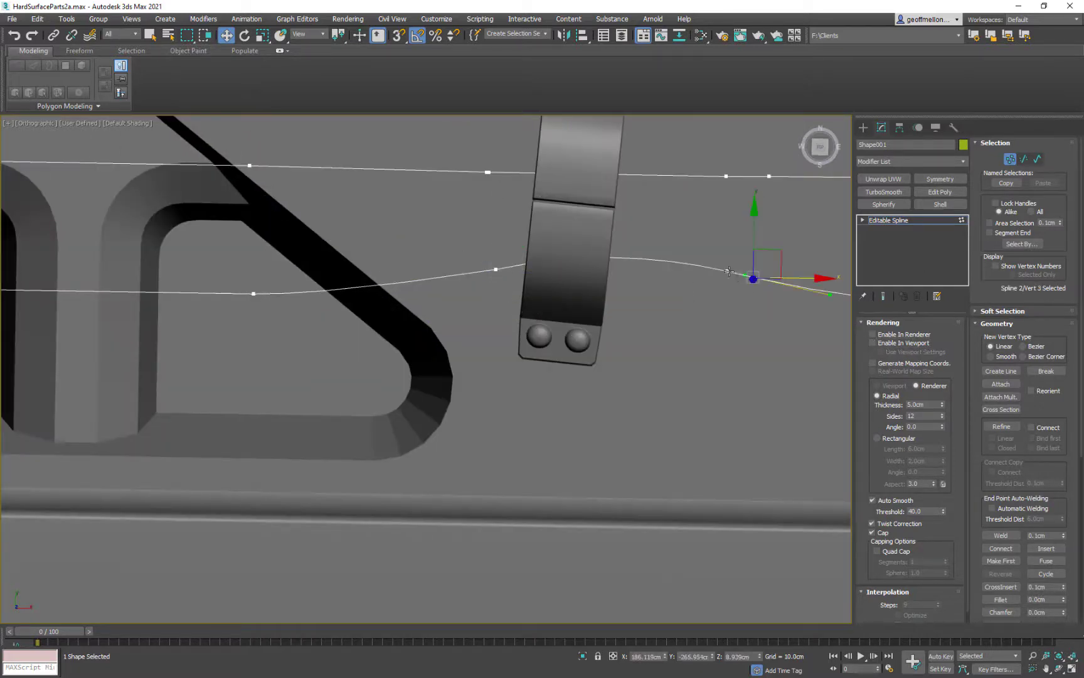
{"action": "left_click", "coordinate": [783, 331]}
Step: Try to change the vertex type of the lowest wire's bend vertices and fillet them, and undo both changes
{"action": "scroll", "coordinate": [716, 321], "scroll_direction": "down", "scroll_amount": 5}
{"action": "left_click_drag", "start_coordinate": [506, 335], "coordinate": [810, 290]}
{"action": "right_click", "coordinate": [726, 324]}
{"action": "left_click", "coordinate": [713, 288]}
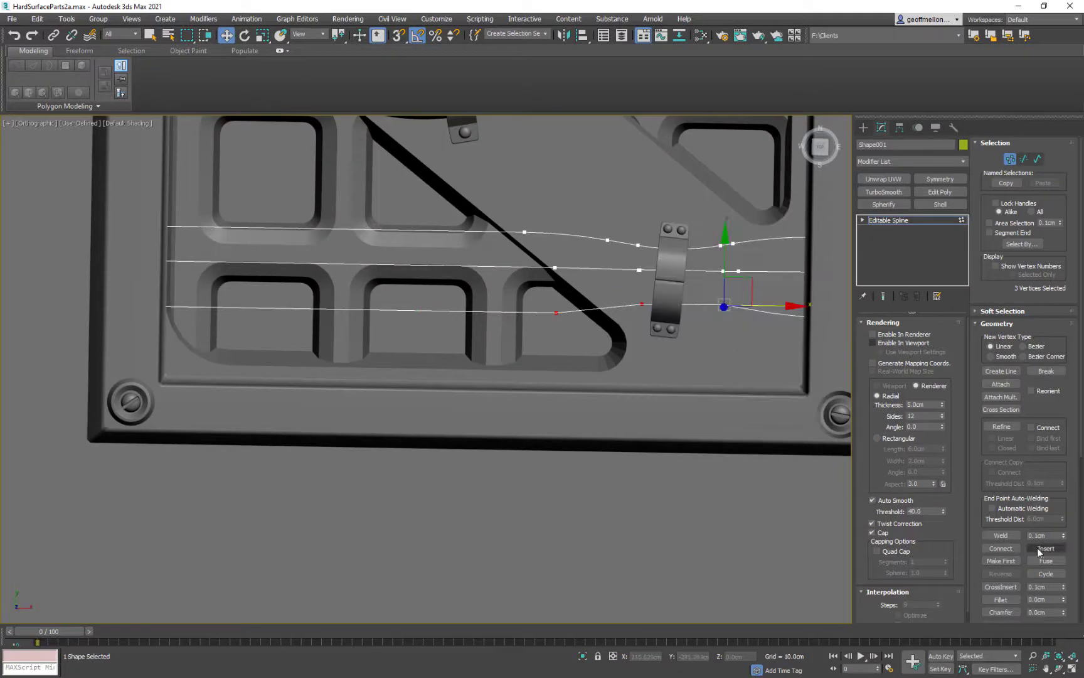
{"action": "left_click_drag", "start_coordinate": [1064, 599], "coordinate": [1063, 596]}
{"action": "key", "text": "ctrl+z"}
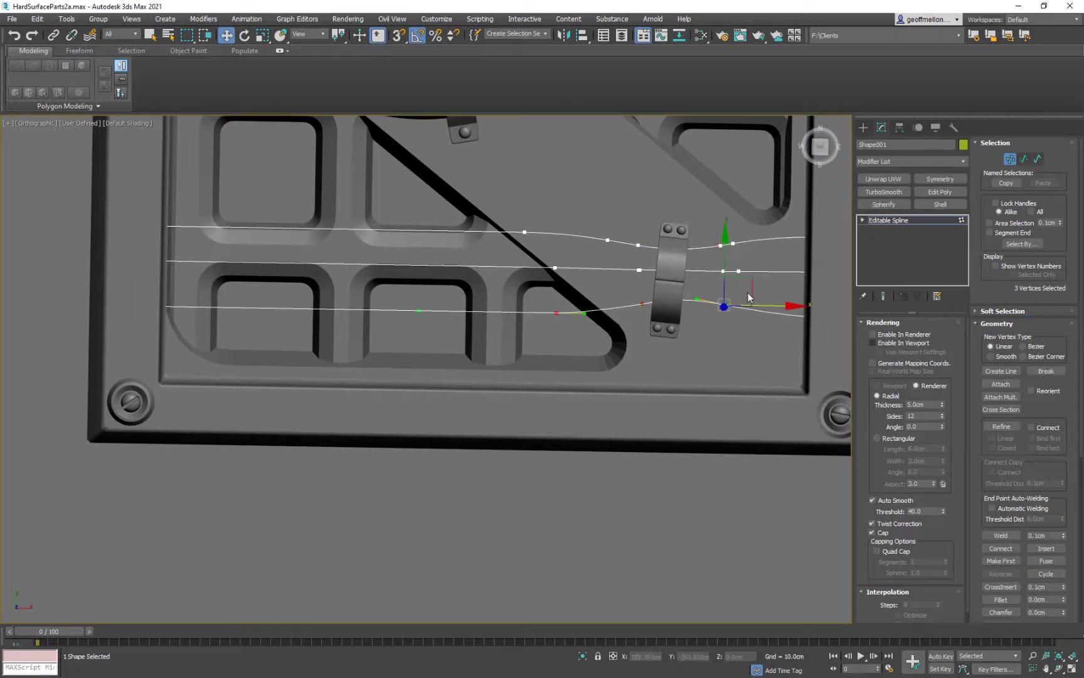
{"action": "key", "text": "ctrl+z"}
Step: Shift the lowest wire's two vertices around the clamp sideways and turn viewport rendering back on
{"action": "left_click_drag", "start_coordinate": [602, 286], "coordinate": [735, 342]}
{"action": "left_click_drag", "start_coordinate": [775, 308], "coordinate": [762, 307]}
{"action": "scroll", "coordinate": [762, 307], "scroll_direction": "down", "scroll_amount": 6}
{"action": "left_click", "coordinate": [873, 343]}
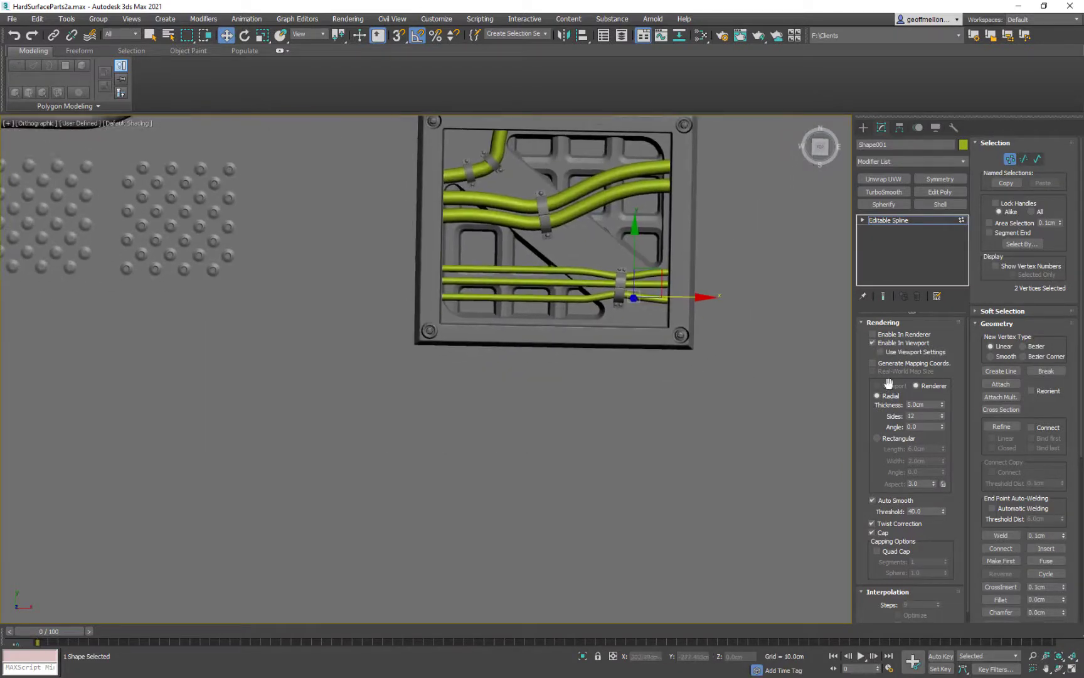
Step: Set the rendering thickness of the thick wires to 8 cm
{"action": "left_click", "coordinate": [609, 300]}
{"action": "middle_click_drag", "start_coordinate": [611, 304], "coordinate": [647, 385]}
{"action": "left_click", "coordinate": [557, 243]}
{"action": "key", "text": "1"}
{"action": "left_click", "coordinate": [565, 284]}
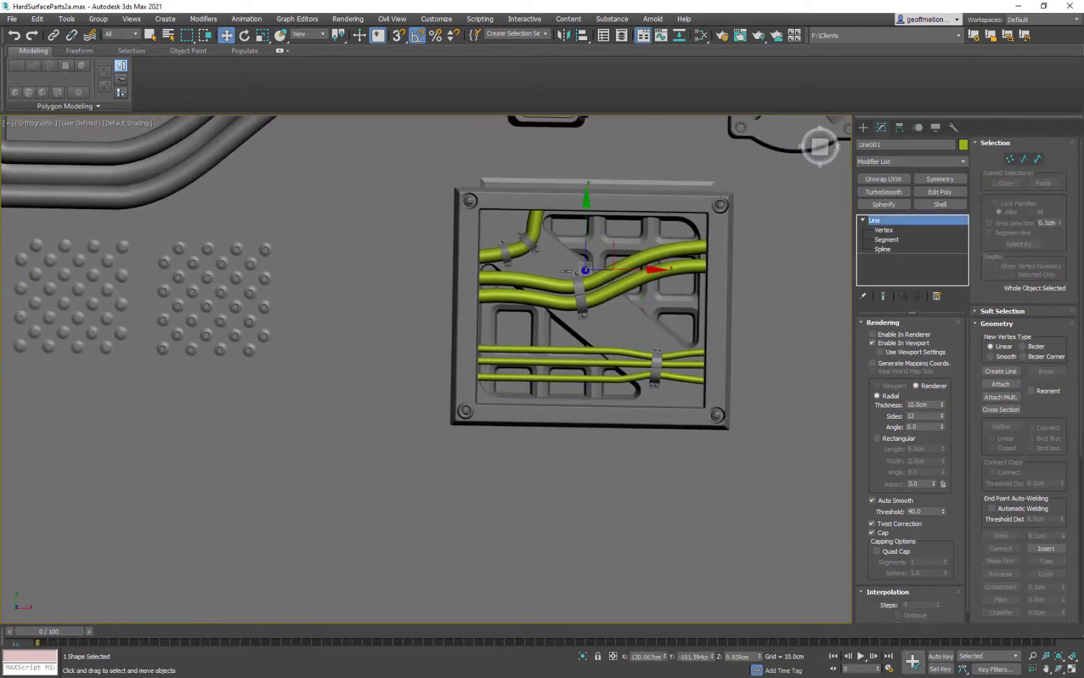
{"action": "middle_click_drag", "start_coordinate": [565, 283], "coordinate": [546, 271]}
{"action": "left_click_drag", "start_coordinate": [933, 405], "coordinate": [865, 395]}
{"action": "type", "text": "8"}
{"action": "key", "text": "Return"}
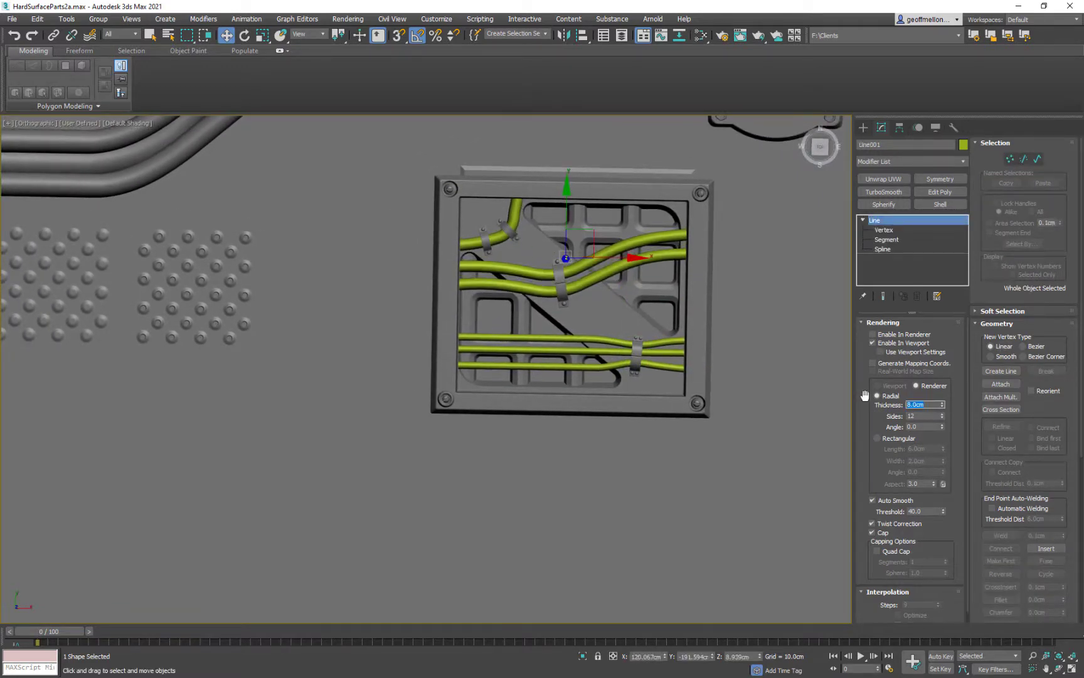
Step: Delete the grid panel's vertices that stick out above the wire box frame and leave vertex editing
{"action": "middle_click_drag", "start_coordinate": [613, 283], "coordinate": [564, 277]}
{"action": "scroll", "coordinate": [603, 230], "scroll_direction": "down", "scroll_amount": 5}
{"action": "left_click", "coordinate": [564, 280]}
{"action": "key", "text": "1"}
{"action": "left_click_drag", "start_coordinate": [640, 210], "coordinate": [474, 222]}
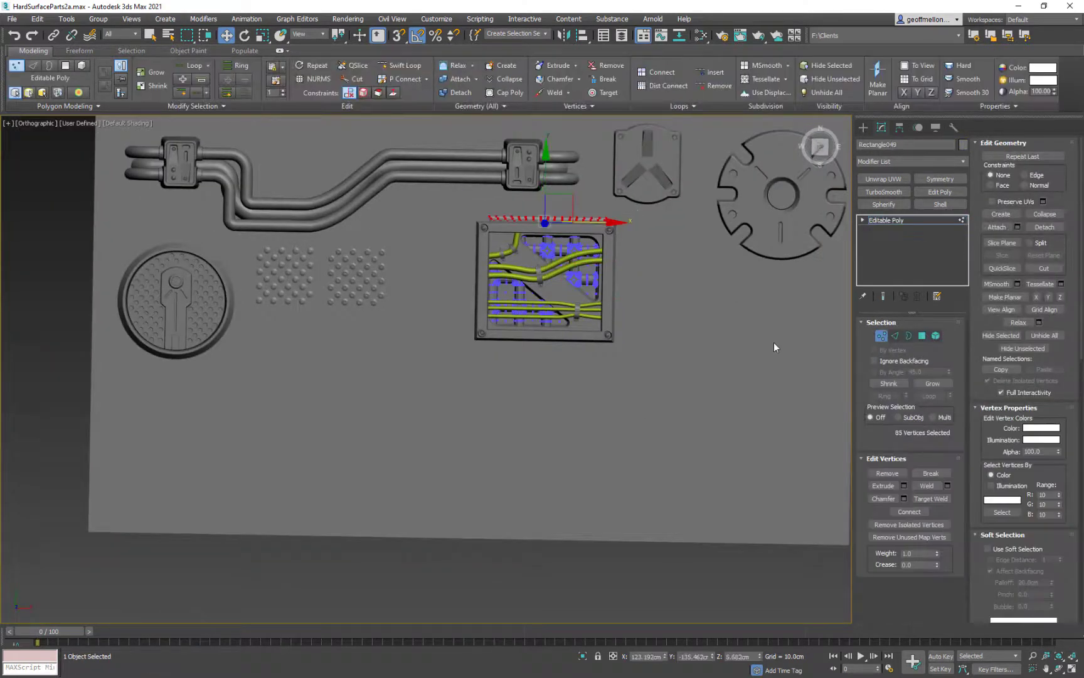
{"action": "key", "text": "Delete"}
{"action": "left_click", "coordinate": [881, 336]}
{"action": "middle_click_drag", "start_coordinate": [637, 307], "coordinate": [586, 300], "text": "alt"}
{"action": "scroll", "coordinate": [639, 314], "scroll_direction": "down", "scroll_amount": 1}
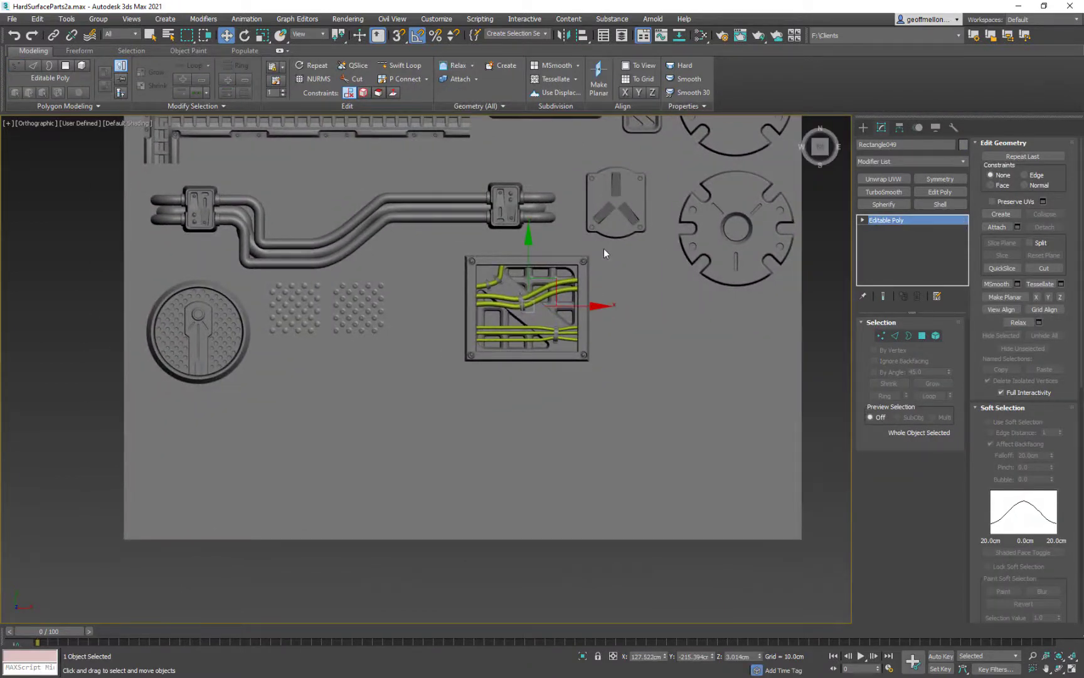
{"action": "scroll", "coordinate": [539, 313], "scroll_direction": "up", "scroll_amount": 2}
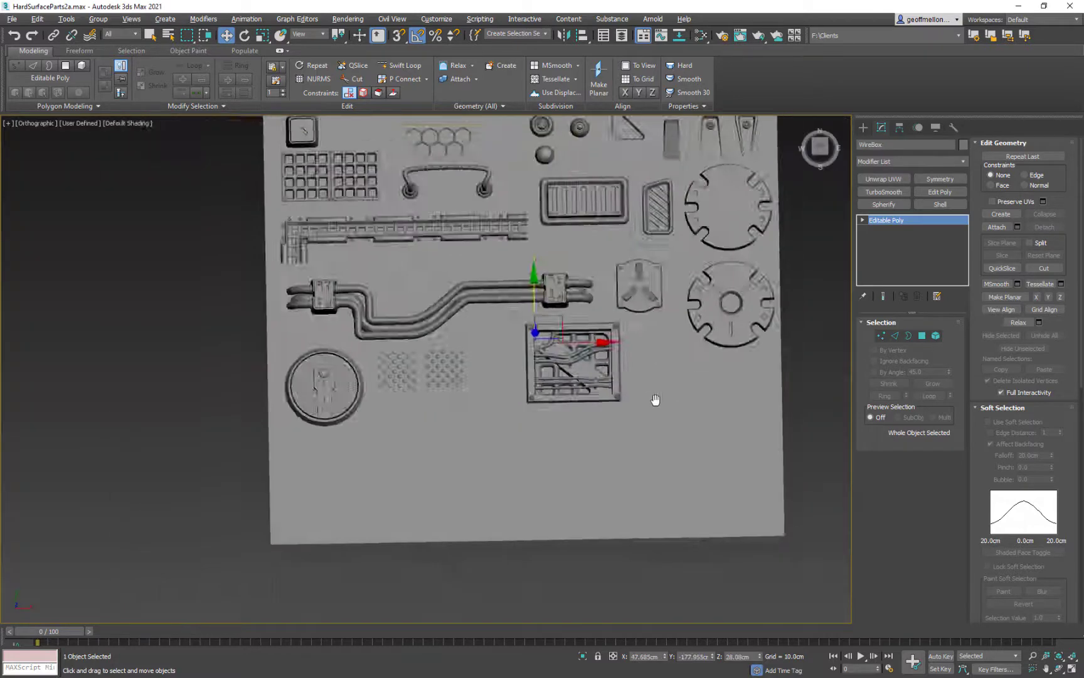
Step: Copy the plain notched disc into the free space below the two existing discs
{"action": "scroll", "coordinate": [703, 295], "scroll_direction": "up", "scroll_amount": 3}
{"action": "left_click", "coordinate": [728, 162]}
{"action": "middle_click_drag", "start_coordinate": [608, 193], "coordinate": [607, 317]}
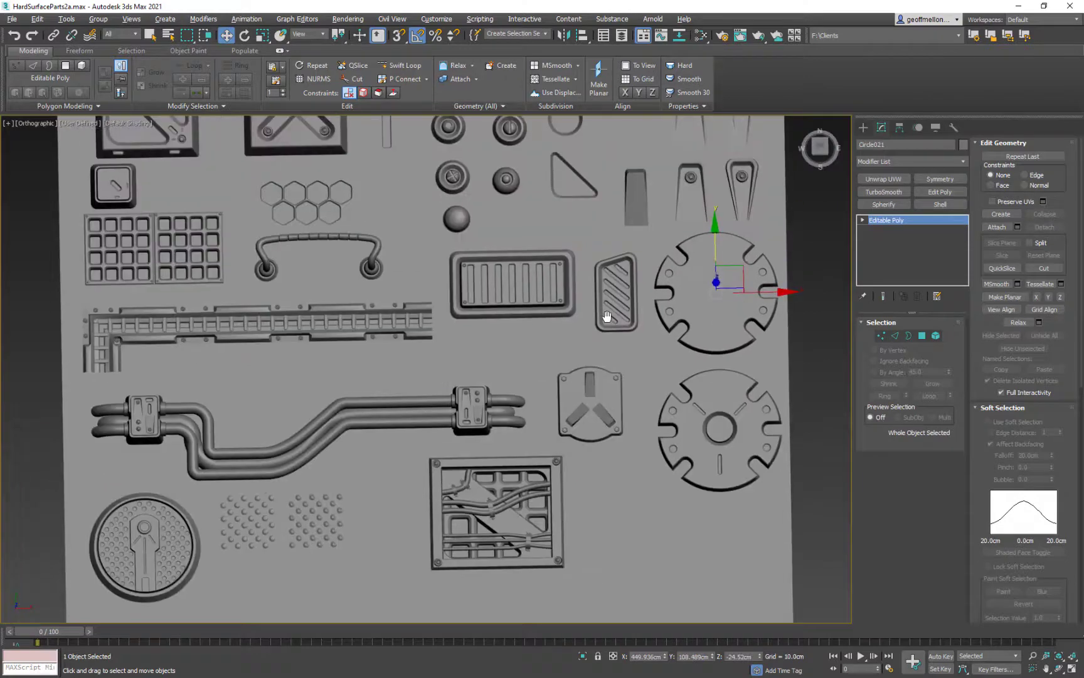
{"action": "left_click_drag", "start_coordinate": [733, 275], "coordinate": [739, 555], "text": "shift"}
Step: Copy the three-slot screw plate onto the new notched disc and align it to the disc's centre
{"action": "mouse_move", "coordinate": [600, 229]}
{"action": "middle_mouse_down"}
{"action": "mouse_move", "coordinate": [603, 208]}
{"action": "mouse_move", "coordinate": [487, 115]}
{"action": "middle_mouse_up"}
{"action": "left_click", "coordinate": [493, 270]}
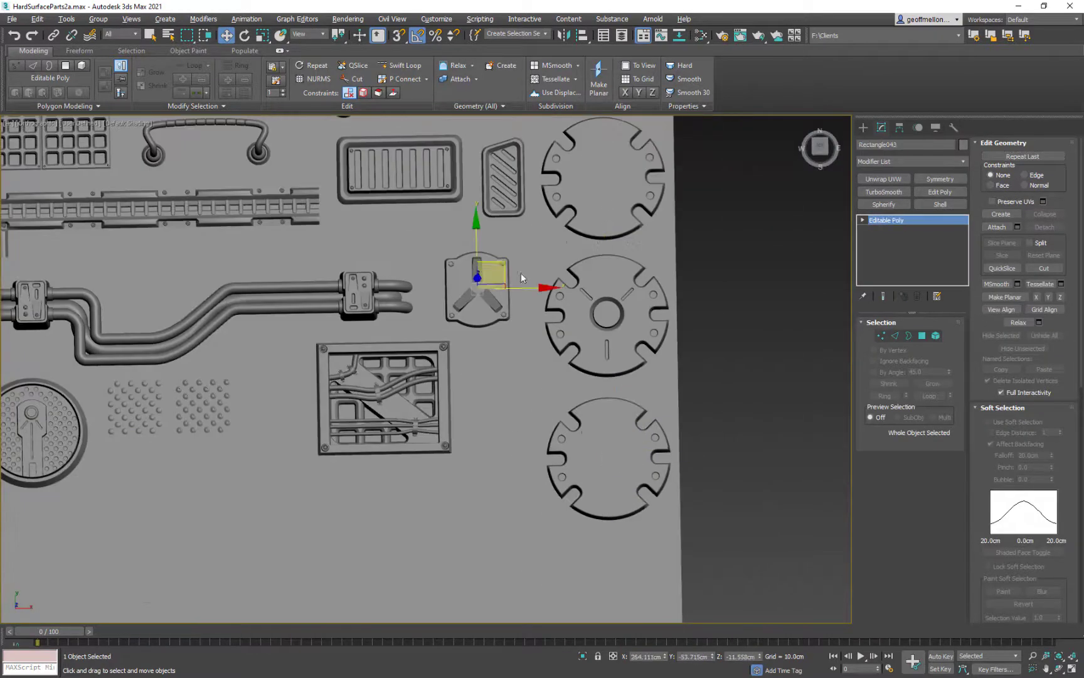
{"action": "left_click_drag", "start_coordinate": [492, 266], "coordinate": [624, 436], "text": "shift"}
{"action": "key", "text": "Return"}
{"action": "key", "text": "shift+a"}
{"action": "key", "text": "shift+a"}
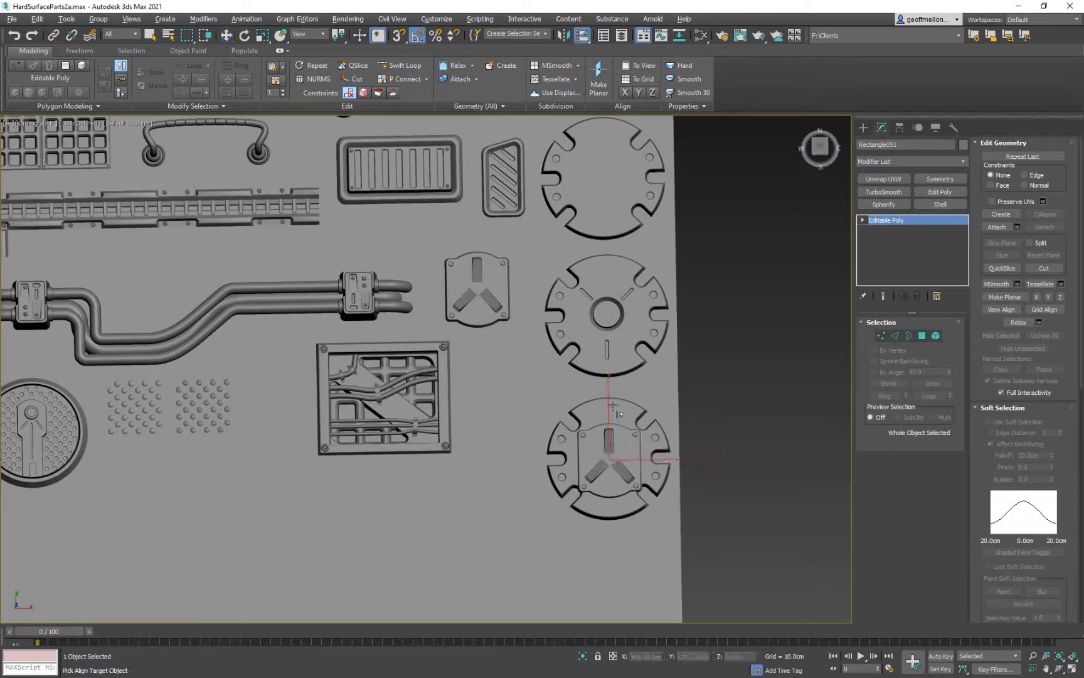
{"action": "left_click", "coordinate": [646, 430]}
Step: Scale the plate copy up uniformly until its corner screws reach the disc's diagonal notches
{"action": "middle_click_drag", "start_coordinate": [685, 560], "coordinate": [747, 483], "text": "alt"}
{"action": "left_click_drag", "start_coordinate": [608, 419], "coordinate": [607, 411]}
{"action": "key", "text": "t"}
{"action": "middle_click_drag", "start_coordinate": [647, 427], "coordinate": [247, 336], "text": "alt"}
{"action": "scroll", "coordinate": [678, 480], "scroll_direction": "down", "scroll_amount": 3}
{"action": "key", "text": "r"}
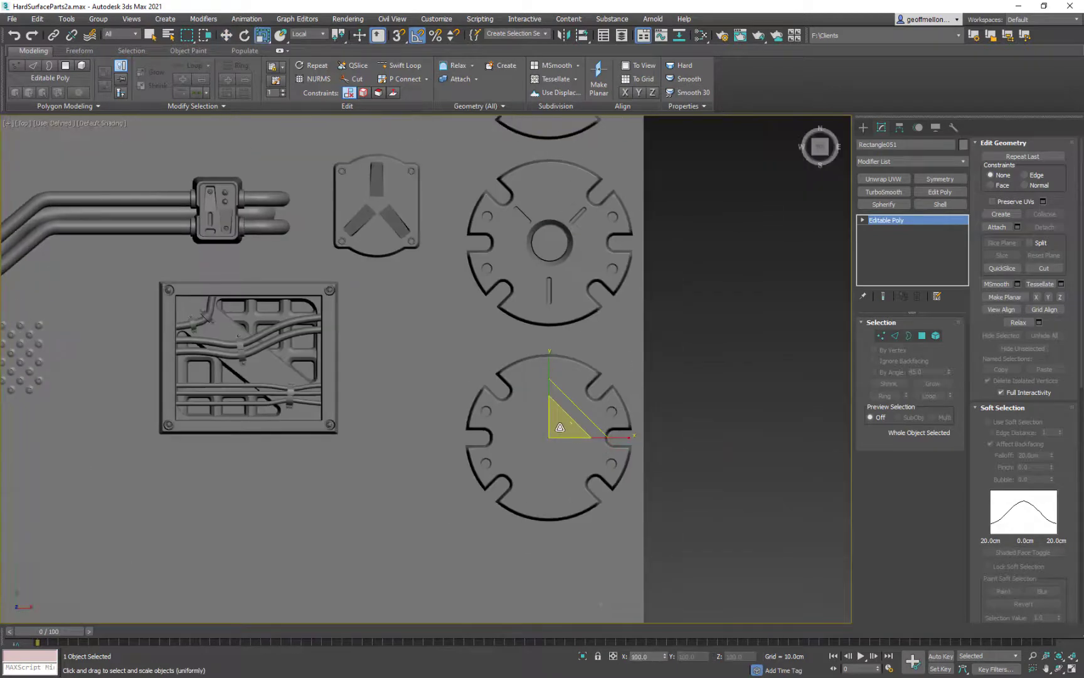
{"action": "left_click_drag", "start_coordinate": [561, 429], "coordinate": [563, 407]}
{"action": "middle_click_drag", "start_coordinate": [628, 406], "coordinate": [604, 397]}
{"action": "middle_click_drag", "start_coordinate": [604, 397], "coordinate": [617, 362], "text": "alt"}
Step: Adjust the height of the enlarged plate beneath the disc so only its four screws show in the notches
{"action": "key", "text": "w"}
{"action": "left_click_drag", "start_coordinate": [524, 396], "coordinate": [525, 393]}
{"action": "left_click", "coordinate": [533, 398], "text": "ctrl"}
{"action": "key", "text": "ctrl+z"}
{"action": "left_click", "coordinate": [563, 486]}
{"action": "middle_click_drag", "start_coordinate": [527, 396], "coordinate": [566, 455], "text": "alt"}
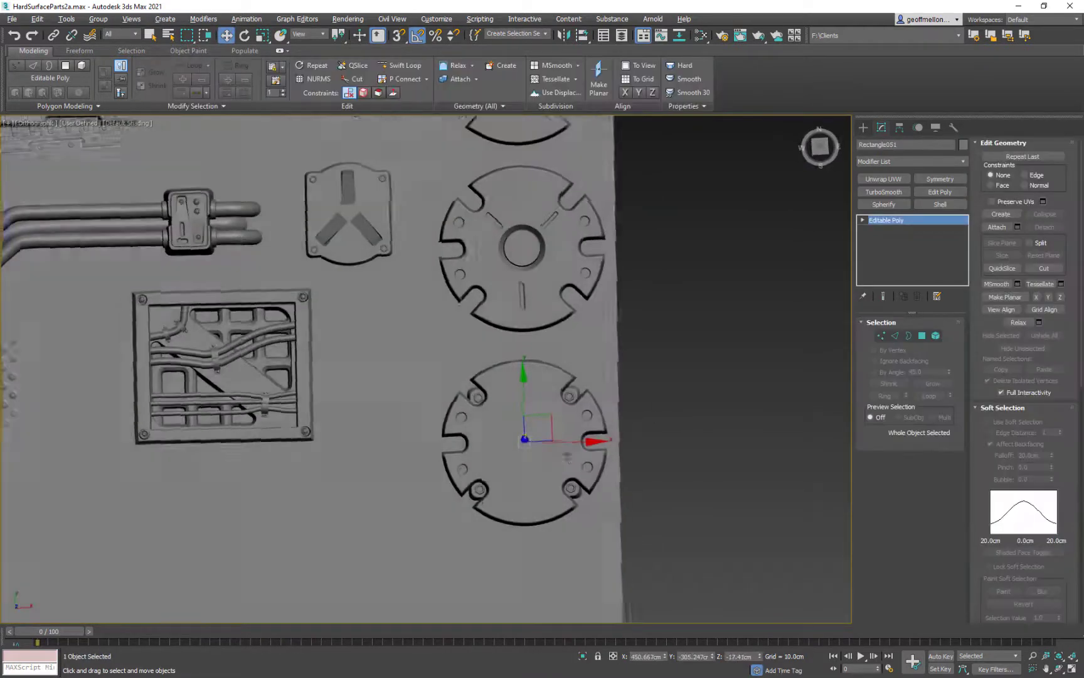
{"action": "key", "text": "t"}
{"action": "scroll", "coordinate": [538, 377], "scroll_direction": "down", "scroll_amount": 2}
{"action": "middle_click_drag", "start_coordinate": [538, 376], "coordinate": [431, 341]}
{"action": "scroll", "coordinate": [412, 341], "scroll_direction": "down", "scroll_amount": 2}
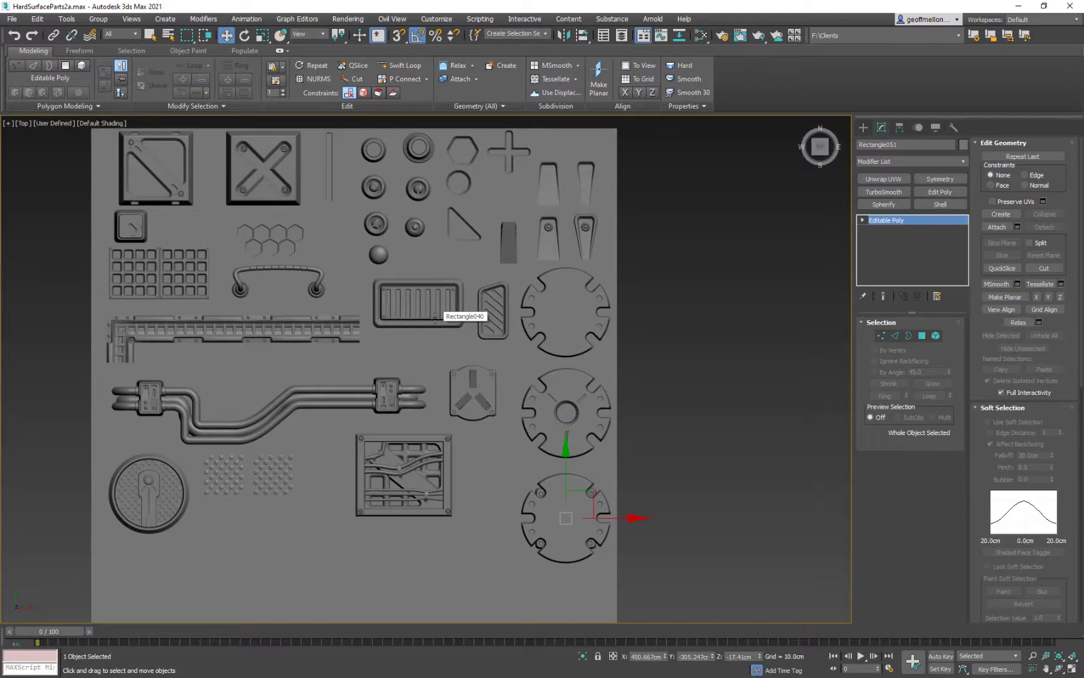
Step: Copy the hexagon part from the upper rows of the sheet to the centre of the new disc
{"action": "scroll", "coordinate": [573, 400], "scroll_direction": "up", "scroll_amount": 2}
{"action": "middle_click_drag", "start_coordinate": [573, 400], "coordinate": [588, 256]}
{"action": "scroll", "coordinate": [581, 369], "scroll_direction": "down", "scroll_amount": 2}
{"action": "middle_click_drag", "start_coordinate": [581, 369], "coordinate": [531, 373]}
{"action": "middle_click_drag", "start_coordinate": [316, 171], "coordinate": [377, 282]}
{"action": "left_click", "coordinate": [502, 154]}
{"action": "left_click_drag", "start_coordinate": [493, 147], "coordinate": [595, 516], "text": "shift"}
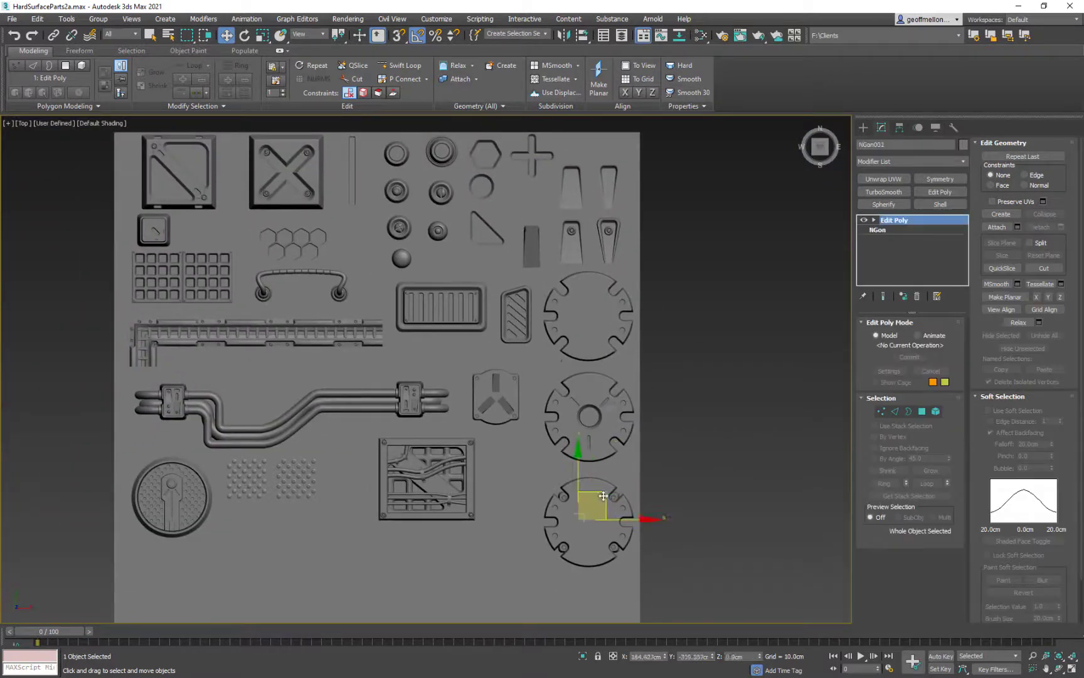
{"action": "left_click", "coordinate": [559, 400]}
Step: Raise the hexagon copy so it sits on the disc's surface
{"action": "middle_click_drag", "start_coordinate": [564, 402], "coordinate": [574, 295], "text": "alt"}
{"action": "left_click_drag", "start_coordinate": [591, 477], "coordinate": [586, 468]}
{"action": "mouse_move", "coordinate": [575, 295]}
{"action": "middle_mouse_down", "text": "alt"}
{"action": "mouse_move", "coordinate": [542, 388]}
{"action": "mouse_move", "coordinate": [530, 361]}
{"action": "middle_mouse_up", "text": "alt"}
{"action": "key", "text": "t"}
{"action": "key", "text": "z"}
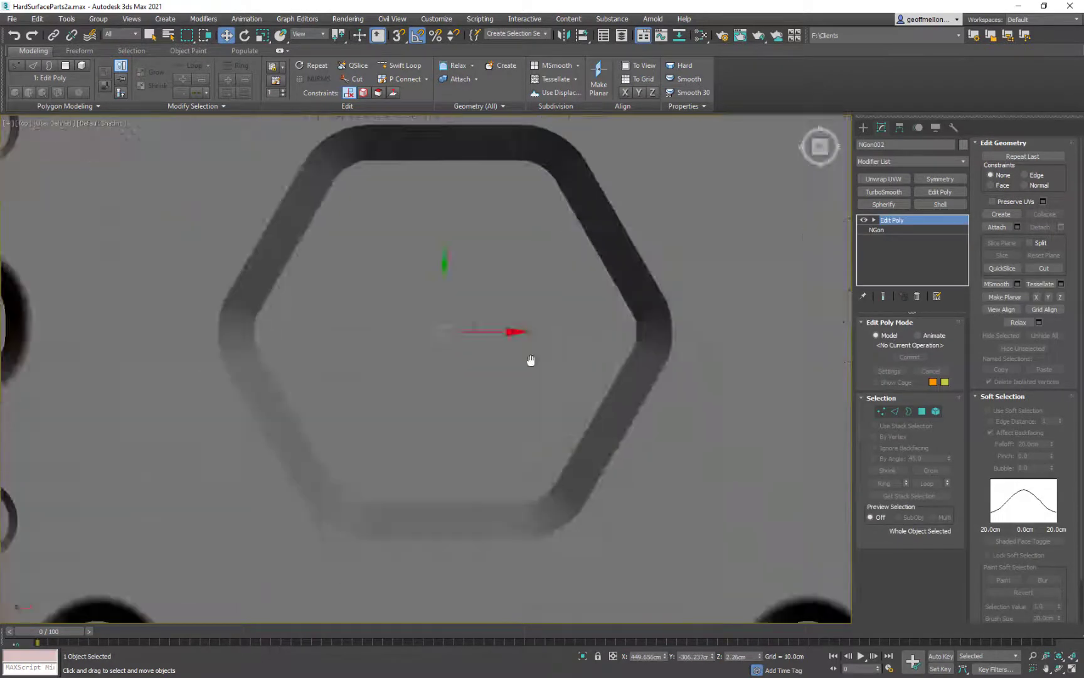
Step: Copy the thin vertical bar into the empty area below the wire box and rotate it 90 degrees
{"action": "scroll", "coordinate": [530, 361], "scroll_direction": "down", "scroll_amount": 10}
{"action": "middle_click_drag", "start_coordinate": [287, 126], "coordinate": [426, 288]}
{"action": "middle_click_drag", "start_coordinate": [448, 549], "coordinate": [438, 358]}
{"action": "middle_click_drag", "start_coordinate": [402, 207], "coordinate": [459, 521]}
{"action": "left_click", "coordinate": [417, 239]}
{"action": "scroll", "coordinate": [424, 170], "scroll_direction": "down", "scroll_amount": 4}
{"action": "mouse_move", "coordinate": [449, 163]}
{"action": "left_mouse_down", "text": "shift"}
{"action": "mouse_move", "coordinate": [466, 421]}
{"action": "mouse_move", "coordinate": [487, 408]}
{"action": "left_mouse_up", "text": "shift"}
{"action": "left_click", "coordinate": [559, 400]}
{"action": "key", "text": "e"}
{"action": "scroll", "coordinate": [488, 408], "scroll_direction": "up", "scroll_amount": 6}
{"action": "mouse_move", "coordinate": [393, 458]}
{"action": "middle_mouse_down"}
{"action": "mouse_move", "coordinate": [483, 361]}
{"action": "mouse_move", "coordinate": [427, 378]}
{"action": "middle_mouse_up"}
{"action": "scroll", "coordinate": [429, 389], "scroll_direction": "down", "scroll_amount": 4}
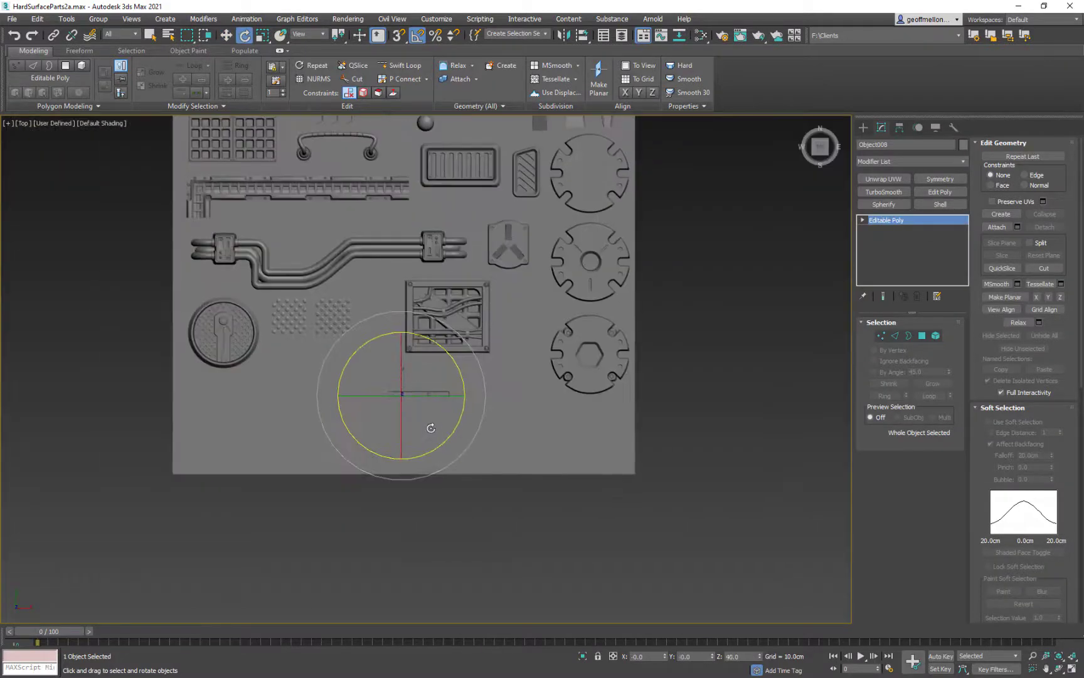
Step: Stretch the bar's two ends past both sides of the sheet and move the whole bar down
{"action": "key", "text": "1"}
{"action": "left_click_drag", "start_coordinate": [431, 455], "coordinate": [345, 364]}
{"action": "key", "text": "w"}
{"action": "left_click_drag", "start_coordinate": [437, 393], "coordinate": [216, 395]}
{"action": "left_click_drag", "start_coordinate": [428, 371], "coordinate": [472, 418]}
{"action": "left_click_drag", "start_coordinate": [490, 395], "coordinate": [682, 410]}
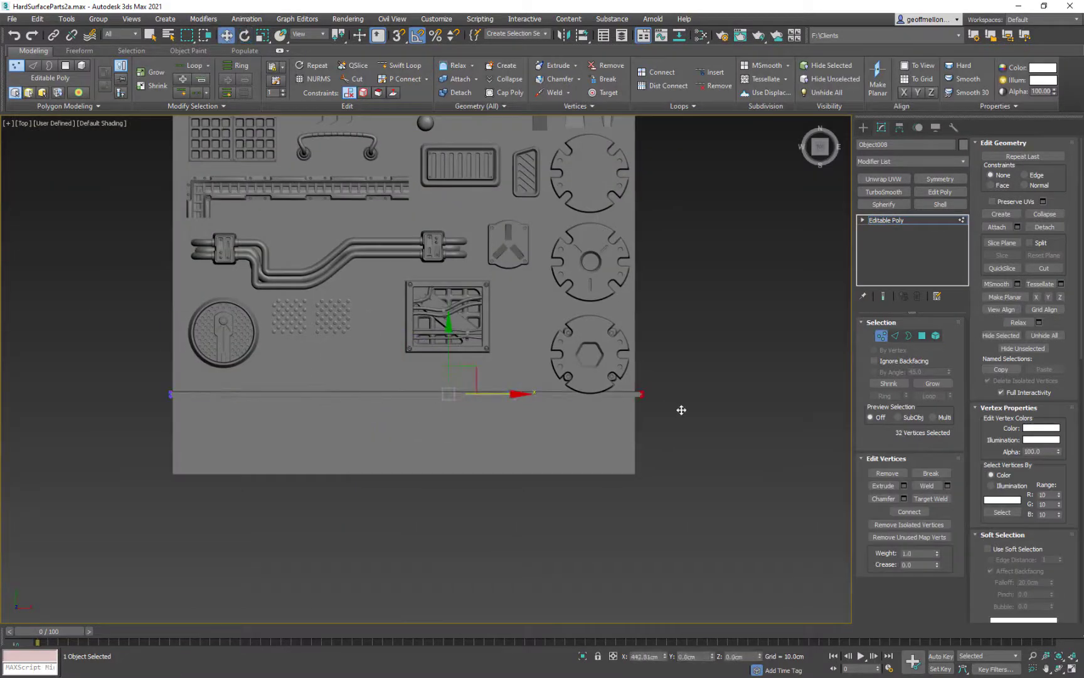
{"action": "left_click", "coordinate": [936, 336]}
{"action": "key", "text": "ctrl+a"}
{"action": "left_click_drag", "start_coordinate": [402, 349], "coordinate": [400, 394]}
Step: Select the upper corner vertices at both ends of the bar and move them up to make it taller
{"action": "key", "text": "1"}
{"action": "key", "text": "ctrl+a"}
{"action": "left_click_drag", "start_coordinate": [619, 411], "coordinate": [659, 436]}
{"action": "middle_click_drag", "start_coordinate": [433, 421], "coordinate": [536, 389]}
{"action": "scroll", "coordinate": [339, 373], "scroll_direction": "up", "scroll_amount": 4}
{"action": "left_click_drag", "start_coordinate": [185, 433], "coordinate": [338, 366]}
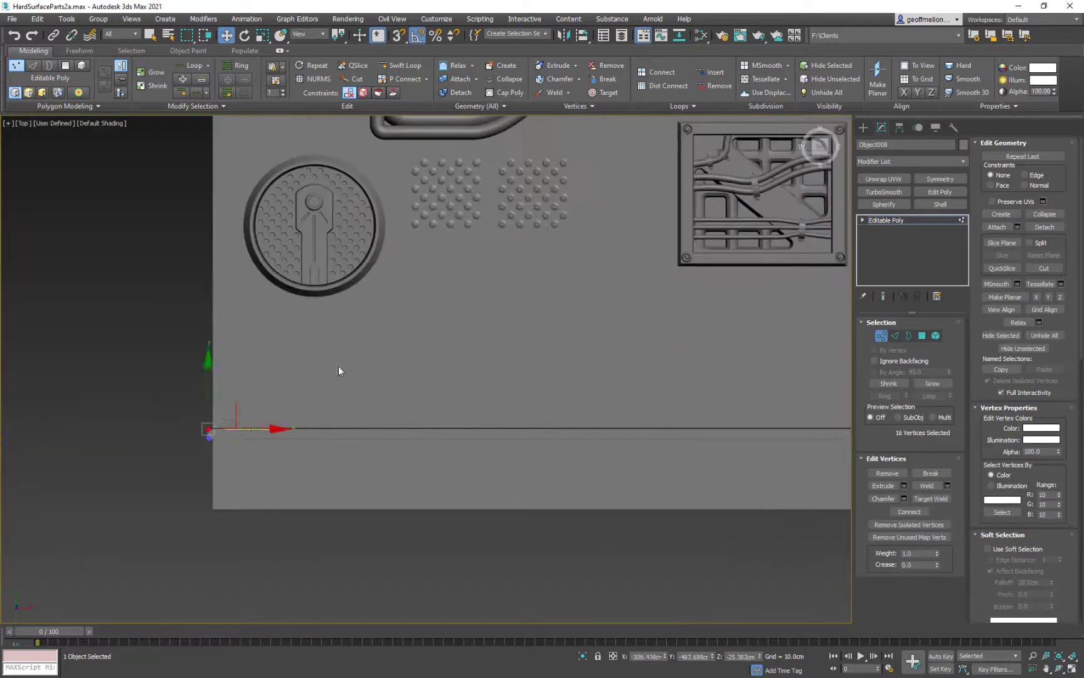
{"action": "scroll", "coordinate": [339, 370], "scroll_direction": "down", "scroll_amount": 4}
{"action": "left_click_drag", "start_coordinate": [678, 432], "coordinate": [725, 408], "text": "ctrl"}
{"action": "scroll", "coordinate": [726, 444], "scroll_direction": "up", "scroll_amount": 5}
{"action": "scroll", "coordinate": [726, 444], "scroll_direction": "down", "scroll_amount": 5}
{"action": "scroll", "coordinate": [422, 418], "scroll_direction": "up", "scroll_amount": 5}
{"action": "scroll", "coordinate": [380, 317], "scroll_direction": "down", "scroll_amount": 5}
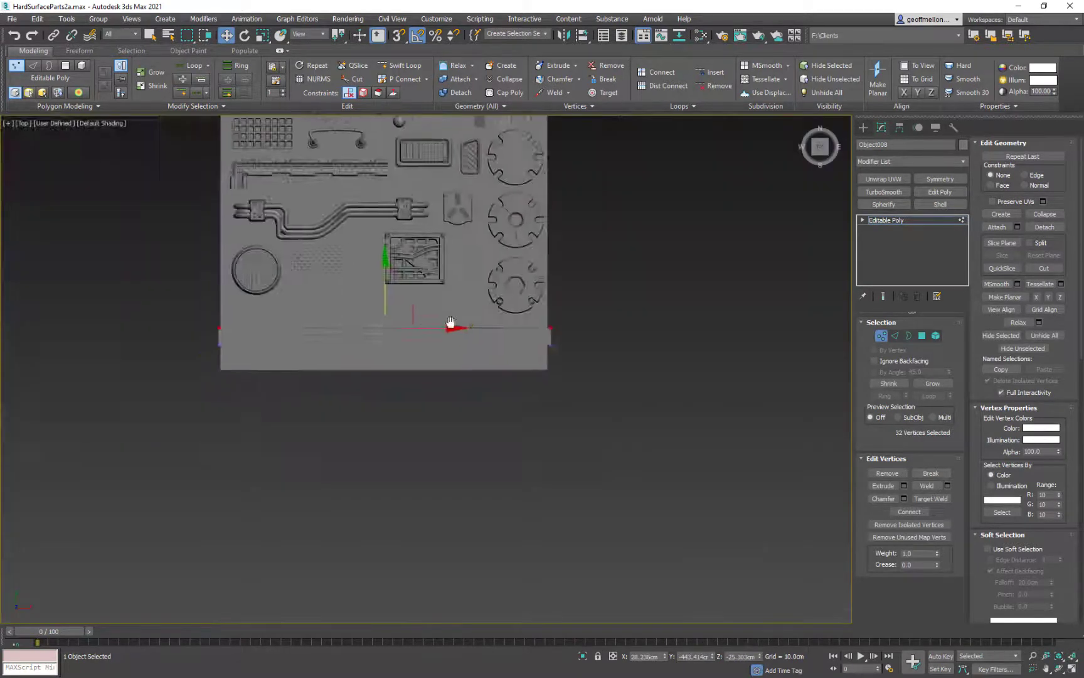
{"action": "scroll", "coordinate": [714, 376], "scroll_direction": "up", "scroll_amount": 4}
{"action": "scroll", "coordinate": [734, 377], "scroll_direction": "up", "scroll_amount": 3}
{"action": "scroll", "coordinate": [676, 331], "scroll_direction": "up", "scroll_amount": 4}
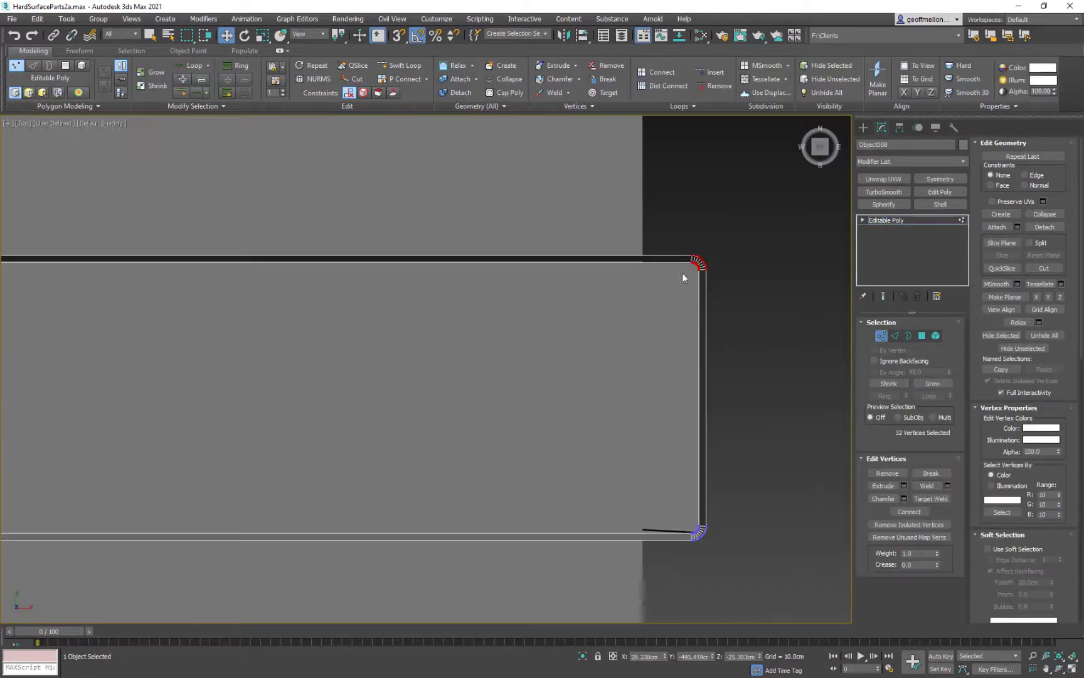
Step: Examine the rounded corner vertices and end polygons at both ends of the long bar
{"action": "left_click", "coordinate": [694, 266]}
{"action": "scroll", "coordinate": [695, 268], "scroll_direction": "down", "scroll_amount": 5}
{"action": "middle_click_drag", "start_coordinate": [712, 342], "coordinate": [726, 295]}
{"action": "scroll", "coordinate": [726, 294], "scroll_direction": "up", "scroll_amount": 5}
{"action": "left_click", "coordinate": [678, 354], "text": "ctrl"}
{"action": "scroll", "coordinate": [678, 435], "scroll_direction": "down", "scroll_amount": 5}
{"action": "middle_click_drag", "start_coordinate": [351, 376], "coordinate": [542, 426]}
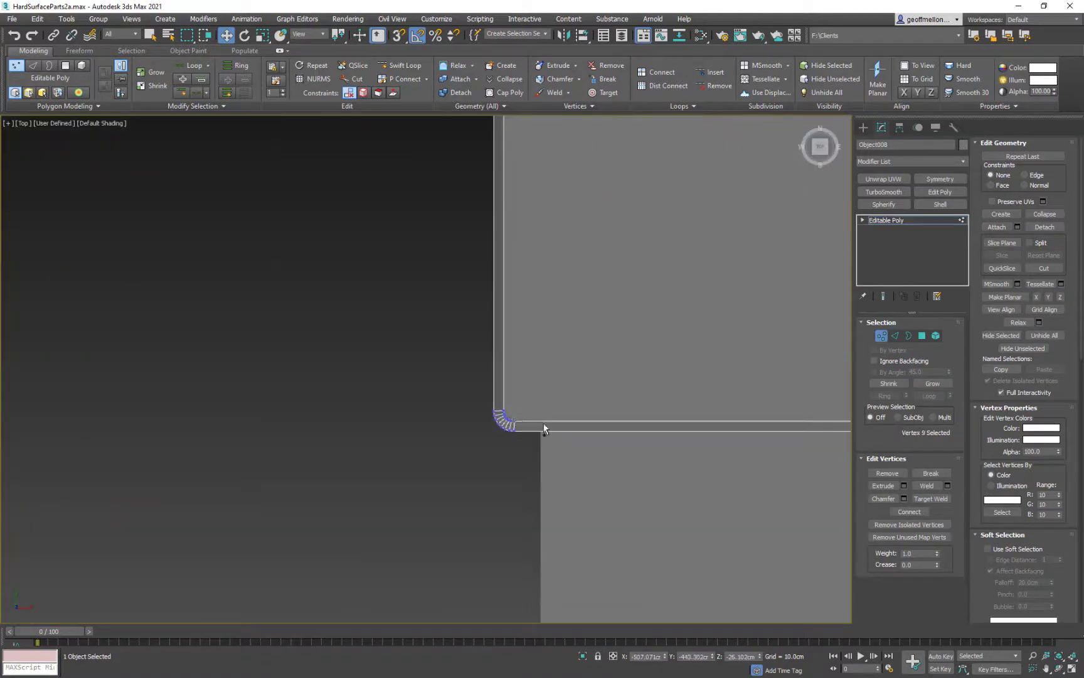
{"action": "key", "text": "4"}
{"action": "left_click_drag", "start_coordinate": [475, 303], "coordinate": [520, 433]}
{"action": "scroll", "coordinate": [467, 462], "scroll_direction": "up", "scroll_amount": 3}
{"action": "scroll", "coordinate": [467, 462], "scroll_direction": "down", "scroll_amount": 4}
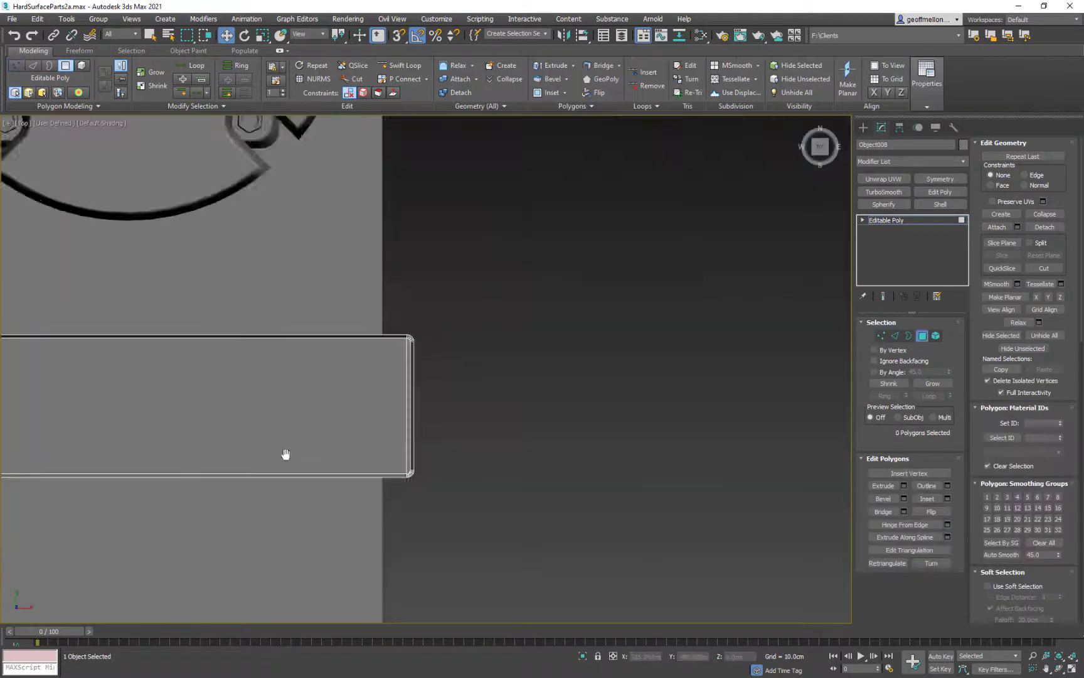
{"action": "scroll", "coordinate": [407, 452], "scroll_direction": "up", "scroll_amount": 3}
{"action": "middle_click_drag", "start_coordinate": [469, 303], "coordinate": [616, 431]}
{"action": "scroll", "coordinate": [616, 432], "scroll_direction": "down", "scroll_amount": 5}
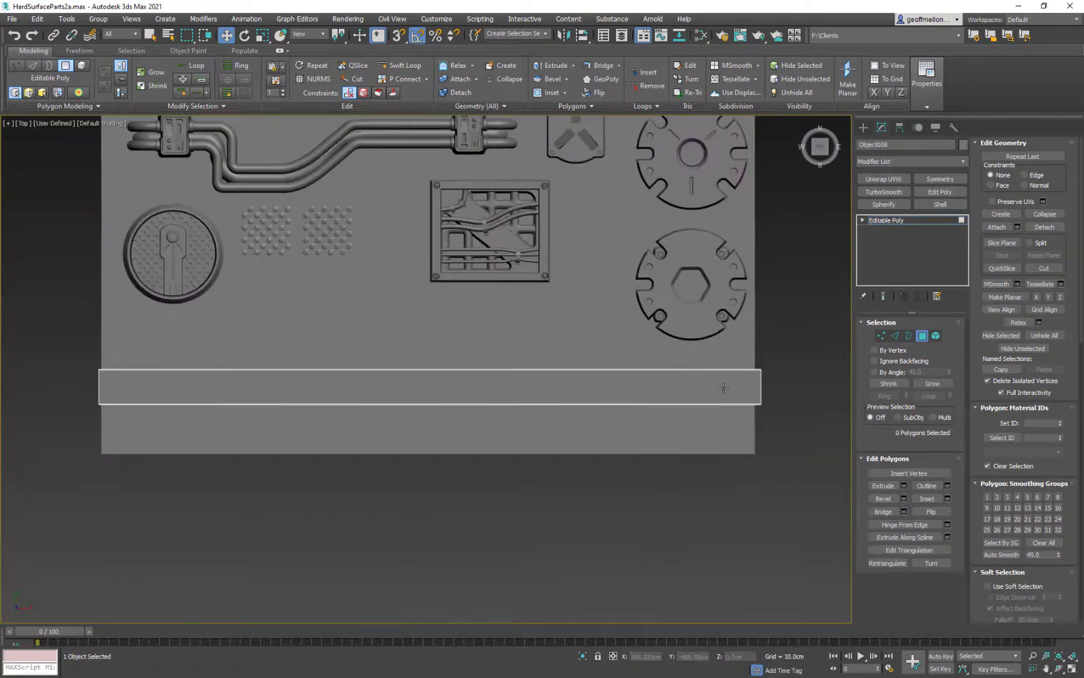
Step: Connect the long bar's end edges with 2 lengthwise segments and a pinch of 34
{"action": "key", "text": "2"}
{"action": "middle_click_drag", "start_coordinate": [695, 341], "coordinate": [685, 370], "text": "alt"}
{"action": "key", "text": "t"}
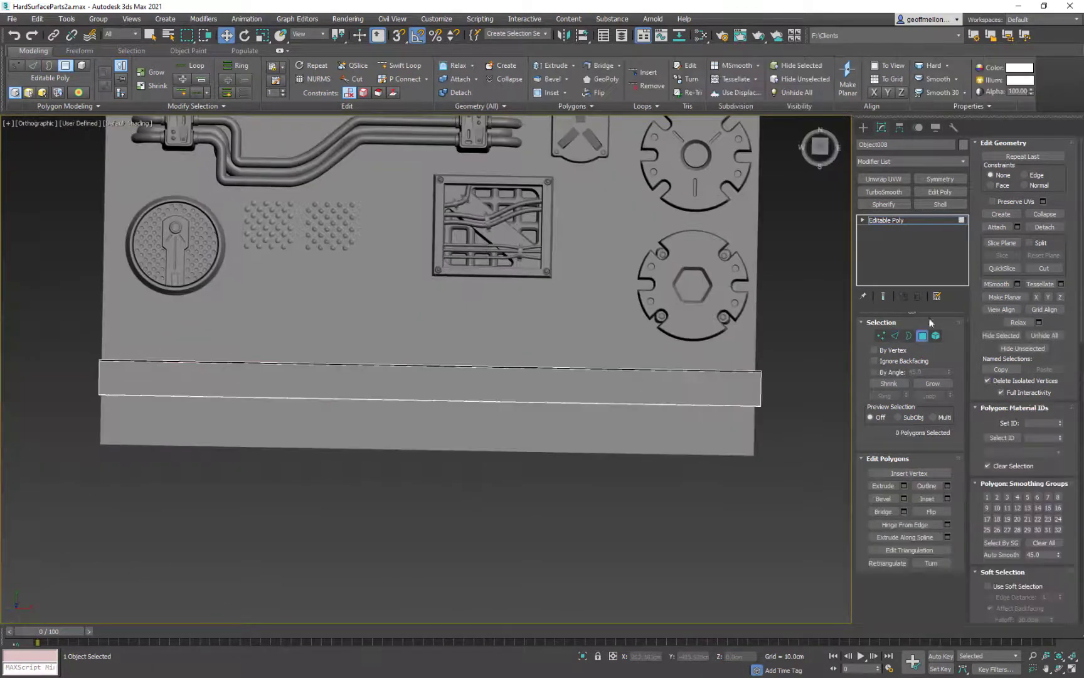
{"action": "middle_click_drag", "start_coordinate": [412, 334], "coordinate": [641, 400], "text": "alt"}
{"action": "key", "text": "6"}
{"action": "key", "text": "2"}
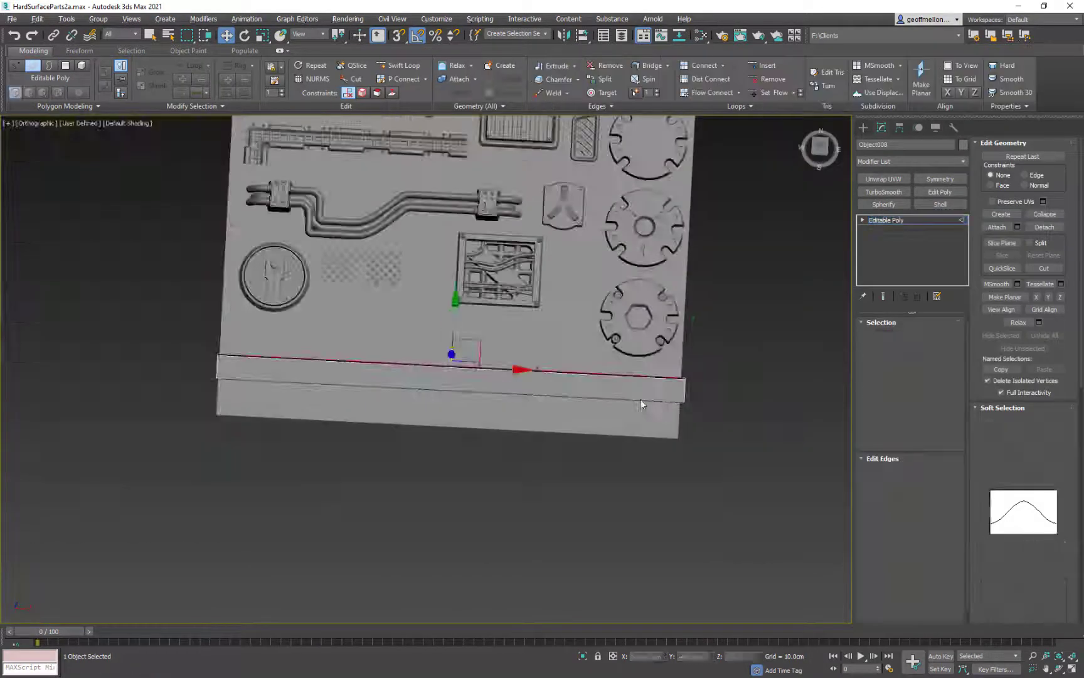
{"action": "scroll", "coordinate": [641, 399], "scroll_direction": "up", "scroll_amount": 4}
{"action": "right_click", "coordinate": [649, 415]}
{"action": "left_click", "coordinate": [627, 479]}
{"action": "left_click_drag", "start_coordinate": [434, 391], "coordinate": [439, 444]}
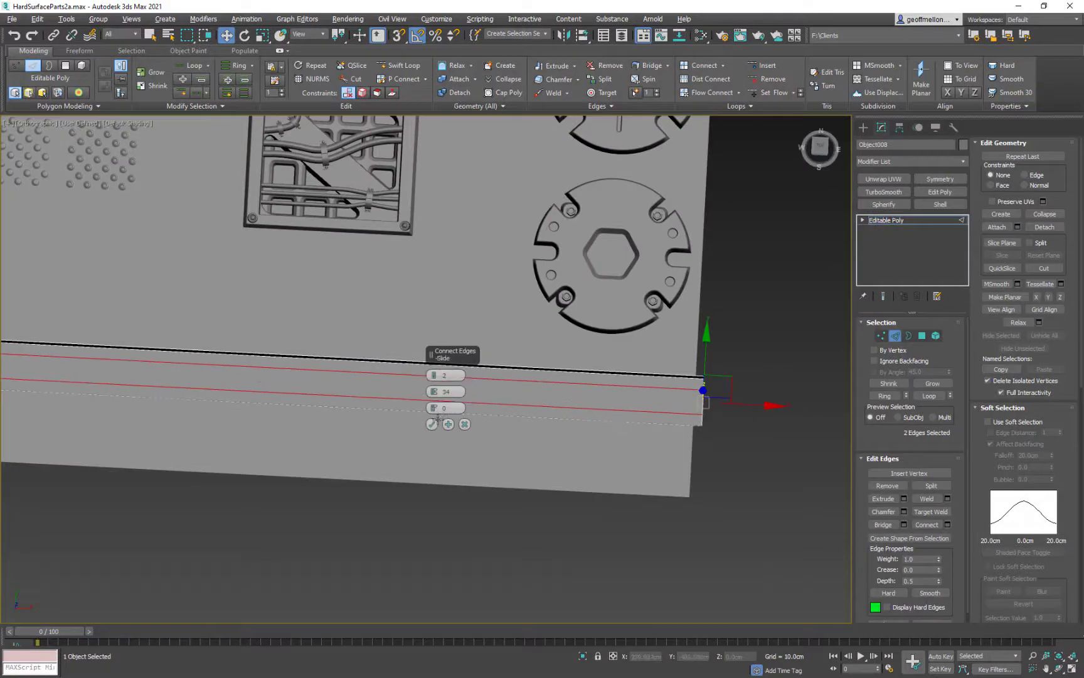
{"action": "left_click", "coordinate": [432, 425]}
Step: Scale the bar's two outer long edges apart so its long sides slope outward
{"action": "key", "text": "4"}
{"action": "scroll", "coordinate": [622, 463], "scroll_direction": "down", "scroll_amount": 5}
{"action": "key", "text": "t"}
{"action": "scroll", "coordinate": [477, 443], "scroll_direction": "up", "scroll_amount": 5}
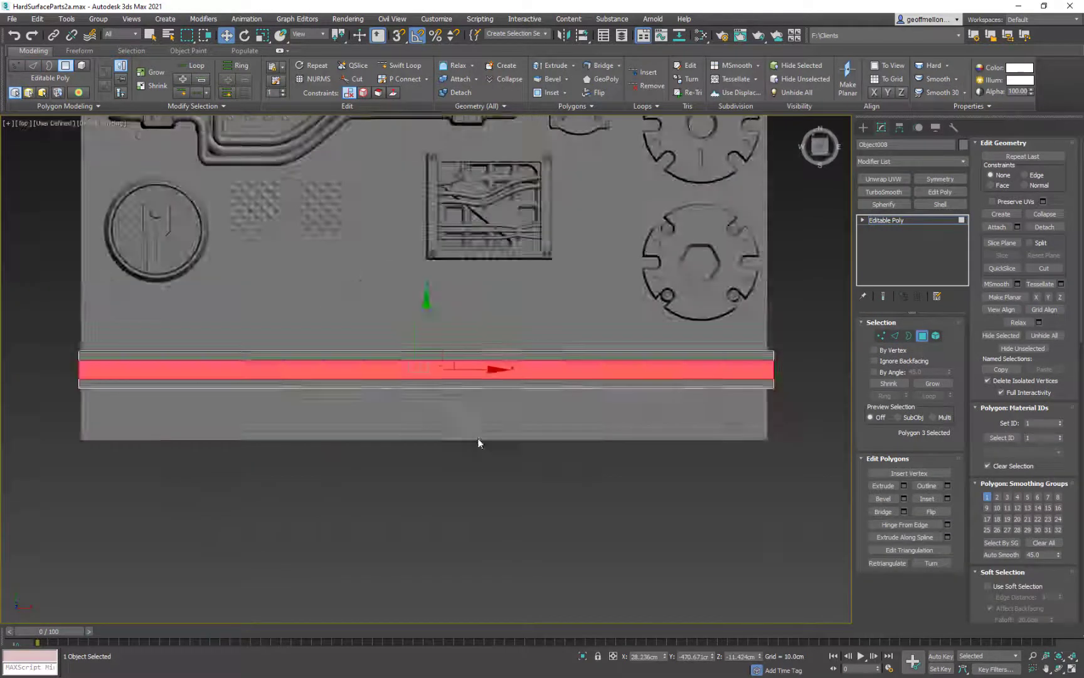
{"action": "key", "text": "2"}
{"action": "key", "text": "r"}
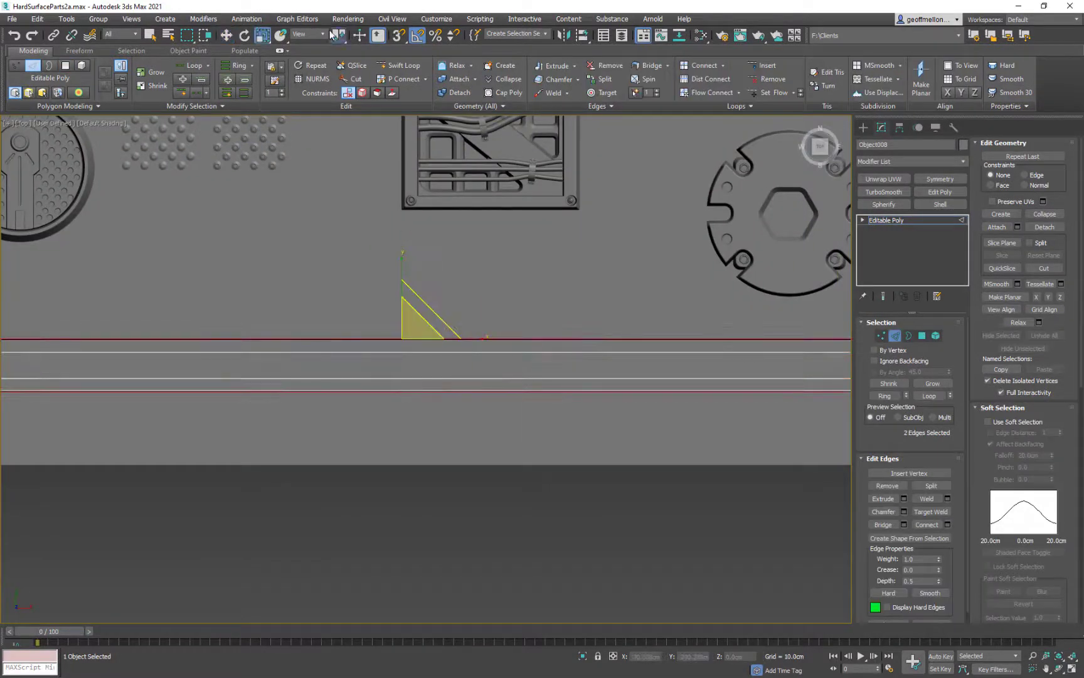
{"action": "scroll", "coordinate": [407, 289], "scroll_direction": "down", "scroll_amount": 3}
{"action": "middle_click_drag", "start_coordinate": [408, 289], "coordinate": [382, 310], "text": "alt"}
{"action": "key", "text": "4"}
{"action": "right_click", "coordinate": [644, 310]}
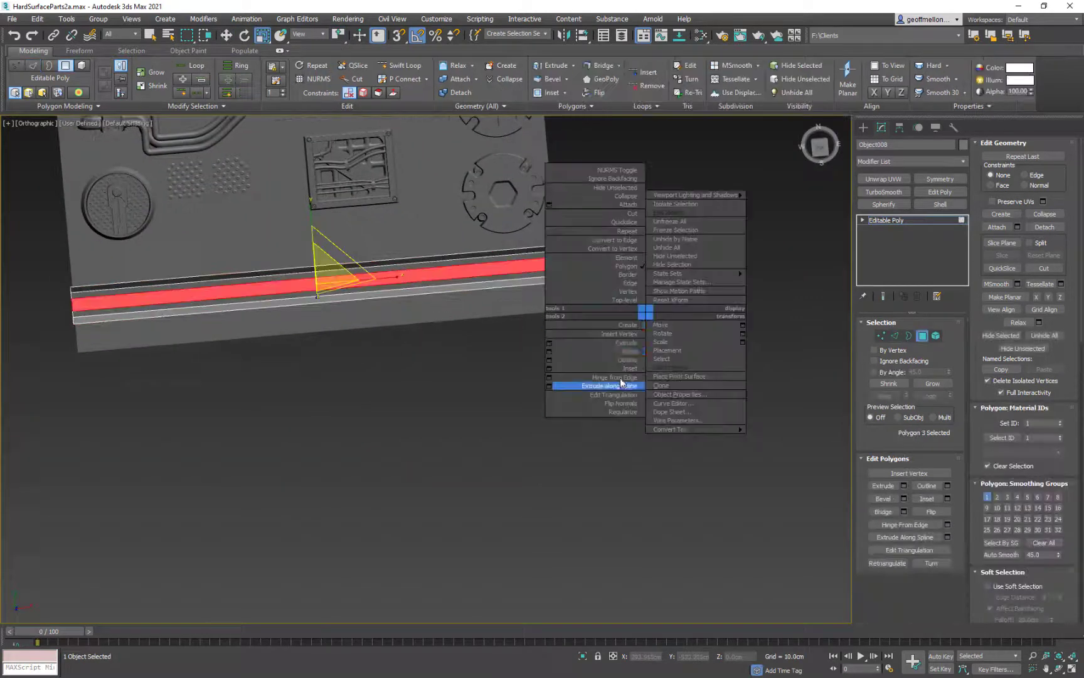
{"action": "key", "text": "t"}
{"action": "scroll", "coordinate": [398, 314], "scroll_direction": "down", "scroll_amount": 4}
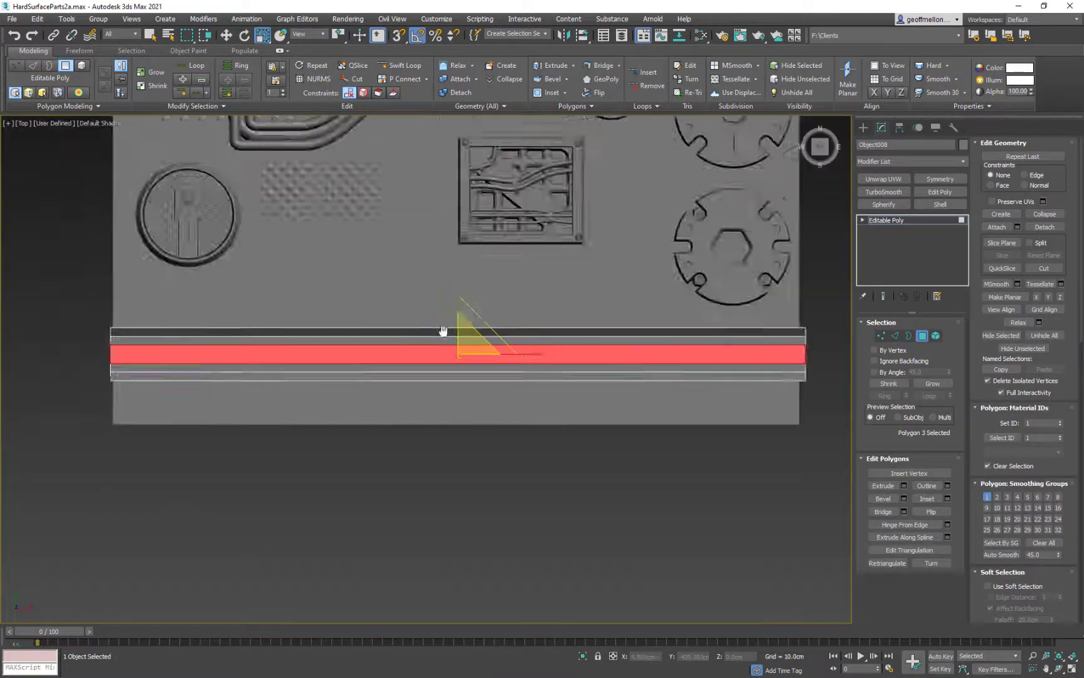
Step: Connect all the bar's lengthwise edges with 4 segments to divide it into five sections
{"action": "key", "text": "2"}
{"action": "left_click_drag", "start_coordinate": [397, 319], "coordinate": [443, 494]}
{"action": "key", "text": "ctrl+shift+e"}
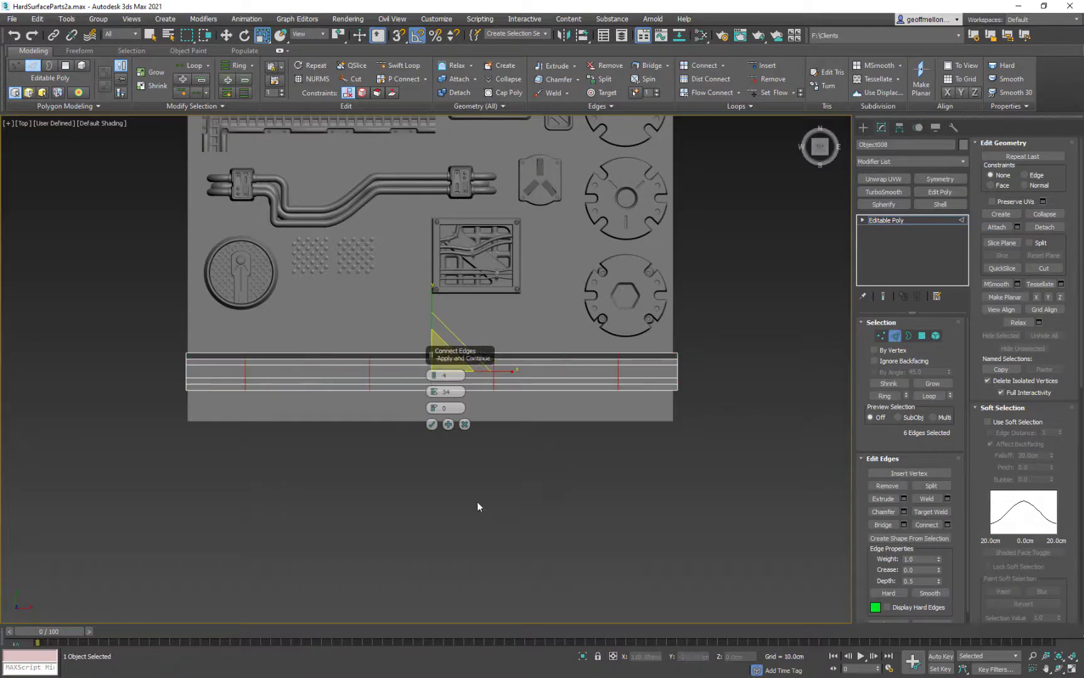
{"action": "left_click_drag", "start_coordinate": [433, 376], "coordinate": [433, 367]}
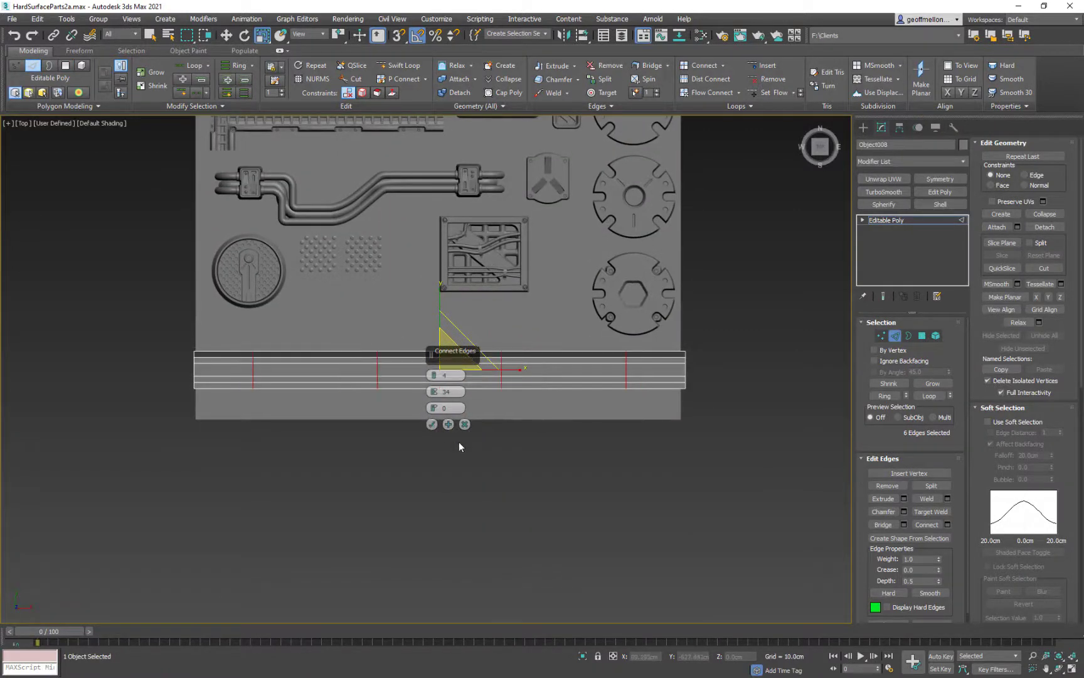
{"action": "left_click", "coordinate": [431, 424]}
Step: Chamfer the four cross-cut edge loops on the bar into narrow pairs
{"action": "middle_click_drag", "start_coordinate": [365, 325], "coordinate": [397, 332]}
{"action": "left_click_drag", "start_coordinate": [428, 443], "coordinate": [428, 443]}
{"action": "right_click", "coordinate": [443, 300]}
{"action": "left_click", "coordinate": [353, 364]}
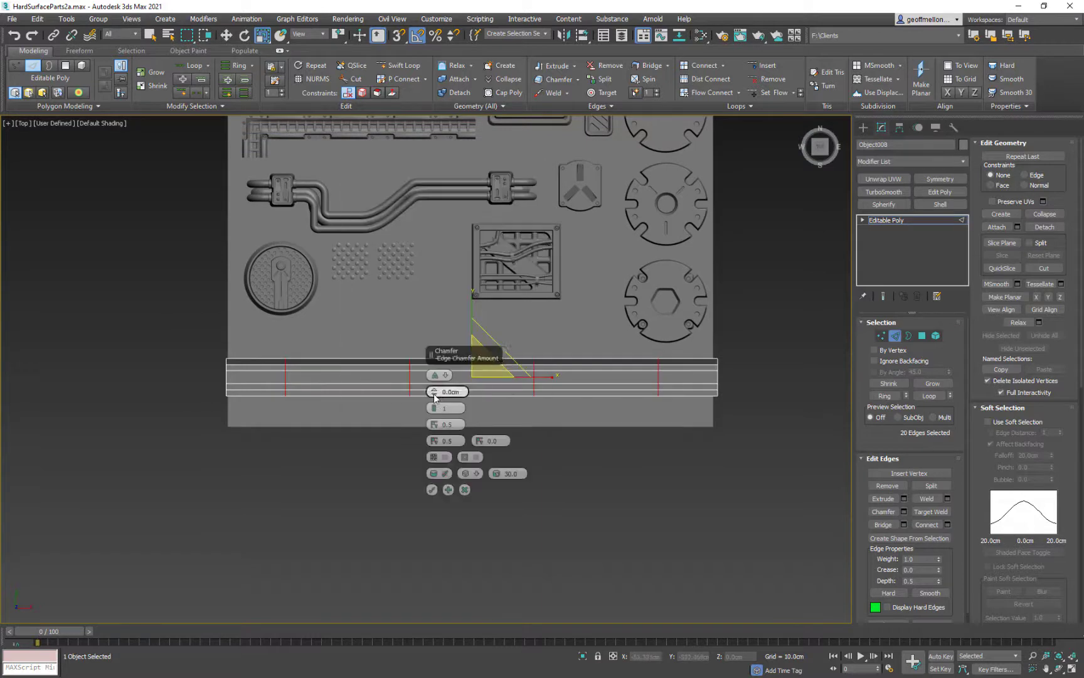
Step: Move the bar's second section slightly up and its fourth section slightly down, and hide the edge display
{"action": "left_click_drag", "start_coordinate": [348, 316], "coordinate": [348, 312]}
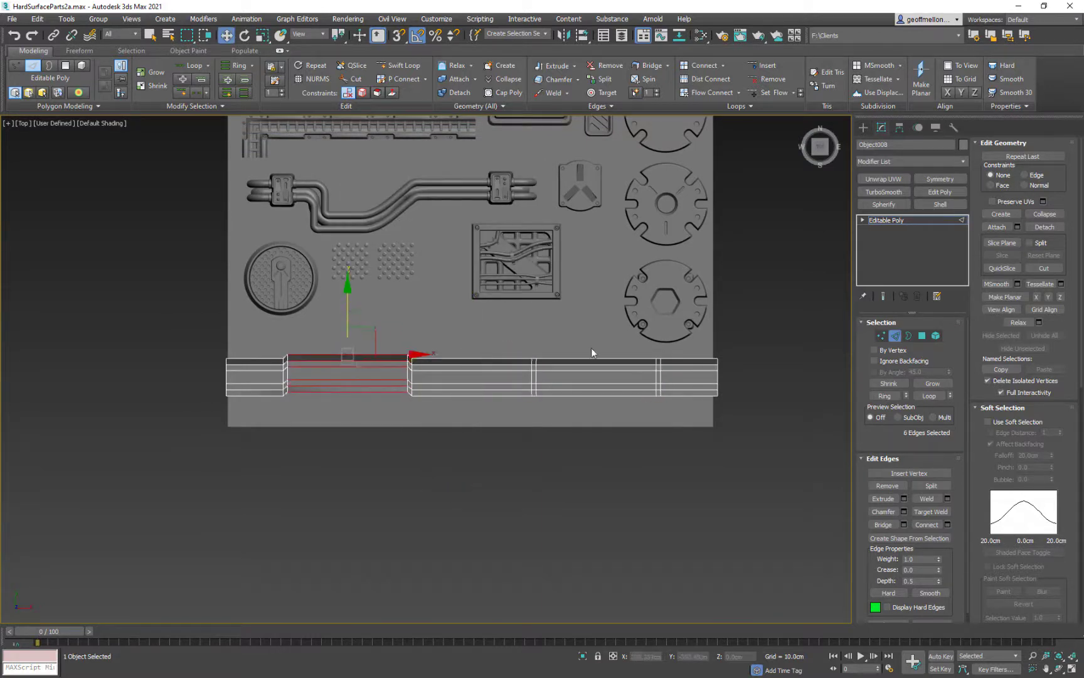
{"action": "middle_click_drag", "start_coordinate": [591, 348], "coordinate": [529, 342]}
{"action": "left_click_drag", "start_coordinate": [529, 342], "coordinate": [543, 403]}
{"action": "left_click_drag", "start_coordinate": [533, 322], "coordinate": [533, 328]}
{"action": "key", "text": "F4"}
{"action": "middle_click_drag", "start_coordinate": [591, 422], "coordinate": [583, 370]}
{"action": "scroll", "coordinate": [583, 371], "scroll_direction": "up", "scroll_amount": 2}
{"action": "key", "text": "4"}
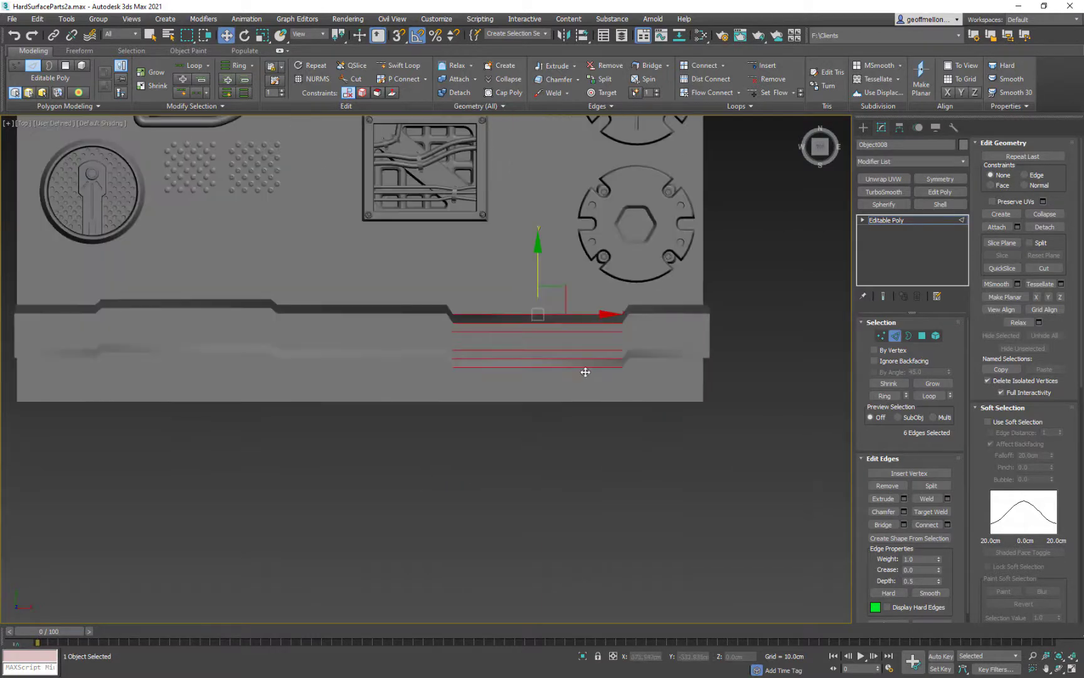
{"action": "key", "text": "2"}
{"action": "left_click", "coordinate": [623, 341]}
{"action": "key", "text": "alt+r"}
{"action": "right_click", "coordinate": [573, 407]}
{"action": "left_click", "coordinate": [475, 445]}
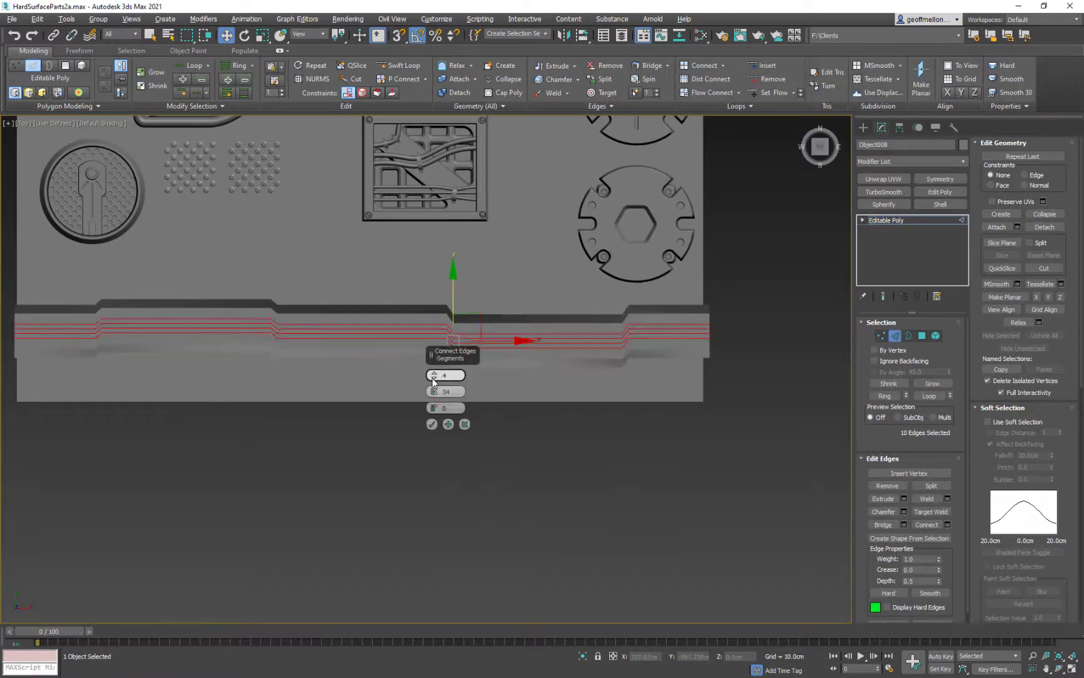
{"action": "left_click", "coordinate": [433, 378]}
{"action": "left_click", "coordinate": [465, 424]}
Step: Select the middle strip of polygons along the stepped bar and bevel it to a height of -10 cm with a narrowed outline
{"action": "key", "text": "4"}
{"action": "left_click", "coordinate": [593, 338]}
{"action": "left_click", "coordinate": [628, 335], "text": "shift"}
{"action": "right_click", "coordinate": [557, 355]}
{"action": "left_click", "coordinate": [488, 393]}
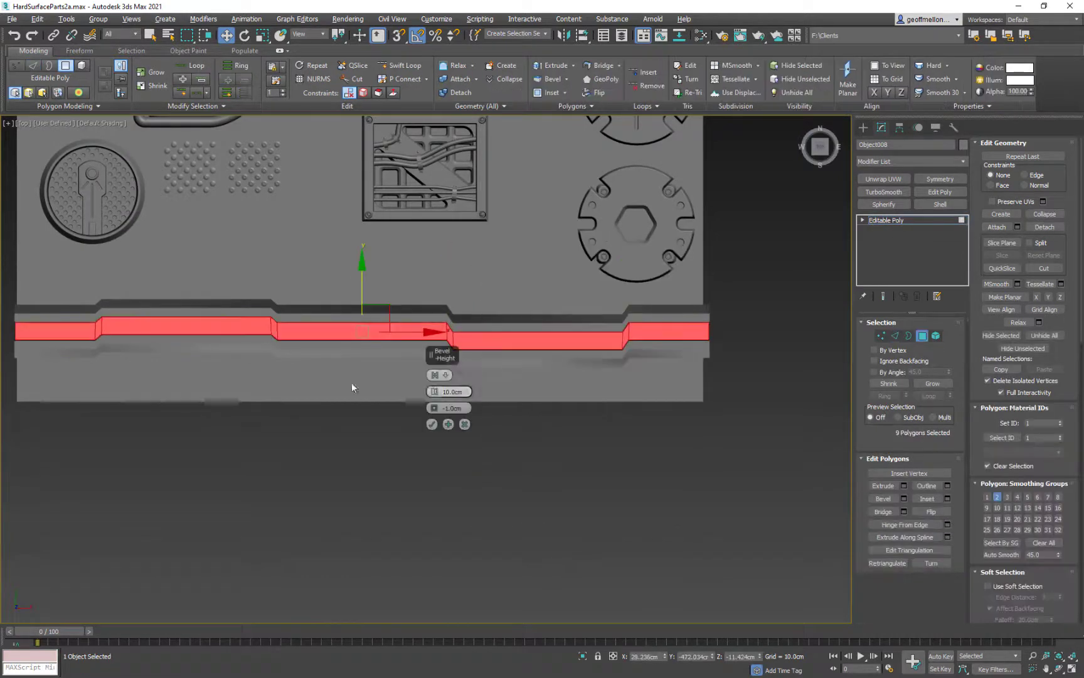
{"action": "middle_click_drag", "start_coordinate": [351, 382], "coordinate": [455, 301], "text": "alt"}
{"action": "double_click", "coordinate": [453, 391]}
{"action": "type", "text": "-10"}
{"action": "left_click_drag", "start_coordinate": [434, 408], "coordinate": [434, 433]}
{"action": "middle_click_drag", "start_coordinate": [502, 358], "coordinate": [424, 432], "text": "alt"}
{"action": "left_click", "coordinate": [432, 424]}
{"action": "scroll", "coordinate": [301, 301], "scroll_direction": "up", "scroll_amount": 3}
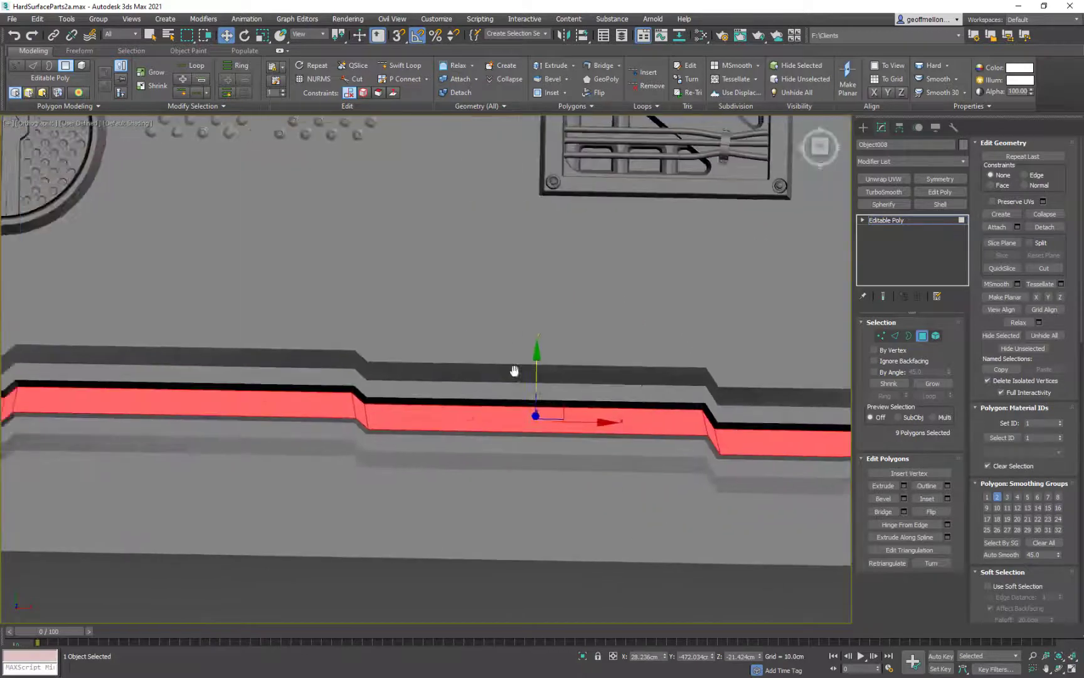
Step: Select the two outer long edges of the bar's lowered section and examine its profile from several angles
{"action": "middle_click_drag", "start_coordinate": [514, 371], "coordinate": [240, 346]}
{"action": "key", "text": "3"}
{"action": "scroll", "coordinate": [659, 364], "scroll_direction": "down", "scroll_amount": 3}
{"action": "key", "text": "2"}
{"action": "left_click", "coordinate": [634, 418]}
{"action": "left_click", "coordinate": [655, 364], "text": "ctrl"}
{"action": "middle_click_drag", "start_coordinate": [656, 364], "coordinate": [665, 326], "text": "alt"}
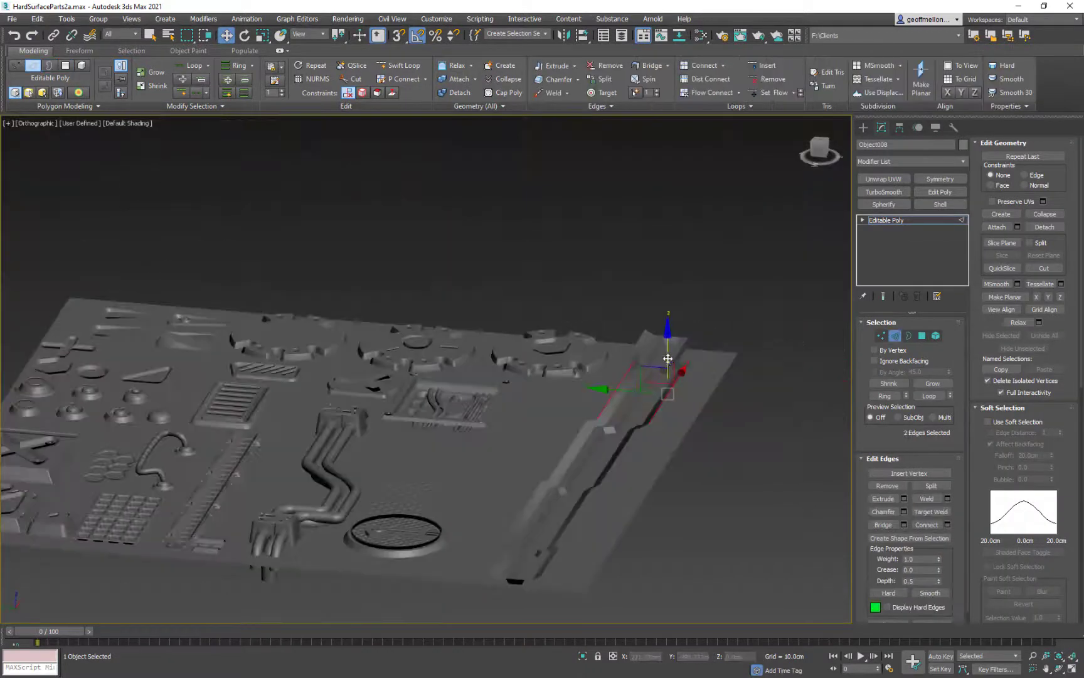
{"action": "key", "text": "r"}
{"action": "middle_click_drag", "start_coordinate": [743, 395], "coordinate": [588, 424], "text": "alt"}
{"action": "middle_click_drag", "start_coordinate": [467, 441], "coordinate": [497, 431]}
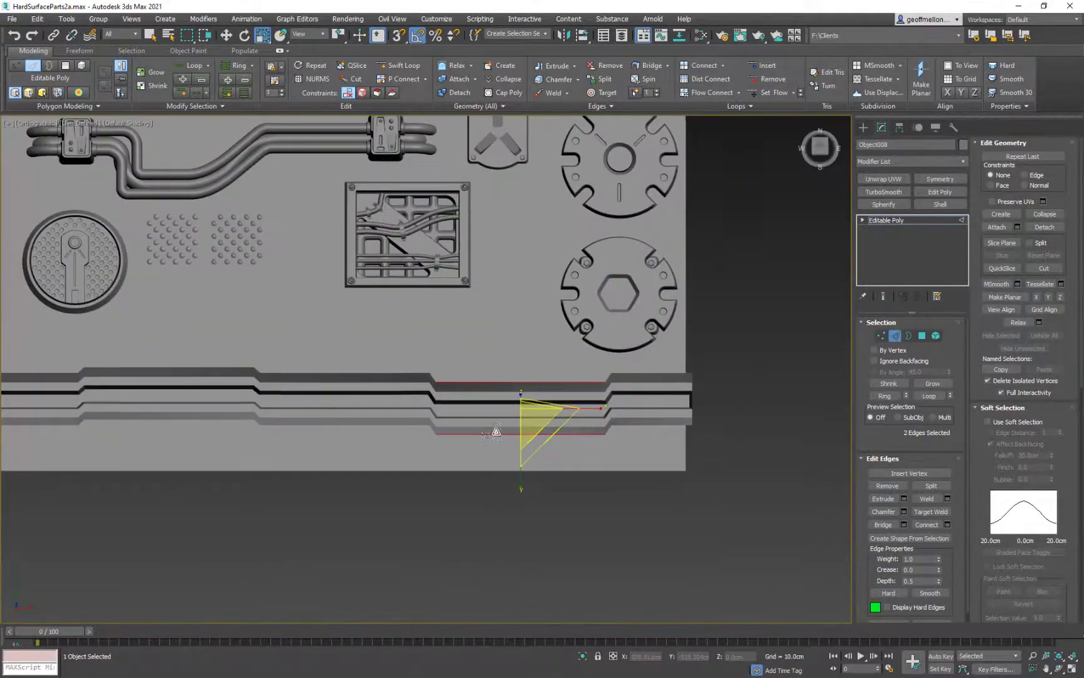
{"action": "key", "text": "t"}
{"action": "scroll", "coordinate": [579, 339], "scroll_direction": "down", "scroll_amount": 3}
{"action": "middle_click_drag", "start_coordinate": [339, 199], "coordinate": [430, 280]}
Step: Copy the X-shaped screwed plate into the gap between the wire box and the hexagon disc, just above the bar
{"action": "left_click", "coordinate": [895, 335]}
{"action": "left_click", "coordinate": [448, 136]}
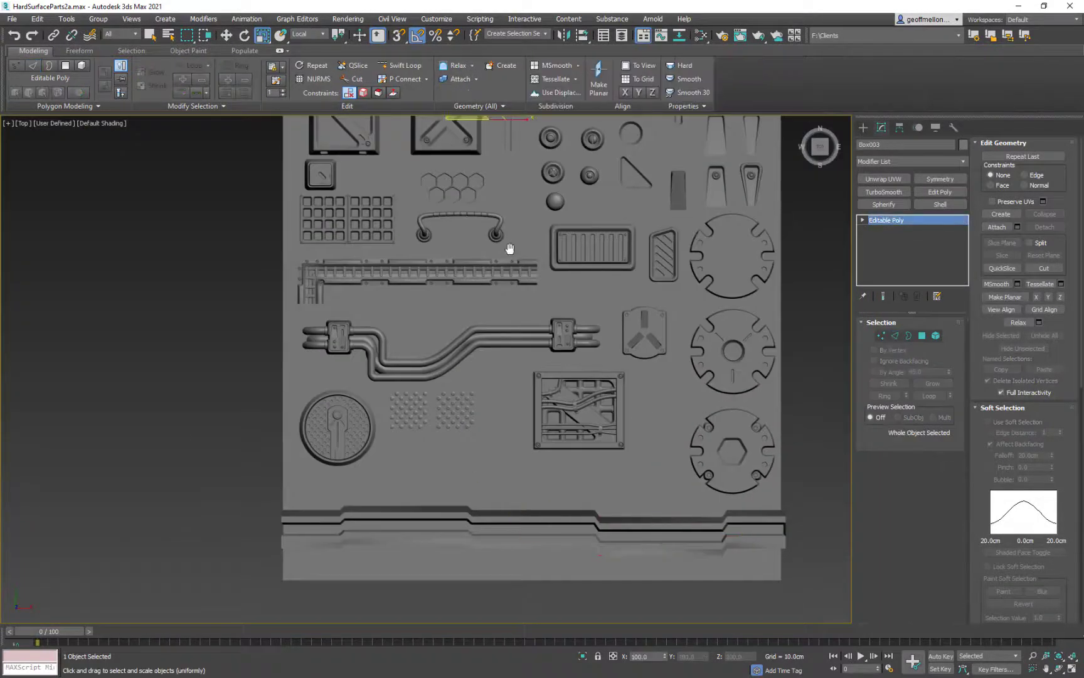
{"action": "scroll", "coordinate": [477, 282], "scroll_direction": "down", "scroll_amount": 3}
{"action": "key", "text": "w"}
{"action": "key", "text": "ctrl+v"}
{"action": "left_click", "coordinate": [545, 392]}
{"action": "mouse_move", "coordinate": [473, 161]}
{"action": "left_mouse_down"}
{"action": "mouse_move", "coordinate": [763, 381]}
{"action": "mouse_move", "coordinate": [626, 418]}
{"action": "left_mouse_up"}
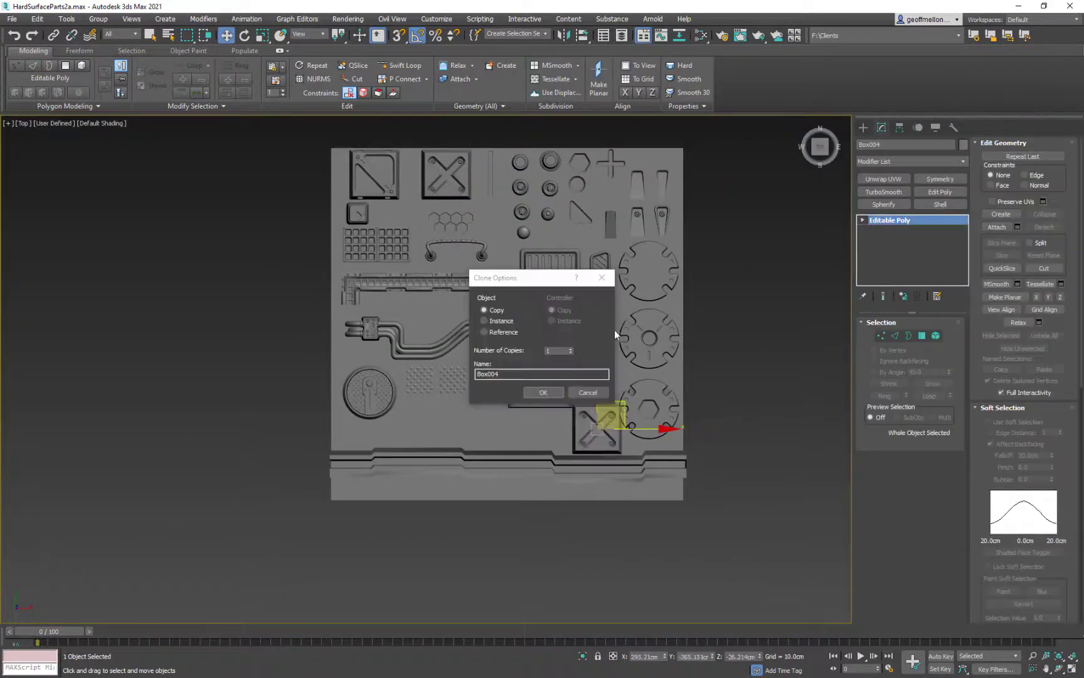
{"action": "left_click", "coordinate": [545, 393]}
{"action": "scroll", "coordinate": [595, 376], "scroll_direction": "up", "scroll_amount": 5}
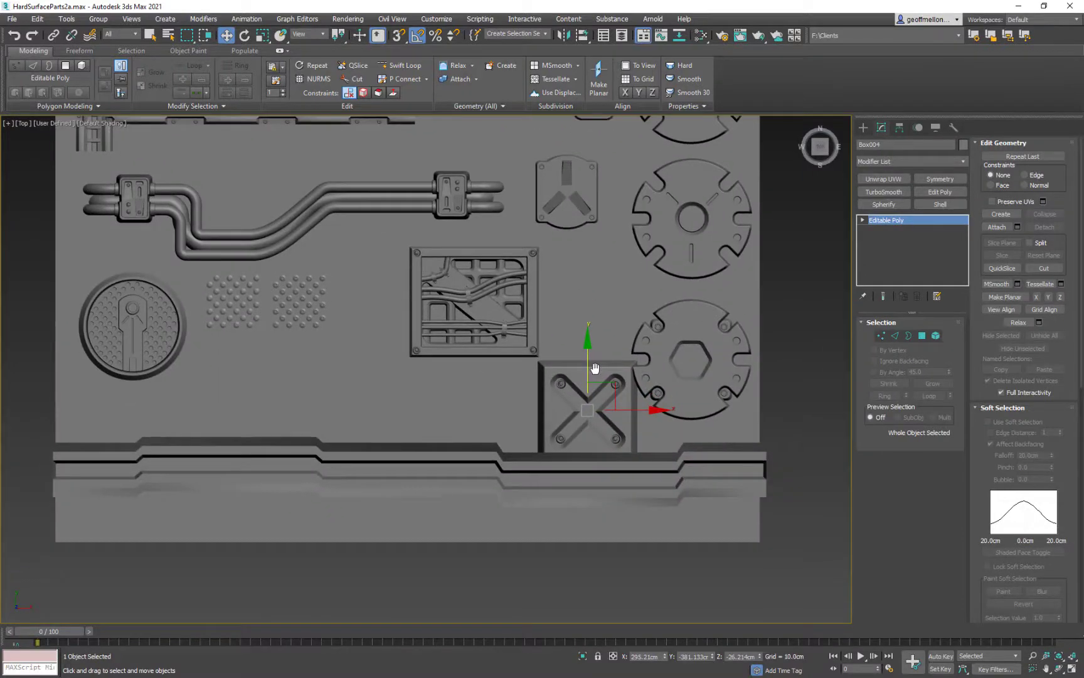
{"action": "left_click_drag", "start_coordinate": [589, 368], "coordinate": [589, 360]}
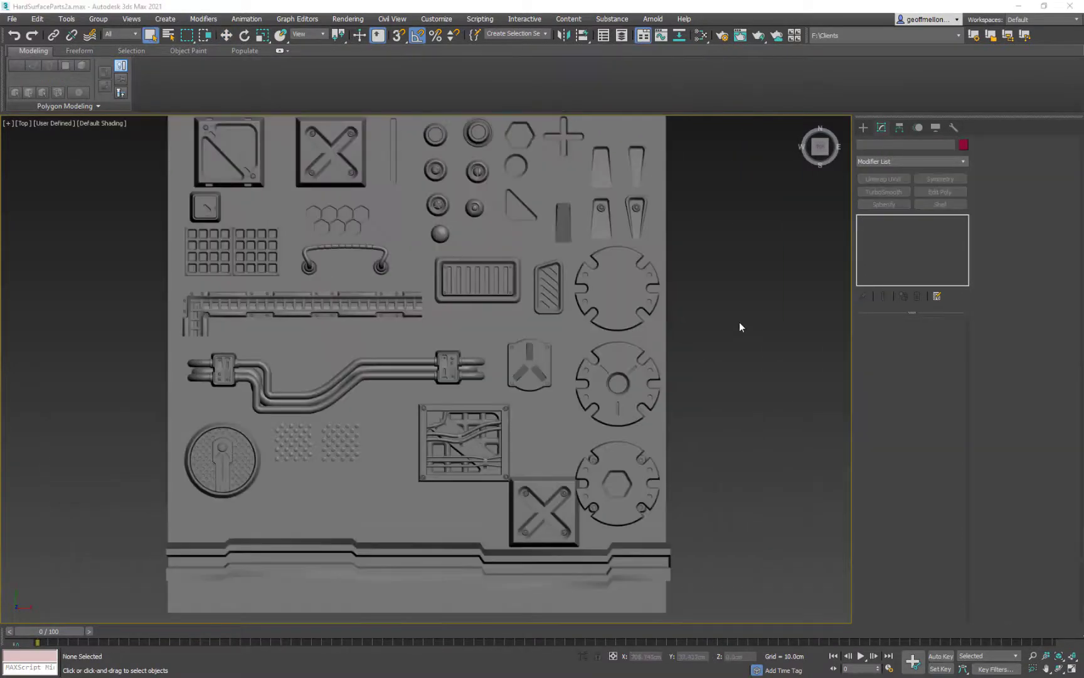
Step: Move the wire box horizontally toward the stud grids to free space beside the hexagon disc
{"action": "middle_click_drag", "start_coordinate": [730, 327], "coordinate": [754, 210]}
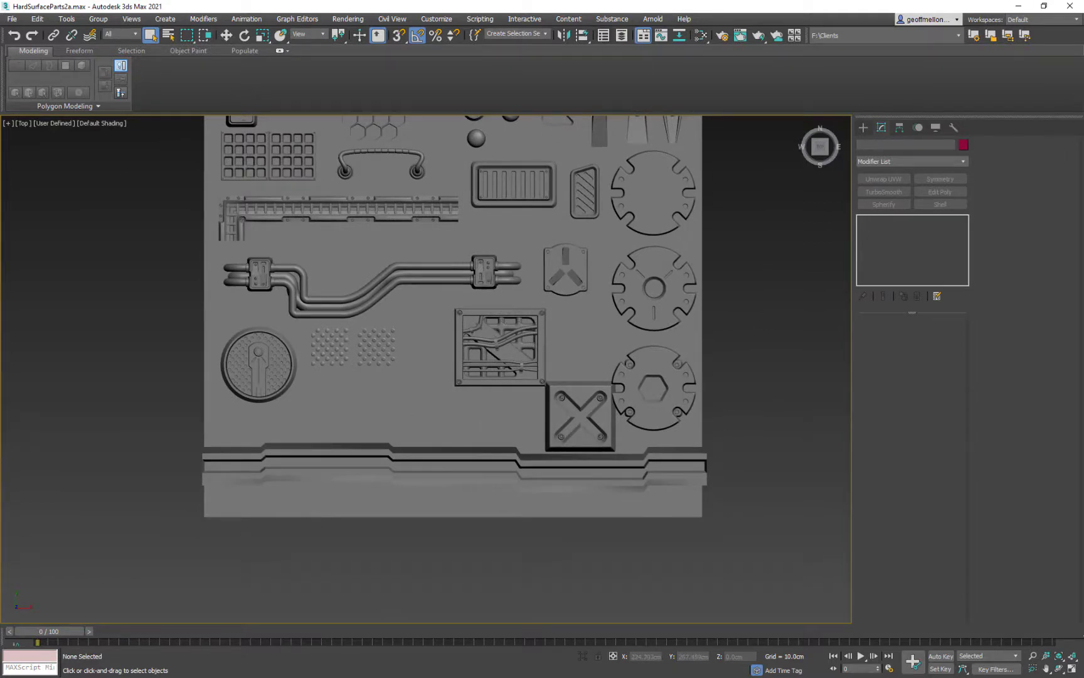
{"action": "middle_click_drag", "start_coordinate": [612, 257], "coordinate": [597, 209]}
{"action": "left_click", "coordinate": [509, 287]}
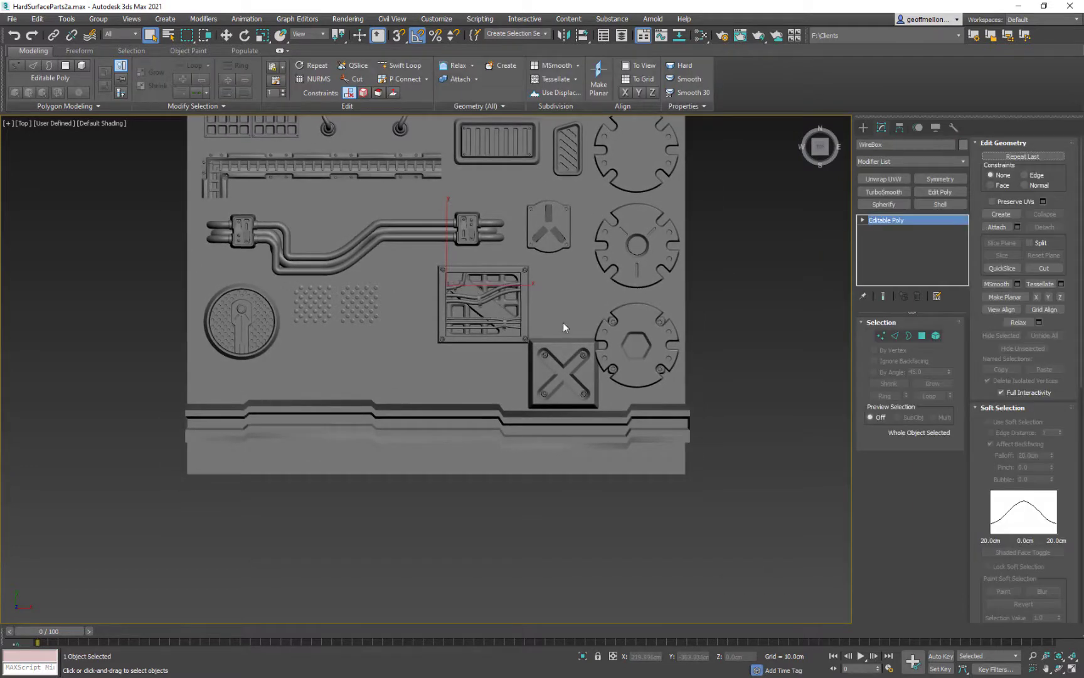
{"action": "key", "text": "w"}
{"action": "left_click_drag", "start_coordinate": [508, 288], "coordinate": [475, 287]}
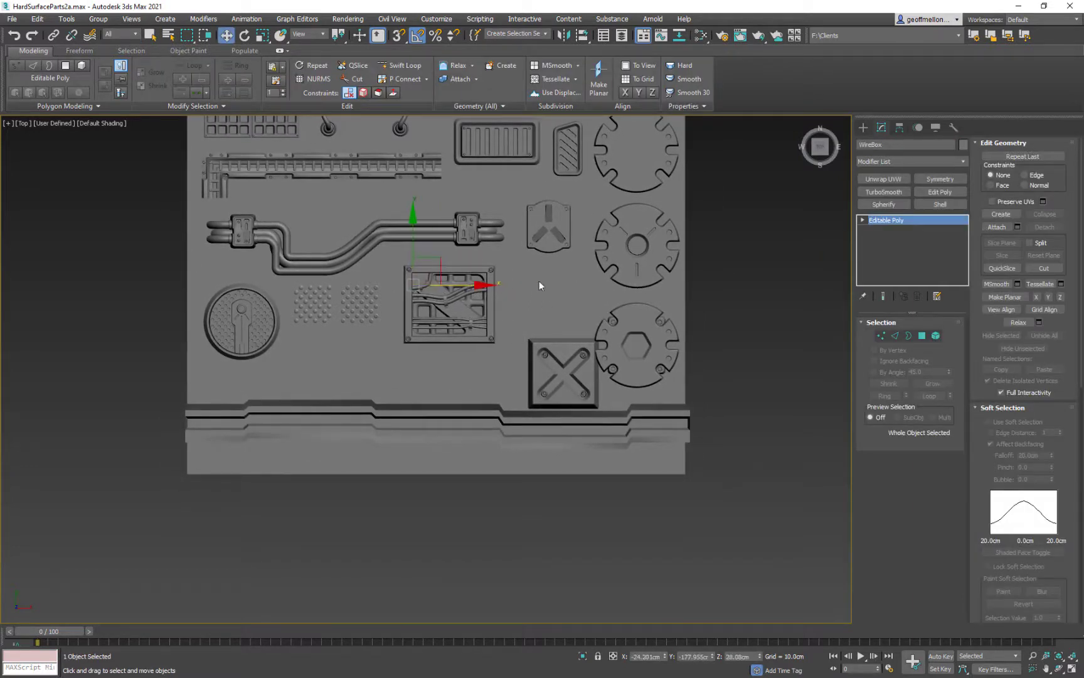
Step: Move the stepped bar down close to the lower edge of the sheet
{"action": "middle_click_drag", "start_coordinate": [547, 281], "coordinate": [541, 171]}
{"action": "left_click", "coordinate": [509, 331]}
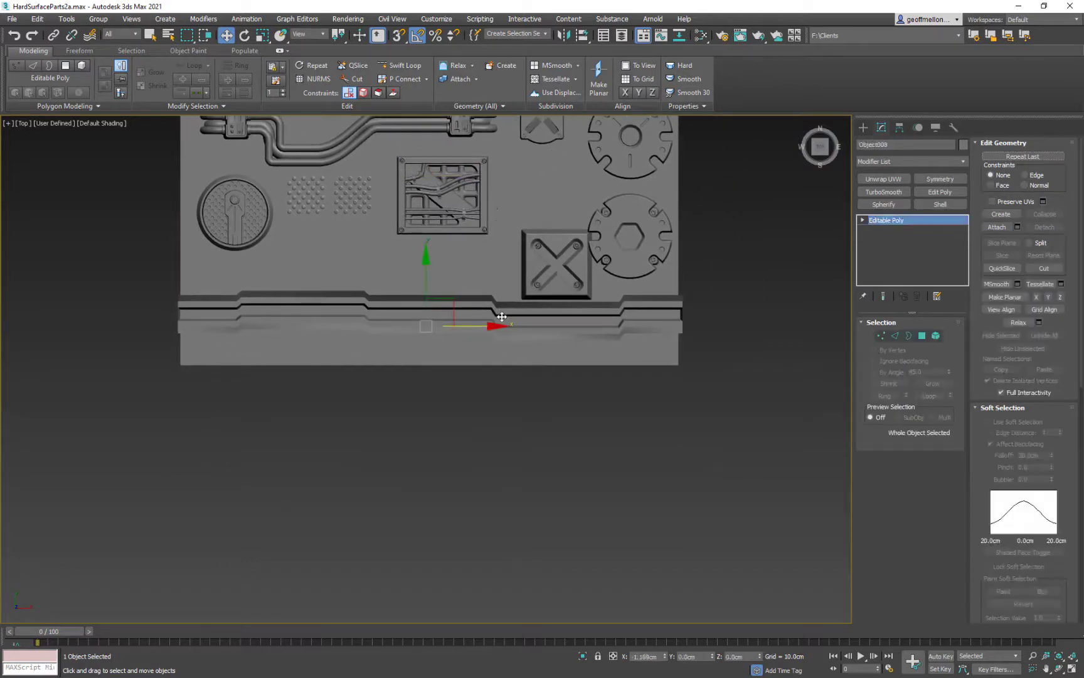
{"action": "left_click_drag", "start_coordinate": [449, 305], "coordinate": [450, 318]}
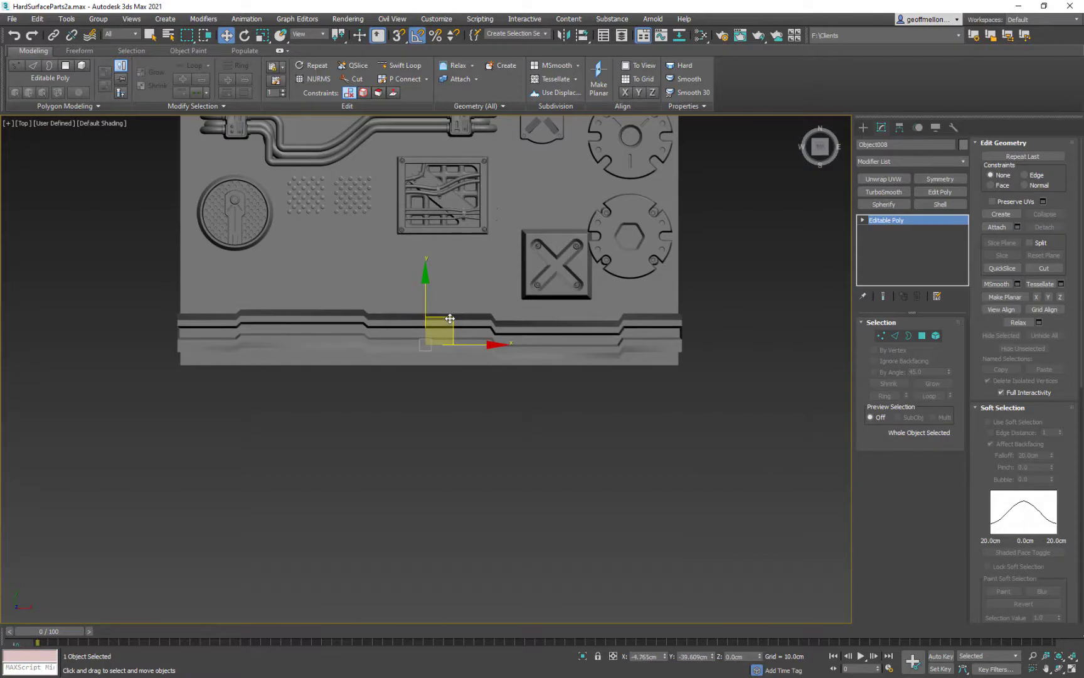
Step: Delete the copied X-shaped plate beside the hexagon disc
{"action": "left_click", "coordinate": [561, 252]}
{"action": "middle_click_drag", "start_coordinate": [627, 227], "coordinate": [519, 284]}
{"action": "key", "text": "Delete"}
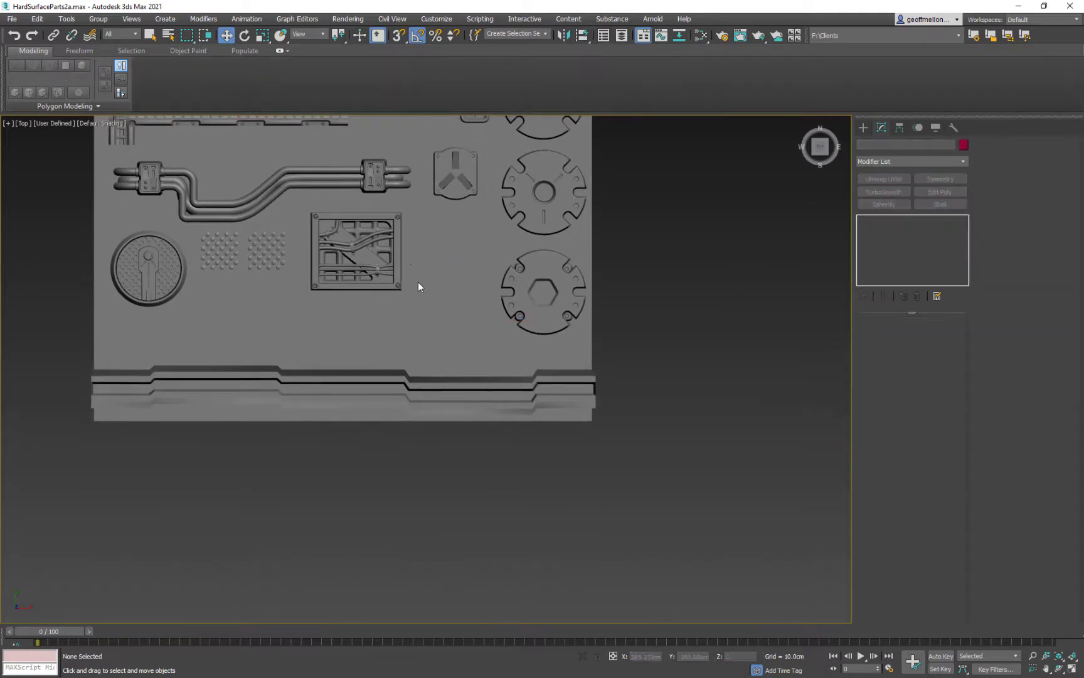
Step: Move the plain notched disc into the free space beside the hexagon disc and delete the three-armed plate uncovered at its old place
{"action": "middle_click_drag", "start_coordinate": [416, 285], "coordinate": [539, 386]}
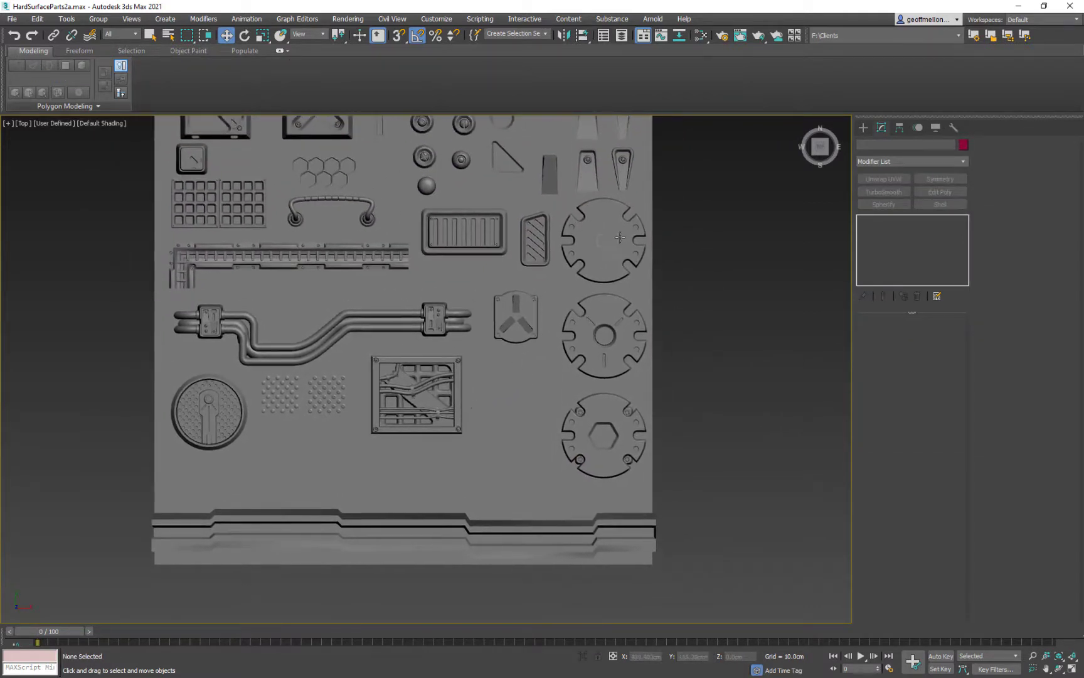
{"action": "left_click_drag", "start_coordinate": [614, 257], "coordinate": [527, 444]}
{"action": "key", "text": "super+x"}
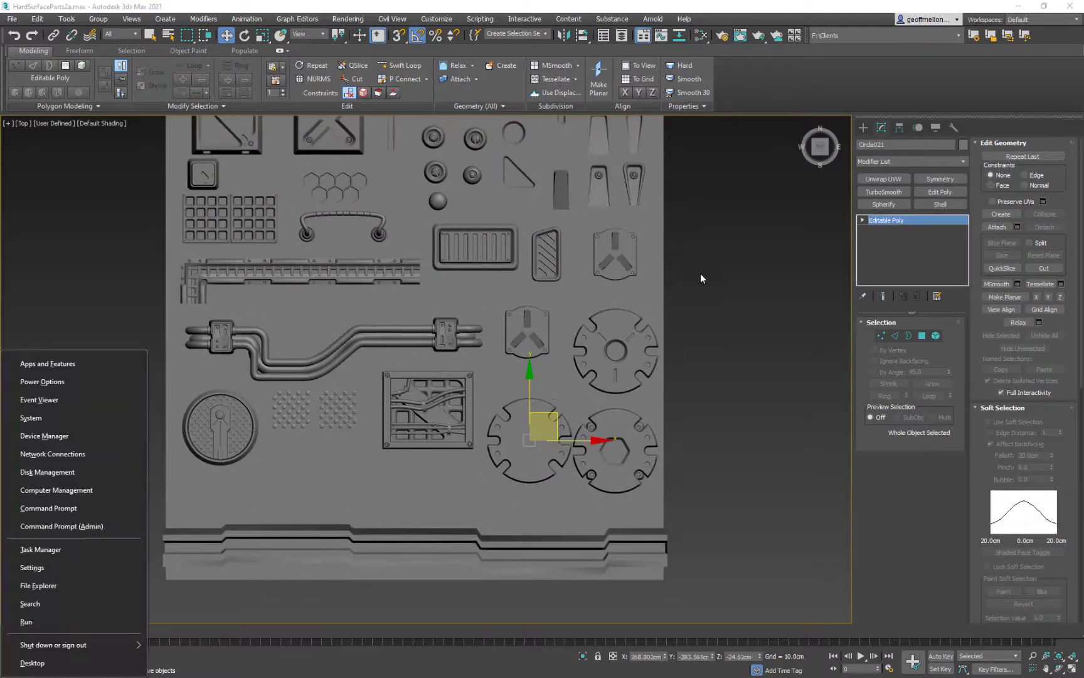
{"action": "left_click", "coordinate": [623, 249]}
{"action": "key", "text": "Delete"}
{"action": "middle_click_drag", "start_coordinate": [721, 385], "coordinate": [762, 305]}
{"action": "mouse_move", "coordinate": [581, 359]}
{"action": "left_mouse_down"}
{"action": "mouse_move", "coordinate": [576, 401]}
{"action": "mouse_move", "coordinate": [578, 345]}
{"action": "mouse_move", "coordinate": [571, 399]}
{"action": "mouse_move", "coordinate": [578, 379]}
{"action": "left_mouse_up"}
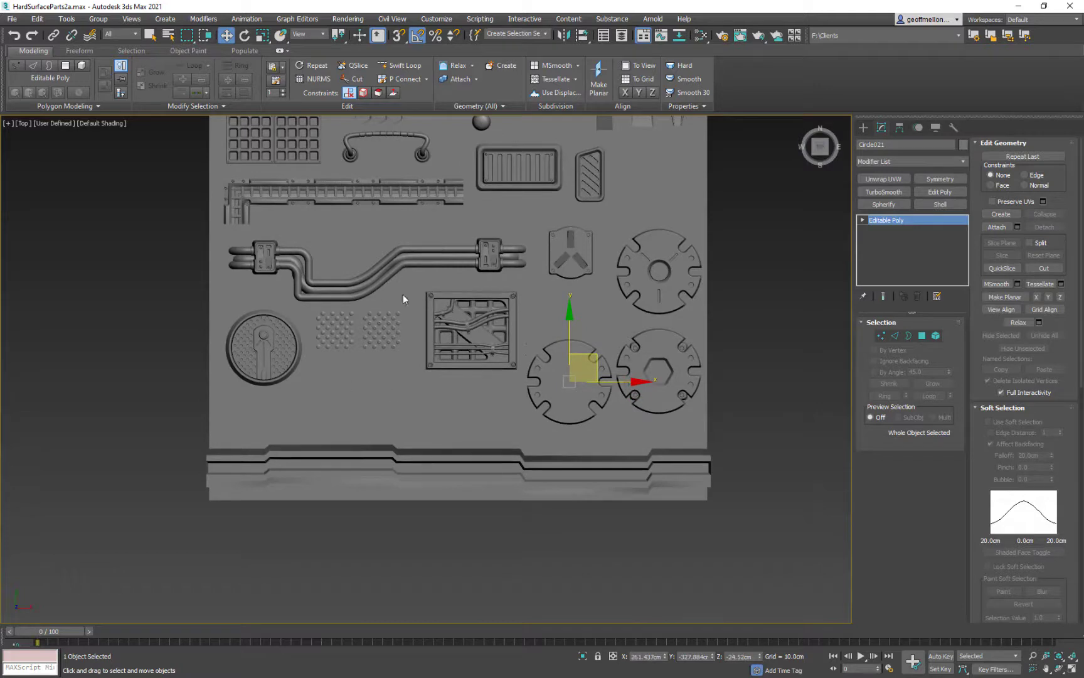
Step: Select both stud grids beside the round hatch and make one copy of them directly below
{"action": "middle_click_drag", "start_coordinate": [404, 293], "coordinate": [481, 216]}
{"action": "scroll", "coordinate": [528, 348], "scroll_direction": "up", "scroll_amount": 4}
{"action": "left_click", "coordinate": [512, 342]}
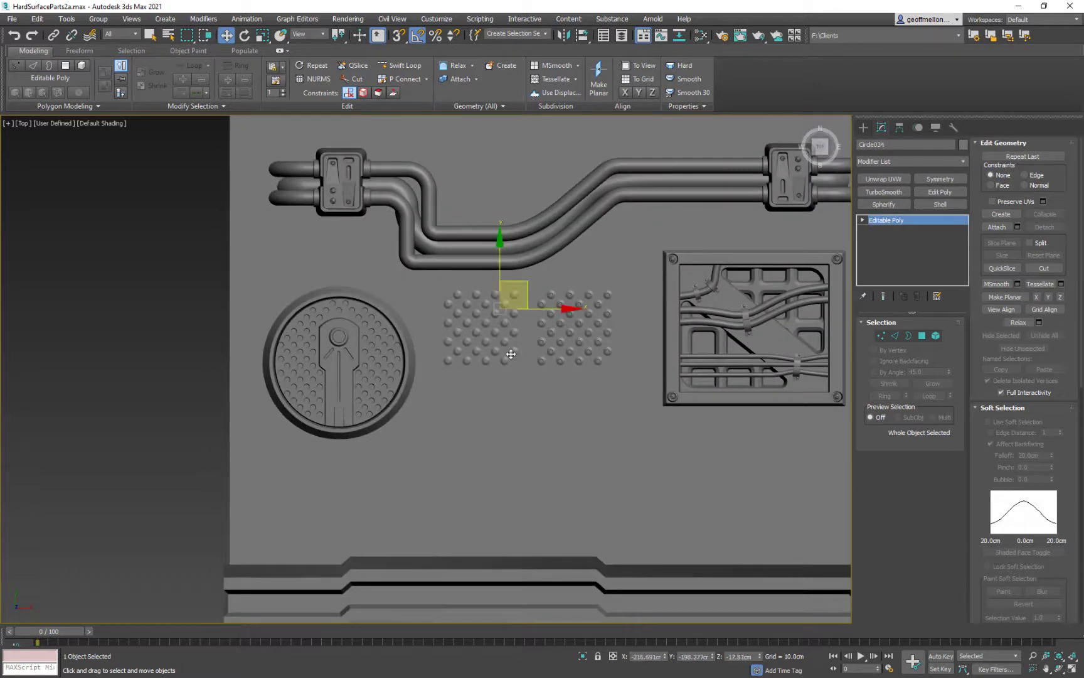
{"action": "left_click", "coordinate": [563, 341], "text": "ctrl"}
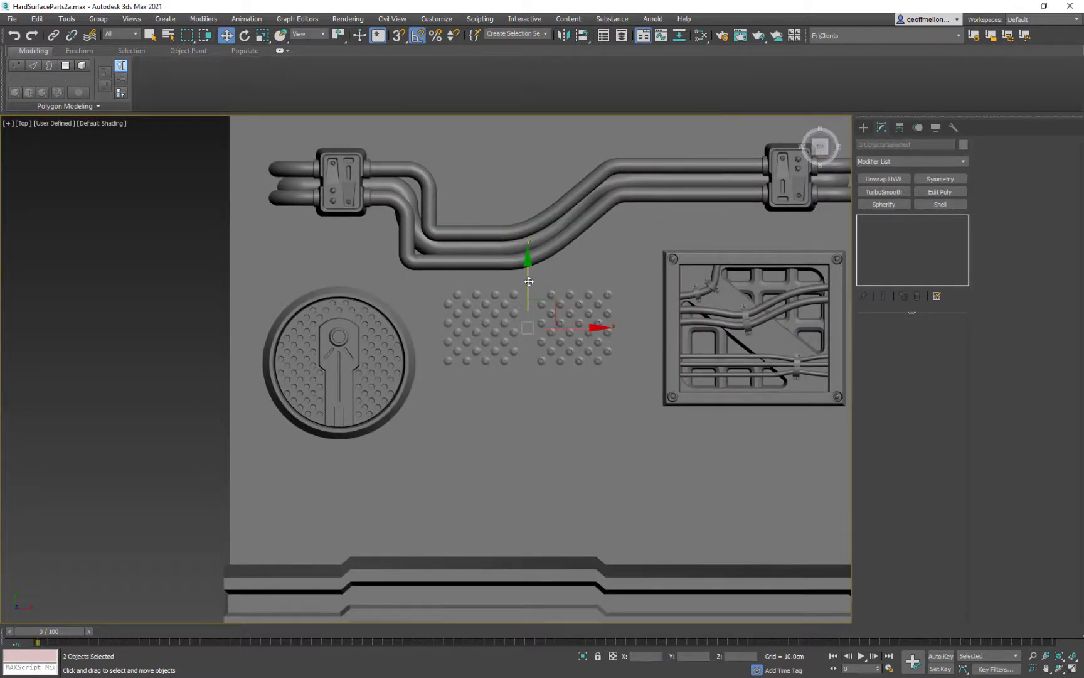
{"action": "mouse_move", "coordinate": [527, 284]}
{"action": "left_mouse_down", "text": "shift"}
{"action": "mouse_move", "coordinate": [537, 399]}
{"action": "mouse_move", "coordinate": [537, 372]}
{"action": "left_mouse_up", "text": "shift"}
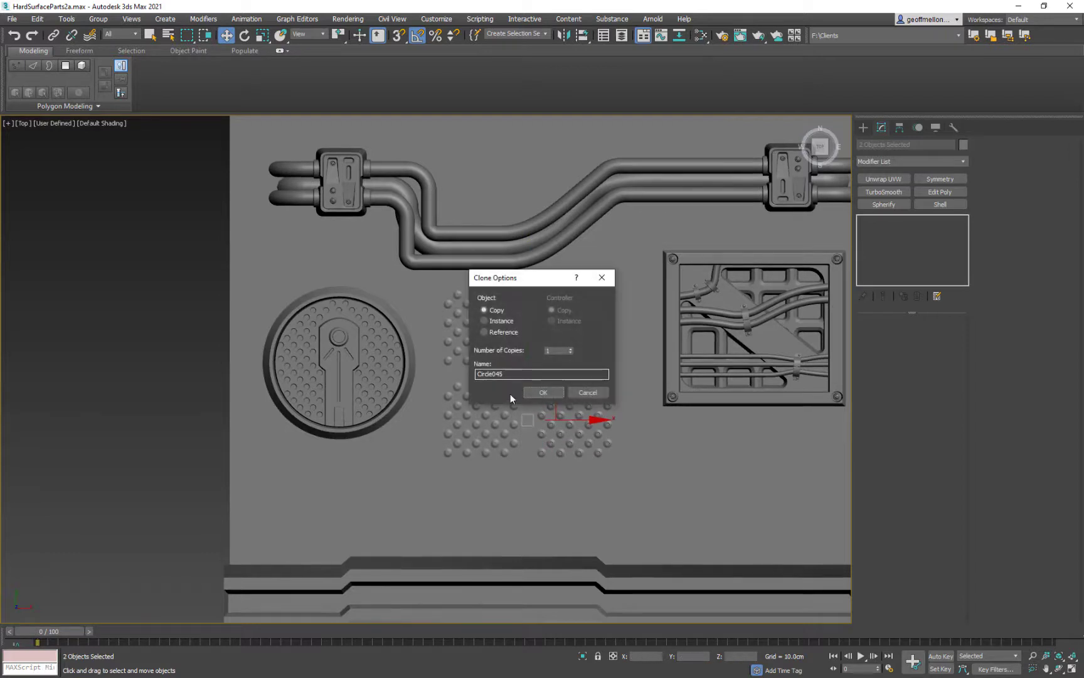
{"action": "left_click", "coordinate": [544, 395]}
Step: Select the copied plain stud grid beside the round hatch for element editing
{"action": "middle_click_drag", "start_coordinate": [536, 410], "coordinate": [546, 320]}
{"action": "scroll", "coordinate": [546, 321], "scroll_direction": "up", "scroll_amount": 5}
{"action": "left_click", "coordinate": [494, 240]}
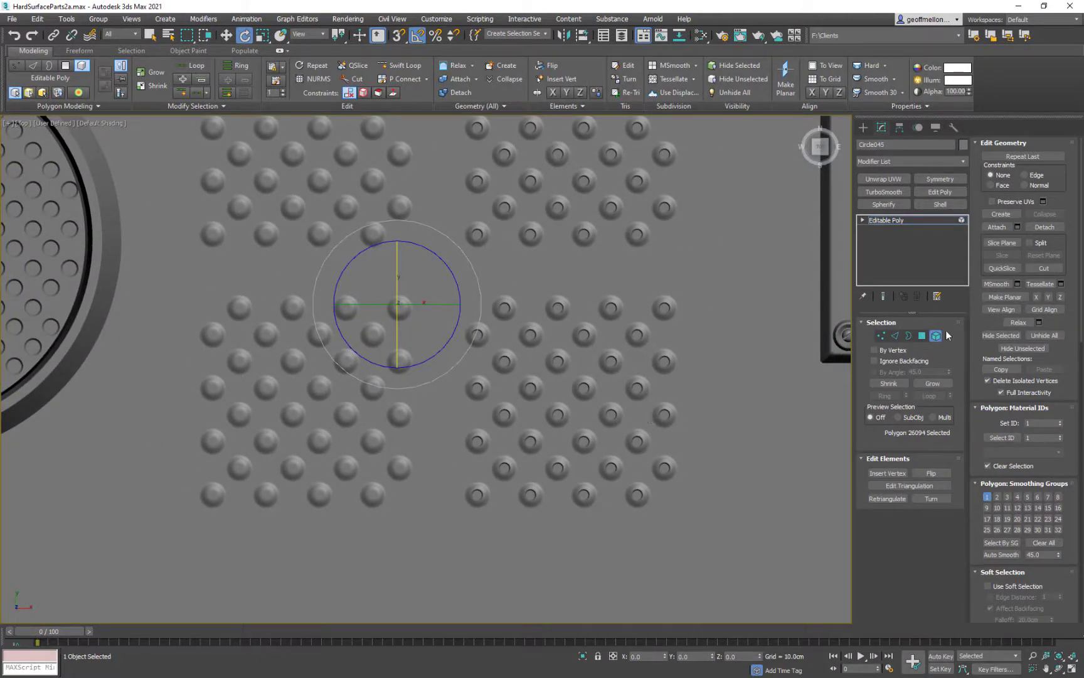
{"action": "right_click", "coordinate": [495, 381]}
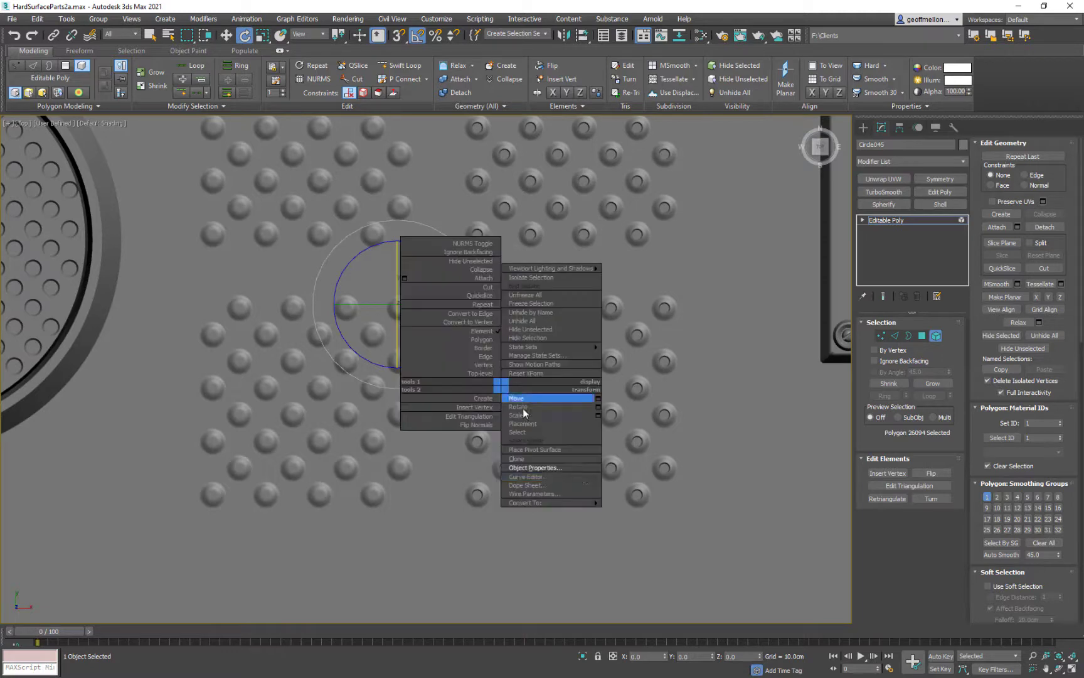
{"action": "left_click", "coordinate": [575, 461]}
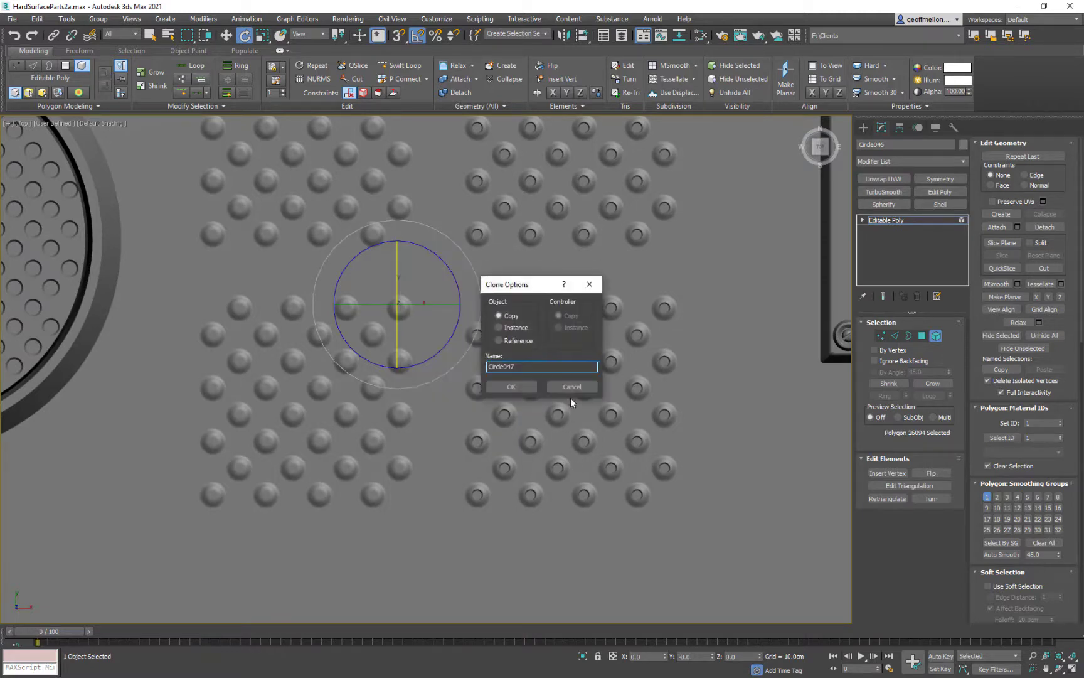
{"action": "left_click", "coordinate": [572, 386]}
Step: Turn off backface culling in the object properties of the copied plain stud grid
{"action": "right_click", "coordinate": [417, 399]}
{"action": "left_click", "coordinate": [463, 494]}
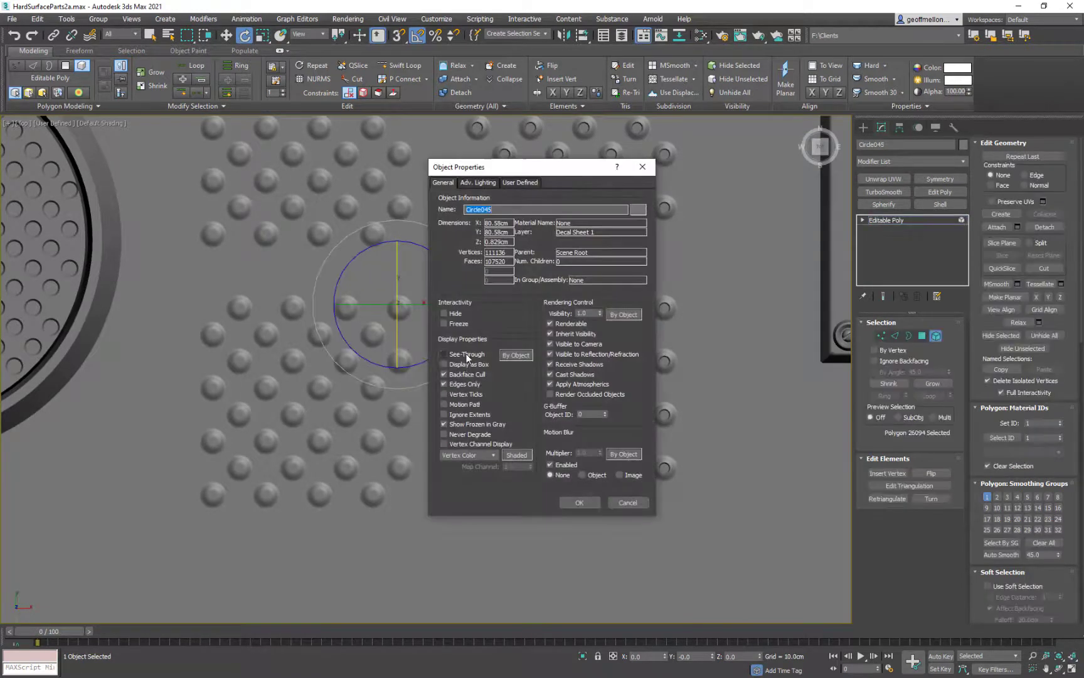
{"action": "left_click", "coordinate": [443, 374]}
{"action": "left_click", "coordinate": [579, 503]}
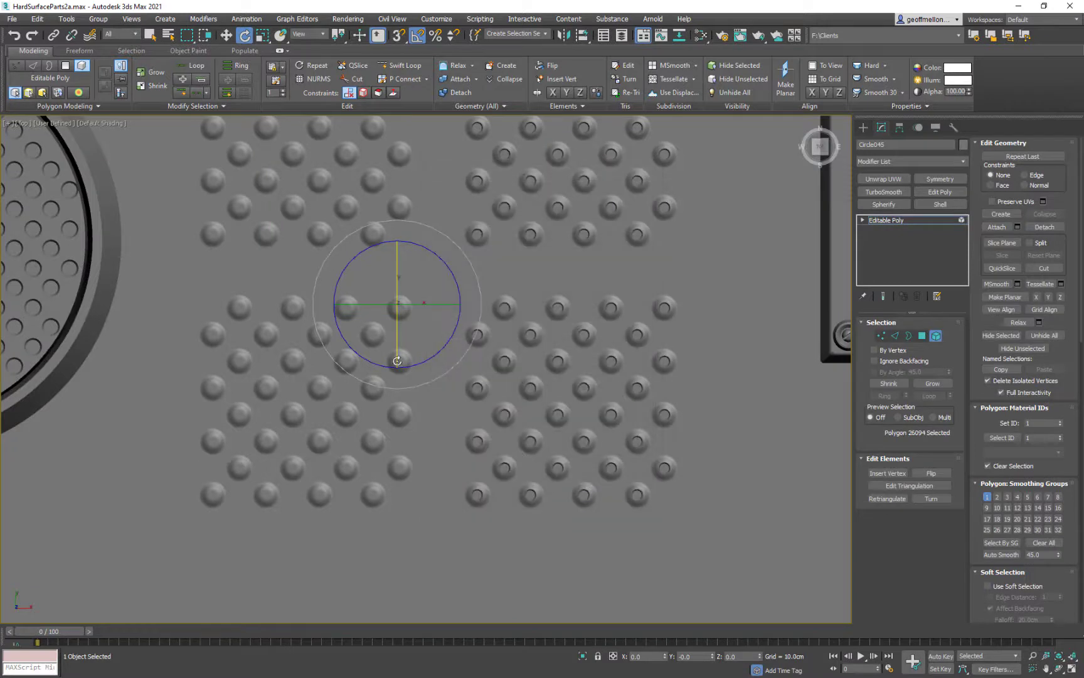
Step: Rotate the whole copied plain stud grid upside down and move it down clear of the original grid
{"action": "middle_click_drag", "start_coordinate": [395, 273], "coordinate": [460, 273]}
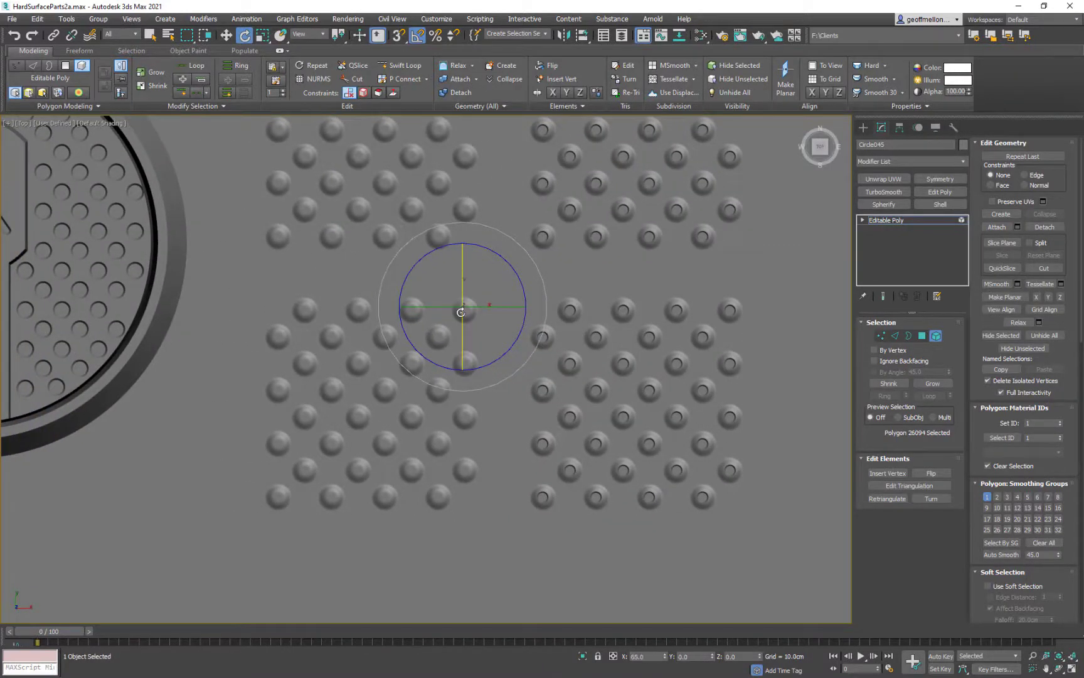
{"action": "left_click", "coordinate": [936, 337]}
{"action": "left_click_drag", "start_coordinate": [425, 312], "coordinate": [427, 408]}
{"action": "key", "text": "w"}
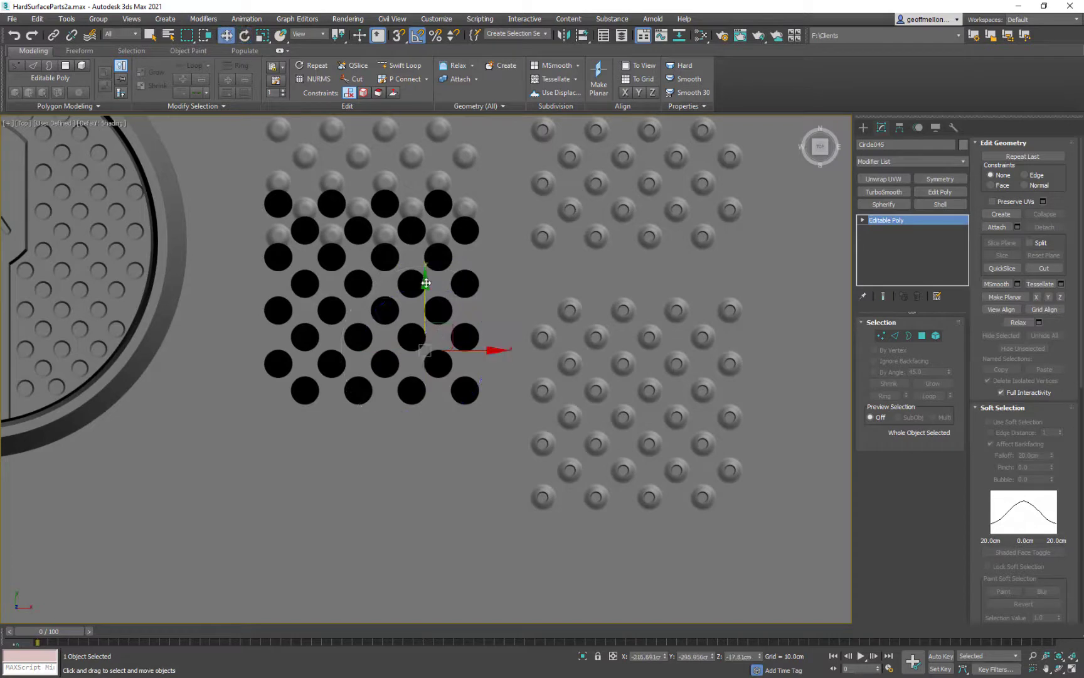
{"action": "left_click_drag", "start_coordinate": [427, 301], "coordinate": [643, 382]}
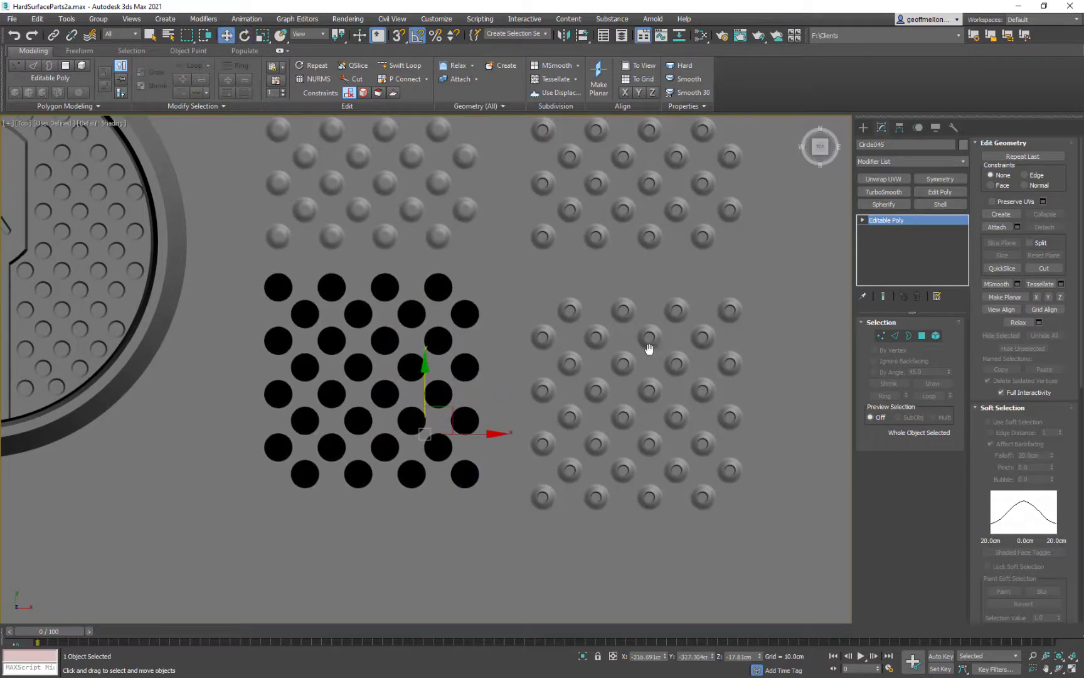
{"action": "middle_click_drag", "start_coordinate": [649, 348], "coordinate": [642, 311]}
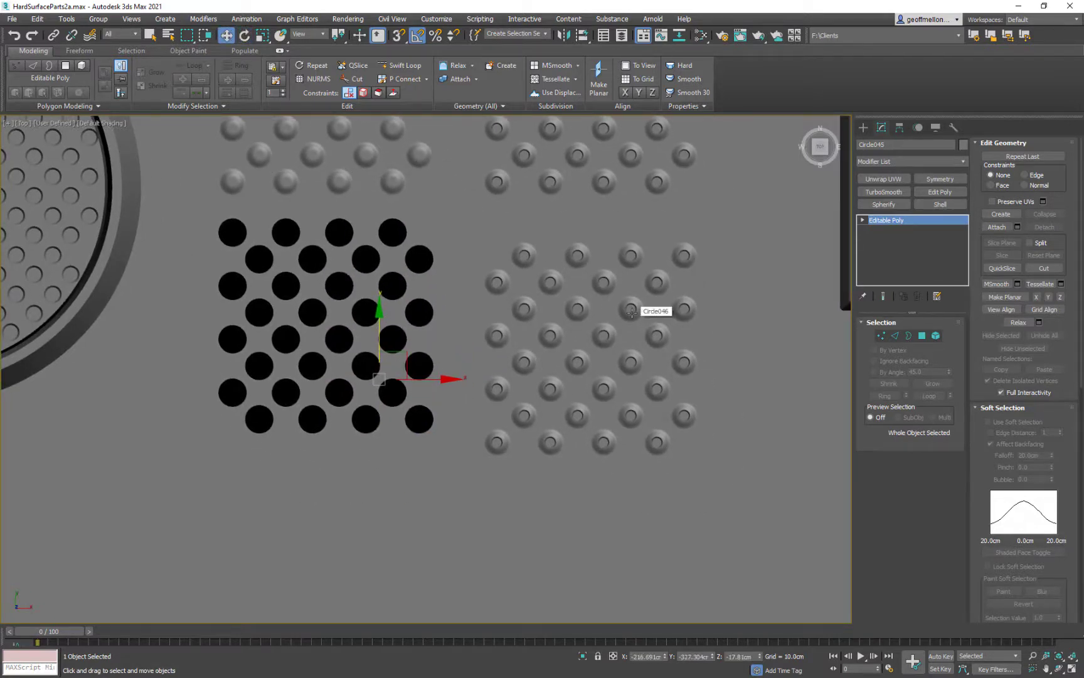
Step: Select all elements of the turned-over plain stud grid and flip their normals, then leave element editing
{"action": "left_click", "coordinate": [936, 336]}
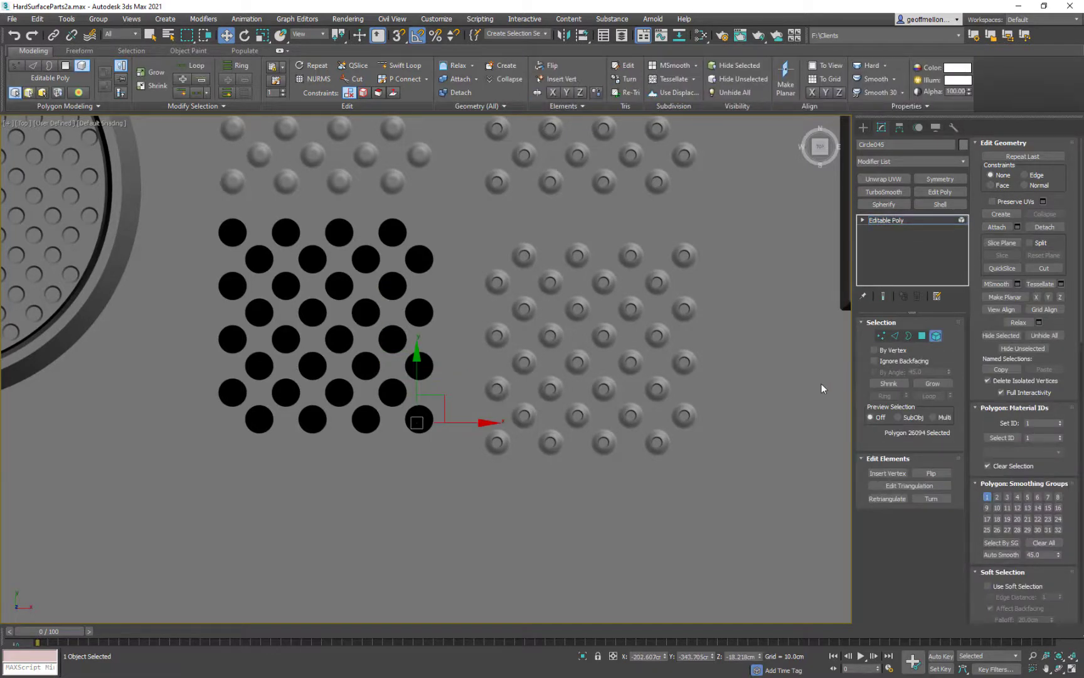
{"action": "key", "text": "ctrl+a"}
{"action": "left_click", "coordinate": [610, 455]}
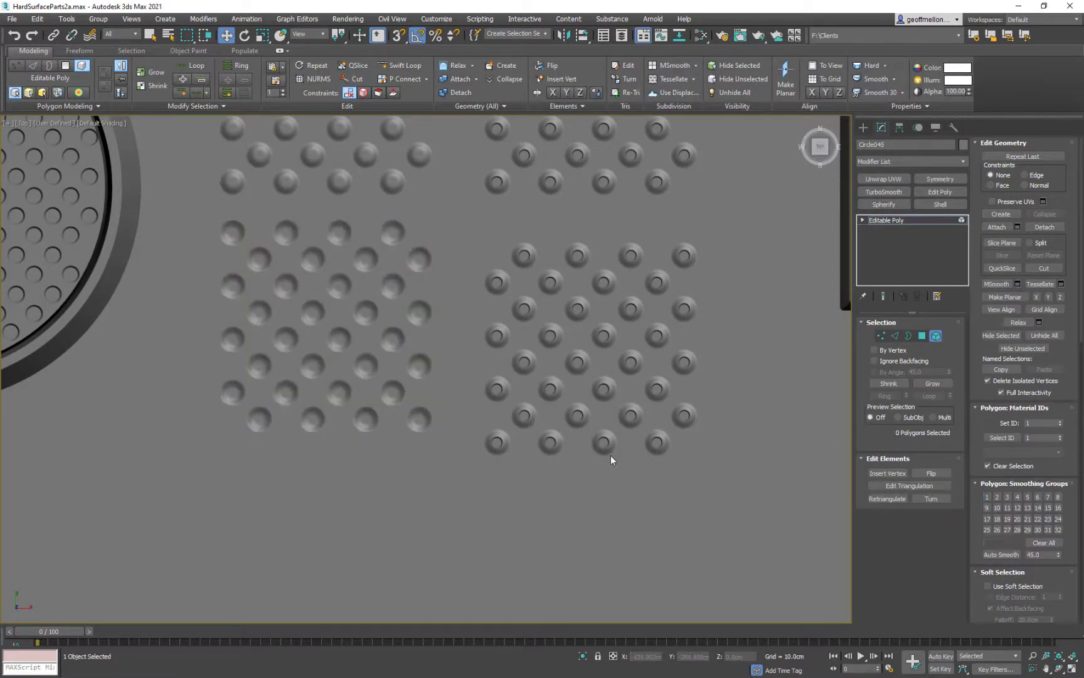
{"action": "middle_click_drag", "start_coordinate": [385, 304], "coordinate": [241, 318]}
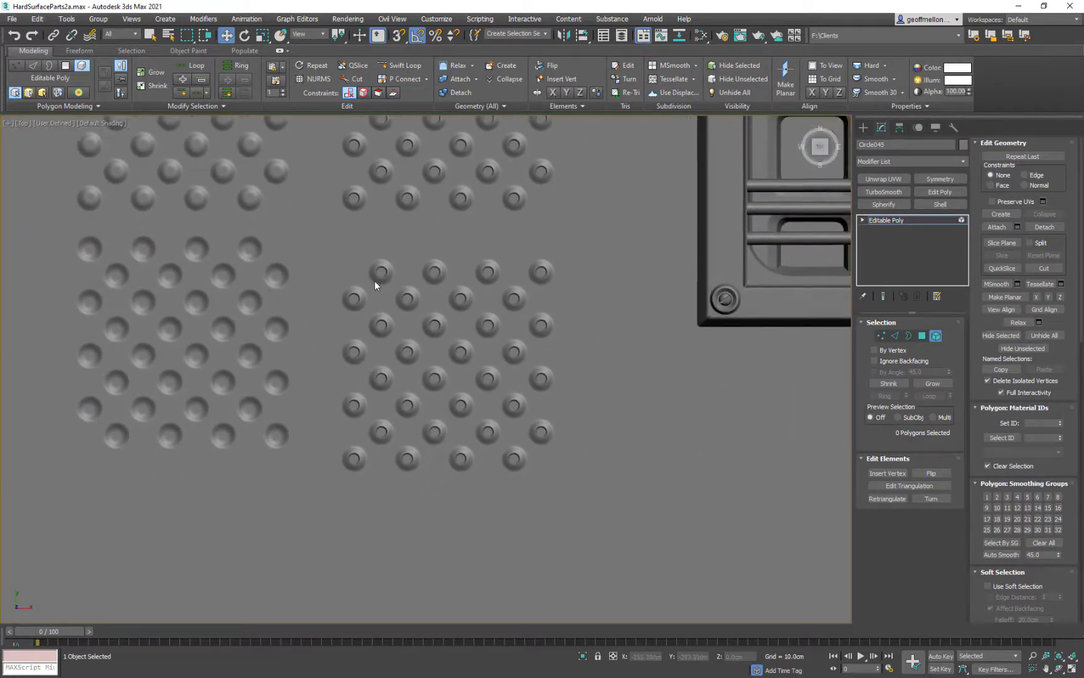
{"action": "left_click", "coordinate": [936, 337]}
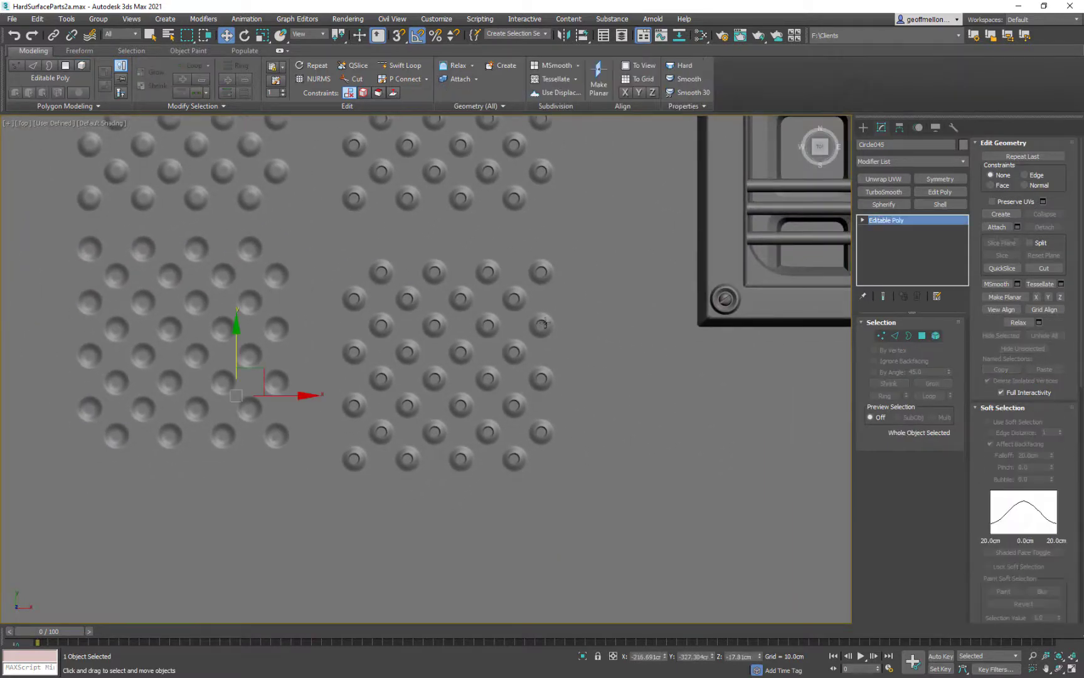
Step: Select the copied ringed stud grid for element editing and isolate it in the front view
{"action": "left_click", "coordinate": [514, 459]}
{"action": "middle_click_drag", "start_coordinate": [607, 443], "coordinate": [603, 411], "text": "alt"}
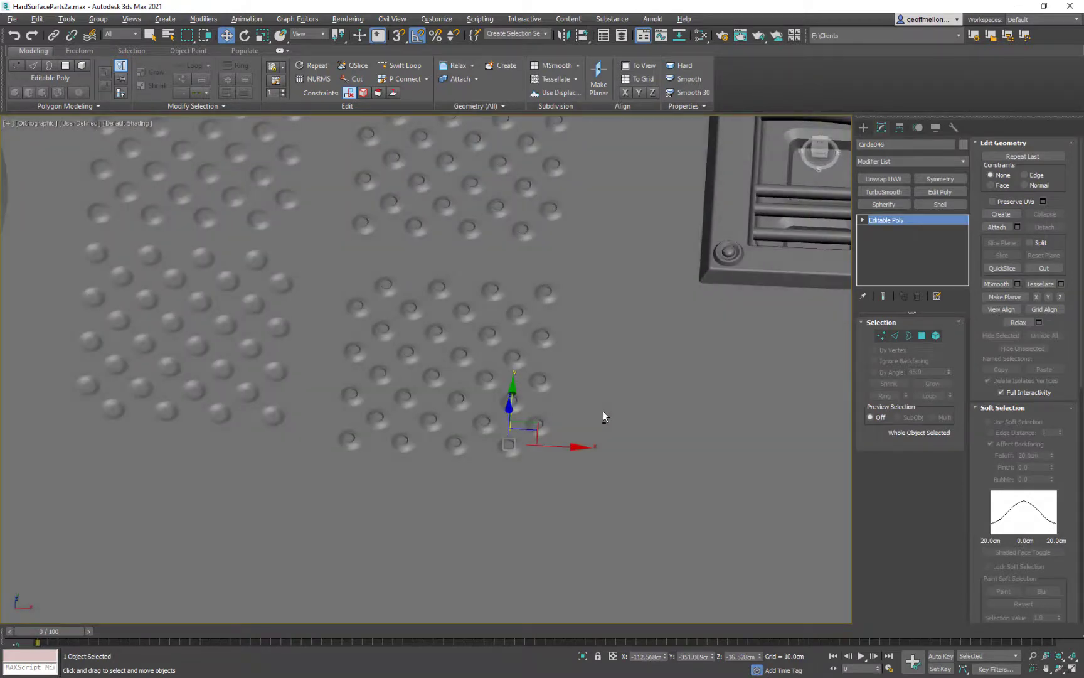
{"action": "left_click", "coordinate": [936, 336]}
{"action": "key", "text": "f"}
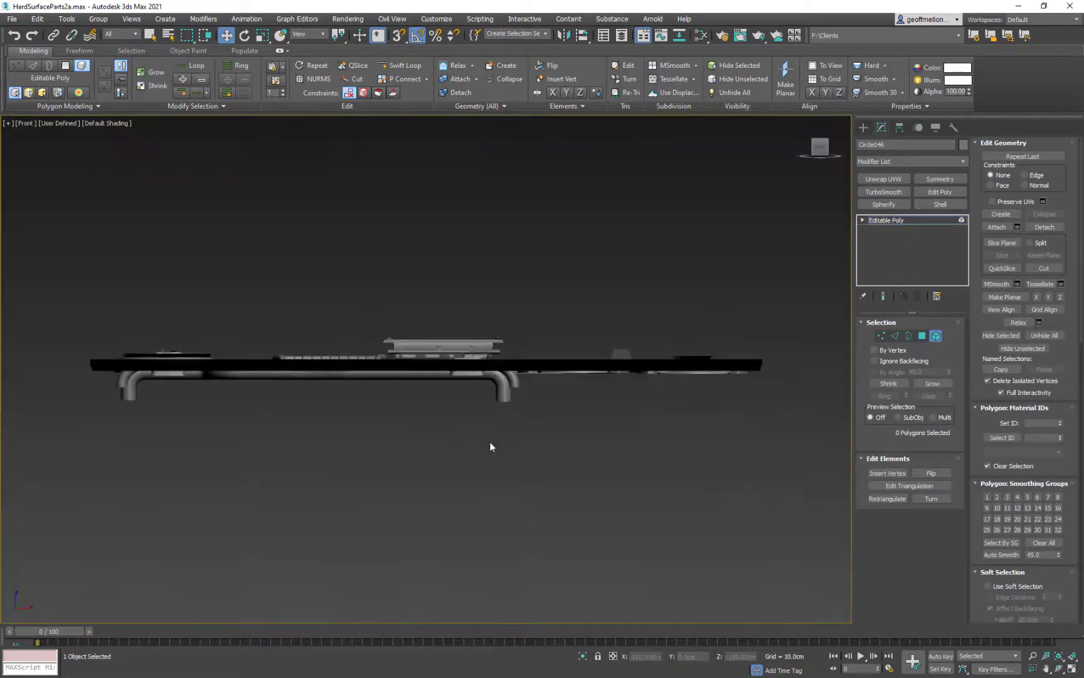
{"action": "scroll", "coordinate": [525, 438], "scroll_direction": "up", "scroll_amount": 3}
{"action": "right_click", "coordinate": [437, 318]}
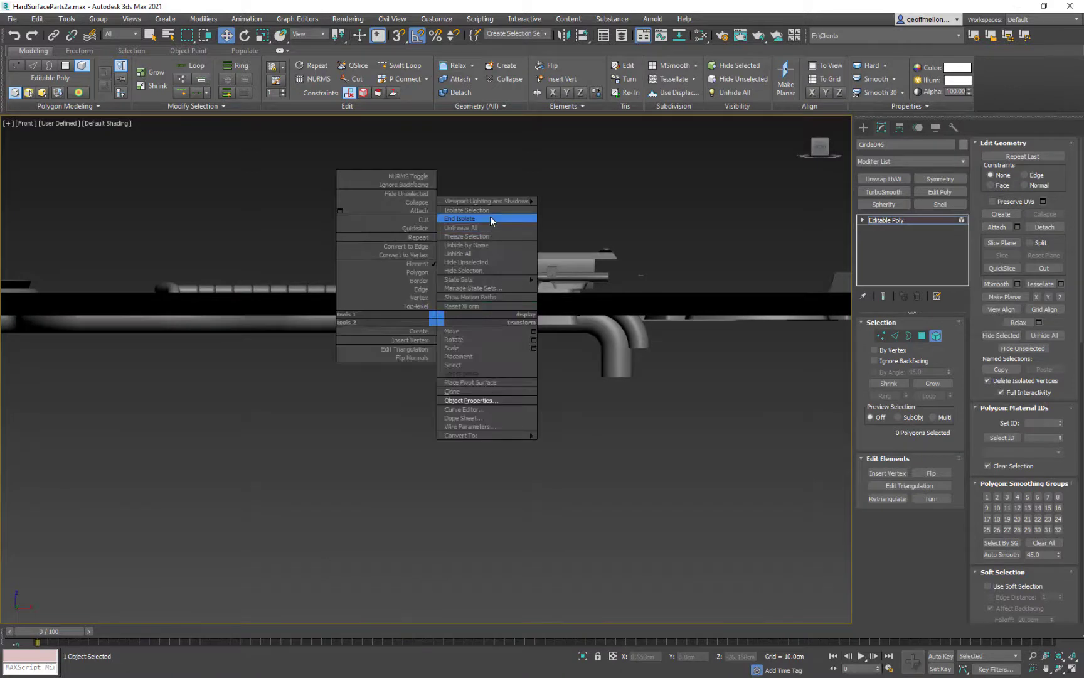
{"action": "left_click", "coordinate": [491, 219]}
{"action": "middle_click_drag", "start_coordinate": [489, 213], "coordinate": [289, 299]}
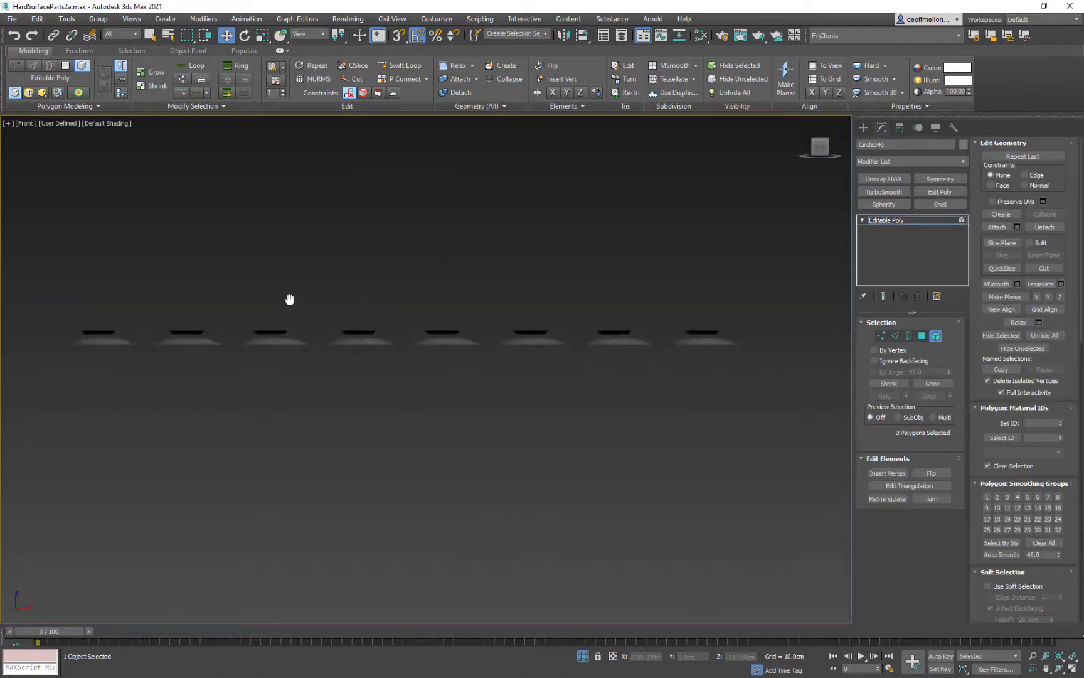
Step: Select the flared stud bases of the isolated grid, rotate them upside down and flip their normals
{"action": "left_click_drag", "start_coordinate": [26, 339], "coordinate": [34, 351]}
{"action": "key", "text": "e"}
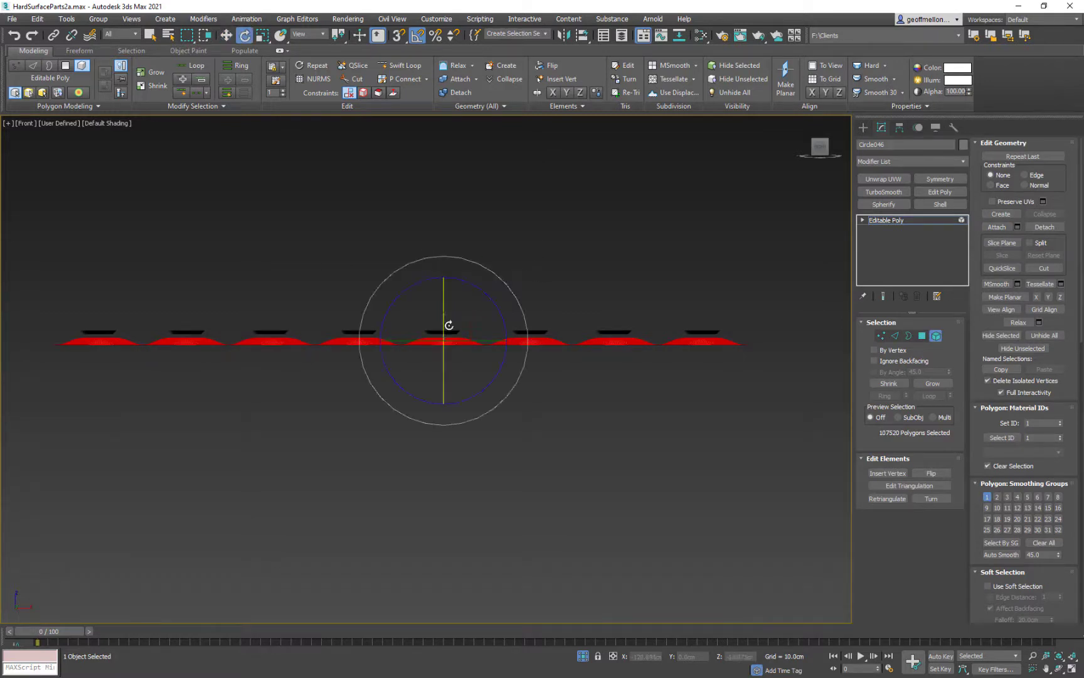
{"action": "left_click_drag", "start_coordinate": [443, 300], "coordinate": [458, 403]}
{"action": "middle_click_drag", "start_coordinate": [458, 403], "coordinate": [550, 277], "text": "alt"}
{"action": "scroll", "coordinate": [519, 355], "scroll_direction": "down", "scroll_amount": 5}
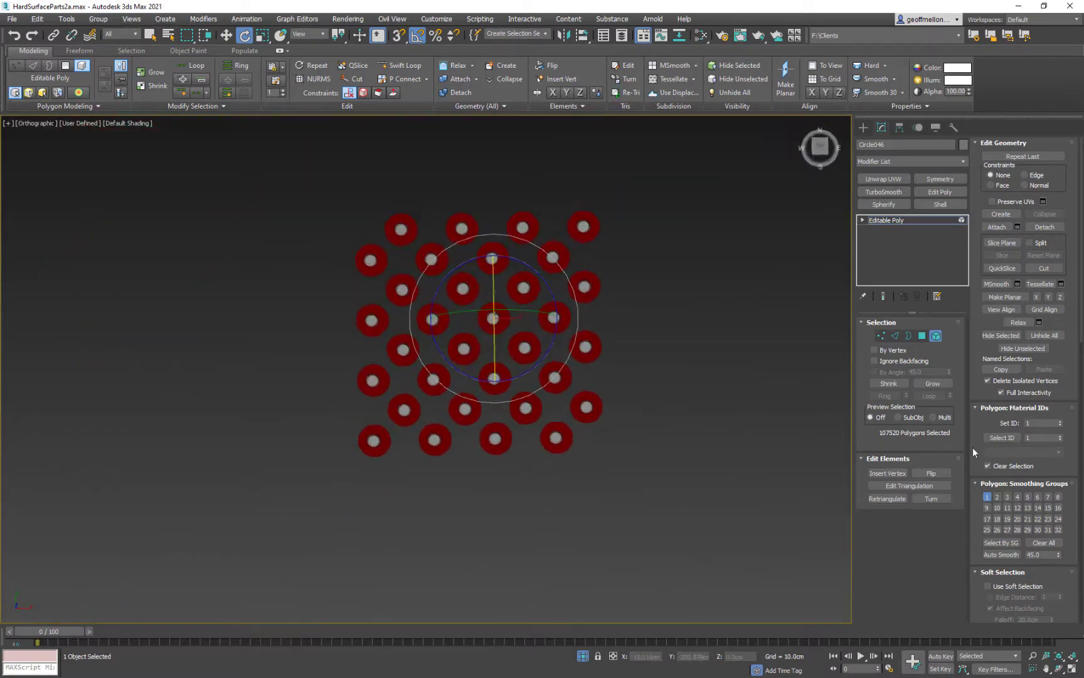
{"action": "left_click", "coordinate": [938, 473]}
{"action": "left_click", "coordinate": [717, 373]}
Step: End the isolation and return to a close top view of the stud grids
{"action": "middle_click_drag", "start_coordinate": [712, 471], "coordinate": [686, 405], "text": "alt"}
{"action": "key", "text": "t"}
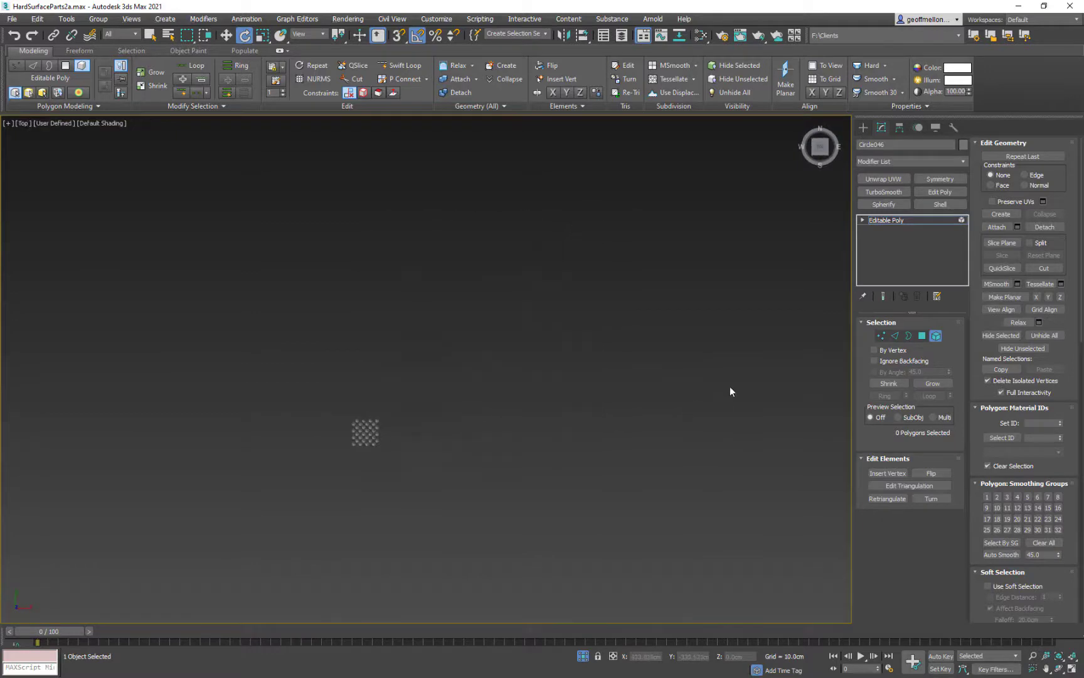
{"action": "right_click", "coordinate": [728, 368]}
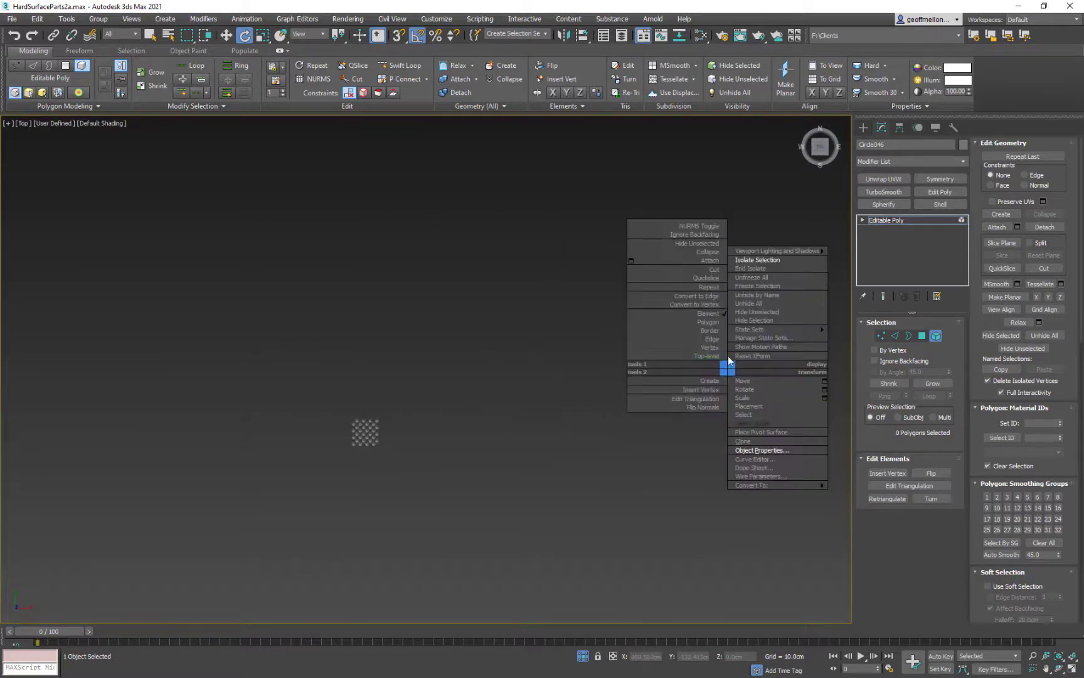
{"action": "left_click", "coordinate": [775, 261]}
{"action": "scroll", "coordinate": [402, 405], "scroll_direction": "up", "scroll_amount": 4}
{"action": "scroll", "coordinate": [416, 398], "scroll_direction": "up", "scroll_amount": 5}
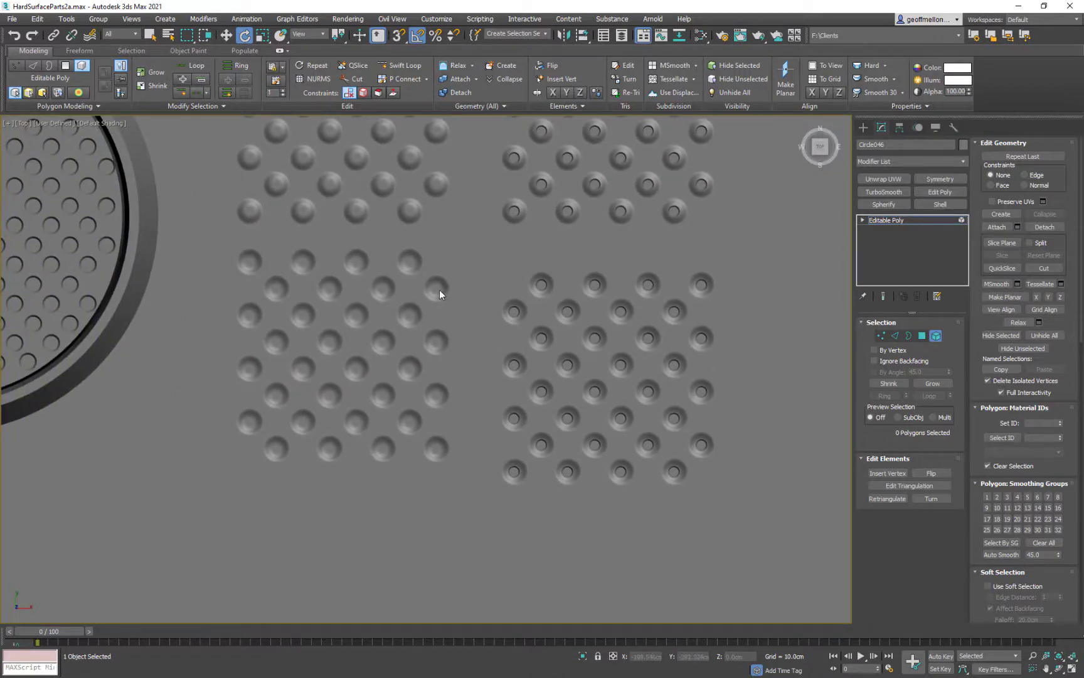
Step: Move the recessed plain stud grid slightly down to line up with the ringed grid beside it
{"action": "left_click", "coordinate": [935, 336]}
{"action": "key", "text": "w"}
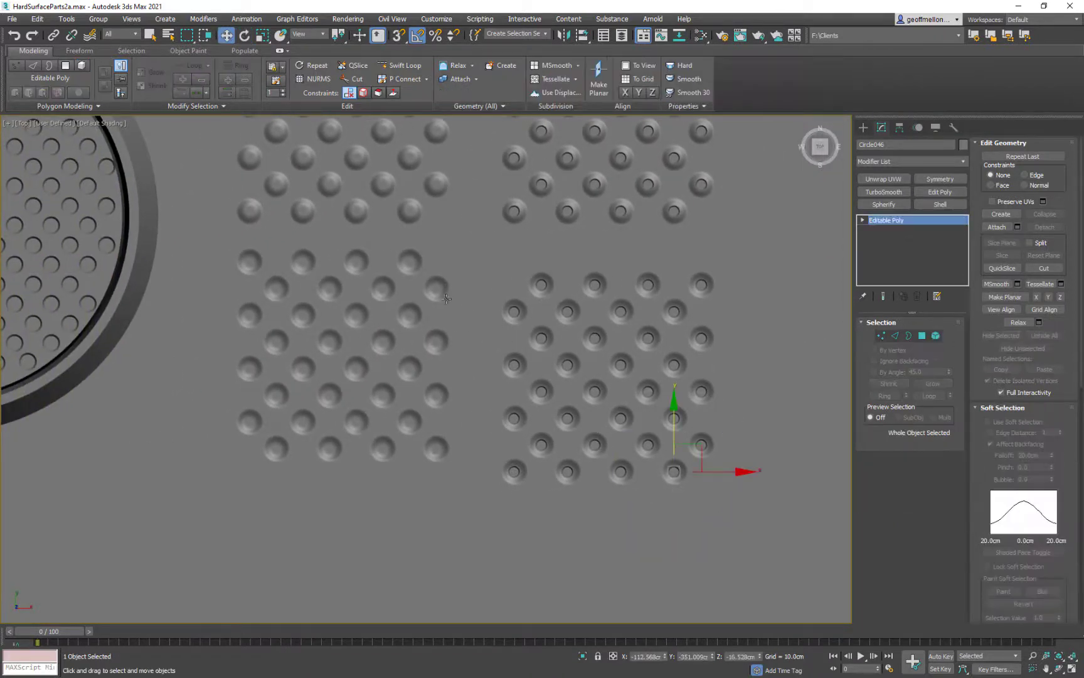
{"action": "left_click", "coordinate": [444, 348]}
{"action": "left_click_drag", "start_coordinate": [402, 356], "coordinate": [406, 385]}
Step: Select the recessed ringed stud grid and examine its dimples and centre caps from close up and from above
{"action": "scroll", "coordinate": [439, 251], "scroll_direction": "down", "scroll_amount": 3}
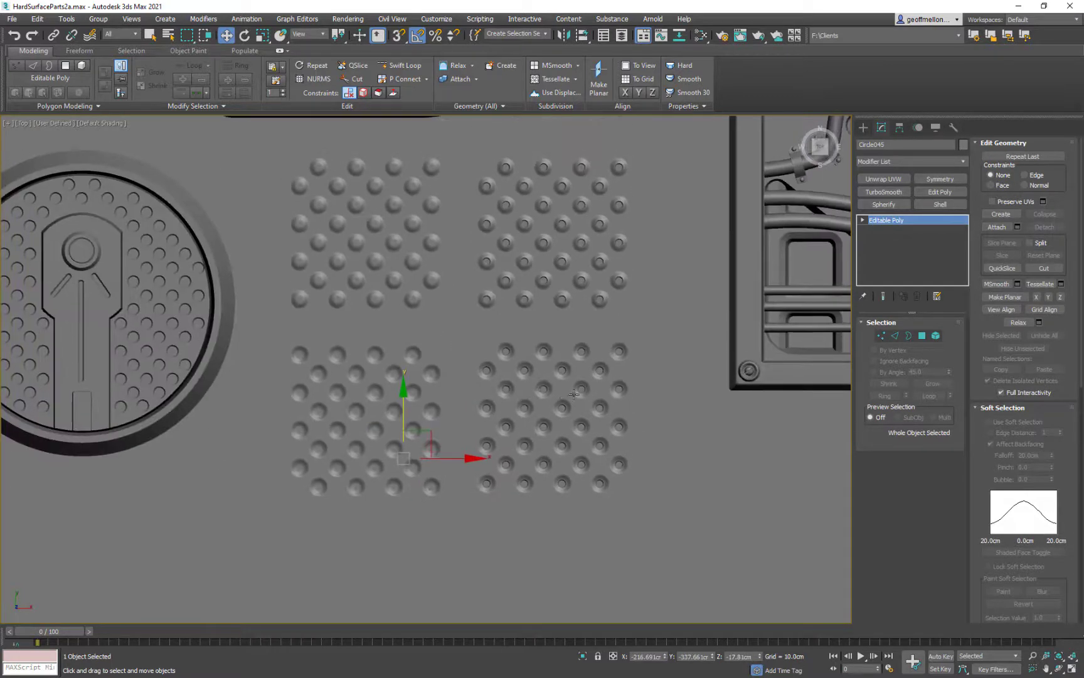
{"action": "middle_click_drag", "start_coordinate": [574, 394], "coordinate": [434, 284]}
{"action": "left_click", "coordinate": [437, 282]}
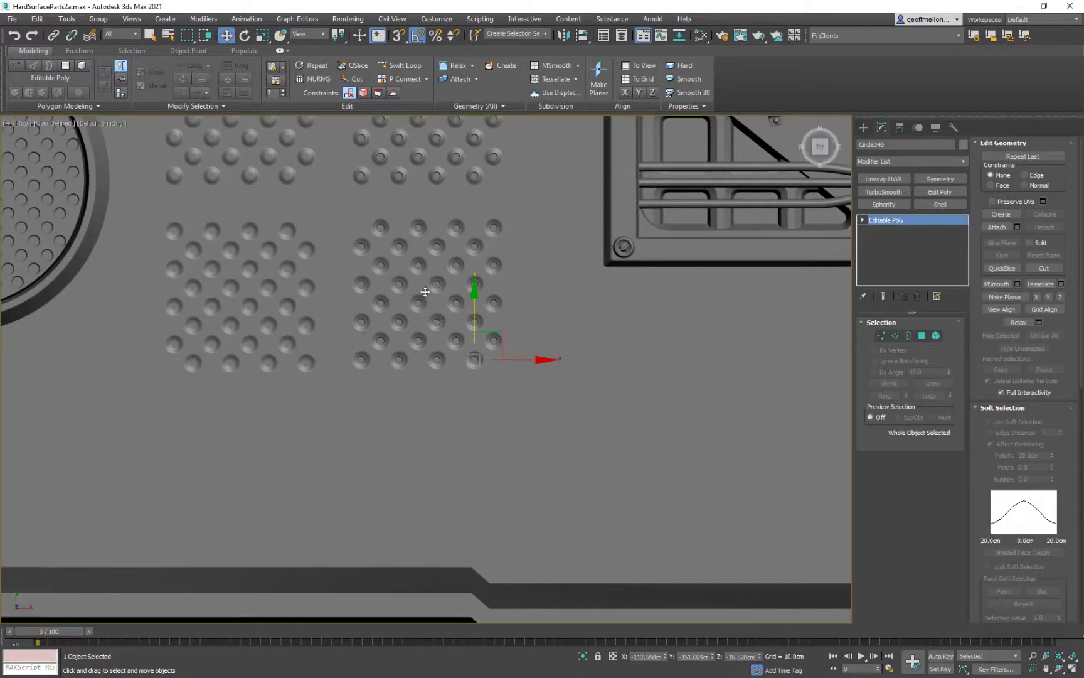
{"action": "scroll", "coordinate": [542, 323], "scroll_direction": "up", "scroll_amount": 5}
{"action": "mouse_move", "coordinate": [542, 323]}
{"action": "middle_mouse_down", "text": "alt"}
{"action": "mouse_move", "coordinate": [525, 262]}
{"action": "mouse_move", "coordinate": [533, 241]}
{"action": "mouse_move", "coordinate": [527, 329]}
{"action": "middle_mouse_up", "text": "alt"}
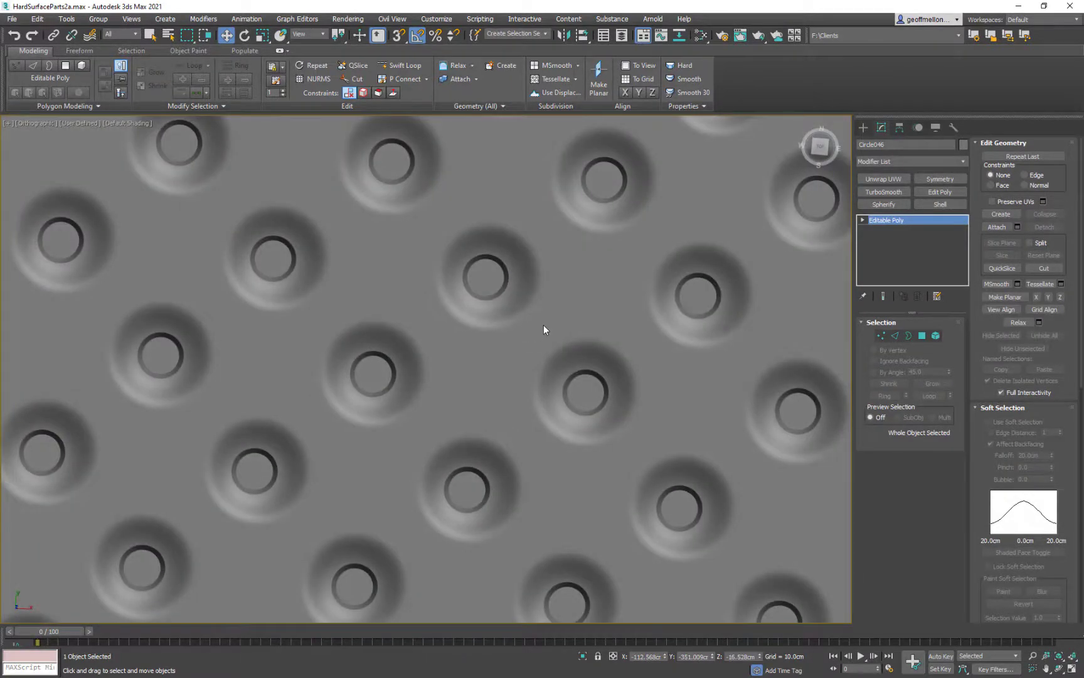
{"action": "key", "text": "r"}
{"action": "key", "text": "t"}
{"action": "key", "text": "z"}
{"action": "key", "text": "x"}
{"action": "middle_click_drag", "start_coordinate": [531, 339], "coordinate": [530, 293]}
{"action": "scroll", "coordinate": [531, 291], "scroll_direction": "down", "scroll_amount": 5}
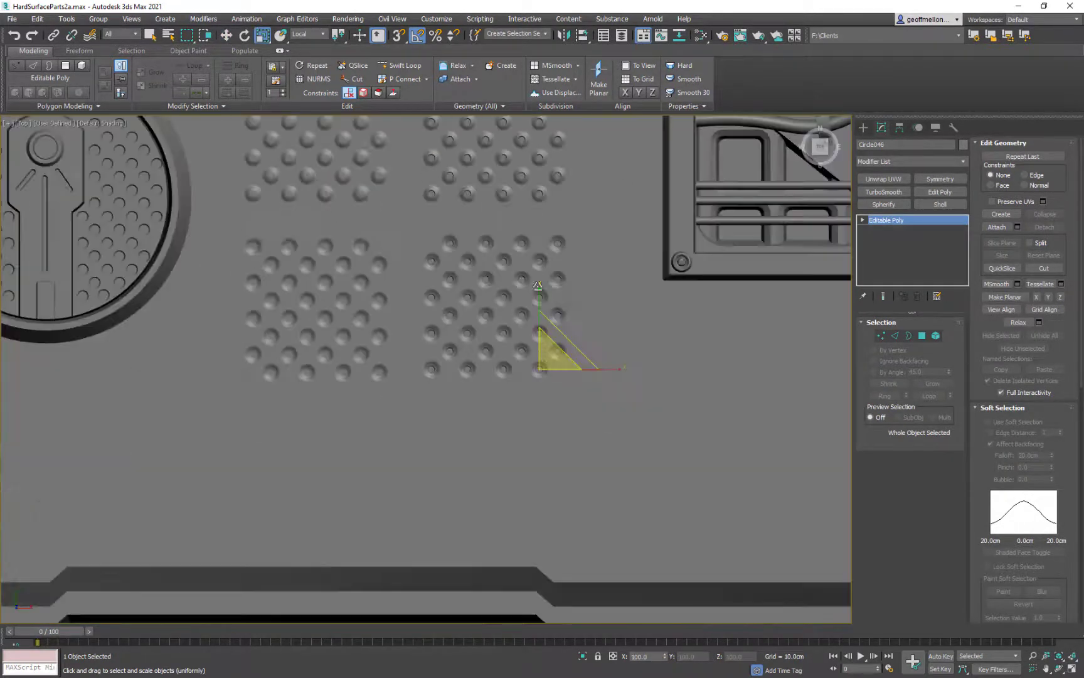
{"action": "scroll", "coordinate": [584, 331], "scroll_direction": "up", "scroll_amount": 5}
{"action": "scroll", "coordinate": [290, 249], "scroll_direction": "down", "scroll_amount": 5}
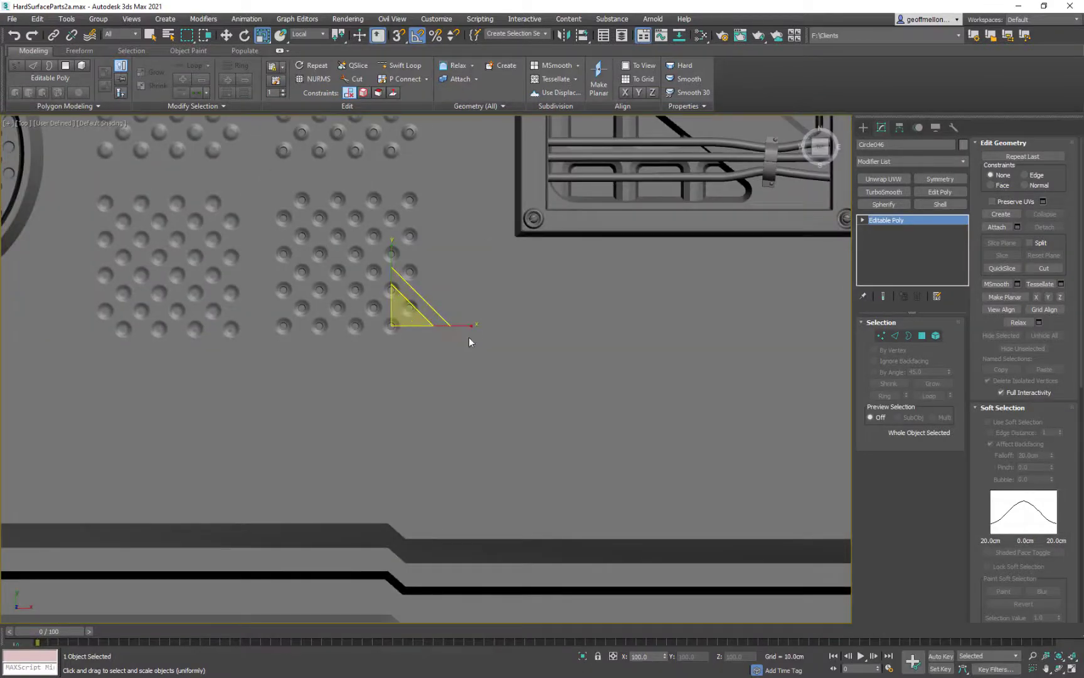
Step: Make one copy of the recessed ringed stud grid directly below it, above the stepped bar
{"action": "key", "text": "w"}
{"action": "left_click_drag", "start_coordinate": [393, 267], "coordinate": [394, 423], "text": "shift"}
{"action": "left_click", "coordinate": [556, 394]}
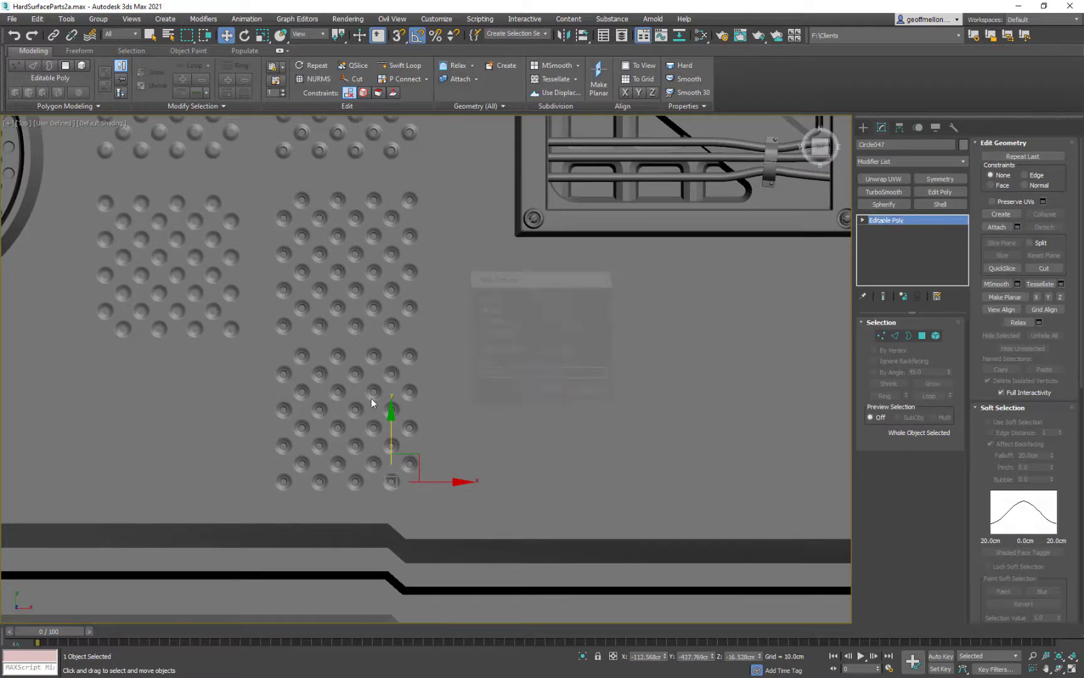
{"action": "scroll", "coordinate": [360, 379], "scroll_direction": "up", "scroll_amount": 3}
{"action": "middle_click_drag", "start_coordinate": [360, 341], "coordinate": [385, 268]}
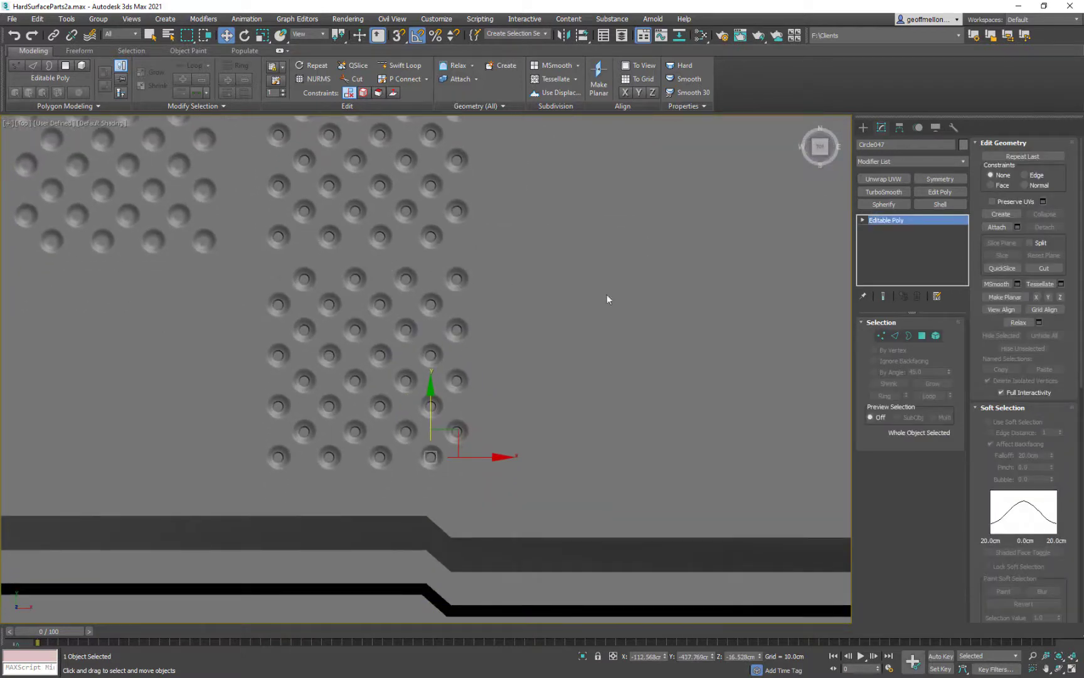
Step: Select one stud's centre cap element in the new grid copy and isolate the grid in the front view
{"action": "left_click", "coordinate": [935, 337]}
{"action": "left_click", "coordinate": [408, 339]}
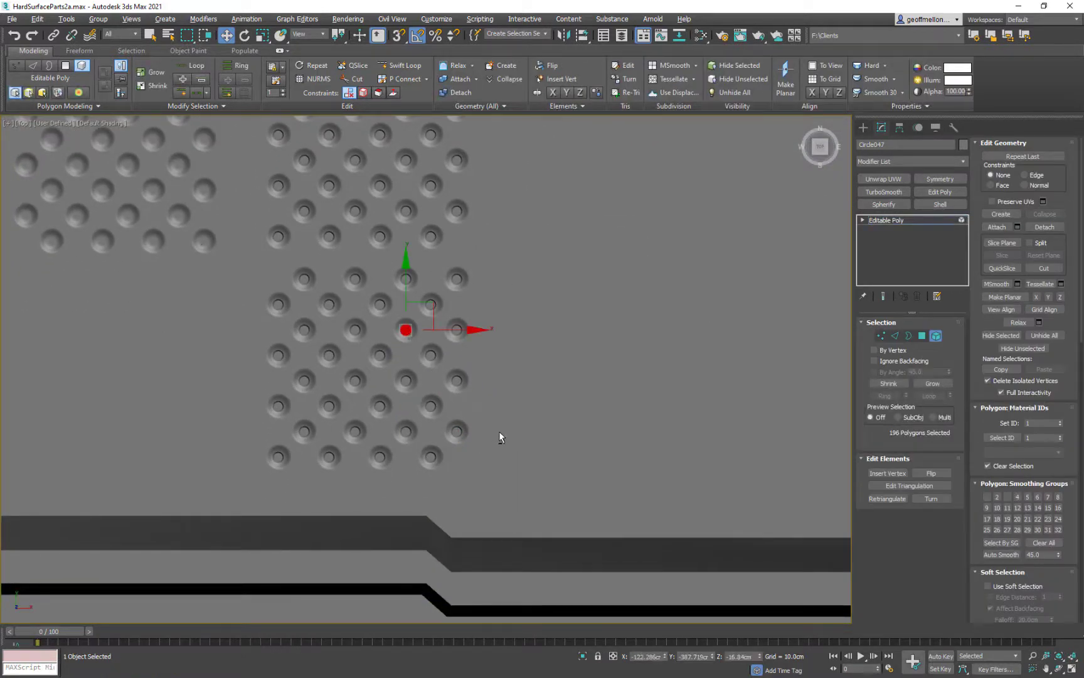
{"action": "key", "text": "f"}
{"action": "key", "text": "z"}
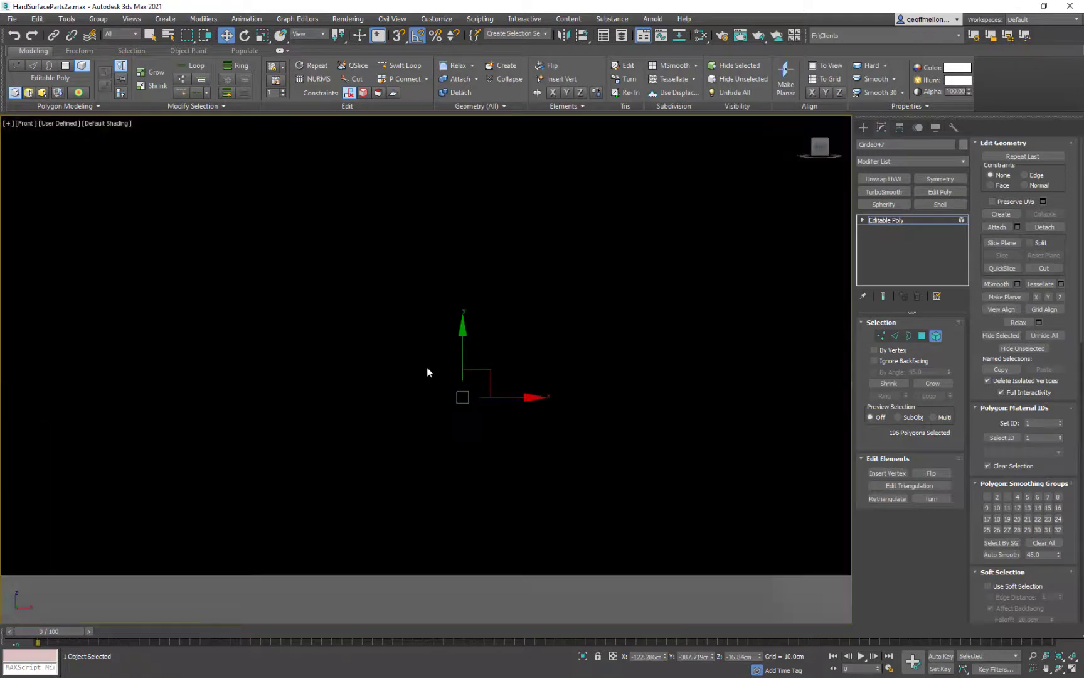
{"action": "scroll", "coordinate": [496, 377], "scroll_direction": "down", "scroll_amount": 2}
{"action": "middle_click_drag", "start_coordinate": [502, 379], "coordinate": [477, 413]}
{"action": "key", "text": "alt+Return"}
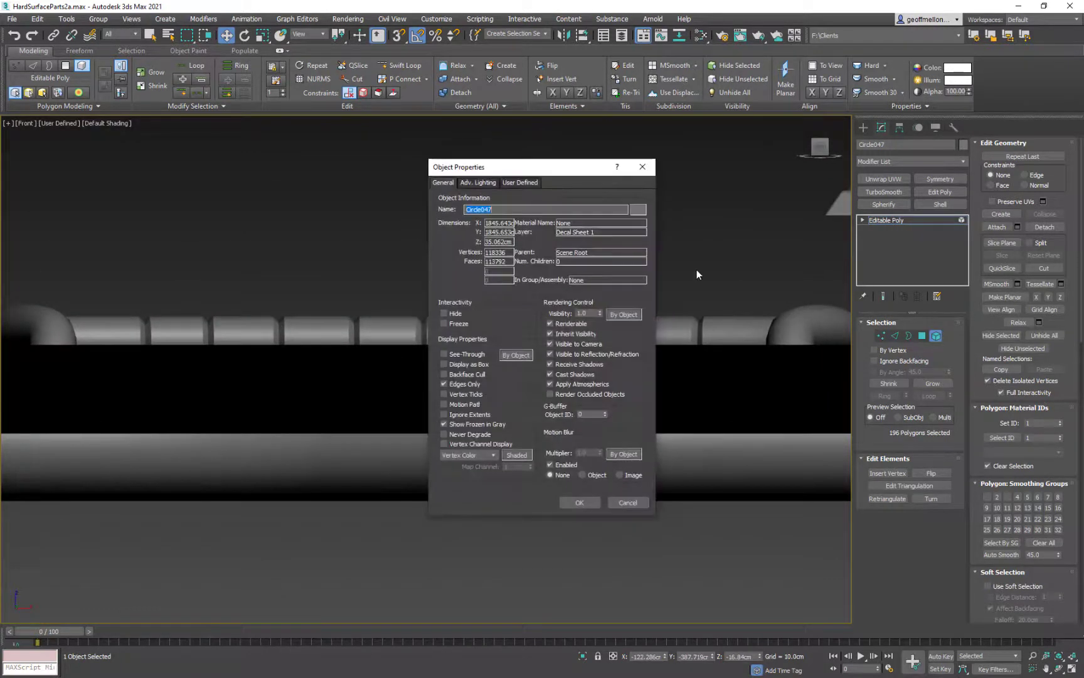
{"action": "left_click", "coordinate": [637, 505]}
{"action": "right_click", "coordinate": [641, 256]}
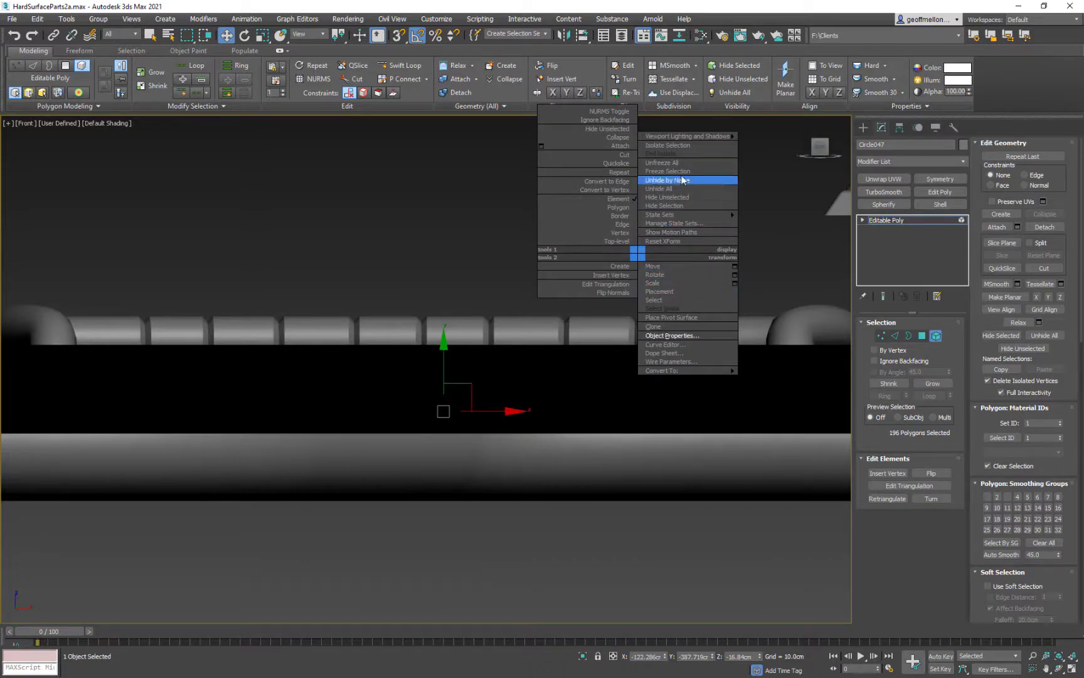
{"action": "left_click", "coordinate": [678, 144]}
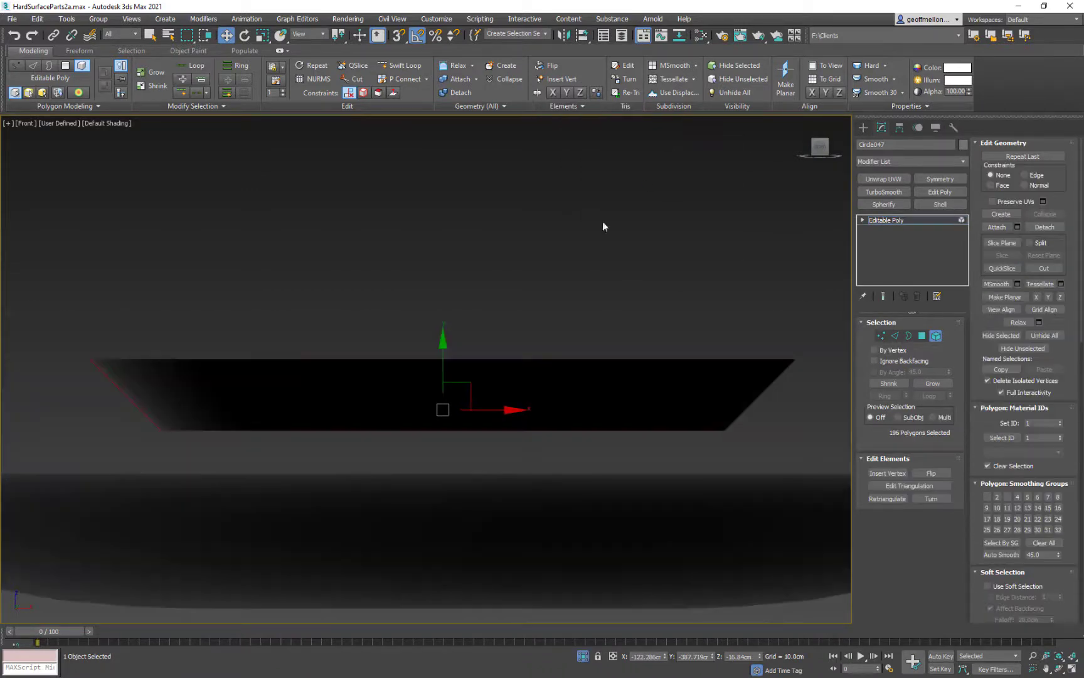
Step: Select the centre cap elements of all the studs in the isolated grid copy, leaving the surrounding dimples unselected
{"action": "middle_click_drag", "start_coordinate": [464, 332], "coordinate": [463, 288]}
{"action": "scroll", "coordinate": [463, 288], "scroll_direction": "down", "scroll_amount": 4}
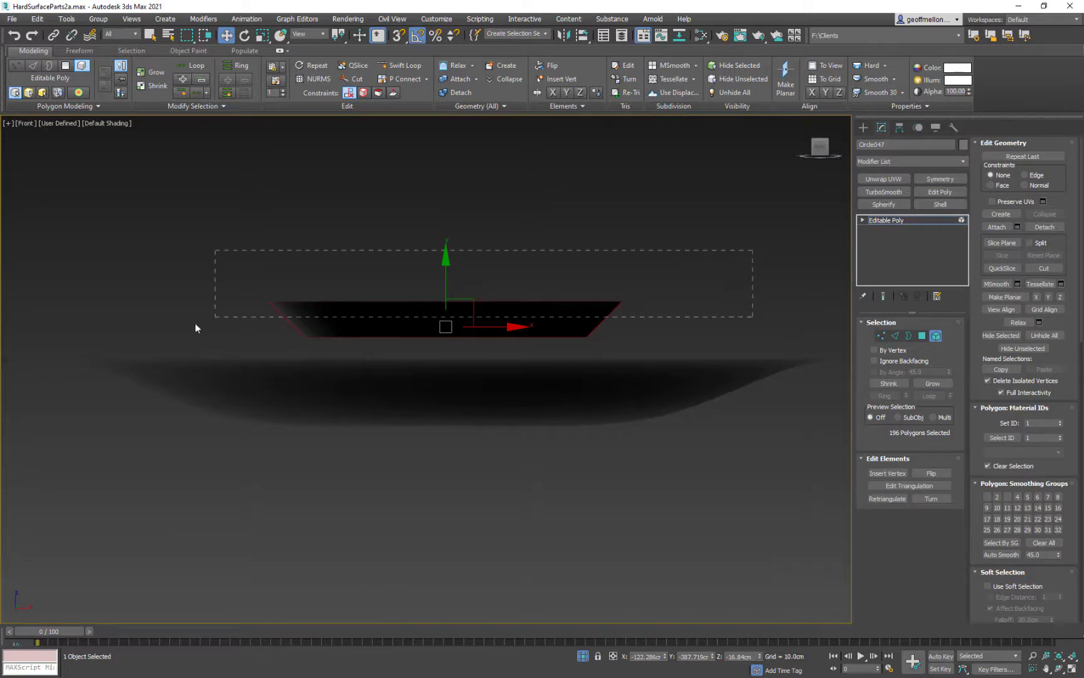
{"action": "left_click_drag", "start_coordinate": [196, 324], "coordinate": [194, 326]}
{"action": "scroll", "coordinate": [401, 374], "scroll_direction": "down", "scroll_amount": 9}
{"action": "middle_click_drag", "start_coordinate": [248, 330], "coordinate": [390, 303]}
{"action": "scroll", "coordinate": [378, 297], "scroll_direction": "down", "scroll_amount": 3}
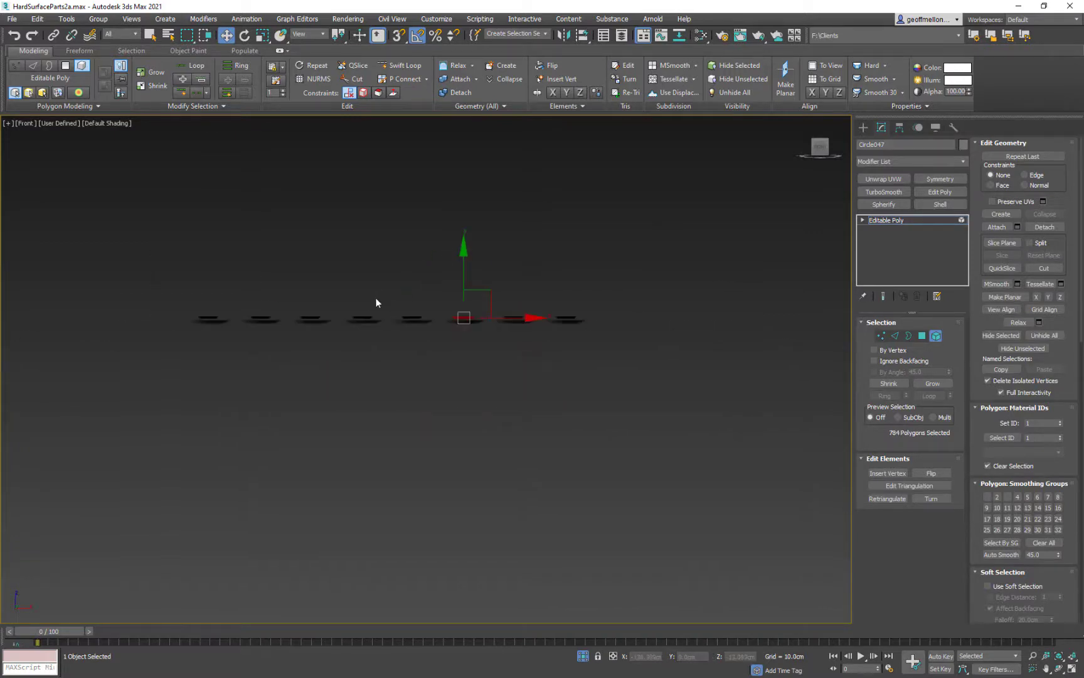
{"action": "left_click_drag", "start_coordinate": [619, 317], "coordinate": [621, 322]}
{"action": "scroll", "coordinate": [371, 298], "scroll_direction": "up", "scroll_amount": 4}
{"action": "scroll", "coordinate": [481, 333], "scroll_direction": "down", "scroll_amount": 2}
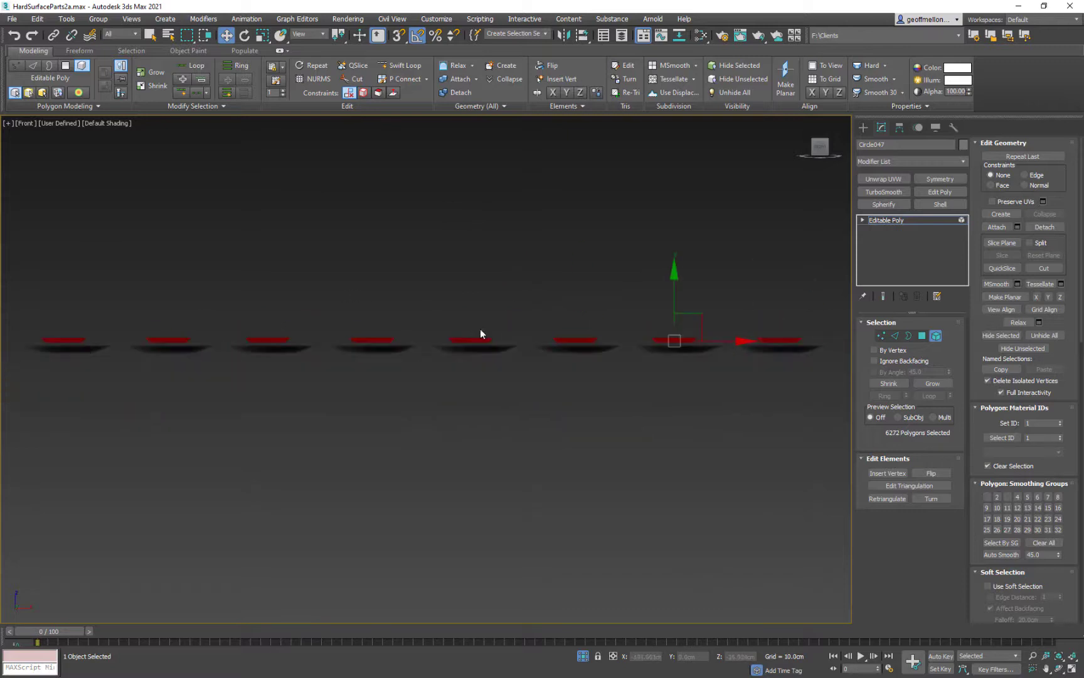
Step: Rotate the selected centre caps upside down about the X axis and leave element editing
{"action": "key", "text": "e"}
{"action": "left_click_drag", "start_coordinate": [675, 290], "coordinate": [683, 394]}
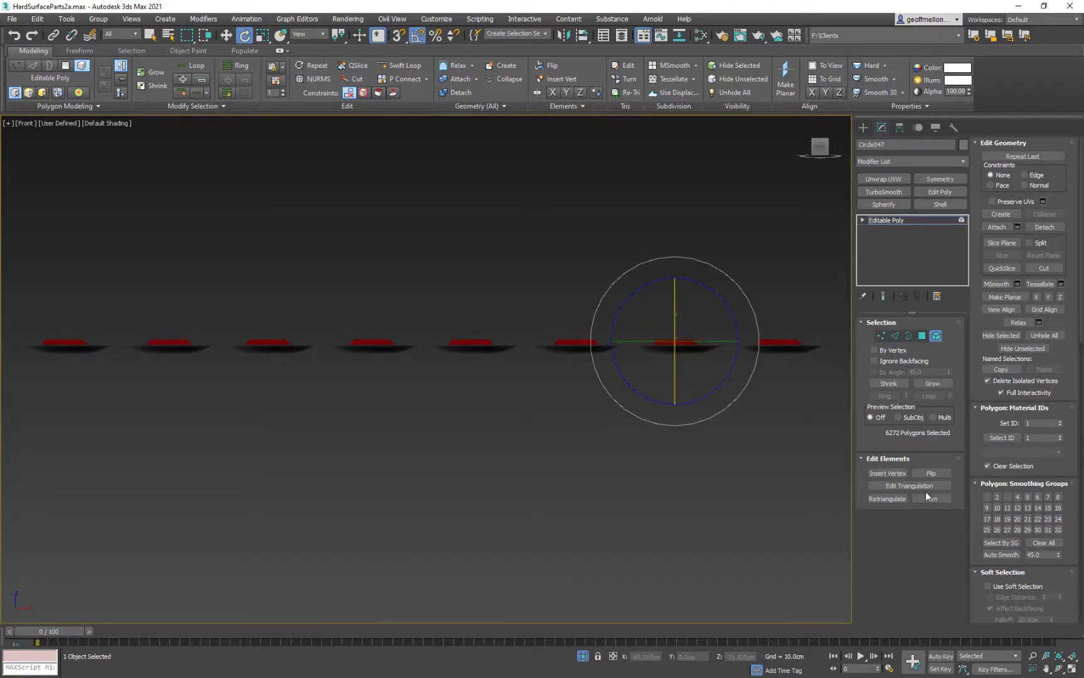
{"action": "middle_click_drag", "start_coordinate": [600, 300], "coordinate": [615, 363], "text": "alt"}
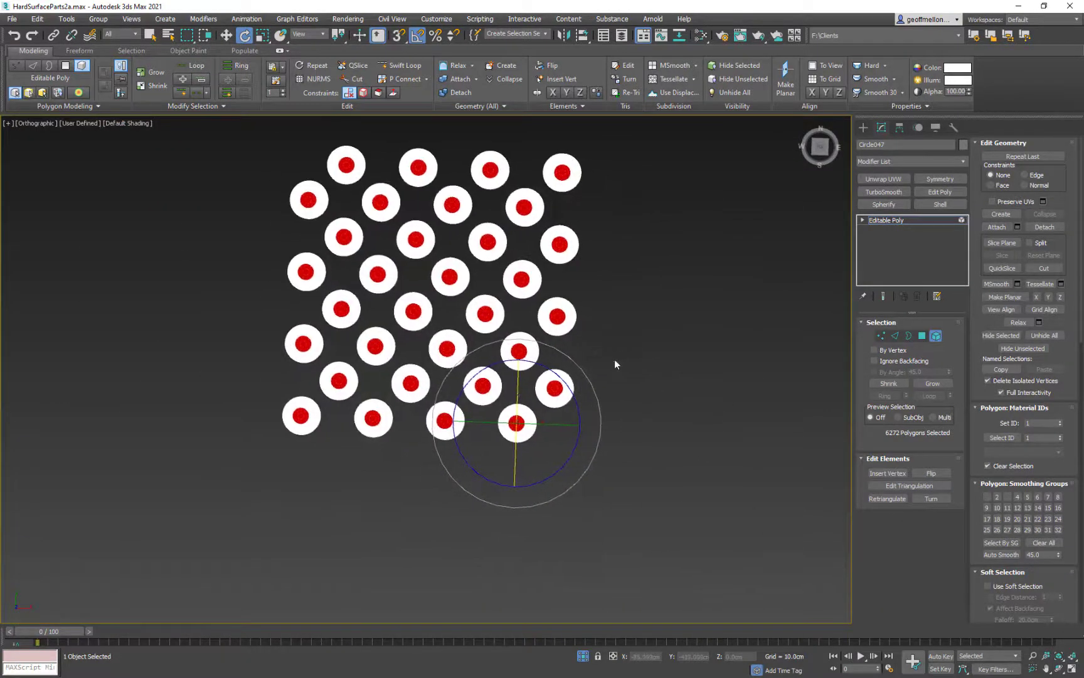
{"action": "left_click", "coordinate": [937, 337]}
Step: End the grid's isolation to bring back the rest of the parts sheet
{"action": "middle_click_drag", "start_coordinate": [615, 413], "coordinate": [686, 460]}
{"action": "scroll", "coordinate": [686, 460], "scroll_direction": "down", "scroll_amount": 3}
{"action": "middle_click_drag", "start_coordinate": [650, 348], "coordinate": [480, 354]}
{"action": "right_click", "coordinate": [708, 336]}
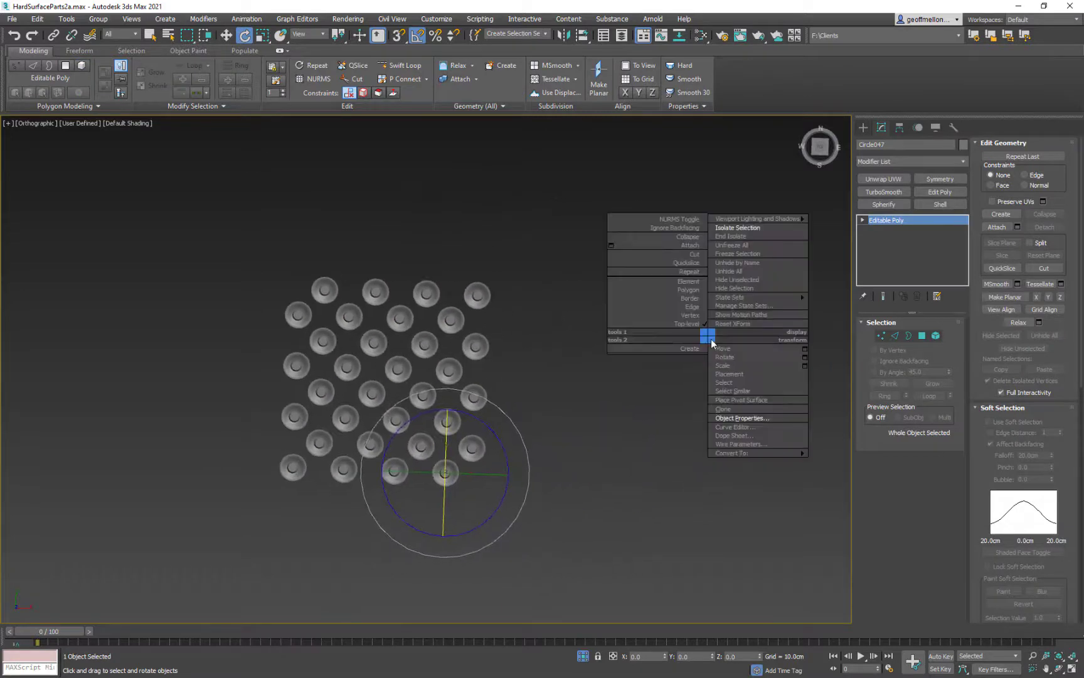
{"action": "left_click", "coordinate": [751, 237]}
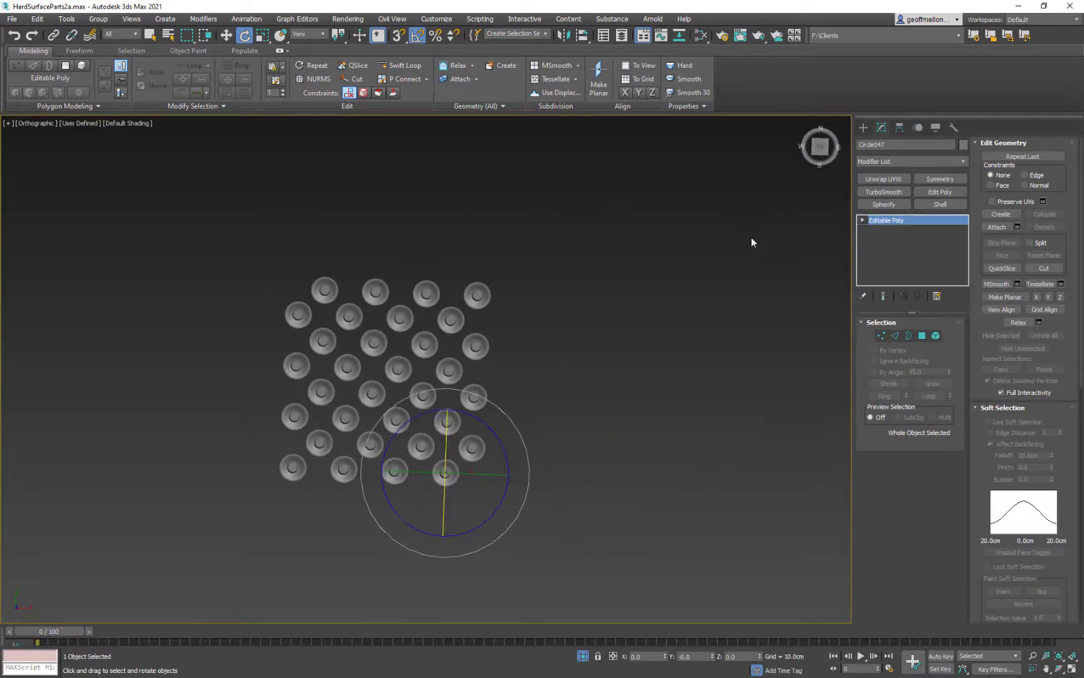
Step: Examine the edited stud grid against the recessed ringed grid above it, from close up and within the whole sheet
{"action": "mouse_move", "coordinate": [402, 355]}
{"action": "middle_mouse_down"}
{"action": "mouse_move", "coordinate": [481, 356]}
{"action": "mouse_move", "coordinate": [572, 393]}
{"action": "mouse_move", "coordinate": [539, 332]}
{"action": "middle_mouse_up"}
{"action": "mouse_move", "coordinate": [539, 332]}
{"action": "middle_mouse_down", "text": "alt"}
{"action": "mouse_move", "coordinate": [540, 310]}
{"action": "mouse_move", "coordinate": [539, 361]}
{"action": "mouse_move", "coordinate": [539, 344]}
{"action": "middle_mouse_up", "text": "alt"}
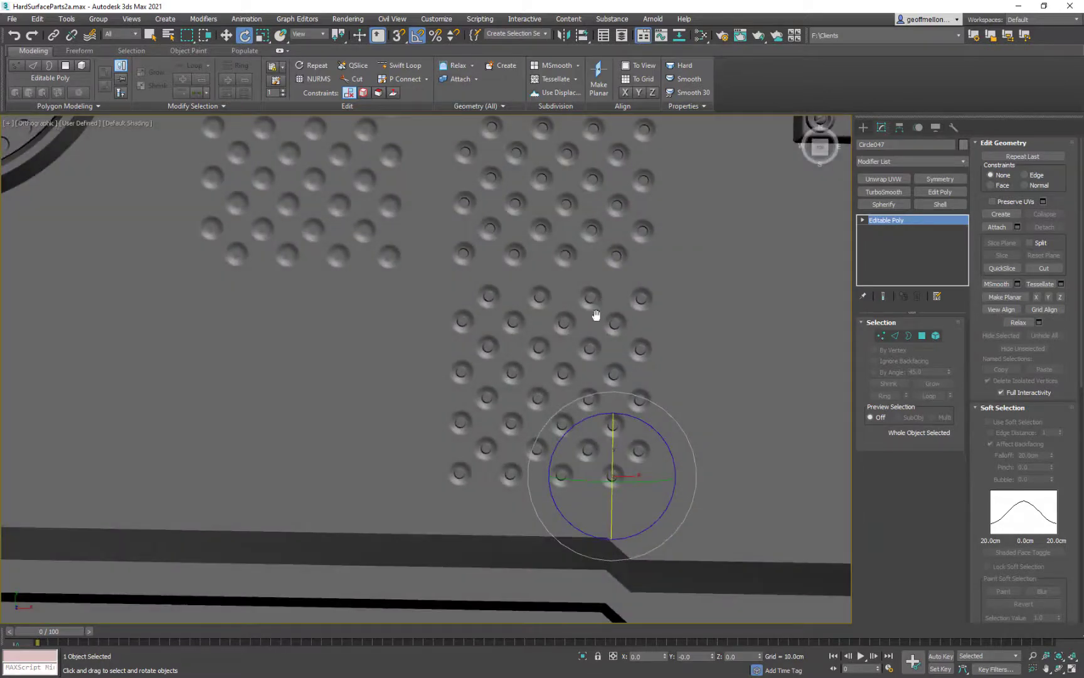
{"action": "middle_click_drag", "start_coordinate": [596, 315], "coordinate": [479, 289]}
{"action": "scroll", "coordinate": [498, 296], "scroll_direction": "down", "scroll_amount": 3}
{"action": "scroll", "coordinate": [478, 301], "scroll_direction": "up", "scroll_amount": 6}
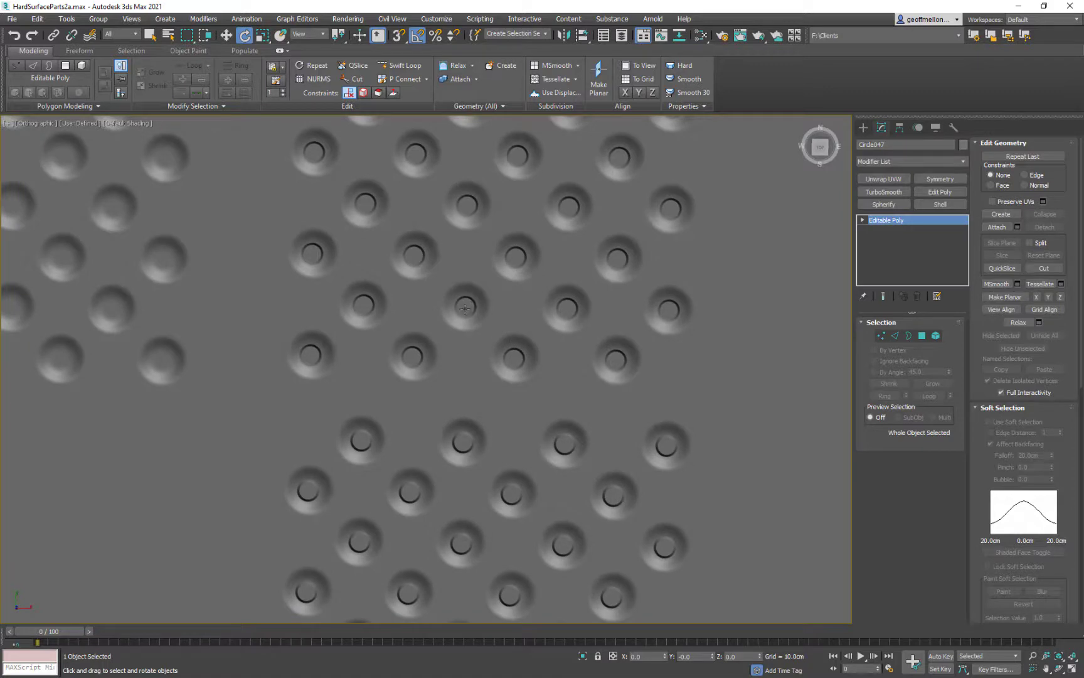
{"action": "left_click", "coordinate": [616, 359]}
{"action": "scroll", "coordinate": [596, 348], "scroll_direction": "down", "scroll_amount": 5}
{"action": "middle_click_drag", "start_coordinate": [491, 358], "coordinate": [457, 345]}
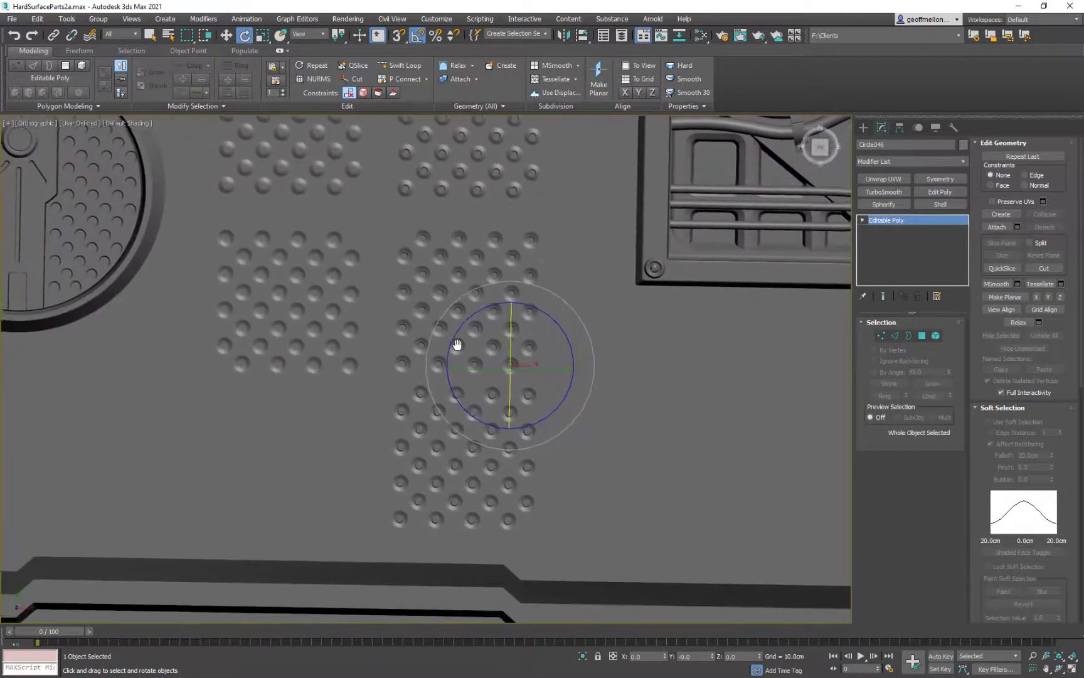
{"action": "middle_click_drag", "start_coordinate": [573, 520], "coordinate": [600, 418]}
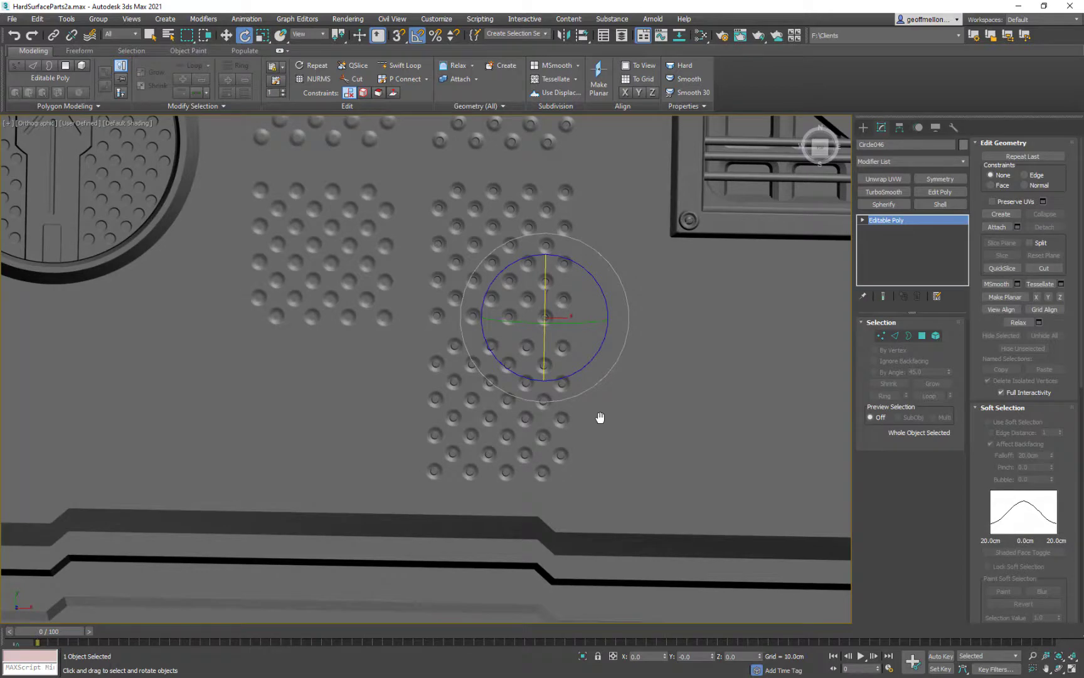
{"action": "middle_click_drag", "start_coordinate": [600, 417], "coordinate": [520, 441]}
{"action": "scroll", "coordinate": [518, 440], "scroll_direction": "down", "scroll_amount": 5}
{"action": "middle_click_drag", "start_coordinate": [552, 396], "coordinate": [537, 314]}
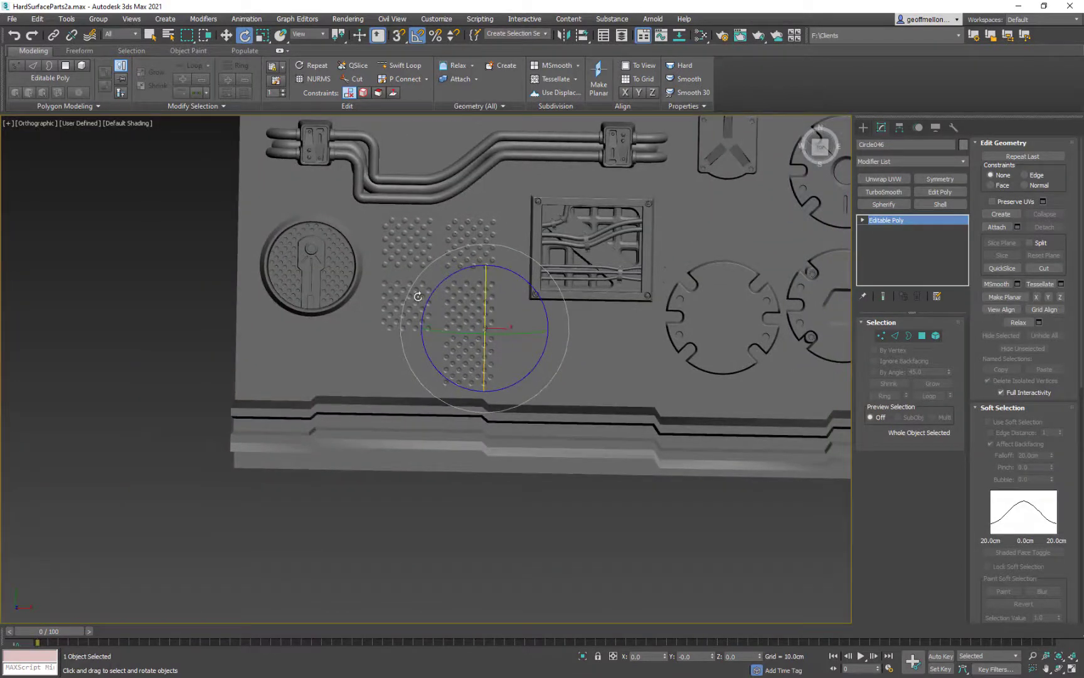
Step: Move the plain notched disc beside the hexagon disc slightly down in the top view
{"action": "middle_click_drag", "start_coordinate": [601, 249], "coordinate": [252, 244]}
{"action": "scroll", "coordinate": [254, 248], "scroll_direction": "down", "scroll_amount": 2}
{"action": "middle_click_drag", "start_coordinate": [293, 276], "coordinate": [335, 266]}
{"action": "left_click", "coordinate": [427, 342]}
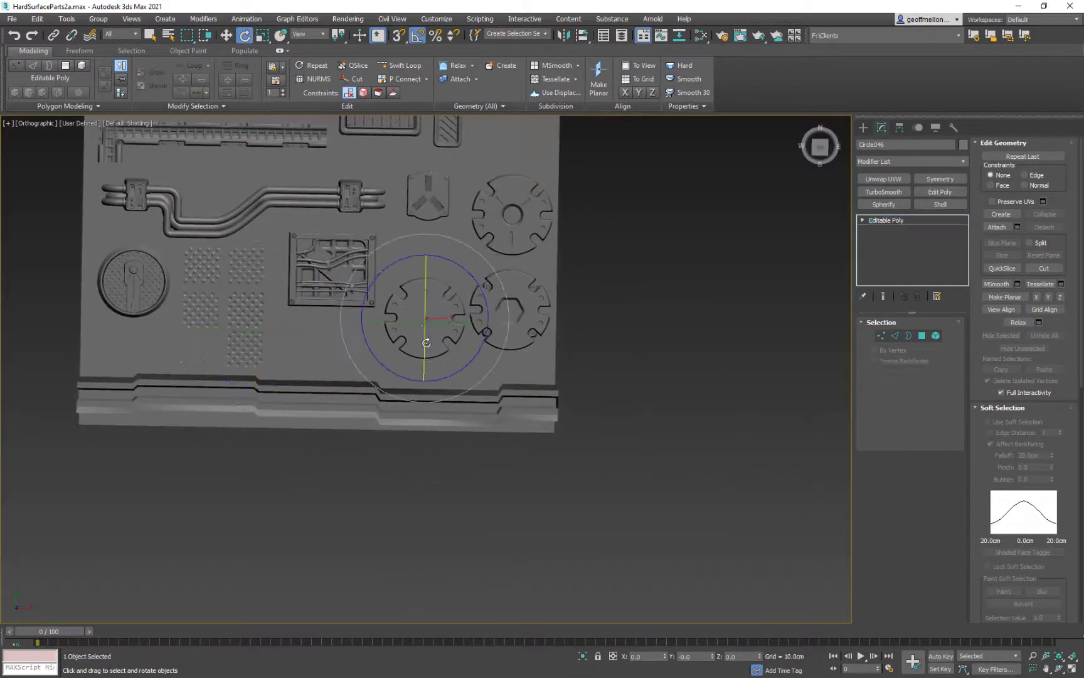
{"action": "key", "text": "w"}
{"action": "scroll", "coordinate": [462, 307], "scroll_direction": "down", "scroll_amount": 2}
{"action": "middle_click_drag", "start_coordinate": [462, 307], "coordinate": [491, 339]}
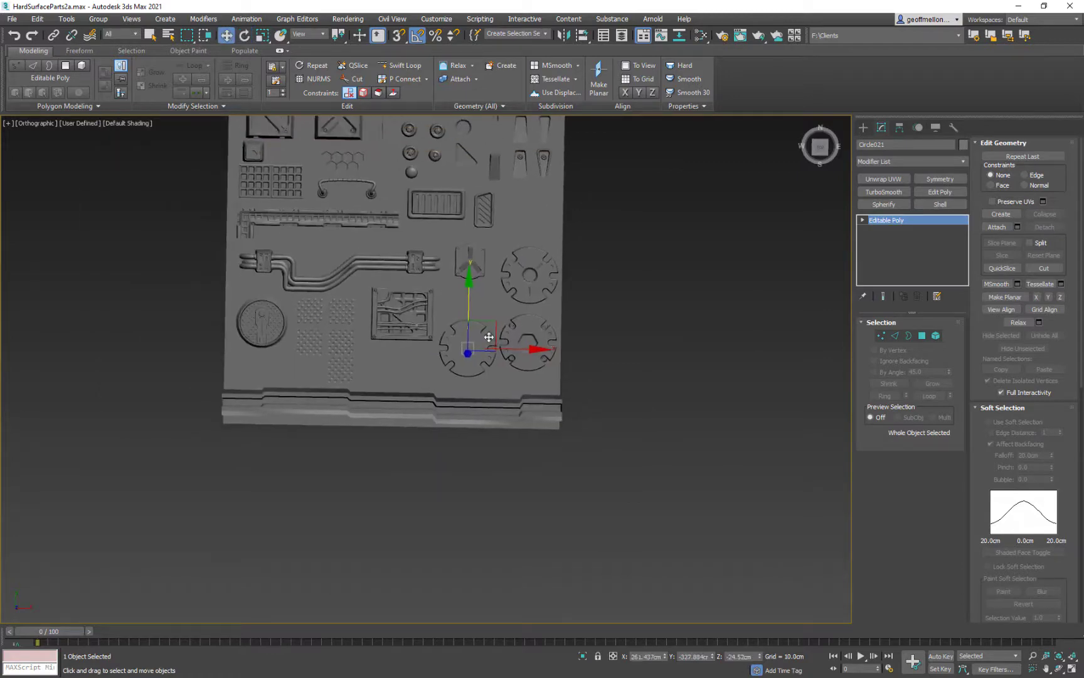
{"action": "key", "text": "z"}
{"action": "key", "text": "t"}
{"action": "scroll", "coordinate": [536, 369], "scroll_direction": "down", "scroll_amount": 6}
{"action": "scroll", "coordinate": [527, 361], "scroll_direction": "down", "scroll_amount": 2}
{"action": "middle_click_drag", "start_coordinate": [576, 362], "coordinate": [594, 356]}
{"action": "scroll", "coordinate": [529, 349], "scroll_direction": "up", "scroll_amount": 4}
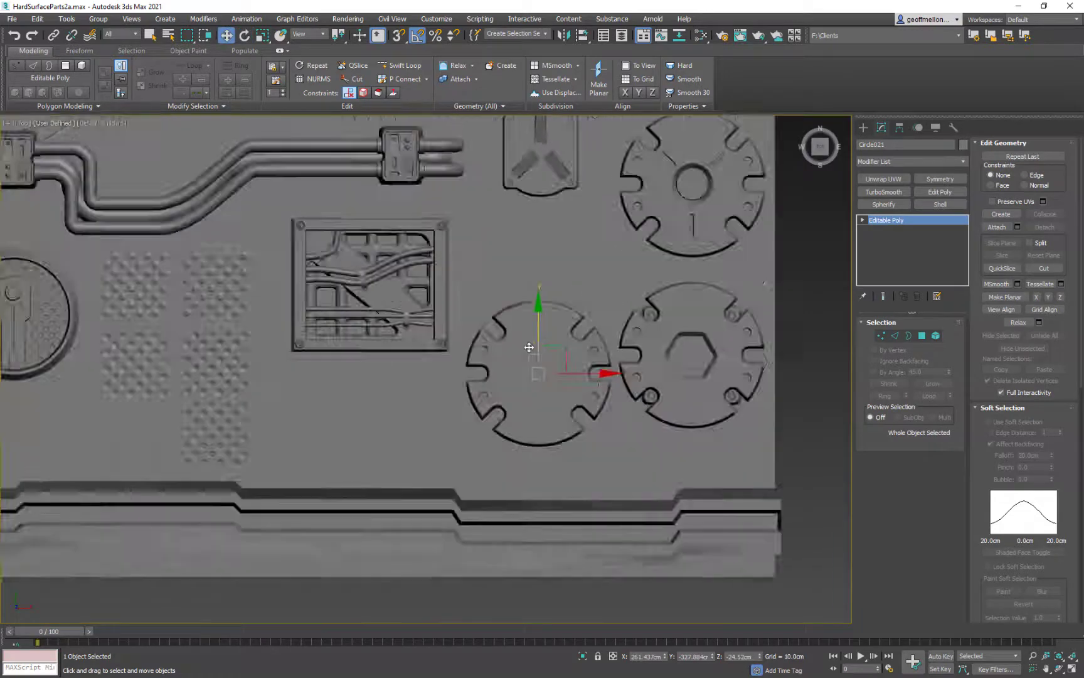
{"action": "mouse_move", "coordinate": [541, 350]}
{"action": "left_mouse_down"}
{"action": "mouse_move", "coordinate": [541, 329]}
{"action": "mouse_move", "coordinate": [541, 364]}
{"action": "left_mouse_up"}
Step: Move the stray pair of bolts beside the wire box along X onto the strap holding its three lower cables
{"action": "left_click", "coordinate": [465, 341]}
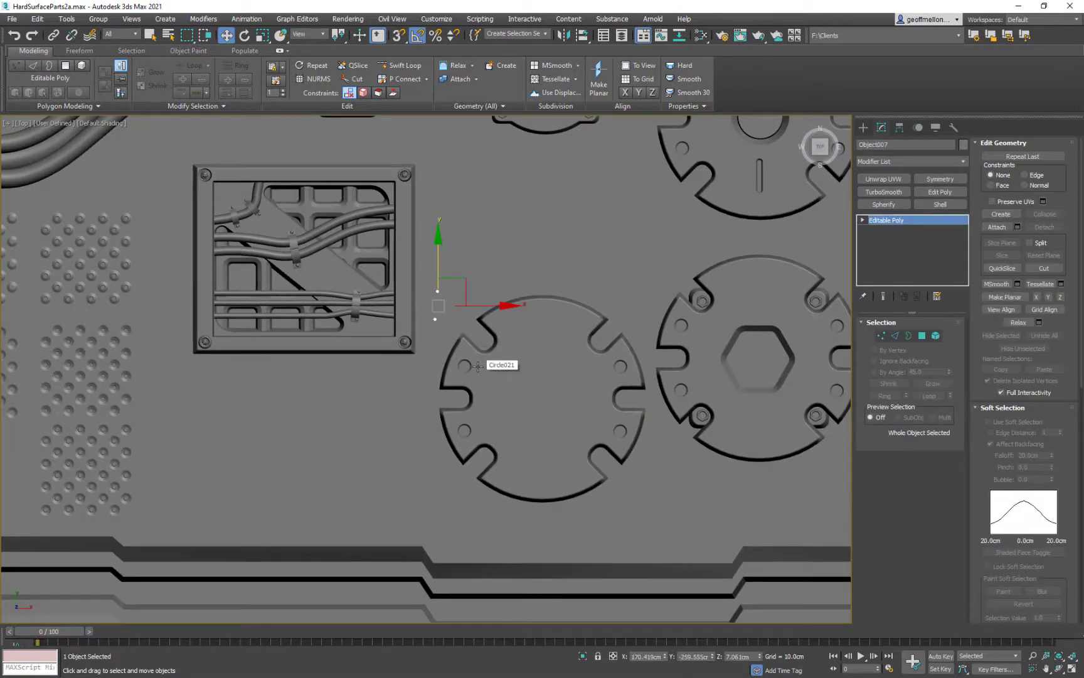
{"action": "scroll", "coordinate": [513, 377], "scroll_direction": "down", "scroll_amount": 8}
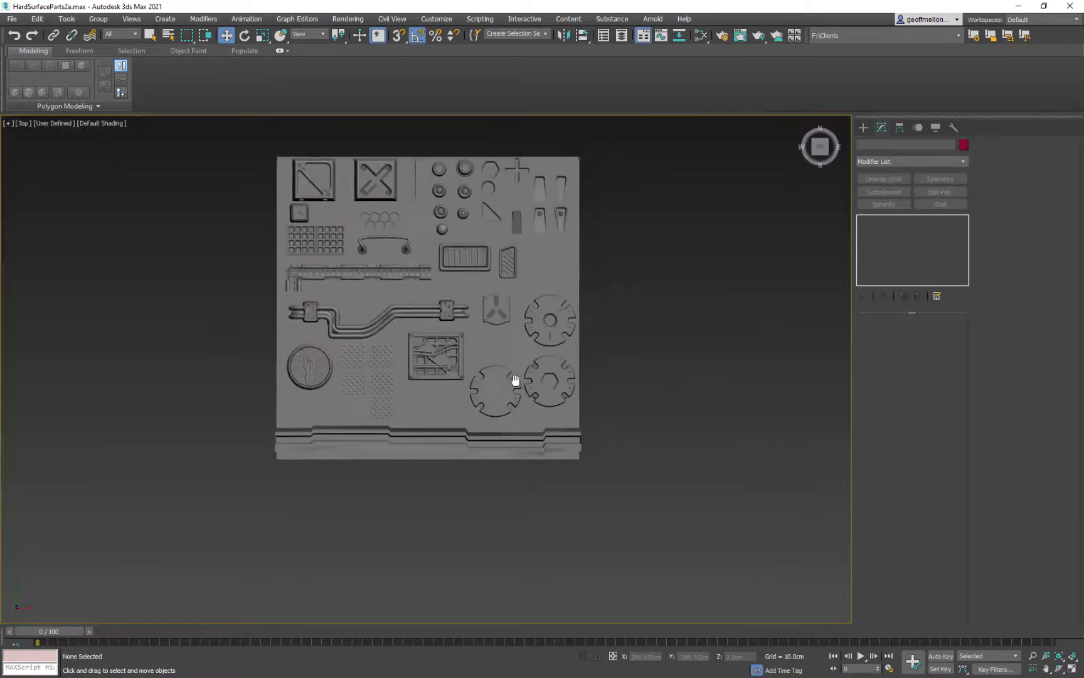
{"action": "left_click", "coordinate": [596, 369]}
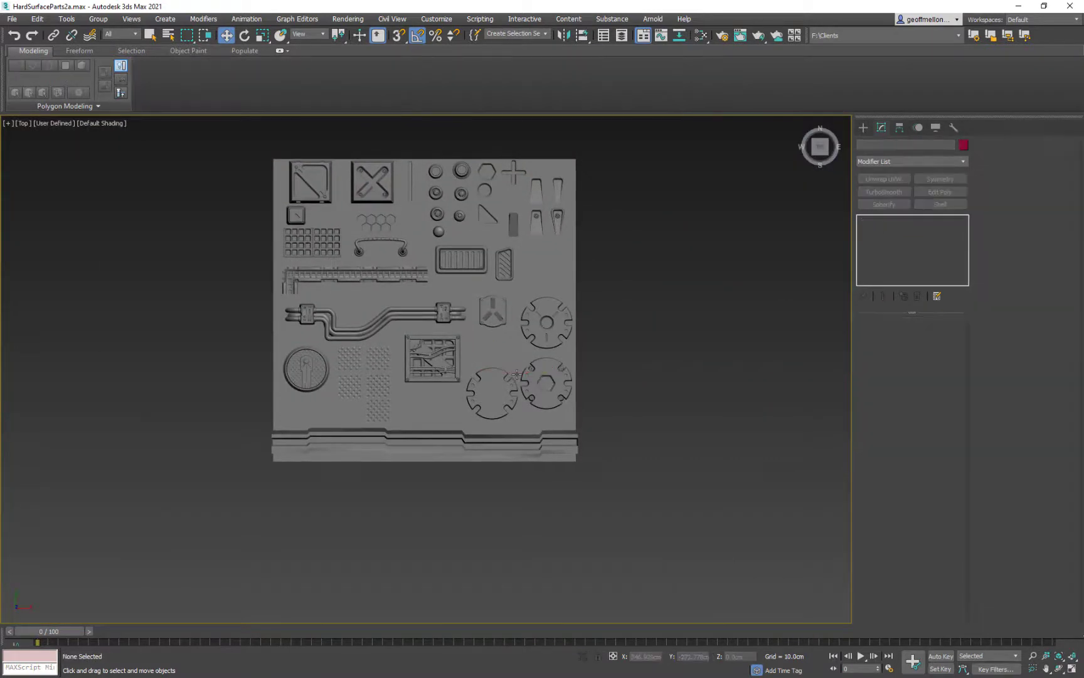
{"action": "middle_click_drag", "start_coordinate": [453, 363], "coordinate": [455, 333]}
{"action": "scroll", "coordinate": [455, 342], "scroll_direction": "up", "scroll_amount": 5}
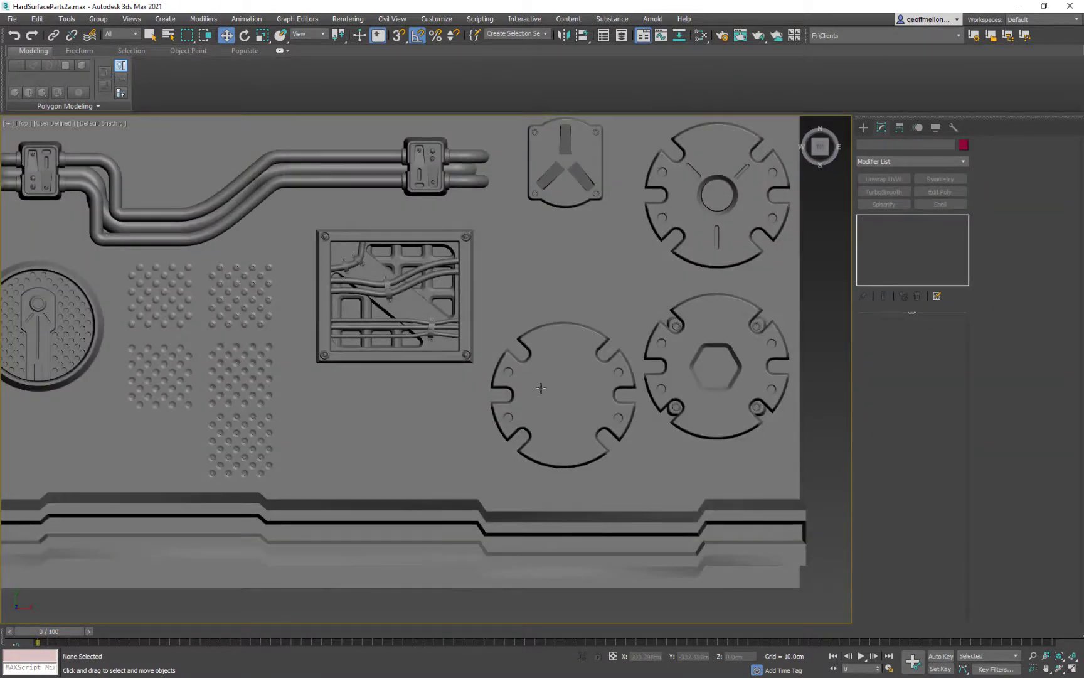
{"action": "scroll", "coordinate": [418, 333], "scroll_direction": "up", "scroll_amount": 5}
{"action": "left_click", "coordinate": [418, 333]}
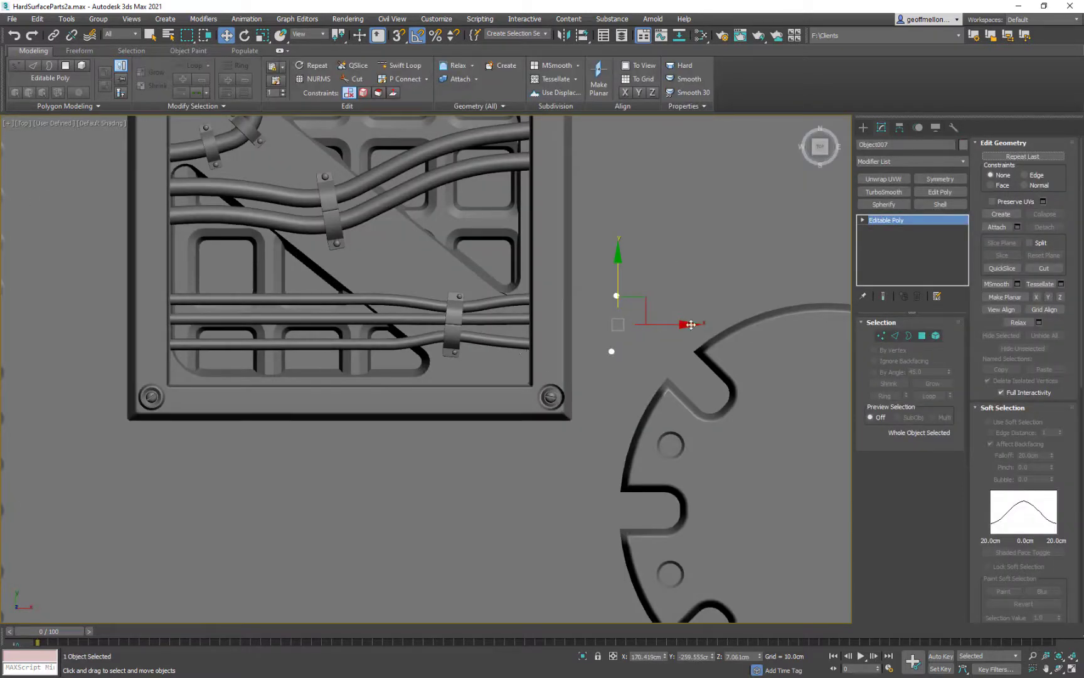
{"action": "left_click_drag", "start_coordinate": [676, 324], "coordinate": [510, 323]}
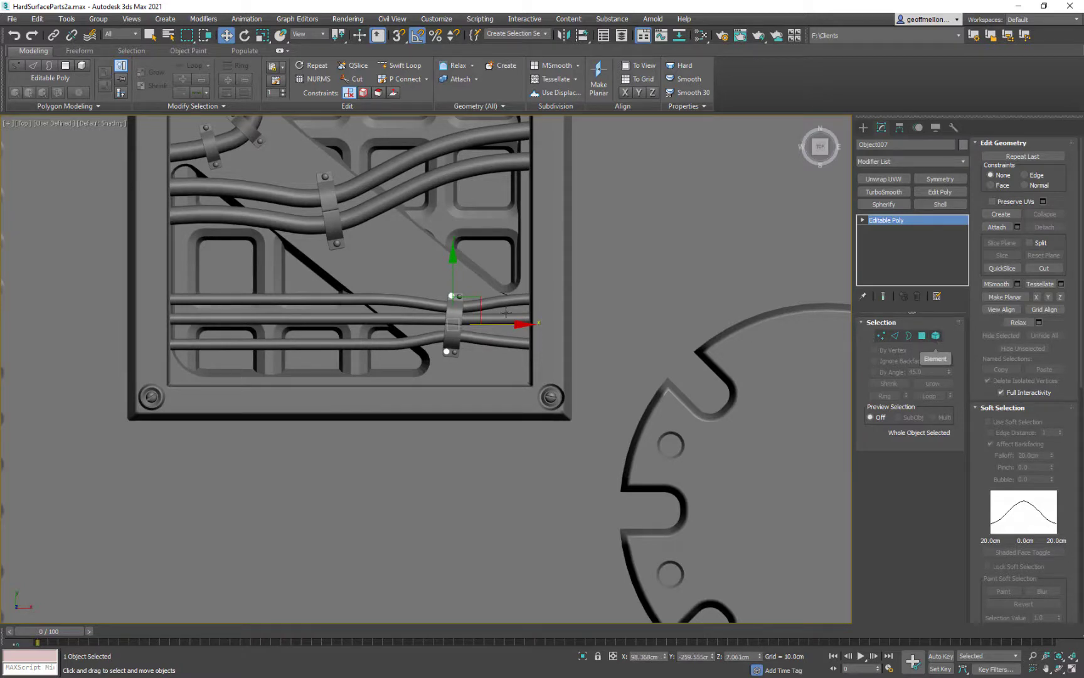
Step: Attach the strap's bolts to the wire box object
{"action": "left_click", "coordinate": [535, 347]}
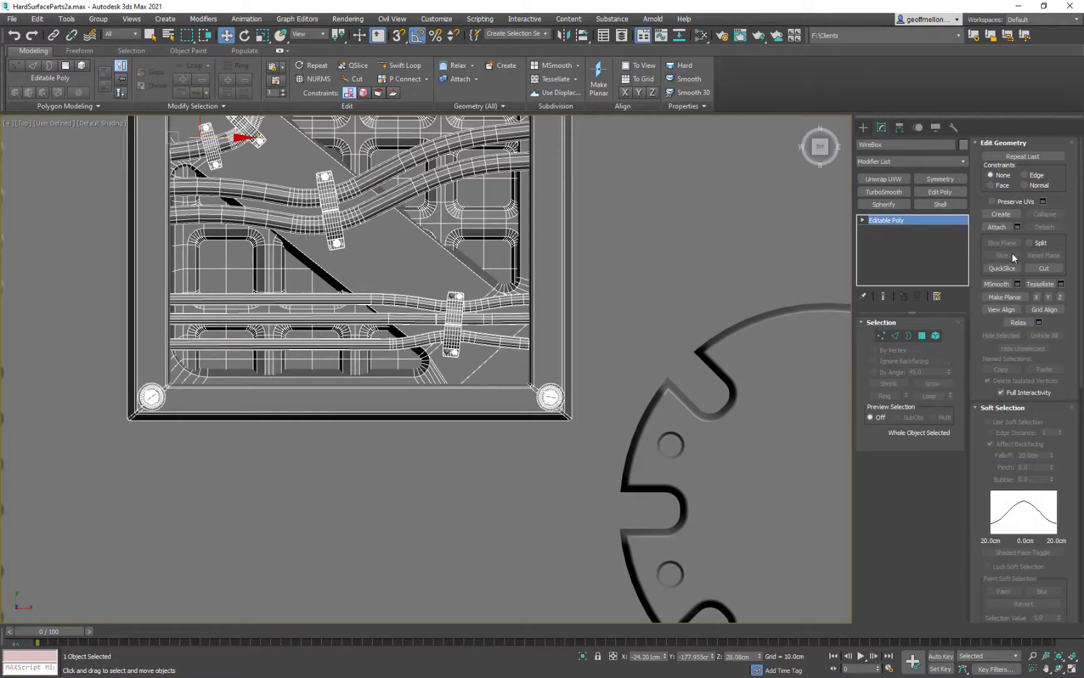
{"action": "left_click", "coordinate": [997, 227]}
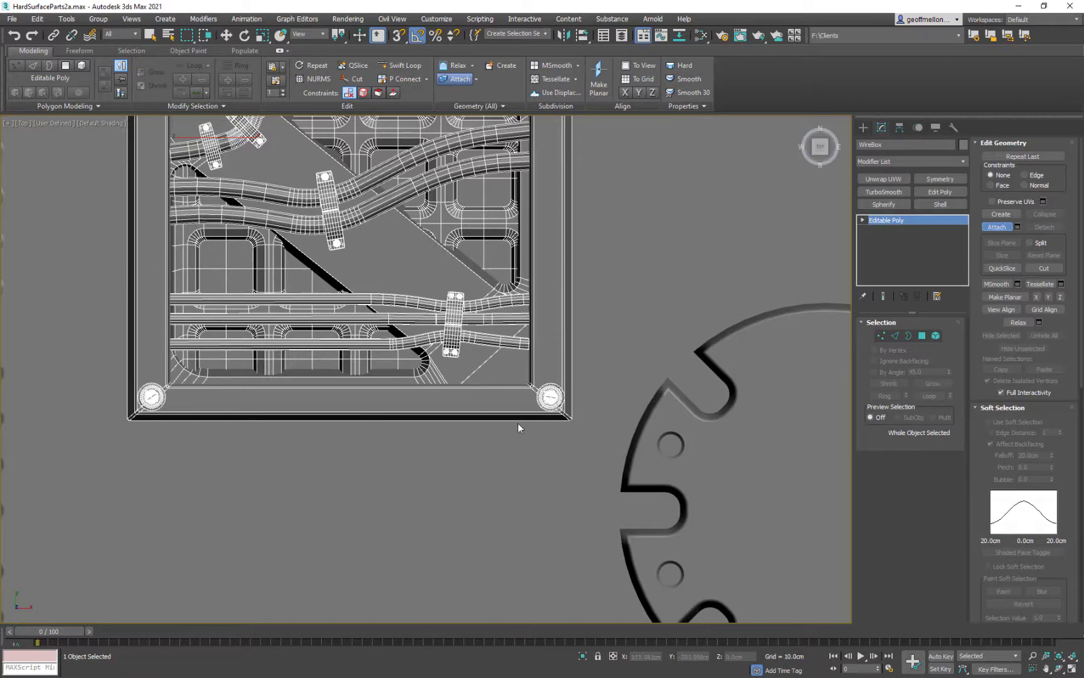
{"action": "scroll", "coordinate": [489, 407], "scroll_direction": "down", "scroll_amount": 8}
{"action": "middle_click_drag", "start_coordinate": [528, 378], "coordinate": [515, 287]}
{"action": "key", "text": "w"}
Step: Move the wire box down and slightly left, centring it between the stud grids and the plain notched disc
{"action": "middle_click_drag", "start_coordinate": [251, 257], "coordinate": [297, 240]}
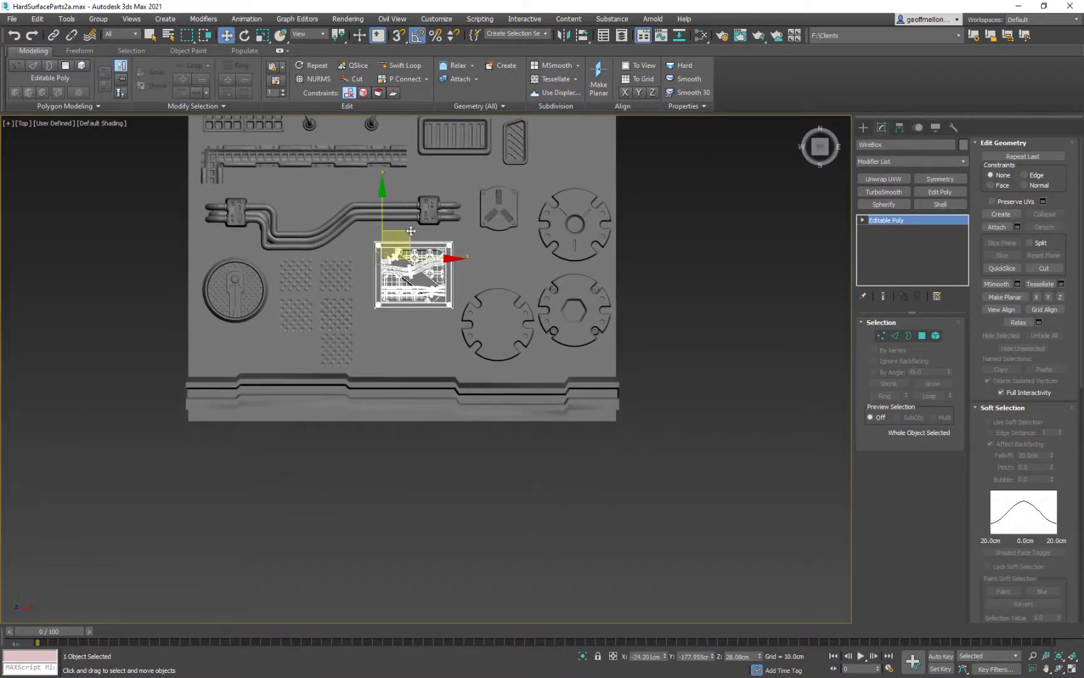
{"action": "left_click_drag", "start_coordinate": [412, 235], "coordinate": [412, 266]}
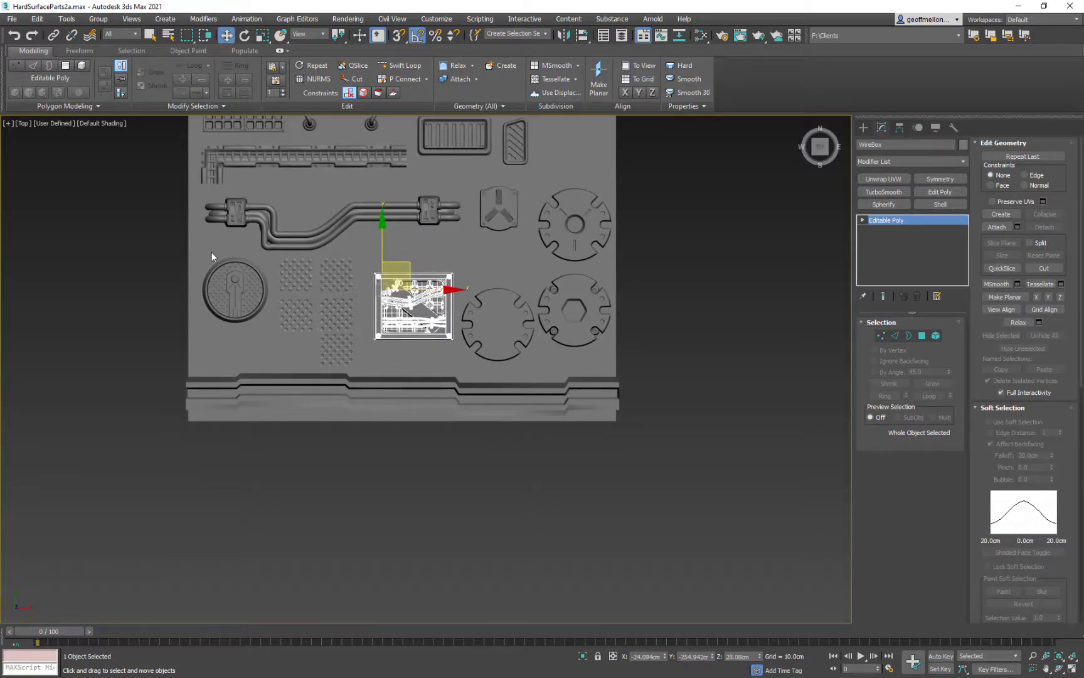
{"action": "middle_click_drag", "start_coordinate": [444, 184], "coordinate": [451, 133]}
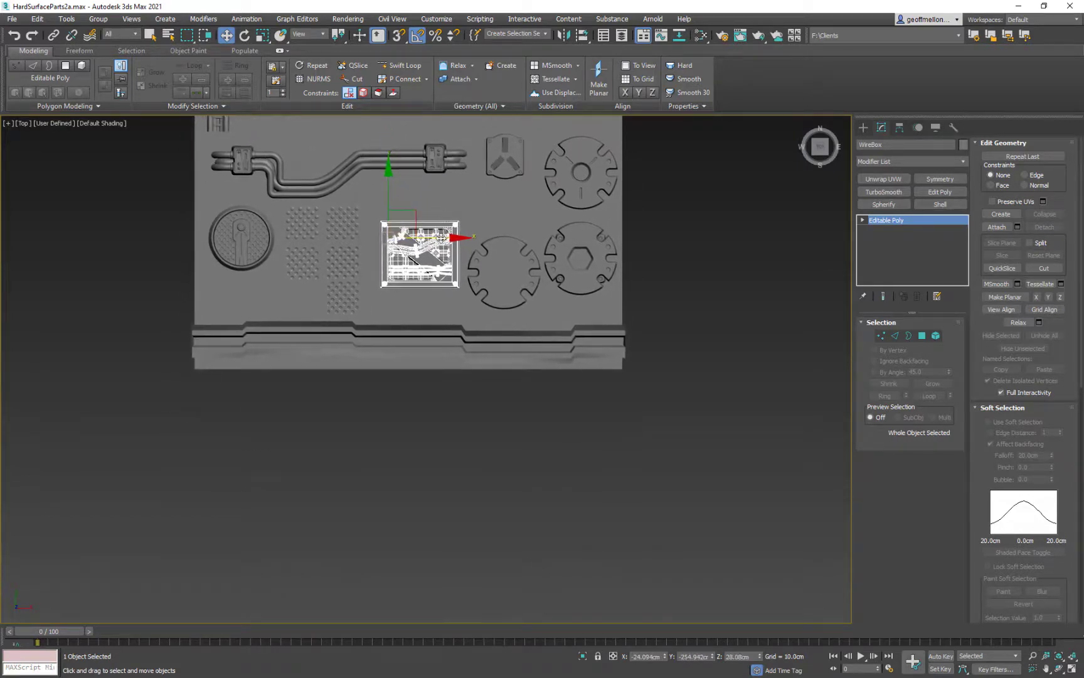
{"action": "left_click_drag", "start_coordinate": [442, 240], "coordinate": [431, 239]}
Step: Move the plain notched disc up and slightly left to line up with the hexagon disc beside it
{"action": "left_click", "coordinate": [245, 239]}
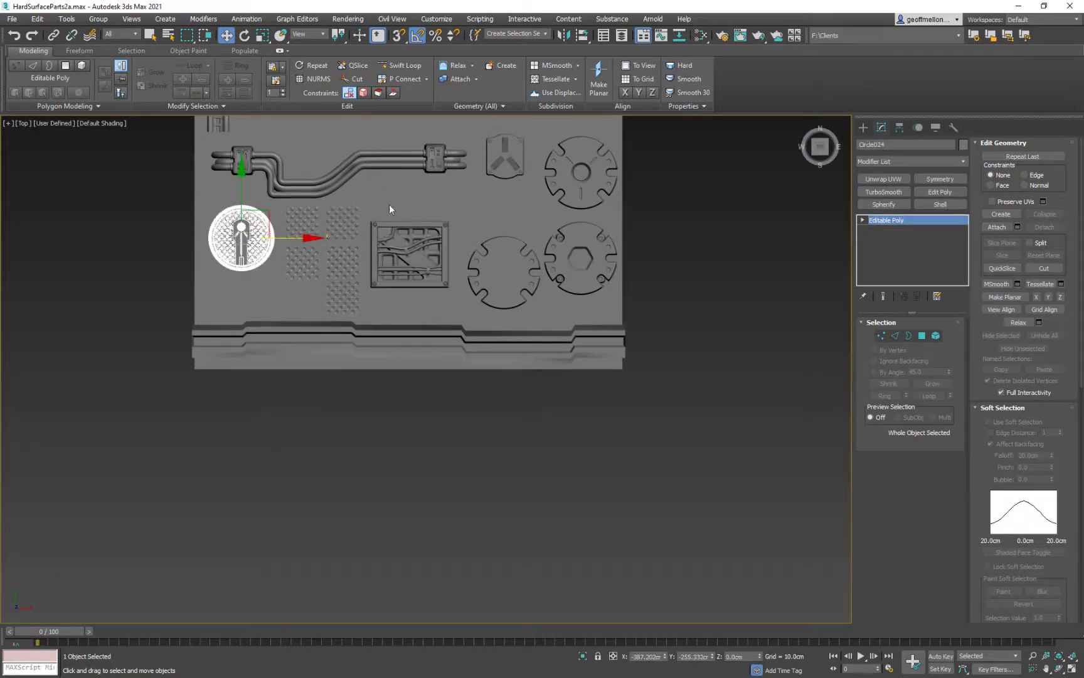
{"action": "middle_click_drag", "start_coordinate": [500, 234], "coordinate": [406, 295]}
{"action": "left_click", "coordinate": [419, 307]}
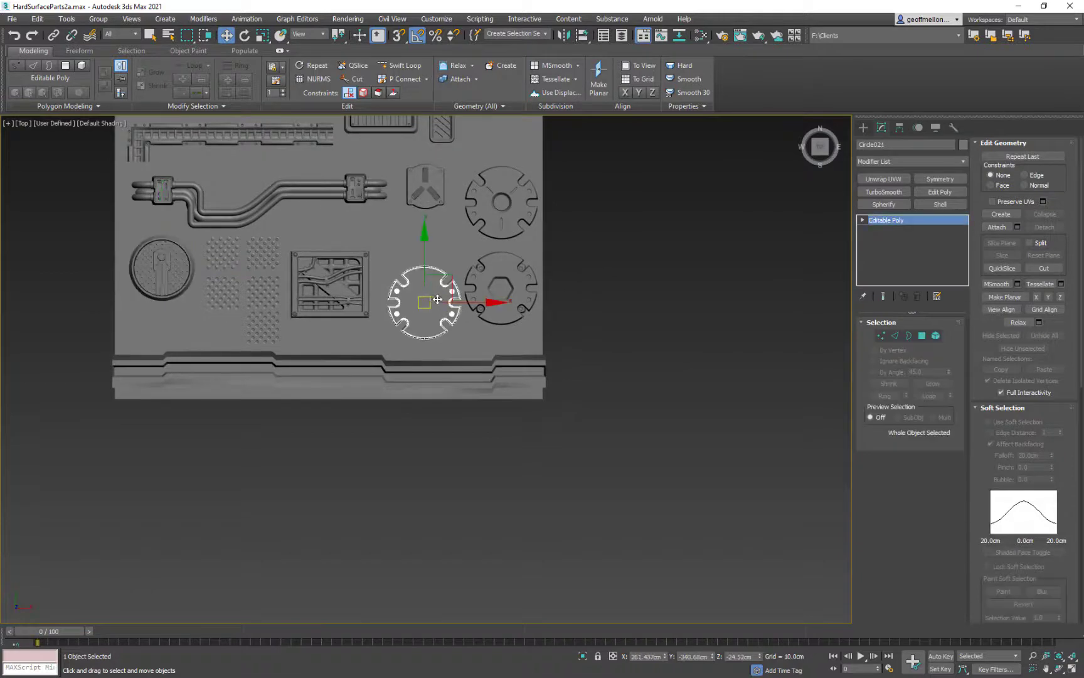
{"action": "left_click_drag", "start_coordinate": [453, 279], "coordinate": [450, 265]}
Step: Move the small tapered bar below the cross slightly up, beside the wedge-shaped parts
{"action": "middle_click_drag", "start_coordinate": [429, 259], "coordinate": [442, 392]}
{"action": "left_click", "coordinate": [515, 332]}
{"action": "middle_click_drag", "start_coordinate": [504, 273], "coordinate": [442, 373]}
{"action": "scroll", "coordinate": [445, 294], "scroll_direction": "up", "scroll_amount": 2}
{"action": "left_click_drag", "start_coordinate": [388, 299], "coordinate": [389, 280]}
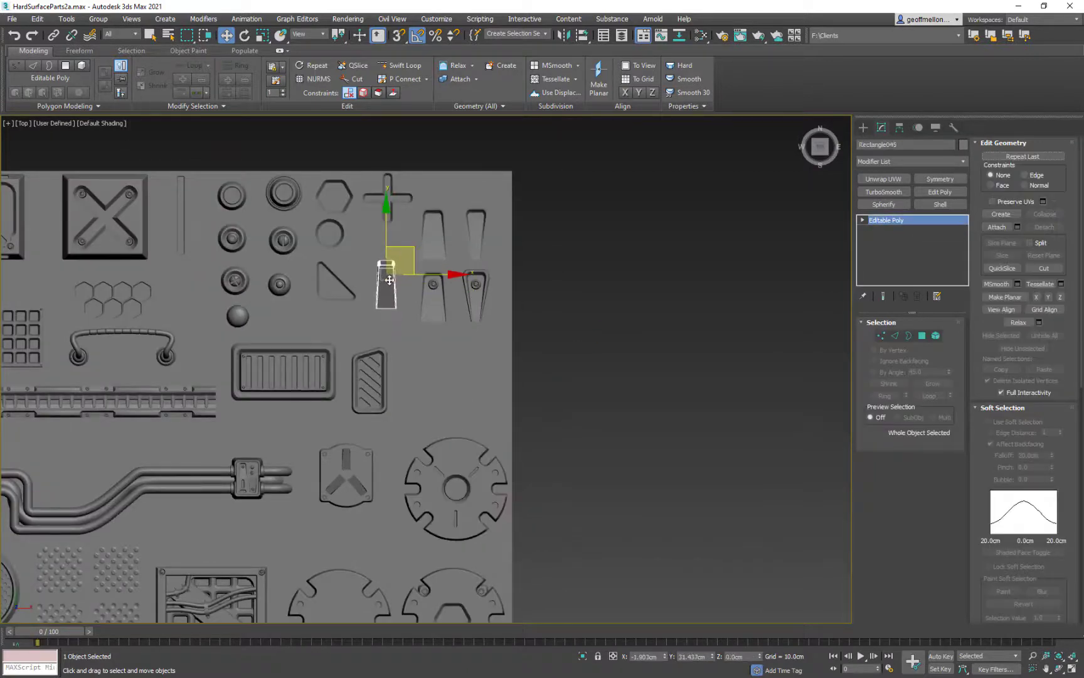
Step: Look over the arrangement of parts across the whole sheet from above
{"action": "middle_click_drag", "start_coordinate": [276, 268], "coordinate": [501, 229]}
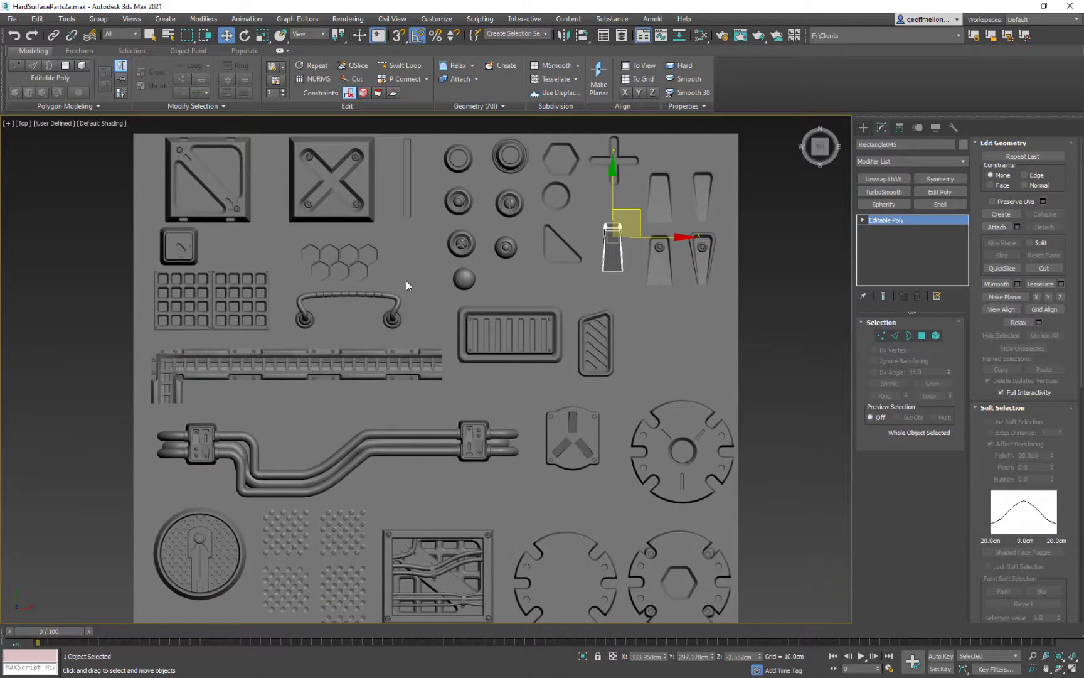
{"action": "middle_click_drag", "start_coordinate": [417, 322], "coordinate": [500, 283]}
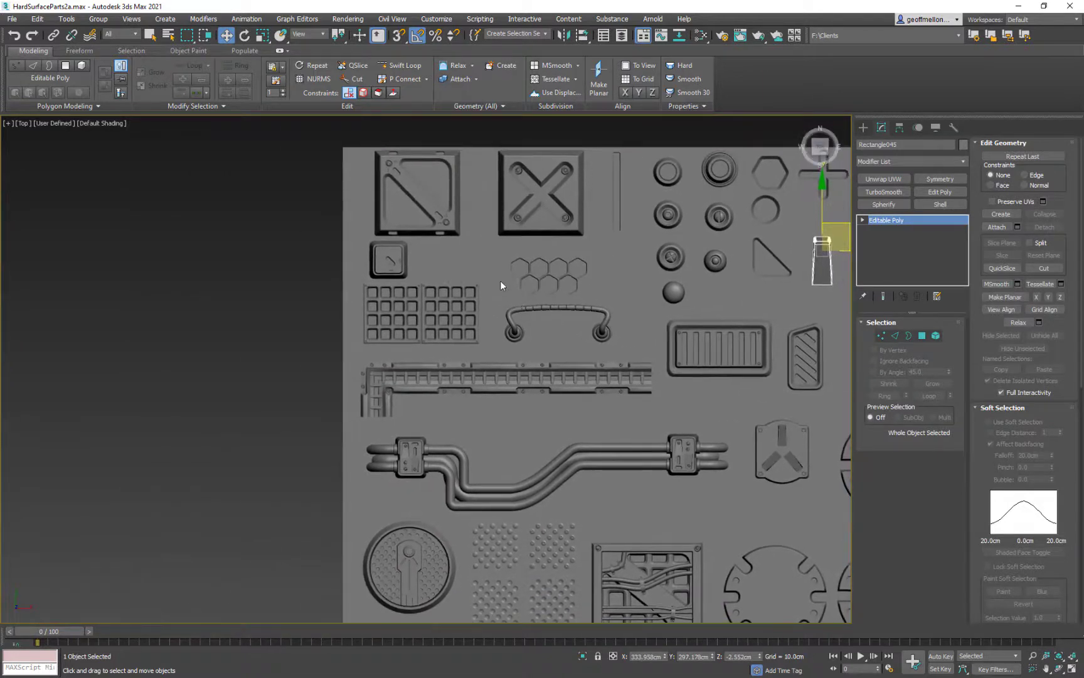
{"action": "middle_click_drag", "start_coordinate": [485, 232], "coordinate": [367, 221]}
{"action": "scroll", "coordinate": [368, 220], "scroll_direction": "down", "scroll_amount": 2}
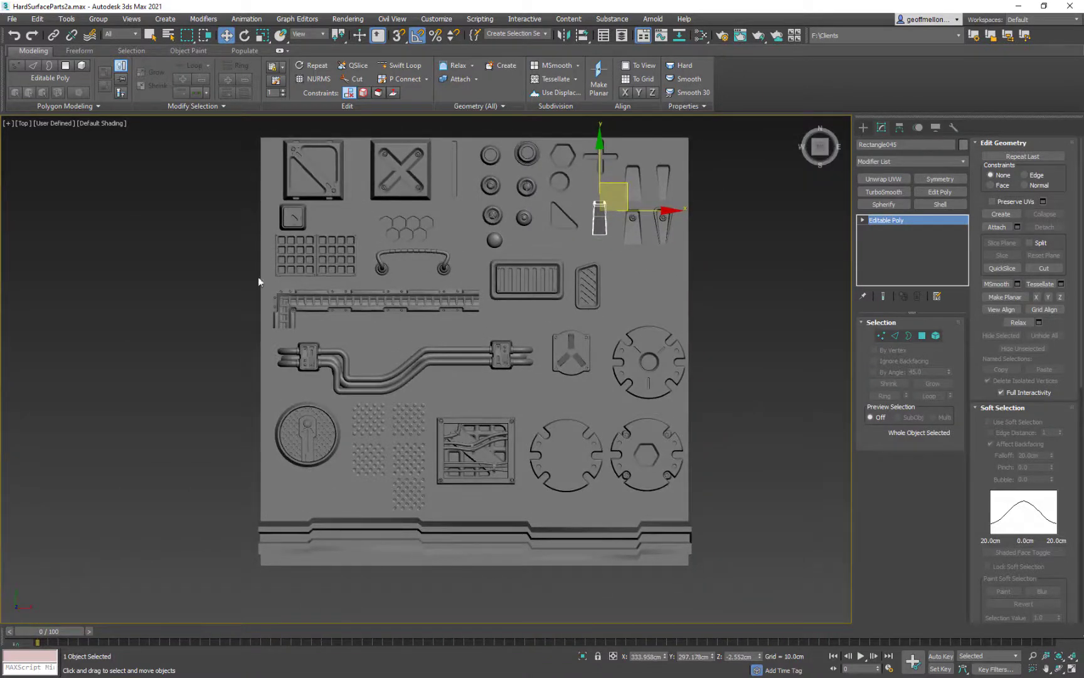
{"action": "middle_click_drag", "start_coordinate": [501, 314], "coordinate": [403, 241]}
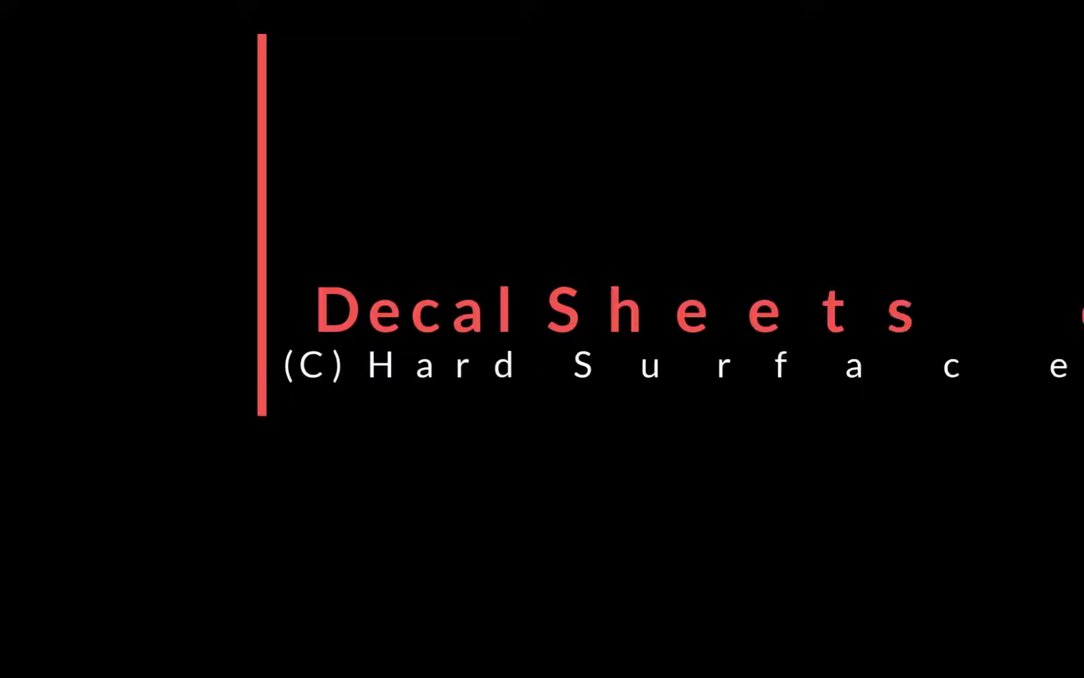